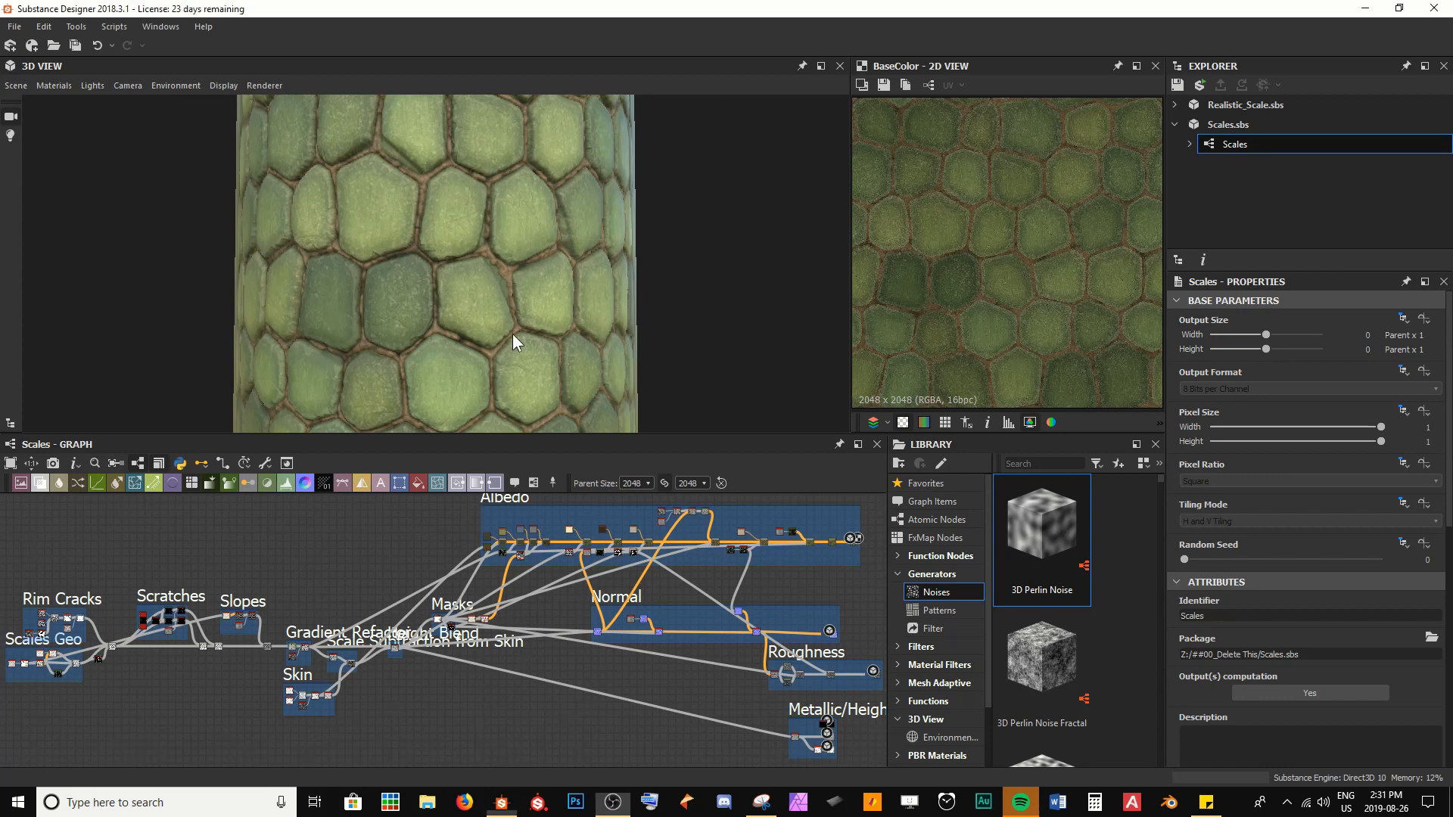
# Examine the scales material in the 3D view and preview the Tile Random node in the Scales Geo frame
pyautogui.moveTo(511, 333); pyautogui.dragTo(353, 188)
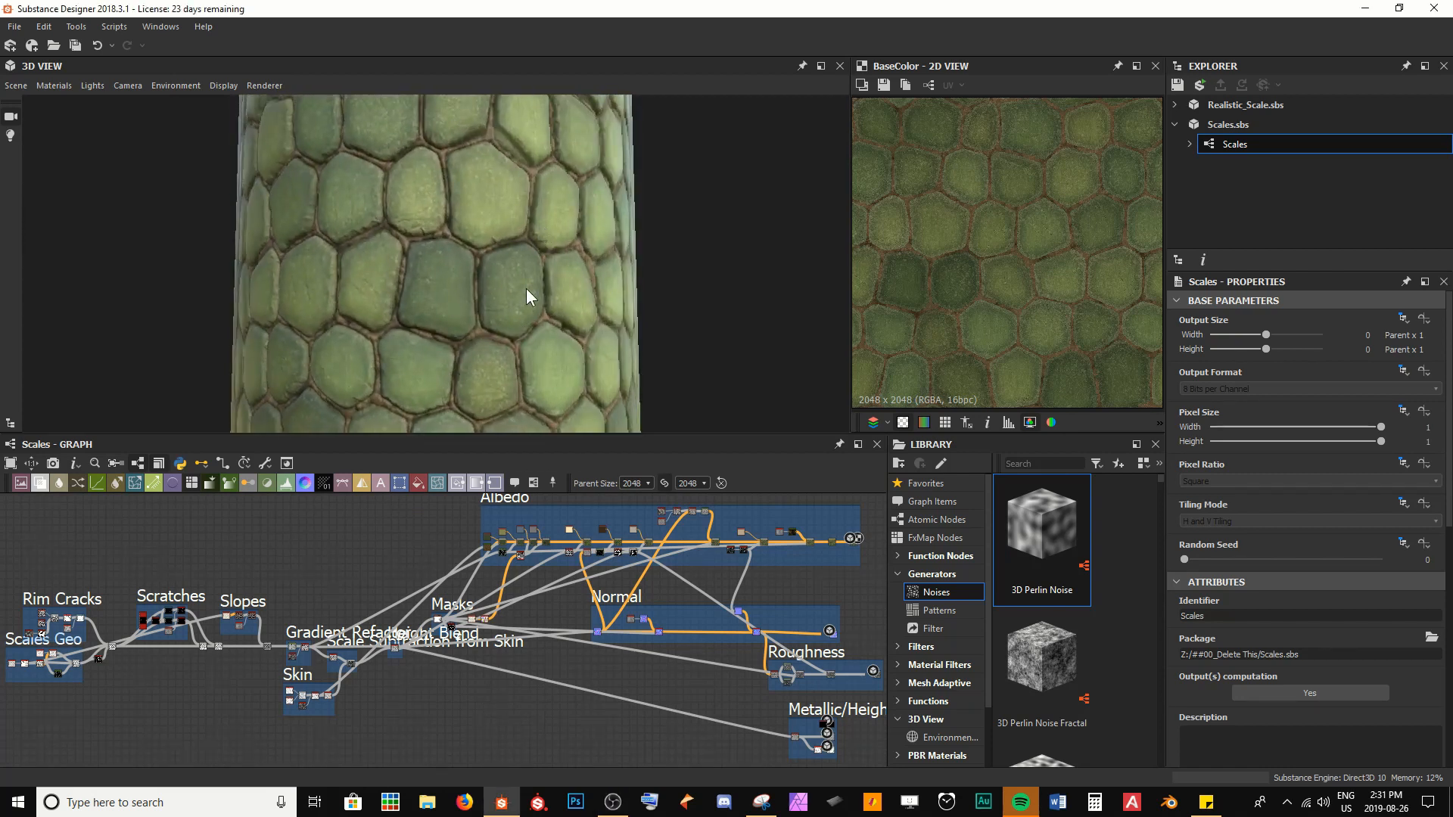
pyautogui.moveTo(527, 290); pyautogui.dragTo(492, 209)
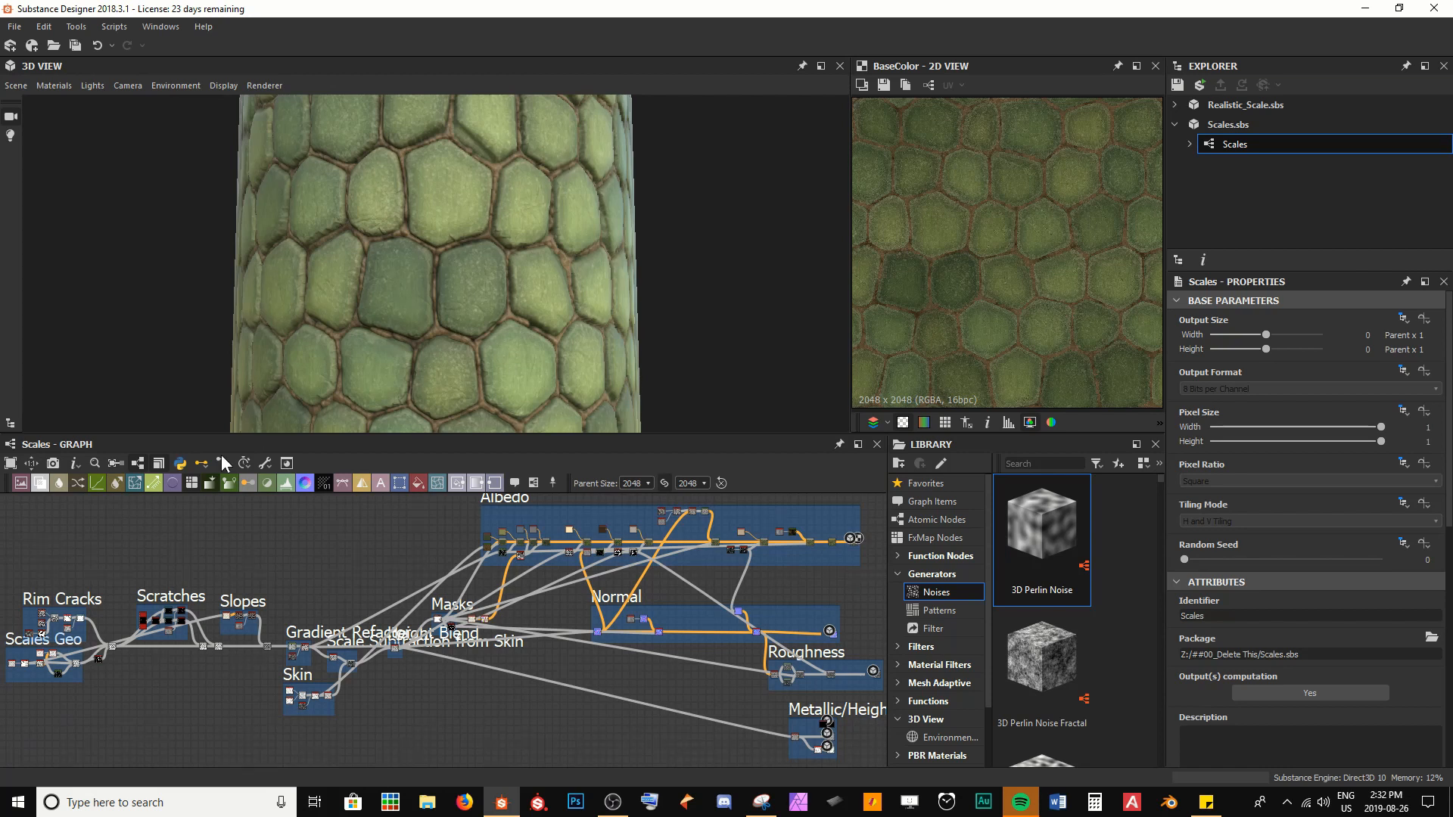
pyautogui.scroll(3, 61, 670)
pyautogui.moveTo(80, 679); pyautogui.dragTo(496, 691, button='middle')
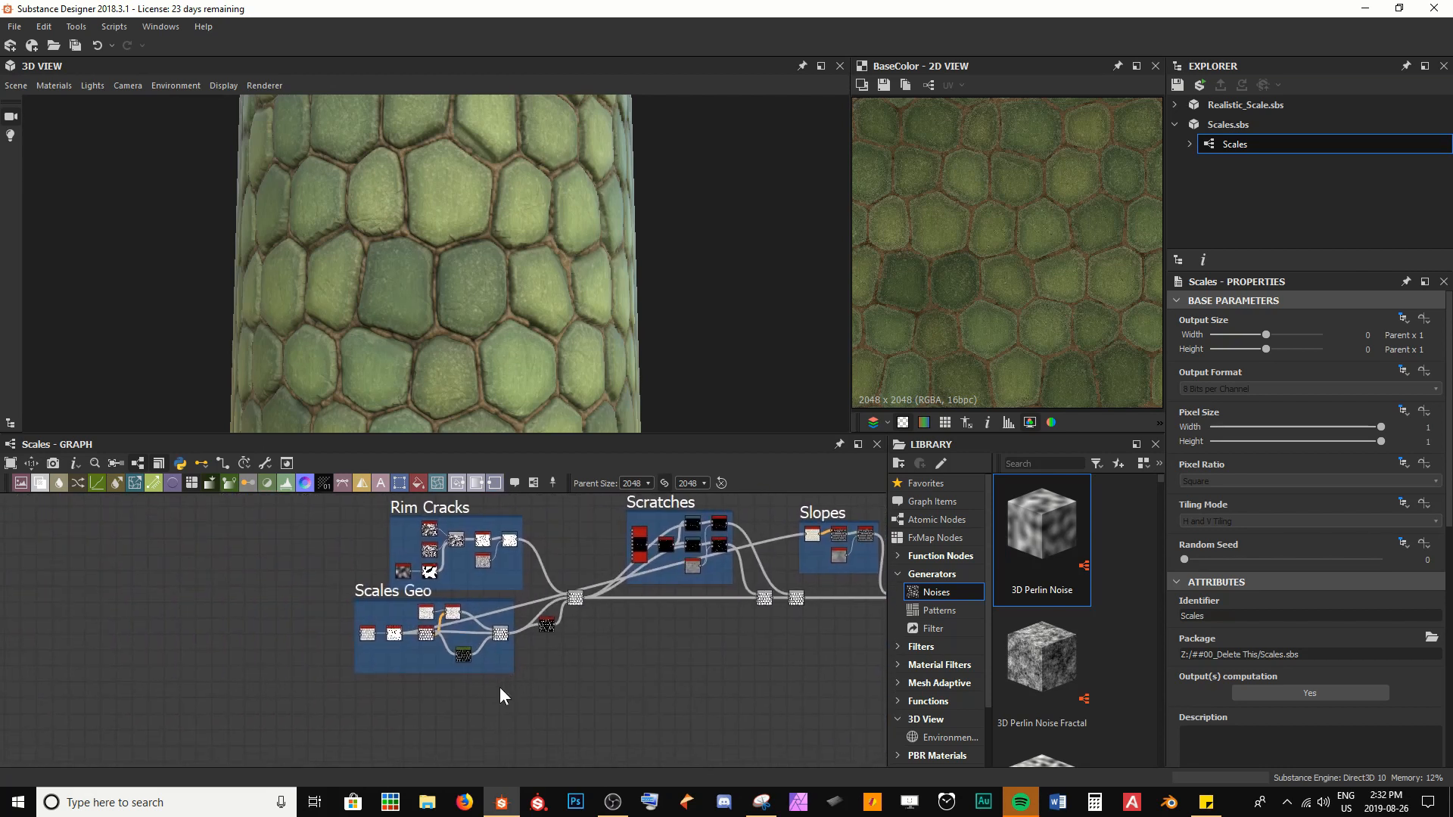
pyautogui.scroll(5, 451, 701)
pyautogui.moveTo(391, 563); pyautogui.dragTo(435, 720, button='middle')
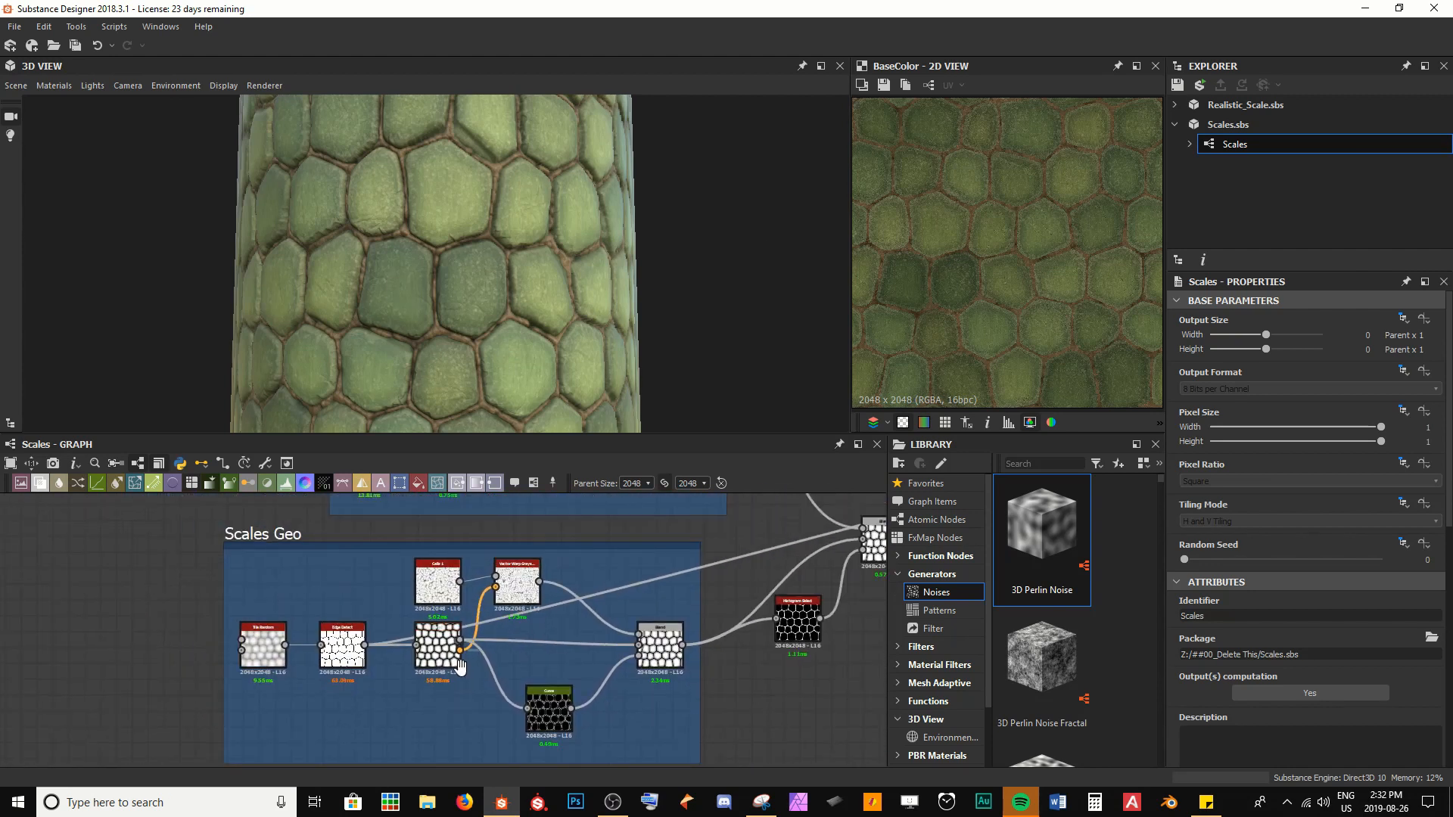
pyautogui.moveTo(460, 667); pyautogui.dragTo(467, 653, button='middle')
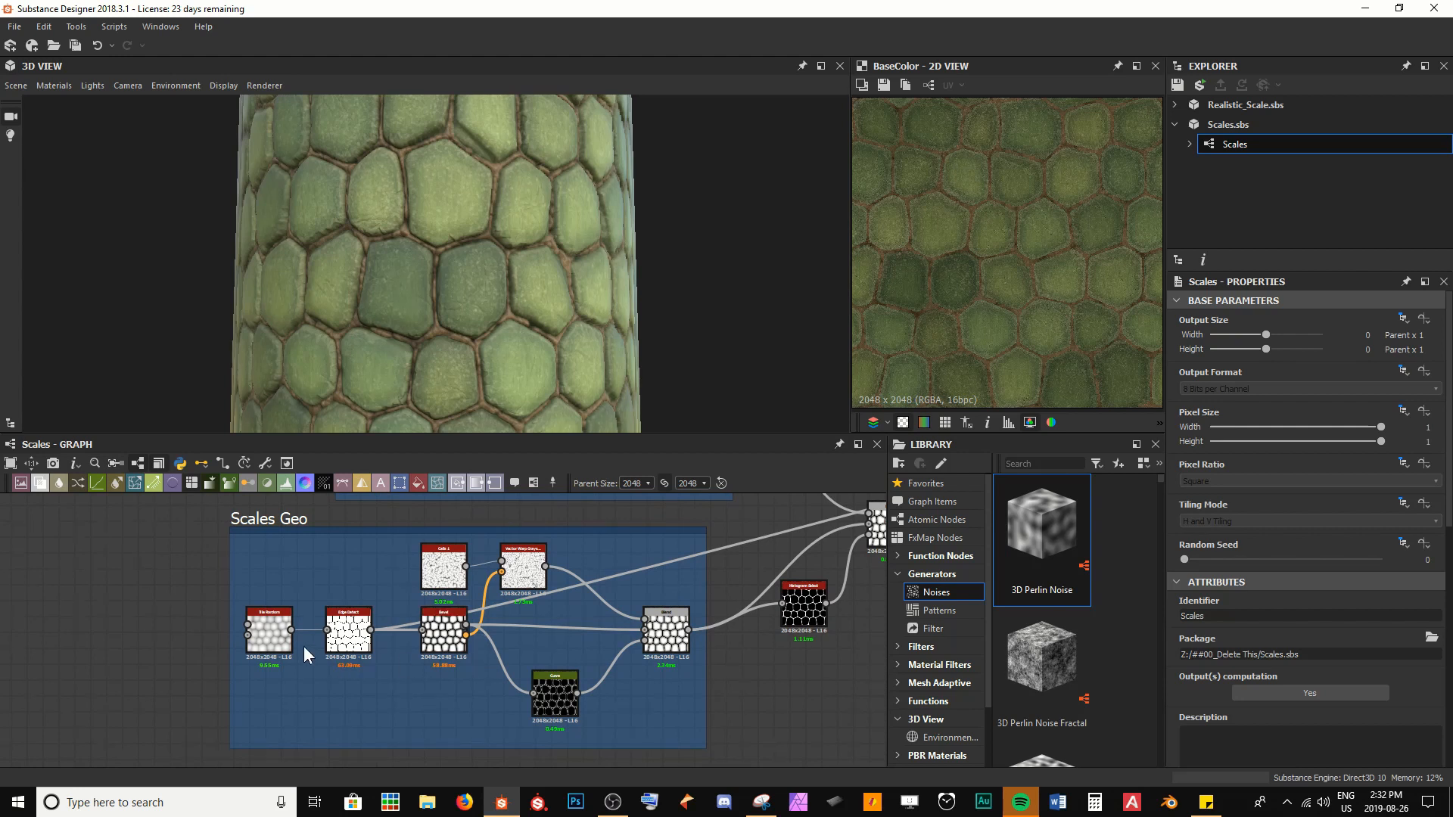
pyautogui.doubleClick(265, 630)
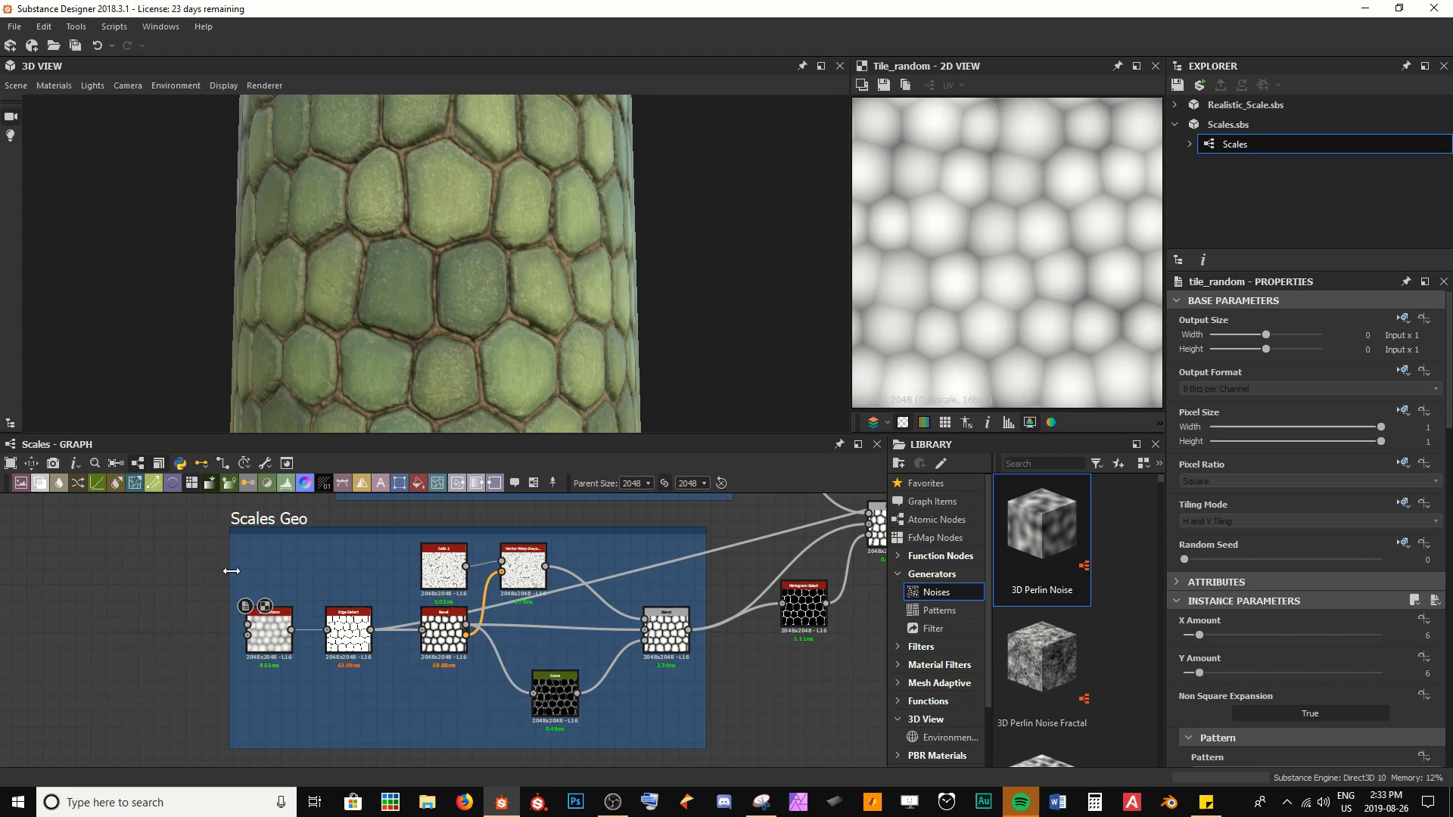
# Widen the Scales Geo frame, move Tile Random and Edge Detect farther from the Bevel node, and save the package
pyautogui.moveTo(231, 571); pyautogui.dragTo(94, 567)
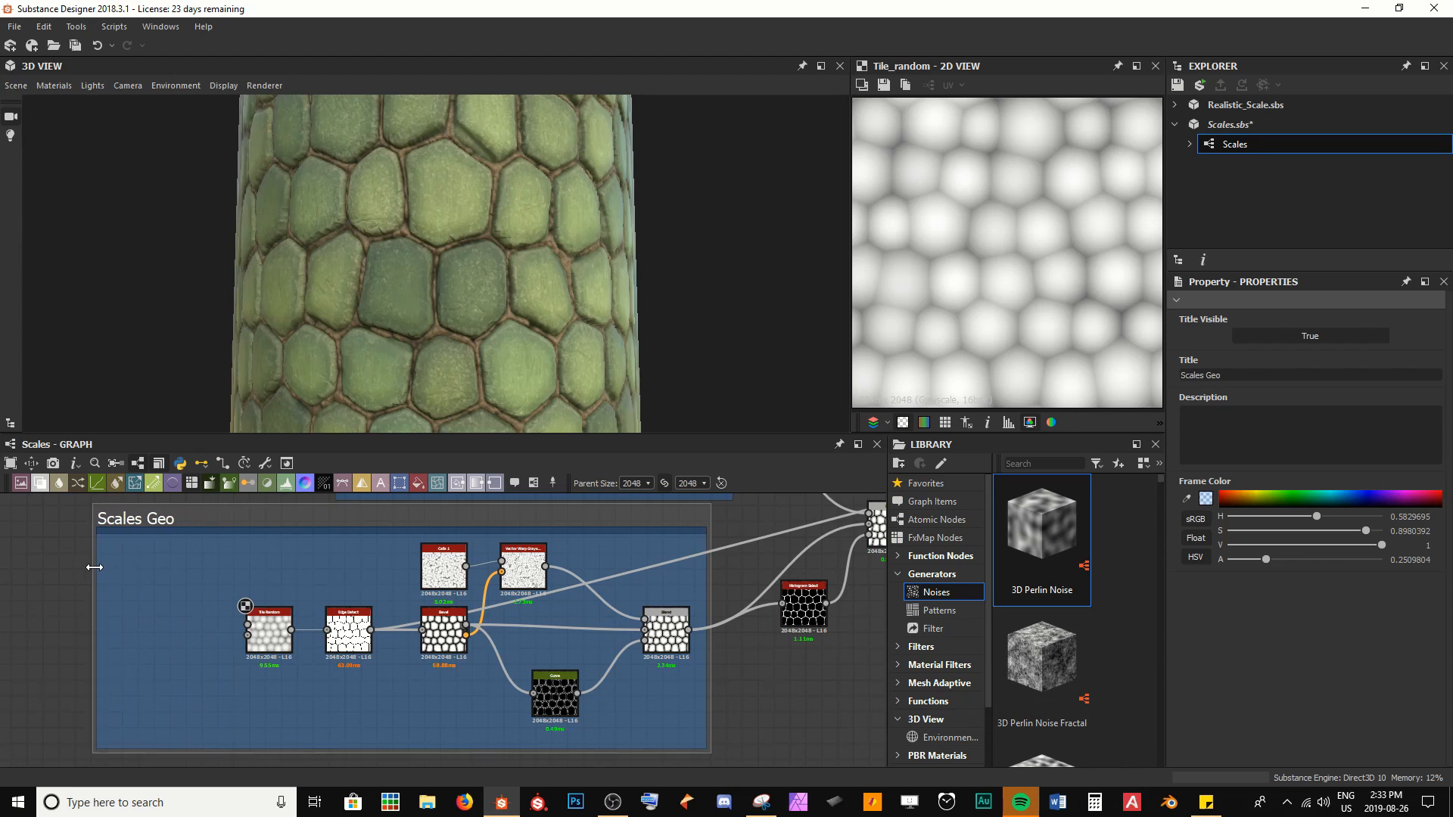
pyautogui.moveTo(189, 581); pyautogui.dragTo(221, 634)
pyautogui.moveTo(263, 683); pyautogui.dragTo(287, 695)
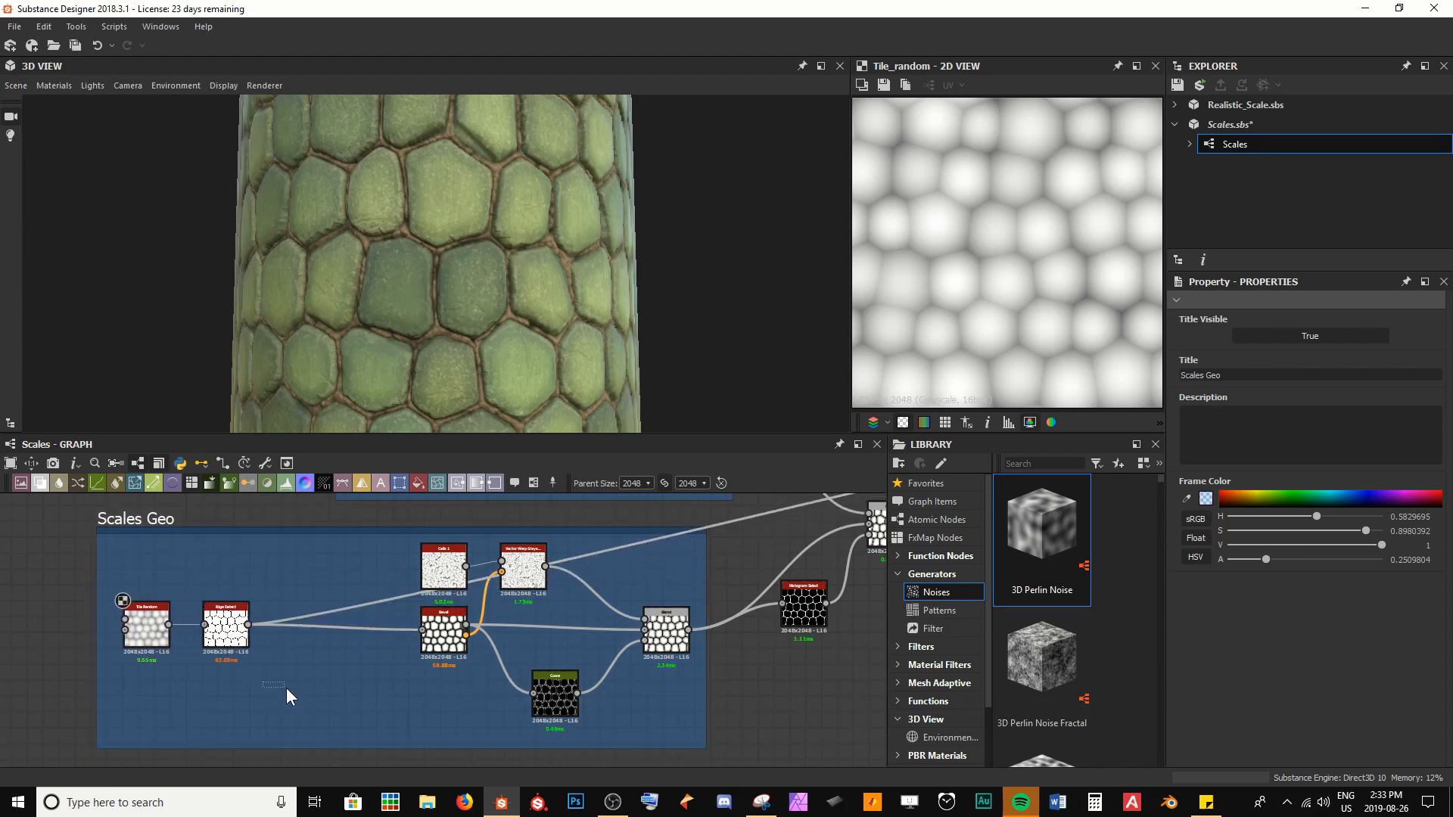
pyautogui.hotkey('ctrl', 's')
# Preview the Edge Detect node, then add a Flood Fill node and place it above the Edge Detect row
pyautogui.scroll(5, 299, 695)
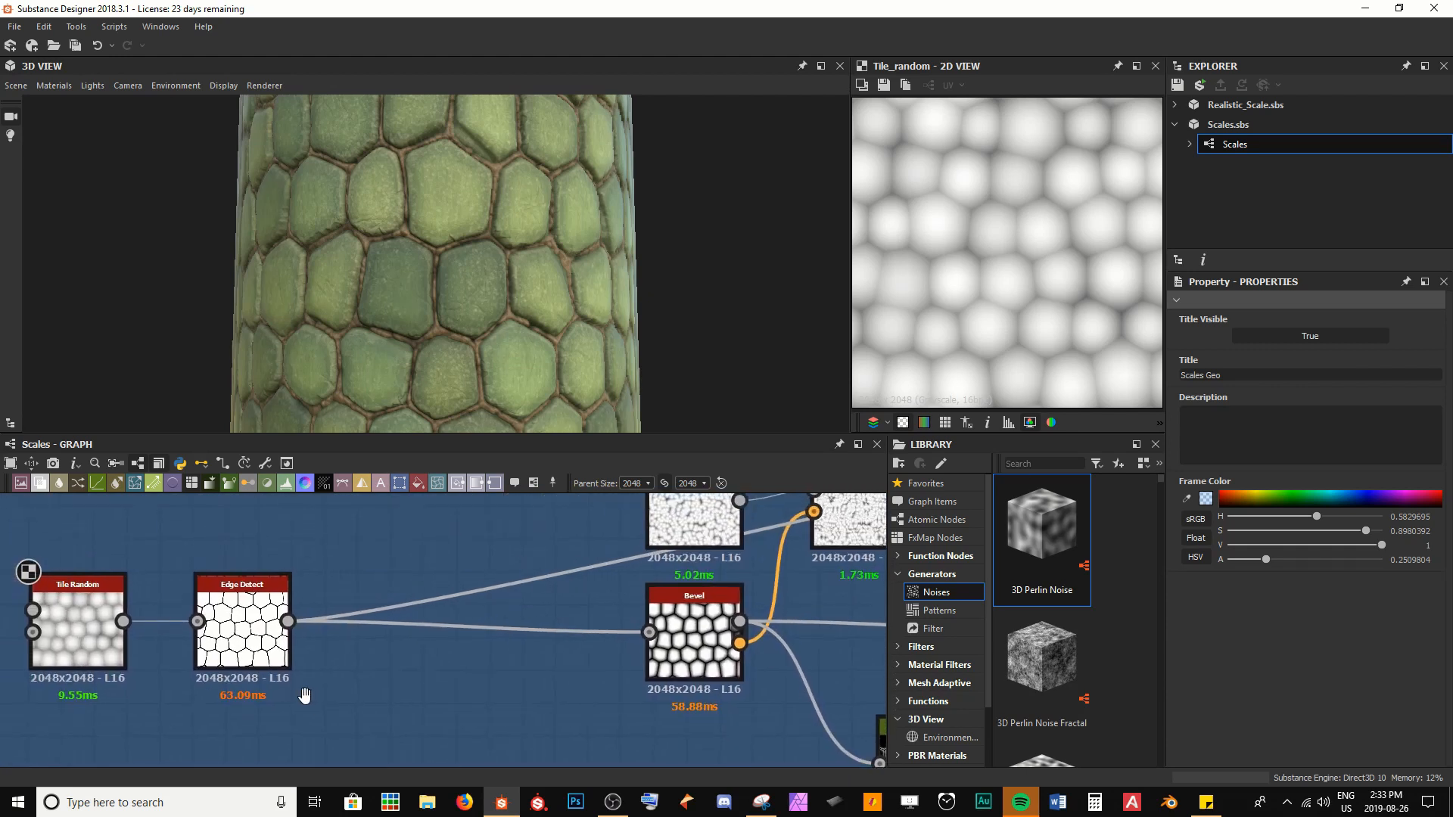
pyautogui.doubleClick(242, 628)
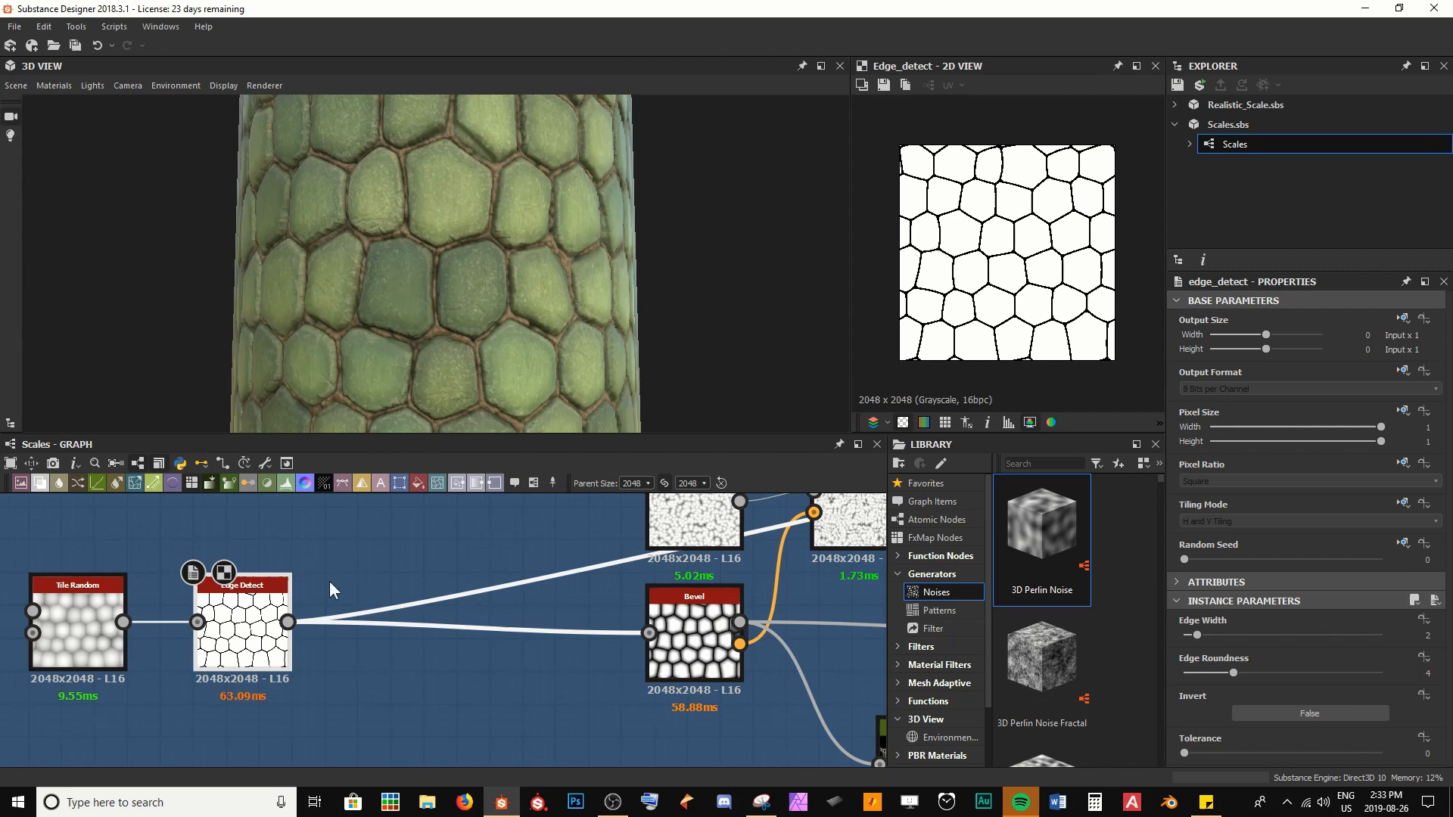
pyautogui.moveTo(338, 560); pyautogui.dragTo(366, 583, button='middle')
pyautogui.press('space')
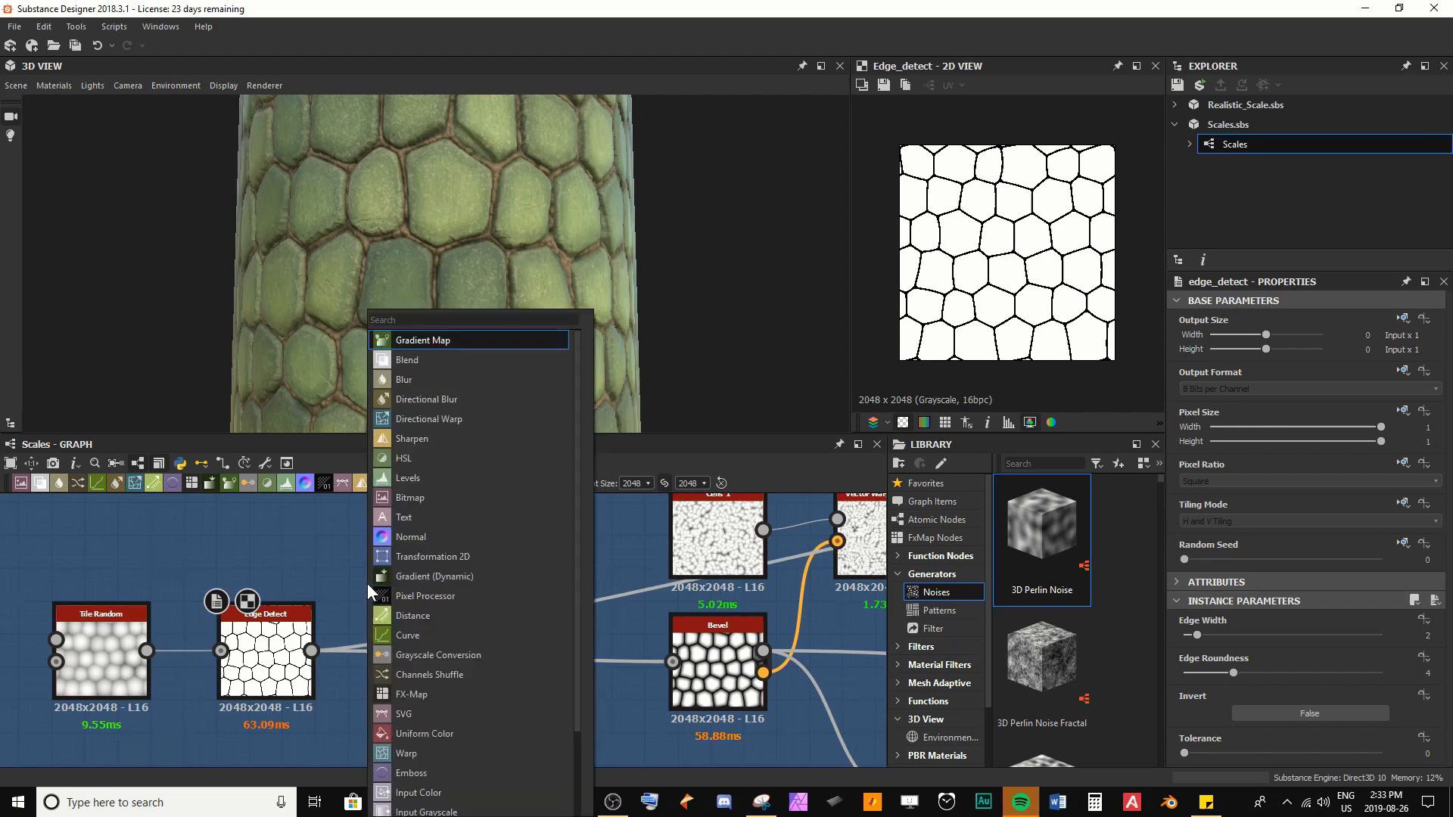
pyautogui.write('flo')
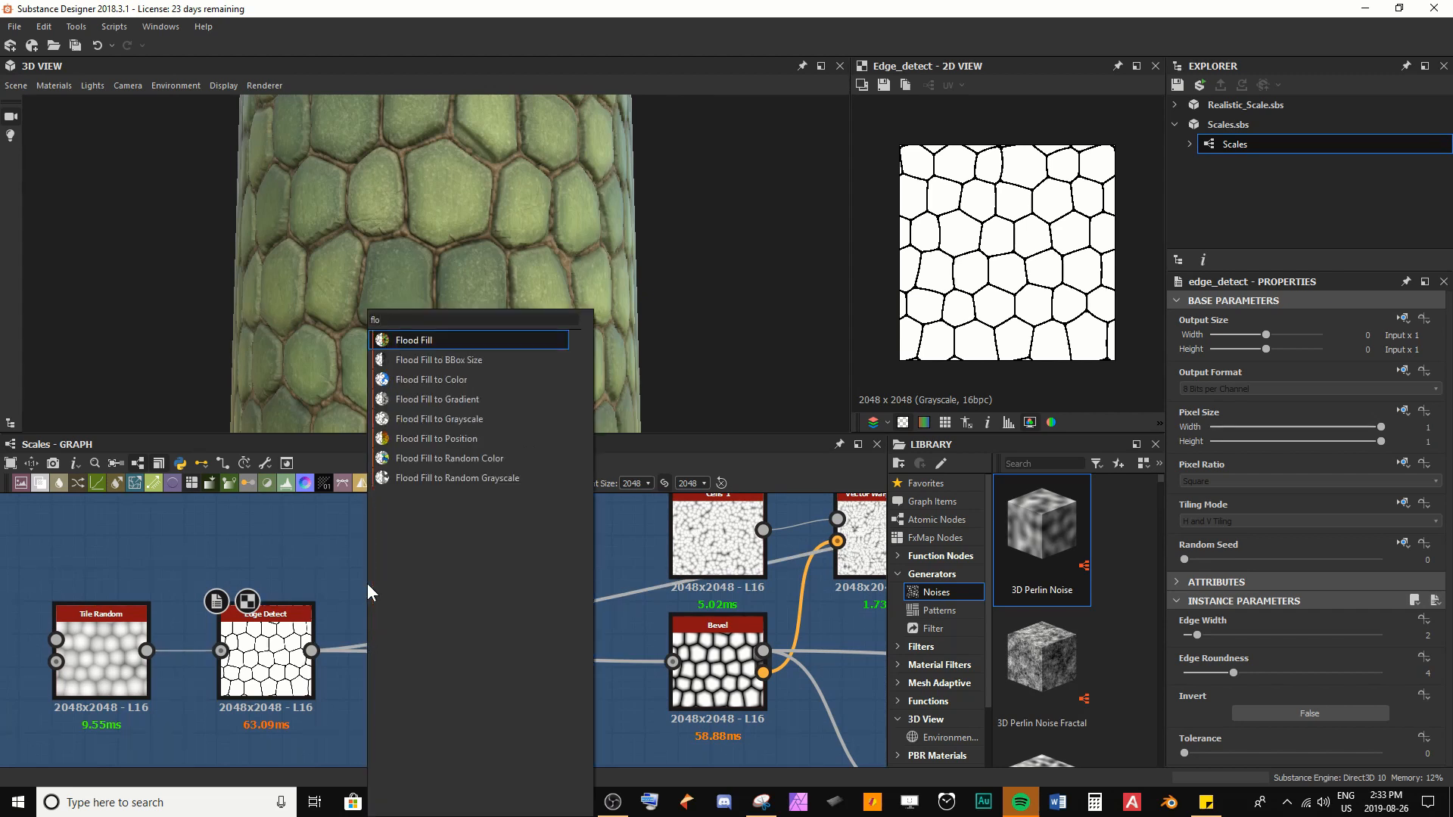
pyautogui.press('Return')
pyautogui.moveTo(371, 582); pyautogui.dragTo(397, 616, button='middle')
pyautogui.moveTo(396, 626); pyautogui.dragTo(416, 534)
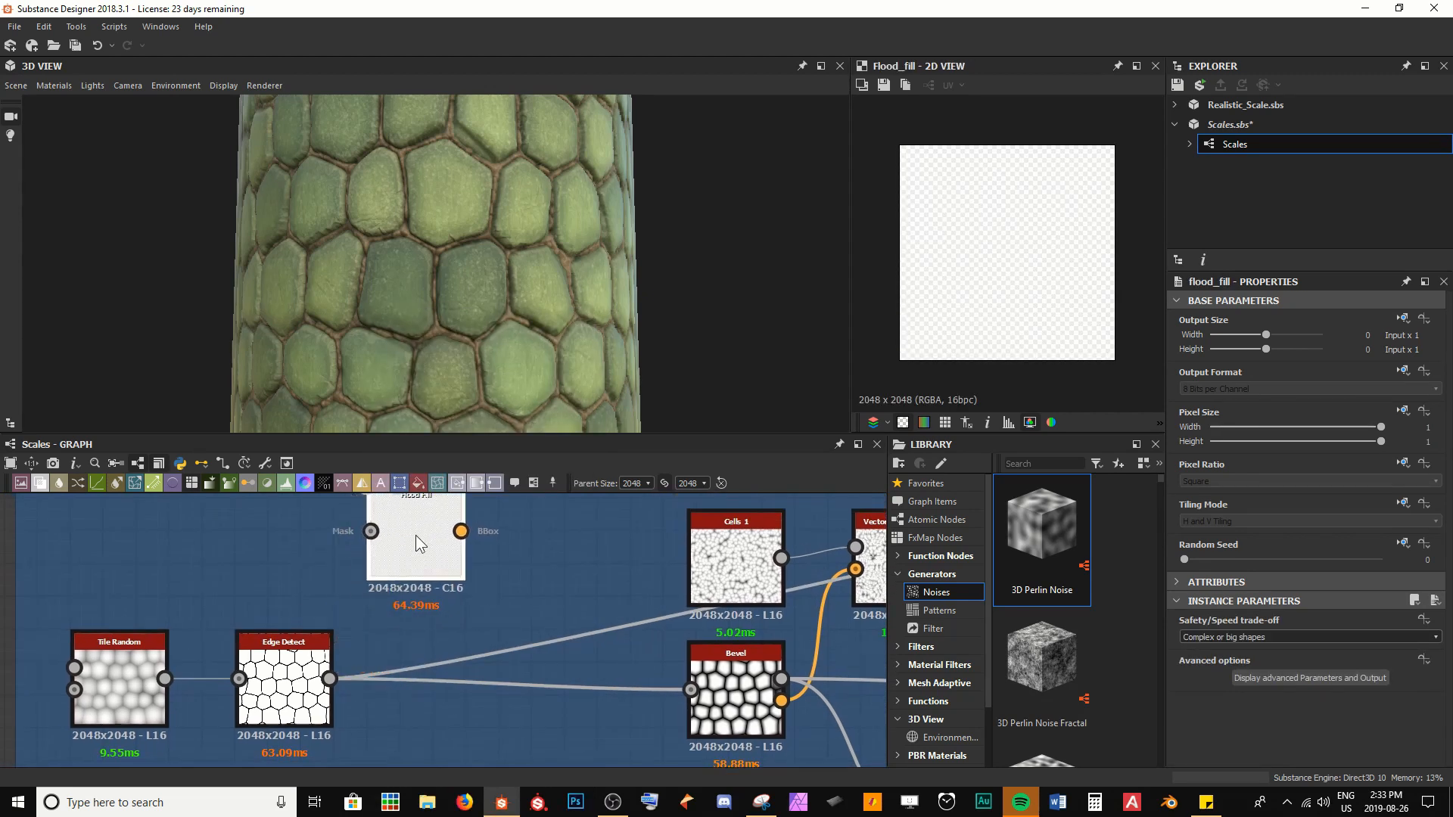
# Extend the Scales Geo frame and shift Tile Random, Edge Detect and Flood Fill to leave more space before Cells 1 and Bevel
pyautogui.scroll(-2, 487, 603)
pyautogui.moveTo(487, 603); pyautogui.dragTo(528, 555, button='middle')
pyautogui.moveTo(143, 597); pyautogui.dragTo(1, 611)
pyautogui.moveTo(117, 573); pyautogui.dragTo(518, 703)
pyautogui.moveTo(431, 648); pyautogui.dragTo(210, 648)
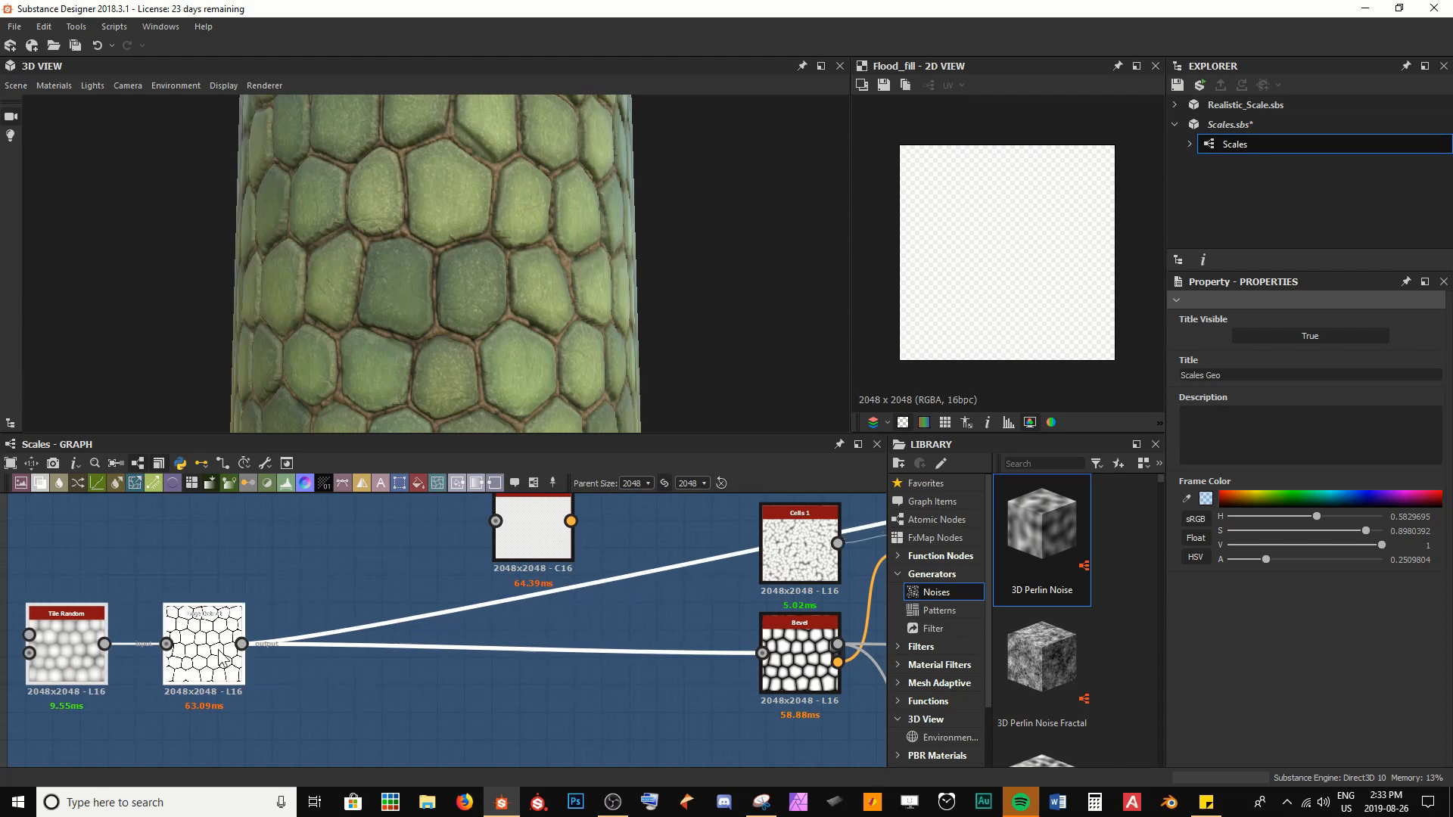
pyautogui.moveTo(554, 575); pyautogui.dragTo(550, 621, button='middle')
pyautogui.moveTo(534, 574); pyautogui.dragTo(313, 592)
# Connect the Edge Detect output to the Flood Fill mask input and preview the Flood Fill without transparency
pyautogui.doubleClick(199, 700)
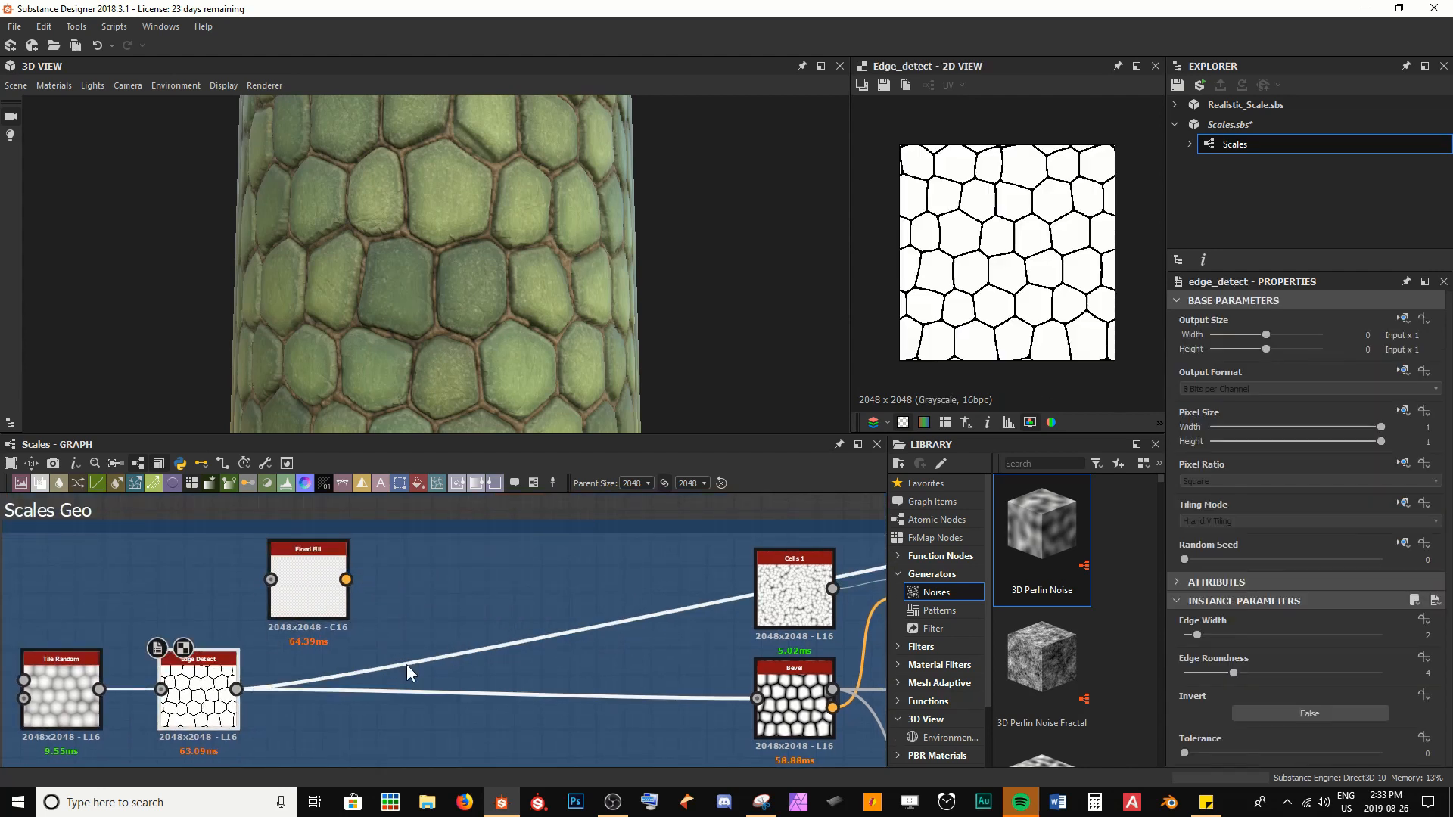
pyautogui.scroll(1, 1012, 242)
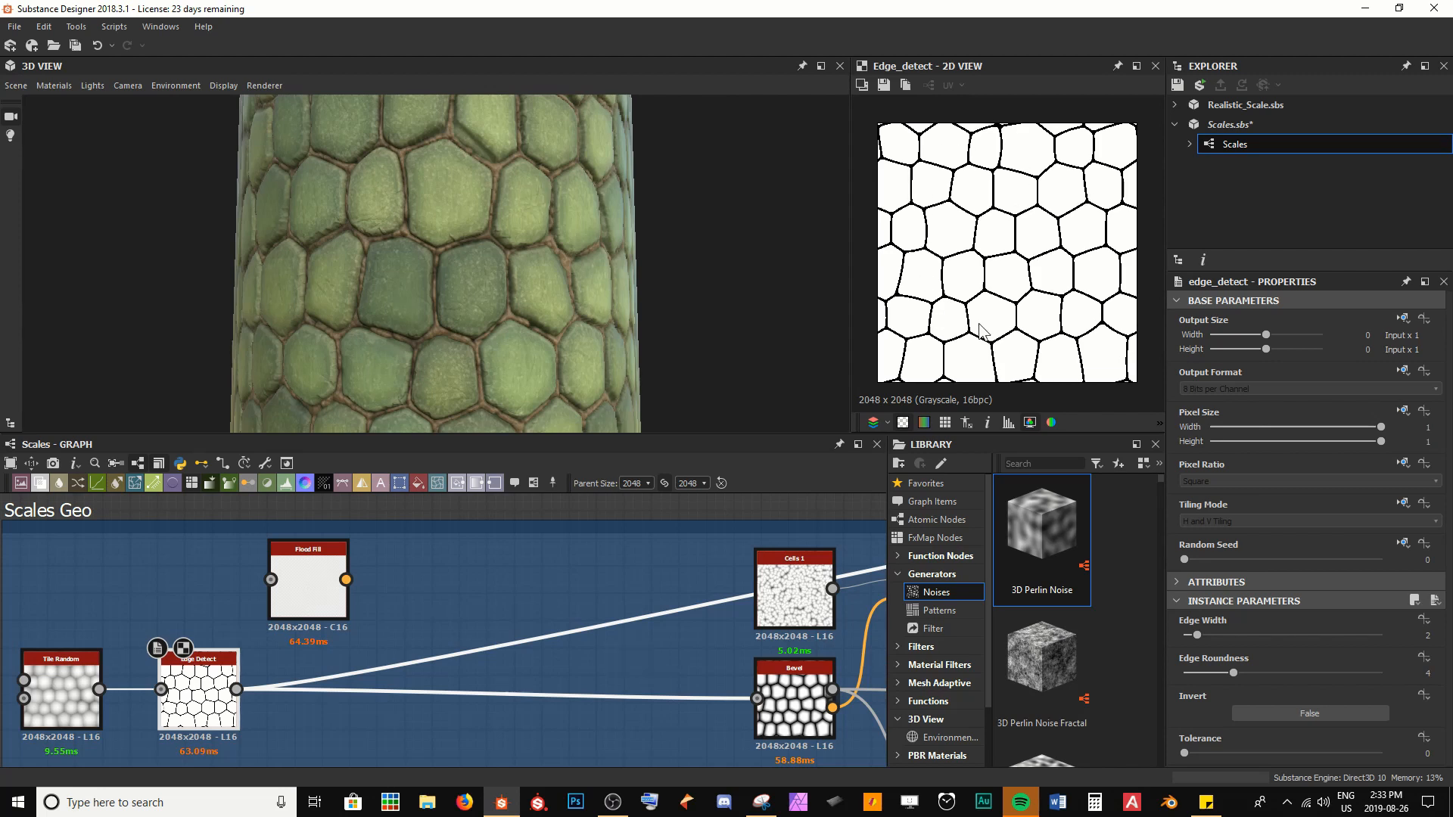
pyautogui.scroll(3, 1026, 208)
pyautogui.scroll(-4, 1034, 292)
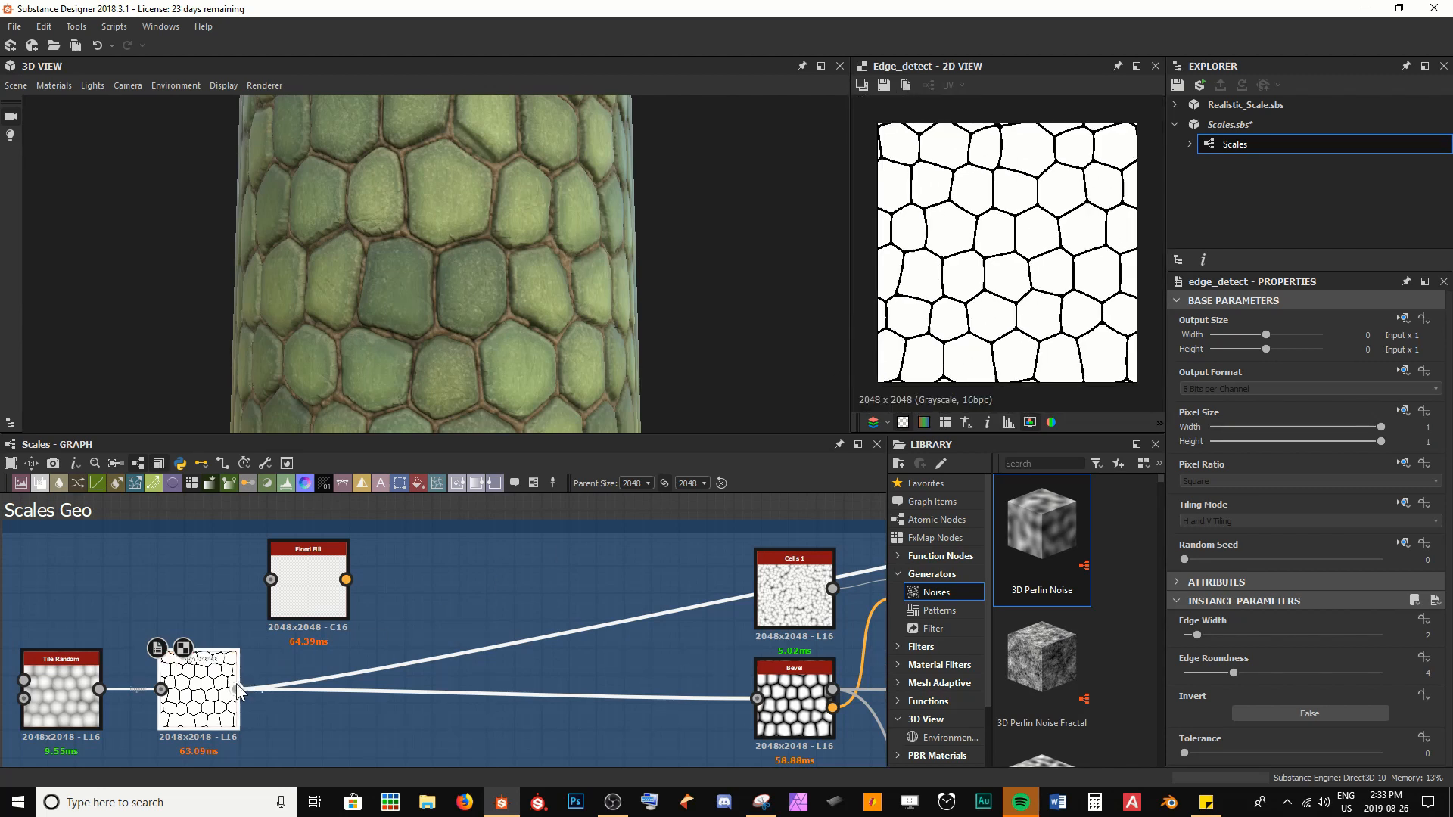
pyautogui.moveTo(236, 688); pyautogui.dragTo(270, 580)
pyautogui.click(299, 601)
pyautogui.doubleClick(306, 599)
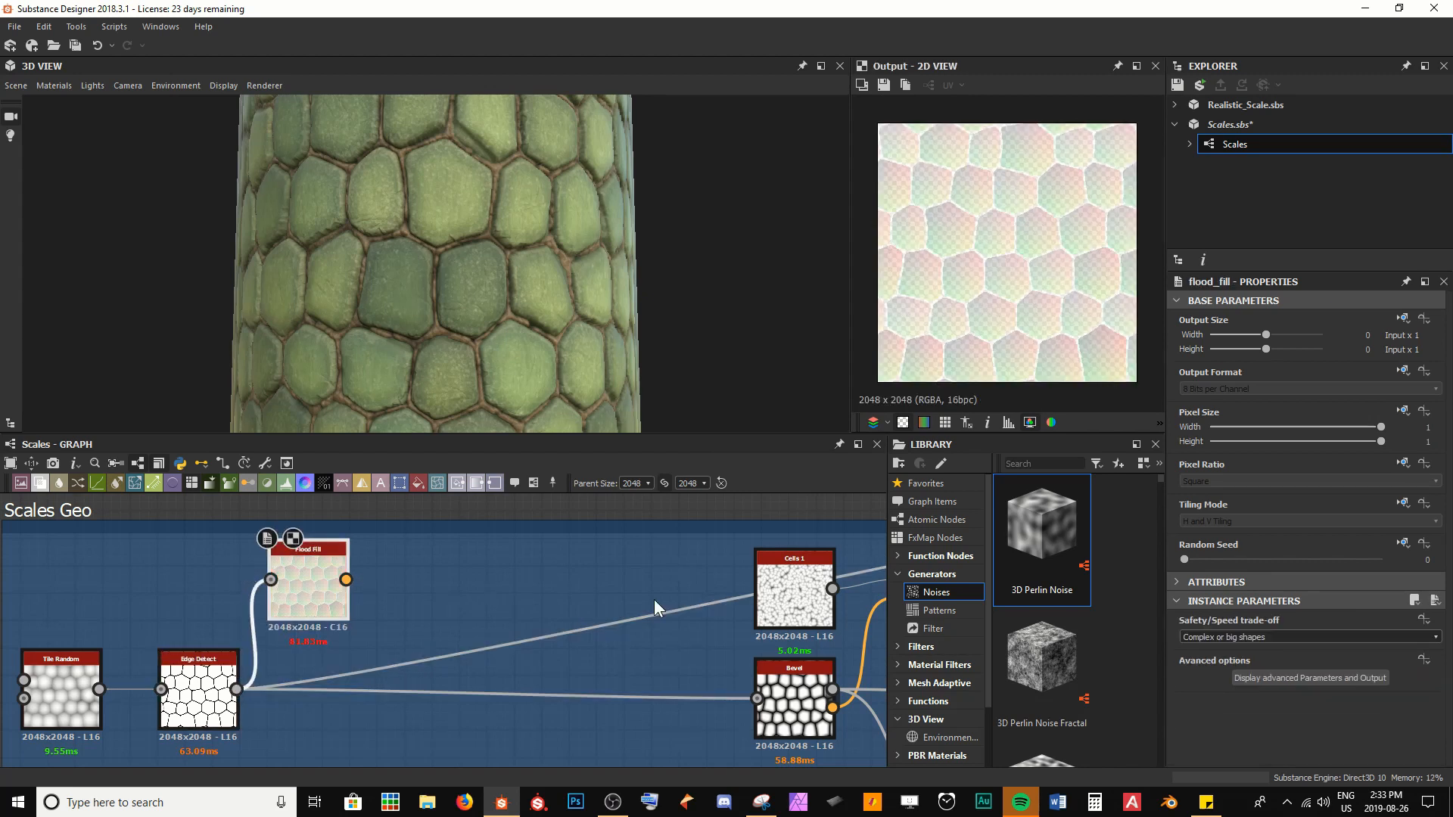
pyautogui.click(903, 422)
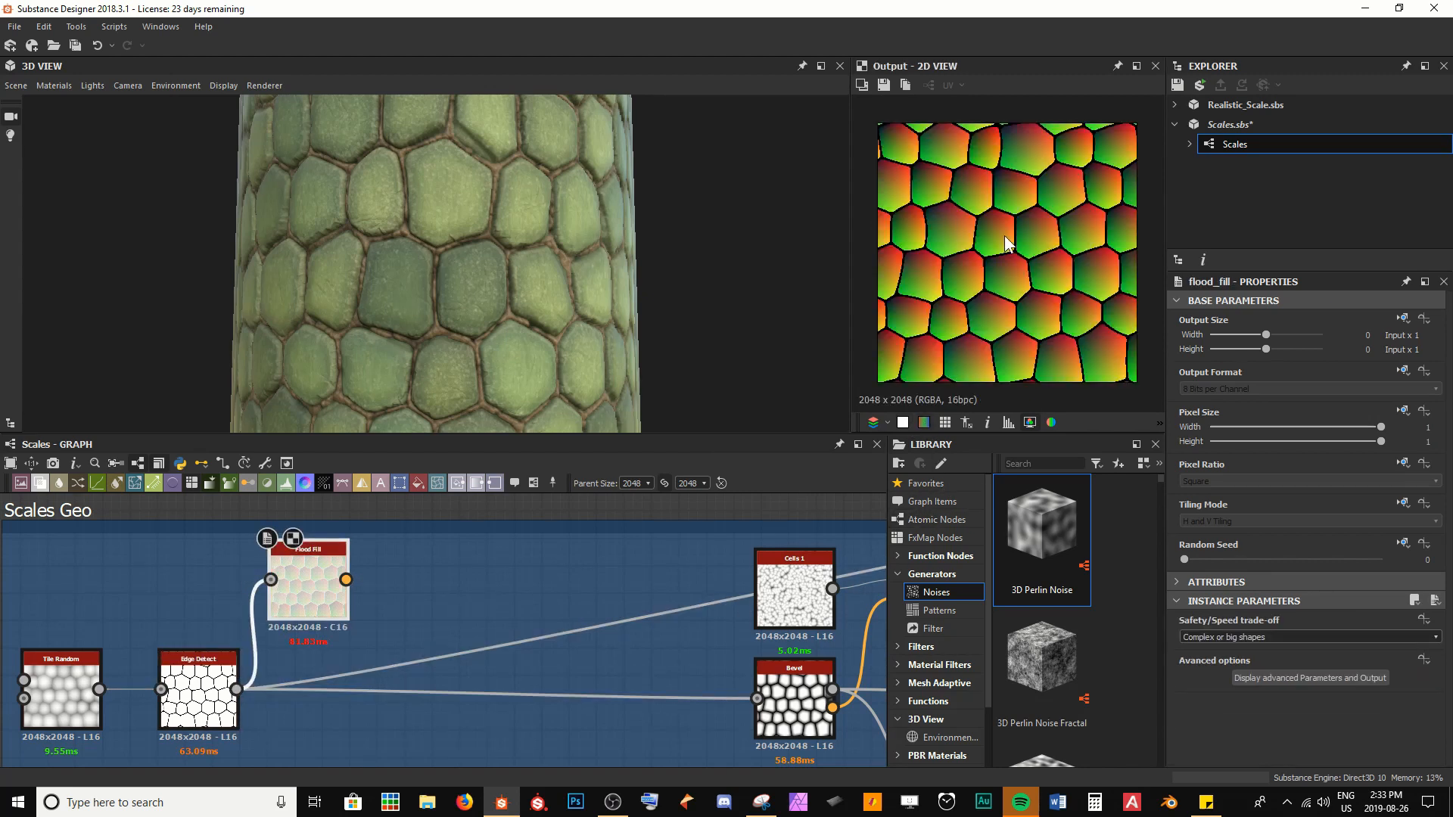
# Add a Flood Fill to Random Grayscale node fed by the Flood Fill and save the package
pyautogui.press('space')
pyautogui.write('floo')
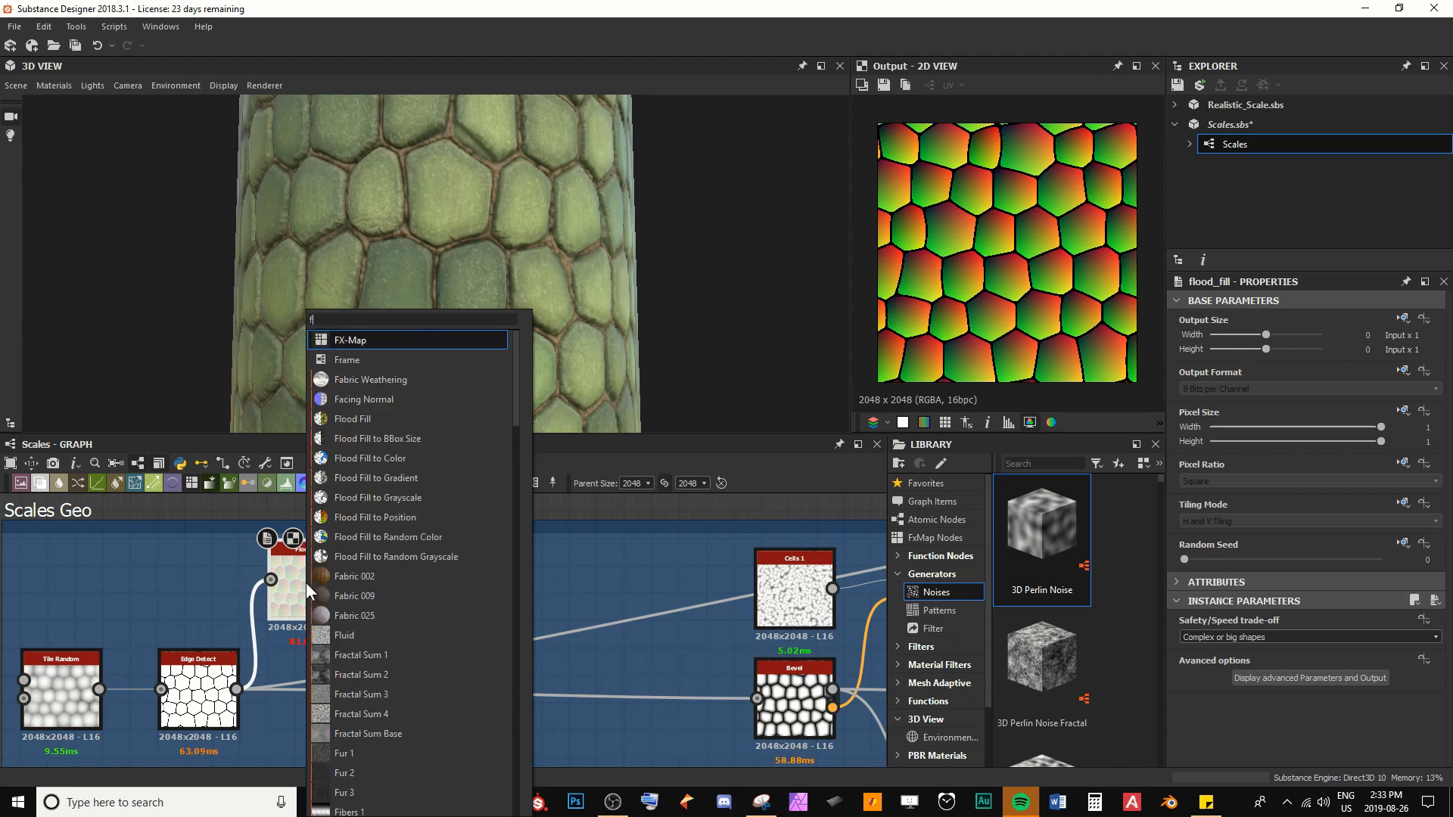
pyautogui.press('Down')
pyautogui.press('Down')
pyautogui.press('Down')
pyautogui.press('Down')
pyautogui.press('Down')
pyautogui.press('Down')
pyautogui.press('Down')
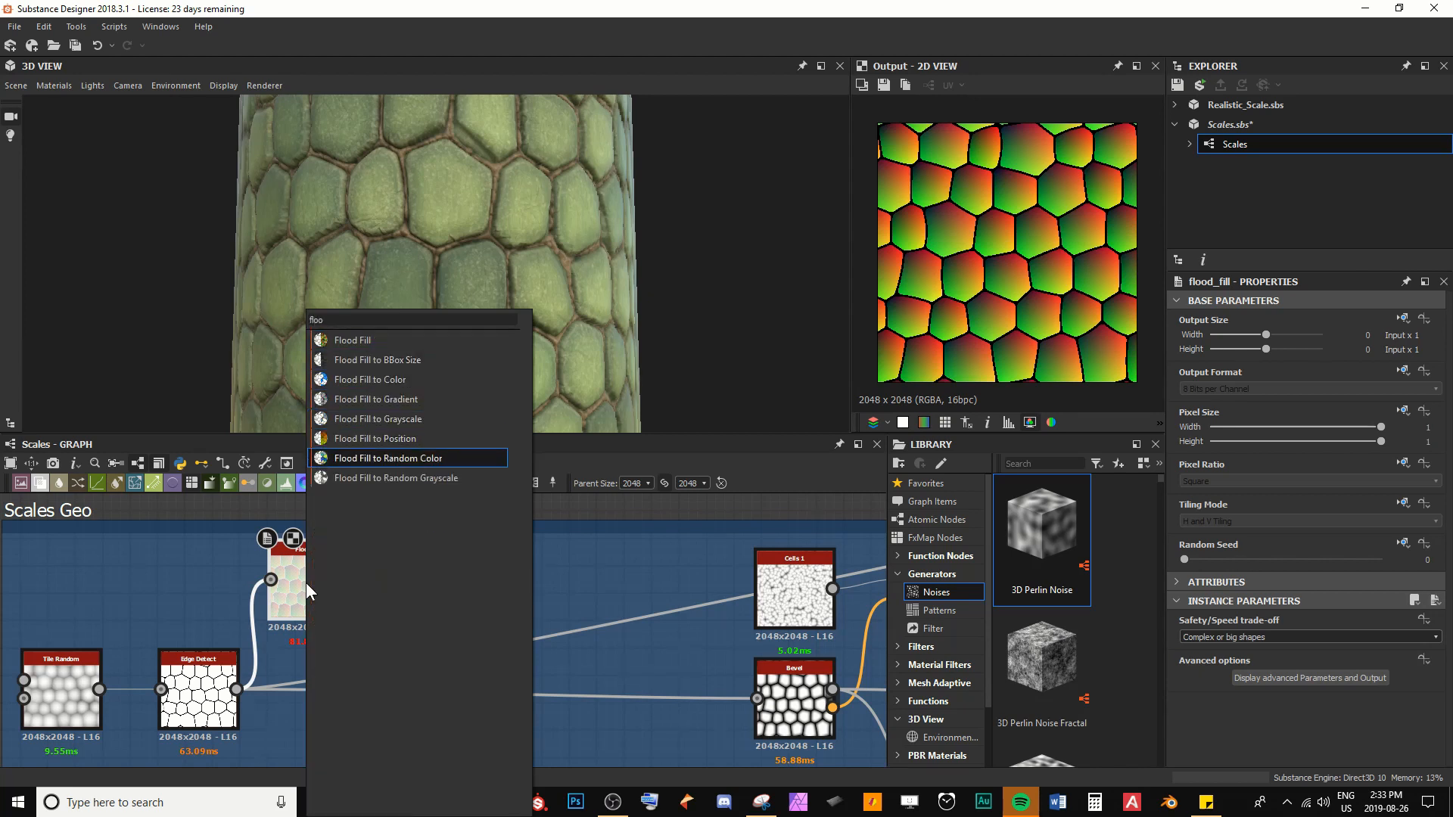
pyautogui.press('Return')
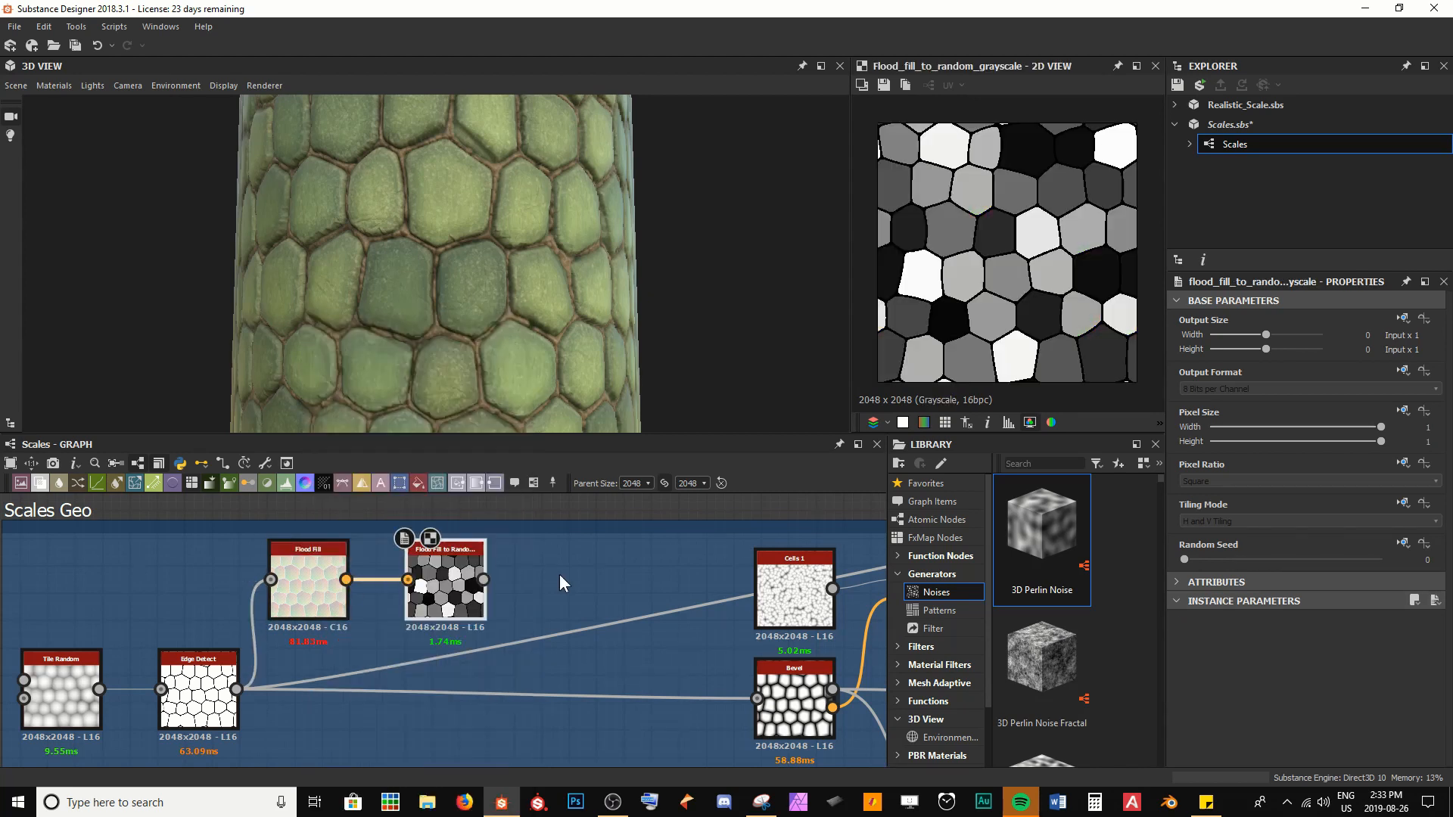
pyautogui.hotkey('ctrl', 's')
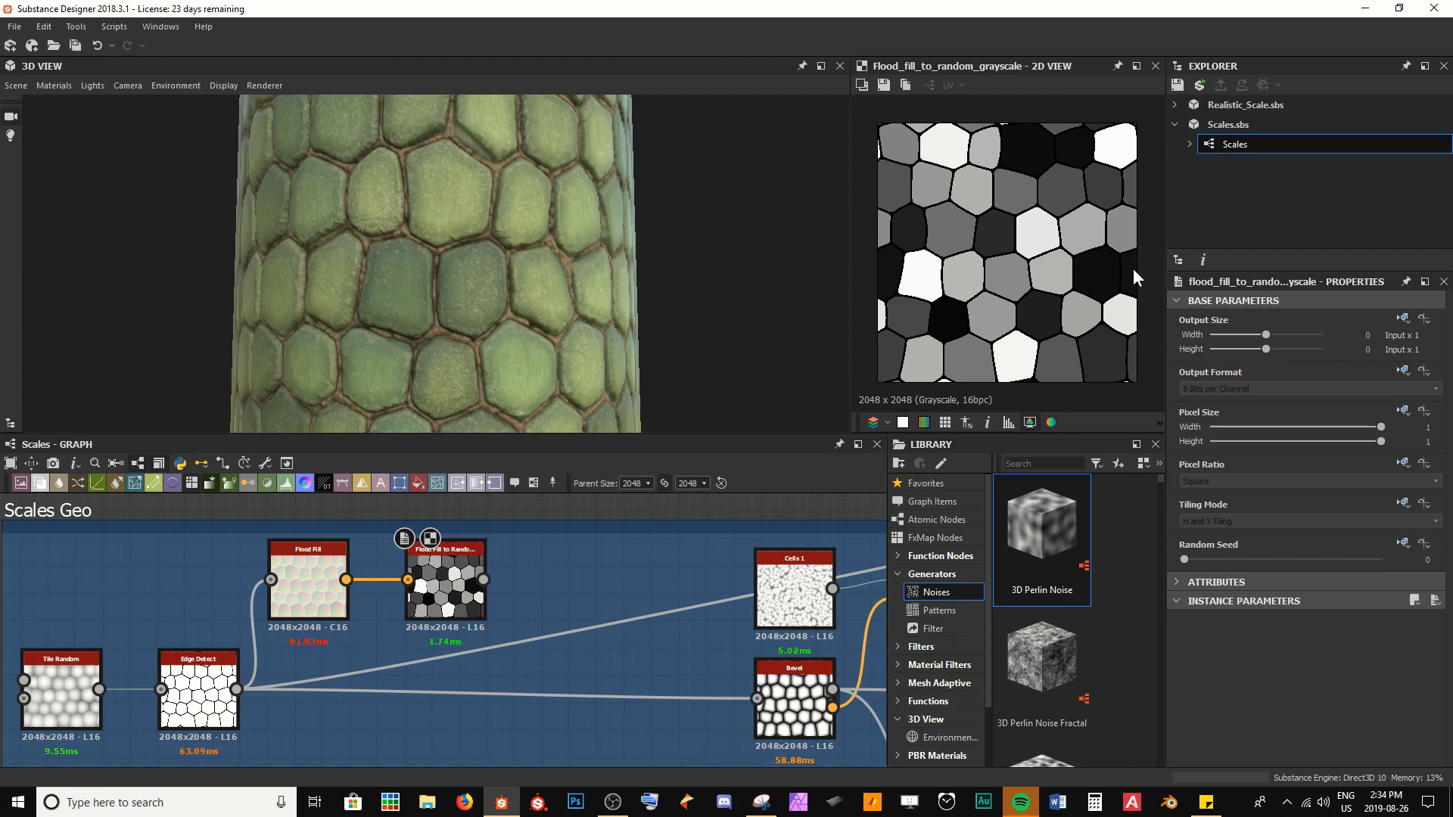
# Add a Histogram Scan node and feed it with the Flood Fill to Random Grayscale output
pyautogui.press('space')
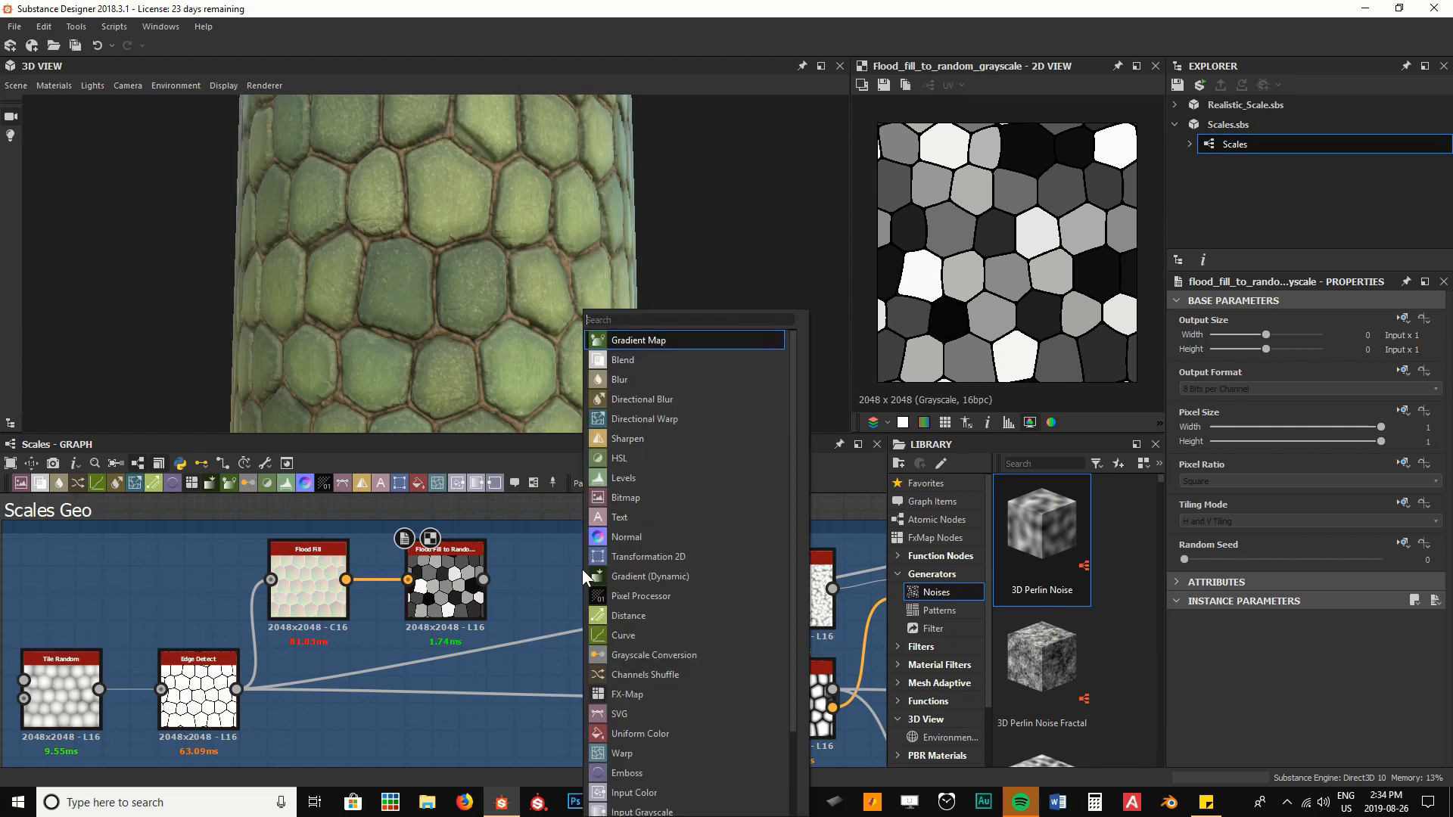
pyautogui.write('hist')
pyautogui.press('Down')
pyautogui.press('Return')
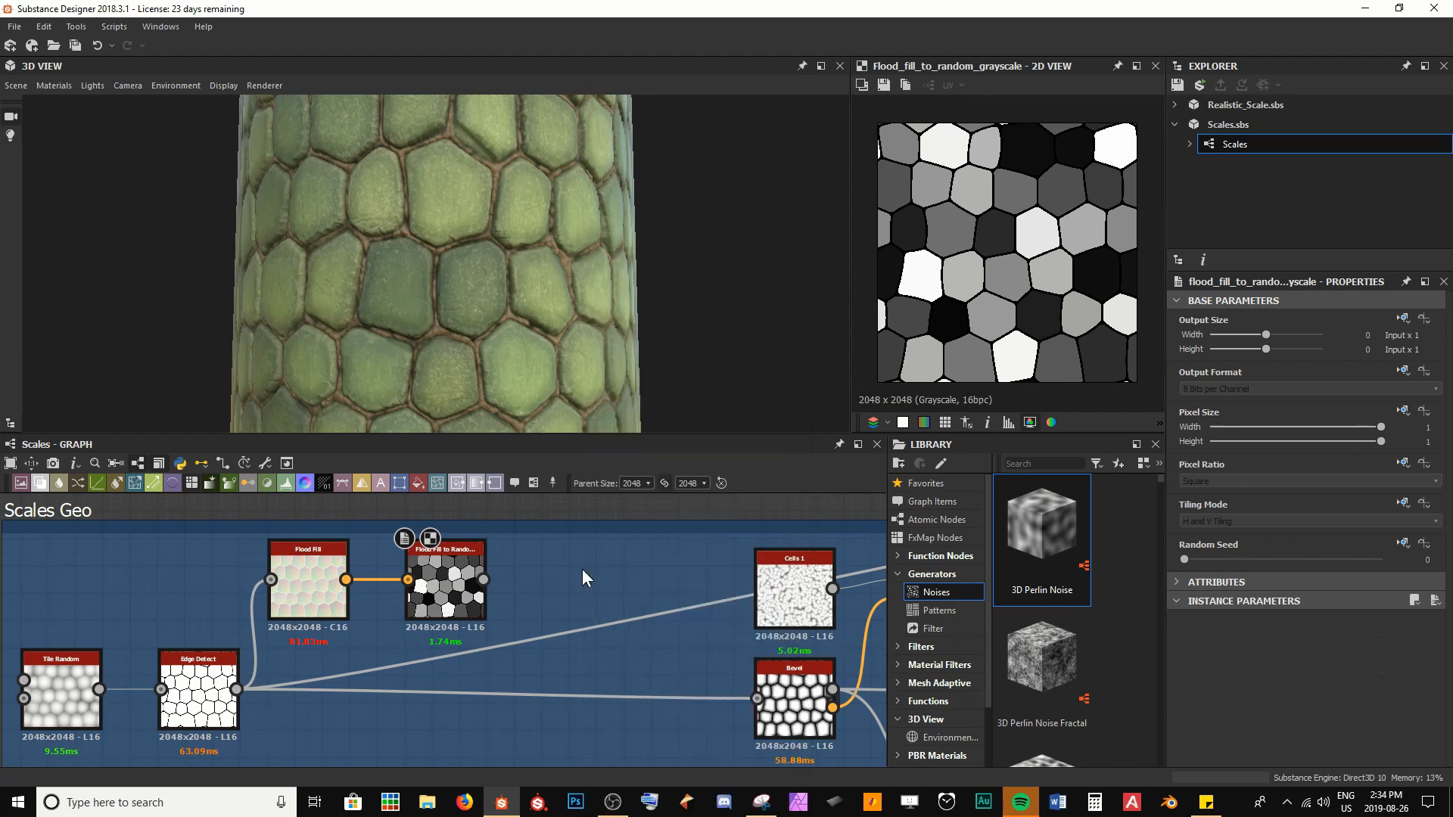
pyautogui.moveTo(485, 580); pyautogui.dragTo(547, 581)
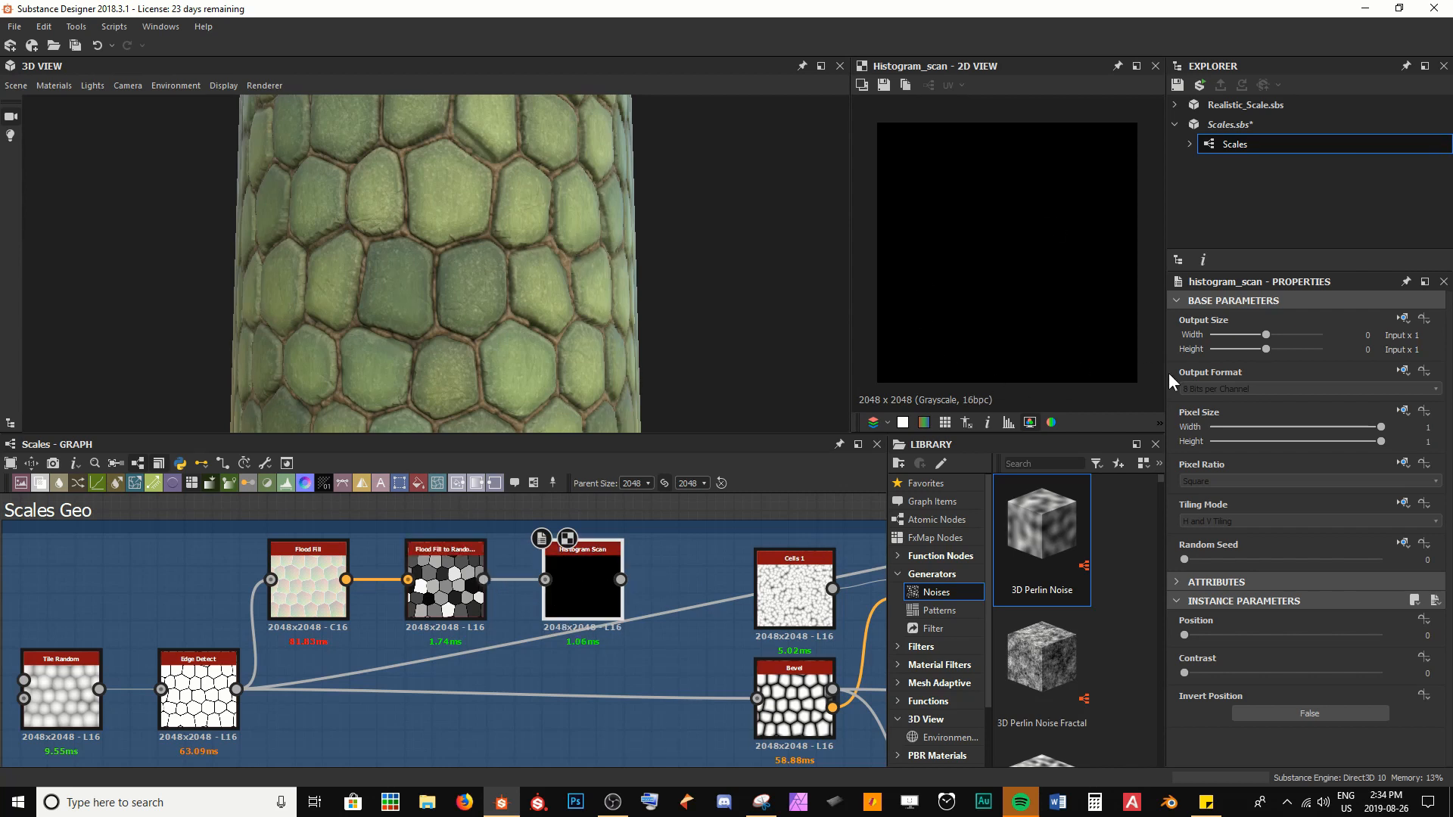
# Set the Histogram Scan's Position to 0.57 and Contrast to 1, then preview its random grayscale source
pyautogui.moveTo(1187, 634); pyautogui.dragTo(1299, 638)
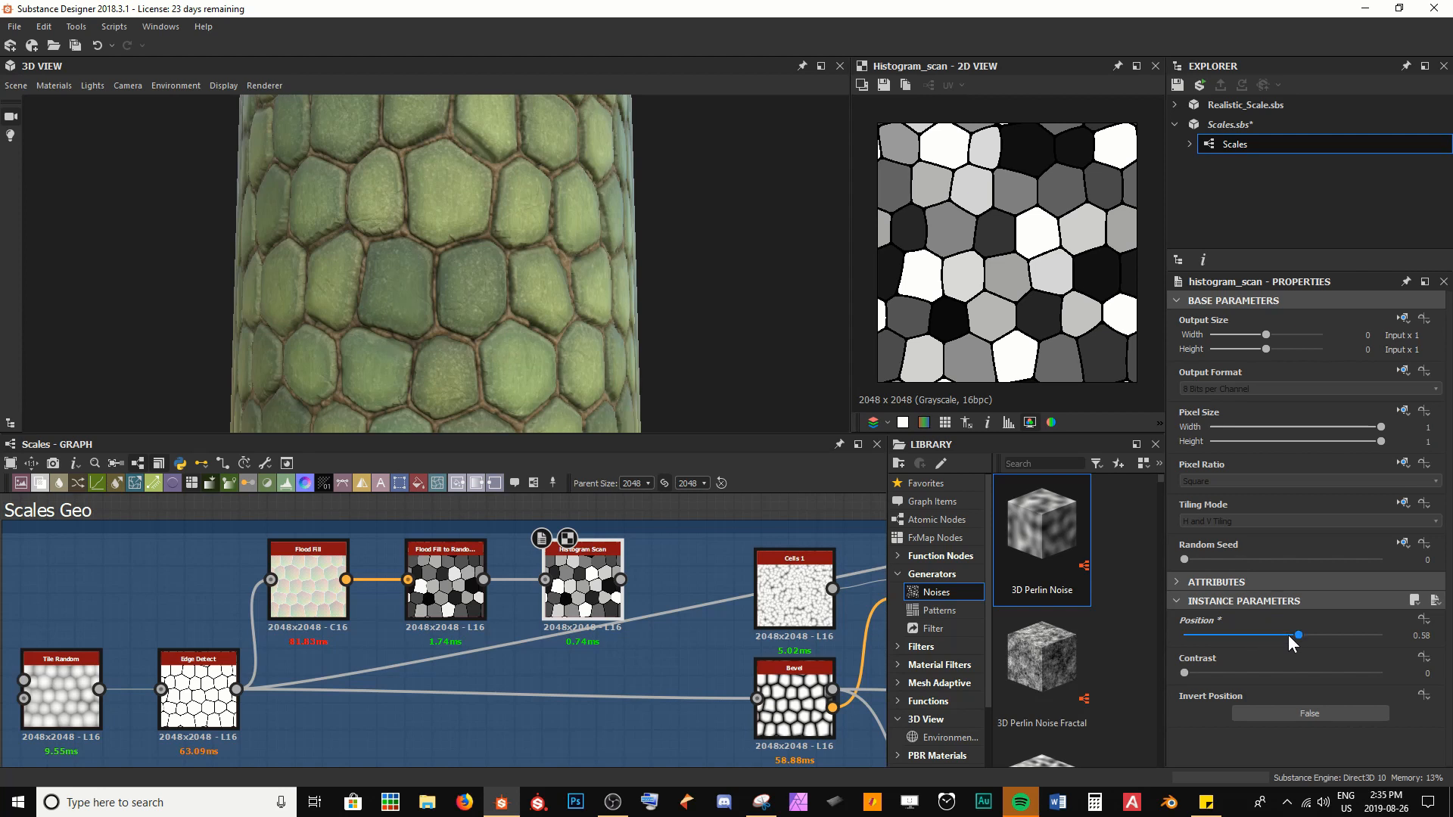
pyautogui.moveTo(1288, 634)
pyautogui.mouseDown()
pyautogui.moveTo(1233, 630)
pyautogui.moveTo(1315, 635)
pyautogui.moveTo(1282, 635)
pyautogui.mouseUp()
pyautogui.moveTo(1215, 634); pyautogui.dragTo(1264, 631)
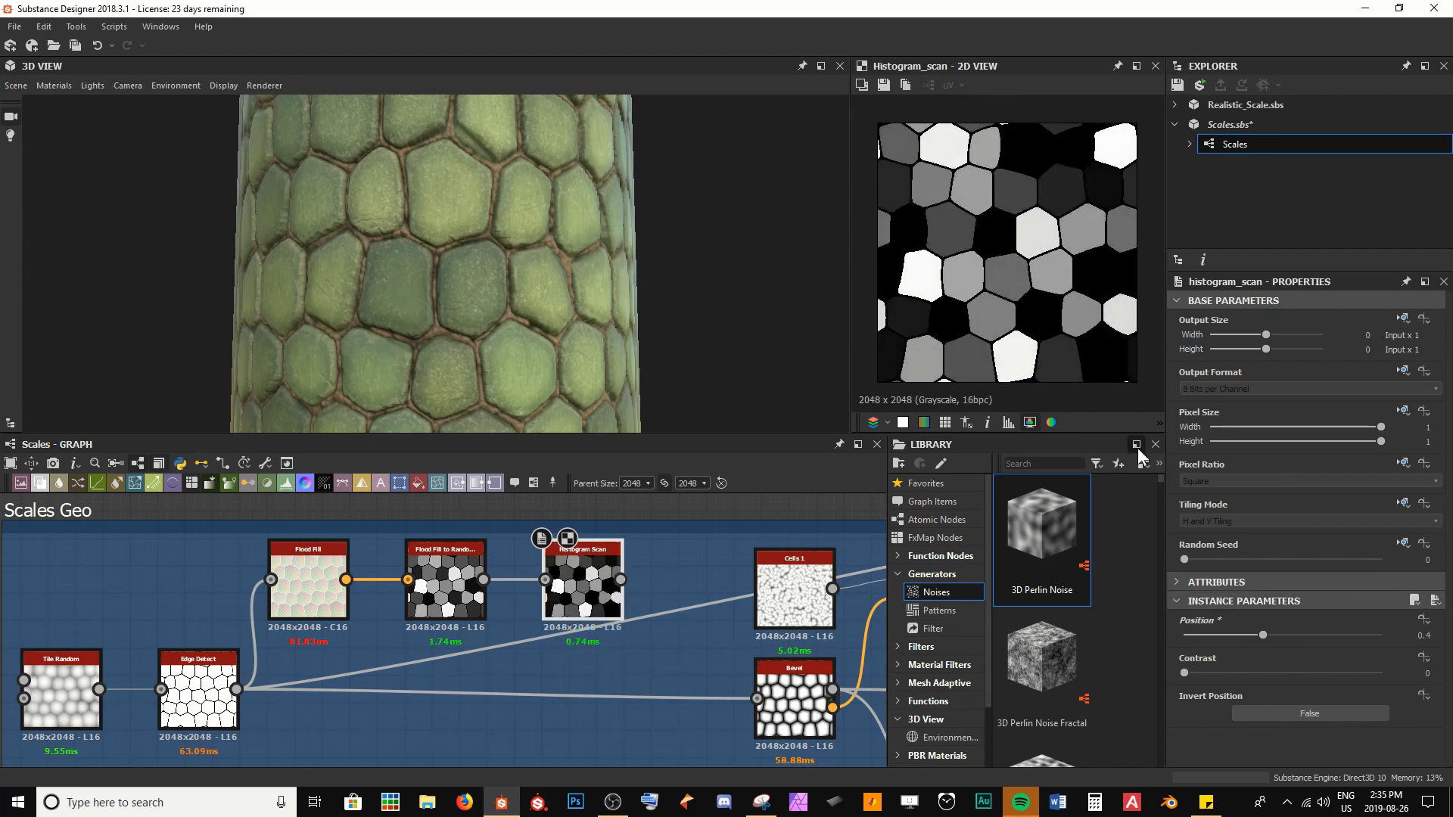
pyautogui.doubleClick(447, 583)
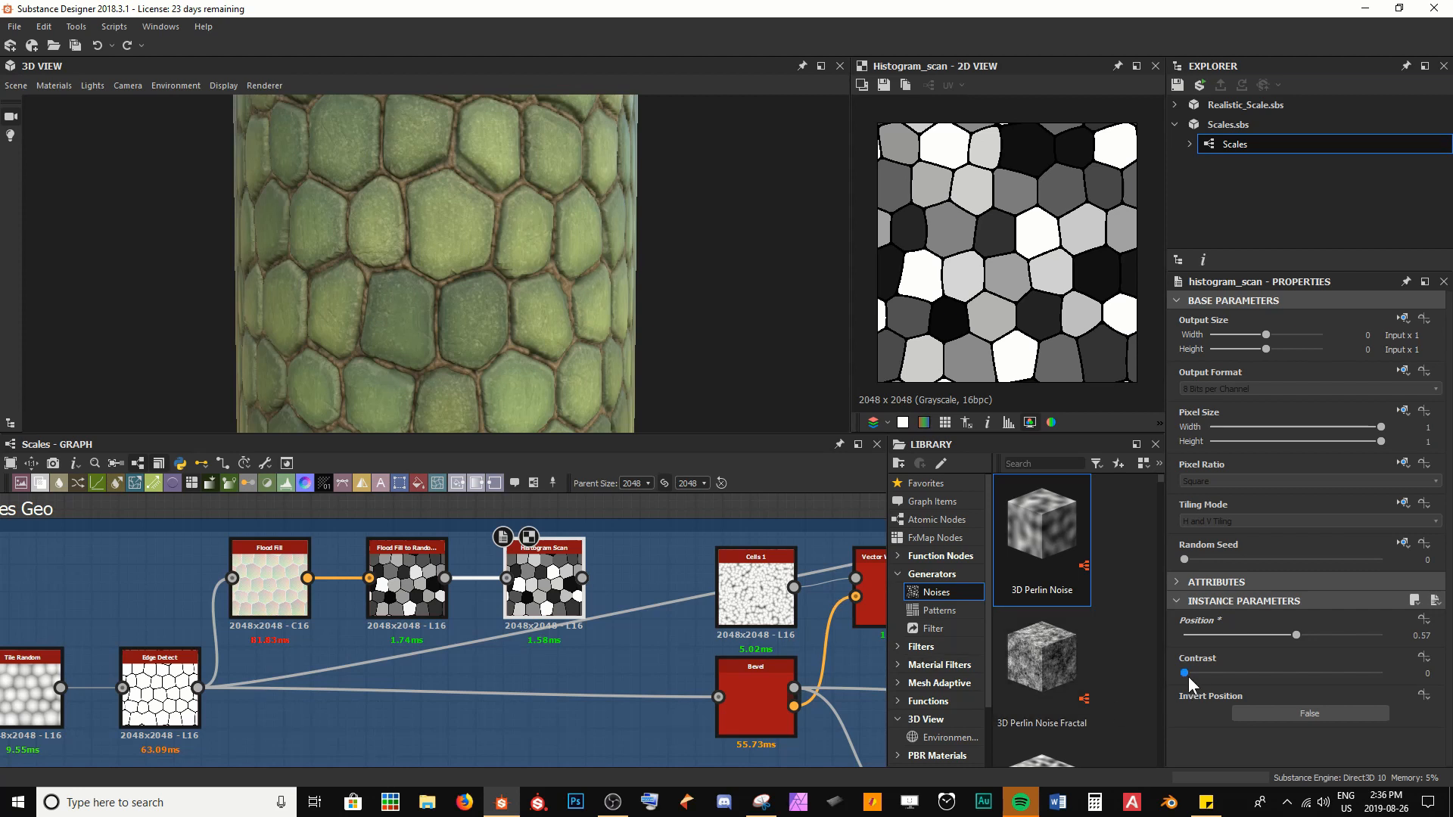
pyautogui.moveTo(1187, 675); pyautogui.dragTo(1382, 673)
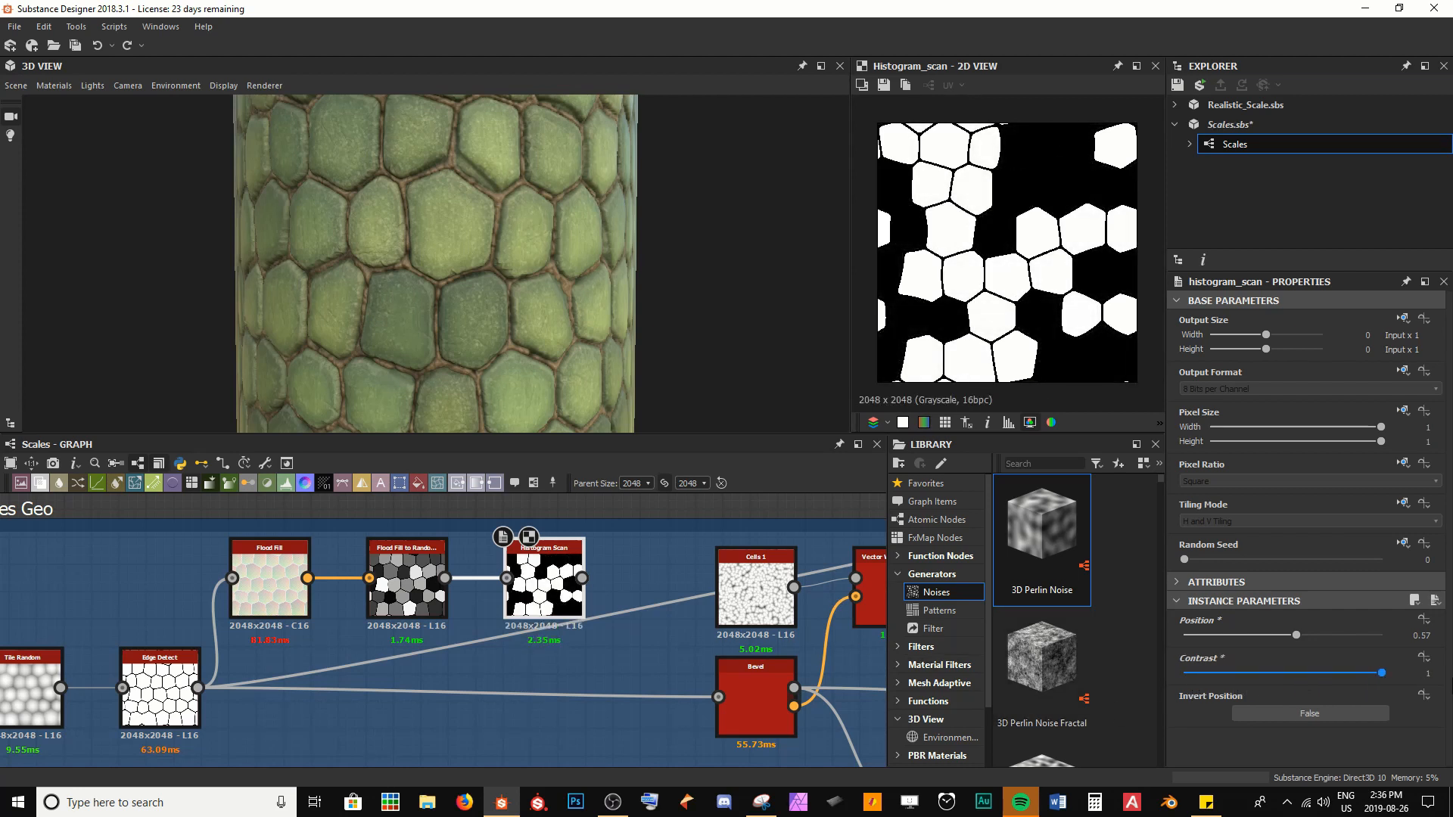
pyautogui.doubleClick(429, 617)
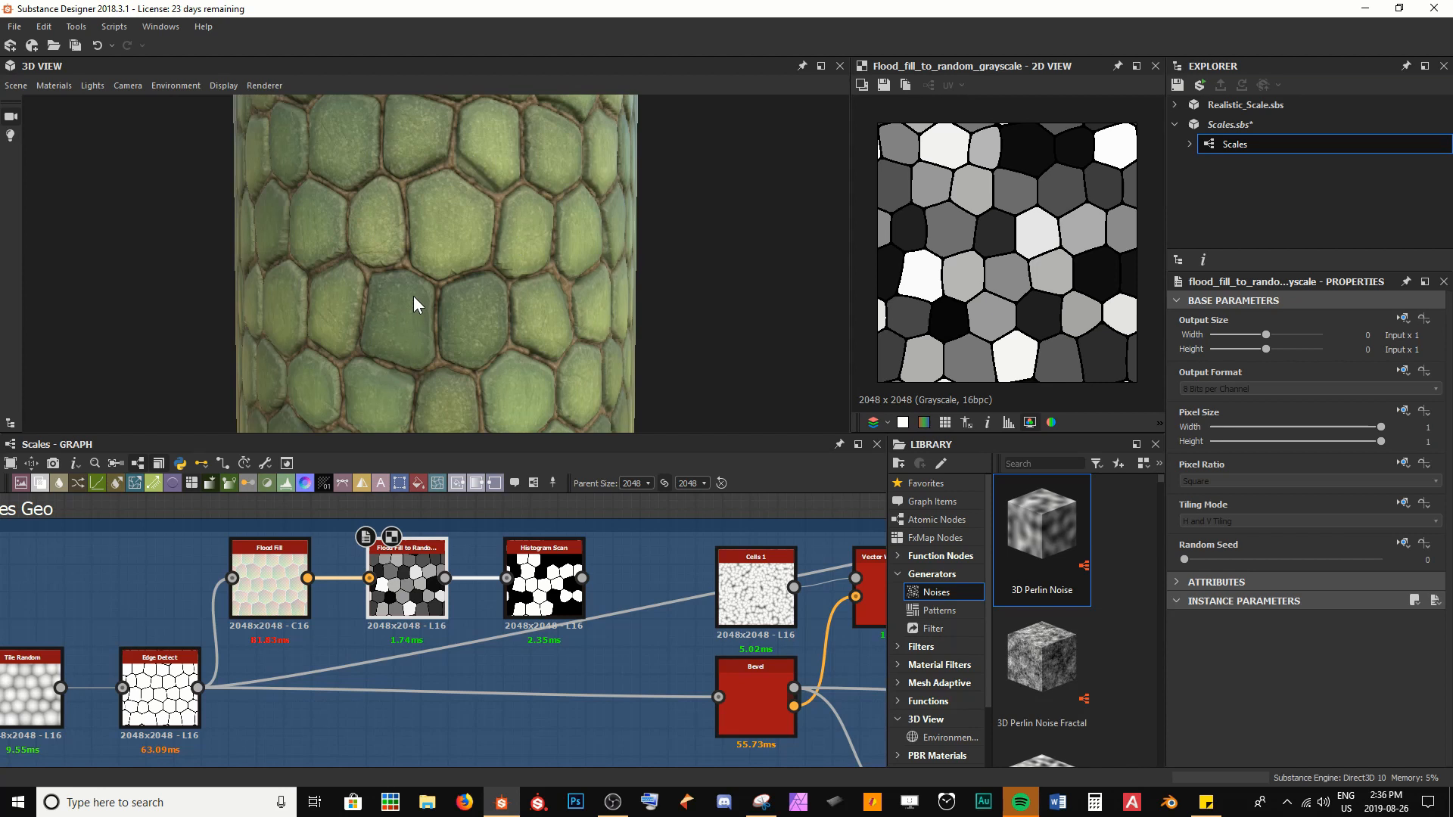
# Widen the Scales Geo frame again, shift the mask nodes away from Bevel, and place the Histogram Scan below the Edge Detect link
pyautogui.scroll(-4, 496, 655)
pyautogui.moveTo(524, 652); pyautogui.dragTo(510, 602, button='middle')
pyautogui.scroll(2, 474, 610)
pyautogui.moveTo(510, 548); pyautogui.dragTo(501, 700)
pyautogui.moveTo(323, 669); pyautogui.dragTo(445, 647, button='middle')
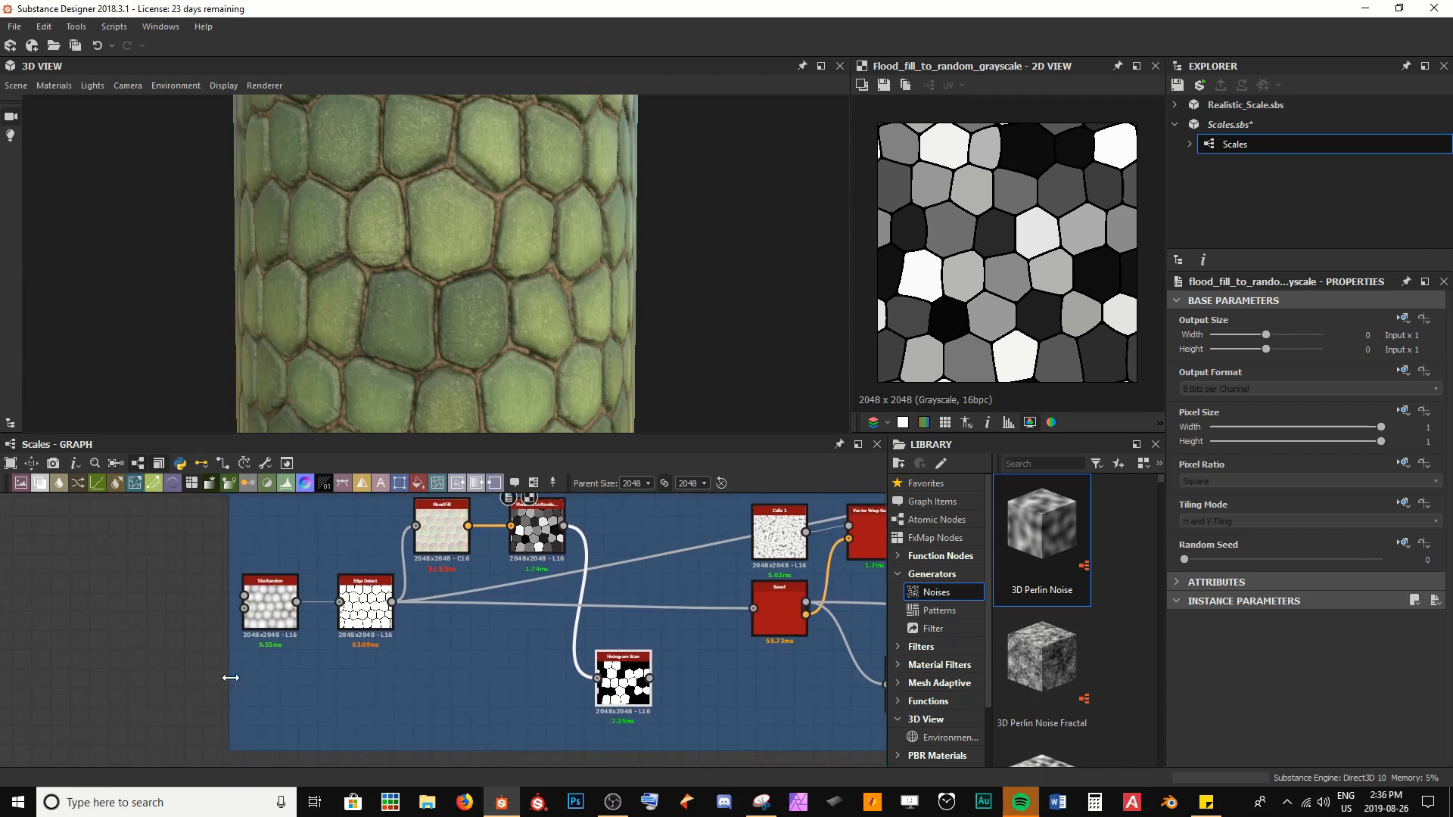
pyautogui.moveTo(230, 678); pyautogui.dragTo(411, 520)
pyautogui.moveTo(634, 687); pyautogui.dragTo(471, 667)
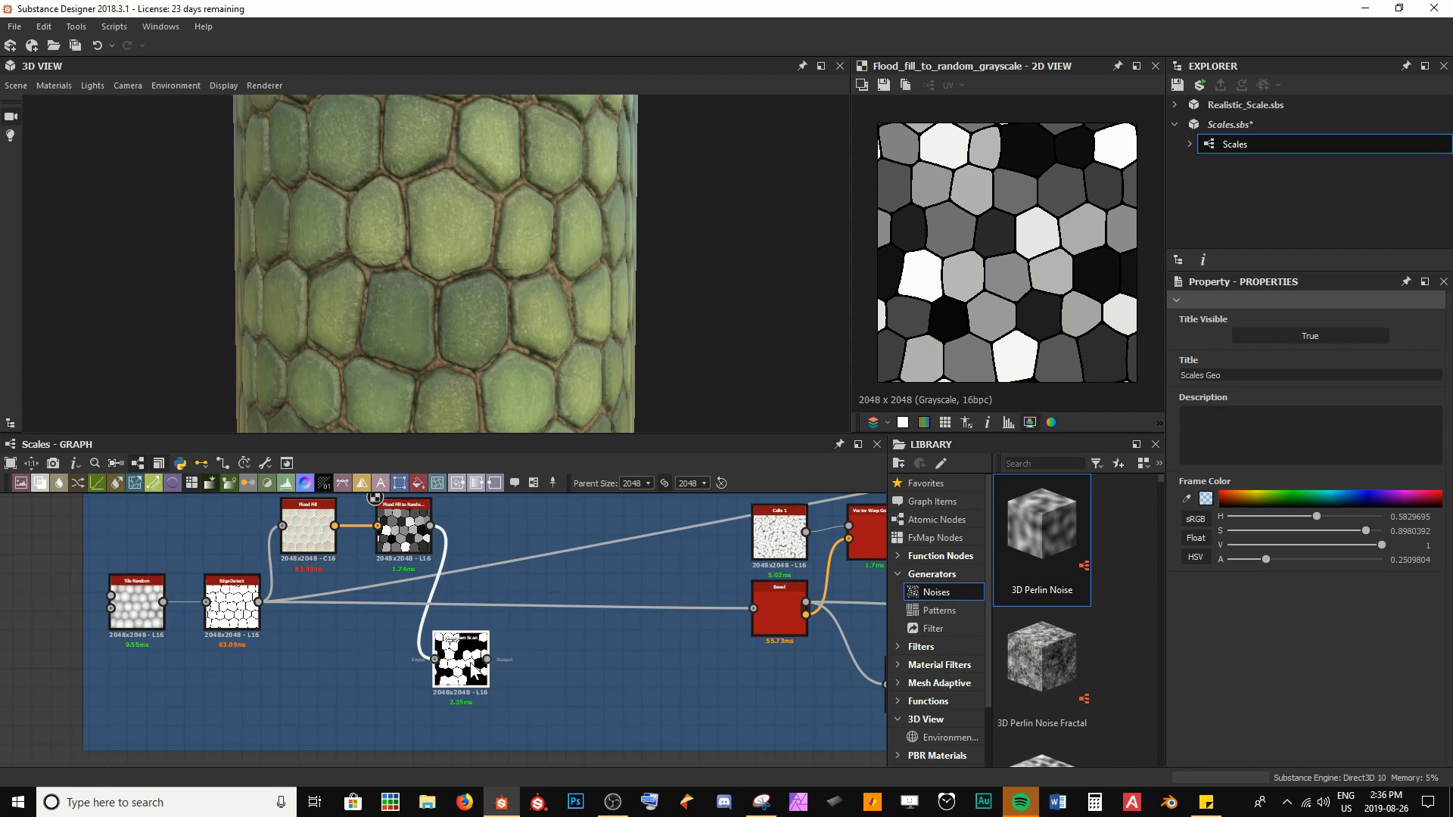
# Add a Blend node and place it between the Edge Detect and Bevel nodes
pyautogui.click(301, 685)
pyautogui.press('space')
pyautogui.write('b')
pyautogui.press('Return')
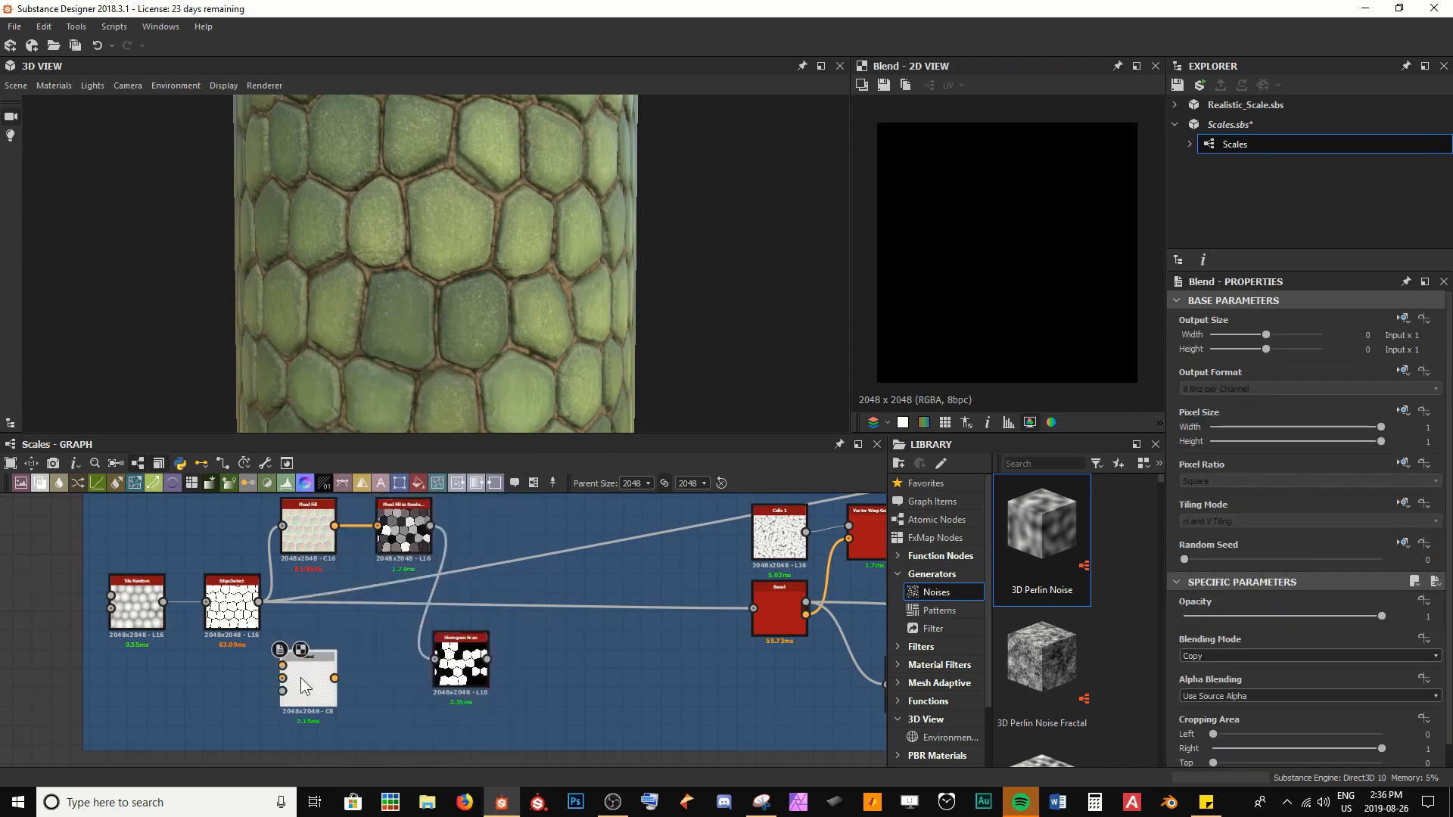
pyautogui.moveTo(301, 679); pyautogui.dragTo(596, 584)
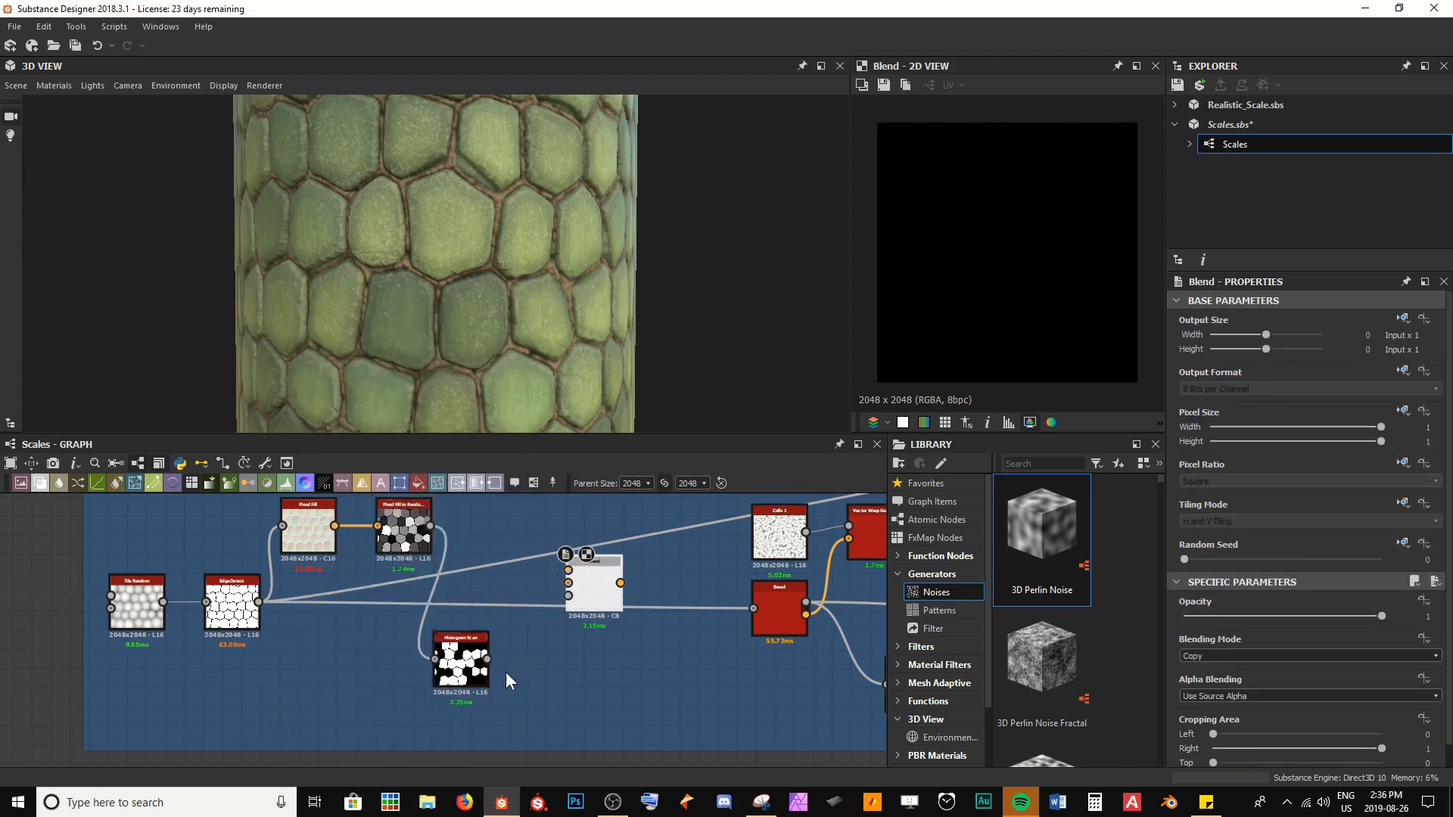
# Connect the Histogram Scan output to the Blend node's Opacity input and preview the black-and-white scale mask
pyautogui.moveTo(488, 659); pyautogui.dragTo(567, 596)
pyautogui.doubleClick(481, 659)
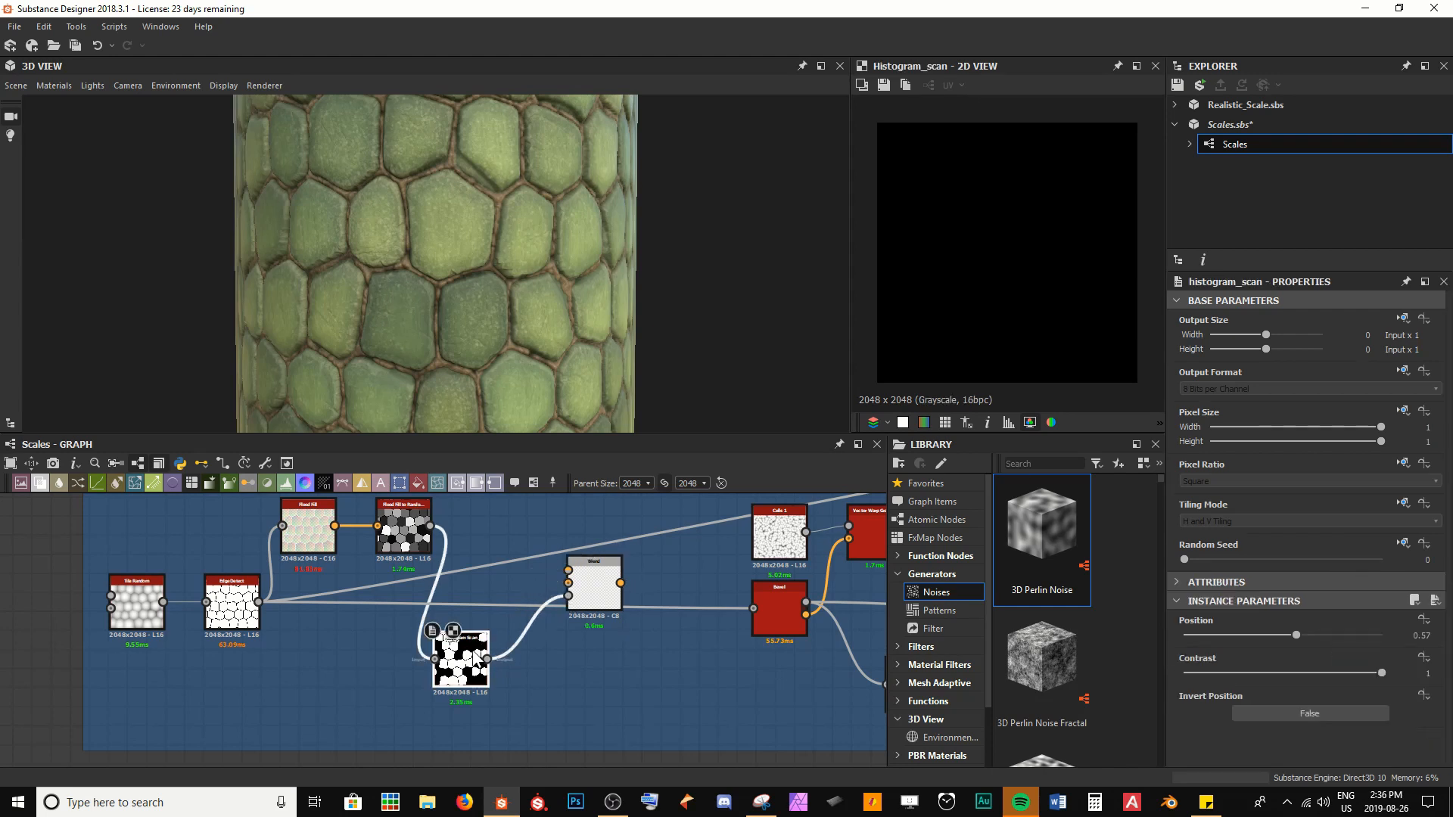
pyautogui.moveTo(627, 591); pyautogui.dragTo(616, 638, button='middle')
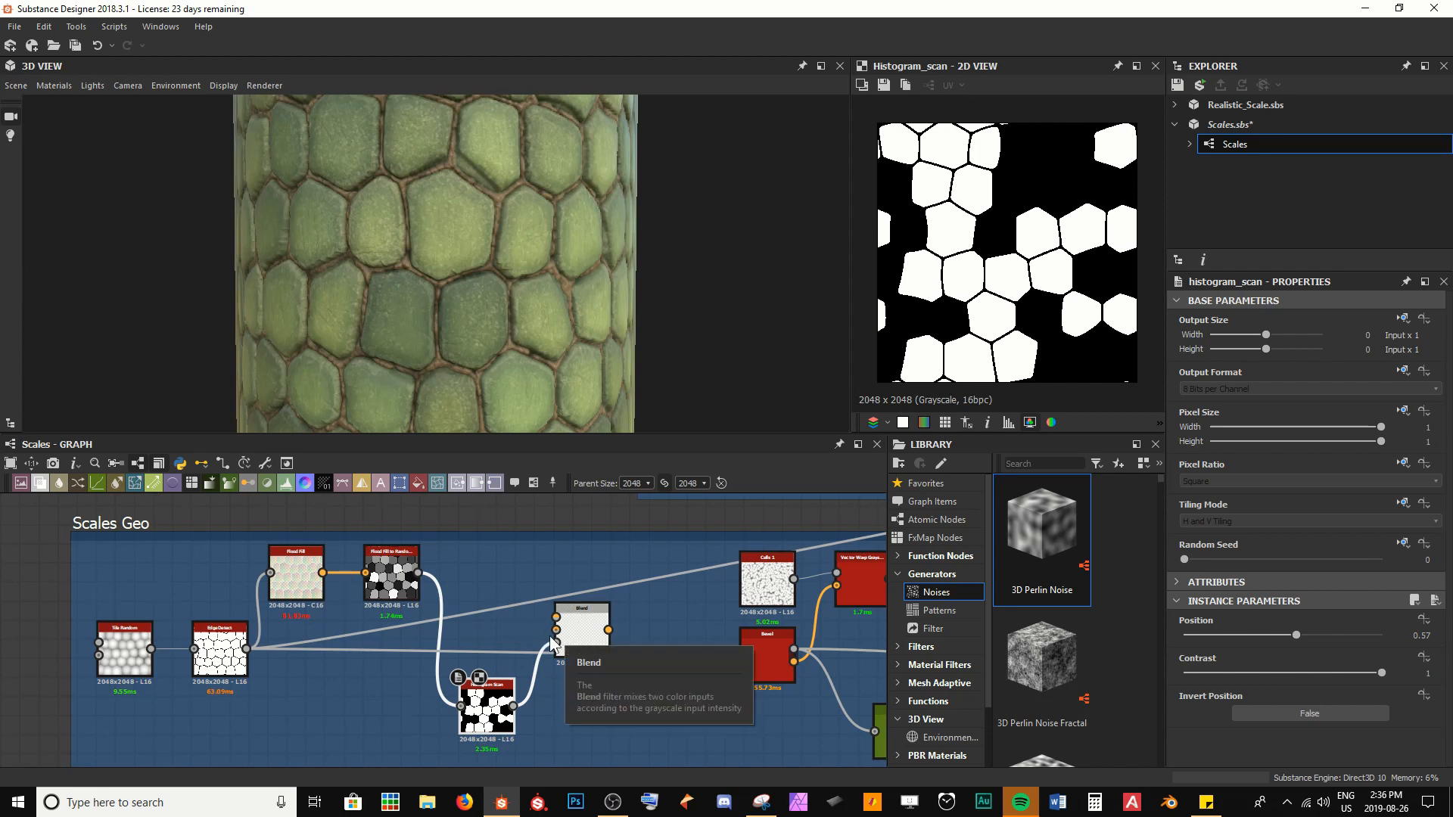
# Add a Uniform Color node above the Histogram Scan and switch its color mode to Grayscale, keeping it black
pyautogui.scroll(2, 564, 640)
pyautogui.moveTo(413, 479); pyautogui.dragTo(420, 562)
pyautogui.moveTo(427, 561); pyautogui.dragTo(453, 543)
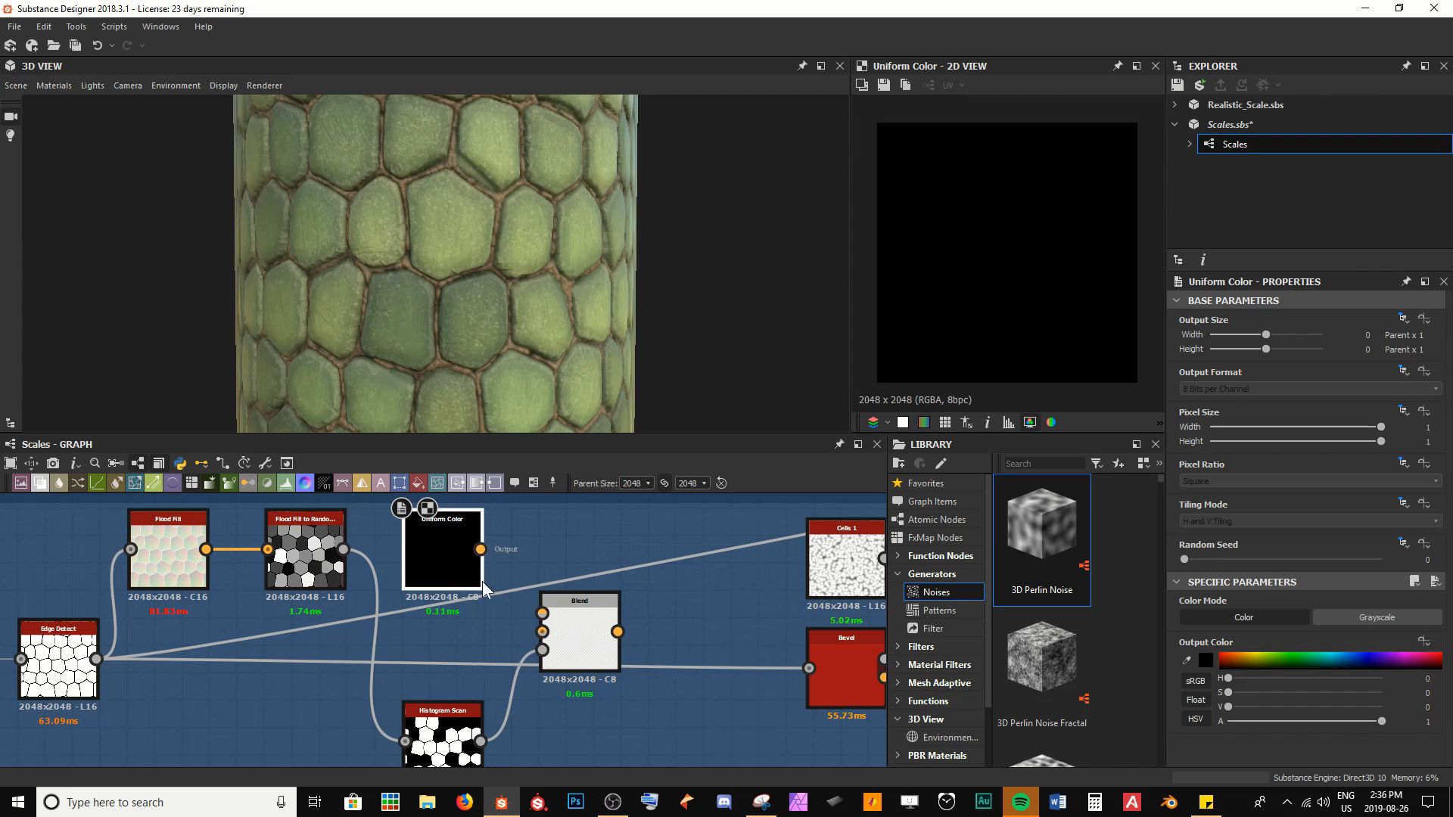
pyautogui.click(1390, 618)
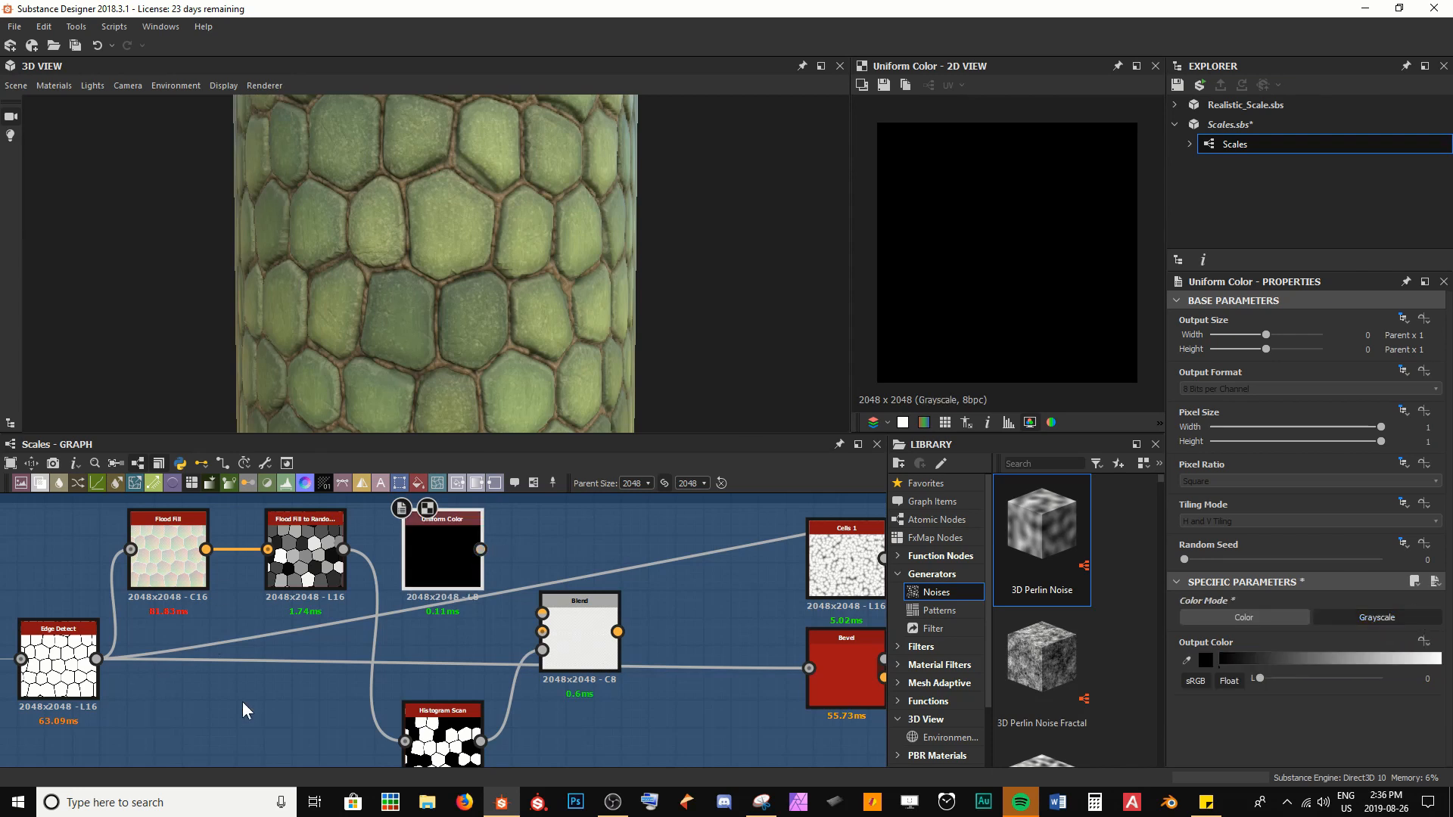
pyautogui.scroll(-1, 173, 671)
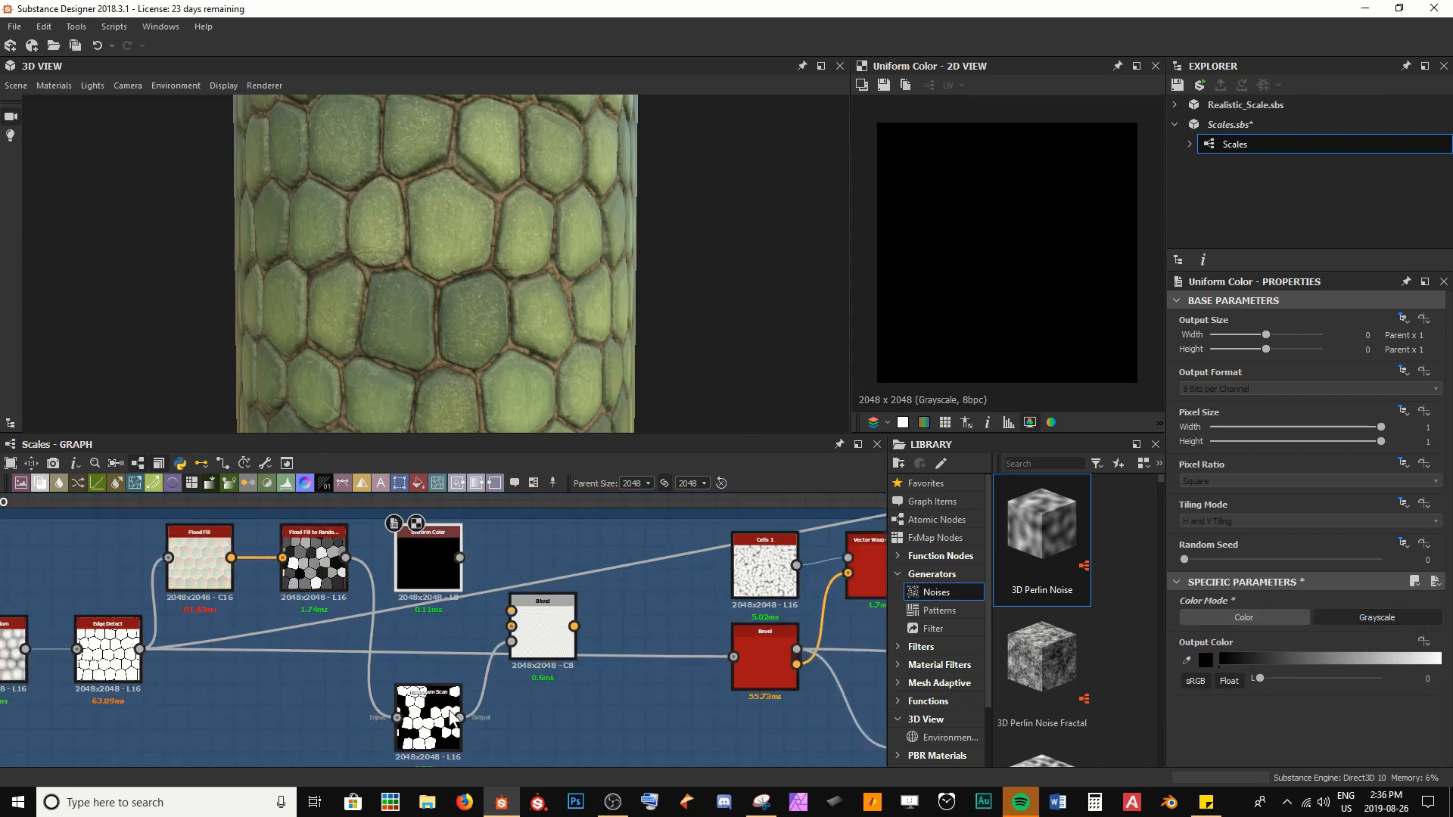
# Connect Edge Detect to the Blend's Background input, then preview the Edge Detect and Blend outputs
pyautogui.moveTo(139, 649); pyautogui.dragTo(512, 627)
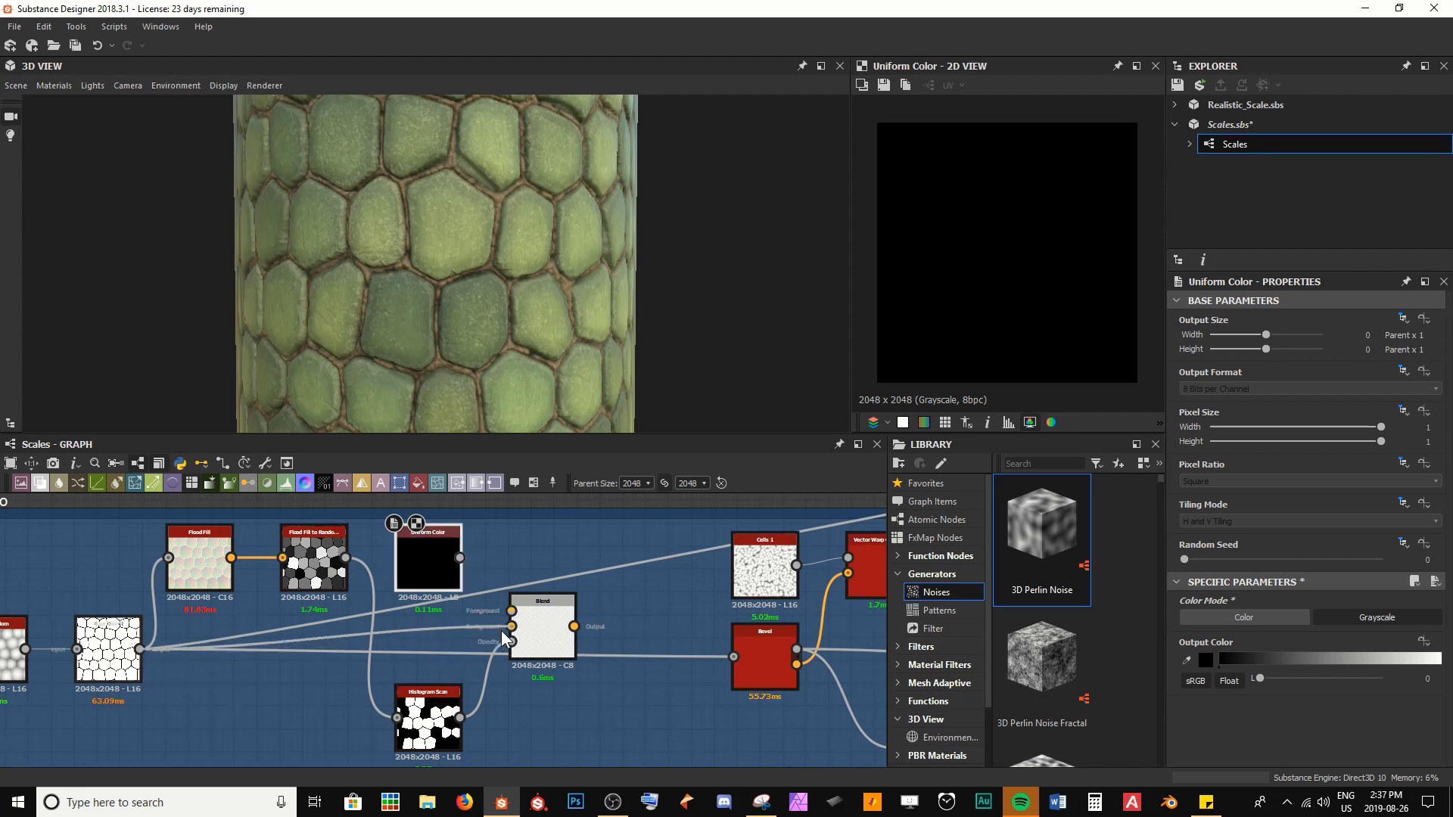
pyautogui.doubleClick(91, 681)
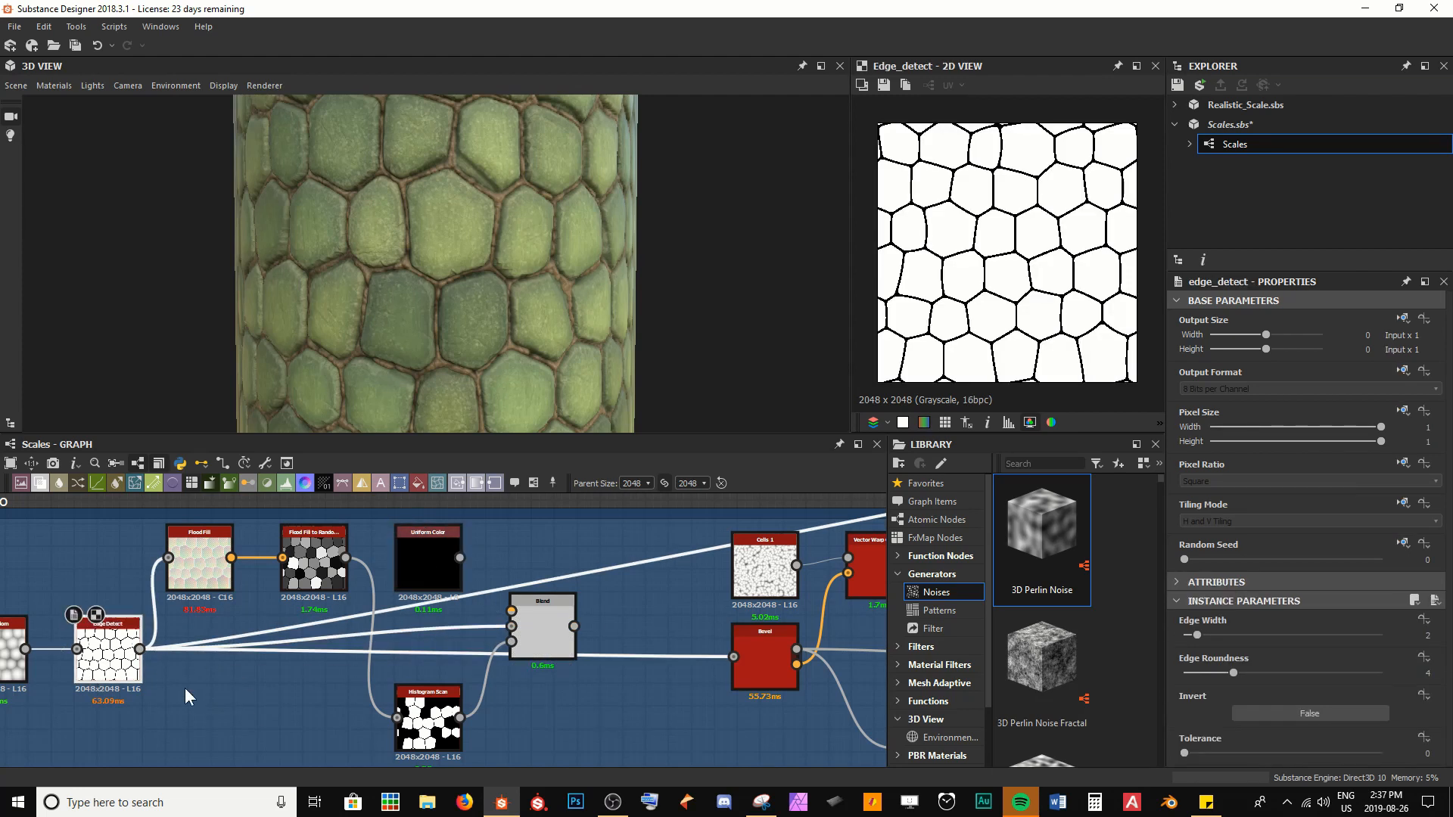
pyautogui.doubleClick(533, 649)
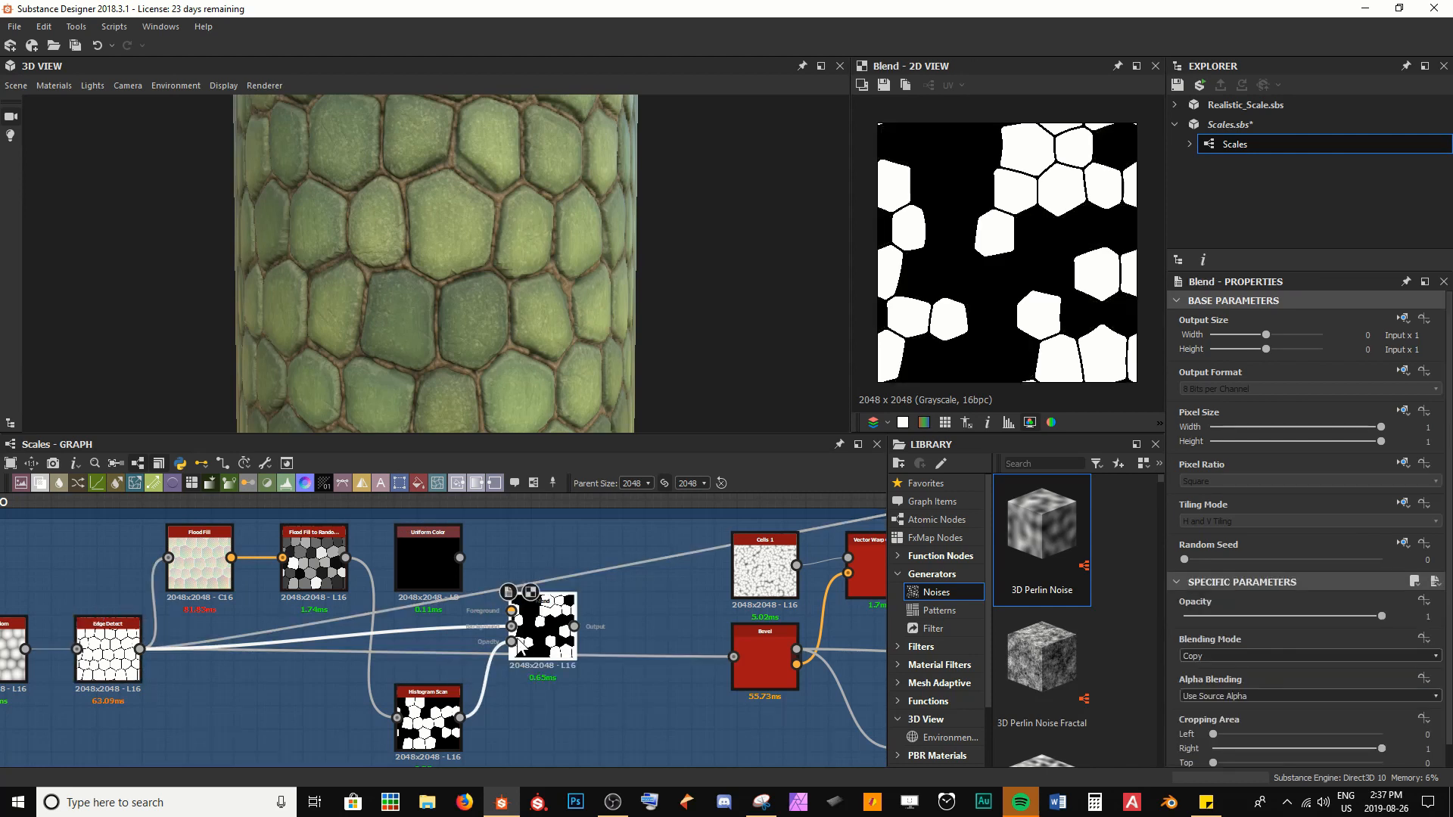
# Connect the black Uniform Color node to the Blend's Foreground input
pyautogui.moveTo(482, 534); pyautogui.dragTo(521, 612)
pyautogui.scroll(2, 553, 675)
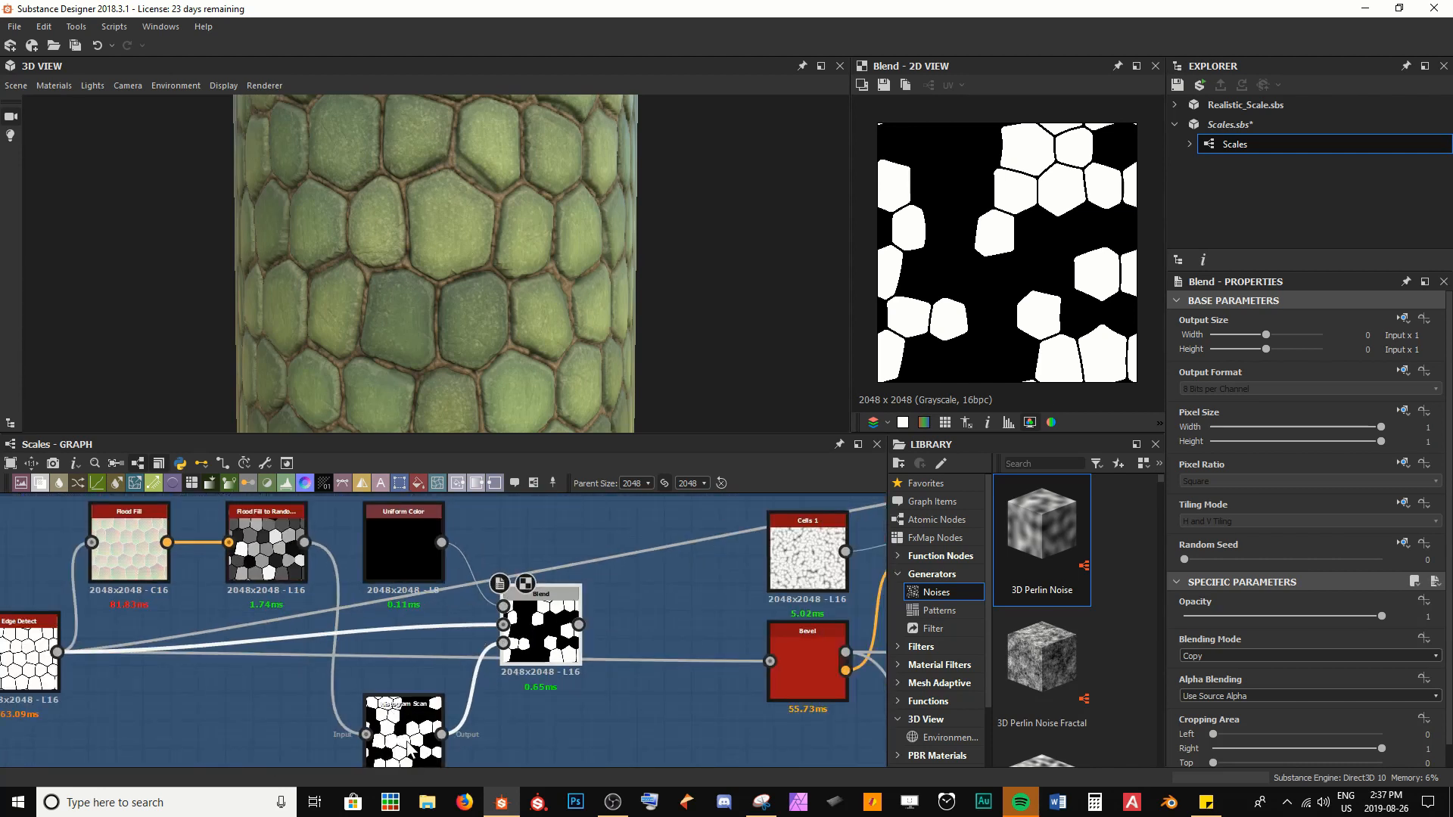
pyautogui.moveTo(338, 705); pyautogui.dragTo(354, 666, button='middle')
pyautogui.moveTo(575, 567); pyautogui.dragTo(577, 589, button='middle')
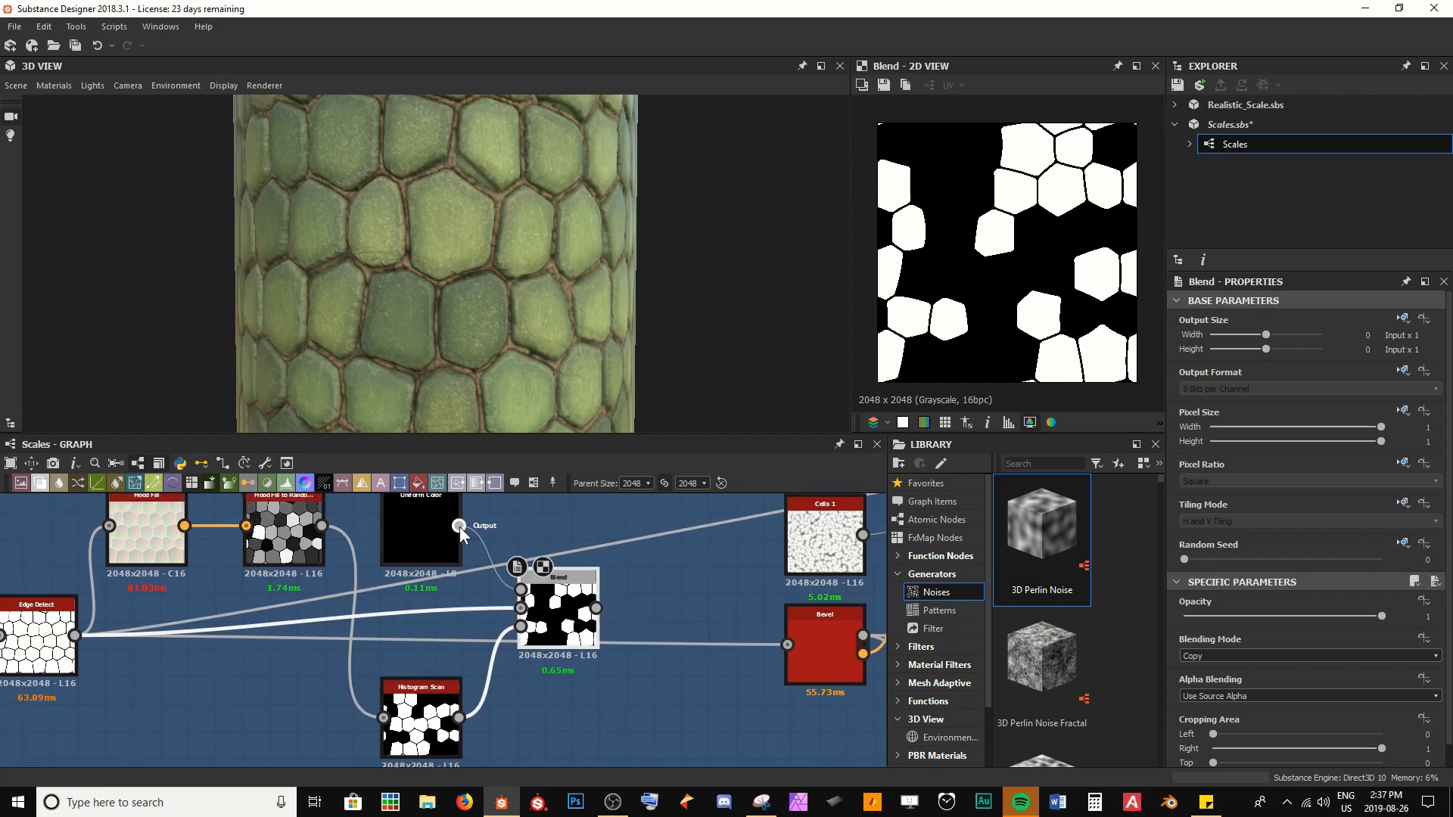
pyautogui.moveTo(460, 527); pyautogui.dragTo(449, 557, button='middle')
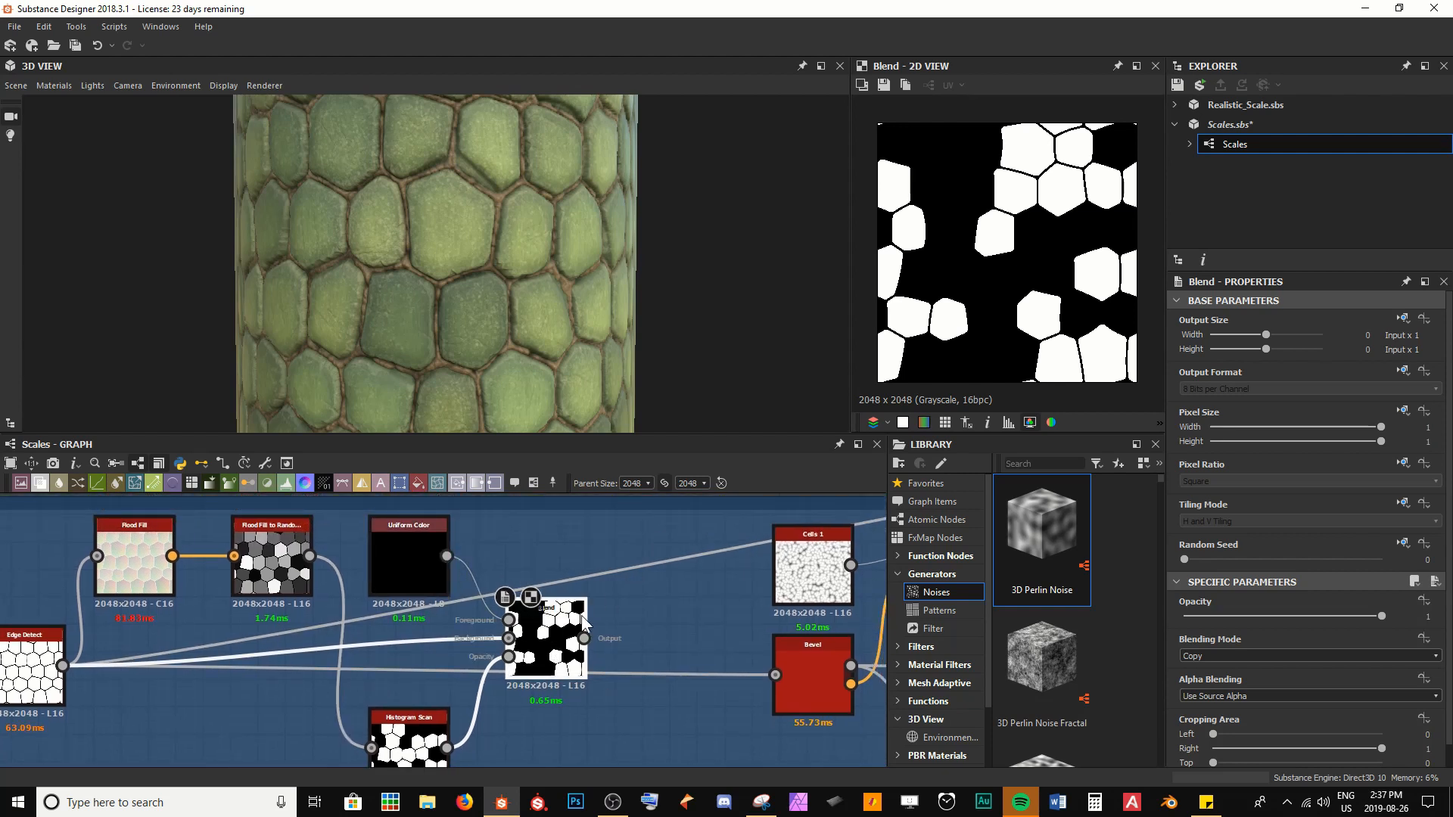
# Make the Uniform Color node's Output Size absolute and set it to 16 x 16 px
pyautogui.click(402, 573)
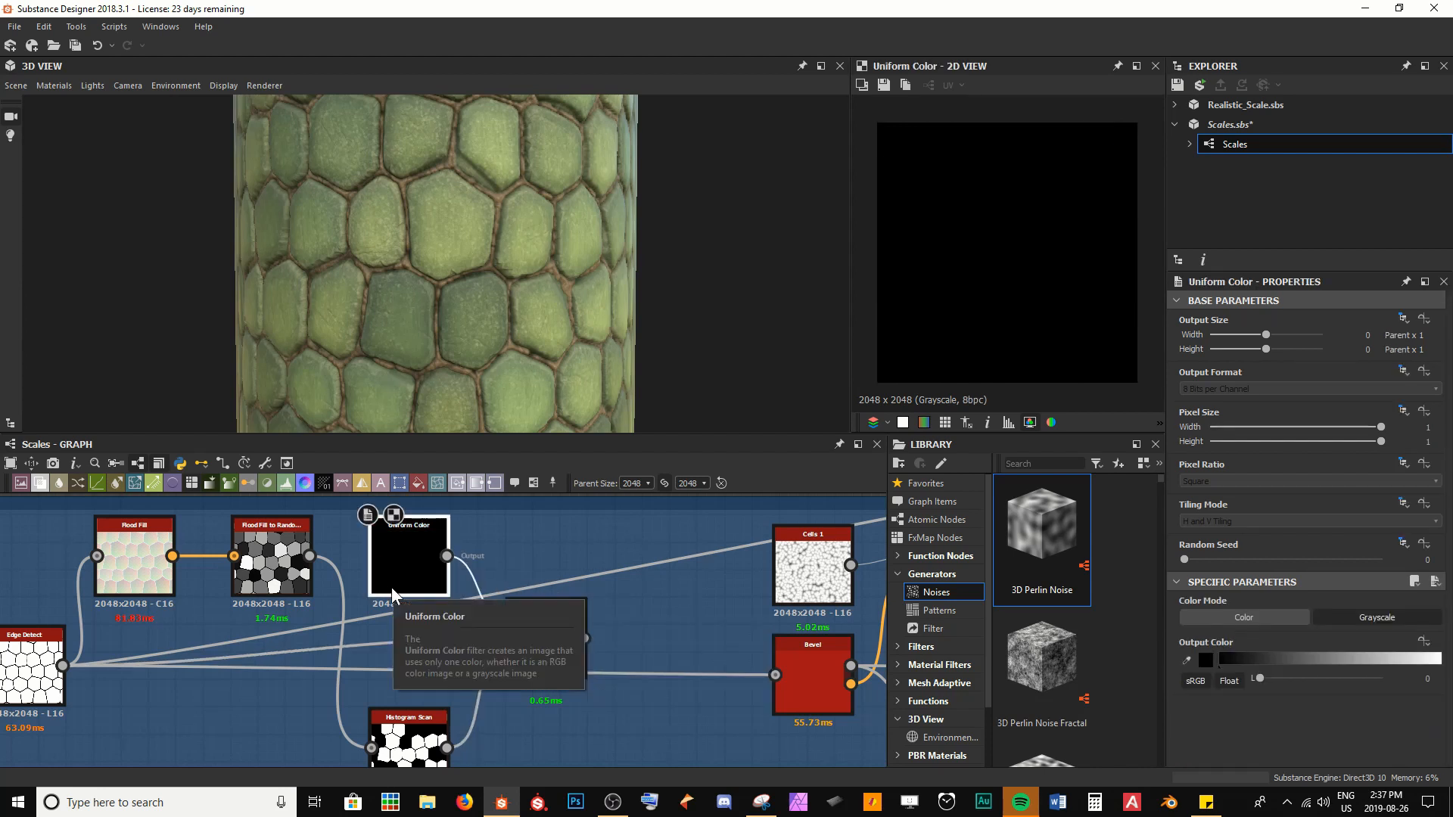
pyautogui.scroll(2, 392, 587)
pyautogui.scroll(-2, 408, 620)
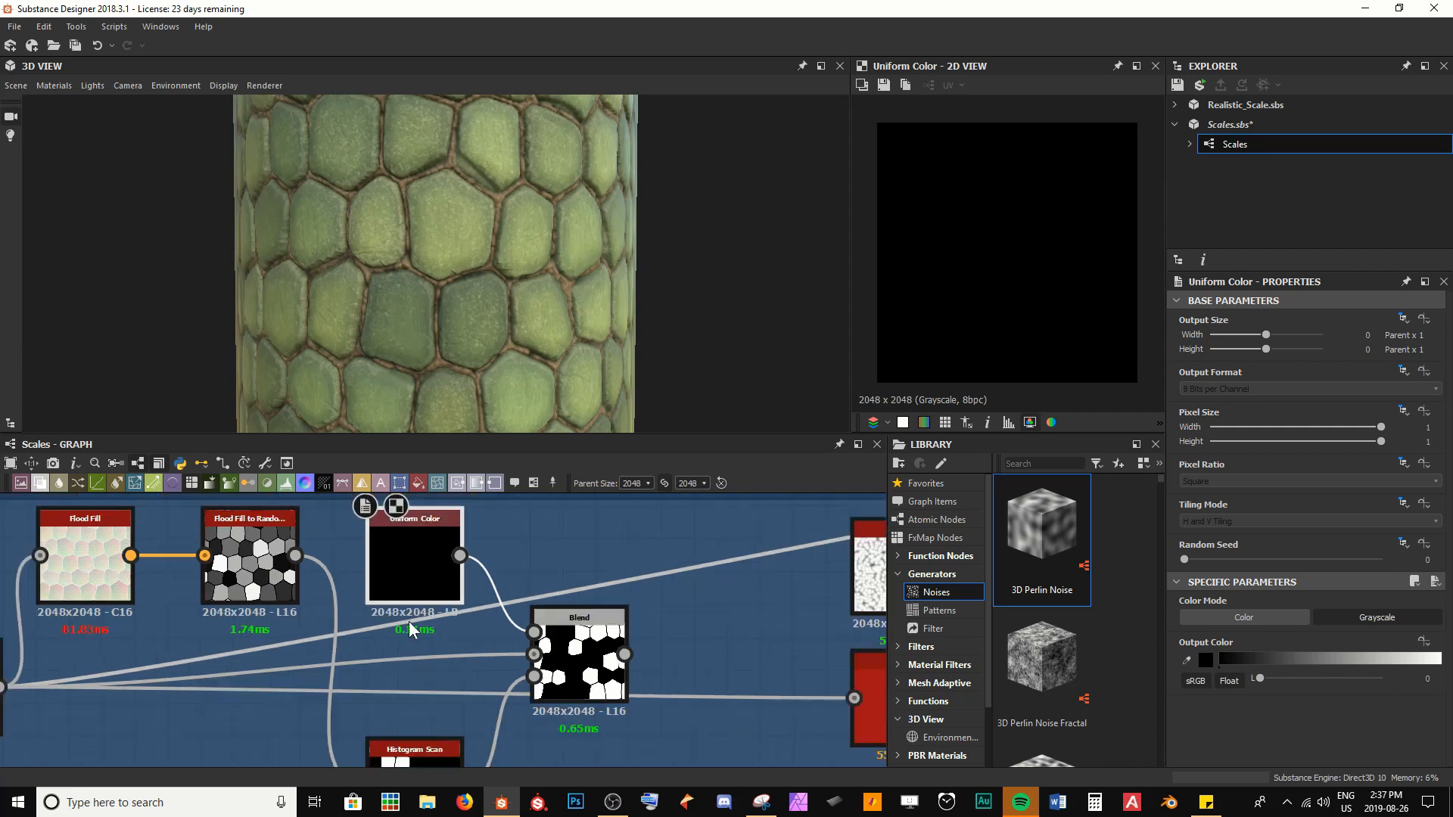
pyautogui.click(1404, 319)
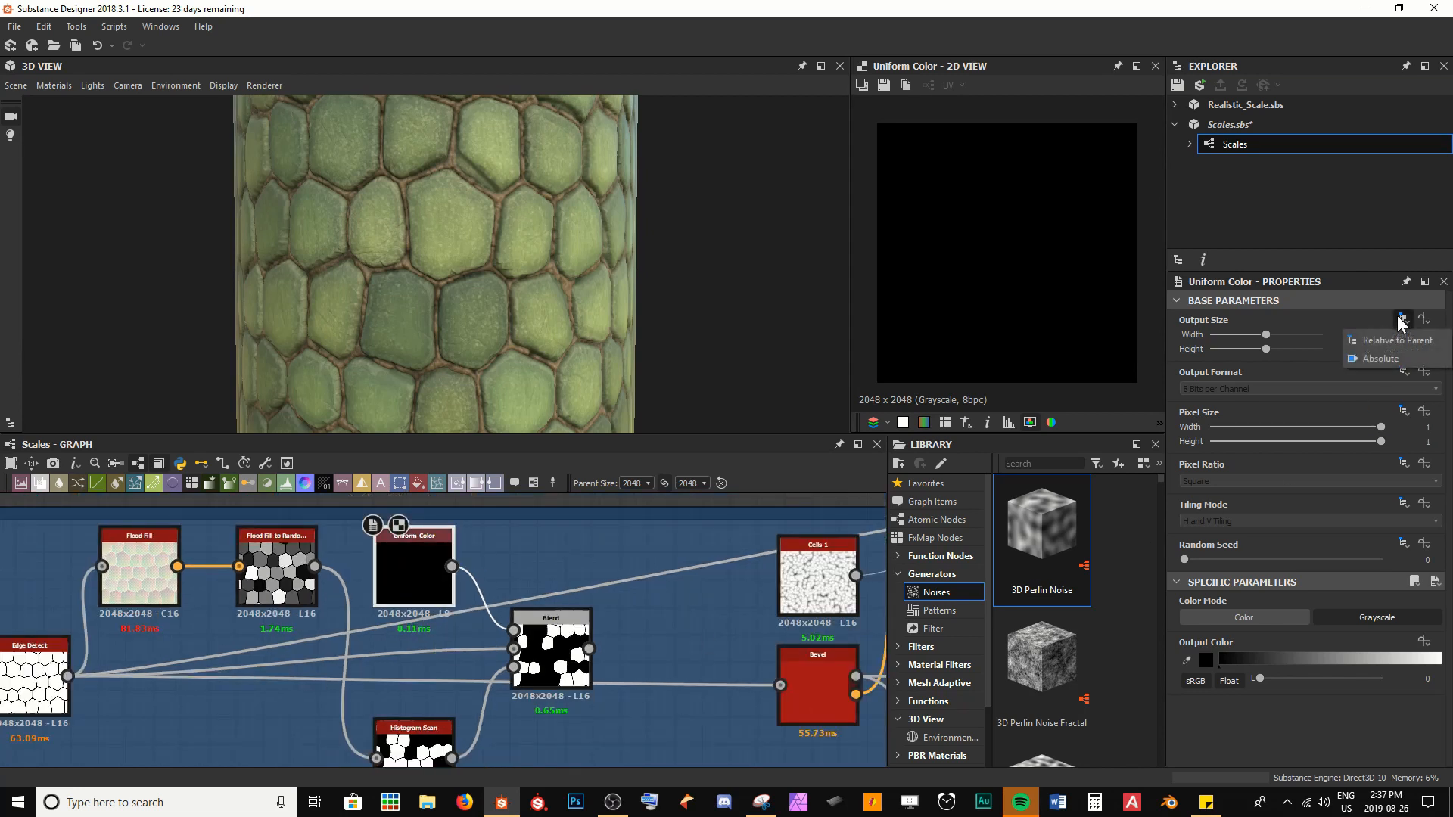
pyautogui.click(1383, 357)
pyautogui.moveTo(1301, 334); pyautogui.dragTo(1286, 334)
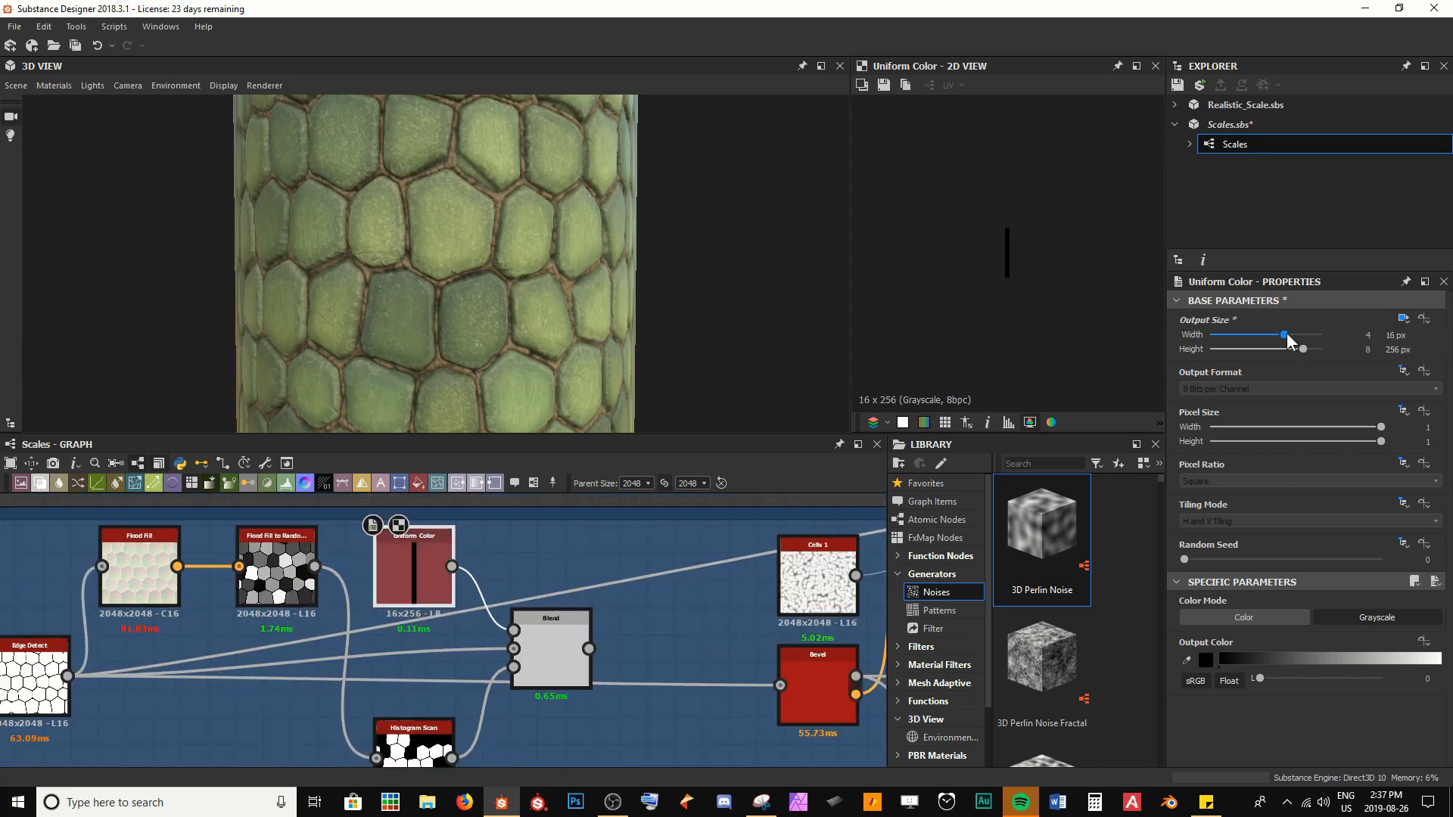
pyautogui.click(1284, 349)
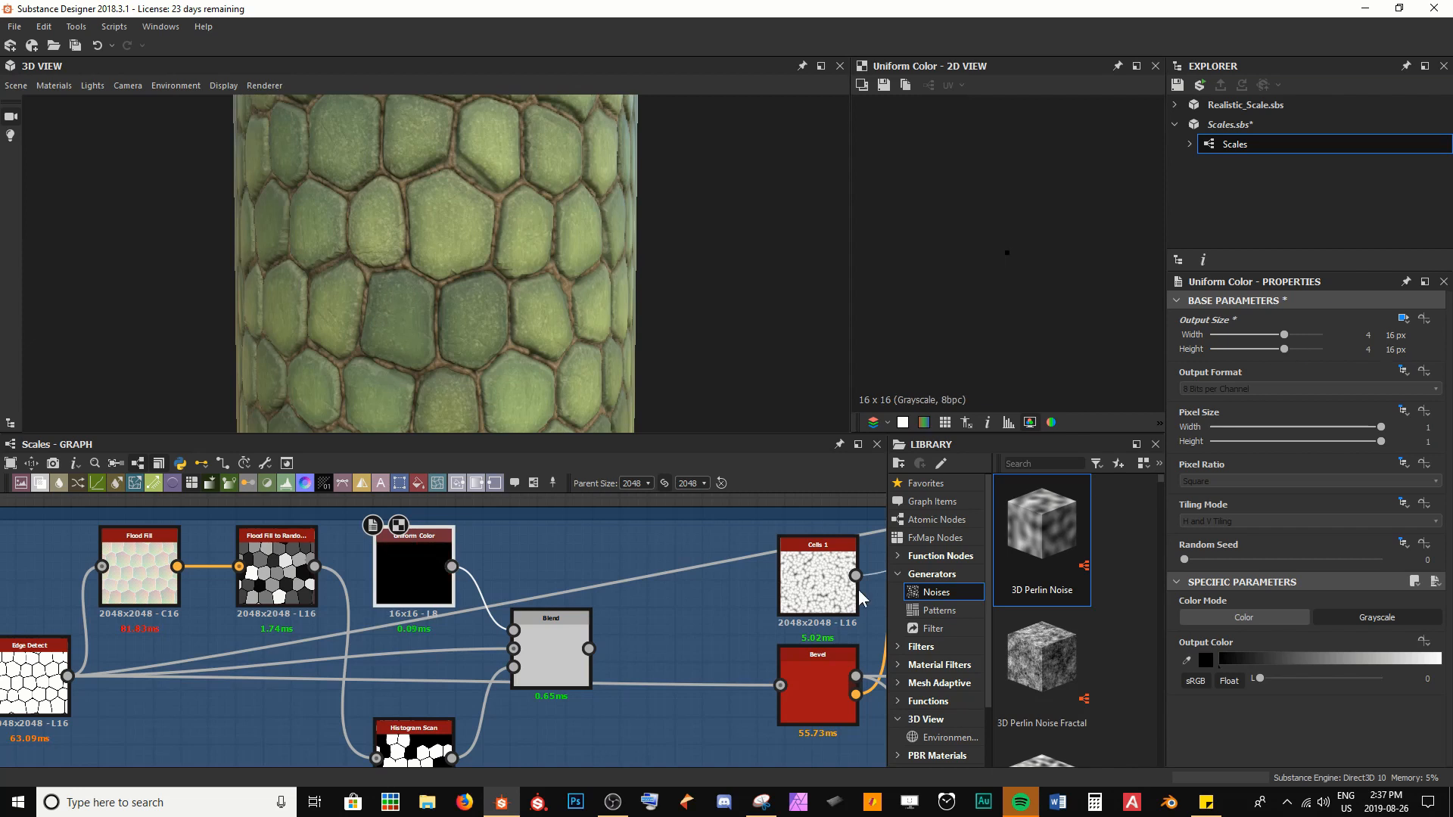
# Preview the Blend and move Edge Detect's links to Bevel and the farther downstream nodes onto the Blend output
pyautogui.click(575, 679)
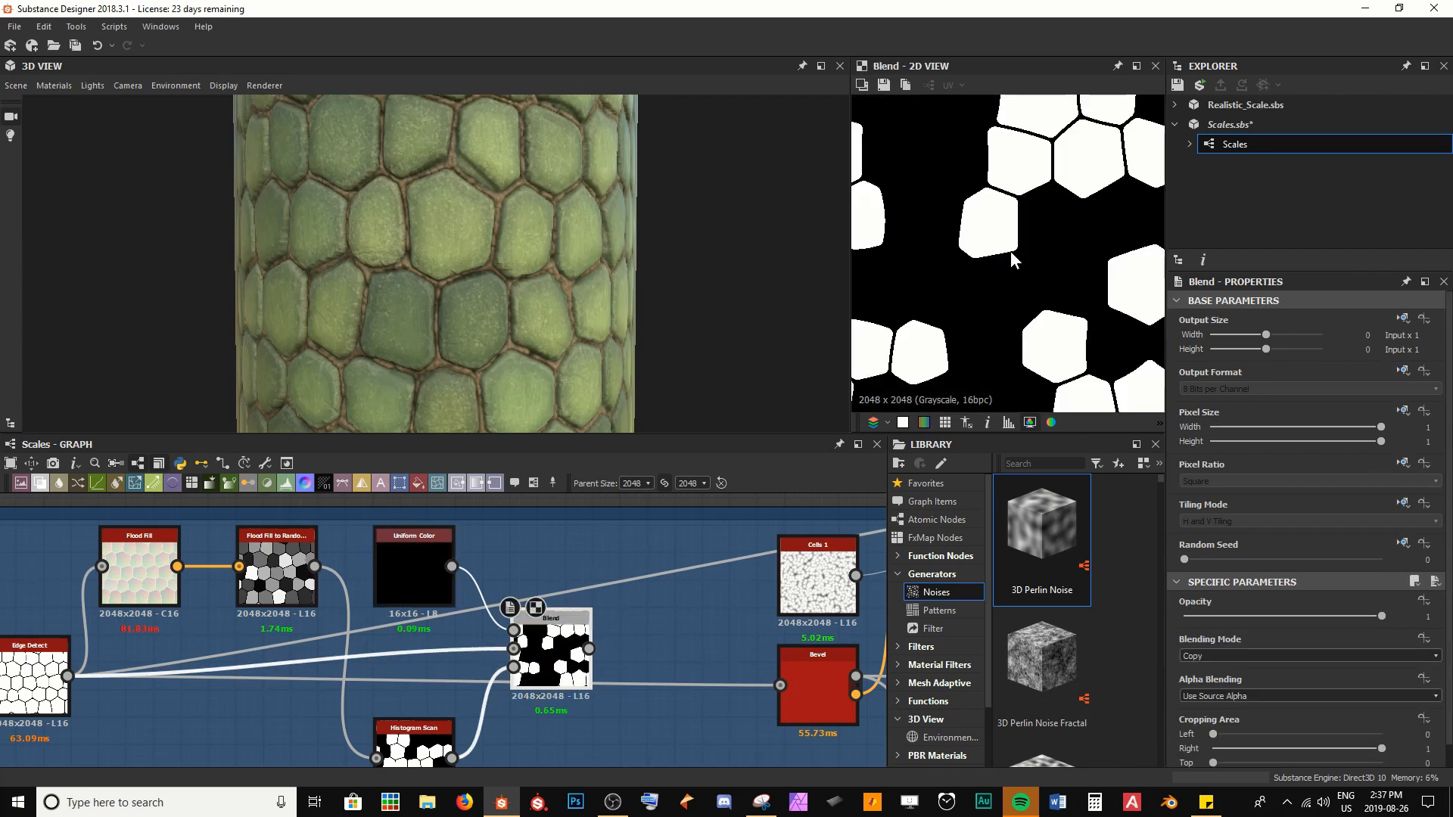
pyautogui.scroll(-5, 1010, 238)
pyautogui.scroll(3, 1010, 238)
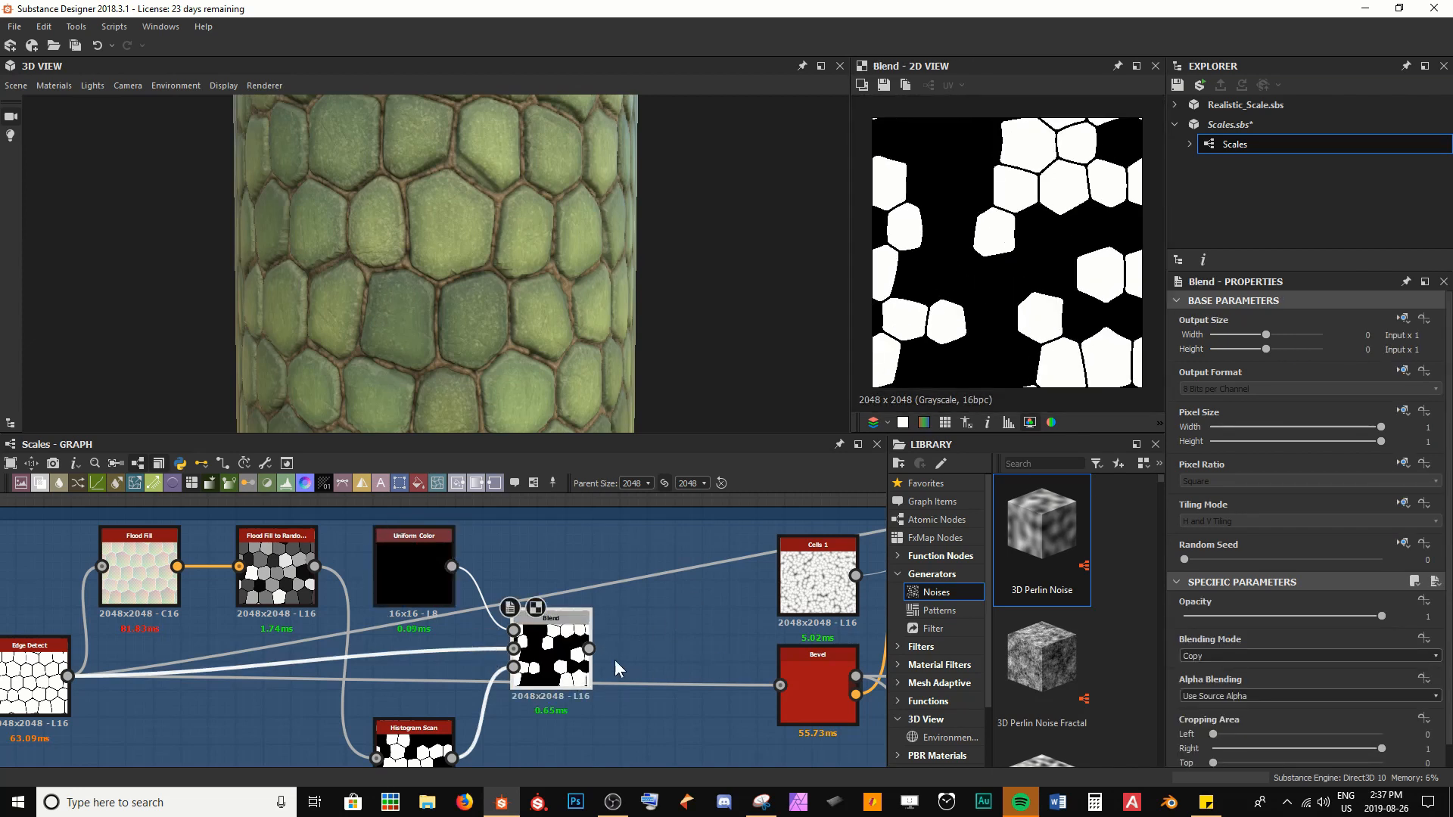
pyautogui.moveTo(615, 659); pyautogui.dragTo(573, 638, button='middle')
pyautogui.moveTo(110, 676); pyautogui.dragTo(163, 679, button='middle')
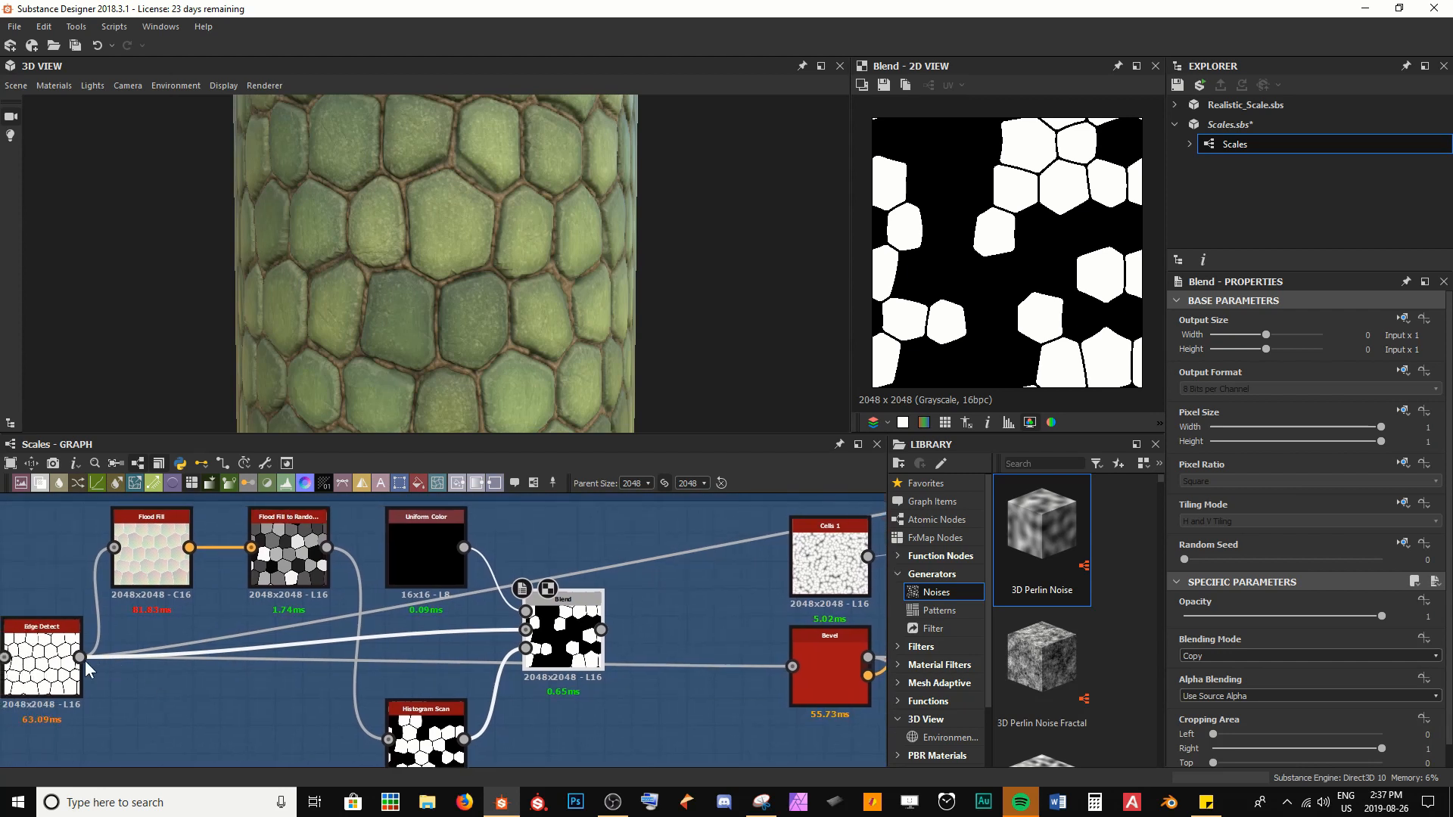
pyautogui.keyDown('shift'); pyautogui.moveTo(81, 657); pyautogui.dragTo(601, 639); pyautogui.keyUp('shift')
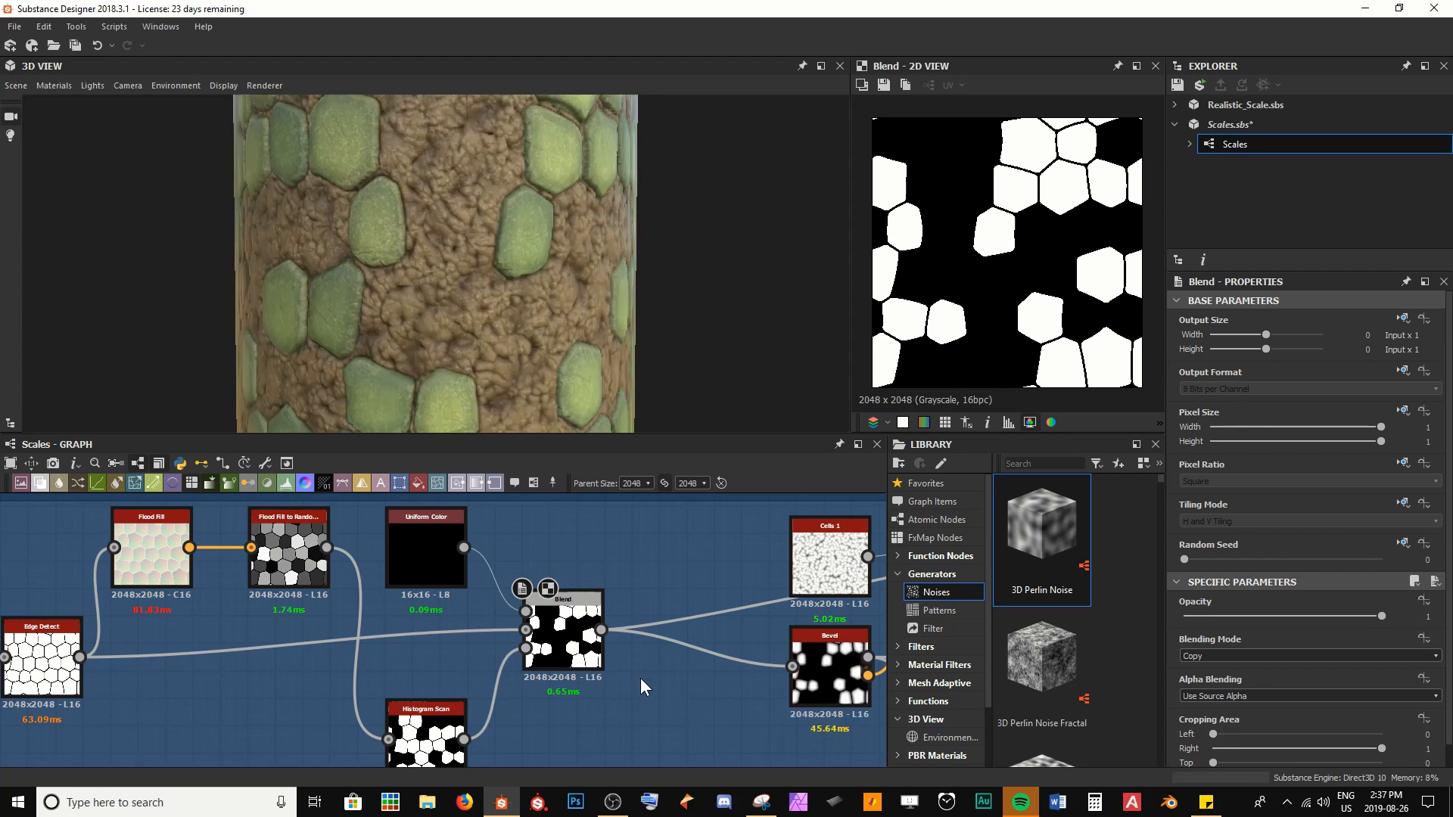
# Set the Histogram Scan's Position to 0.52
pyautogui.moveTo(483, 383); pyautogui.dragTo(518, 586)
pyautogui.moveTo(448, 719); pyautogui.dragTo(494, 657, button='middle')
pyautogui.click(494, 658)
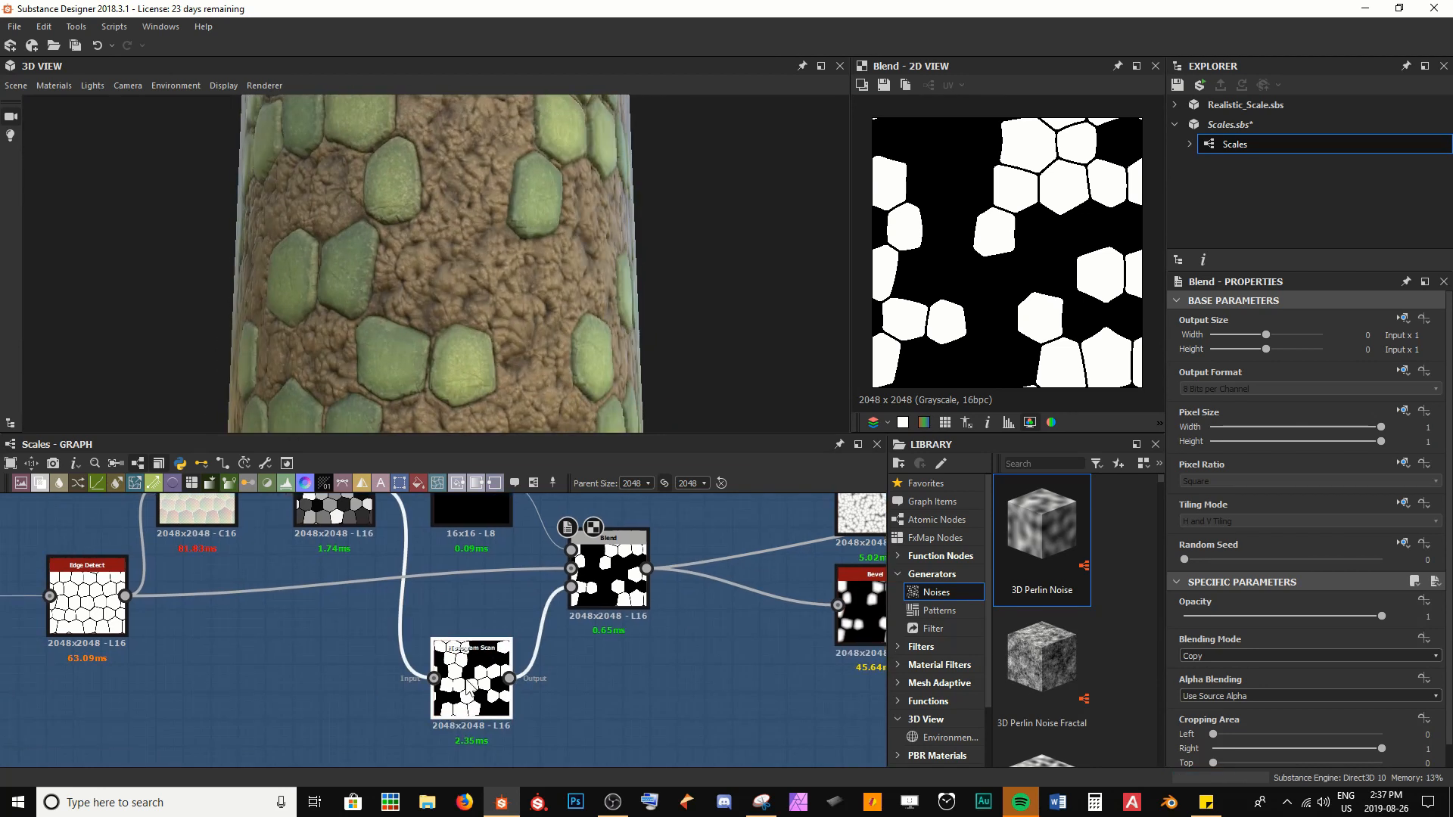
pyautogui.moveTo(1300, 637)
pyautogui.mouseDown()
pyautogui.moveTo(1233, 633)
pyautogui.moveTo(1316, 634)
pyautogui.moveTo(1287, 636)
pyautogui.mouseUp()
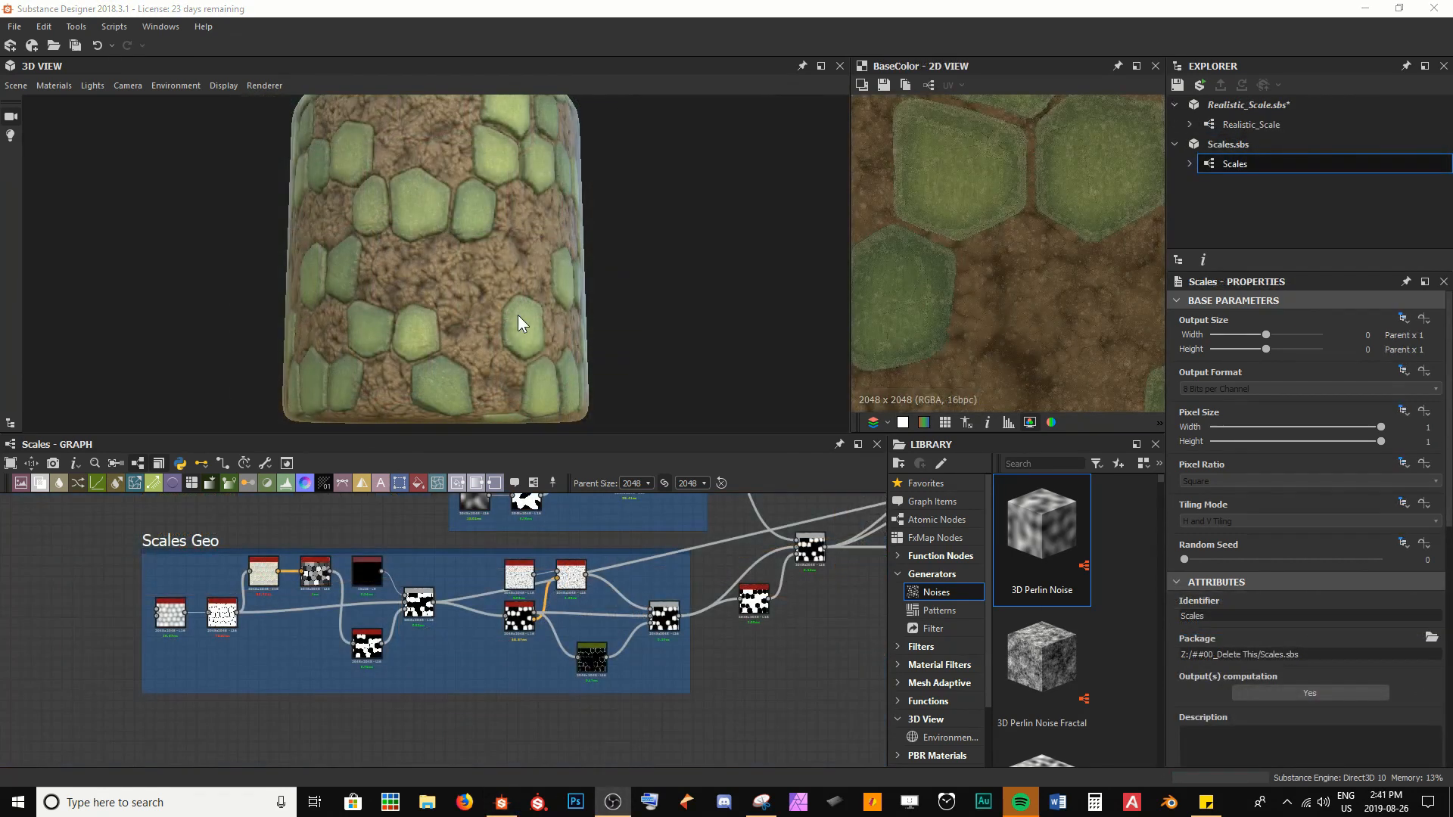
# Preview the Histogram Scan and set its Position to 0.24 so fewer scales are removed
pyautogui.scroll(3, 350, 669)
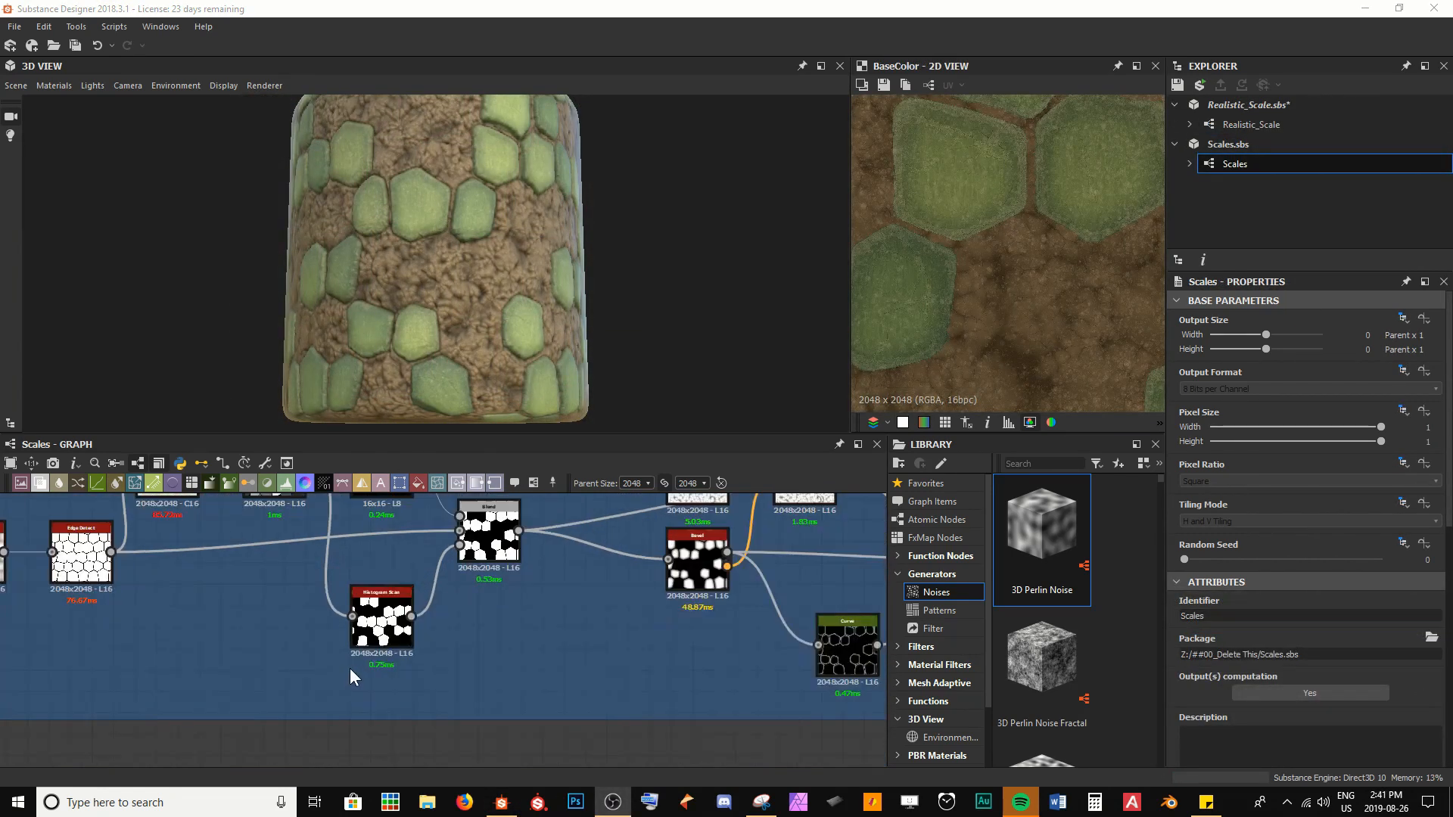
pyautogui.doubleClick(382, 617)
pyautogui.scroll(-5, 949, 324)
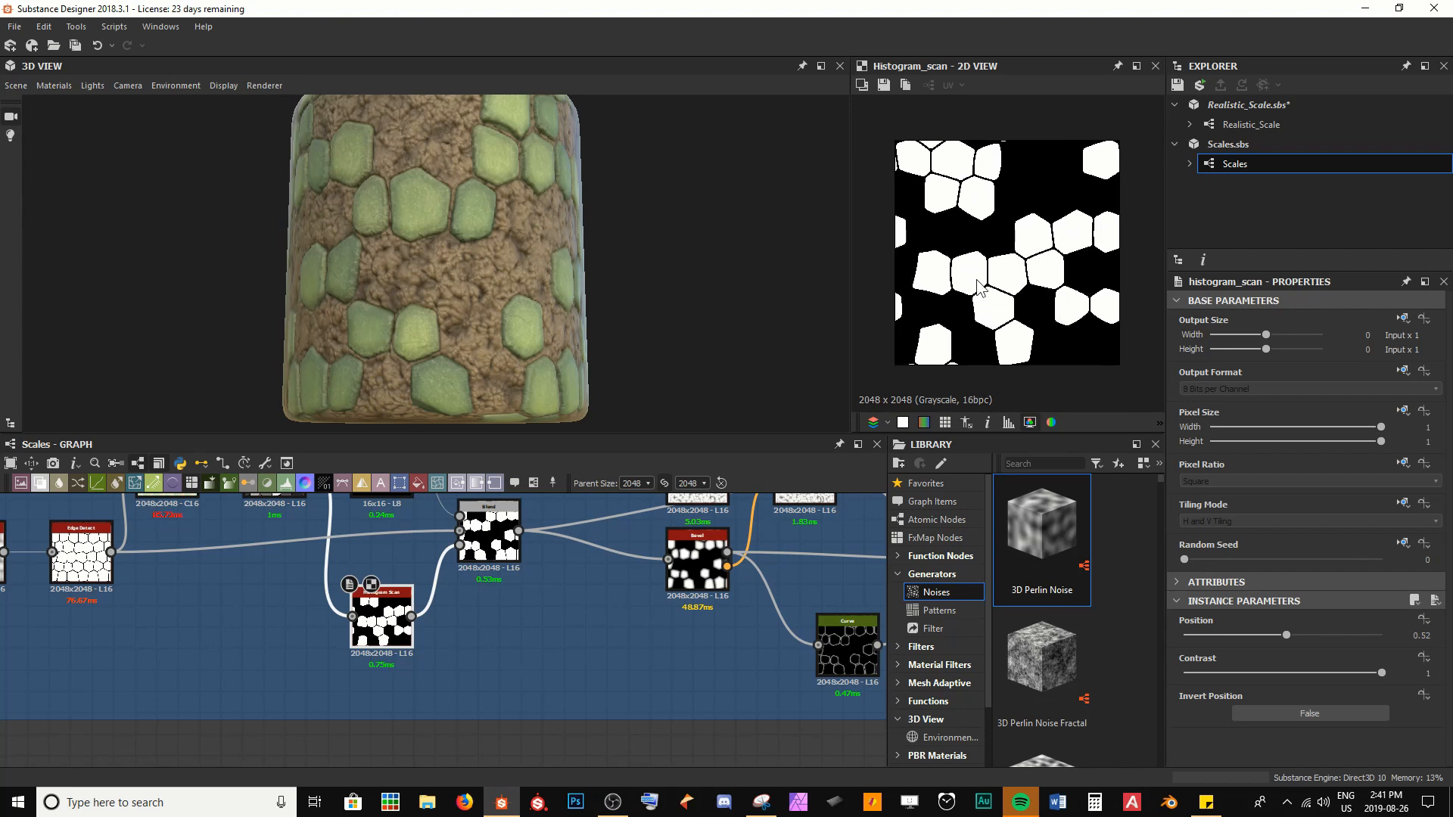
pyautogui.moveTo(1287, 635); pyautogui.dragTo(1232, 634)
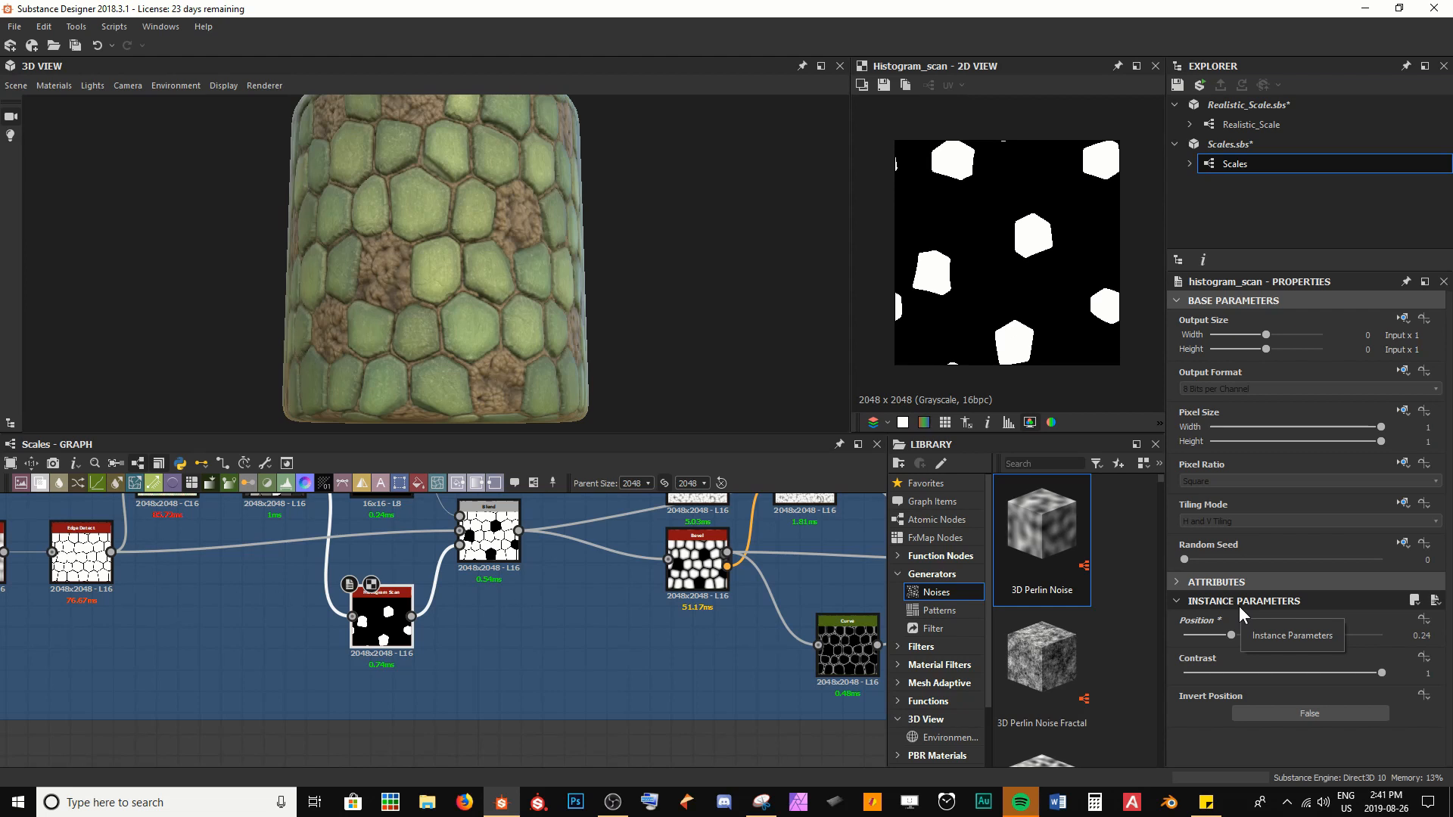
# Examine the removed scales on the 3D model up close, and the exposed skin in the Height Blend output
pyautogui.scroll(2, 386, 292)
pyautogui.moveTo(386, 292); pyautogui.dragTo(304, 290)
pyautogui.scroll(2, 445, 283)
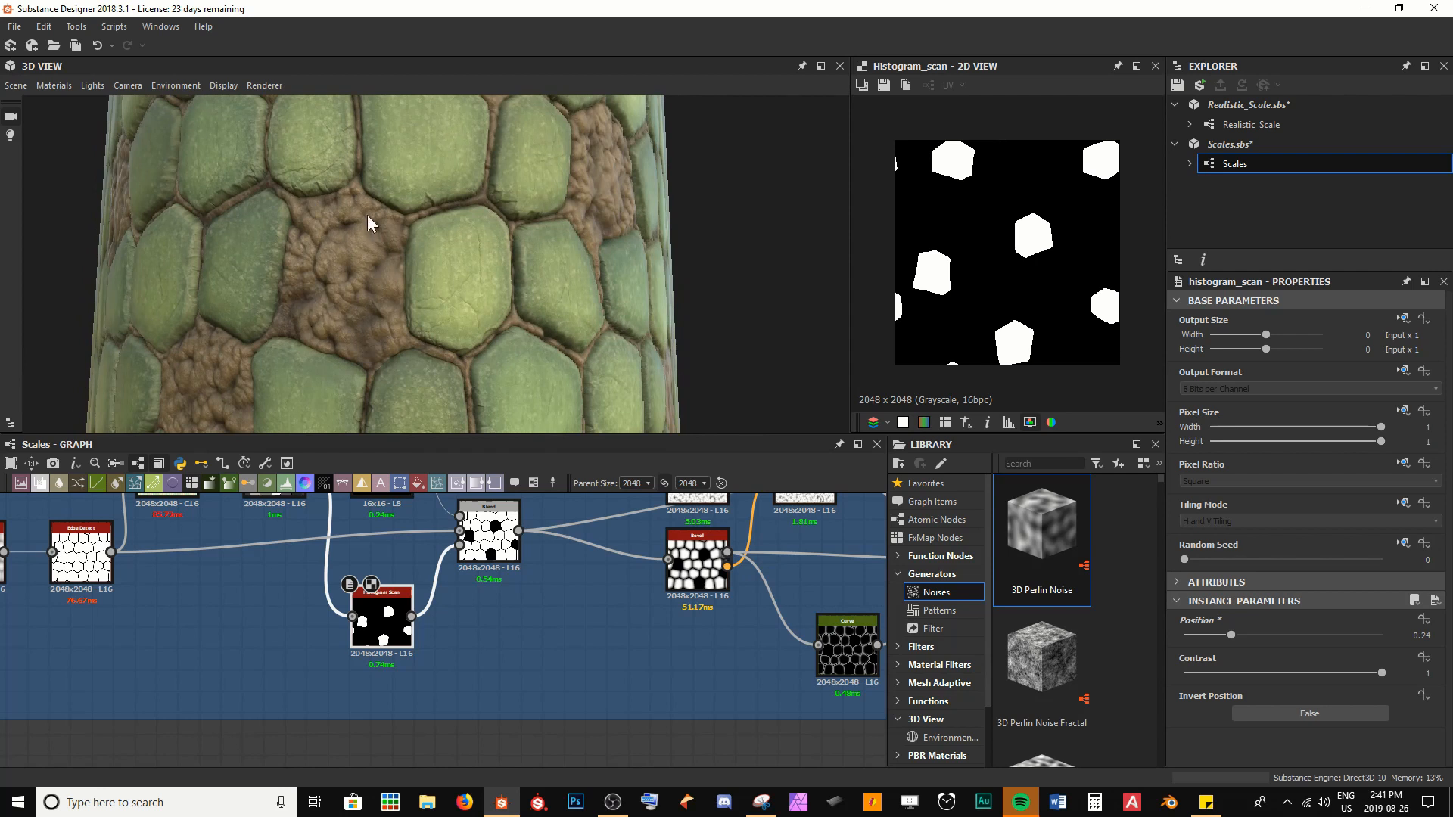
pyautogui.moveTo(367, 219); pyautogui.dragTo(481, 160)
pyautogui.scroll(-7, 566, 712)
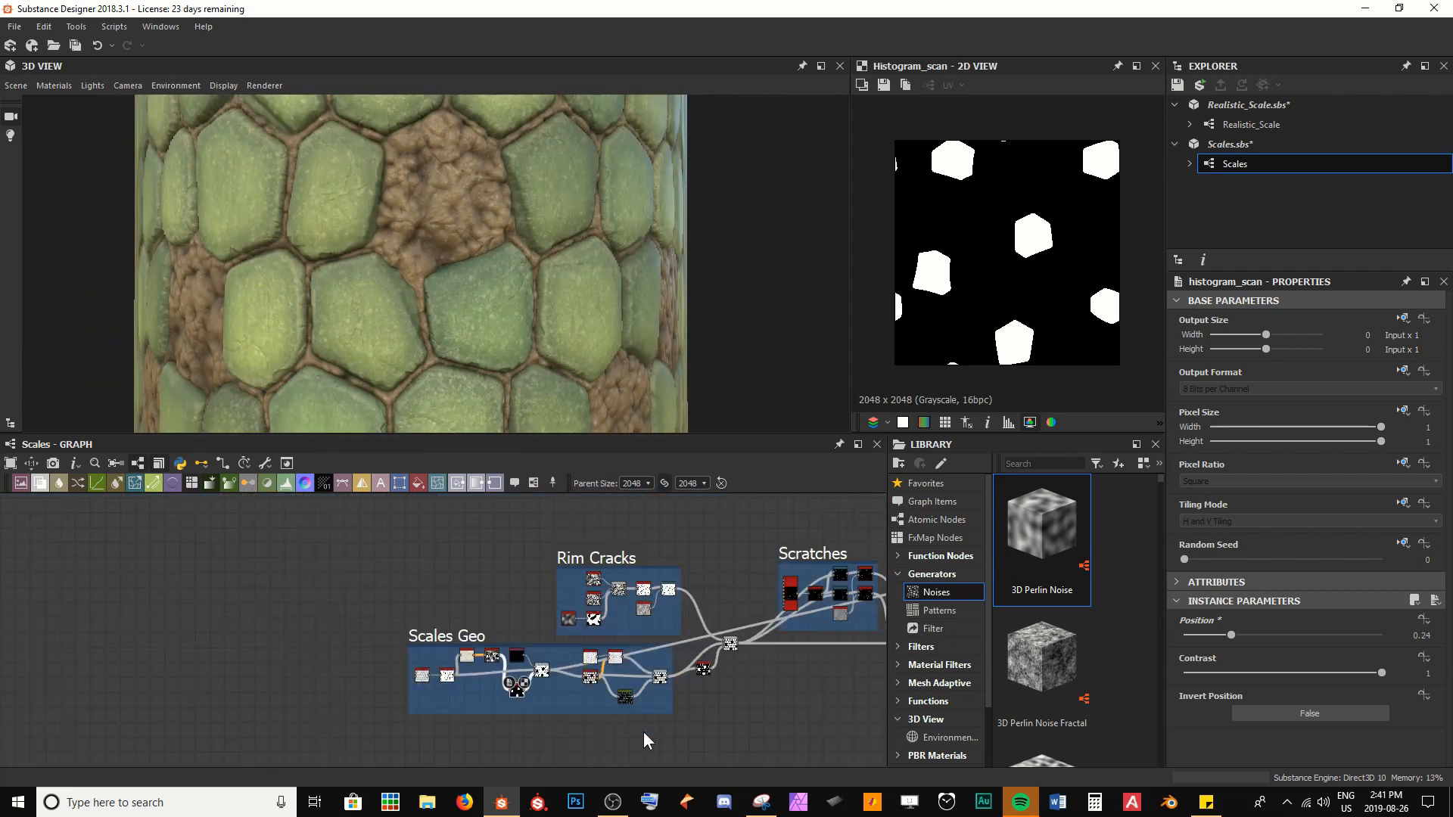
pyautogui.moveTo(679, 688); pyautogui.dragTo(225, 616, button='middle')
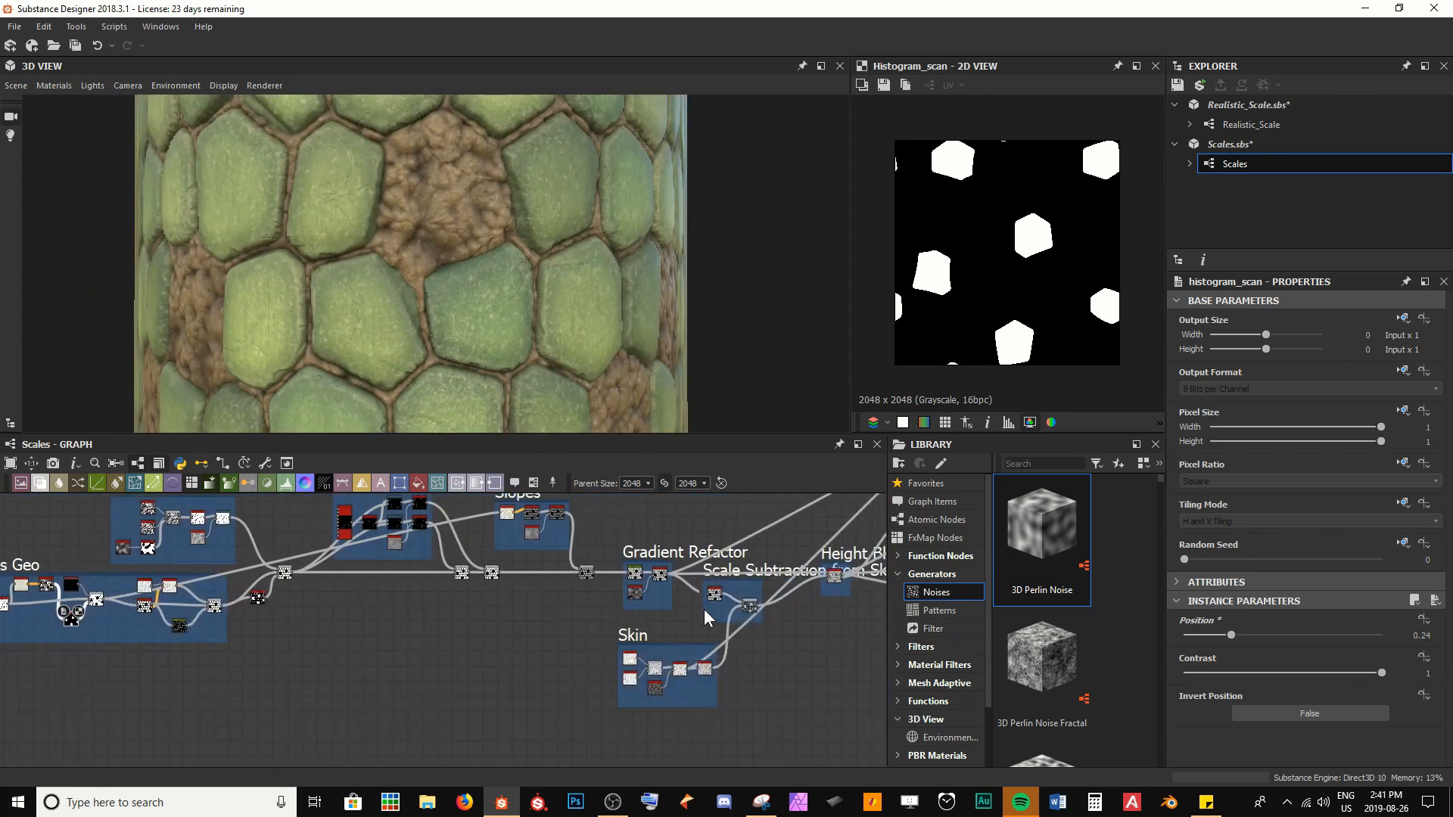
pyautogui.moveTo(869, 608); pyautogui.dragTo(778, 621, button='middle')
pyautogui.scroll(5, 779, 620)
pyautogui.click(653, 545)
pyautogui.doubleClick(653, 546)
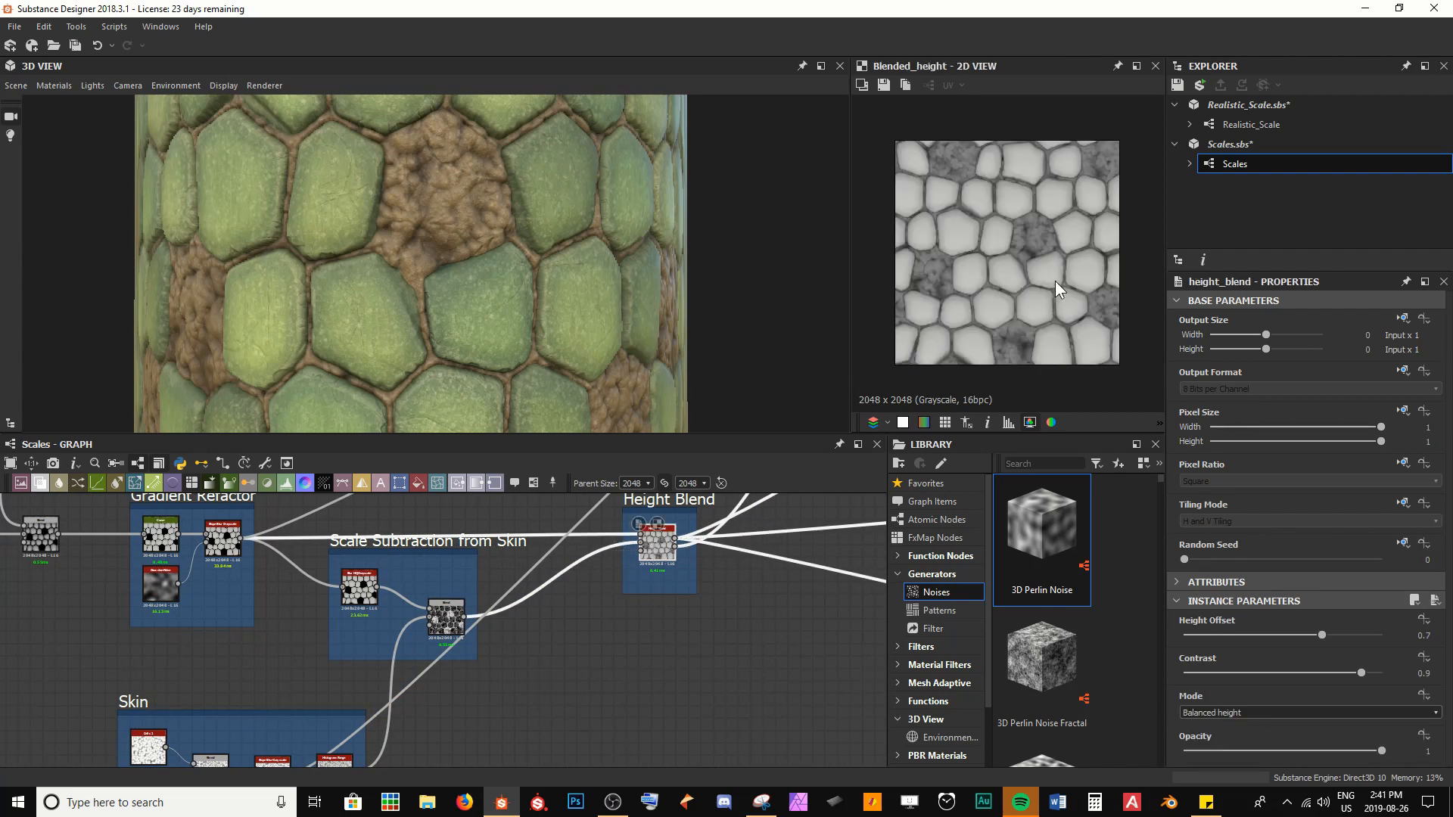
pyautogui.scroll(3, 1055, 280)
pyautogui.moveTo(999, 148); pyautogui.dragTo(1038, 247, button='middle')
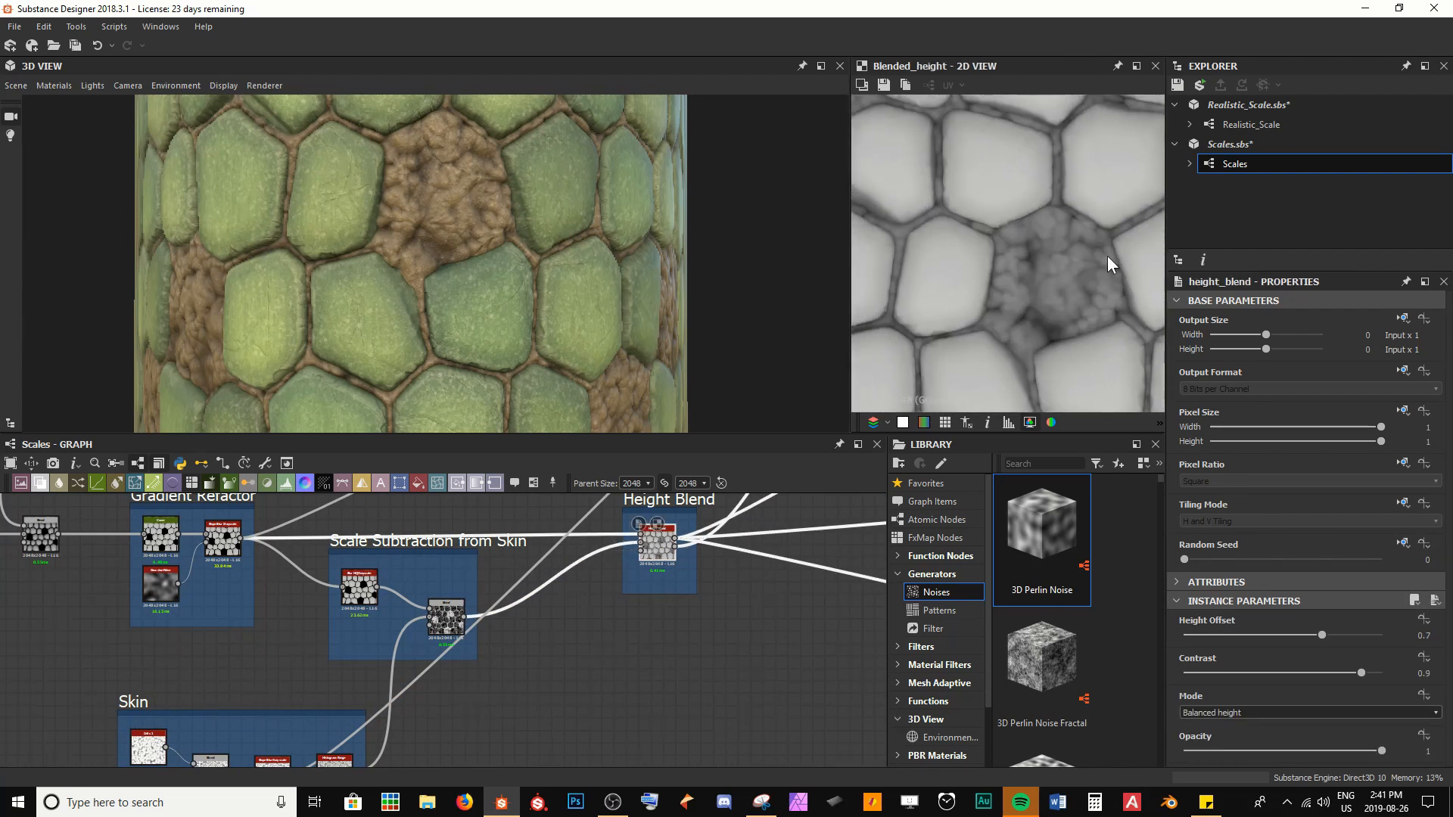
# Enlarge the Skin frame to make room around its nodes, and save the package
pyautogui.moveTo(424, 712); pyautogui.dragTo(661, 566, button='middle')
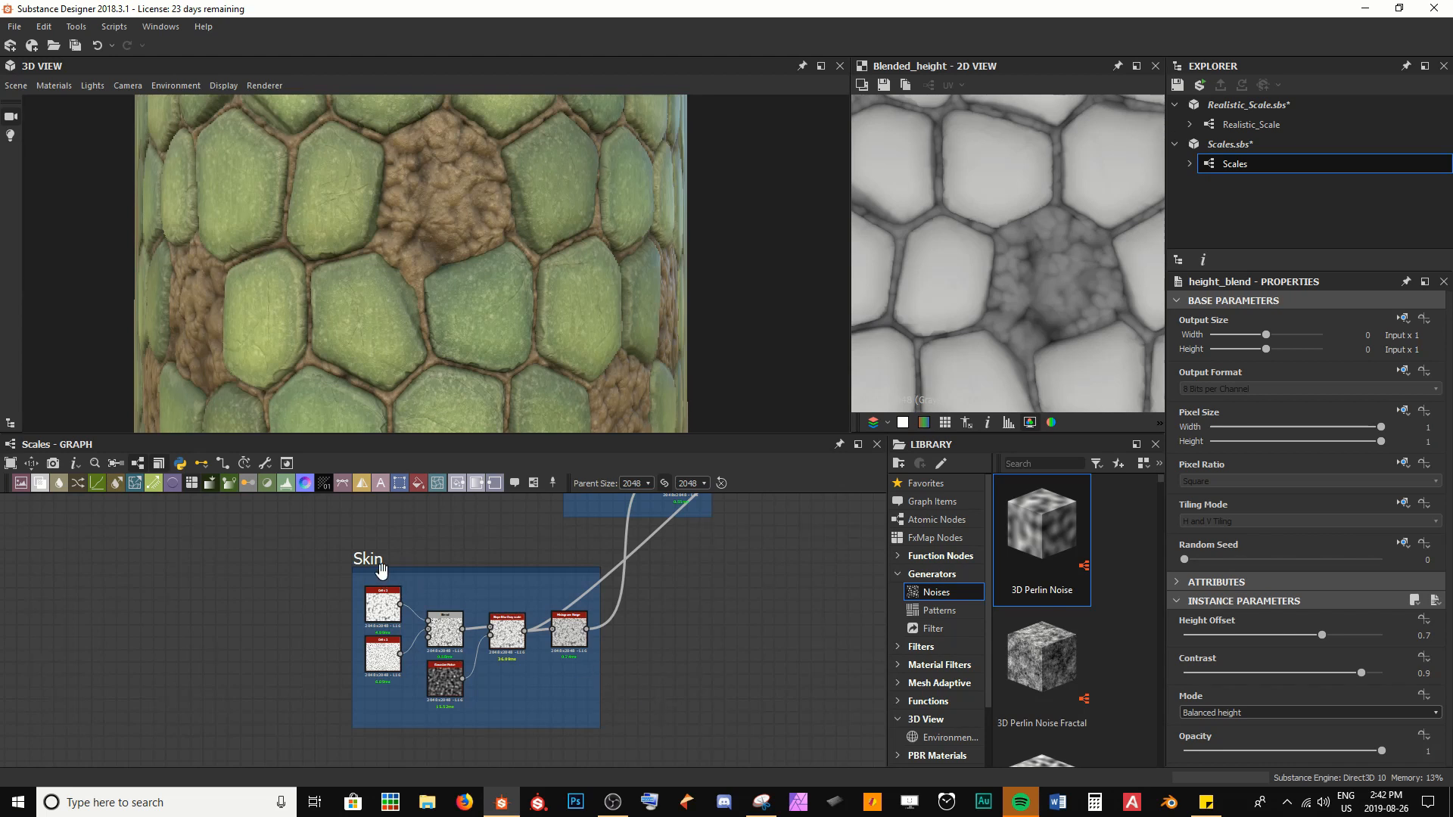
pyautogui.moveTo(384, 615); pyautogui.dragTo(443, 560, button='middle')
pyautogui.scroll(-3, 443, 560)
pyautogui.moveTo(422, 626); pyautogui.dragTo(259, 731)
pyautogui.moveTo(361, 640); pyautogui.dragTo(391, 672)
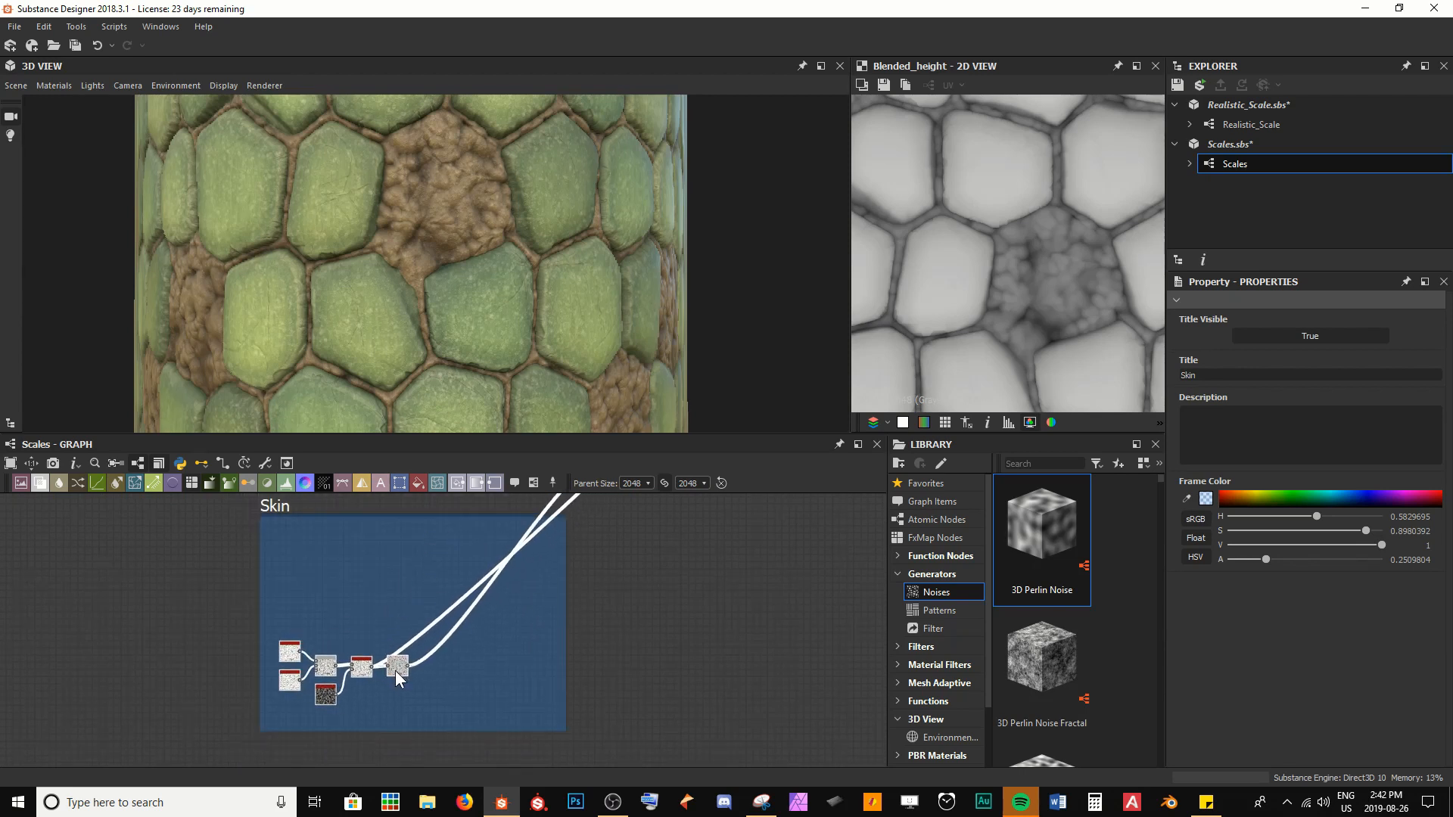
pyautogui.moveTo(633, 616); pyautogui.dragTo(683, 612)
pyautogui.hotkey('ctrl', 's')
# Preview the Subtract Blend node in the Scale Subtraction from Skin frame
pyautogui.moveTo(649, 567); pyautogui.dragTo(580, 646, button='middle')
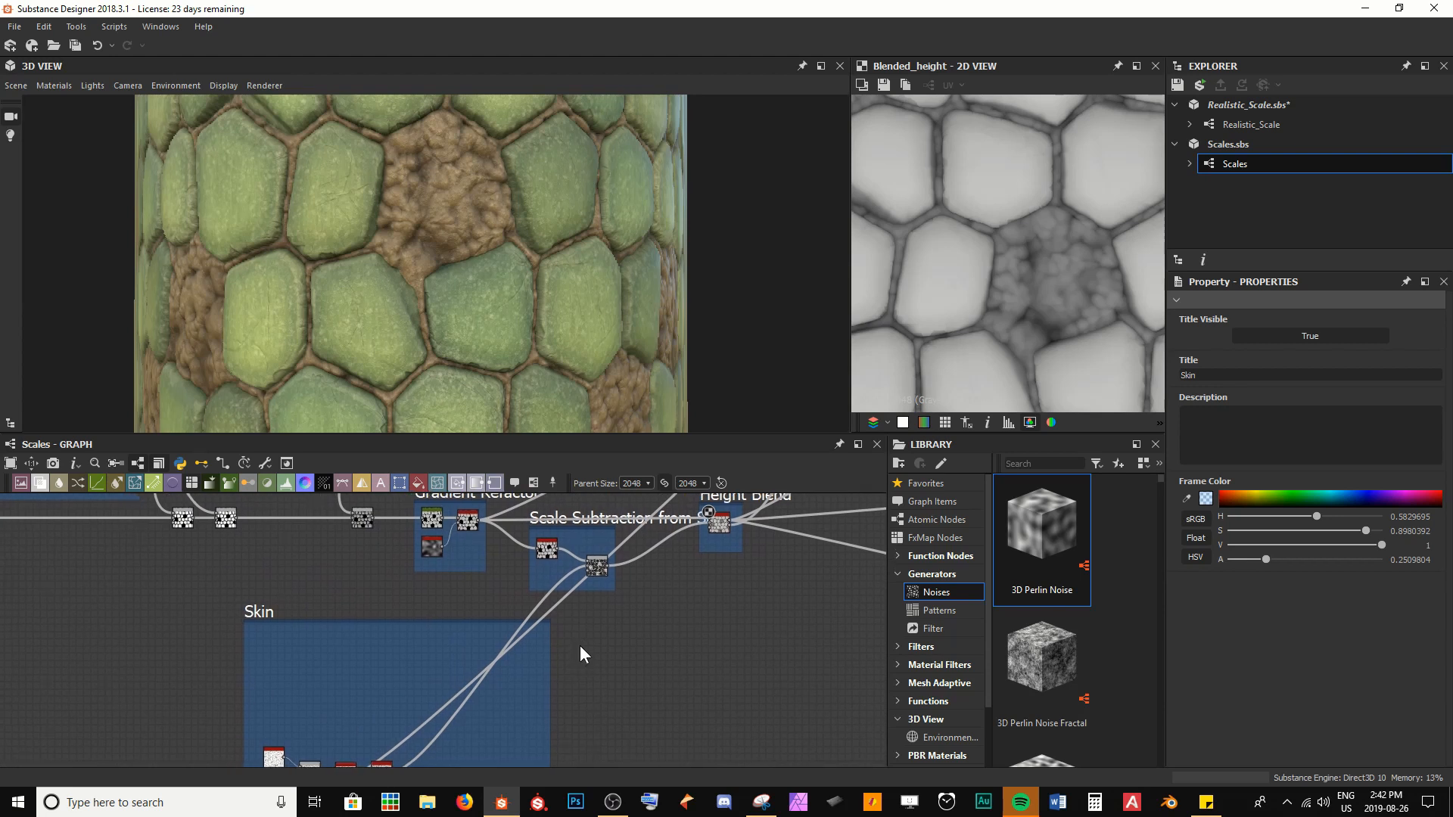
pyautogui.scroll(-4, 575, 648)
pyautogui.scroll(4, 635, 583)
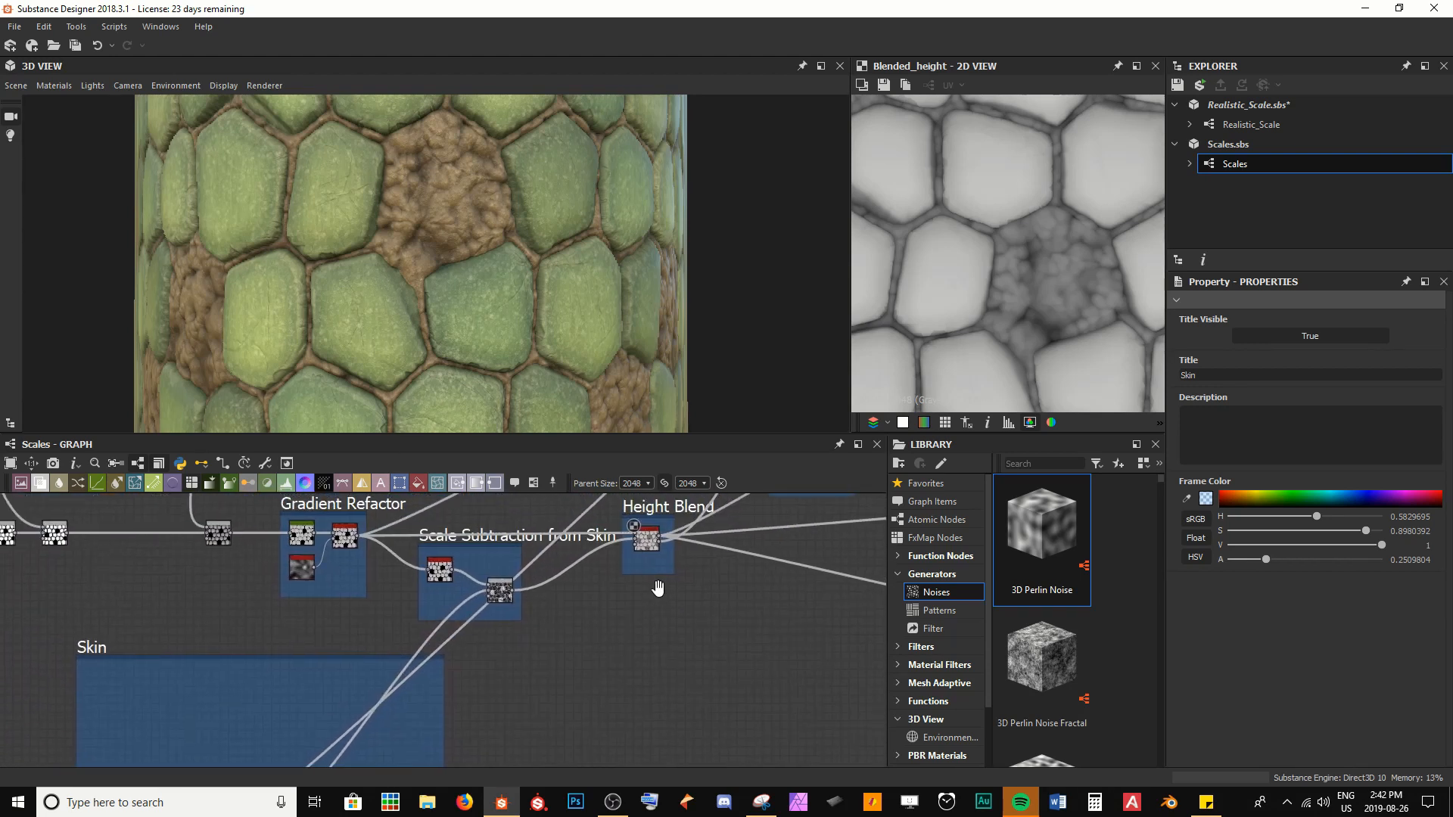
pyautogui.doubleClick(500, 591)
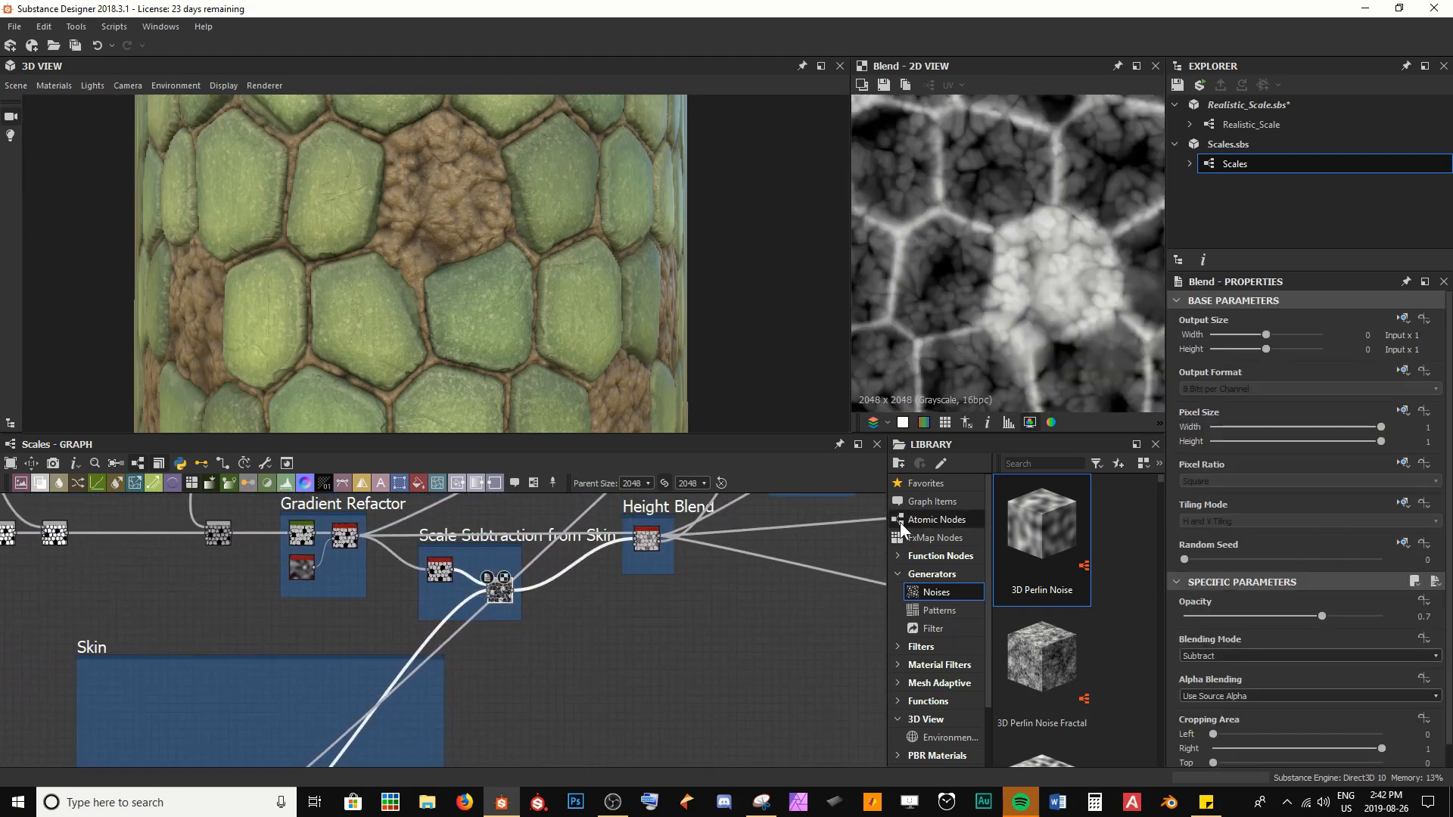
# Add a Crystal 2 noise node inside the Skin frame, above the existing skin nodes
pyautogui.scroll(3, 495, 532)
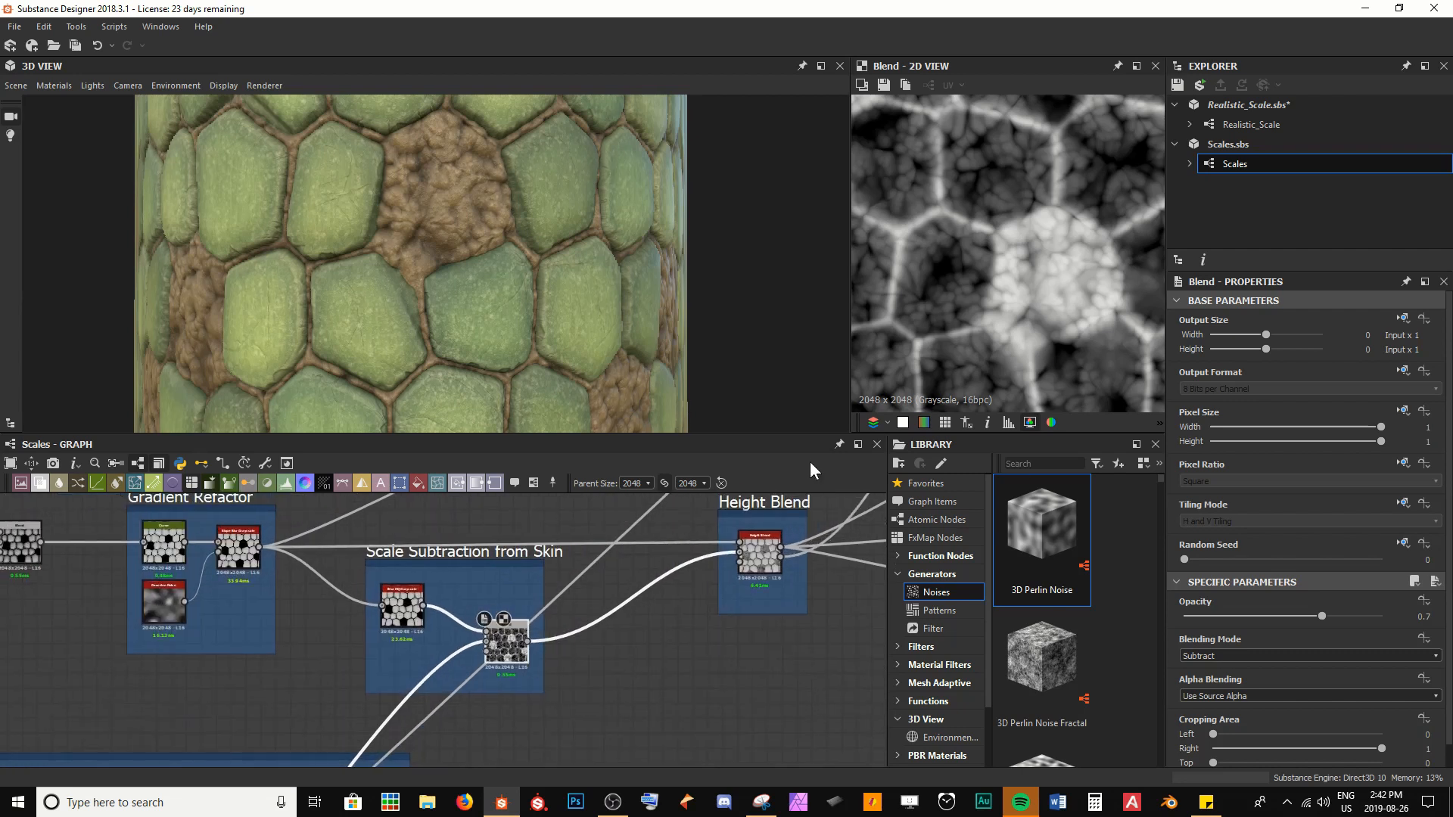
pyautogui.scroll(3, 965, 295)
pyautogui.moveTo(947, 224); pyautogui.dragTo(873, 218, button='middle')
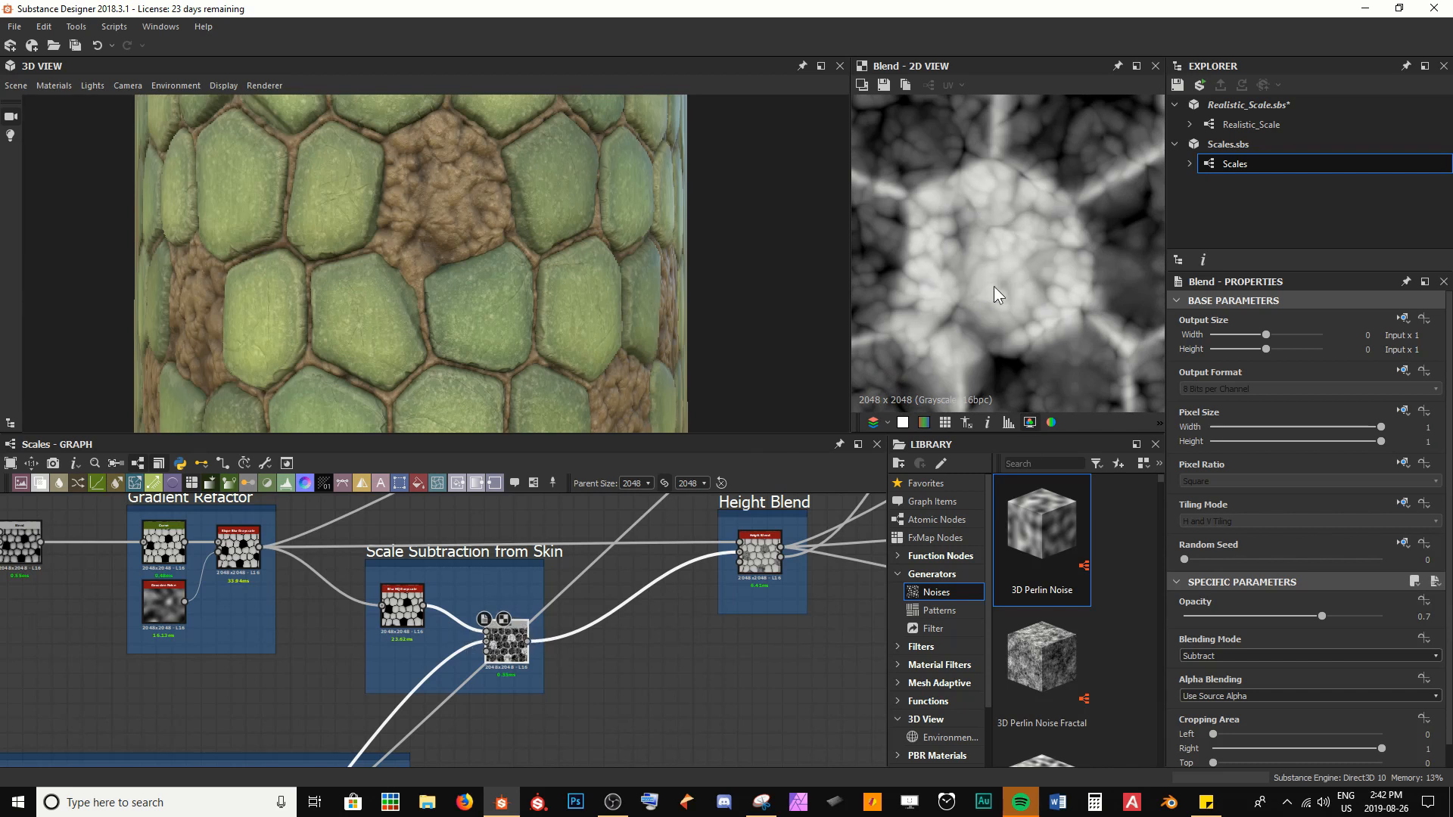
pyautogui.scroll(6, 529, 604)
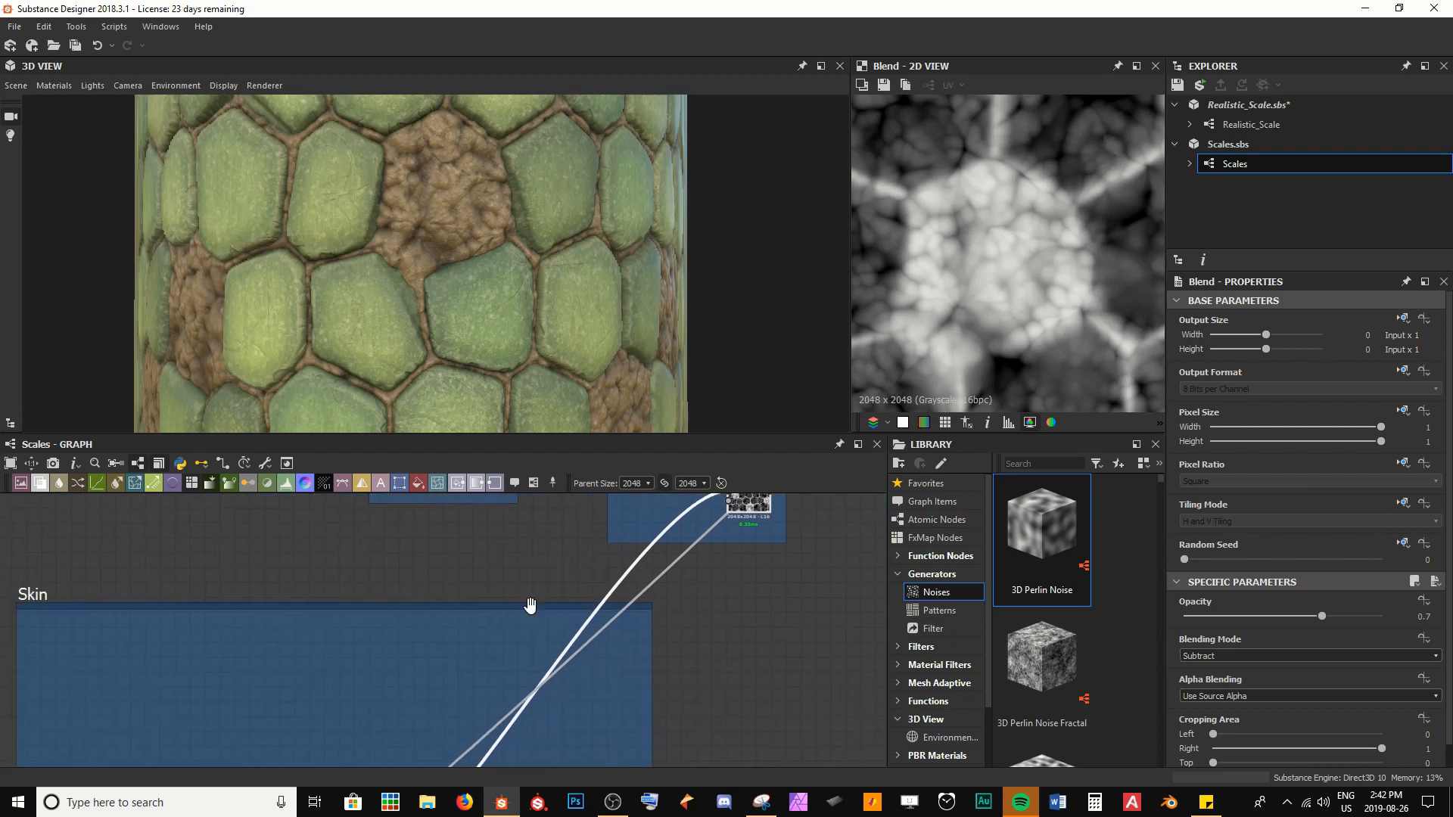
pyautogui.moveTo(461, 564); pyautogui.dragTo(368, 638, button='middle')
pyautogui.click(387, 595)
pyautogui.press('space')
pyautogui.write('cry')
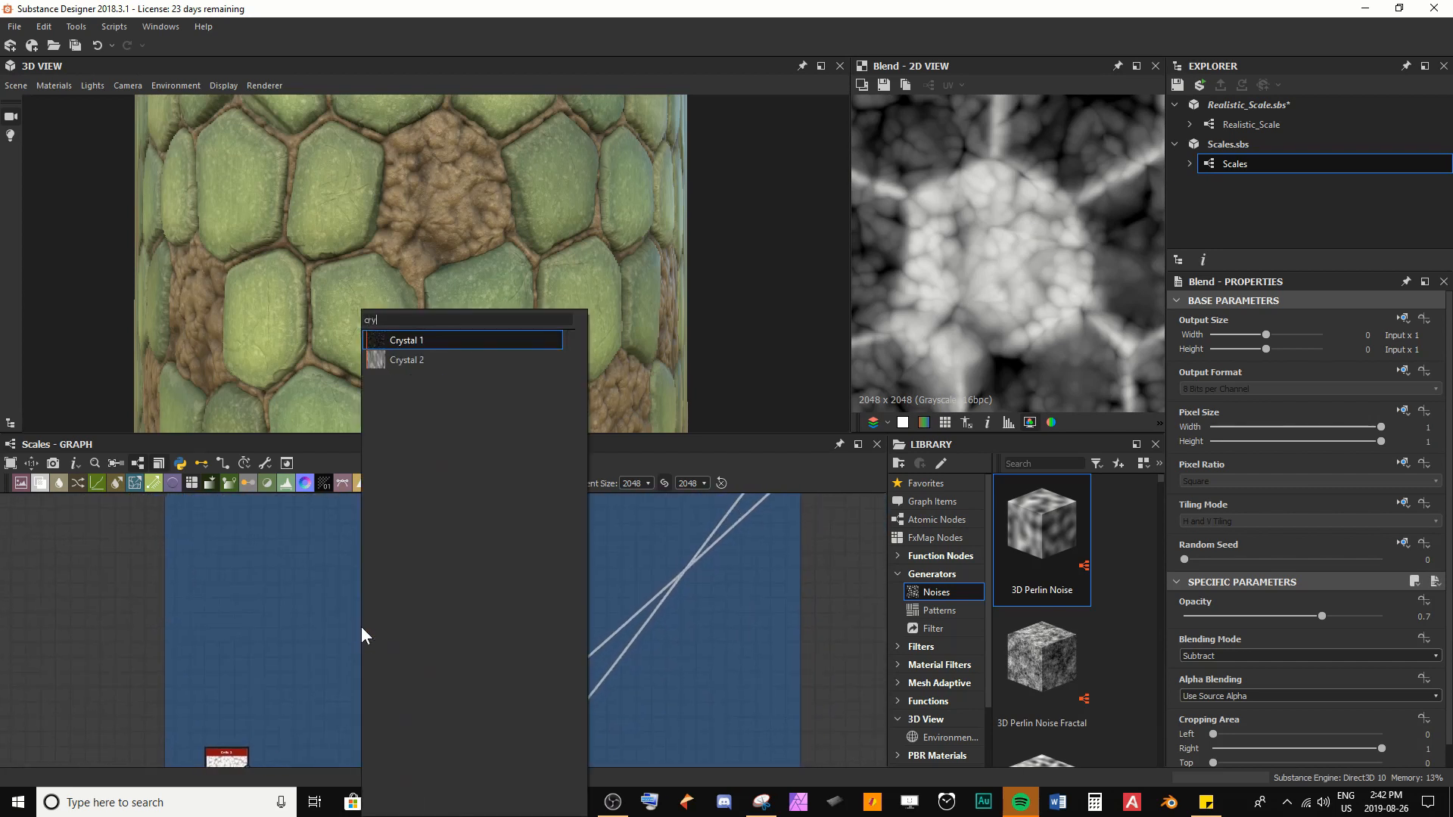
pyautogui.press('Down')
pyautogui.press('Return')
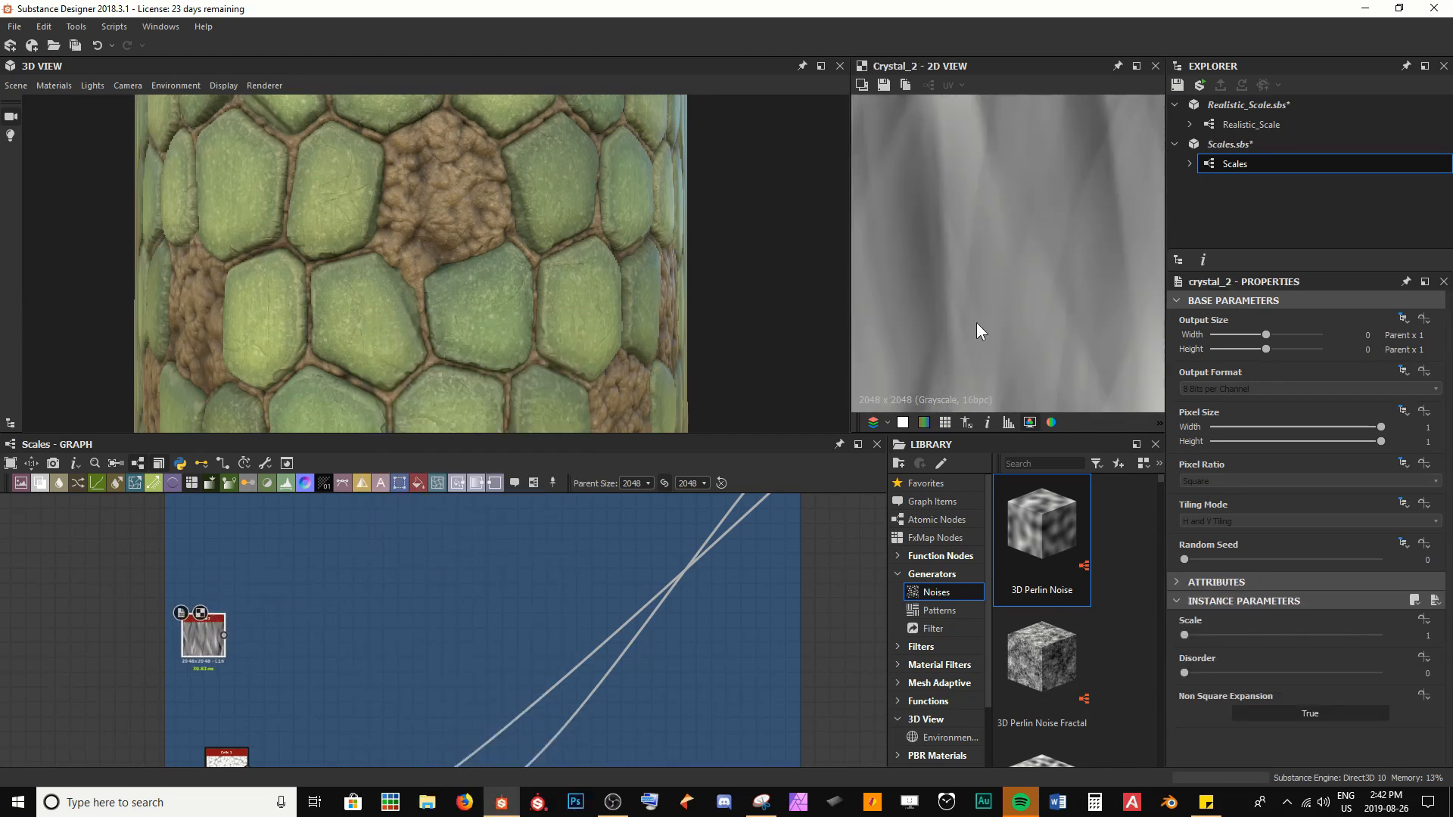
# Examine the Crystal 2 noise pattern up close and as a whole in the 2D preview
pyautogui.moveTo(957, 321); pyautogui.dragTo(1079, 235, button='middle')
pyautogui.scroll(-4, 1070, 241)
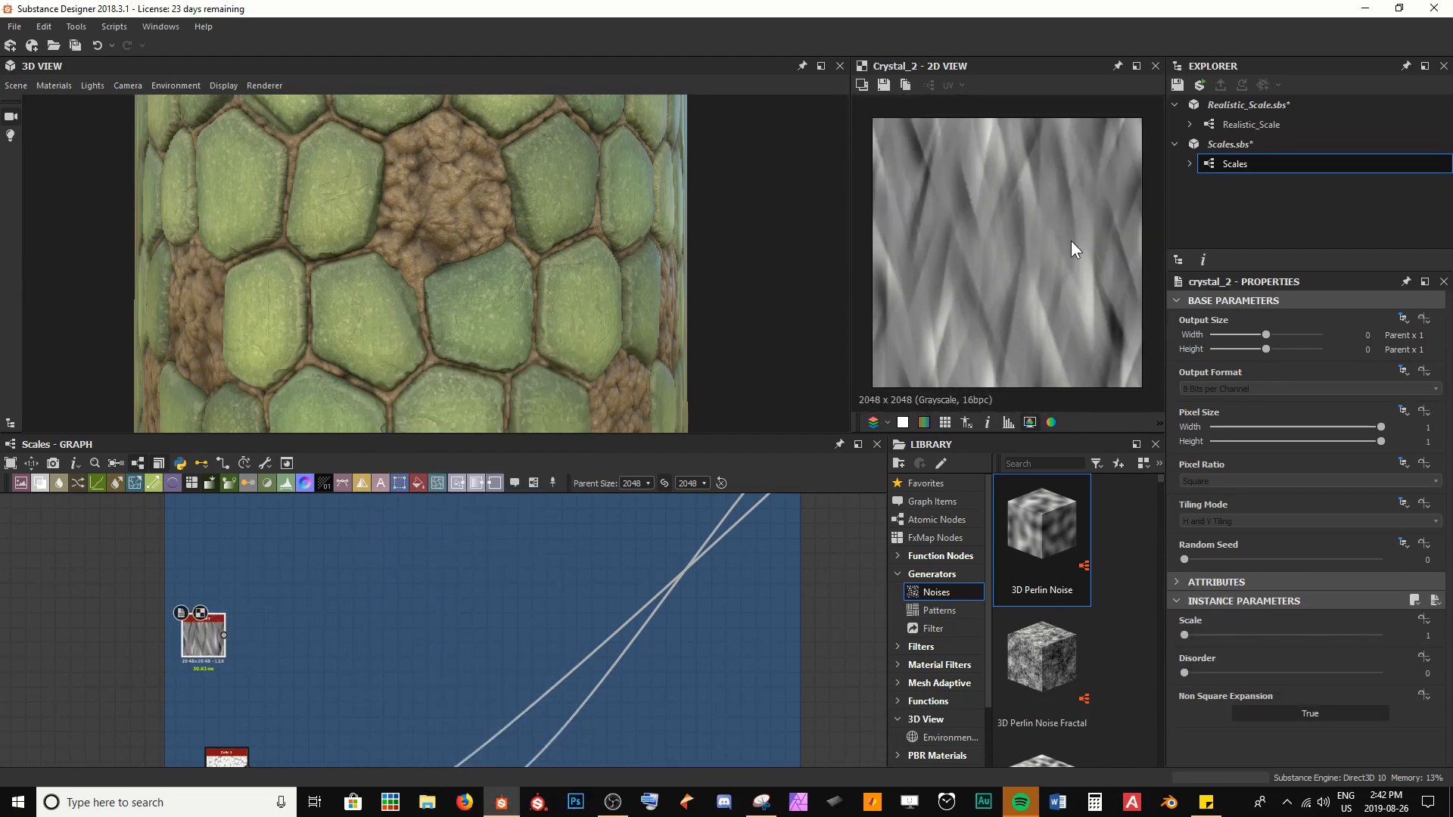
pyautogui.scroll(4, 987, 206)
pyautogui.moveTo(987, 206); pyautogui.dragTo(992, 165, button='middle')
pyautogui.scroll(2, 993, 166)
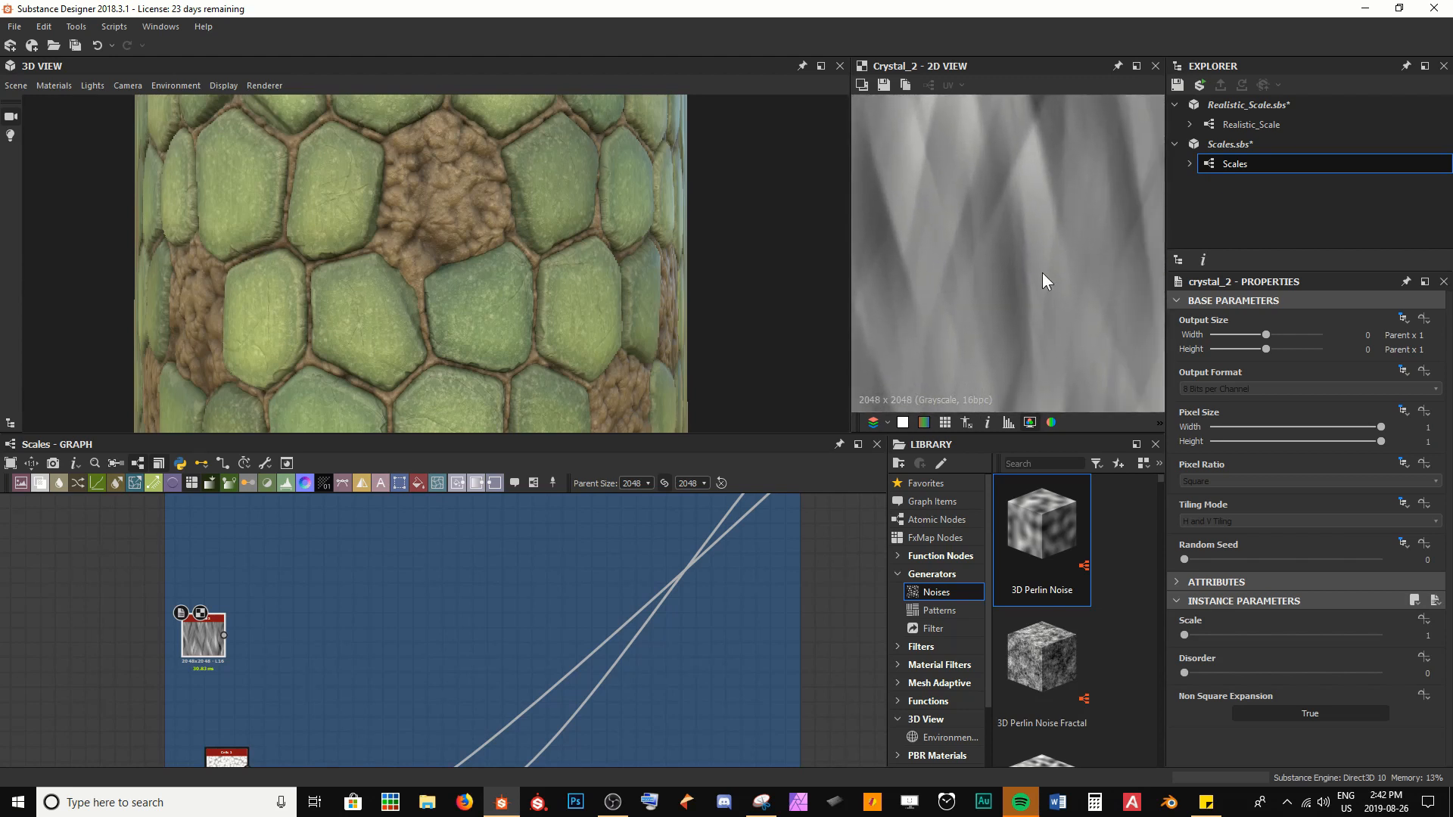
pyautogui.scroll(-5, 990, 147)
pyautogui.scroll(3, 874, 320)
pyautogui.moveTo(912, 315); pyautogui.dragTo(966, 254, button='middle')
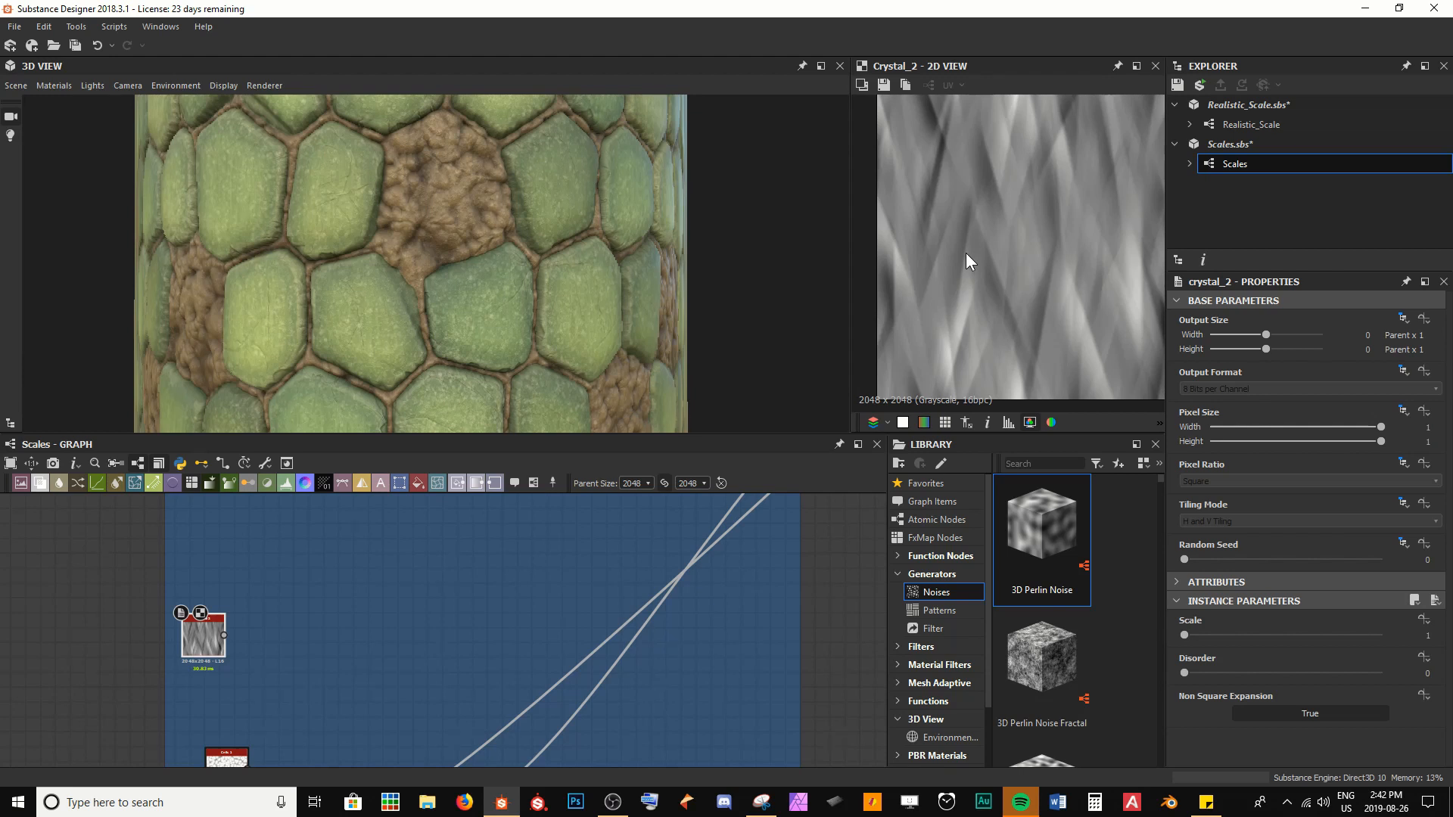
# Add a Blend node in the Skin frame with Crystal 2 as foreground and the last skin node's output as background
pyautogui.moveTo(495, 623); pyautogui.dragTo(479, 567, button='middle')
pyautogui.press('space')
pyautogui.press('Escape')
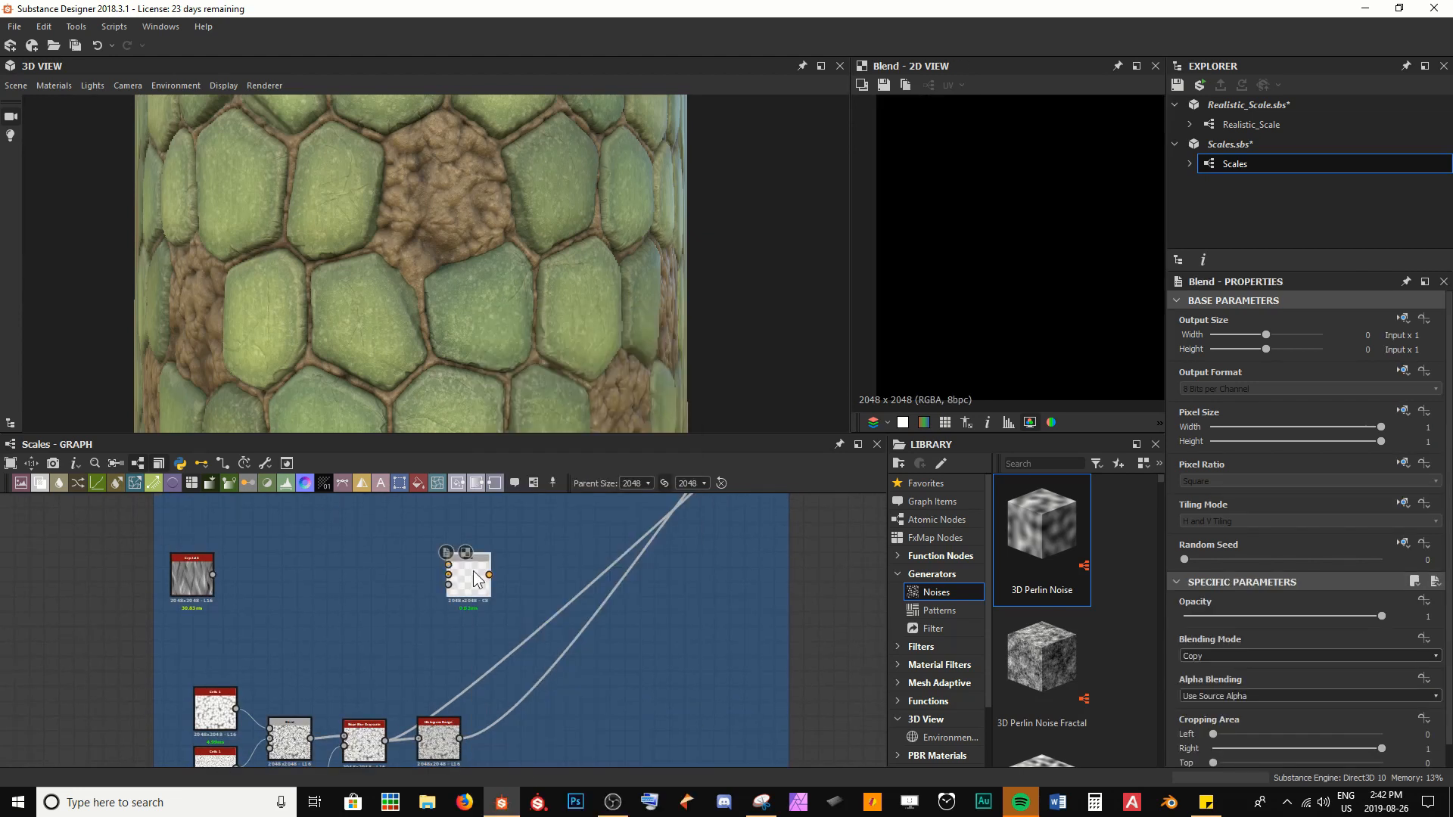
pyautogui.moveTo(458, 736); pyautogui.dragTo(516, 580)
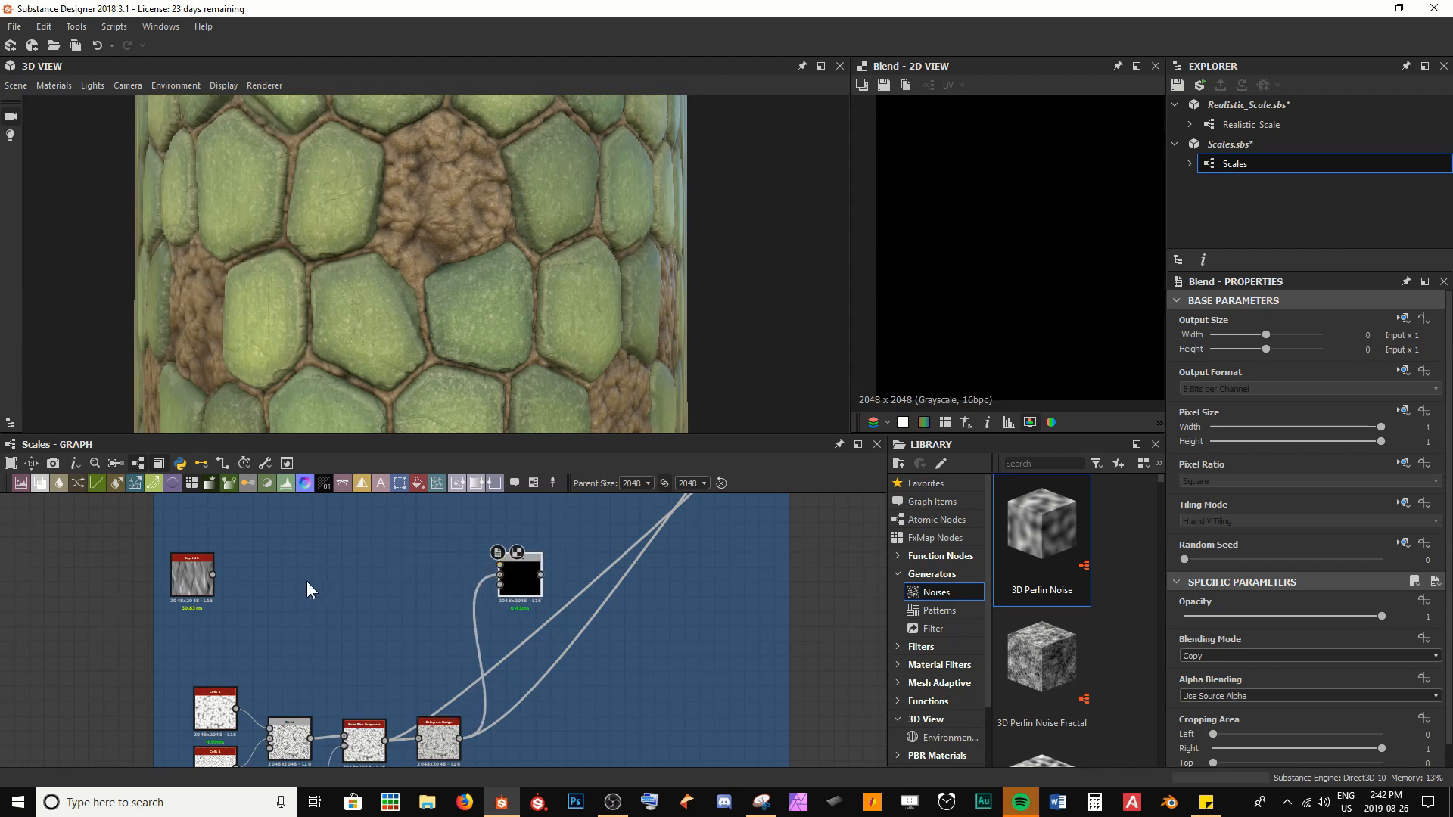
pyautogui.moveTo(215, 574); pyautogui.dragTo(554, 602)
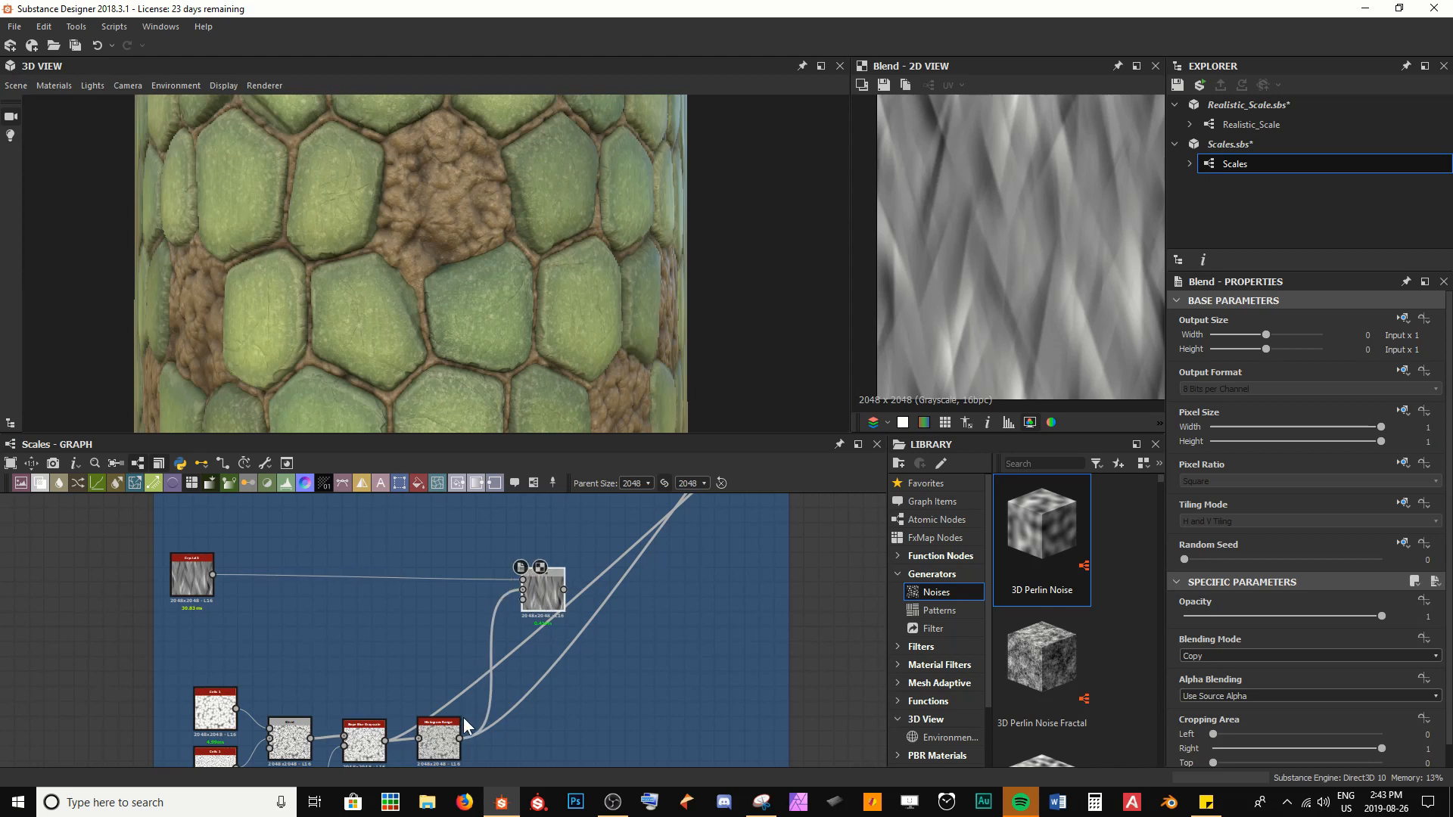
# Reroute the last skin node's outgoing link through the new Blend node, check the 3D model and save the package
pyautogui.moveTo(460, 738); pyautogui.dragTo(566, 592)
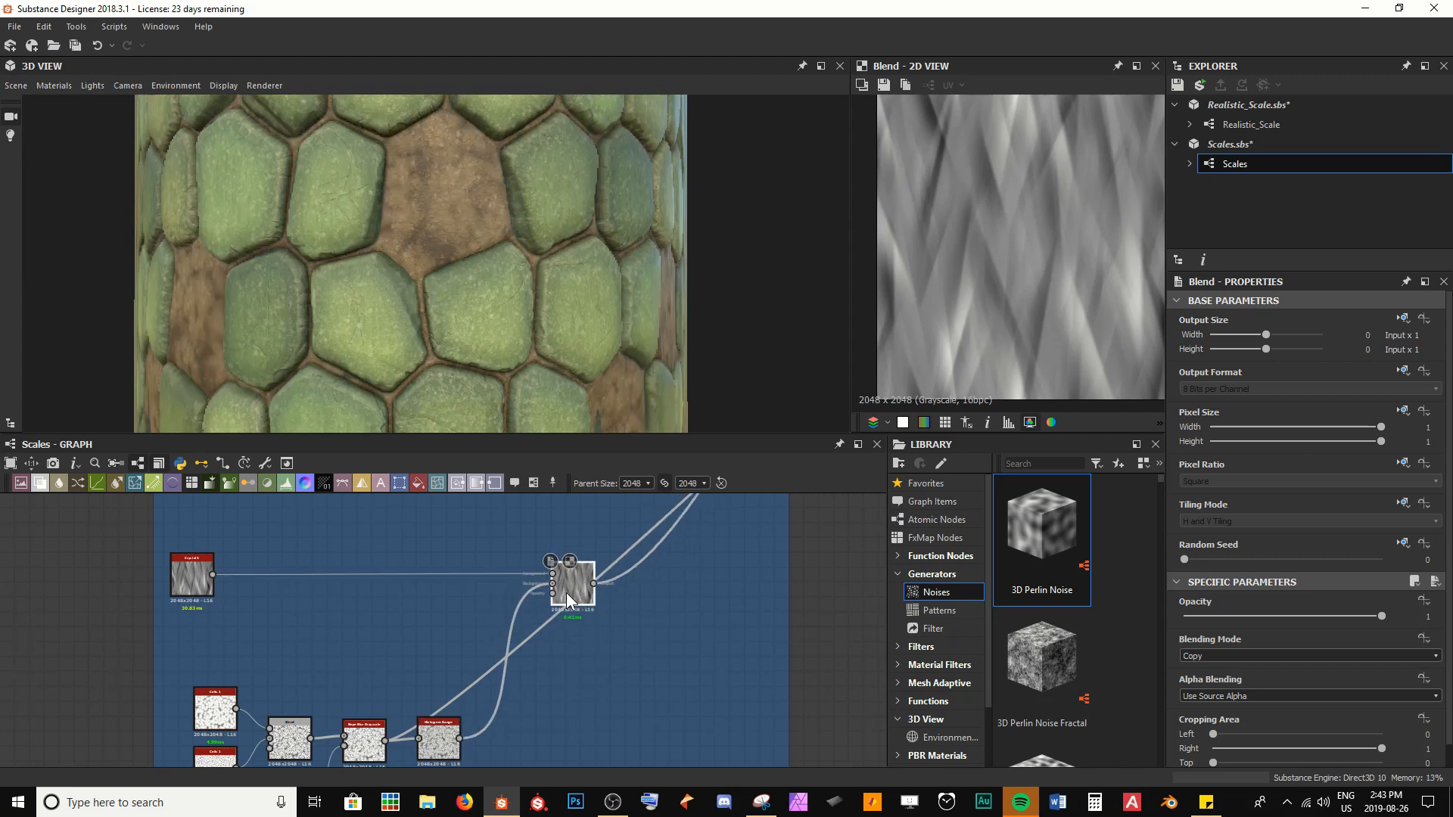
pyautogui.moveTo(398, 247)
pyautogui.mouseDown()
pyautogui.moveTo(411, 267)
pyautogui.moveTo(465, 259)
pyautogui.moveTo(383, 265)
pyautogui.mouseUp()
pyautogui.hotkey('ctrl', 's')
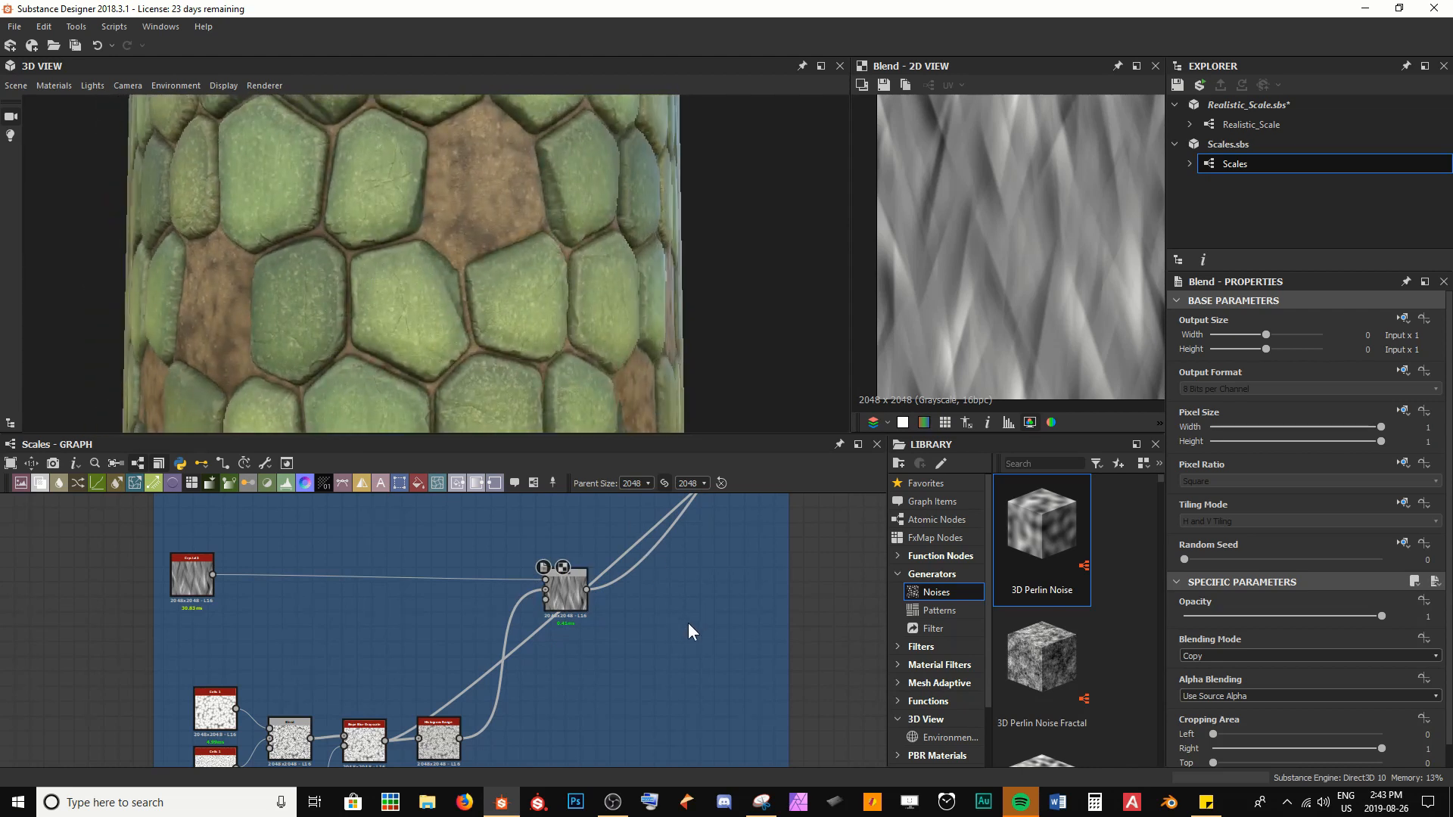
# Add a Directional Scratches noise node above Crystal 2 and line the two nodes up
pyautogui.scroll(3, 227, 575)
pyautogui.moveTo(140, 564); pyautogui.dragTo(235, 652, button='middle')
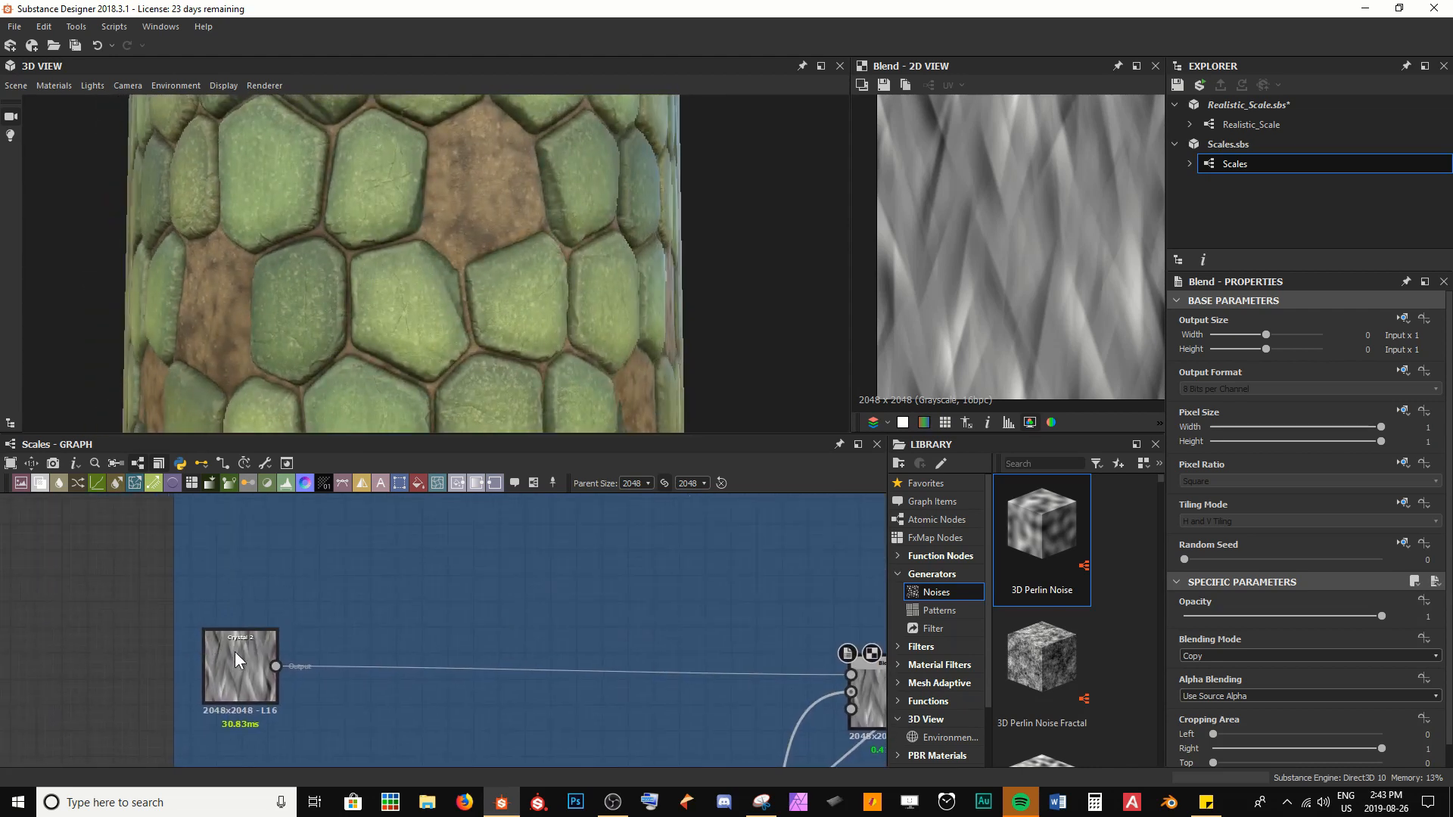
pyautogui.click(235, 651)
pyautogui.press('space')
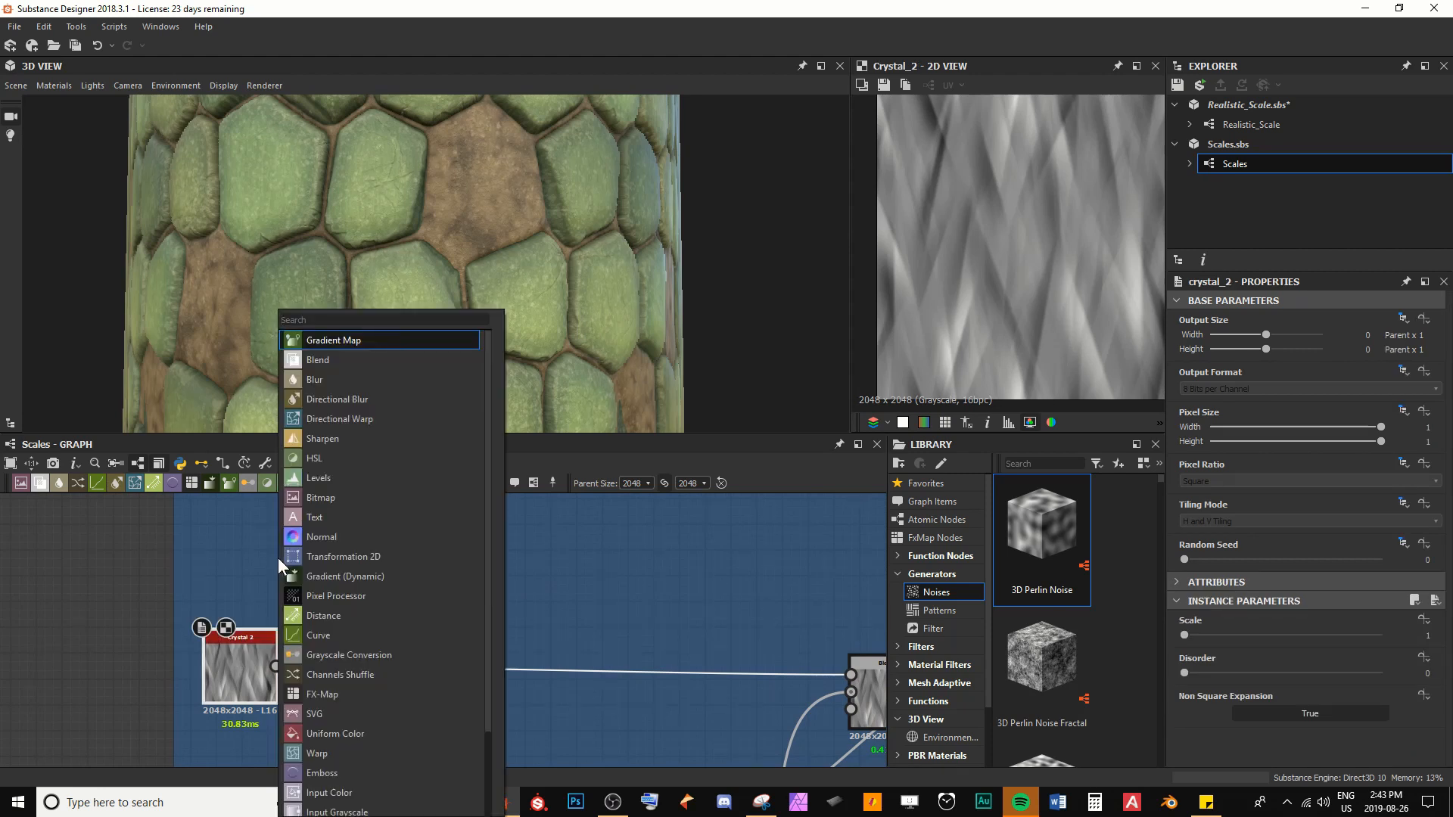
pyautogui.write('direc')
pyautogui.press('Down')
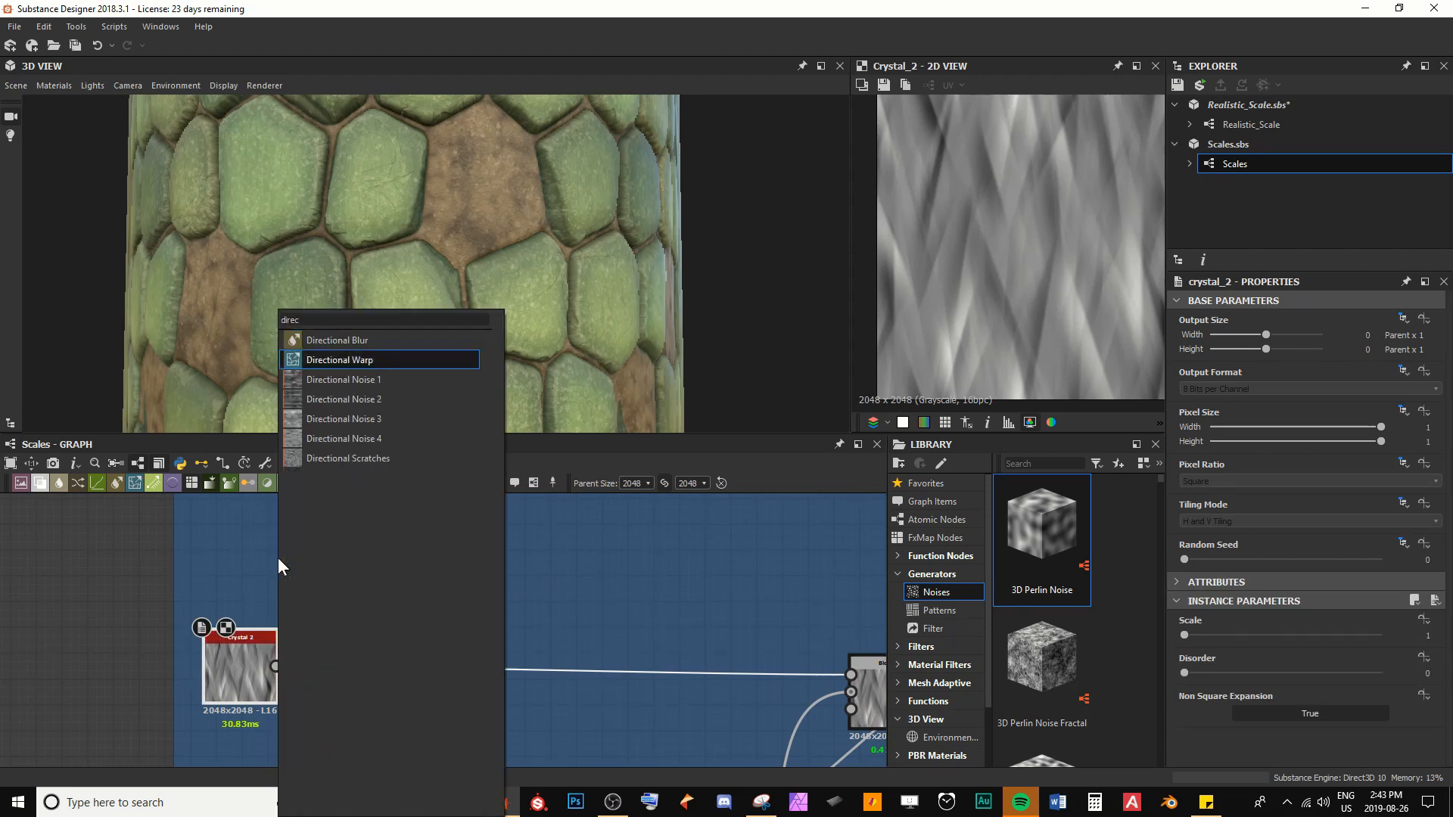
pyautogui.press('Down')
pyautogui.press('Down')
pyautogui.press('Down')
pyautogui.press('Down')
pyautogui.press('Down')
pyautogui.press('Return')
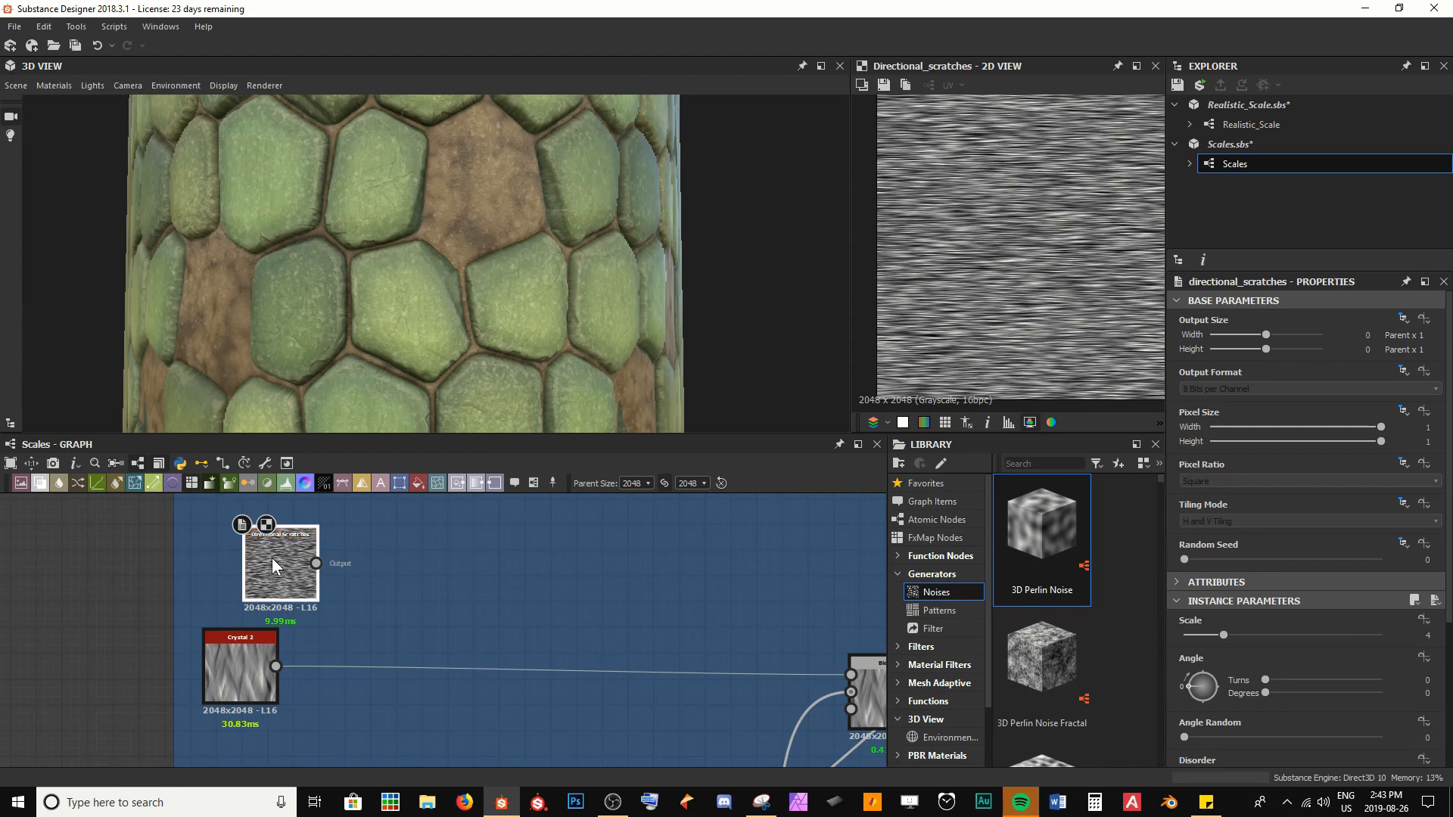
pyautogui.moveTo(272, 566); pyautogui.dragTo(243, 556)
pyautogui.moveTo(239, 653); pyautogui.dragTo(257, 678)
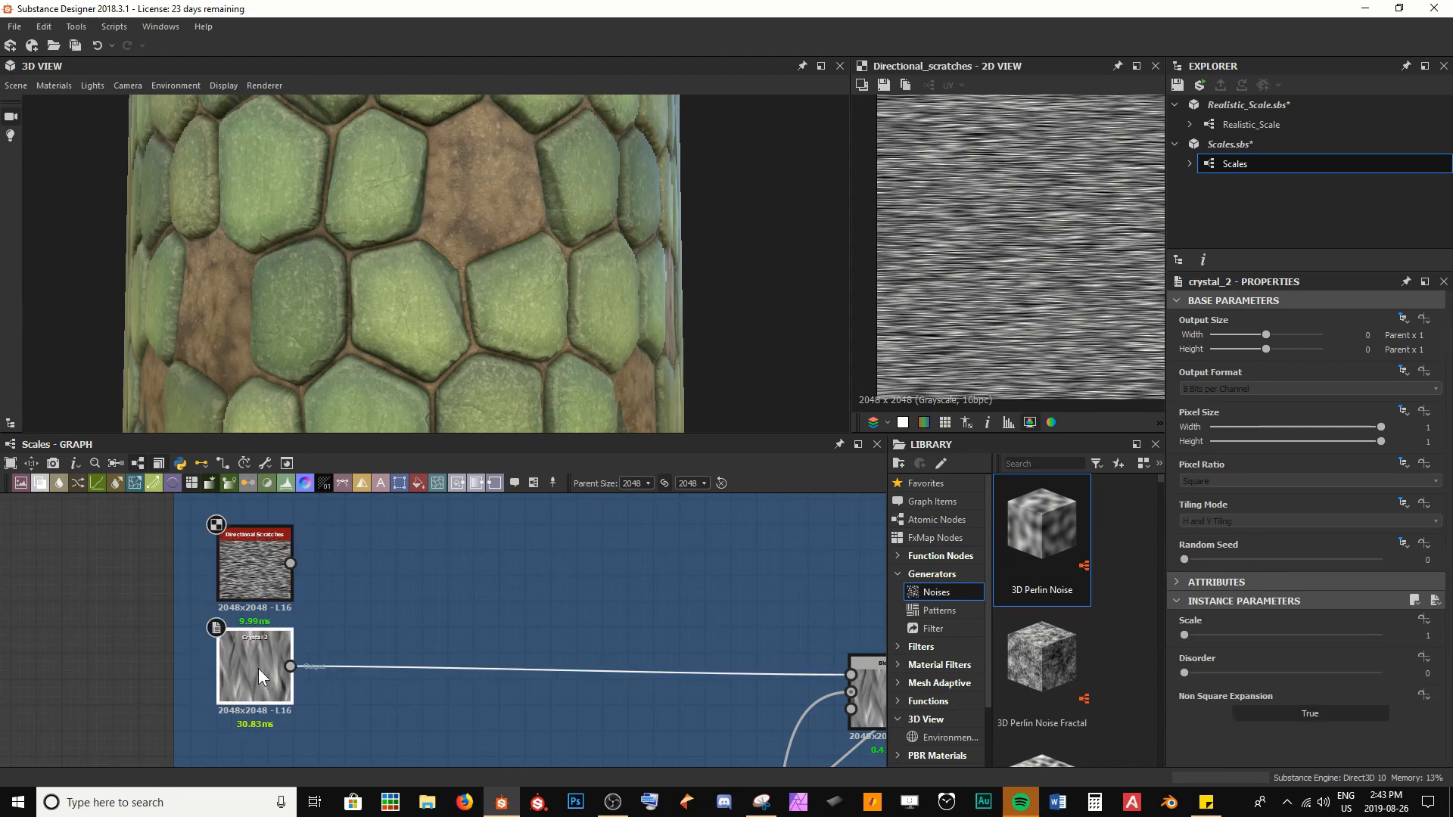
# Insert a Blend node after Crystal 2 and connect Directional Scratches to its foreground
pyautogui.press('space')
pyautogui.write('blend')
pyautogui.press('Return')
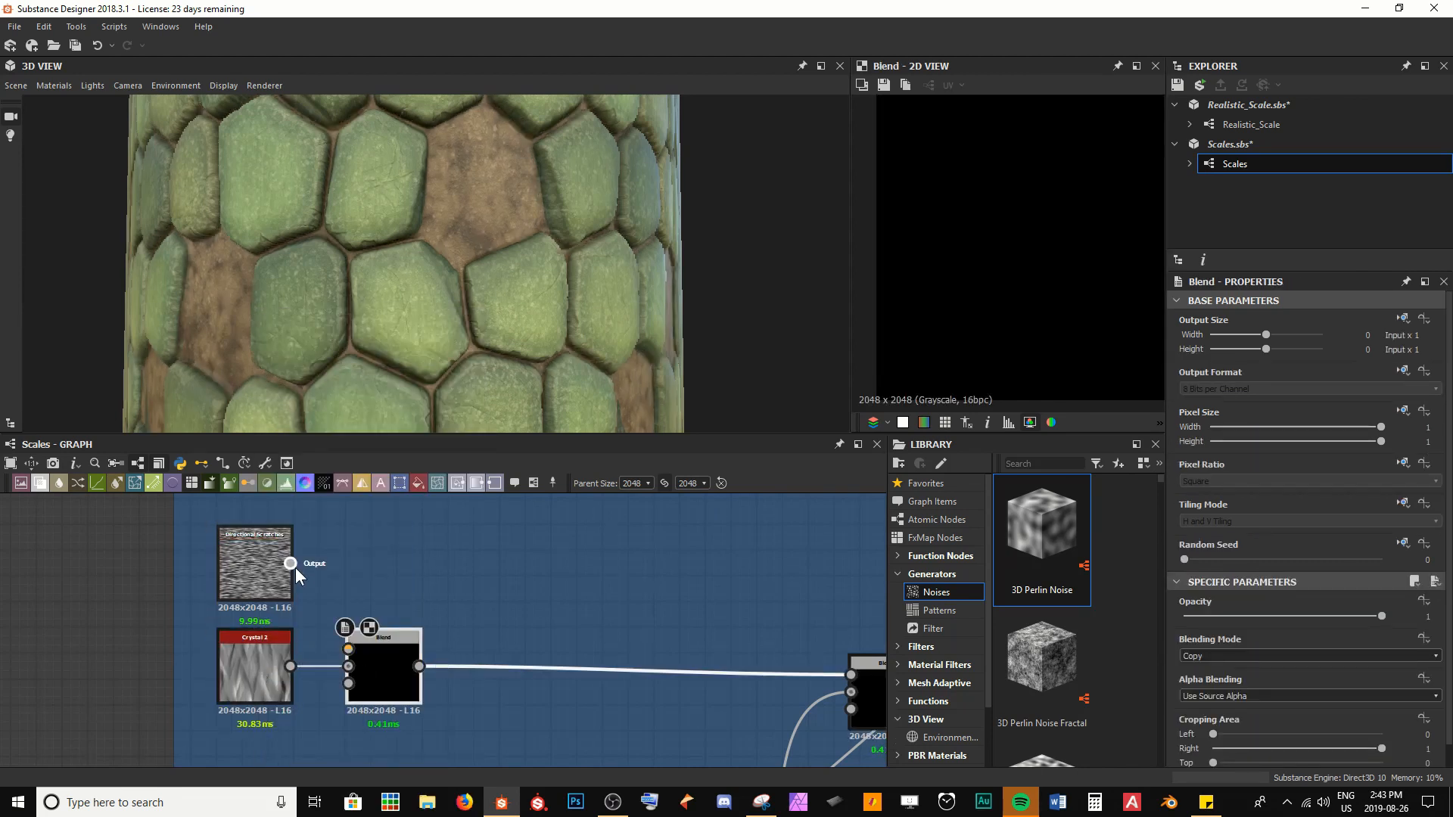
pyautogui.moveTo(290, 563); pyautogui.dragTo(388, 614)
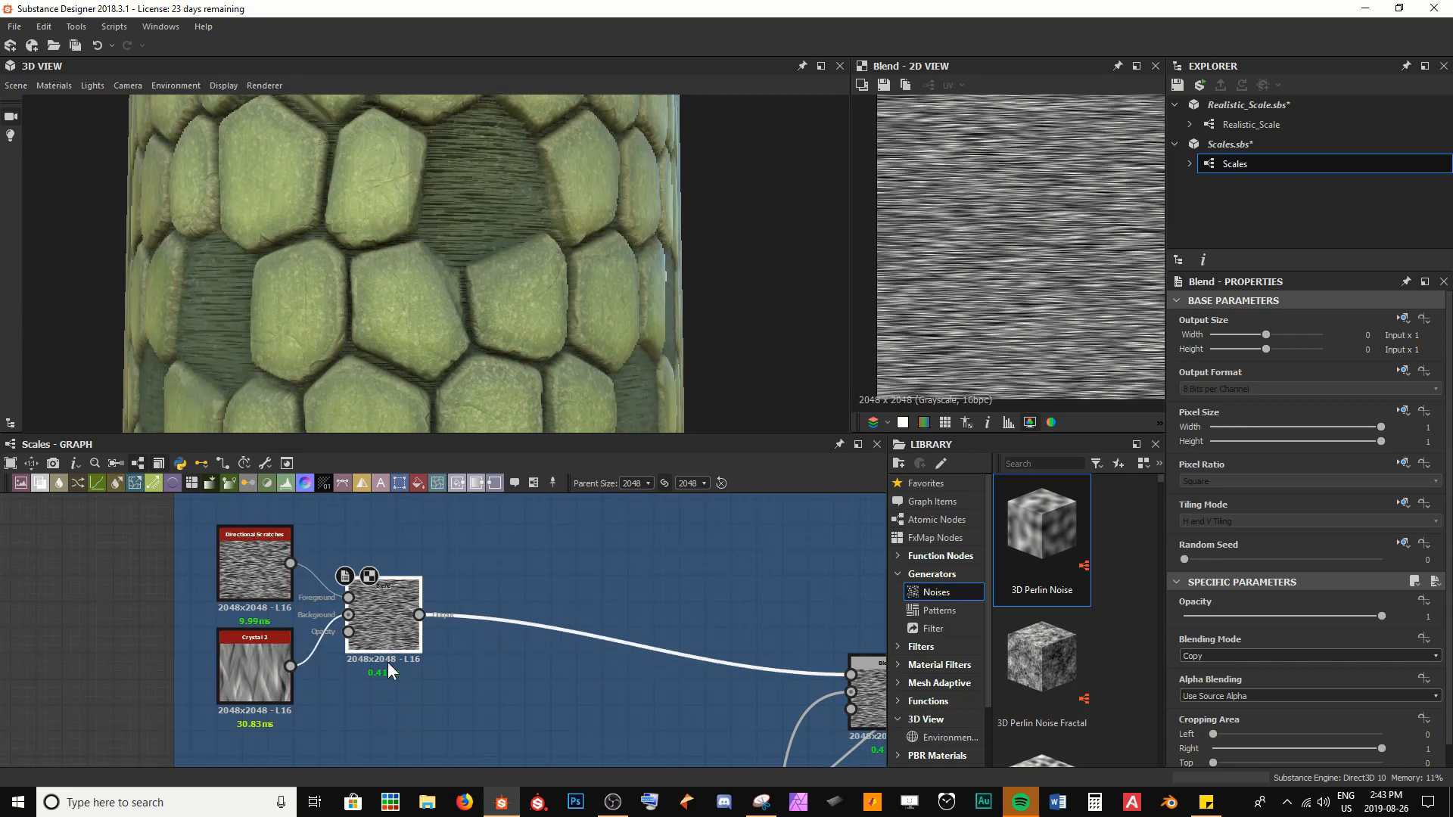
# Compare the two noises, then set the Directional Scratches angle to 90 degrees and its Scale to 7
pyautogui.click(289, 594)
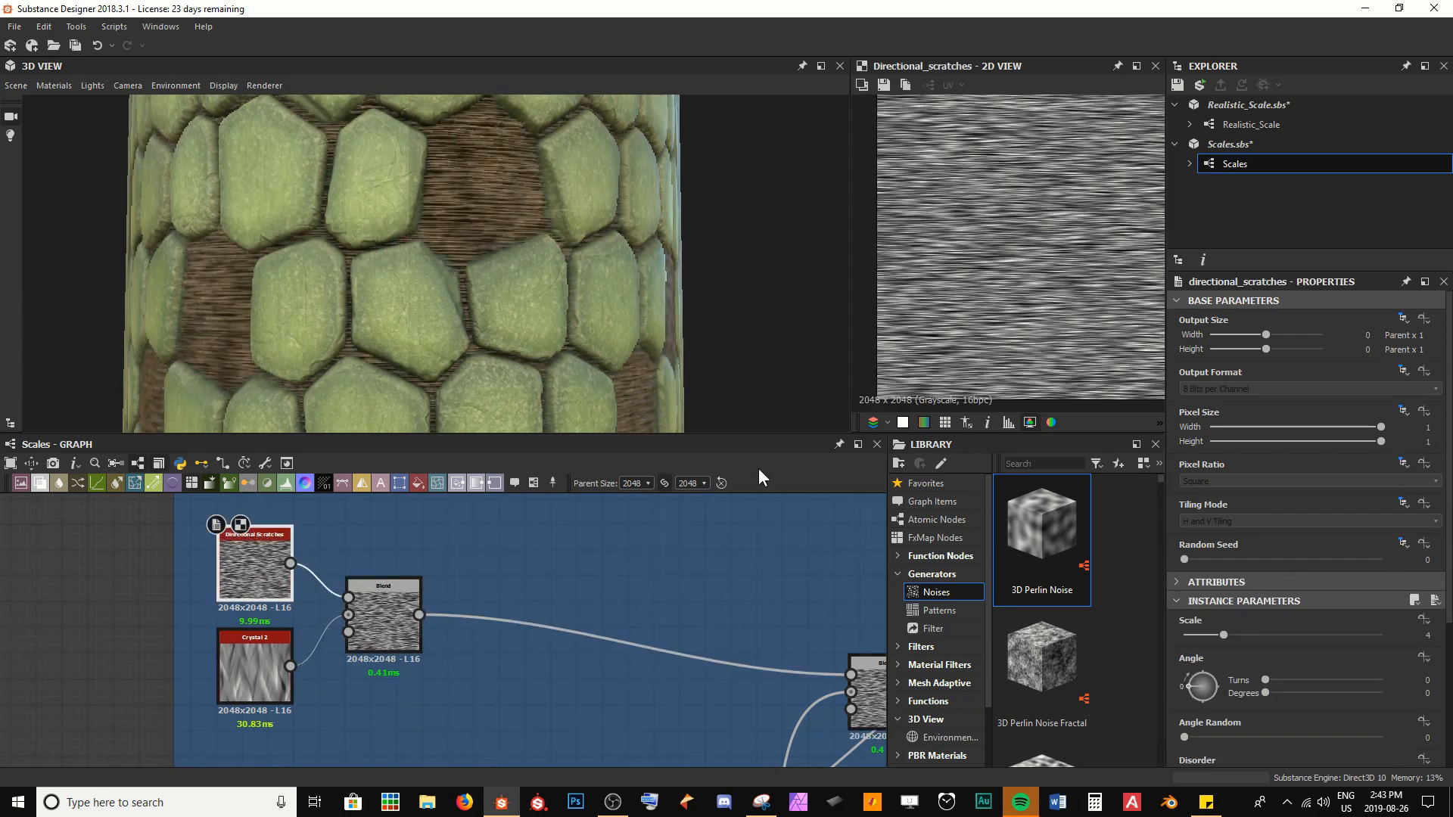
pyautogui.scroll(3, 1006, 219)
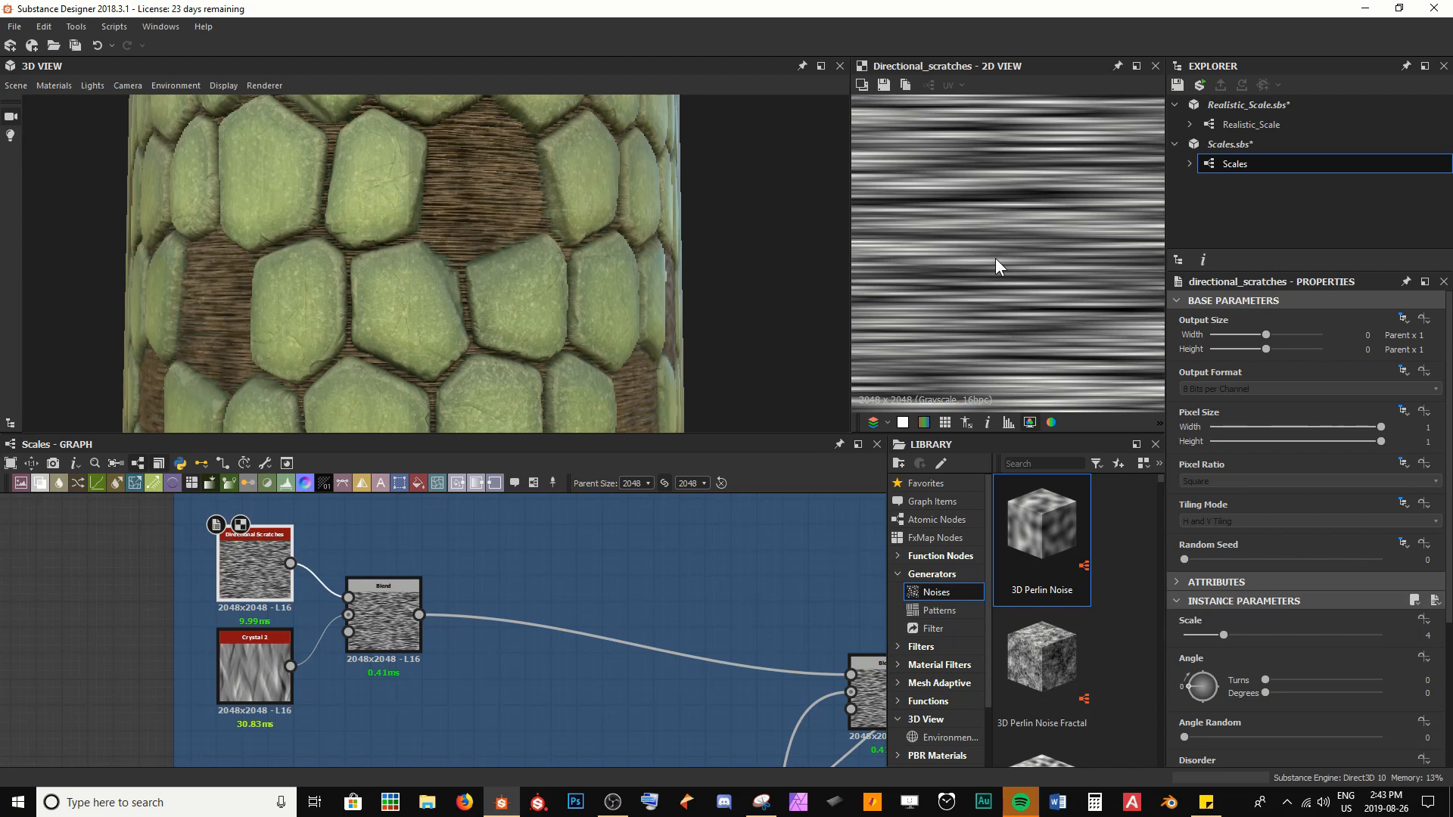
pyautogui.doubleClick(273, 691)
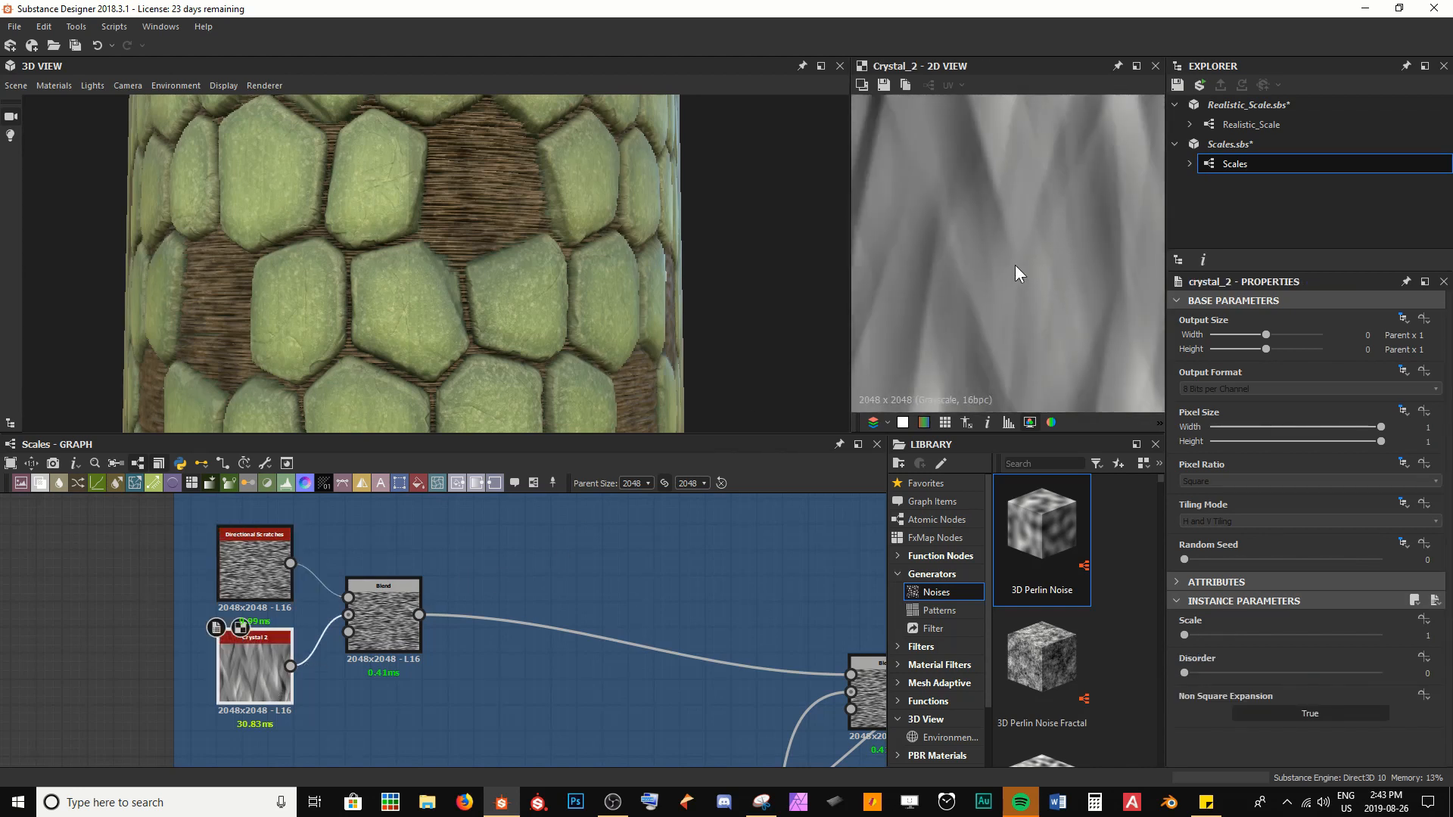
pyautogui.scroll(-3, 1015, 265)
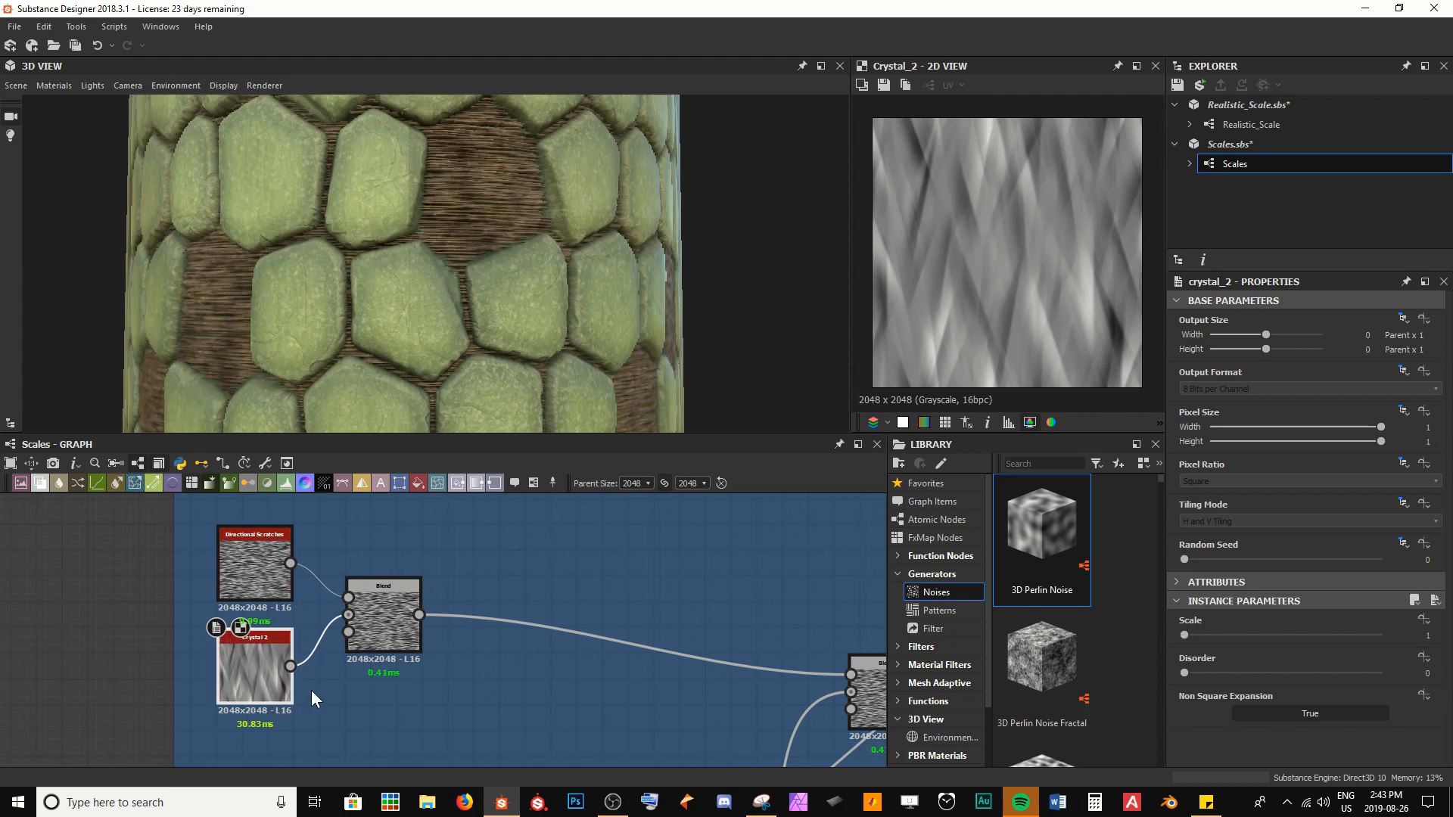
pyautogui.doubleClick(256, 552)
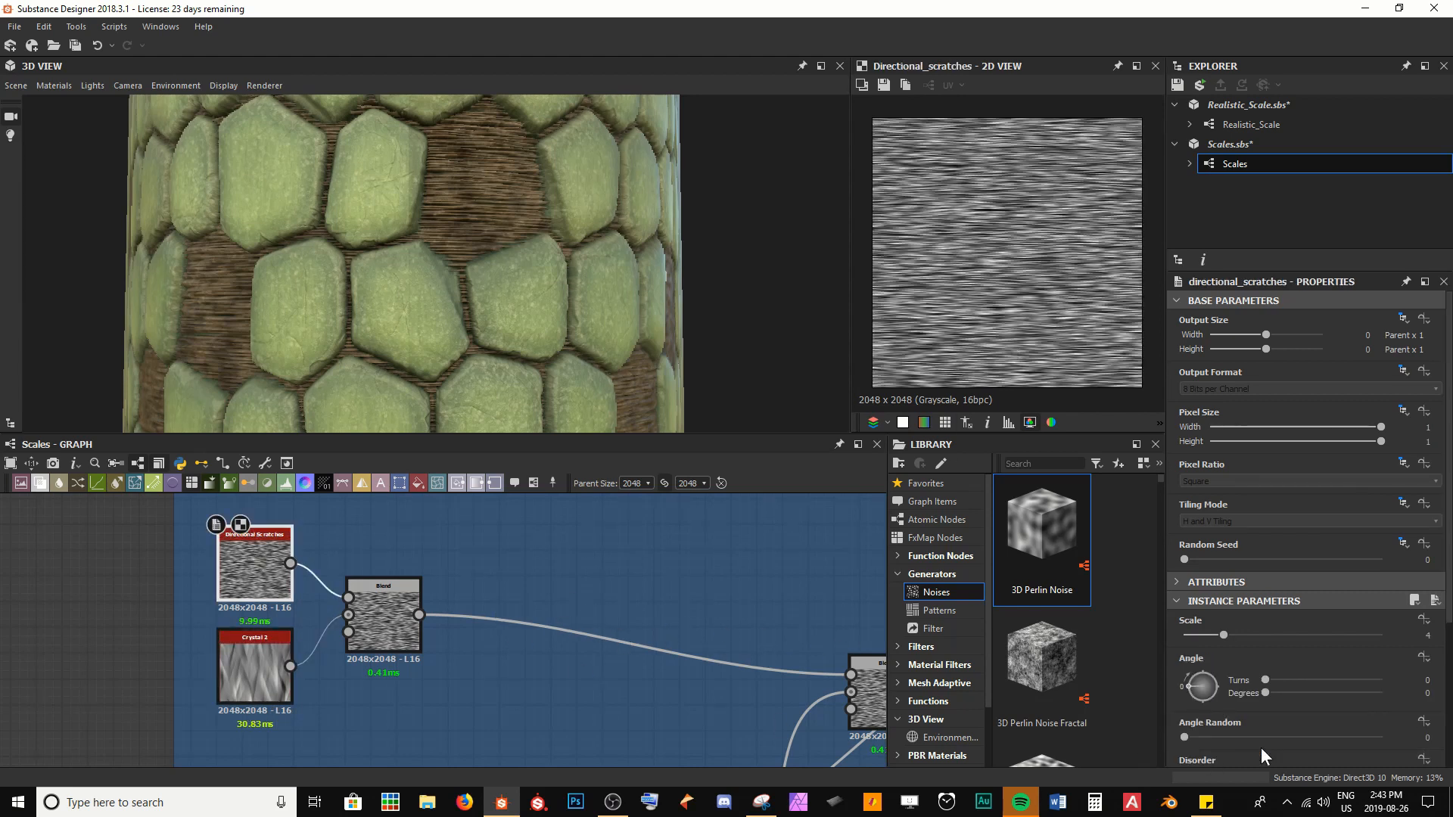
pyautogui.click(1294, 694)
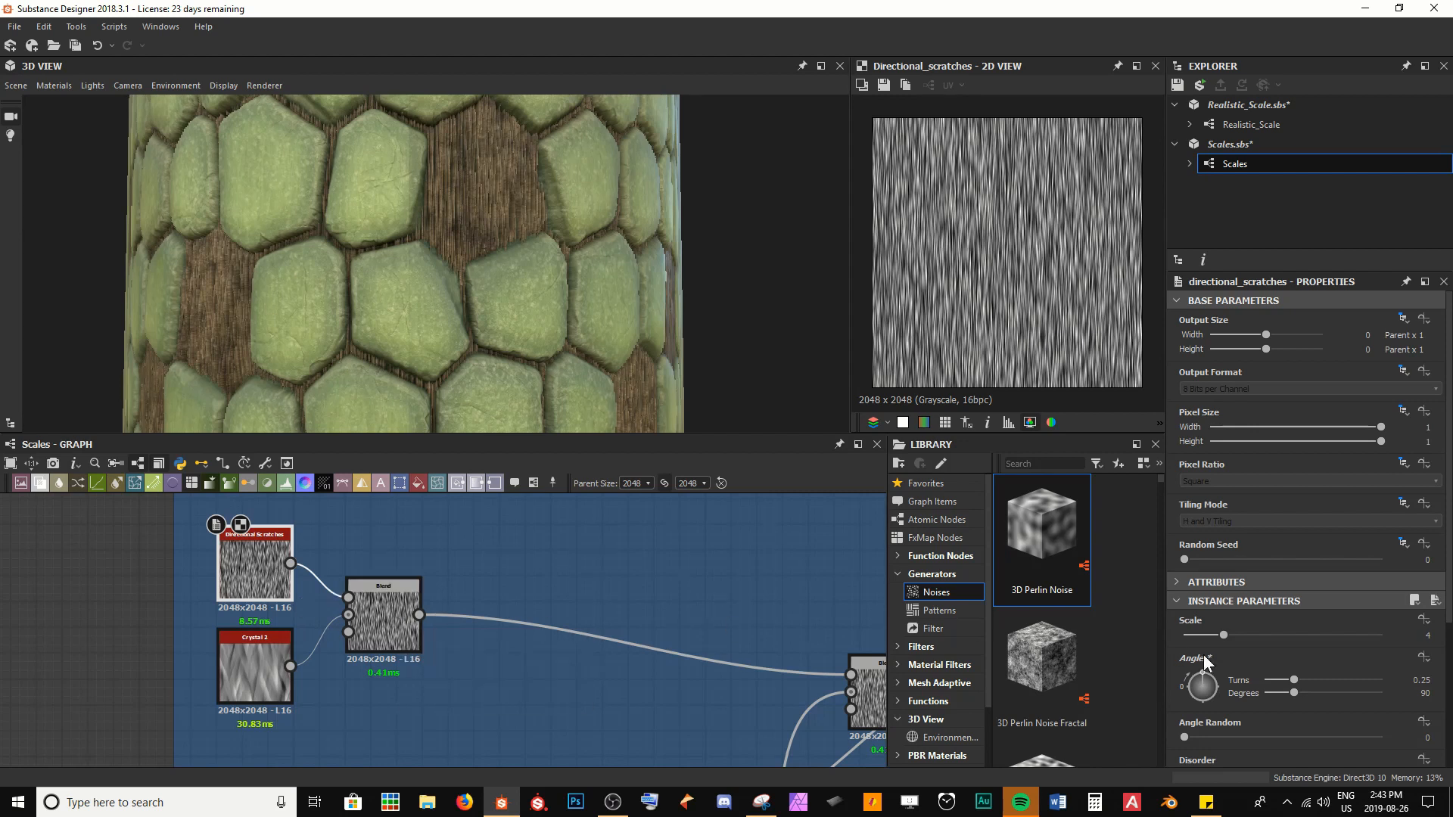
pyautogui.moveTo(1228, 634); pyautogui.dragTo(1260, 631)
pyautogui.scroll(6, 525, 188)
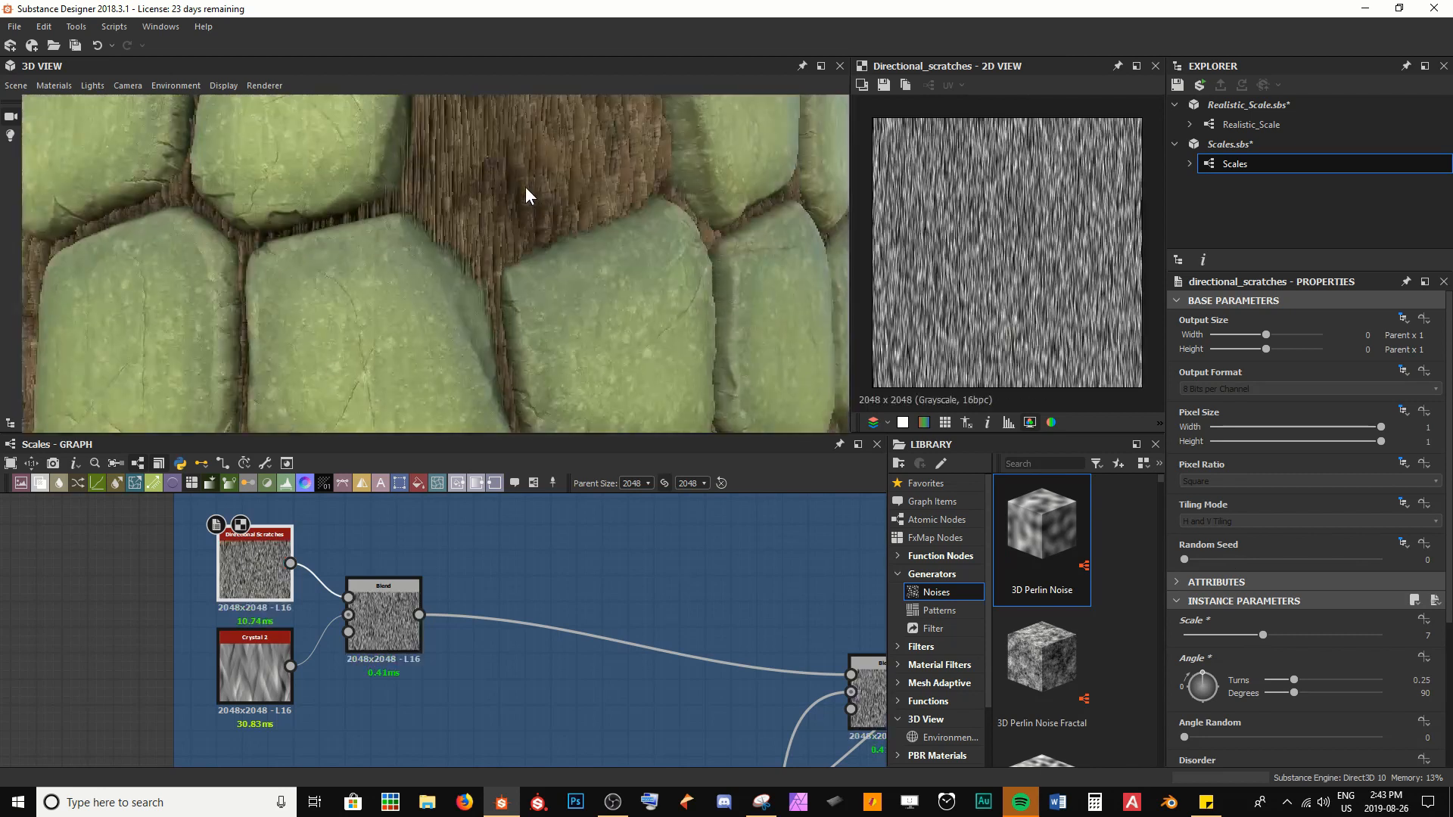
pyautogui.scroll(-5, 361, 191)
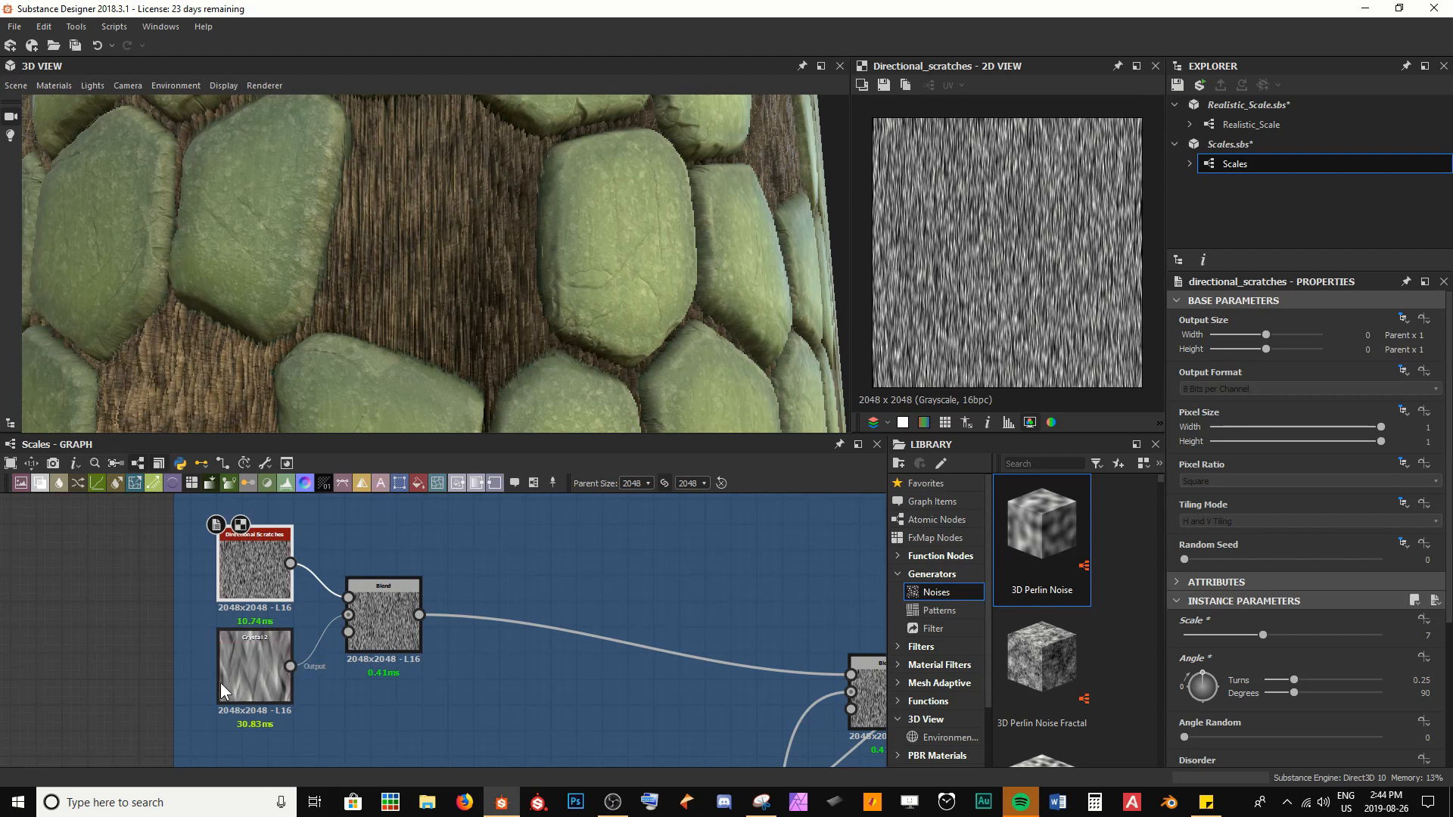
# Set the Crystal 2 Scale to 6, preview its pattern and save the package
pyautogui.click(257, 670)
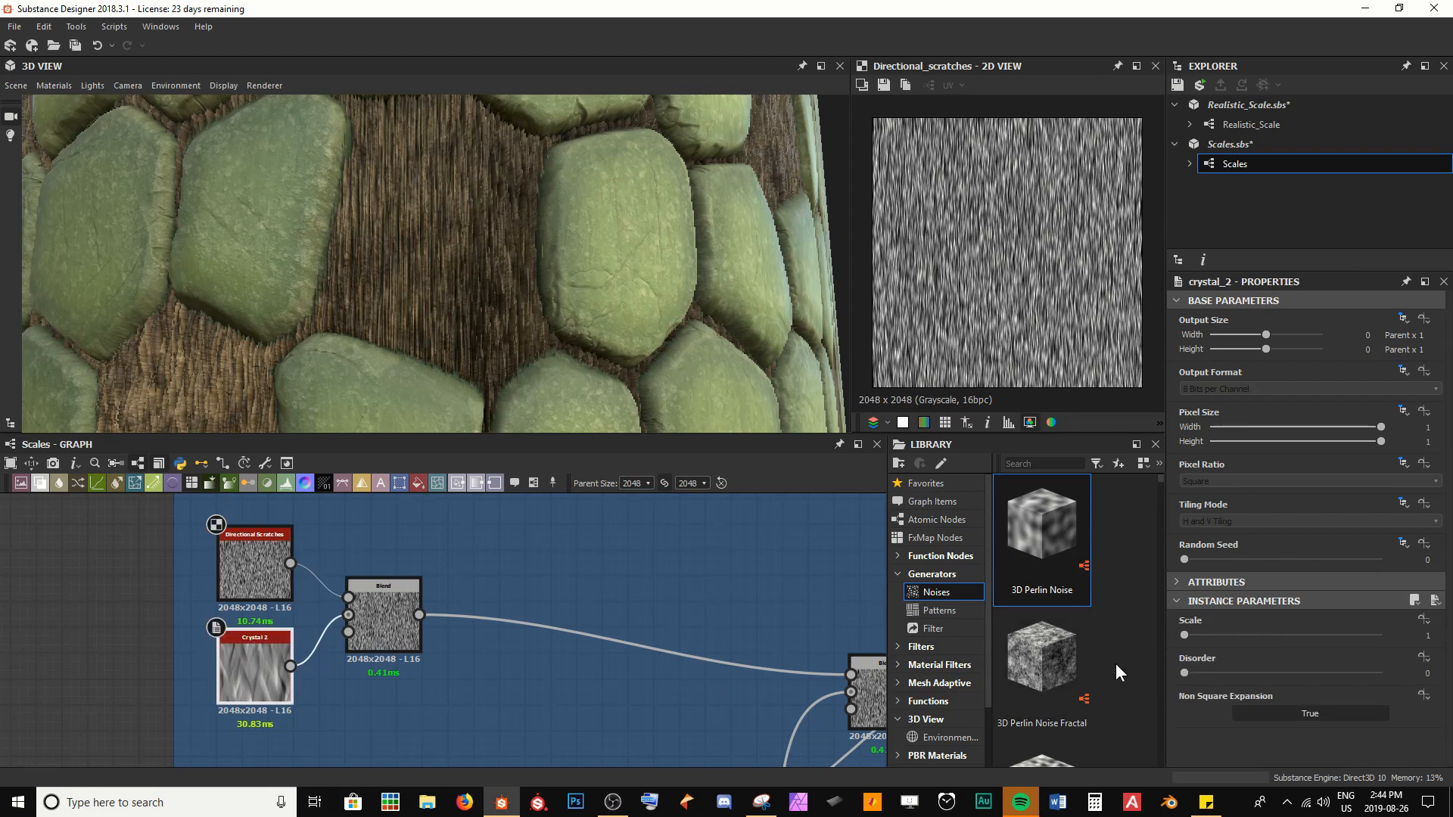
pyautogui.moveTo(1192, 635); pyautogui.dragTo(1245, 629)
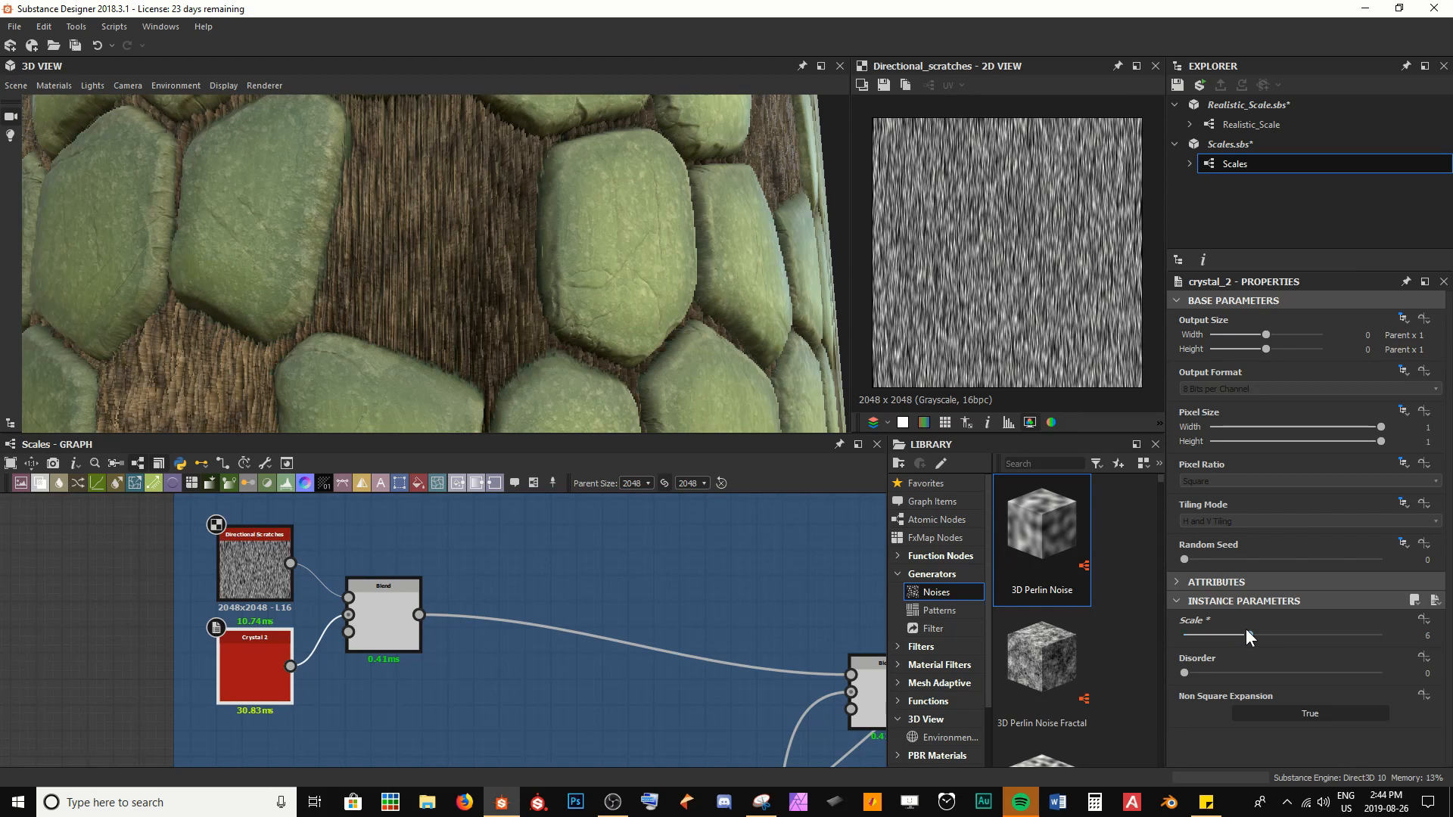
pyautogui.doubleClick(261, 670)
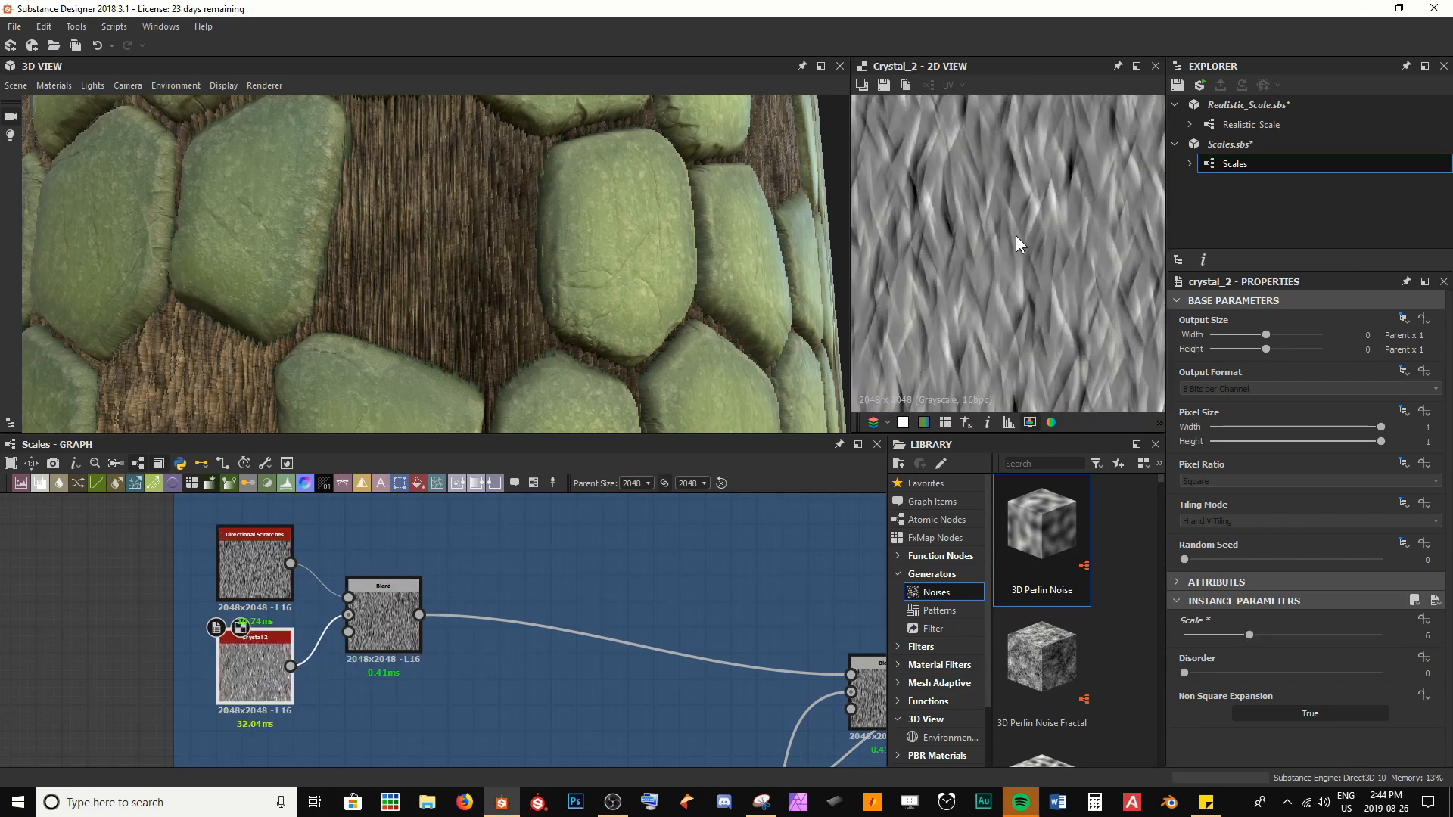
pyautogui.hotkey('ctrl', 's')
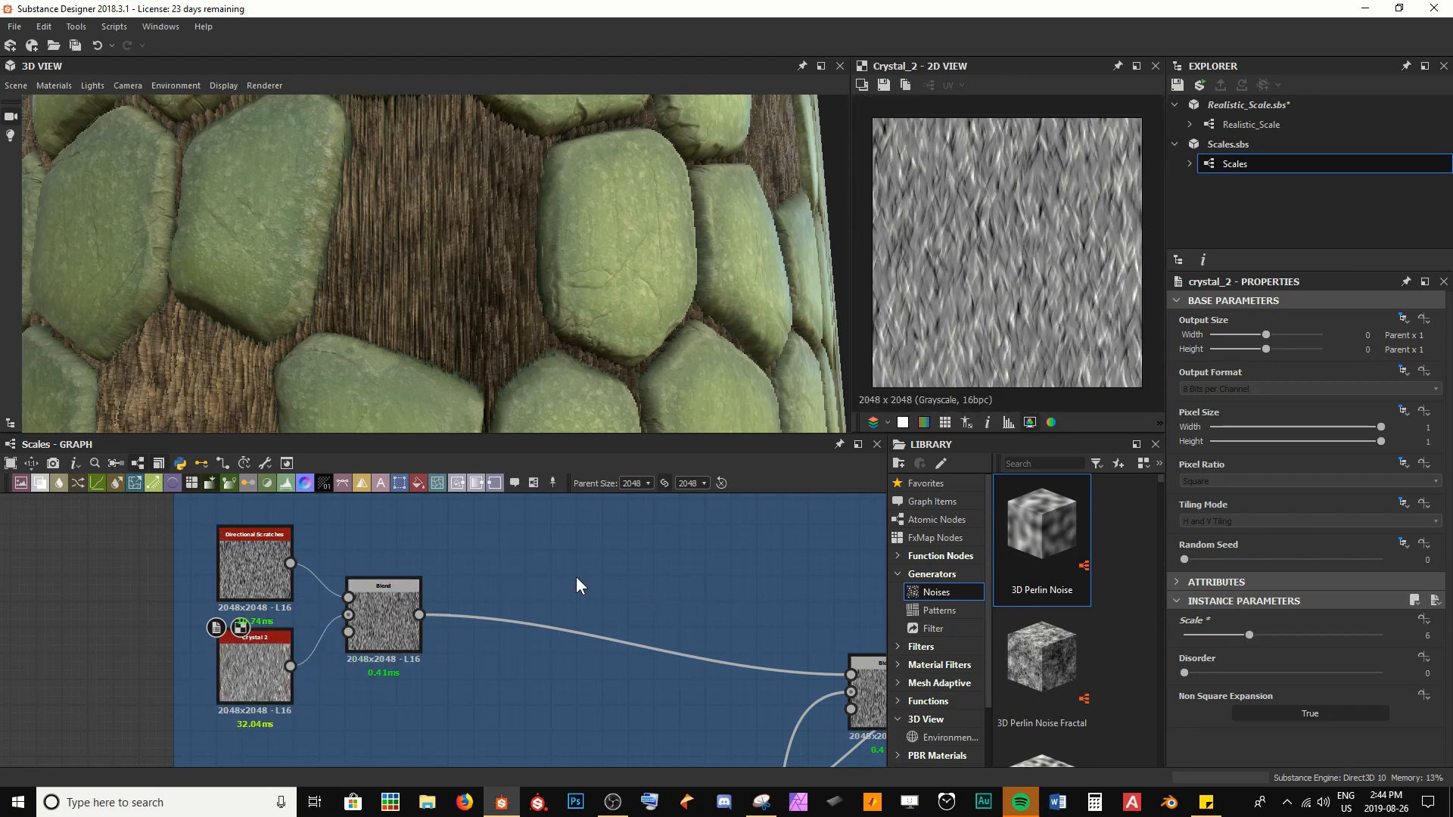
# Set the blending mode of the Directional Scratches and Crystal 2 Blend to Max (Lighten) and inspect its output
pyautogui.doubleClick(382, 609)
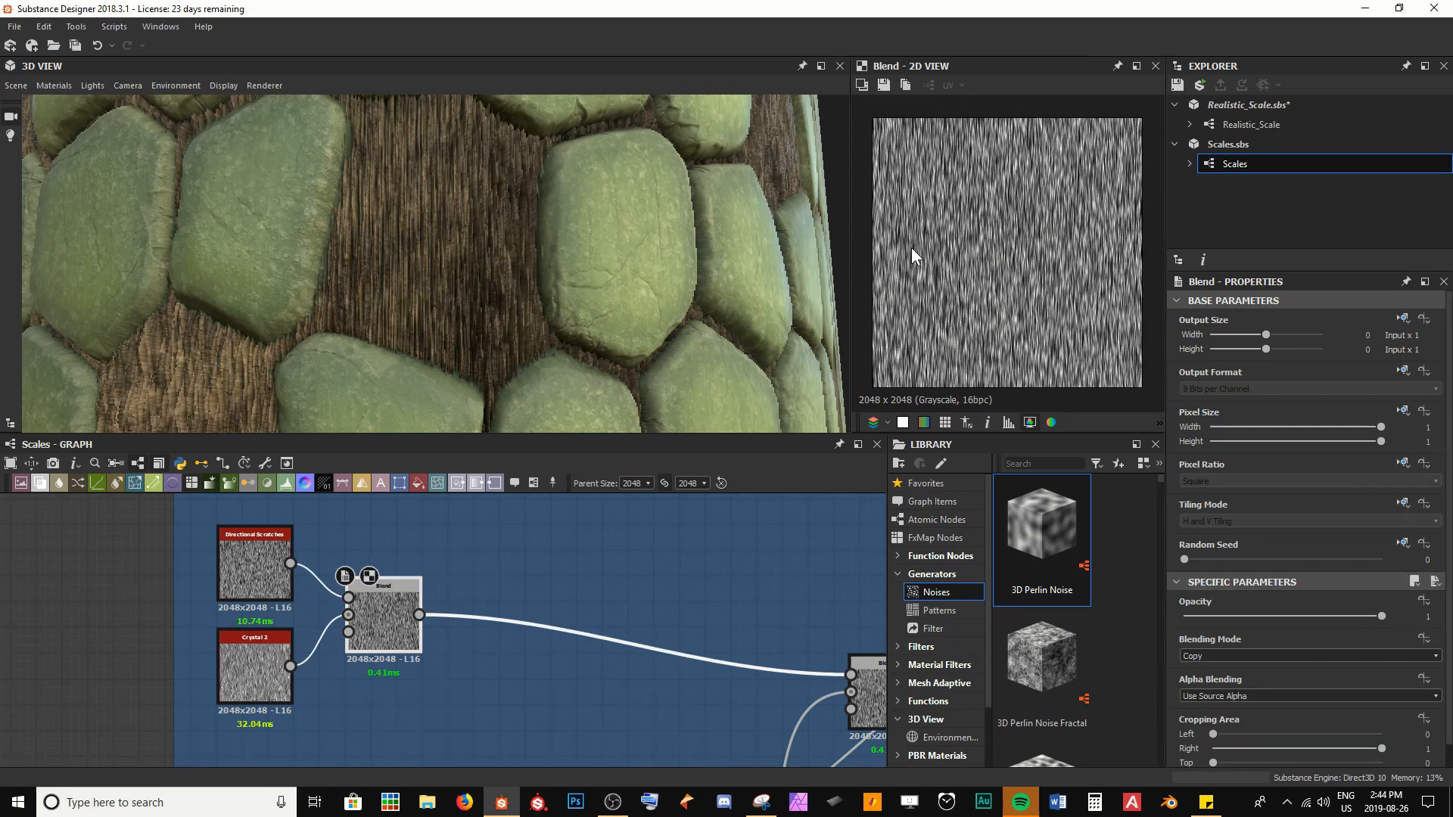
pyautogui.click(1234, 657)
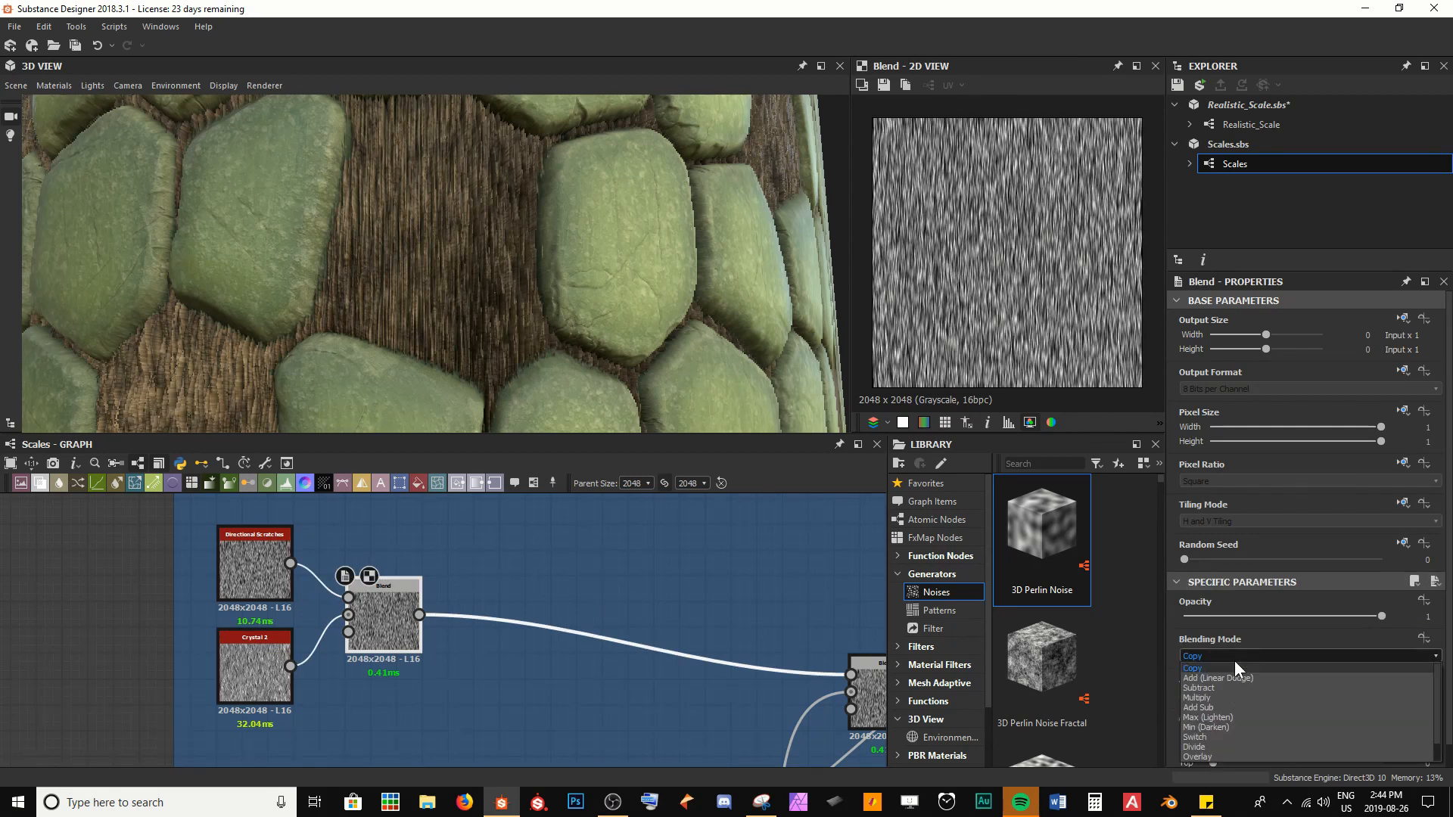
pyautogui.click(1234, 718)
pyautogui.scroll(5, 986, 198)
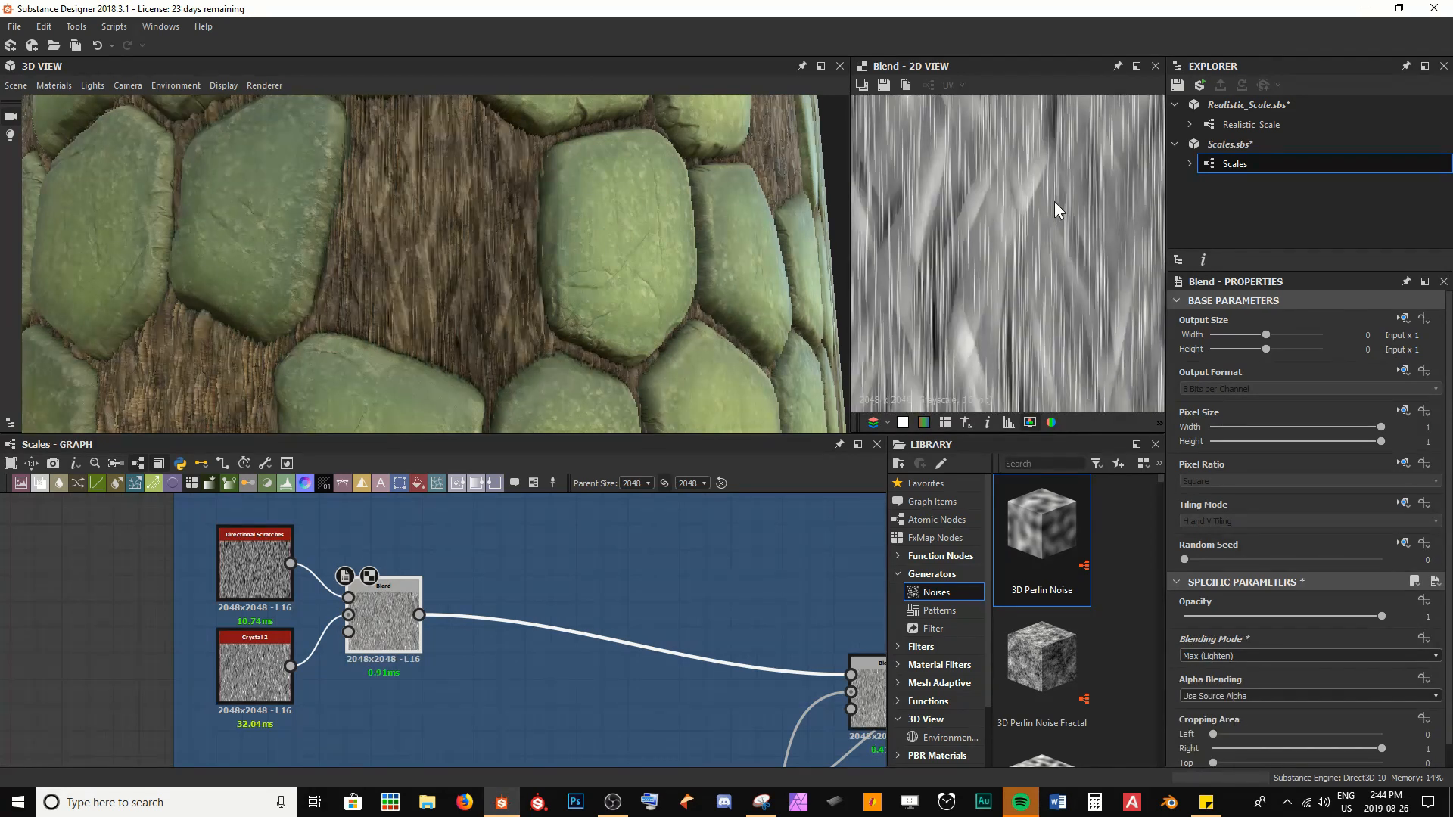
# Set the opacity of the Blend between Directional Scratches and Crystal 2 to 0.34 and check the exposed skin in 3D
pyautogui.moveTo(1055, 201); pyautogui.dragTo(1070, 261, button='middle')
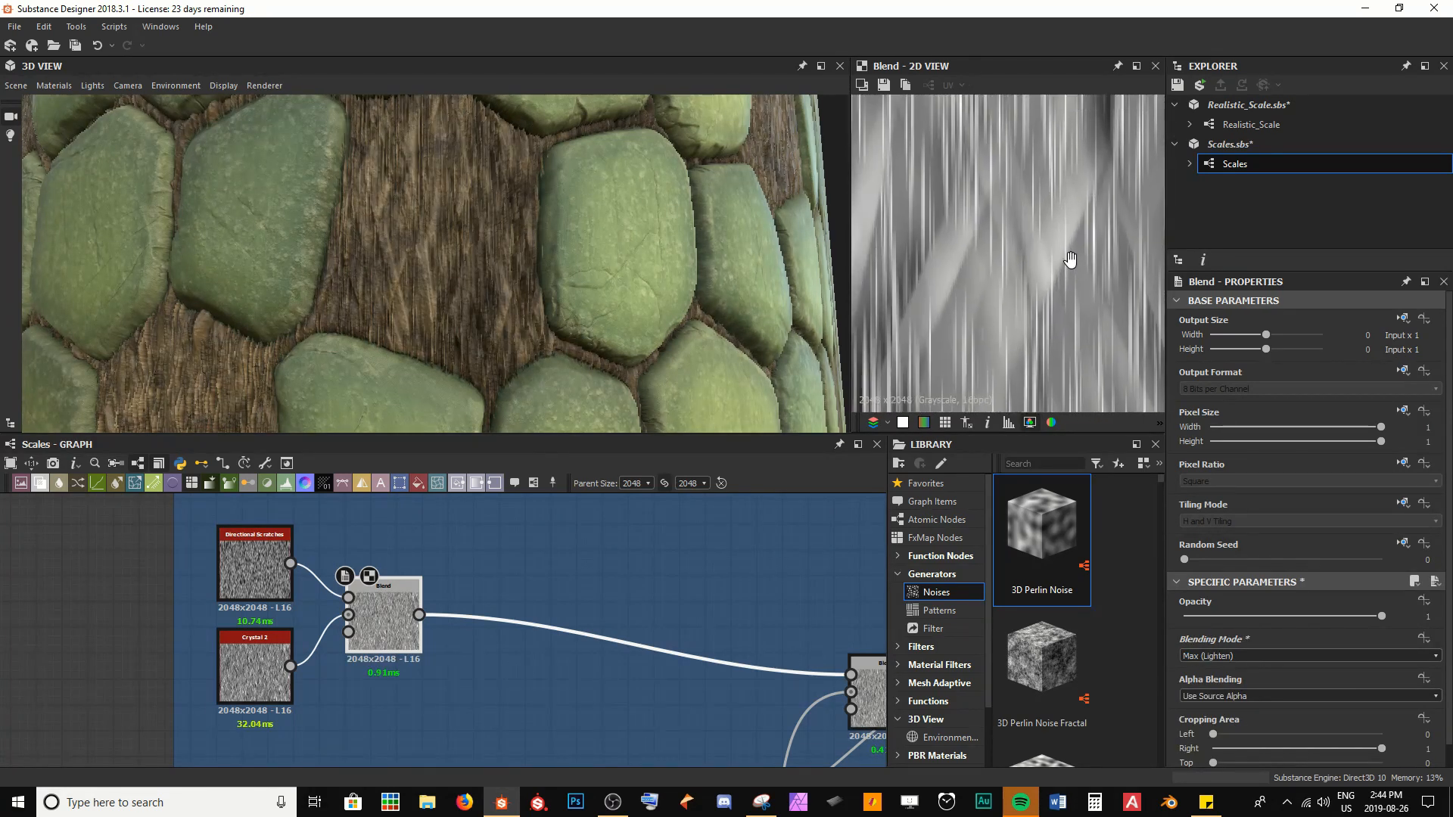
pyautogui.scroll(-3, 1068, 262)
pyautogui.moveTo(976, 150); pyautogui.dragTo(1014, 278, button='middle')
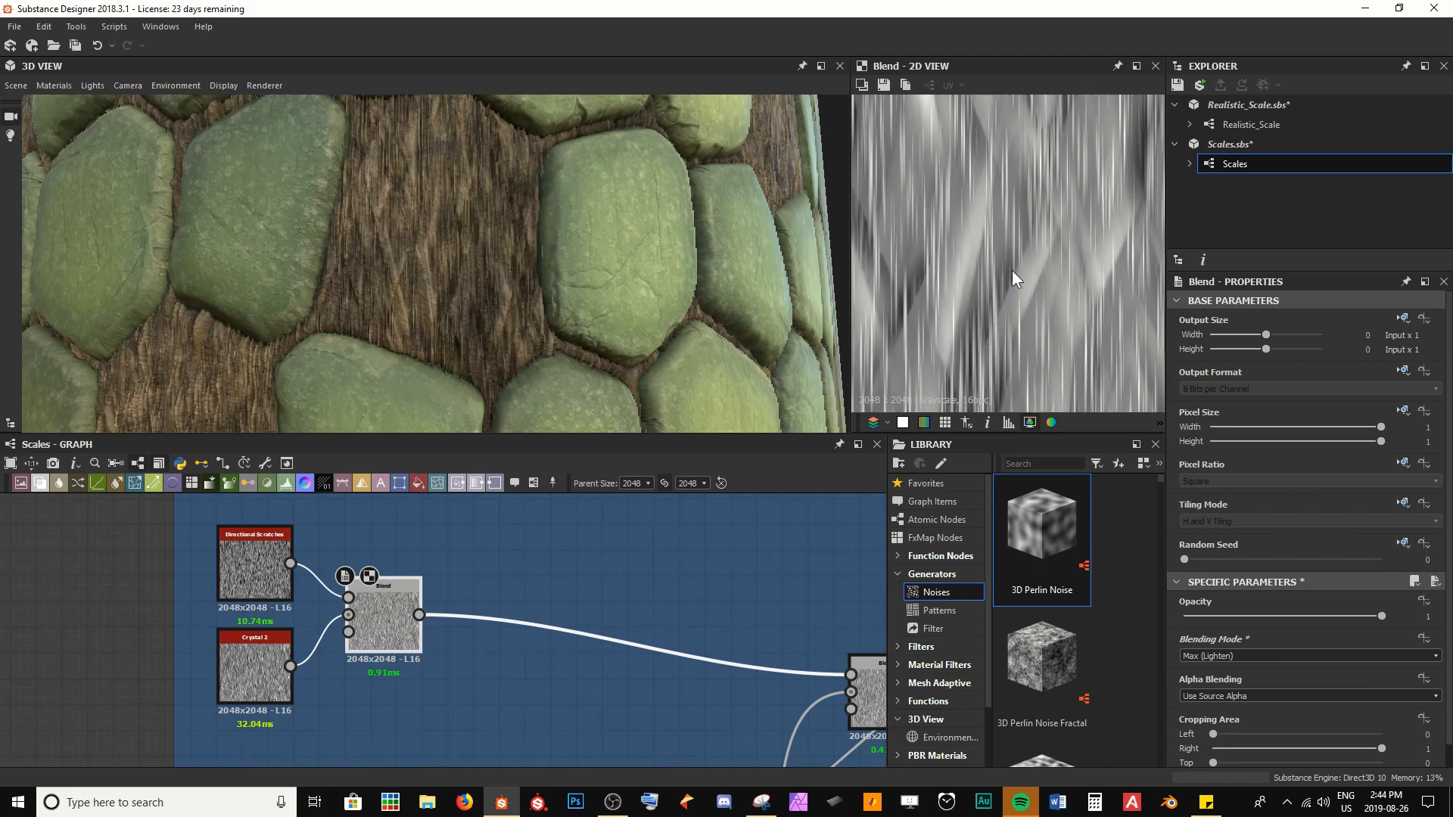
pyautogui.scroll(3, 462, 227)
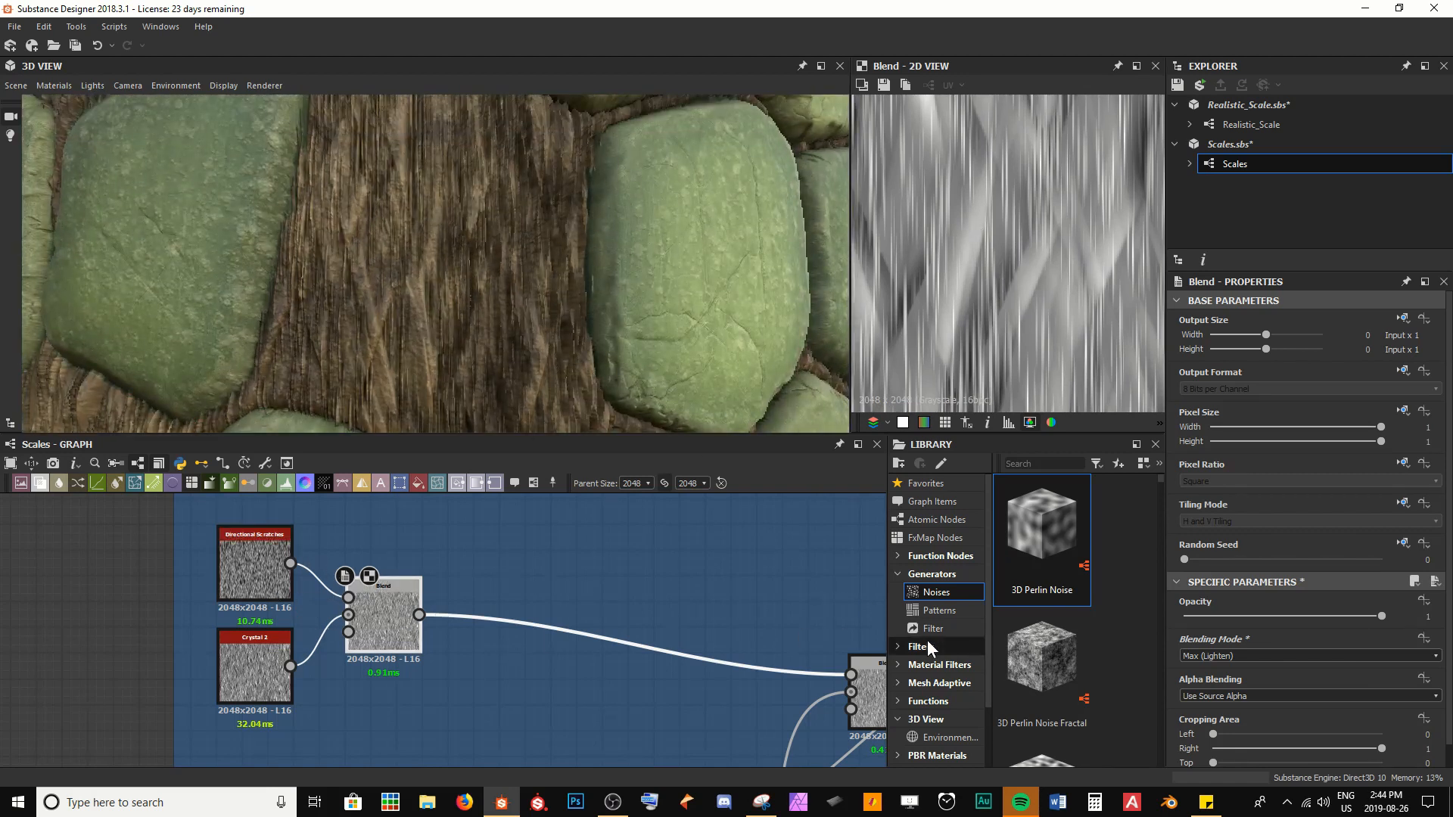
pyautogui.moveTo(1382, 617); pyautogui.dragTo(1251, 610)
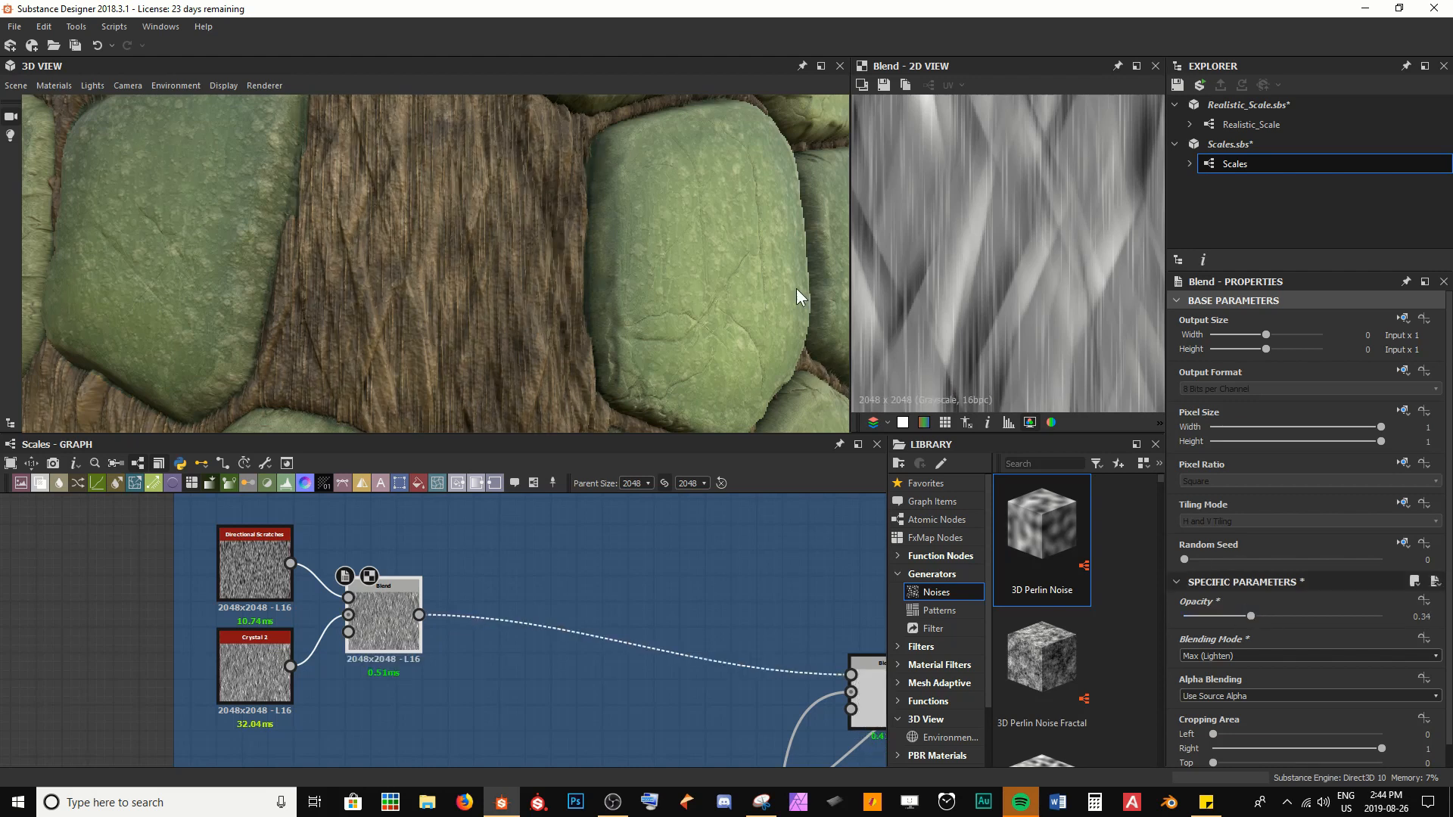
pyautogui.moveTo(796, 289); pyautogui.dragTo(475, 184, button='right')
pyautogui.moveTo(475, 183); pyautogui.dragTo(561, 275)
# Set the Directional Scratches Angle Random to 0.03 and its Scale to 5, and check the exposed skin
pyautogui.click(261, 575)
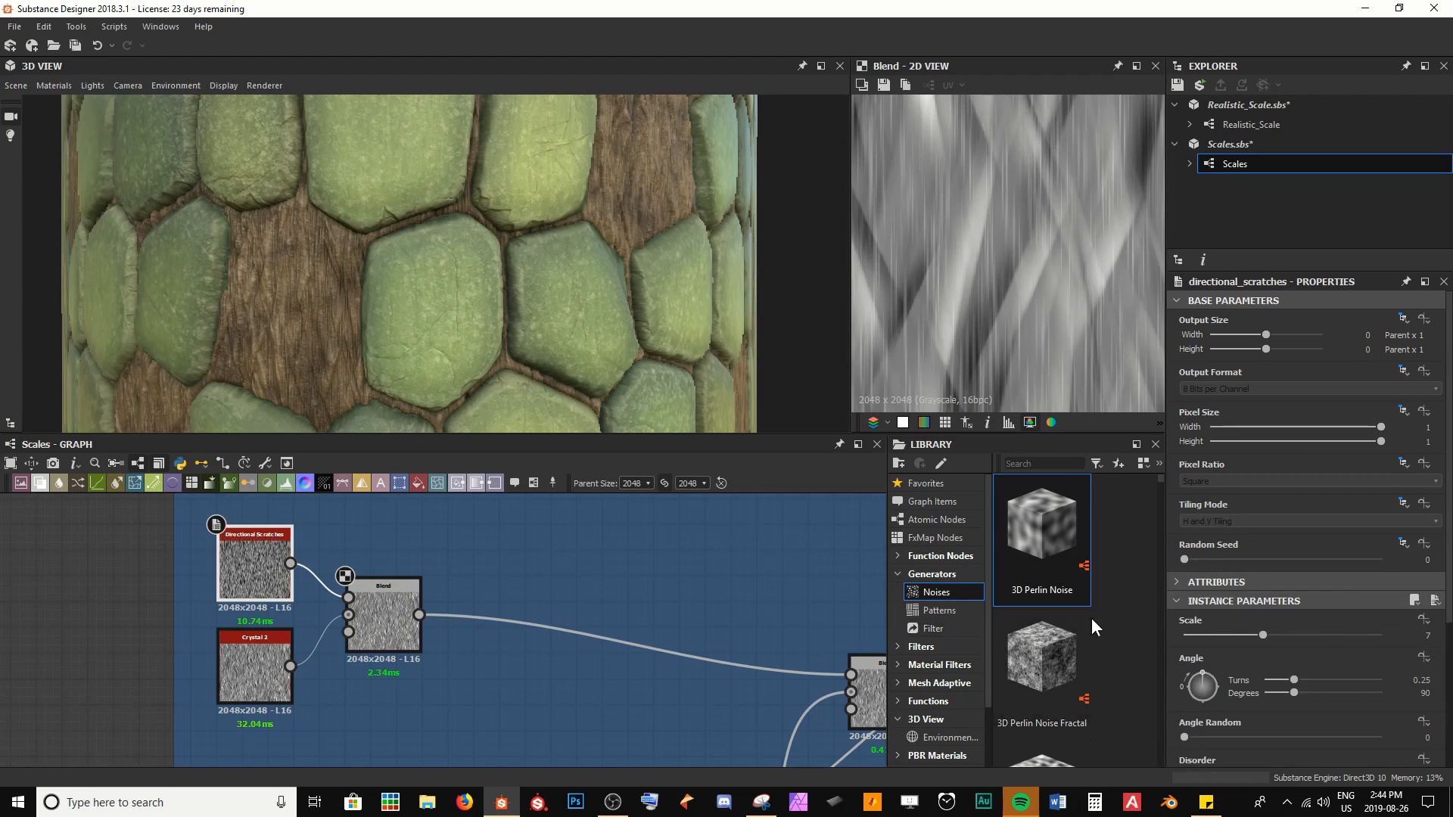
pyautogui.scroll(-3, 1182, 698)
pyautogui.moveTo(1186, 594); pyautogui.dragTo(1188, 595)
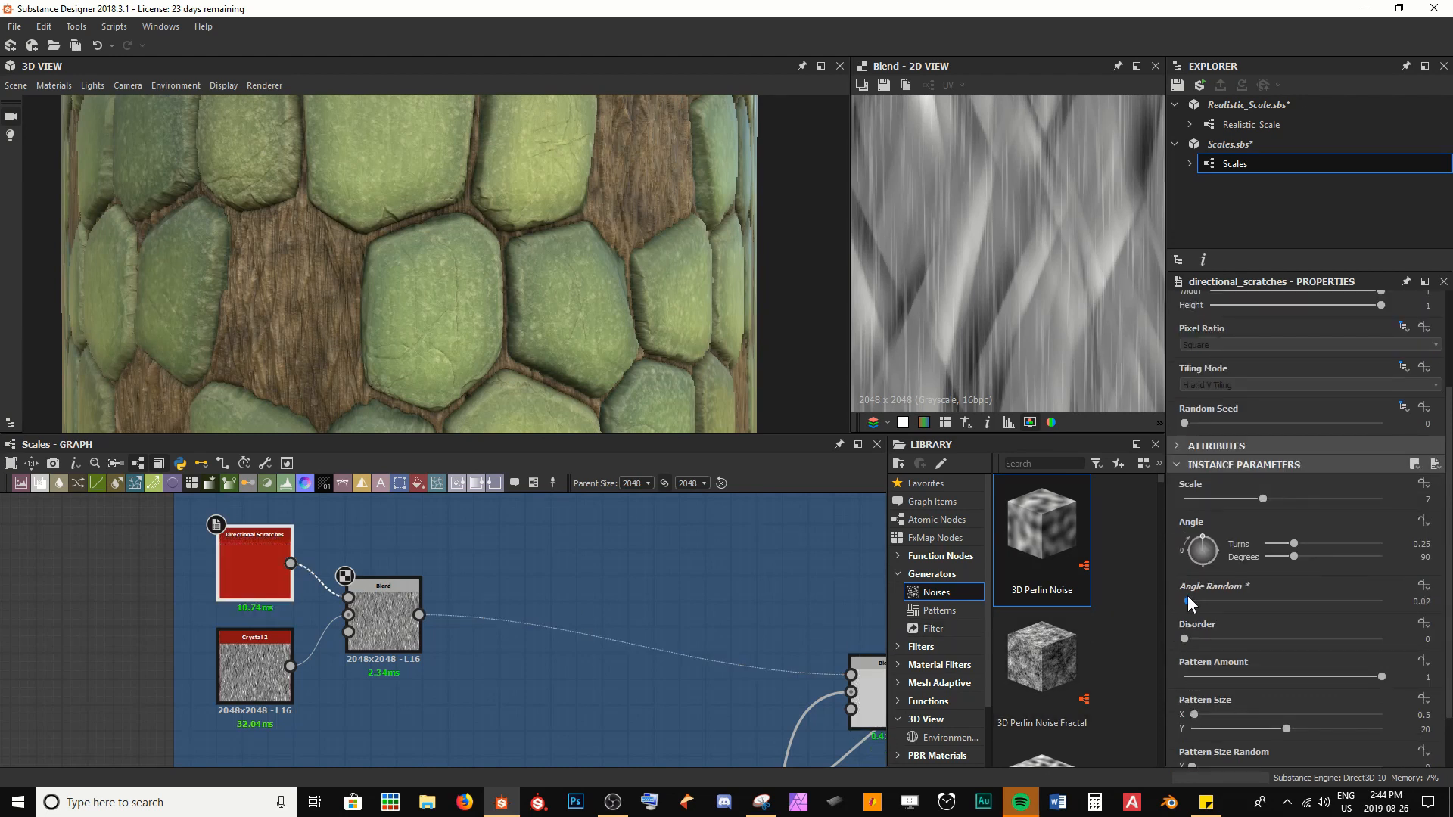
pyautogui.moveTo(1258, 501); pyautogui.dragTo(1242, 502)
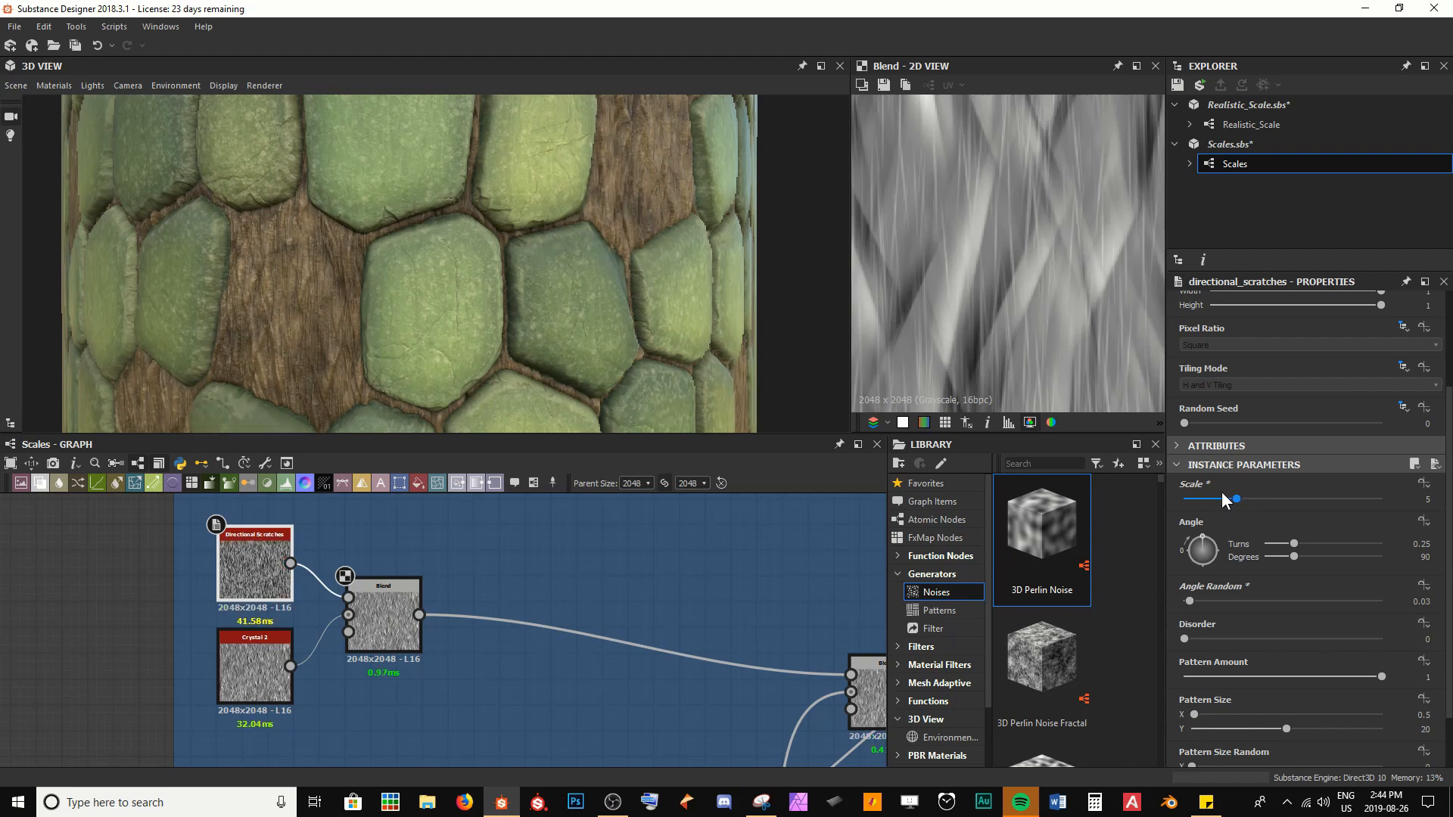
pyautogui.scroll(5, 451, 304)
pyautogui.moveTo(453, 302)
pyautogui.mouseDown()
pyautogui.moveTo(530, 294)
pyautogui.moveTo(492, 285)
pyautogui.moveTo(541, 266)
pyautogui.moveTo(477, 275)
pyautogui.moveTo(480, 306)
pyautogui.mouseUp()
pyautogui.scroll(-5, 493, 280)
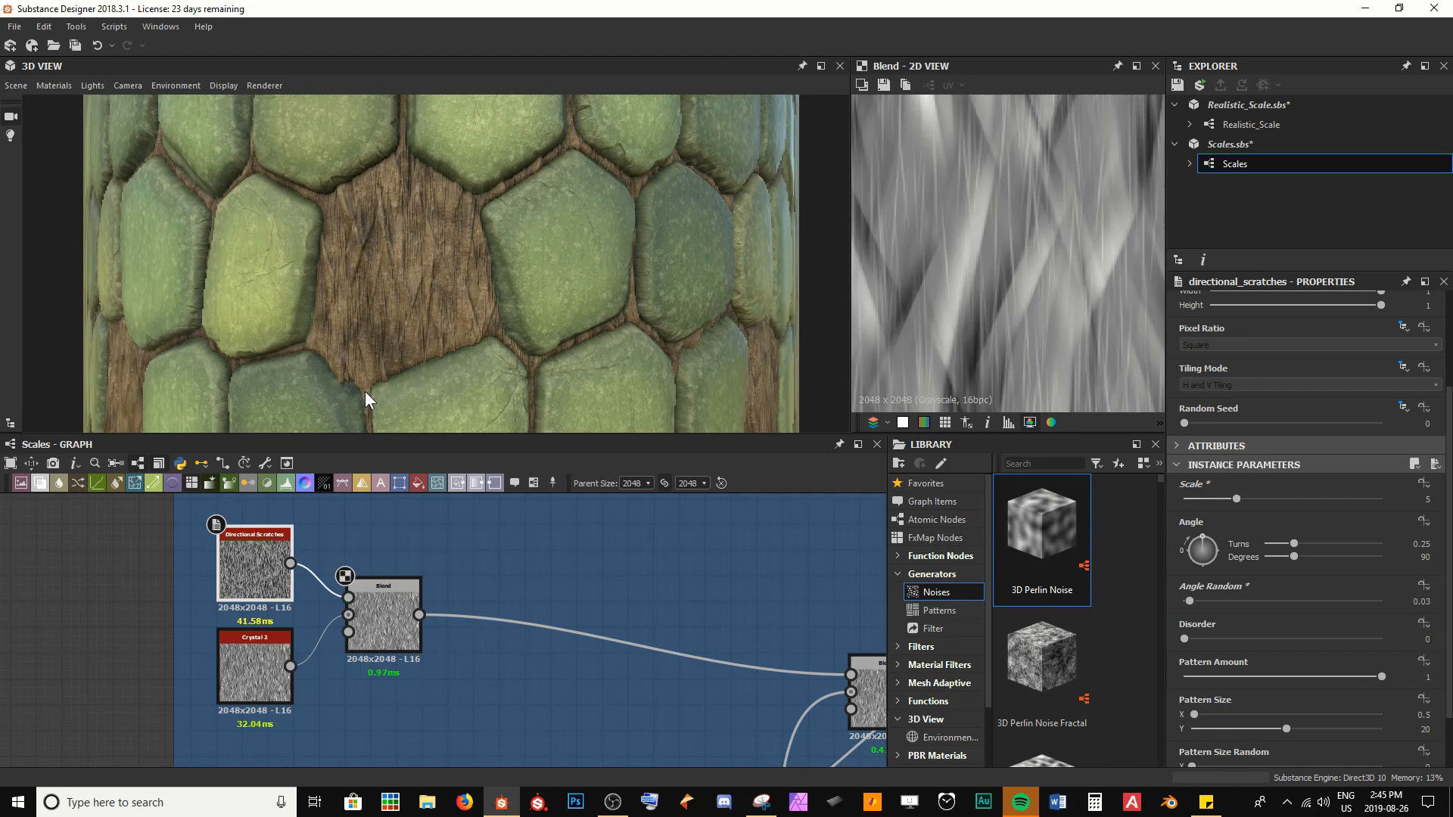
# Insert a Directional Warp node after the Directional Scratches and Crystal 2 Blend and save the package
pyautogui.click(398, 629)
pyautogui.press('space')
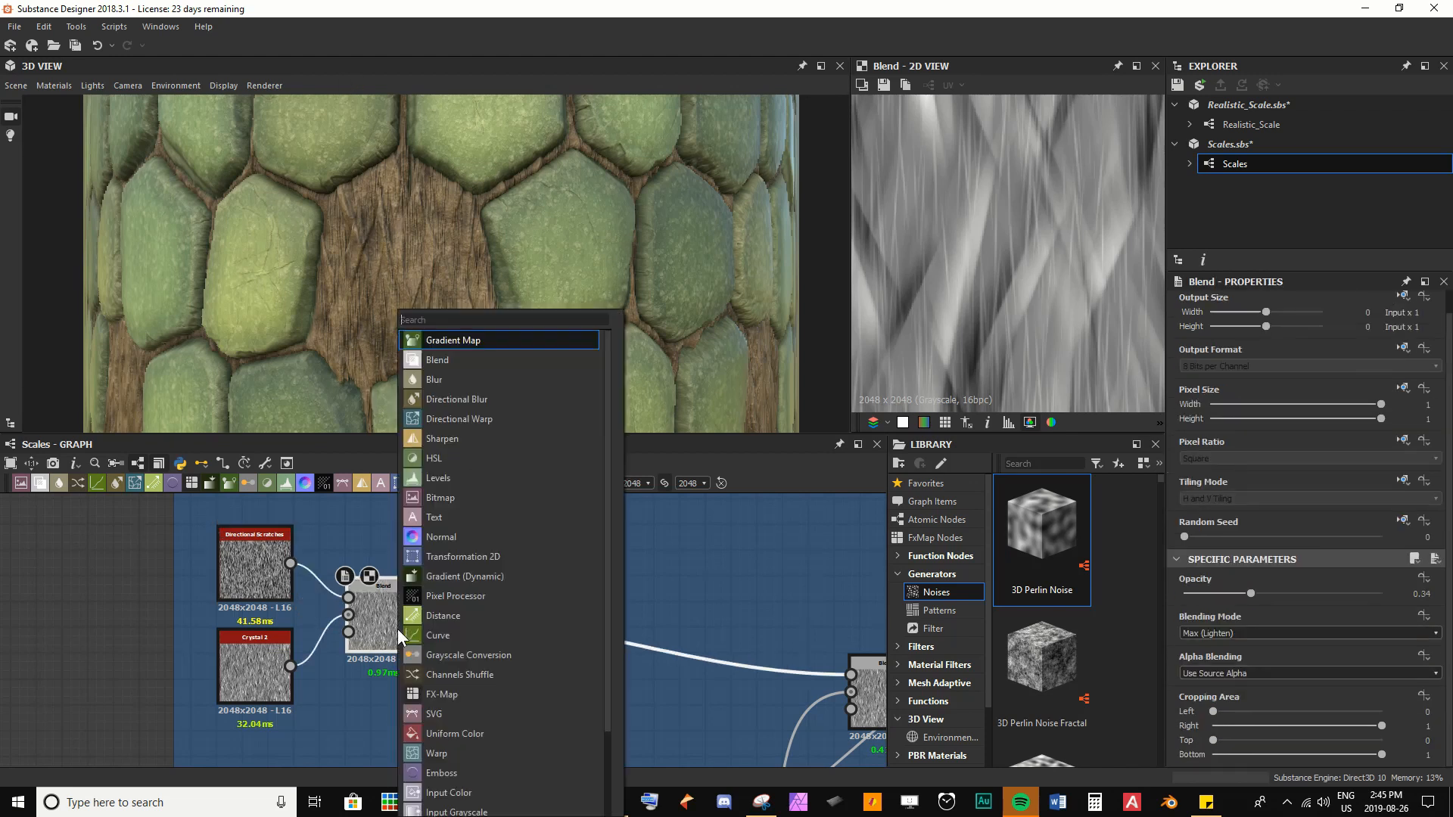
pyautogui.write('dire')
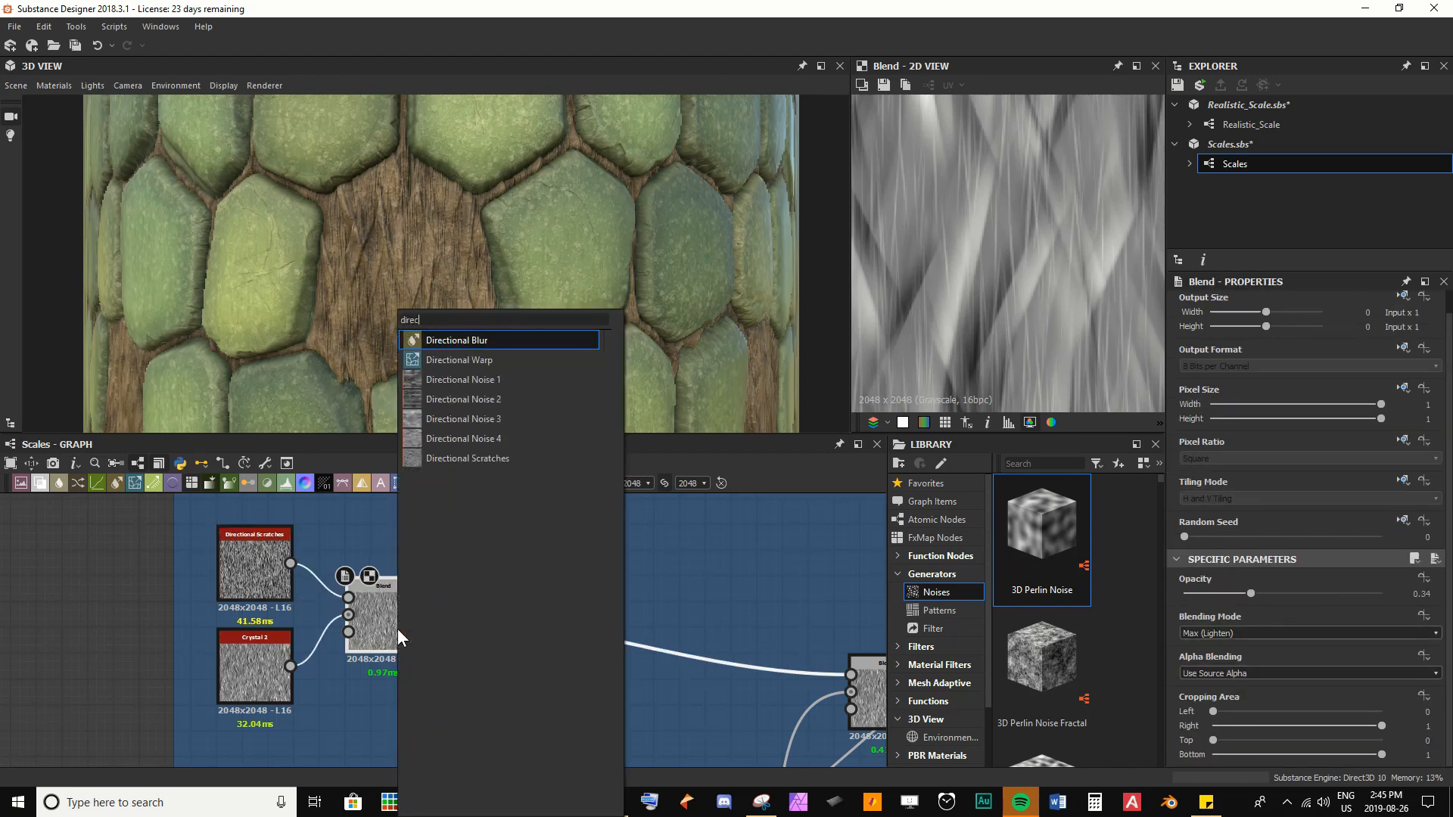
pyautogui.write('c')
pyautogui.press('Down')
pyautogui.press('Return')
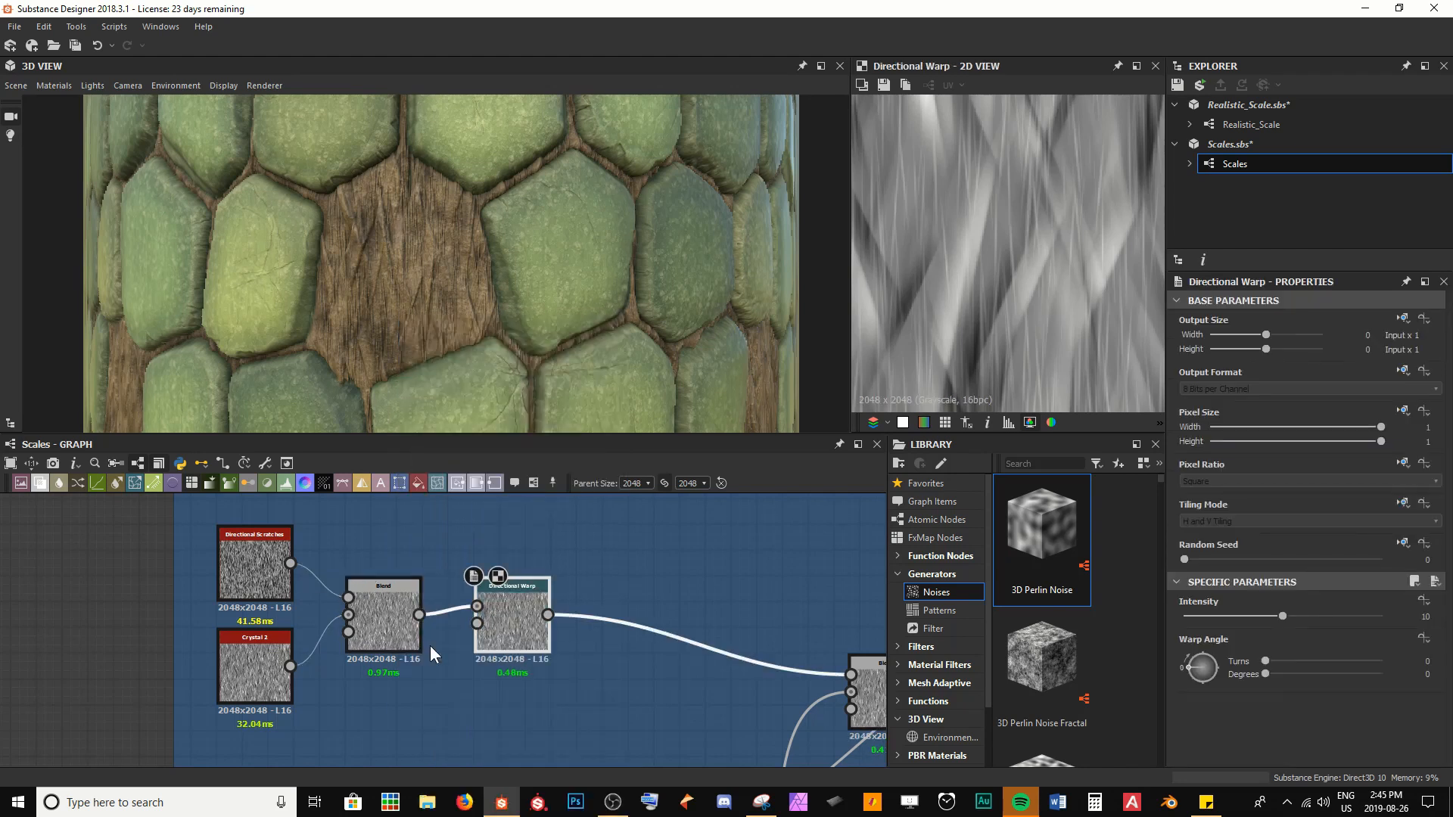
pyautogui.click(560, 697)
pyautogui.hotkey('ctrl', 's')
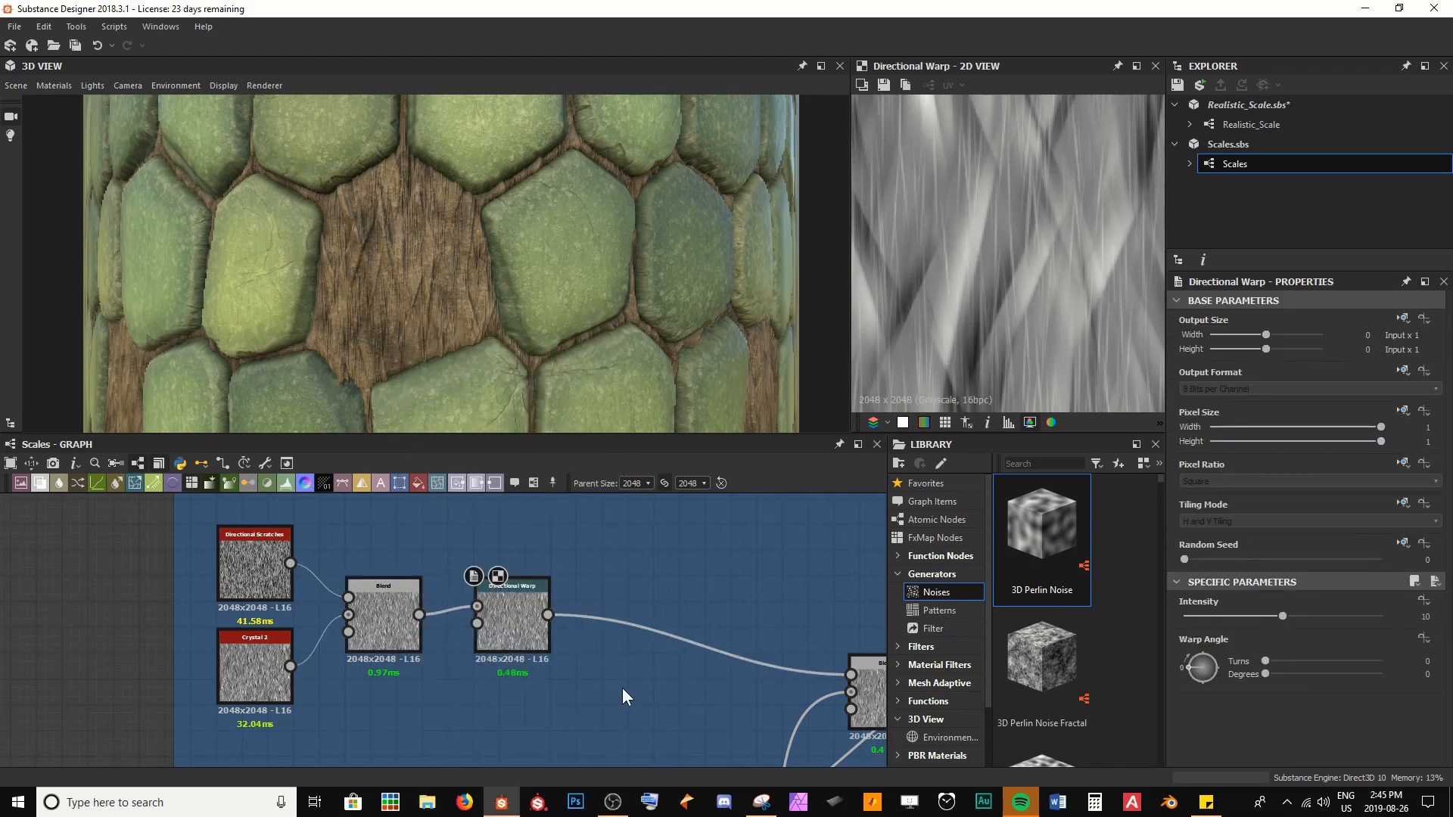
# Examine the Histogram Scan mask of the removed scales in Scales Geo and compare it with the 3D model
pyautogui.click(522, 640)
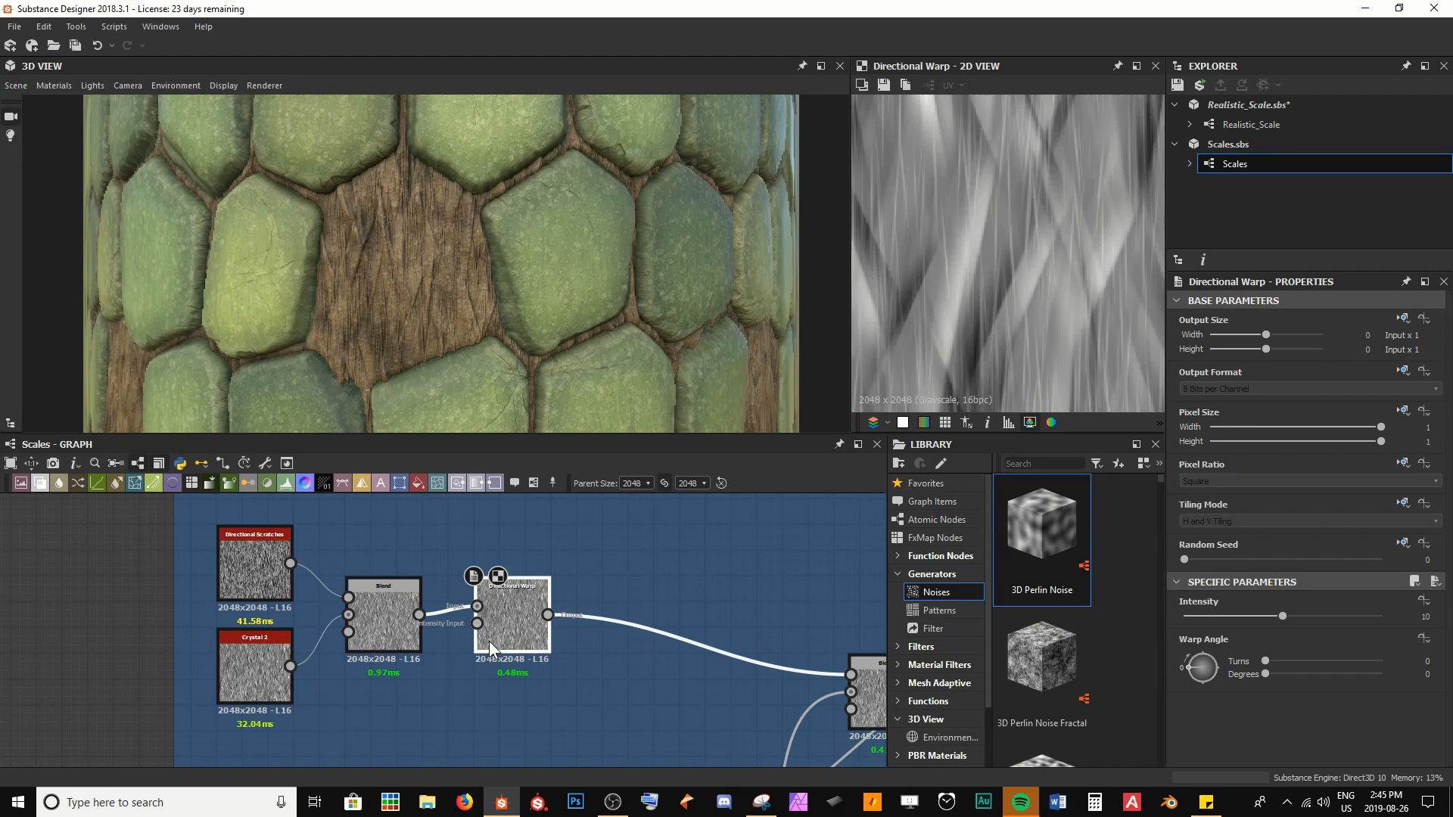
pyautogui.scroll(-4, 489, 642)
pyautogui.moveTo(202, 600); pyautogui.dragTo(842, 691, button='middle')
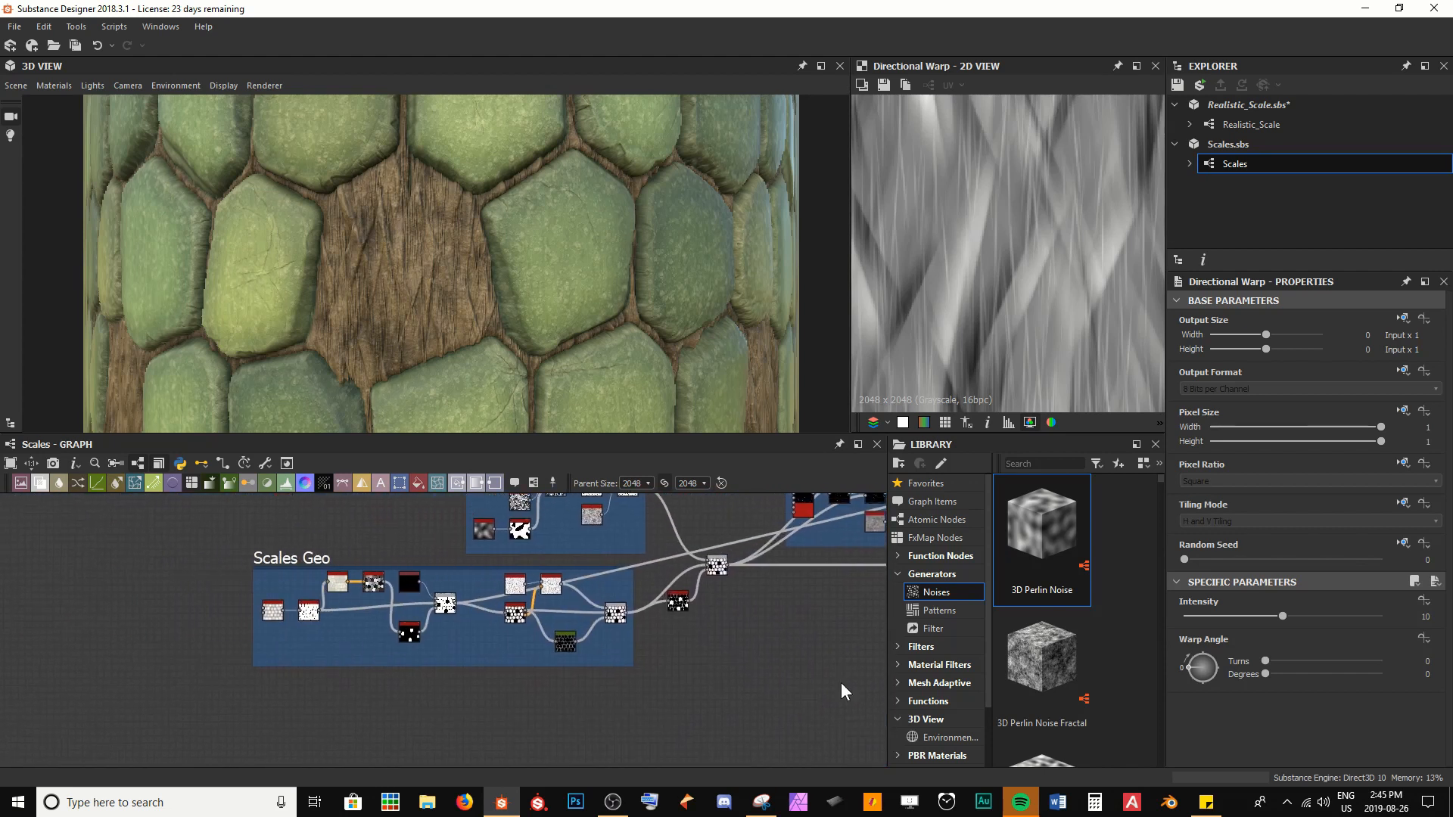
pyautogui.scroll(5, 458, 645)
pyautogui.doubleClick(278, 598)
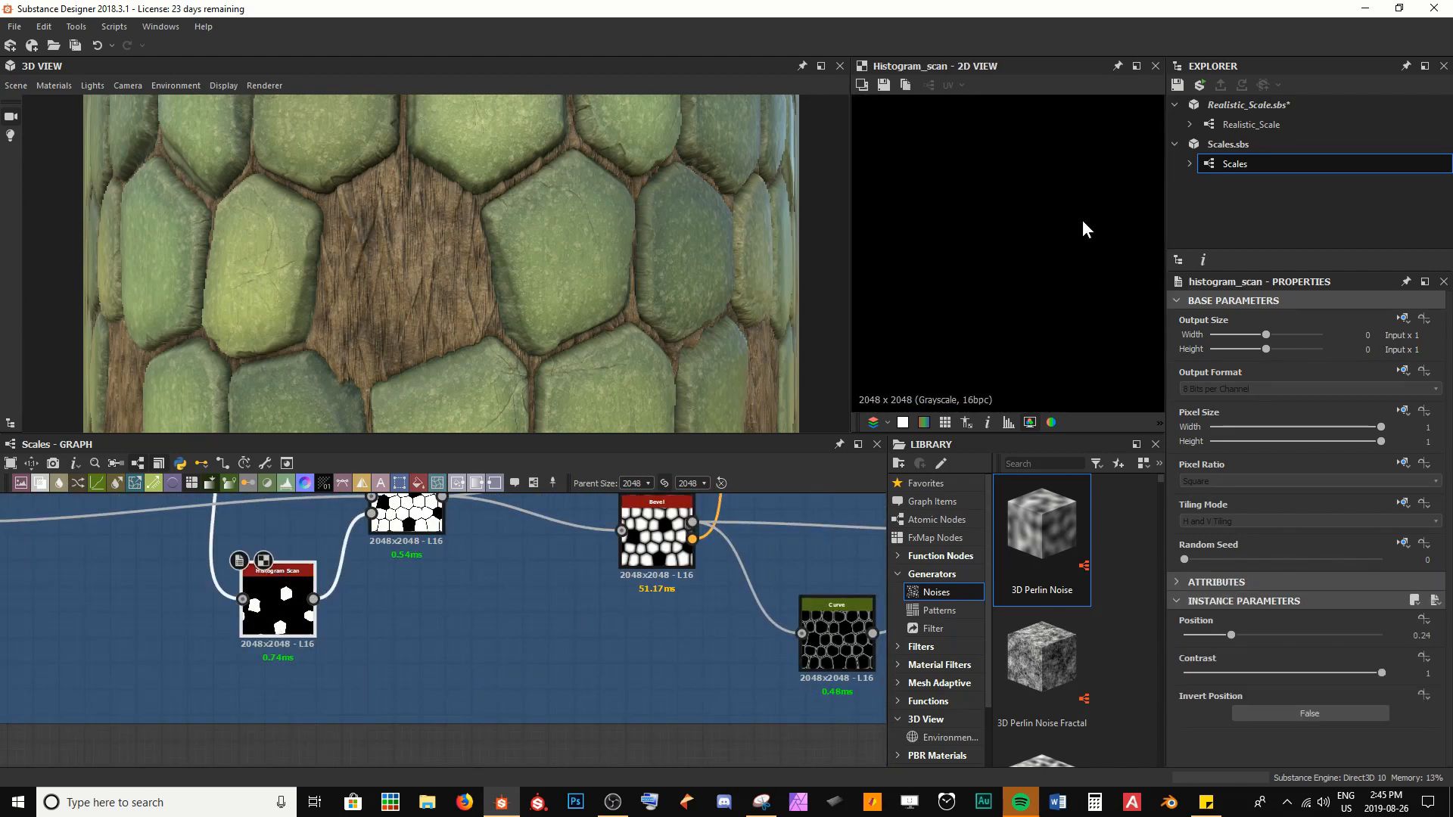
pyautogui.moveTo(1035, 303); pyautogui.dragTo(982, 209, button='middle')
pyautogui.scroll(-3, 981, 209)
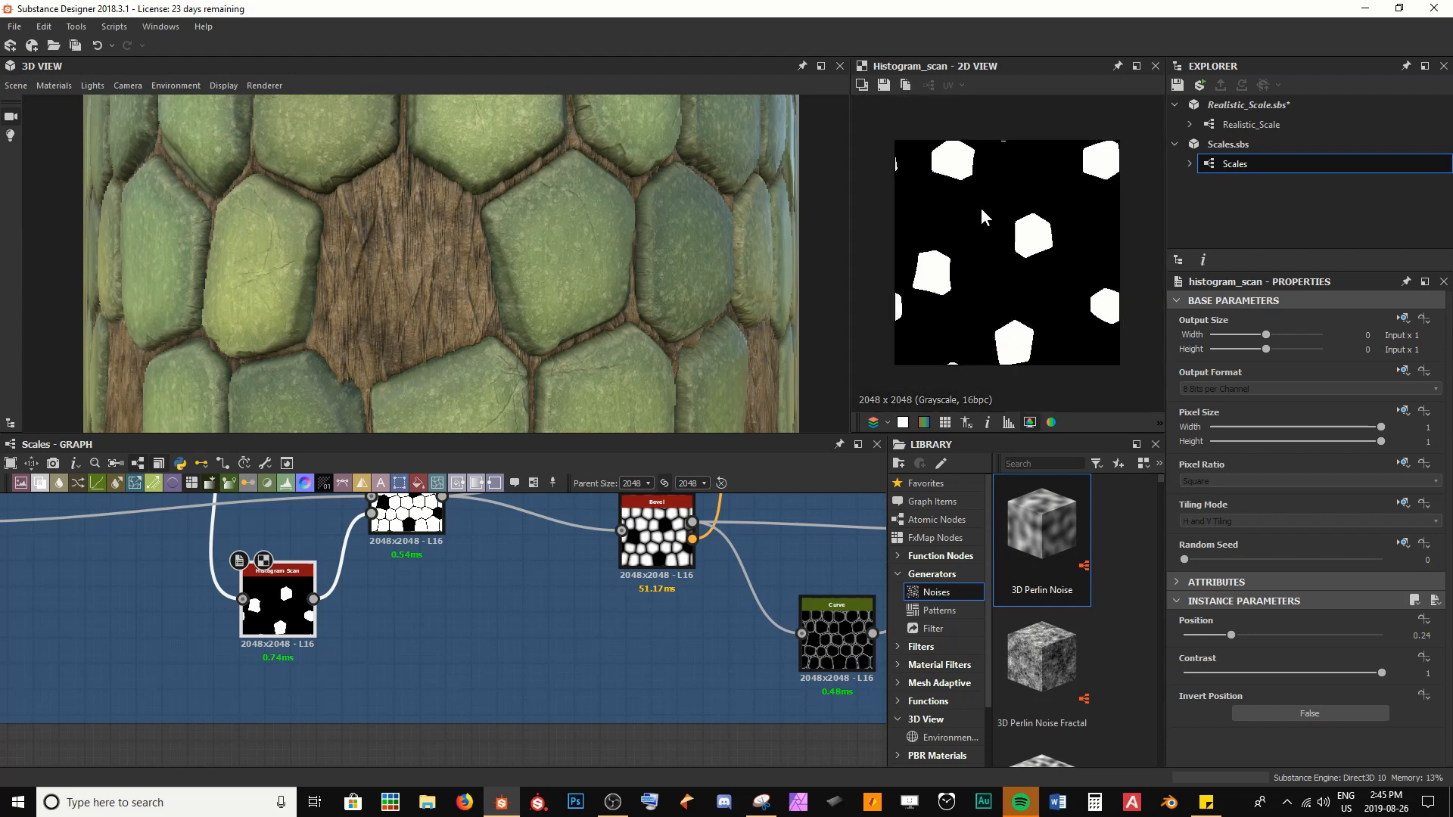
pyautogui.scroll(2, 1035, 232)
pyautogui.scroll(-5, 499, 310)
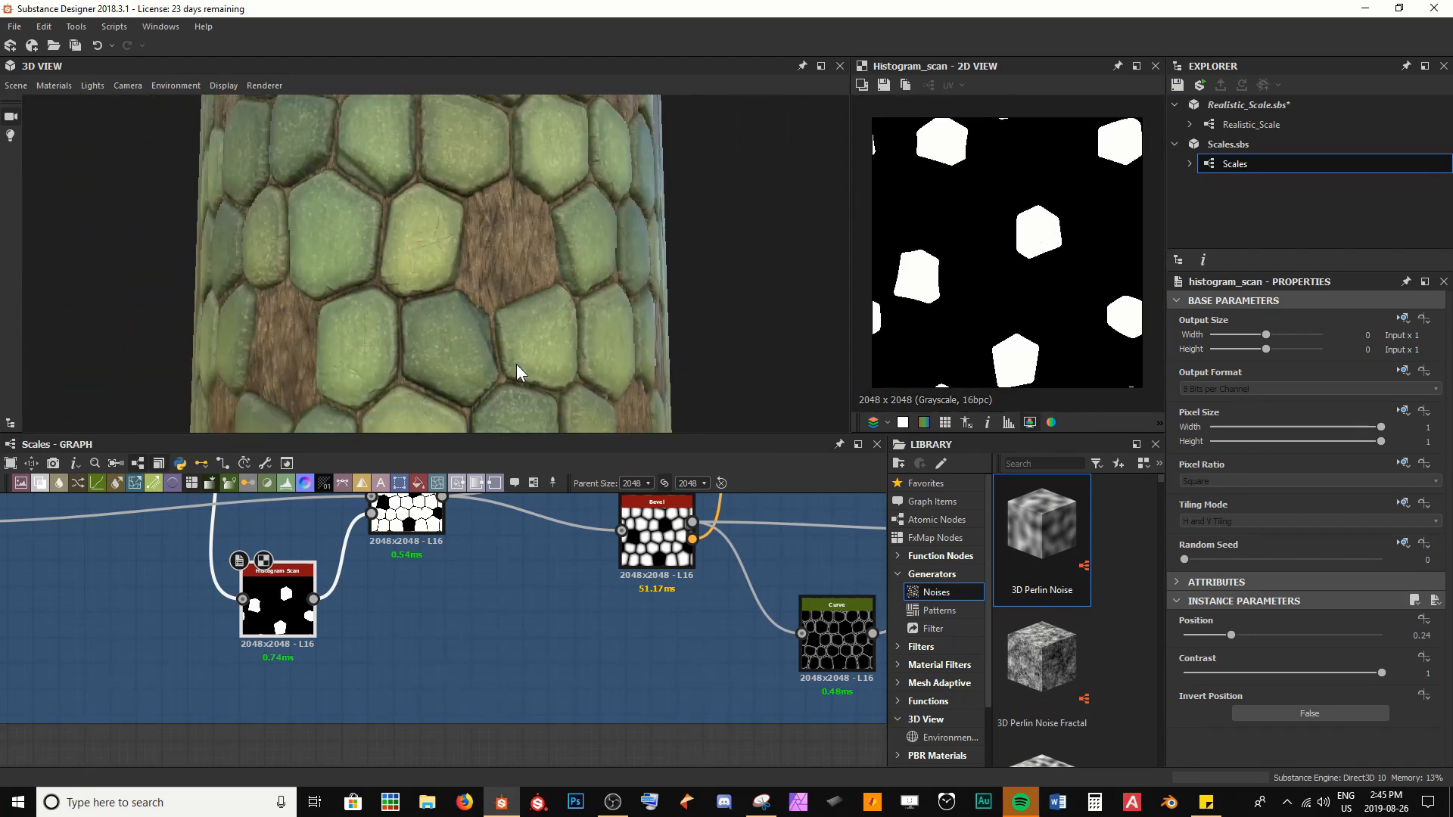
pyautogui.moveTo(517, 366); pyautogui.dragTo(419, 399)
pyautogui.moveTo(447, 173); pyautogui.dragTo(473, 220)
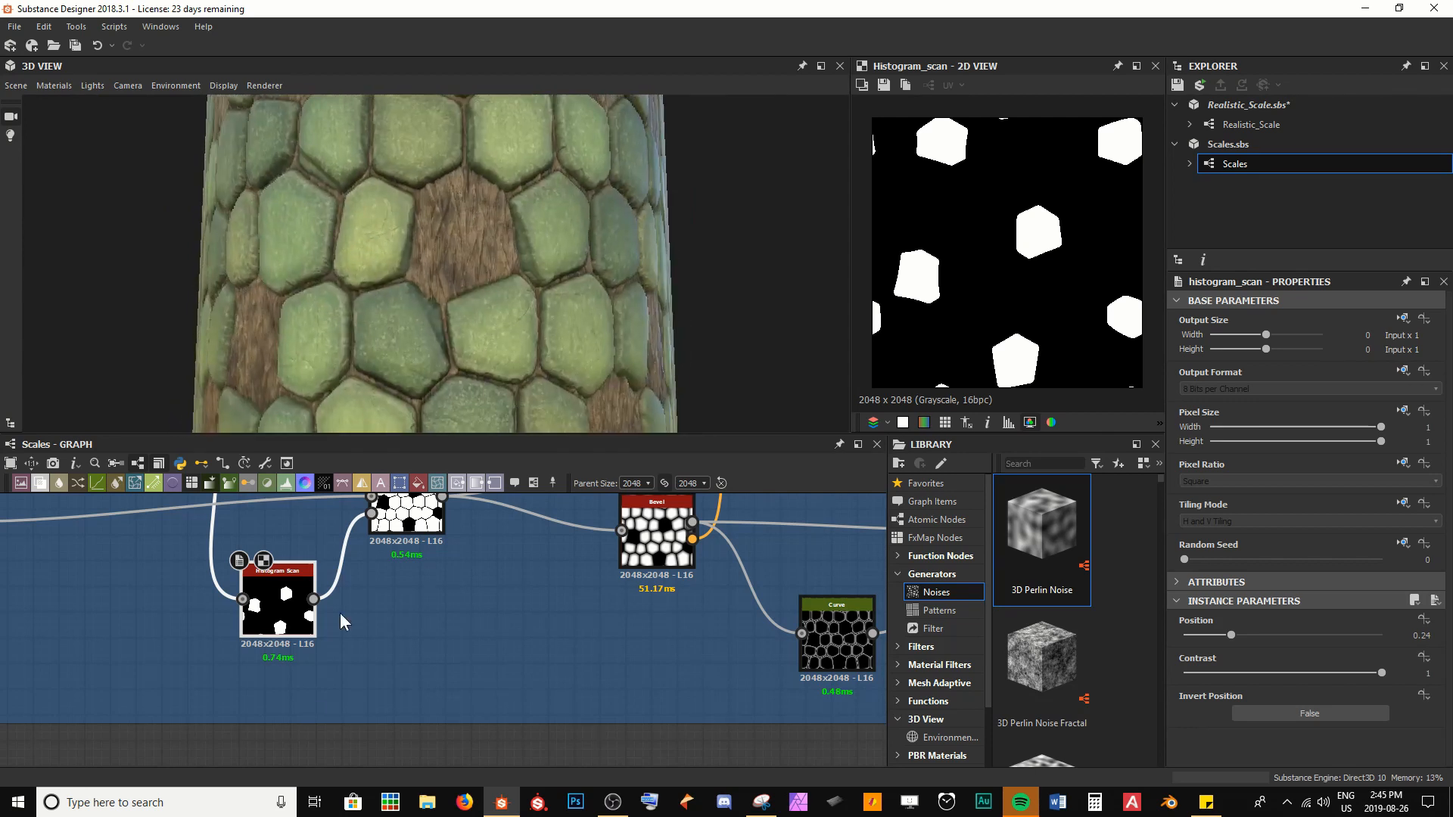
# Add a Blur HQ Grayscale node beside the Histogram Scan in Scales Geo and feed it with the Histogram Scan output
pyautogui.scroll(3, 305, 723)
pyautogui.moveTo(369, 606); pyautogui.dragTo(324, 716, button='middle')
pyautogui.click(386, 700)
pyautogui.press('space')
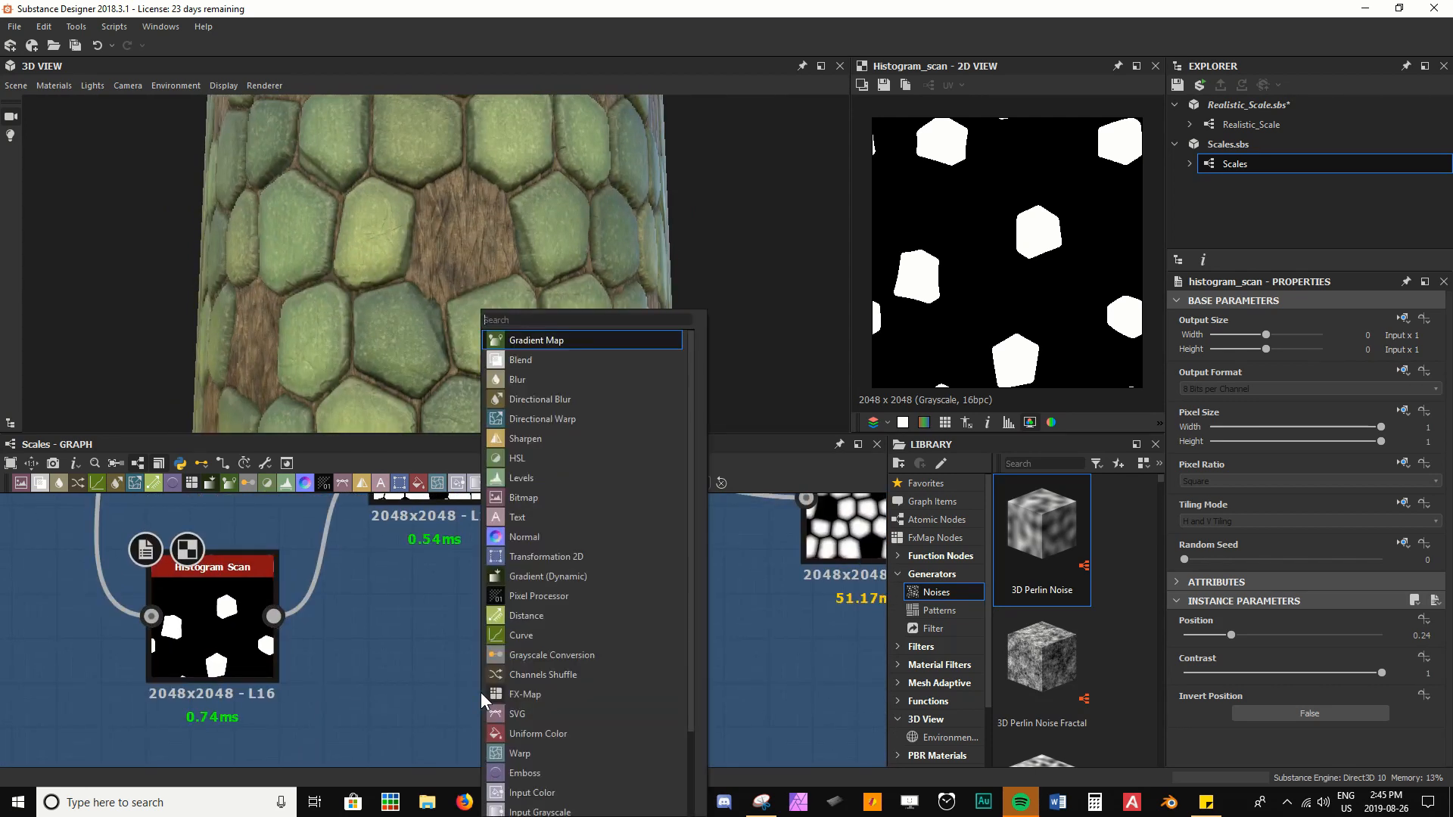
pyautogui.write('blu')
pyautogui.press('Down')
pyautogui.press('Down')
pyautogui.press('Down')
pyautogui.press('Down')
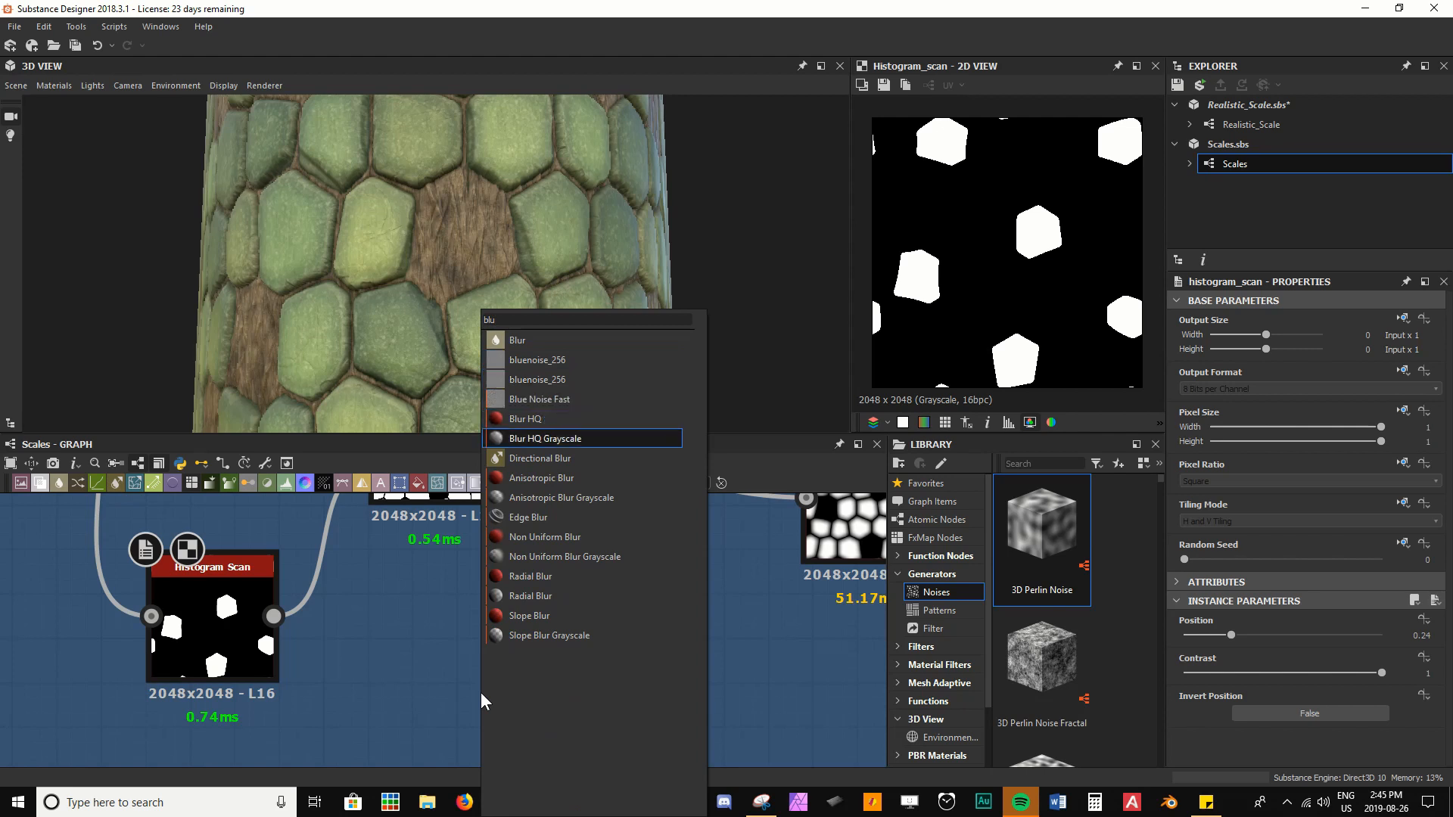
pyautogui.press('Return')
pyautogui.moveTo(480, 691); pyautogui.dragTo(526, 596)
pyautogui.moveTo(274, 616); pyautogui.dragTo(462, 616)
# Move the Blur HQ Grayscale node into the Skin section and connect it to the Directional Warp's Intensity Input
pyautogui.scroll(-5, 712, 679)
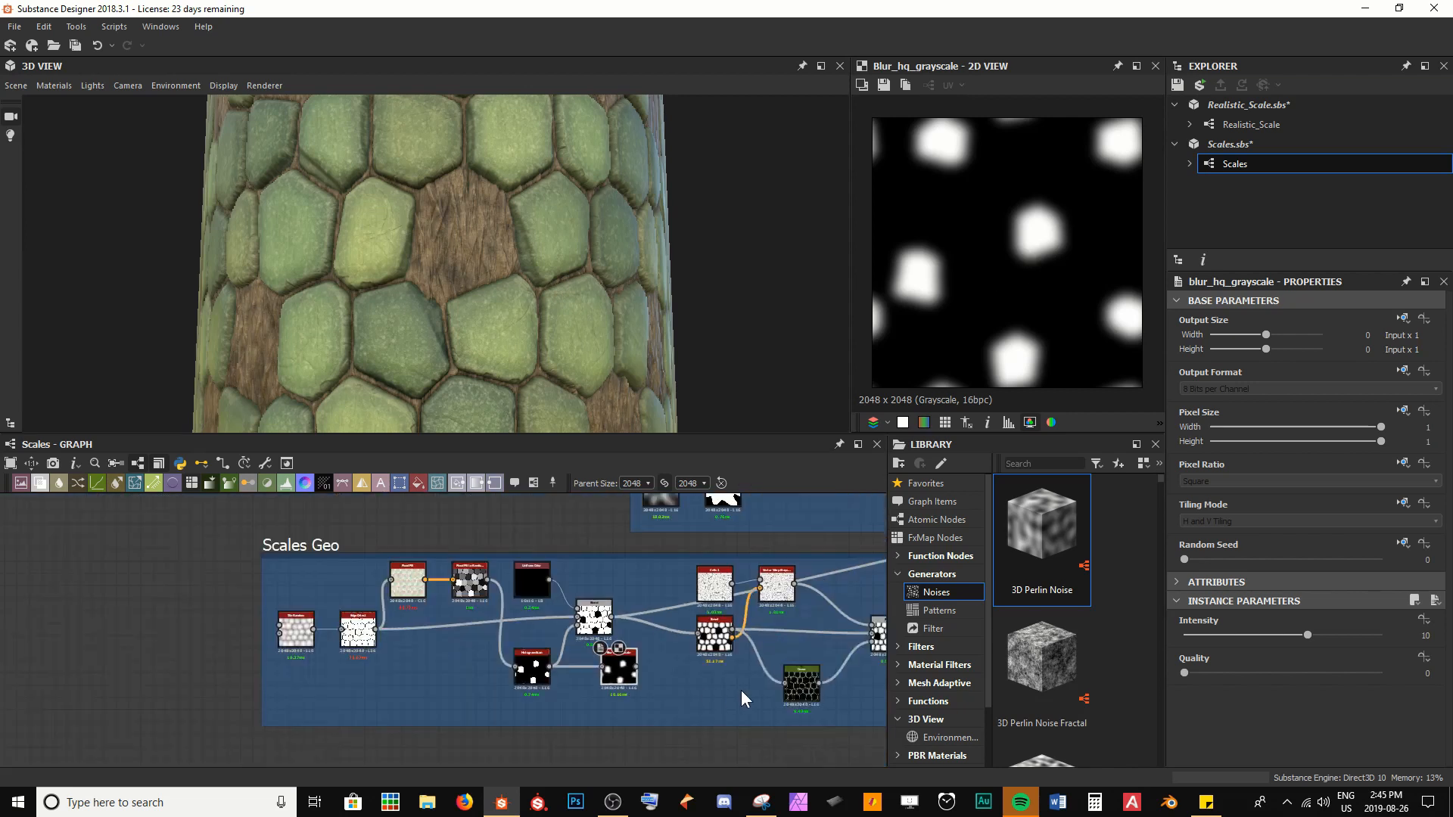
pyautogui.moveTo(742, 691); pyautogui.dragTo(354, 642, button='middle')
pyautogui.scroll(-4, 354, 642)
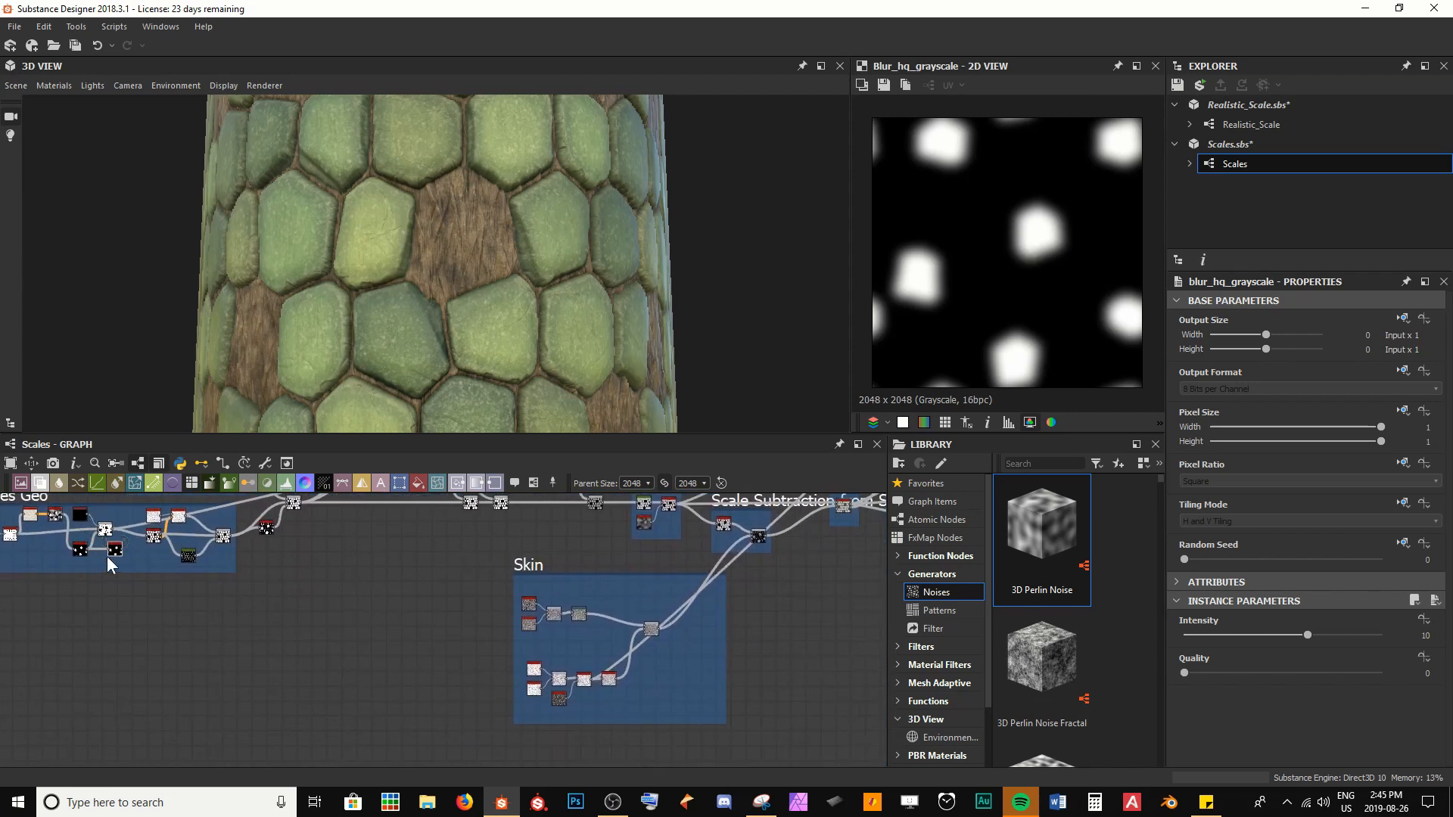
pyautogui.scroll(4, 544, 621)
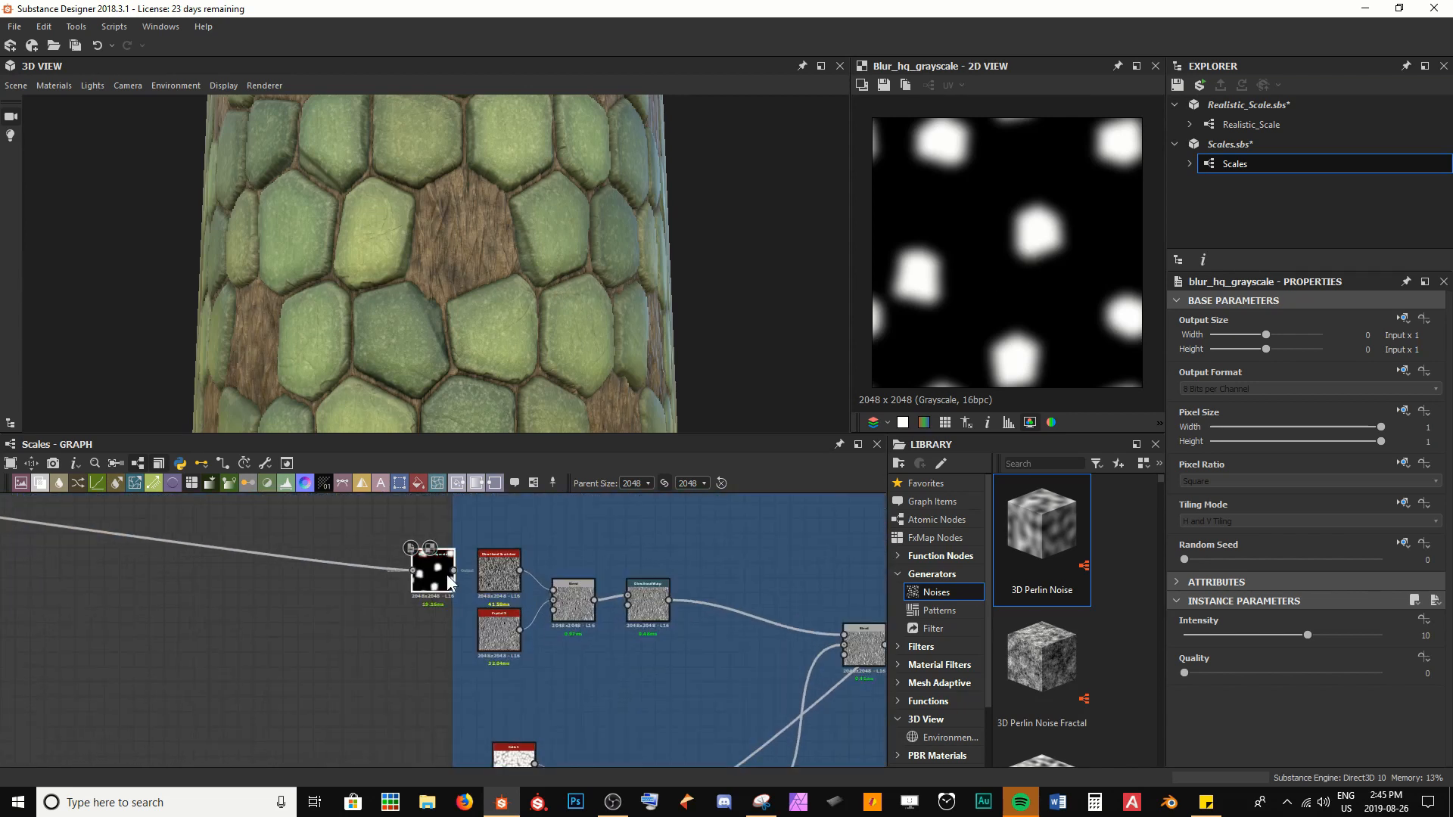
pyautogui.moveTo(510, 684); pyautogui.dragTo(567, 652)
pyautogui.scroll(4, 633, 666)
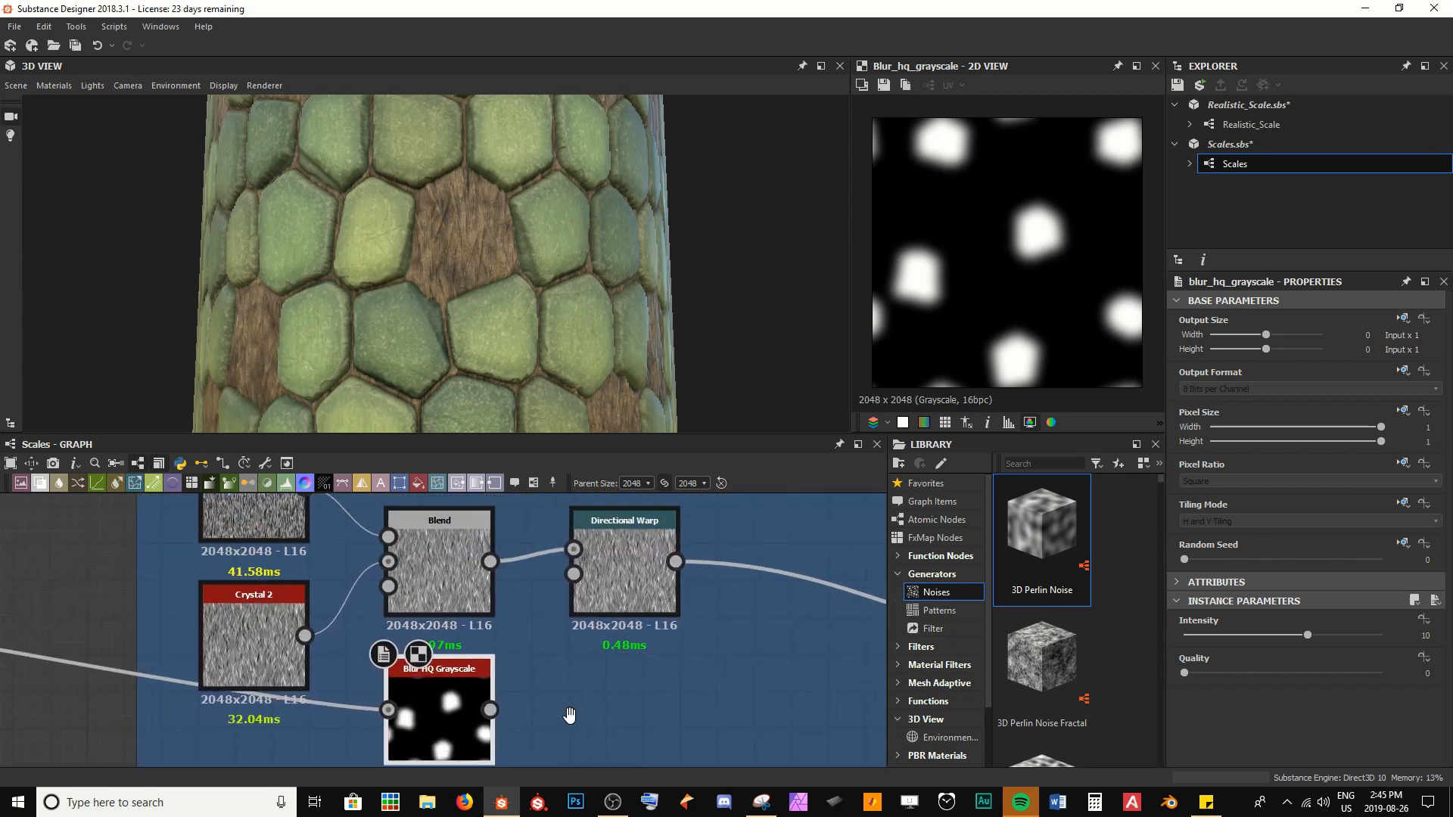
pyautogui.moveTo(477, 736); pyautogui.dragTo(564, 602)
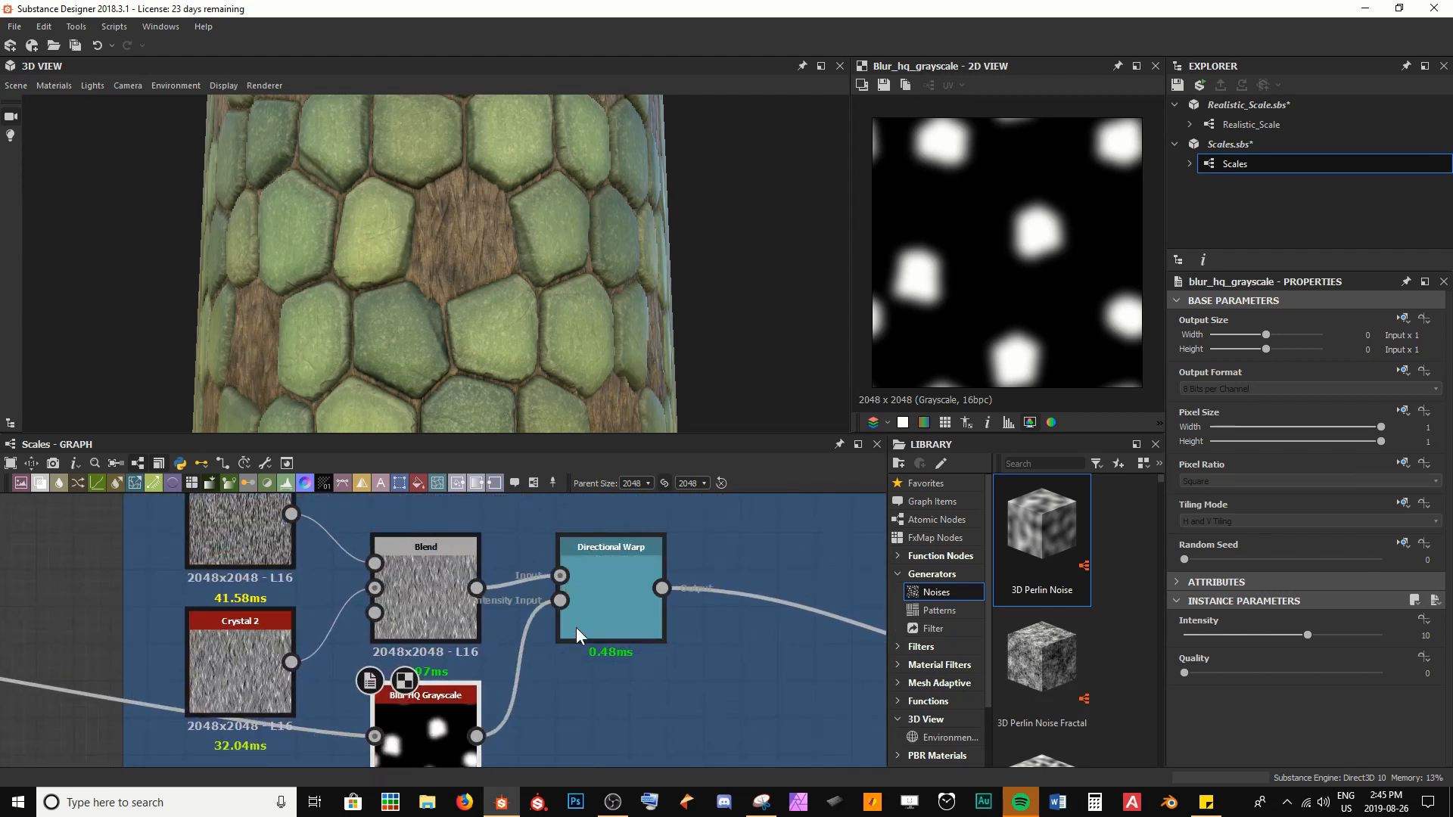
# Preview the Directional Warp output, inspect the warped skin on the model and save the package
pyautogui.click(594, 581)
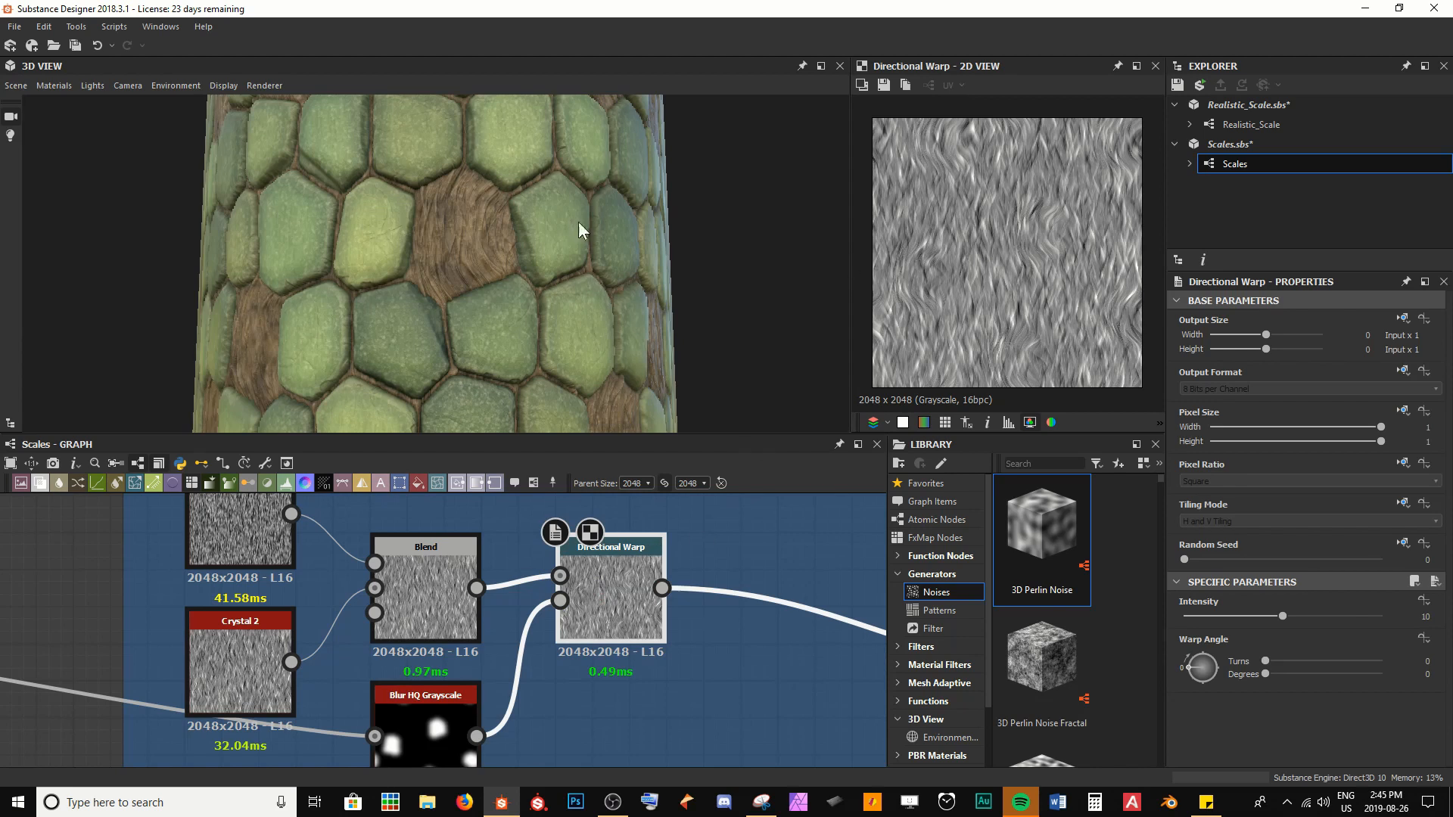
pyautogui.scroll(3, 535, 251)
pyautogui.scroll(3, 574, 280)
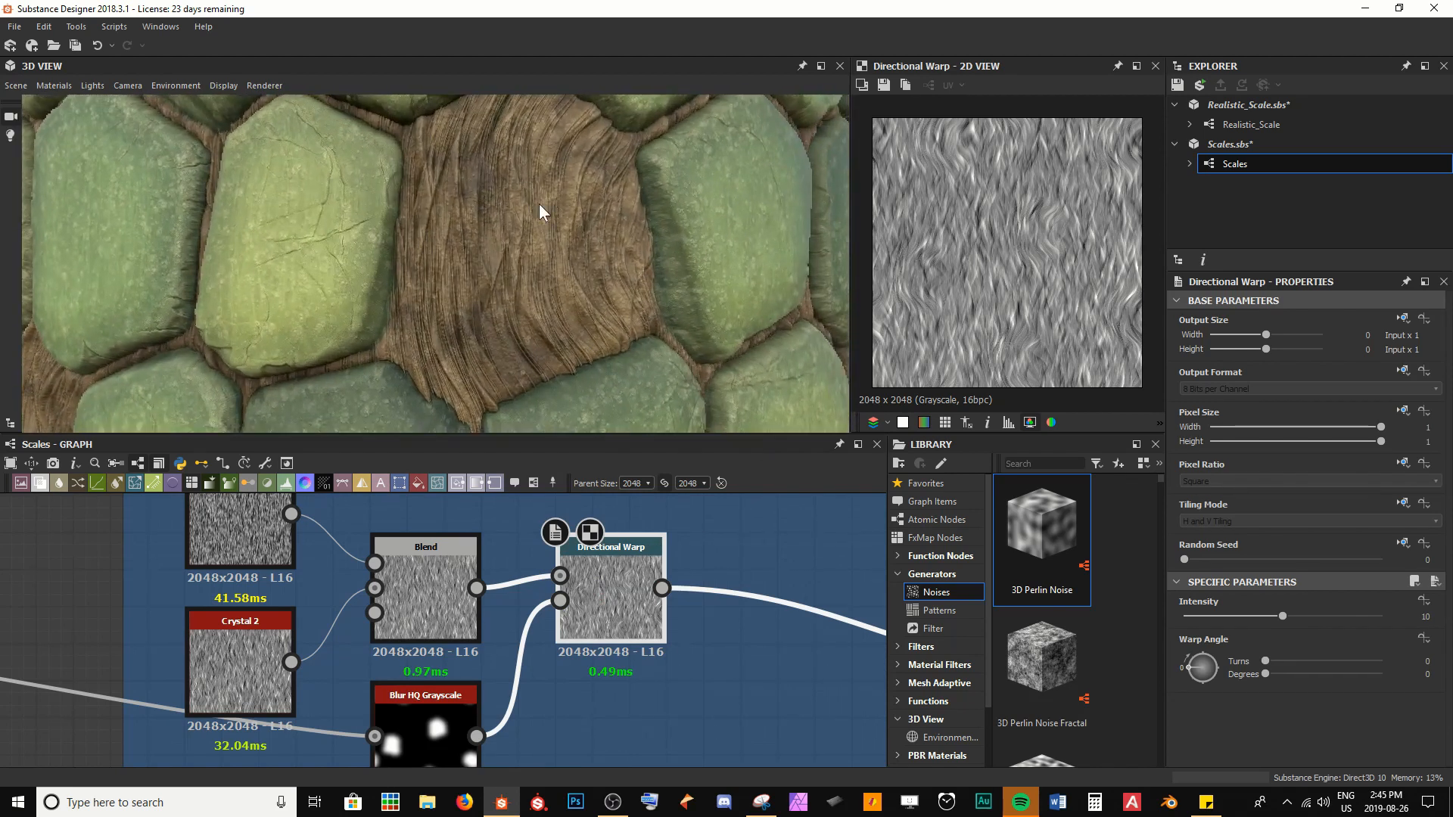
pyautogui.moveTo(461, 307); pyautogui.dragTo(402, 324)
pyautogui.click(730, 622)
pyautogui.hotkey('ctrl', 's')
pyautogui.scroll(-3, 591, 279)
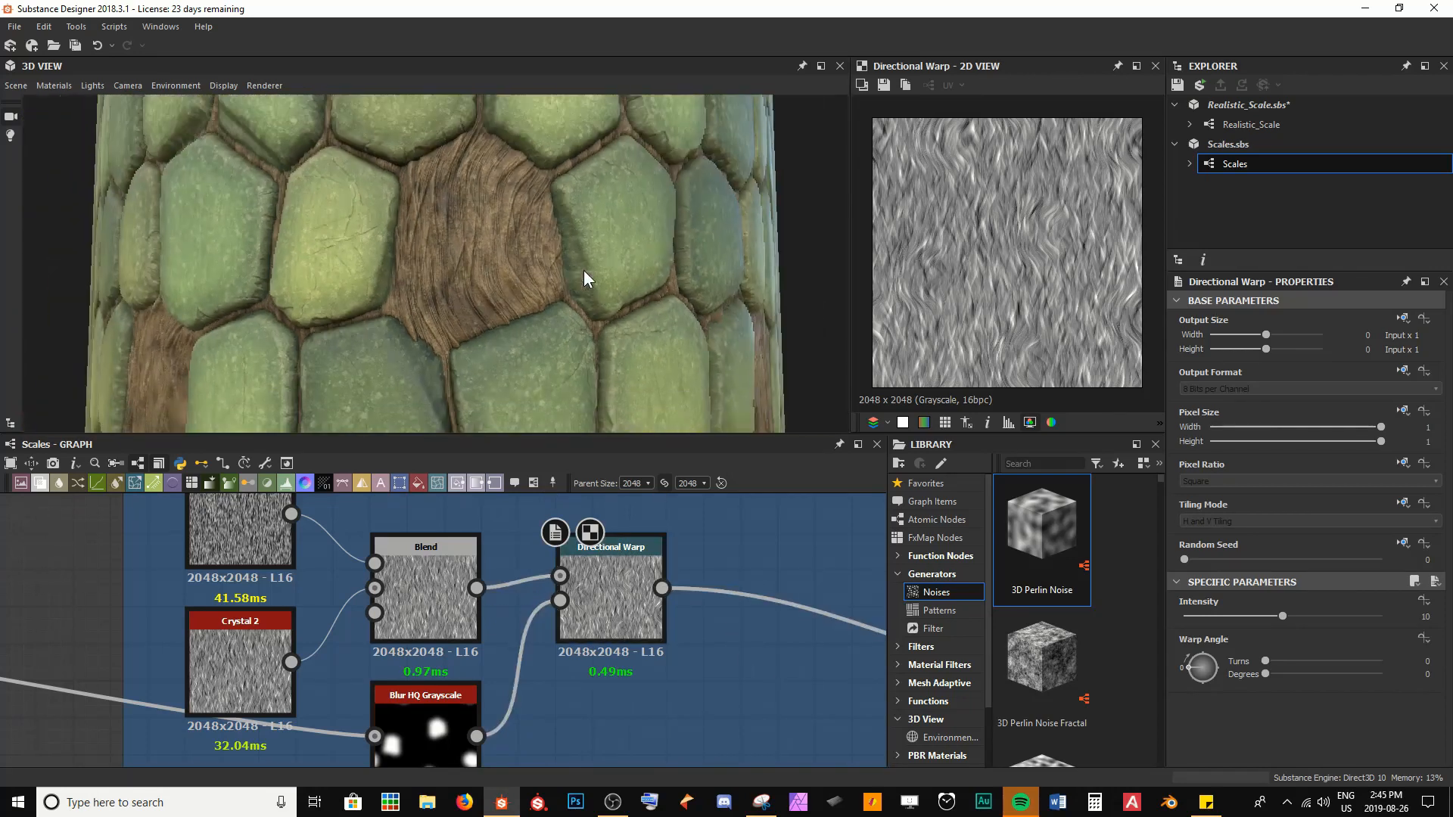
# Set the Directional Warp Intensity to 10.53 and its Warp Angle to 79 degrees
pyautogui.click(639, 602)
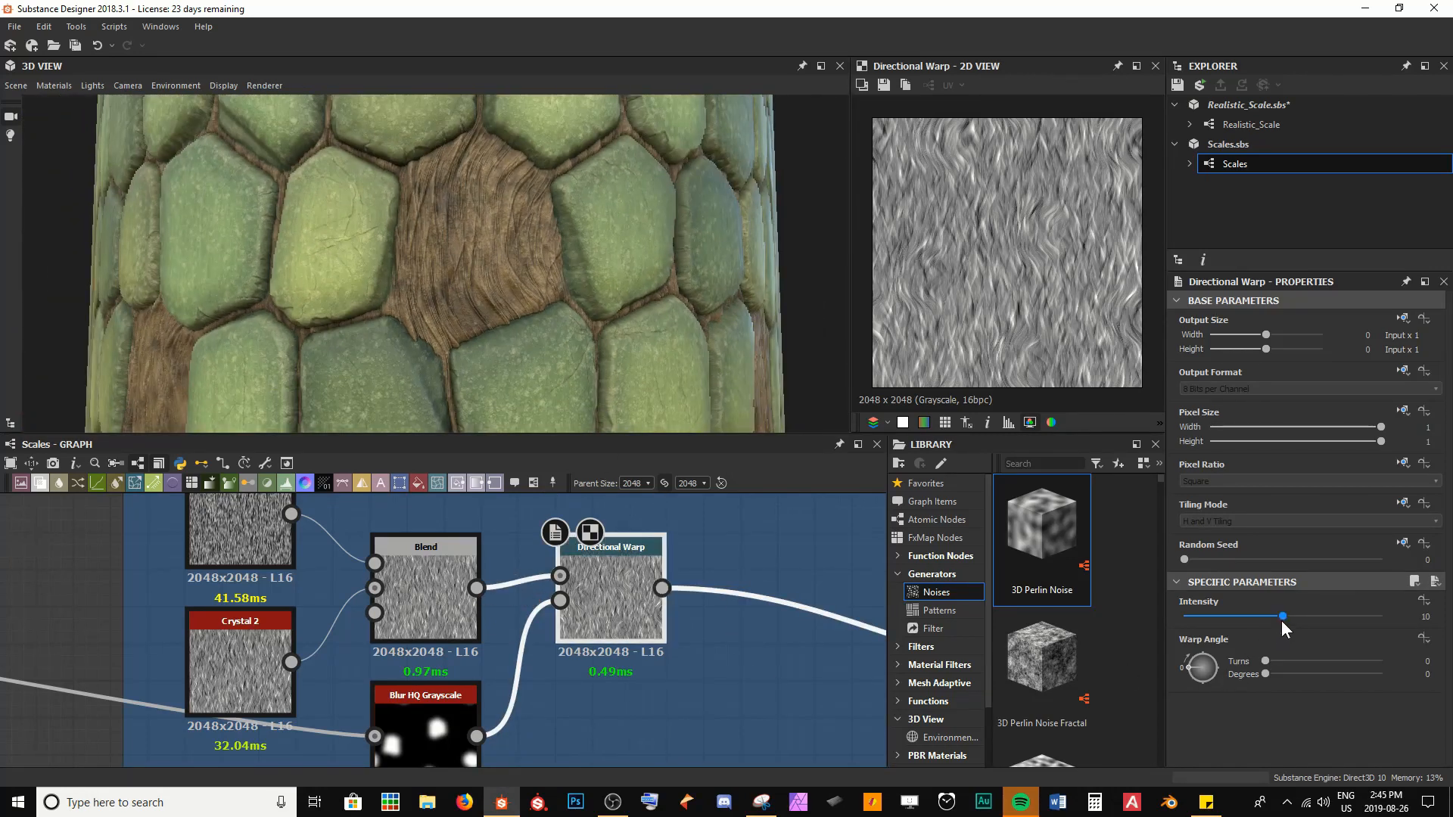
pyautogui.moveTo(1282, 621)
pyautogui.mouseDown()
pyautogui.moveTo(1207, 623)
pyautogui.moveTo(1326, 623)
pyautogui.moveTo(1244, 625)
pyautogui.moveTo(1294, 622)
pyautogui.mouseUp()
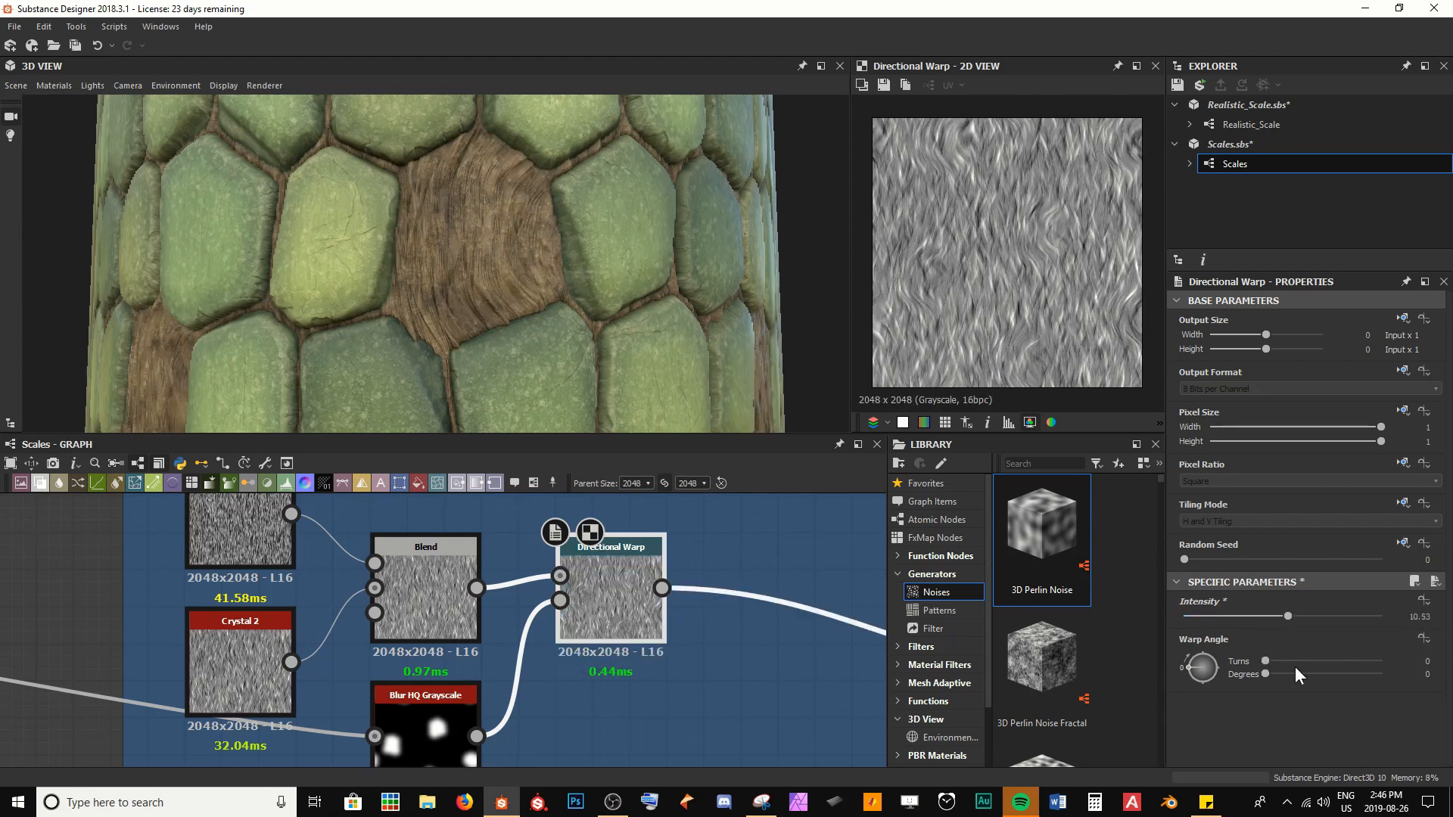
pyautogui.scroll(3, 923, 284)
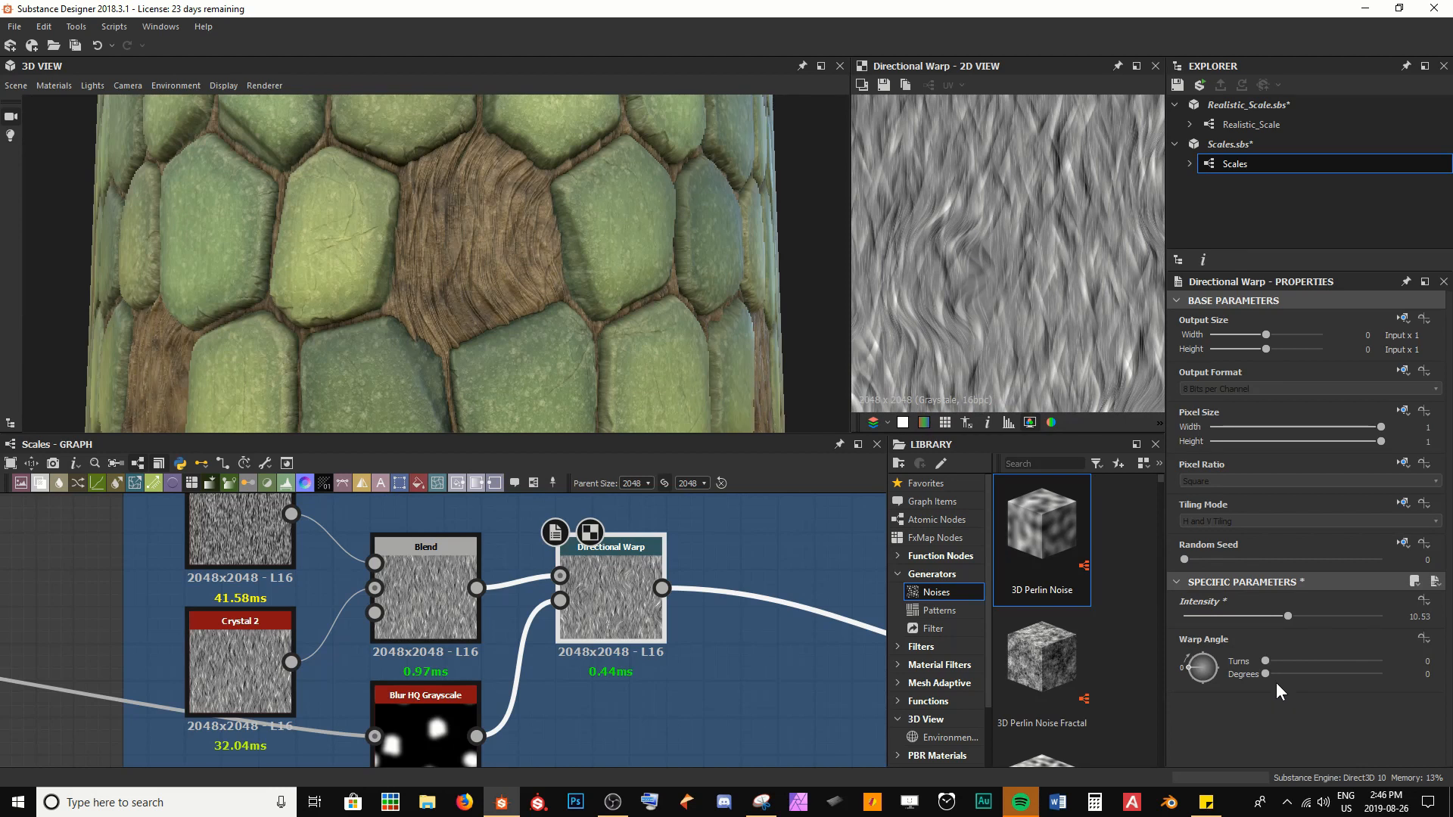
pyautogui.moveTo(1296, 674); pyautogui.dragTo(1291, 672)
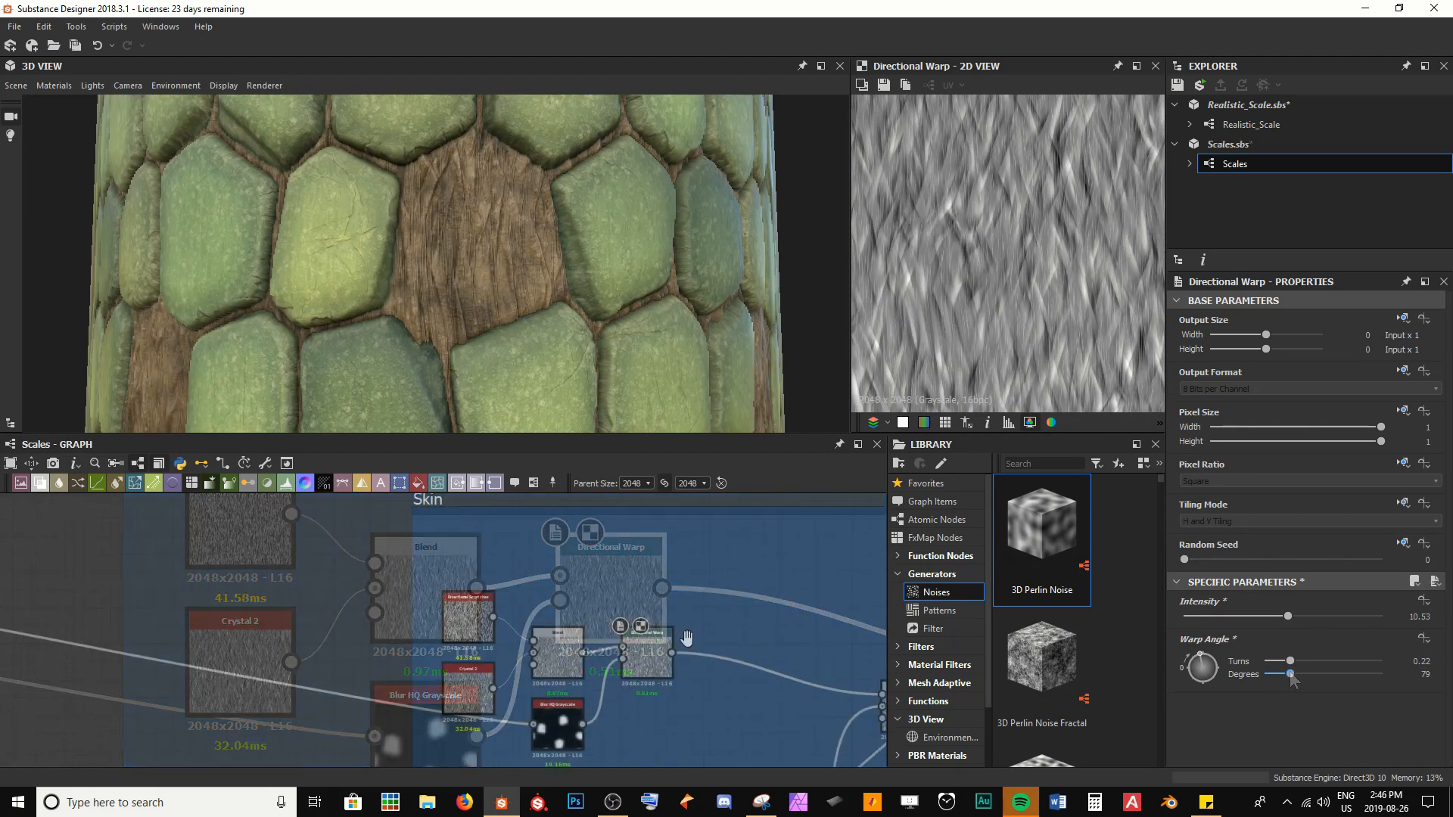
# Insert a Blur node between the Directional Warp and the following Blend in the Skin section
pyautogui.press('space')
pyautogui.write('b')
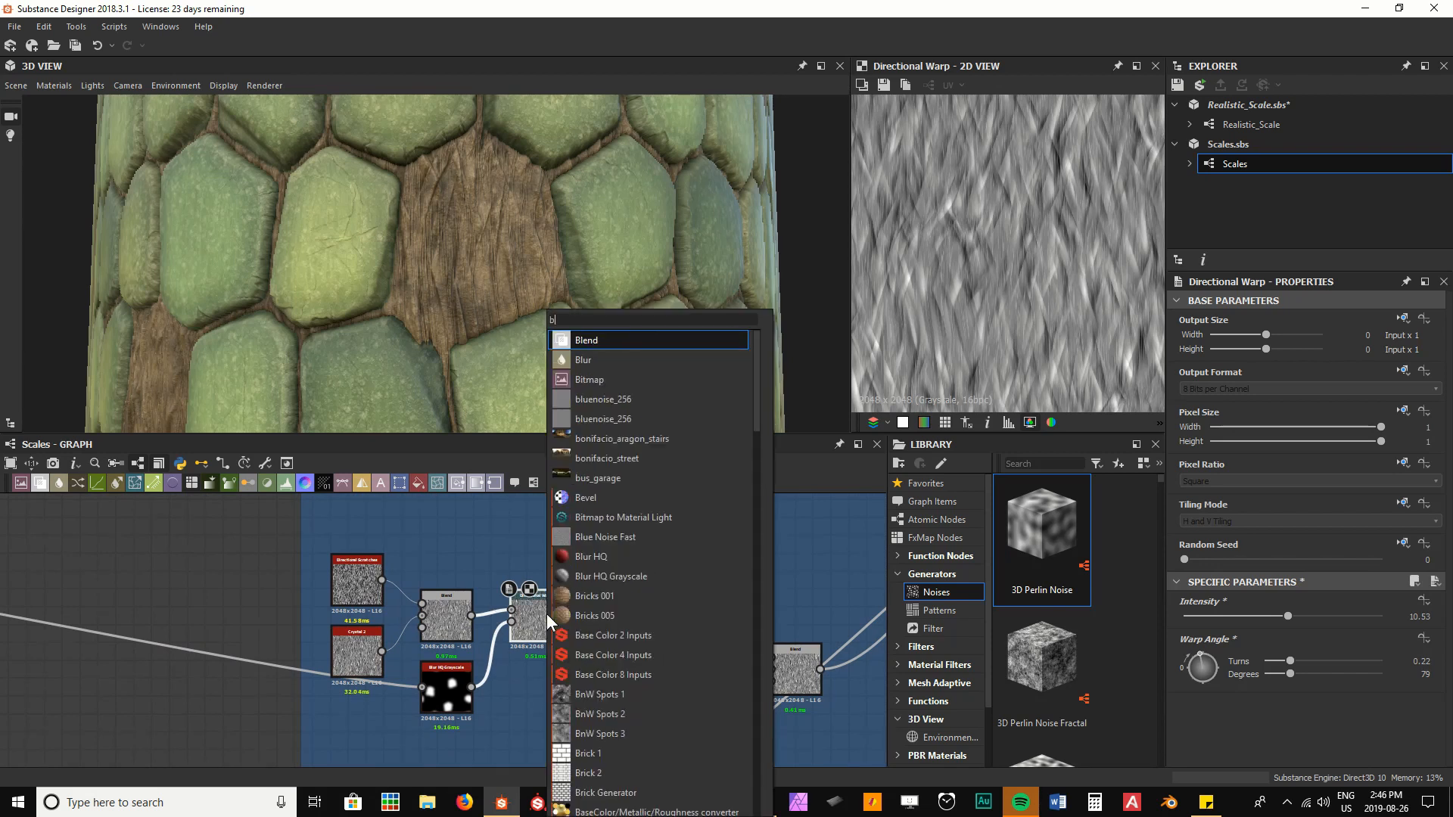
pyautogui.write('lu')
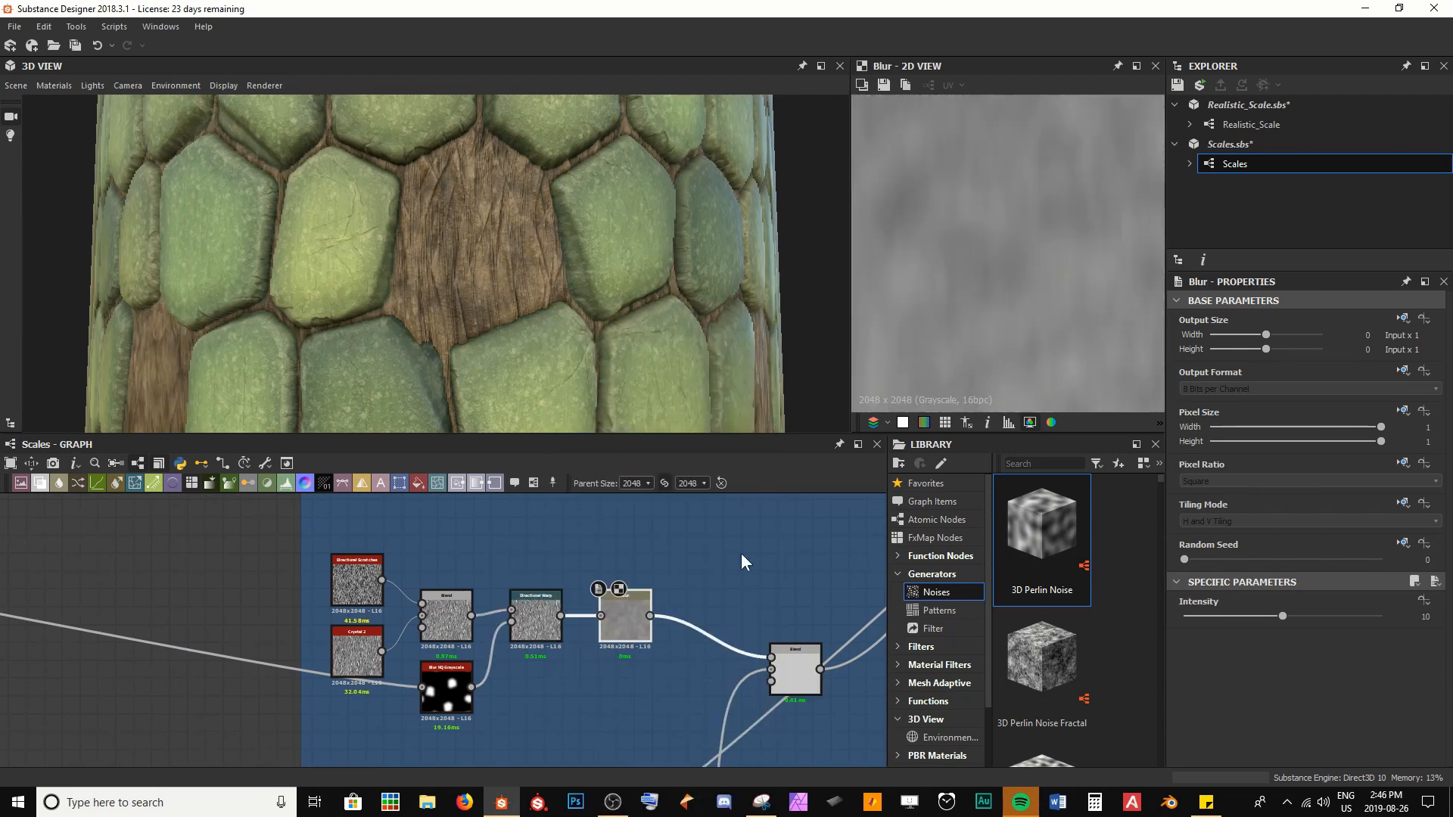
pyautogui.scroll(4, 587, 642)
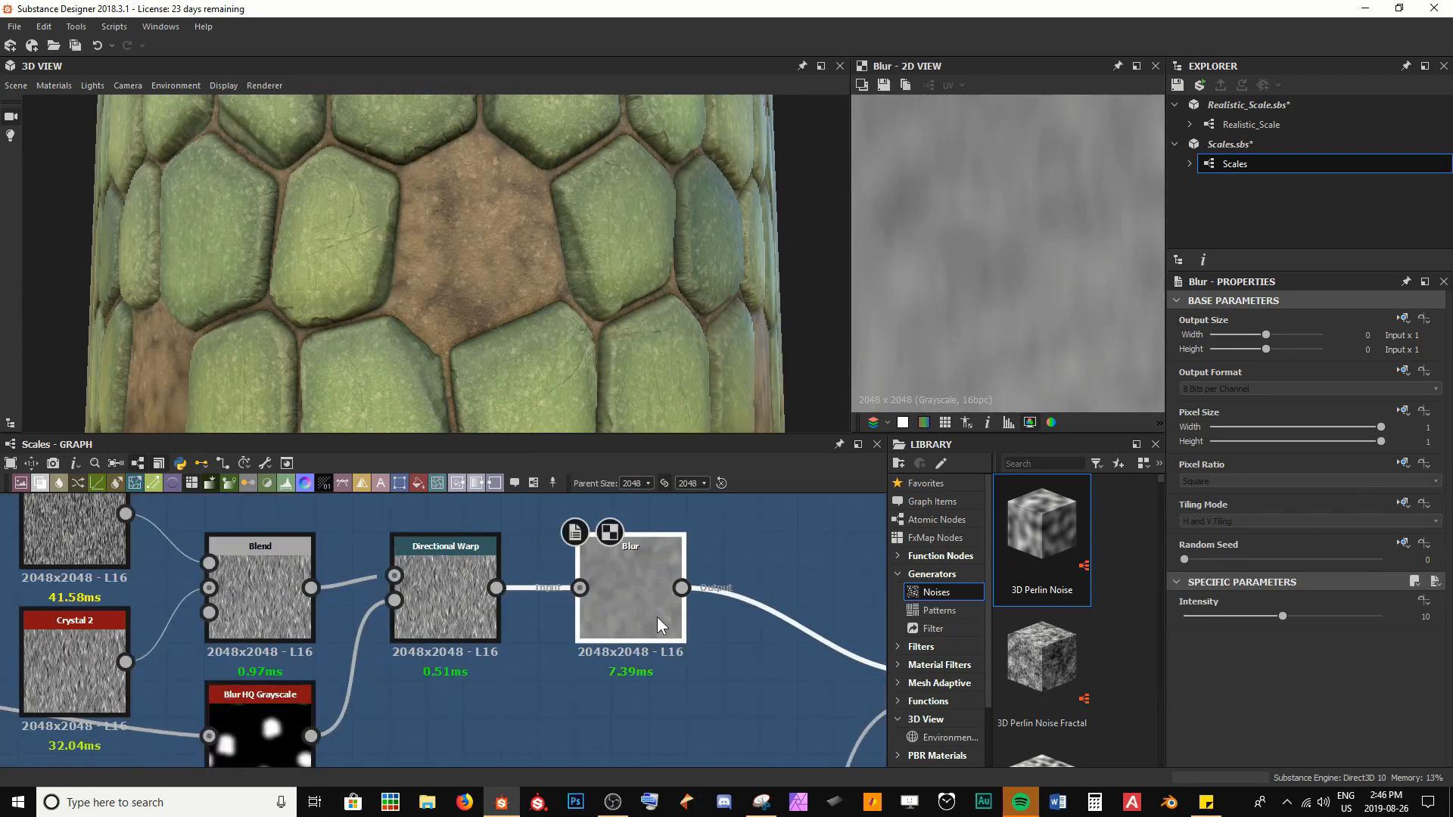
# Set the Blur node's Intensity to 0.35 and inspect the softened skin on the model
pyautogui.moveTo(1282, 616); pyautogui.dragTo(1194, 620)
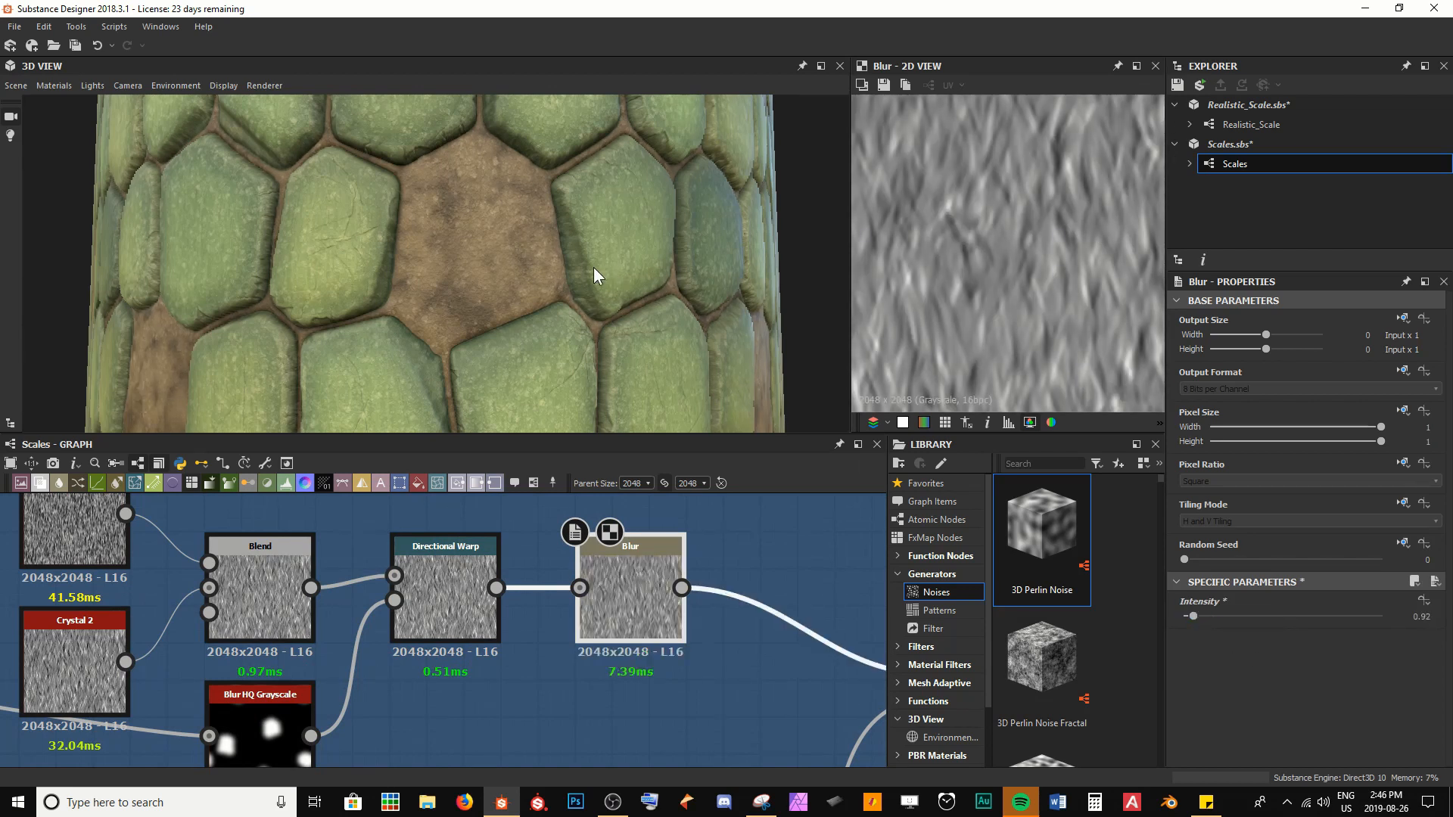
pyautogui.scroll(5, 593, 271)
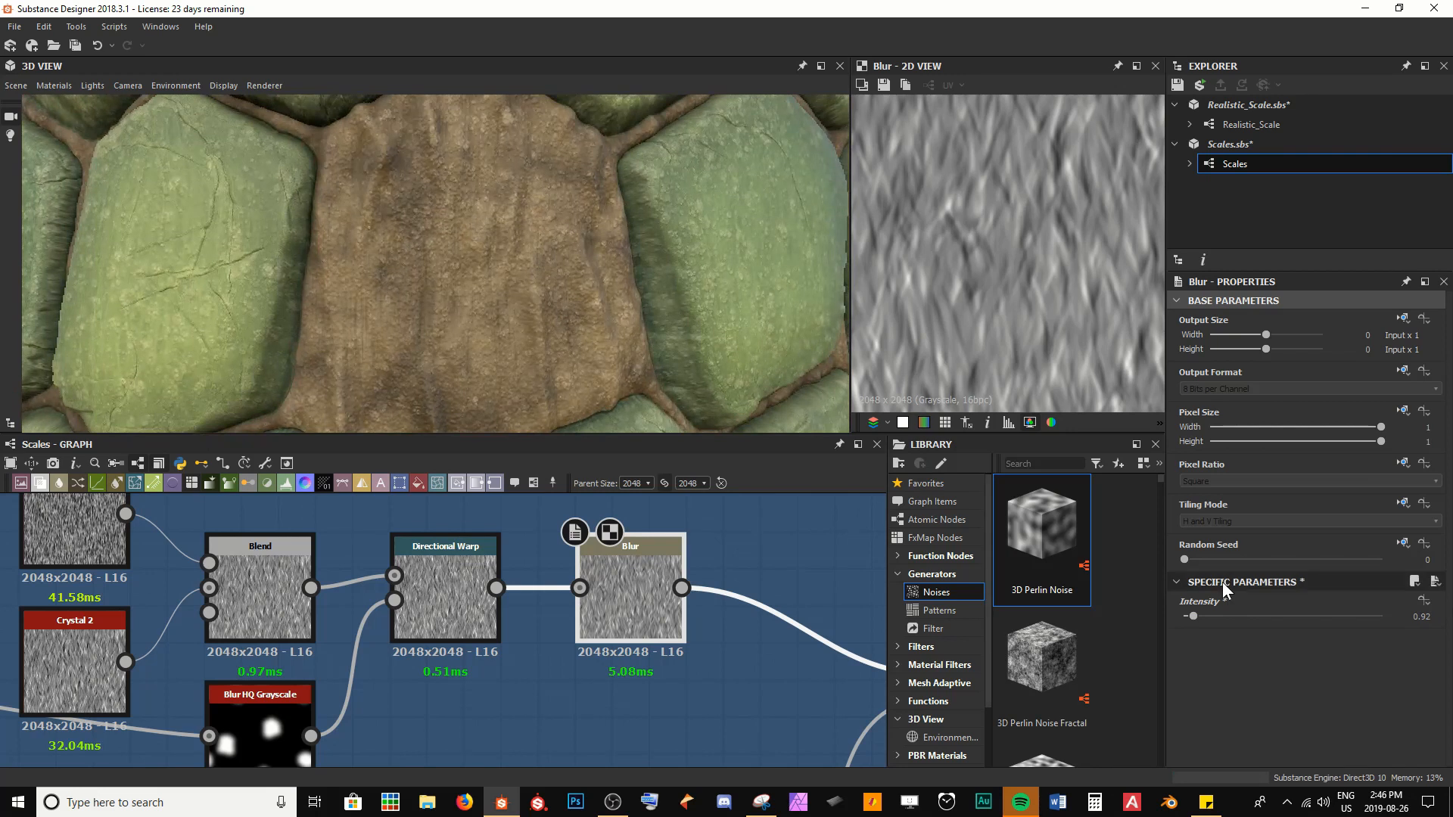
pyautogui.click(1217, 617)
pyautogui.write('.3')
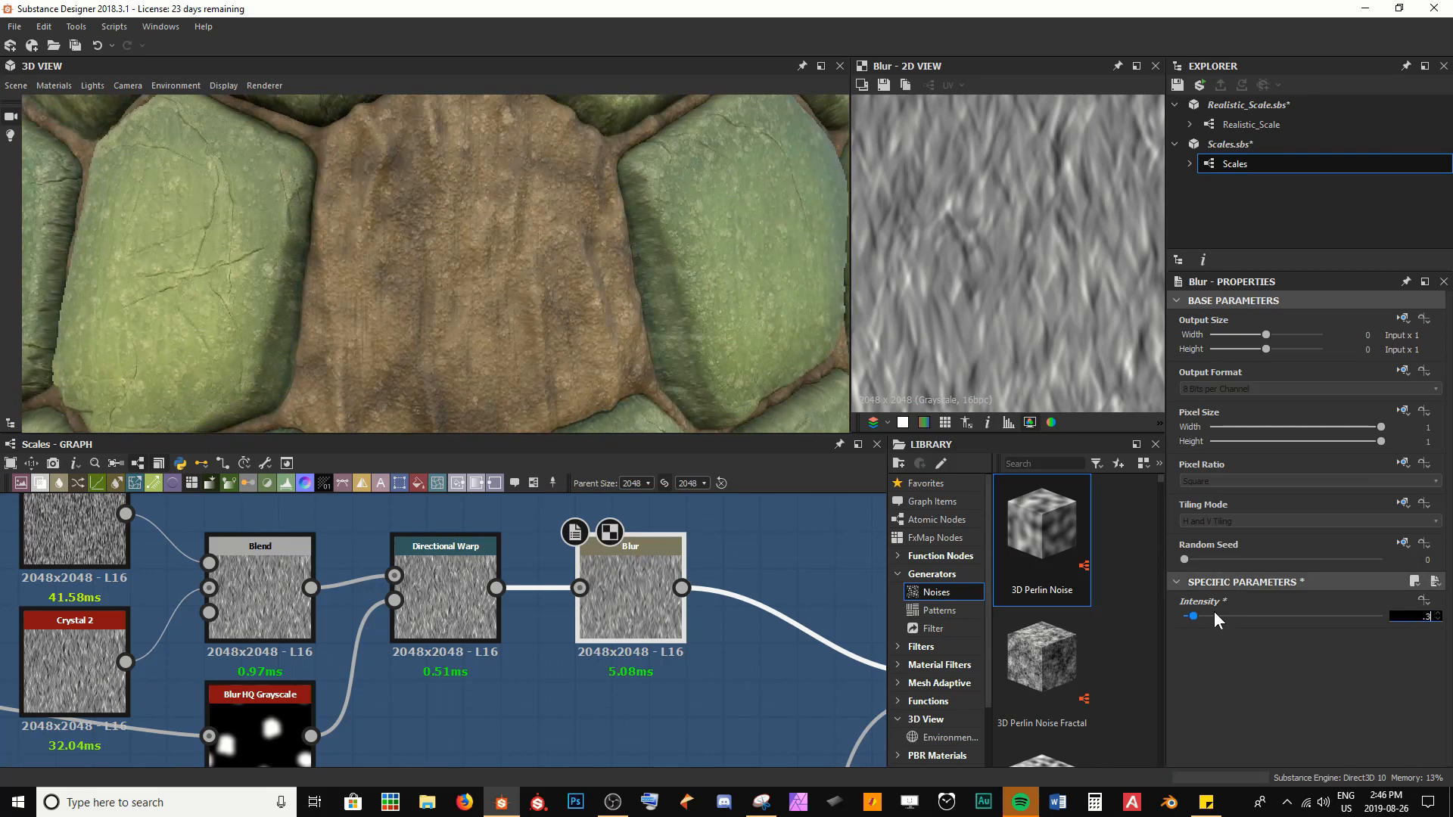
pyautogui.write('5')
pyautogui.press('Return')
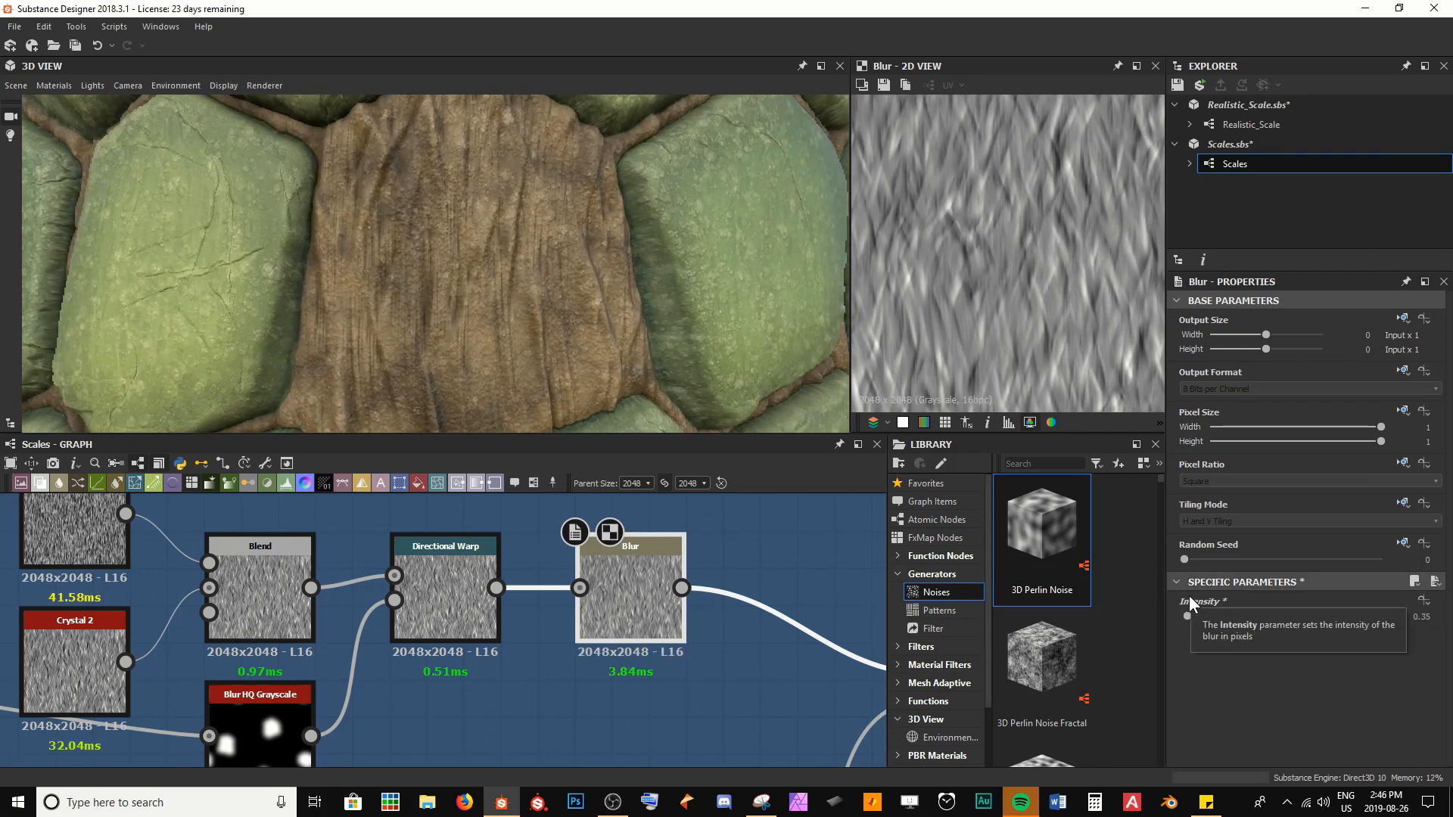
pyautogui.scroll(-5, 494, 262)
pyautogui.moveTo(485, 283)
pyautogui.mouseDown()
pyautogui.moveTo(546, 271)
pyautogui.moveTo(470, 280)
pyautogui.moveTo(484, 284)
pyautogui.mouseUp()
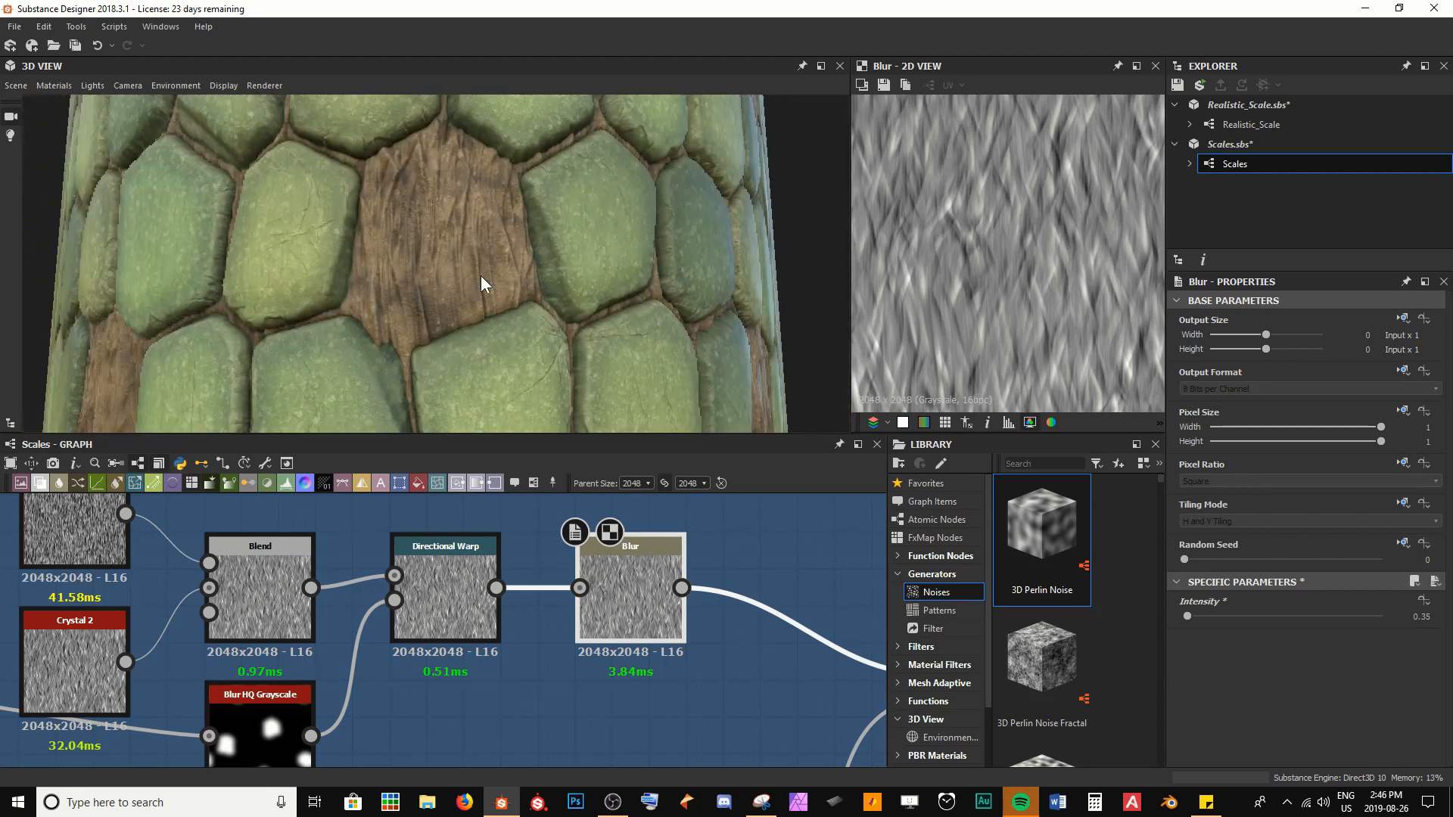
# Insert a Histogram Range node between the Blur and the following Blend in the Skin section
pyautogui.press('space')
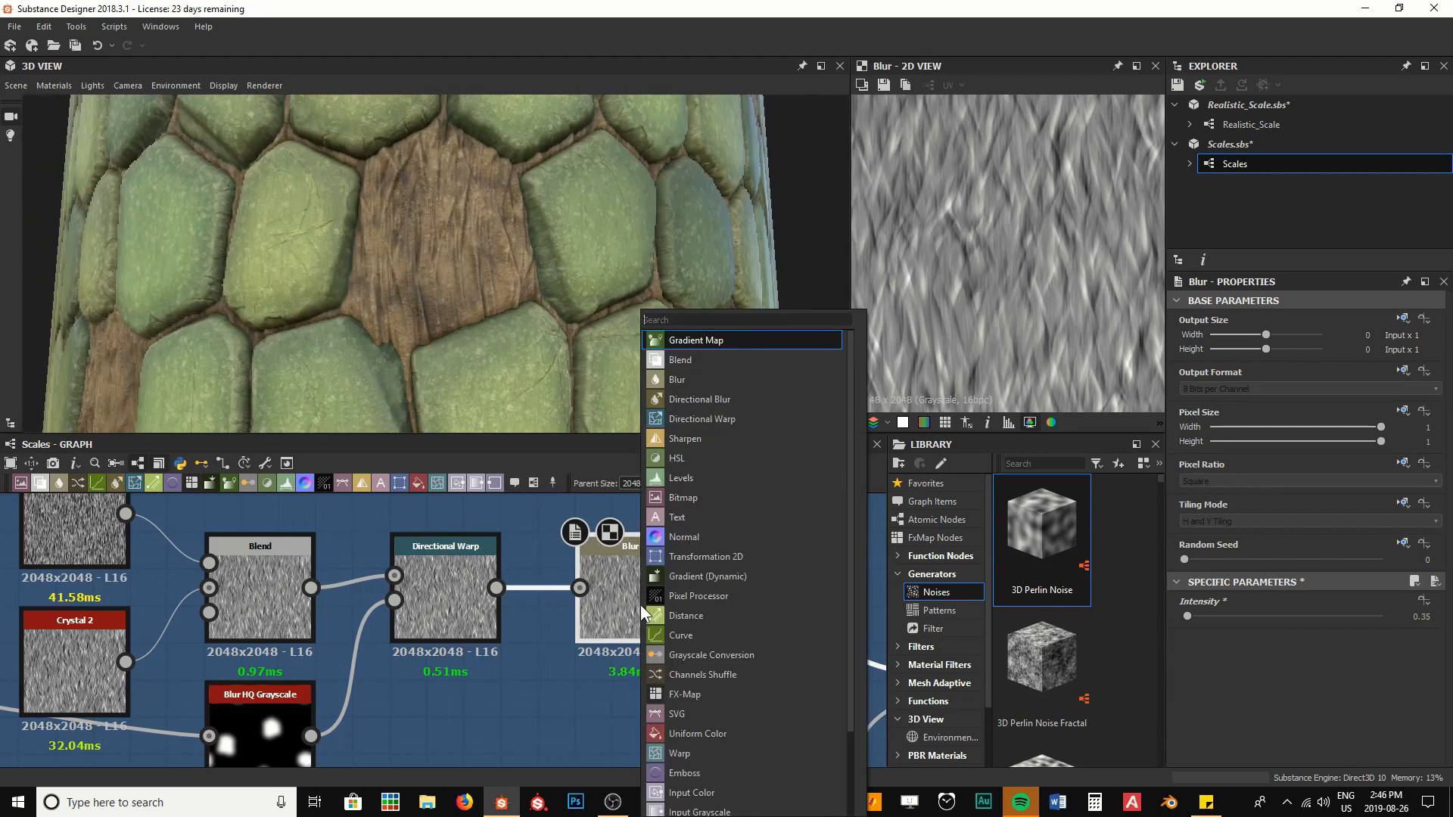
pyautogui.write('hi')
pyautogui.press('Down')
pyautogui.press('Down')
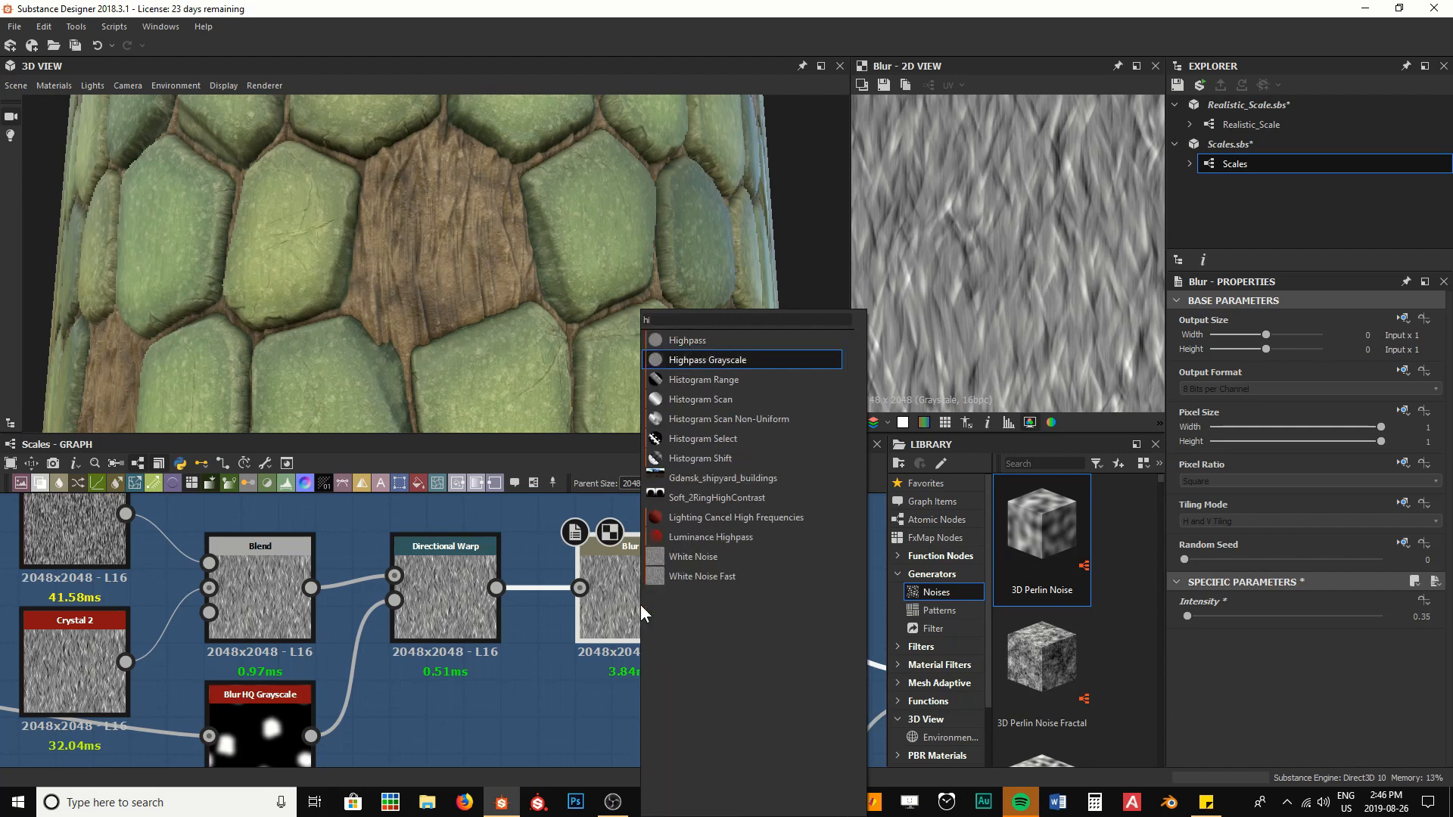
pyautogui.press('Return')
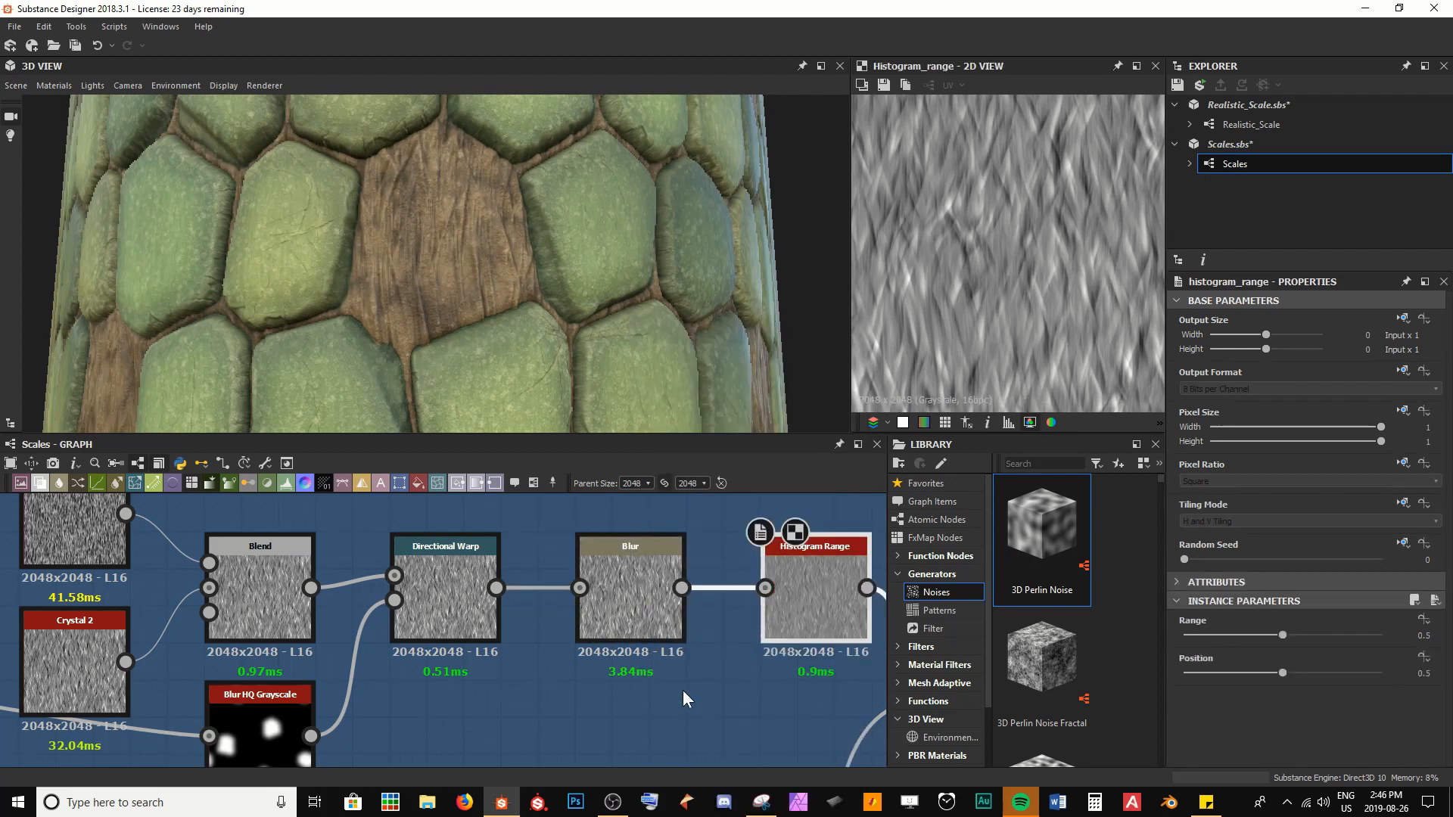
pyautogui.scroll(-5, 683, 690)
pyautogui.moveTo(684, 628); pyautogui.dragTo(612, 497, button='middle')
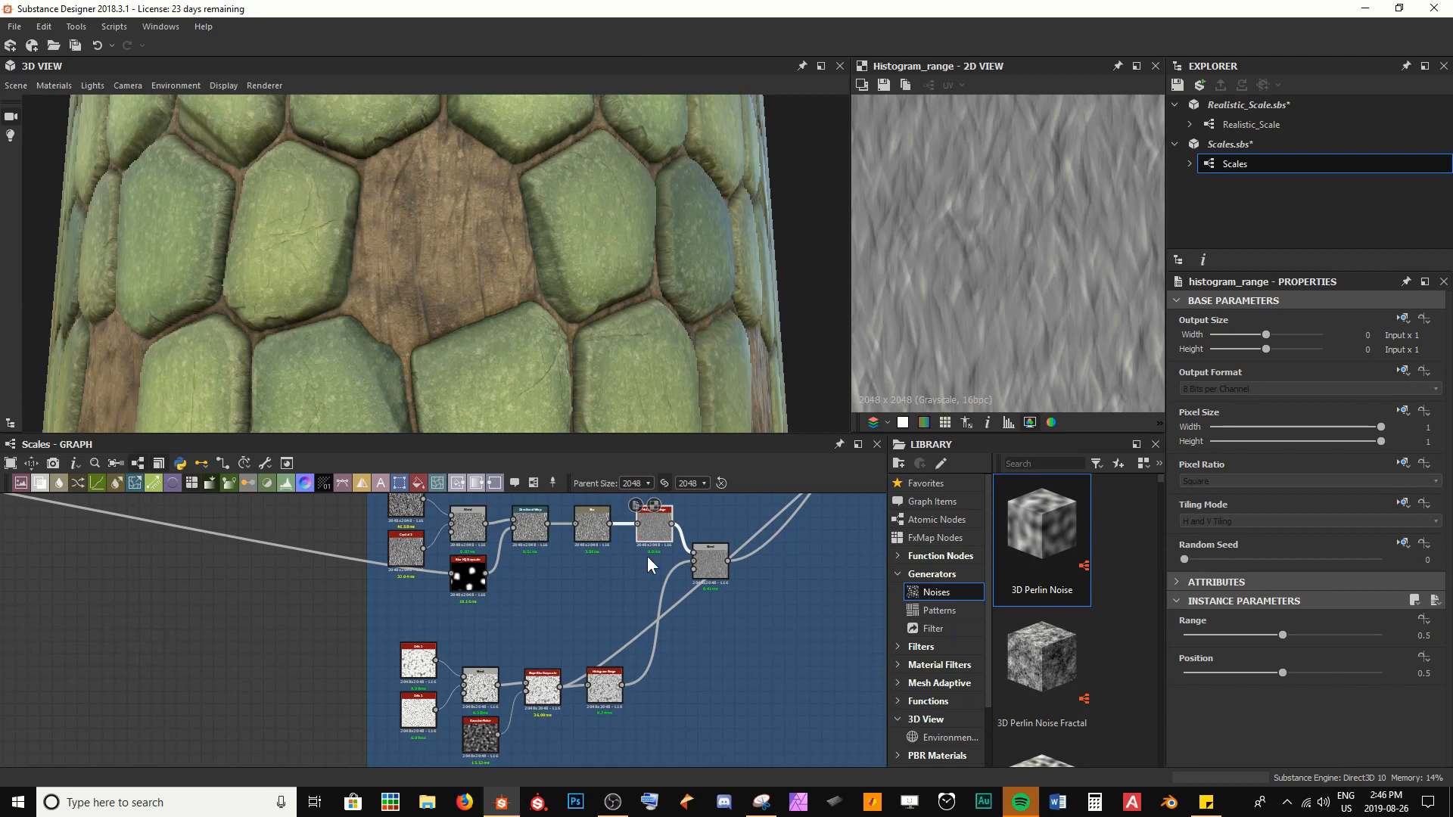
pyautogui.moveTo(643, 557); pyautogui.dragTo(610, 635, button='middle')
pyautogui.scroll(5, 618, 624)
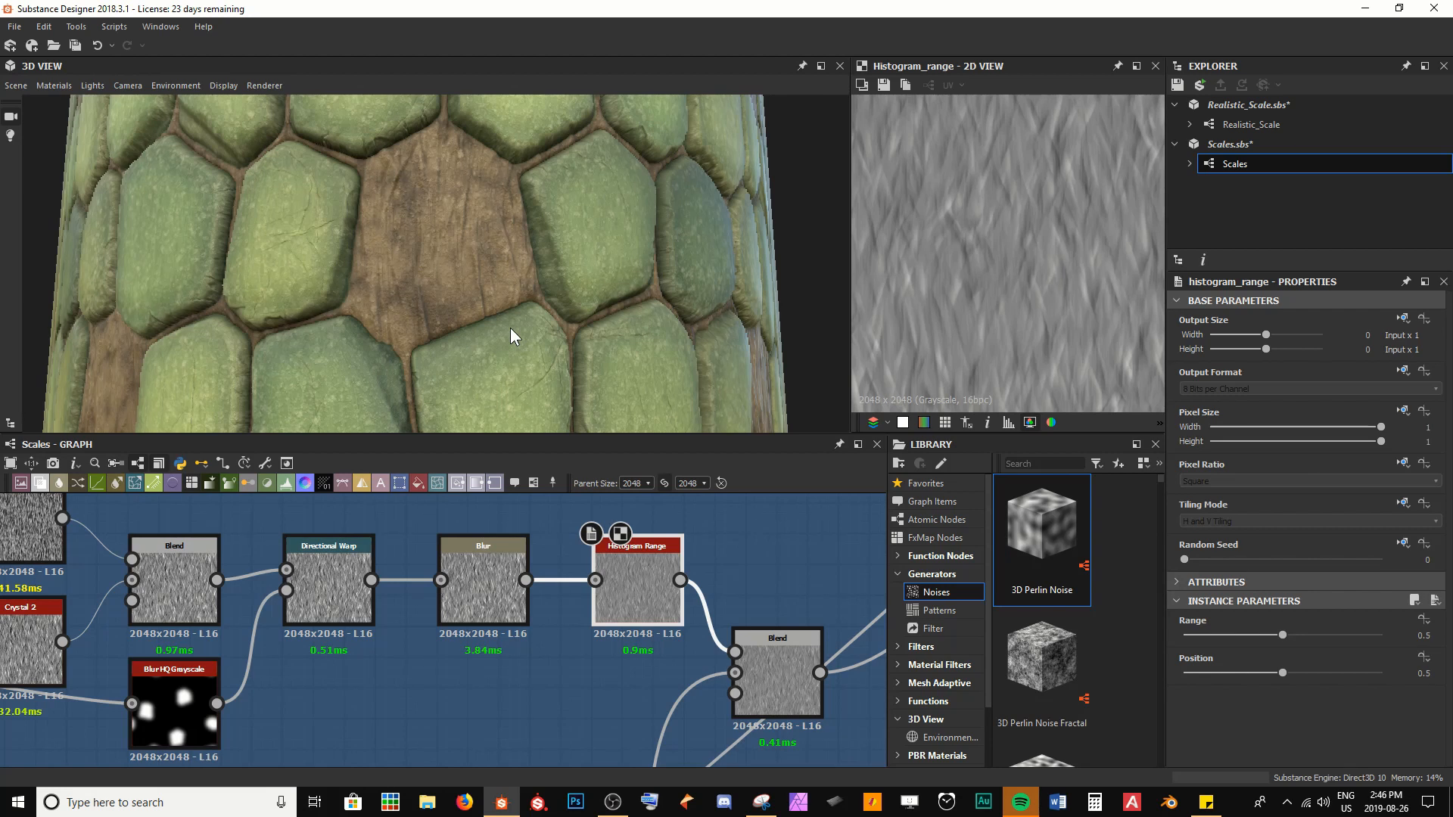
# Set the Histogram Range node's Range to 1 and its Position to 0.8
pyautogui.moveTo(1282, 635); pyautogui.dragTo(1382, 635)
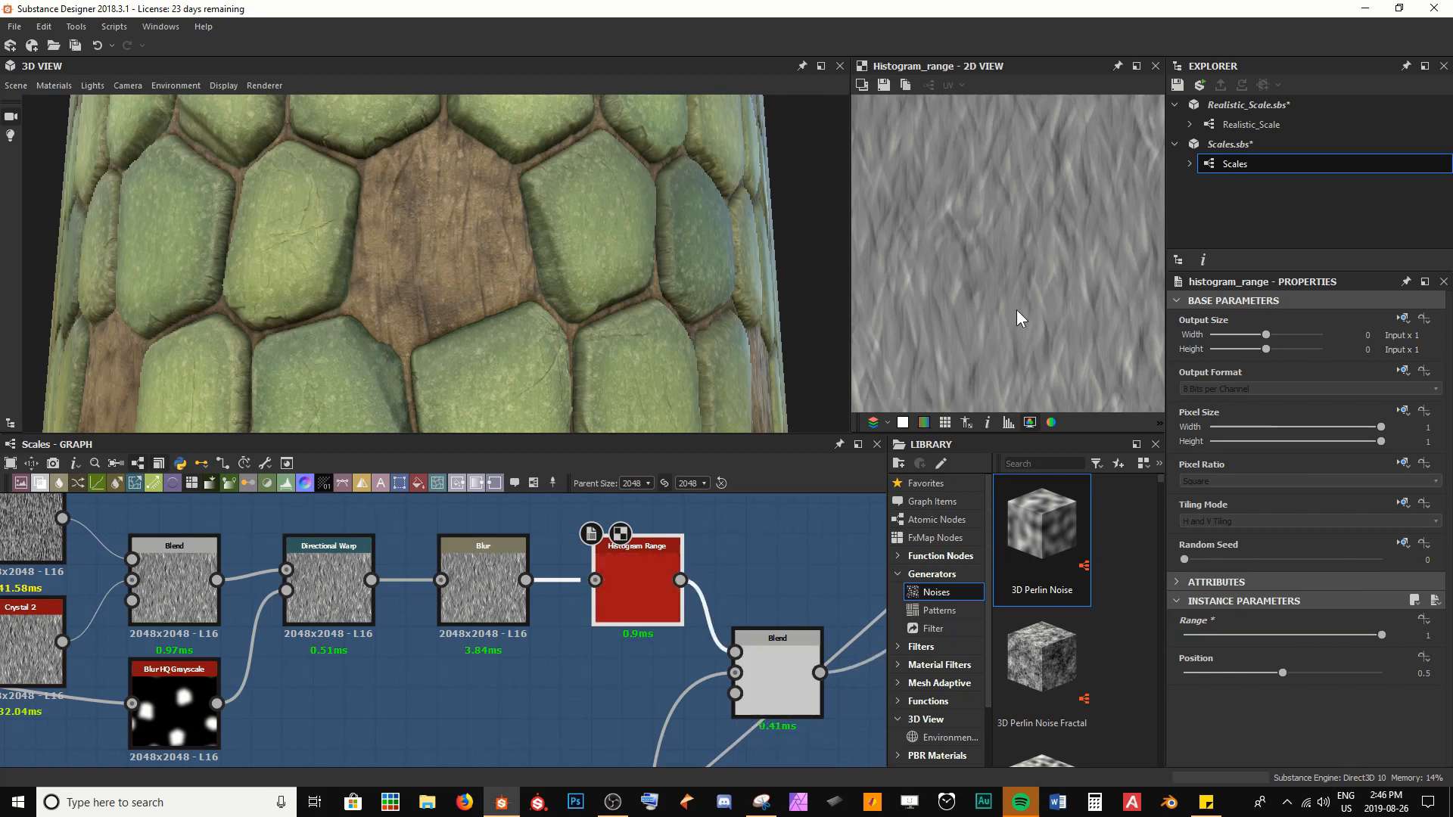
pyautogui.scroll(4, 468, 247)
pyautogui.moveTo(467, 247); pyautogui.dragTo(476, 290, button='middle')
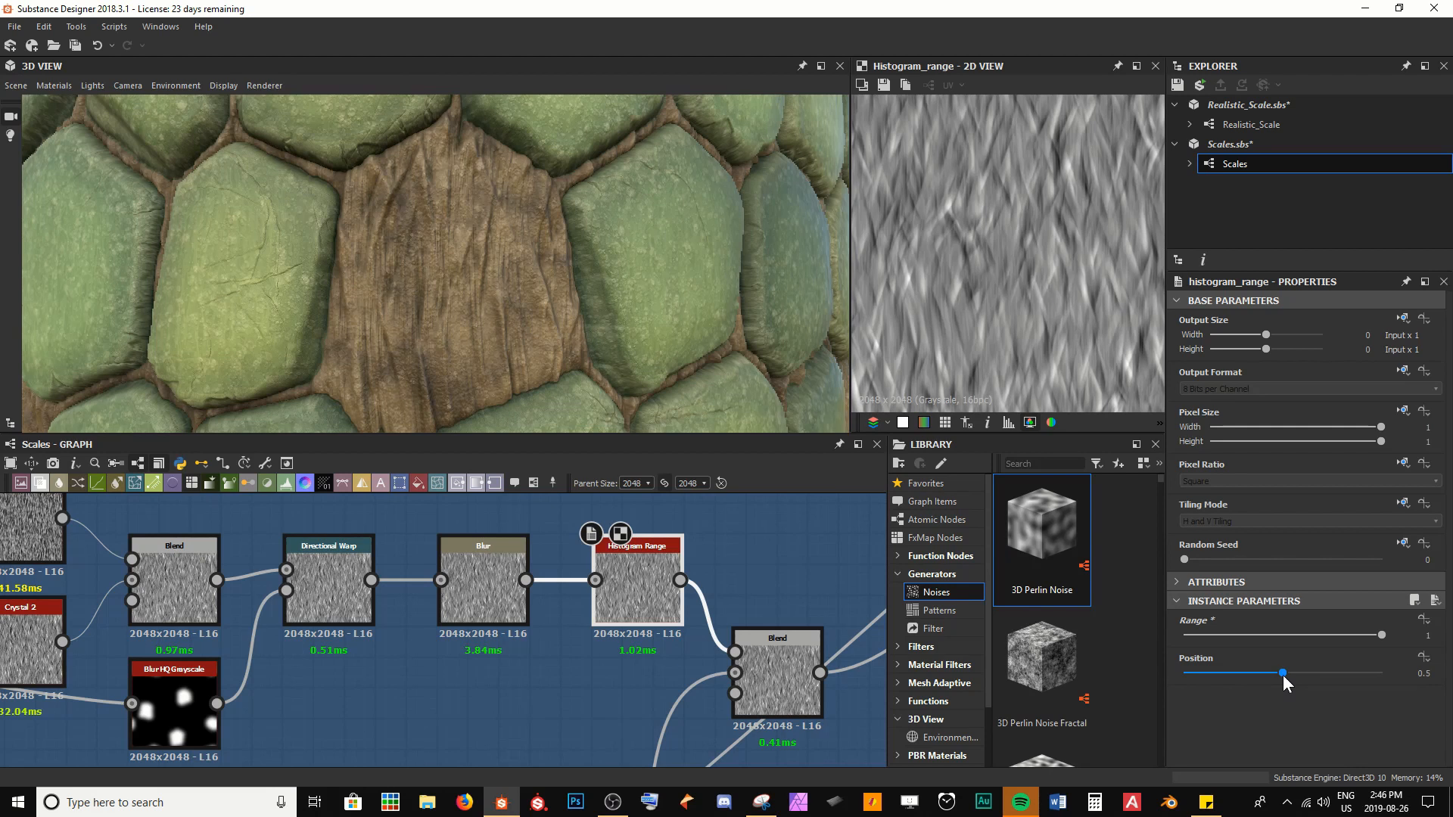
pyautogui.moveTo(1283, 674); pyautogui.dragTo(1343, 672)
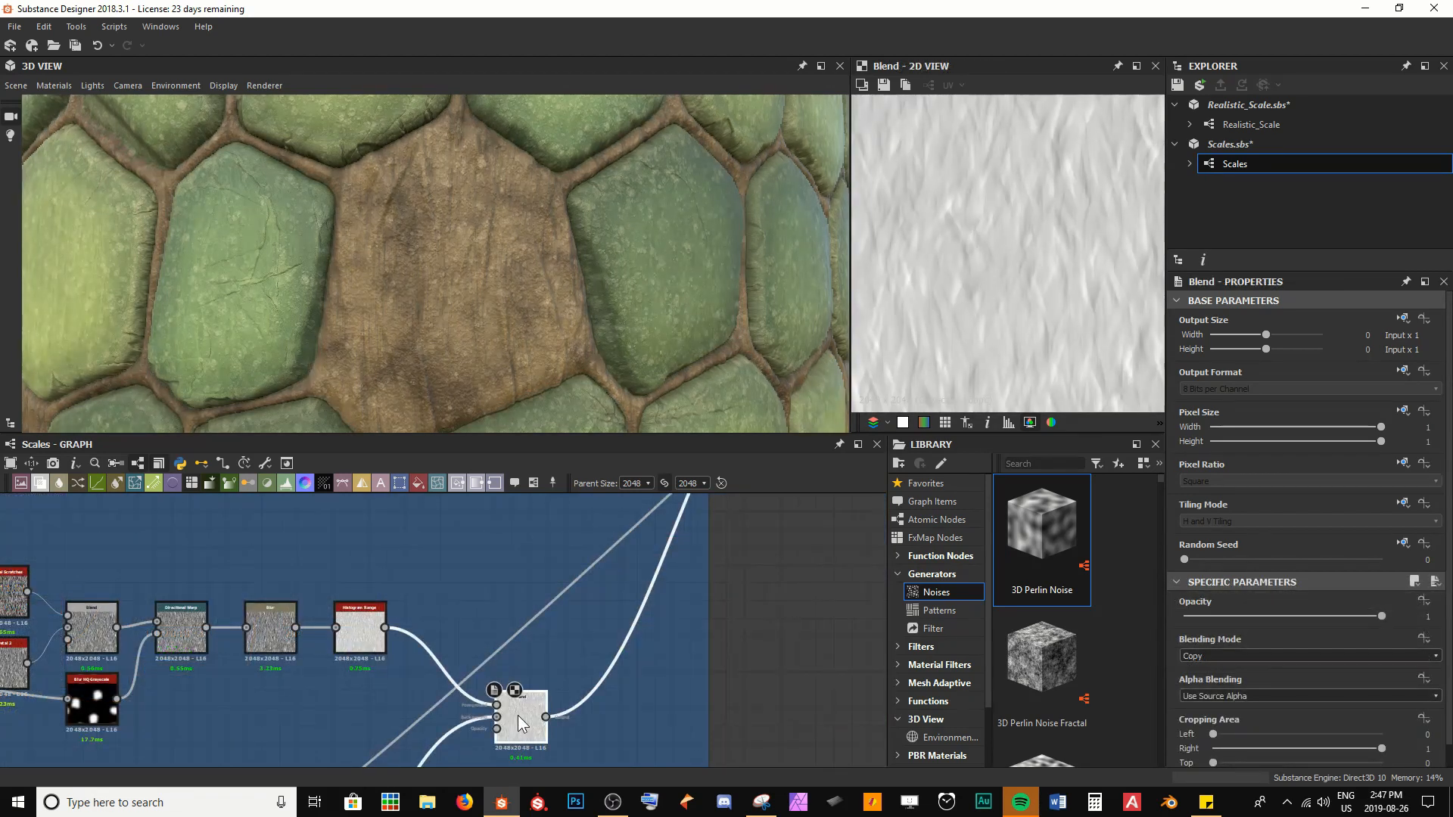
# Reposition the Skin section's final Blend node between its two input branches and save the package
pyautogui.moveTo(527, 710); pyautogui.dragTo(519, 619, button='middle')
pyautogui.moveTo(519, 619); pyautogui.dragTo(490, 661)
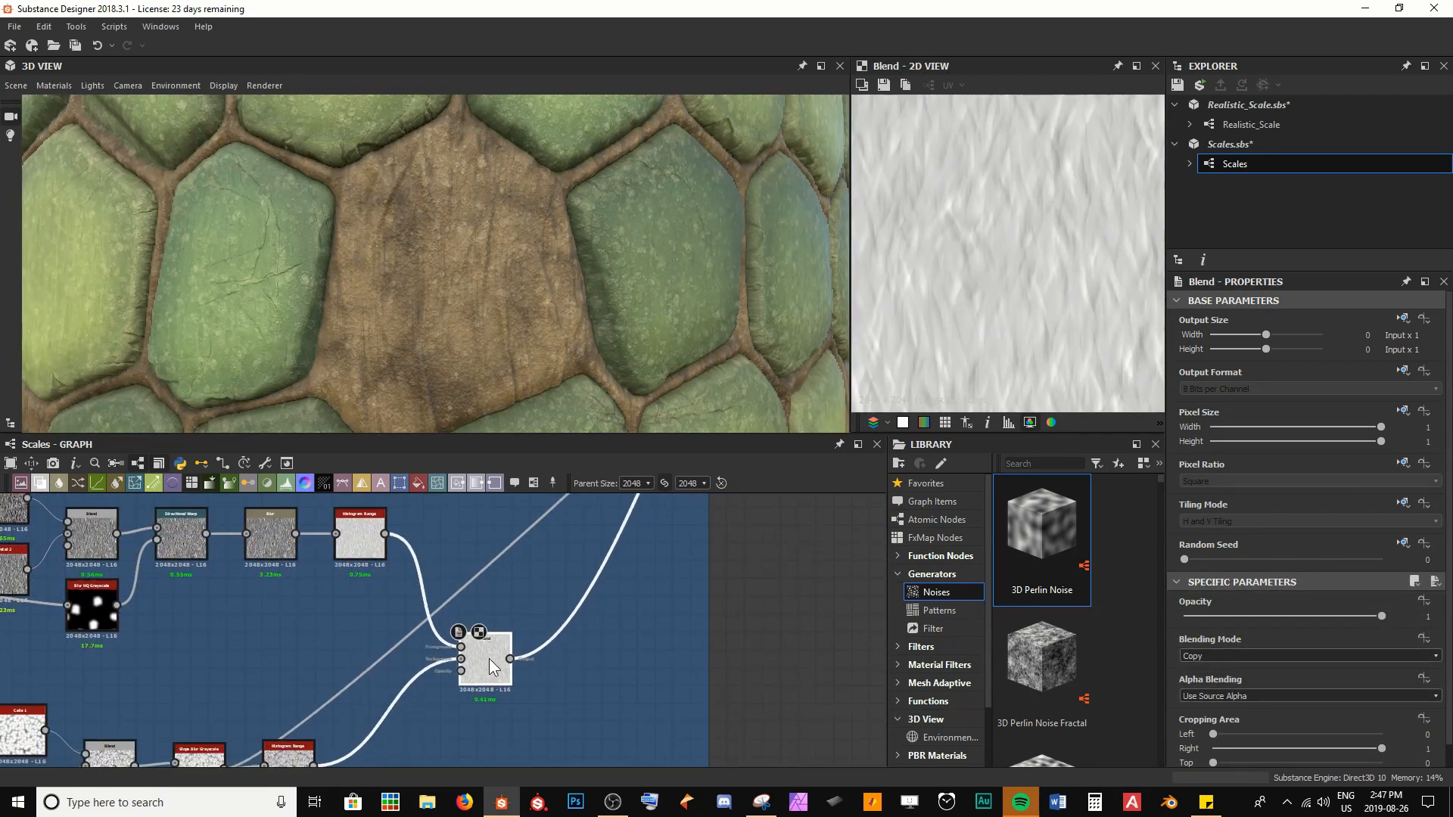
pyautogui.click(637, 660)
pyautogui.hotkey('ctrl', 's')
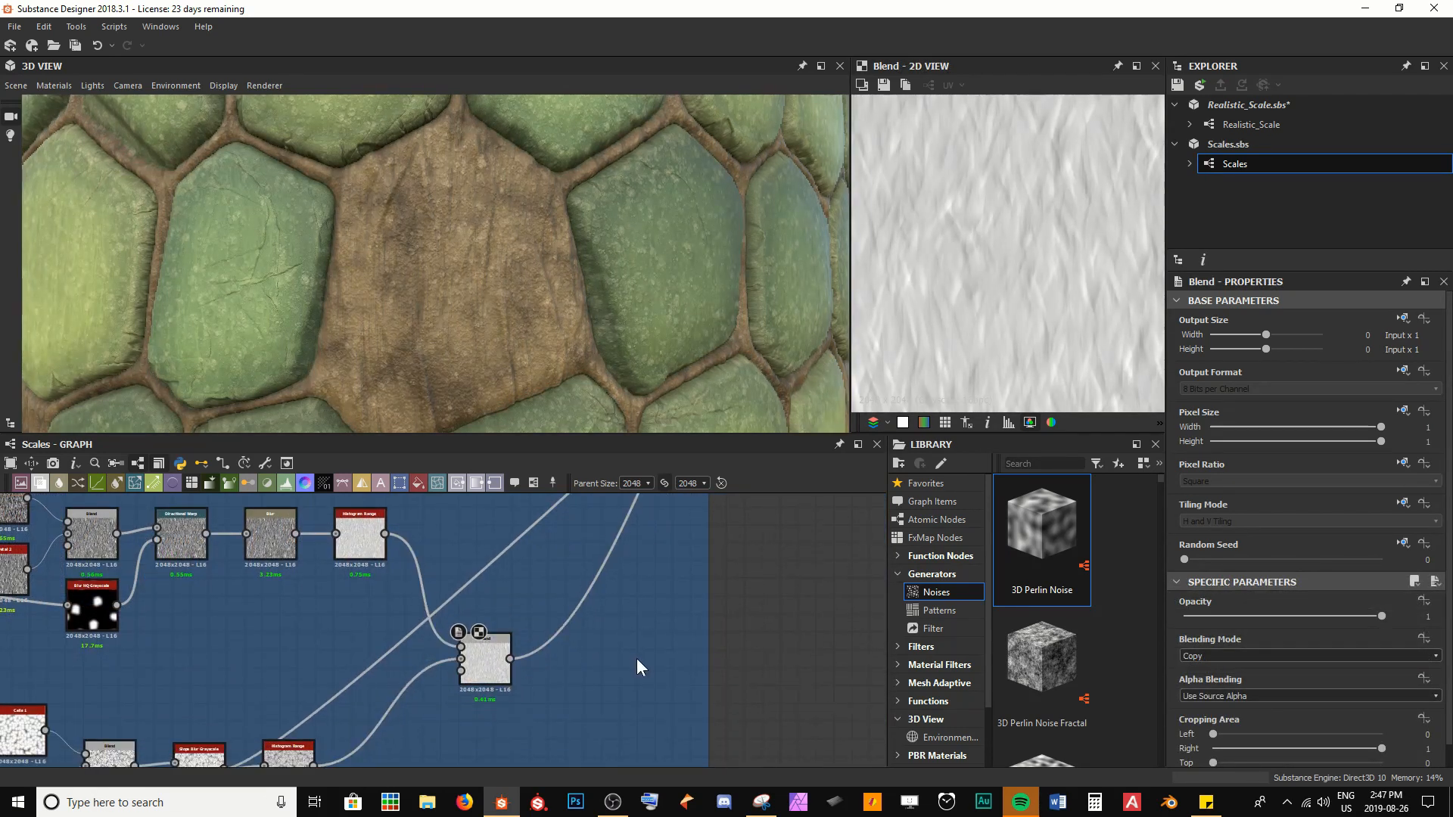
# Connect the Blur HQ Grayscale mask to the Opacity input of the Skin section's final Blend
pyautogui.click(364, 543)
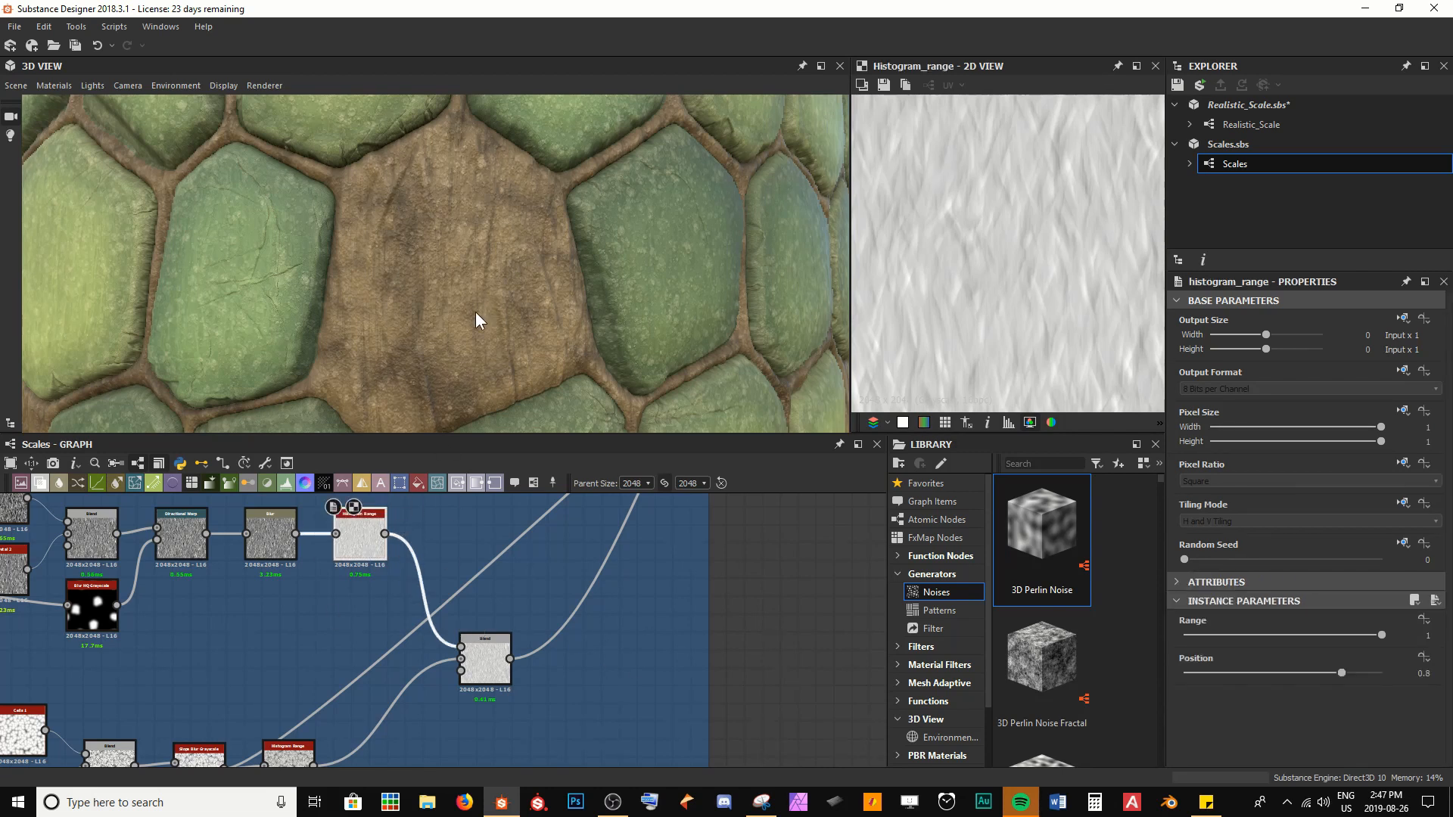
pyautogui.moveTo(121, 615); pyautogui.dragTo(172, 591, button='middle')
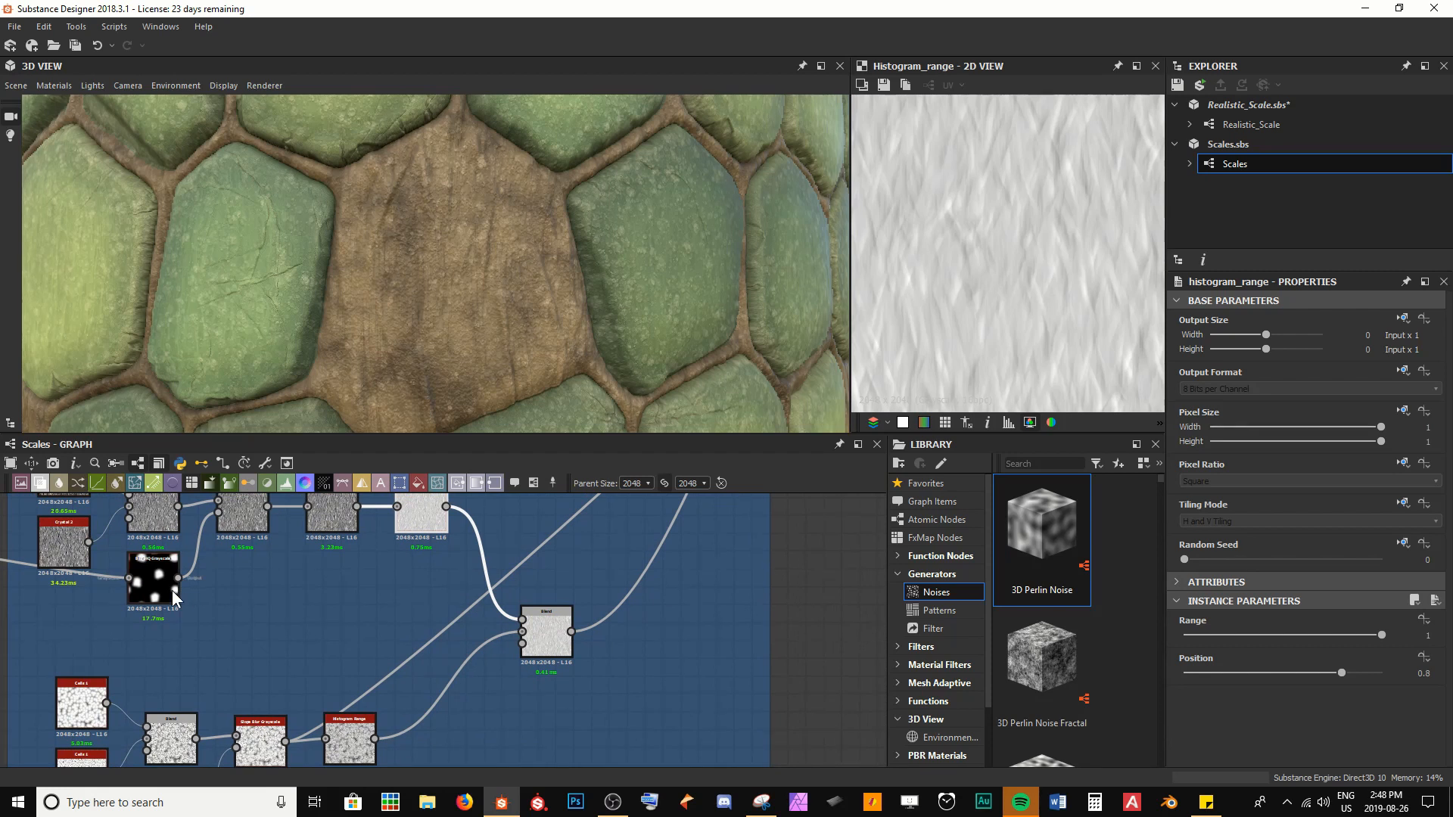
pyautogui.click(171, 590)
pyautogui.scroll(-5, 919, 279)
pyautogui.scroll(1, 871, 296)
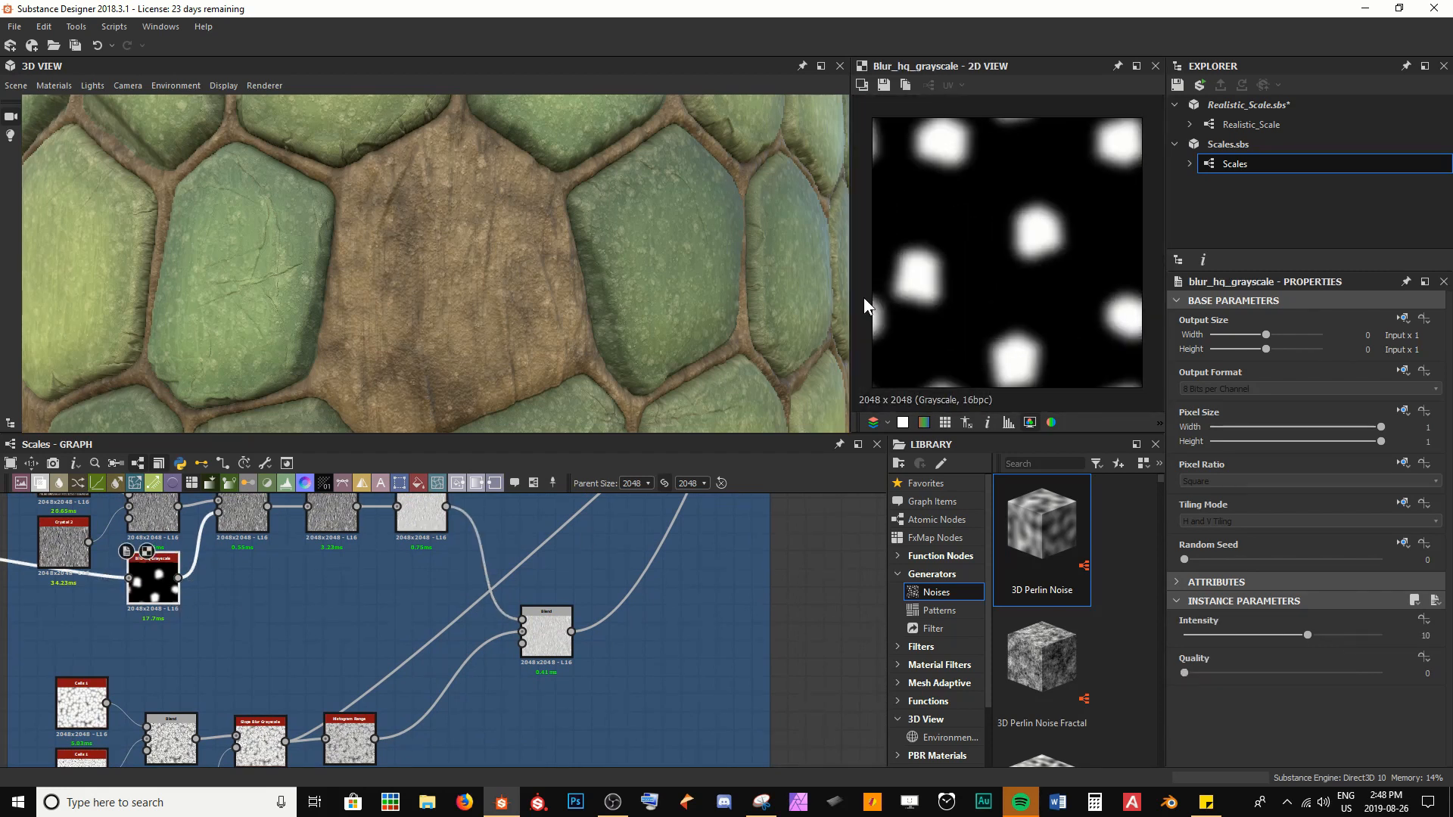
pyautogui.moveTo(180, 578); pyautogui.dragTo(524, 644)
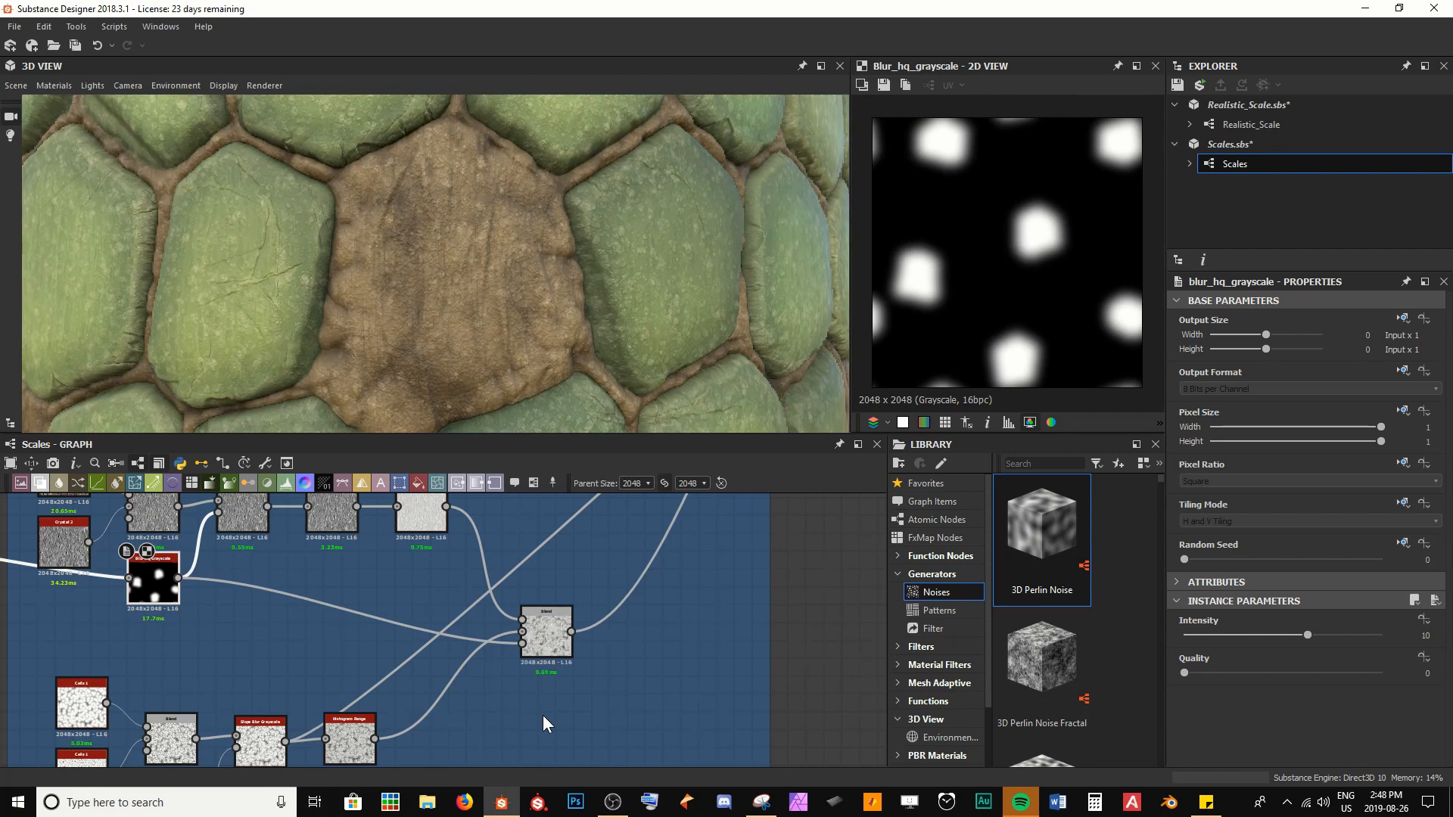
# Preview the masked Blend output and examine how the exposed skin meets the surrounding scales on the model
pyautogui.doubleClick(547, 638)
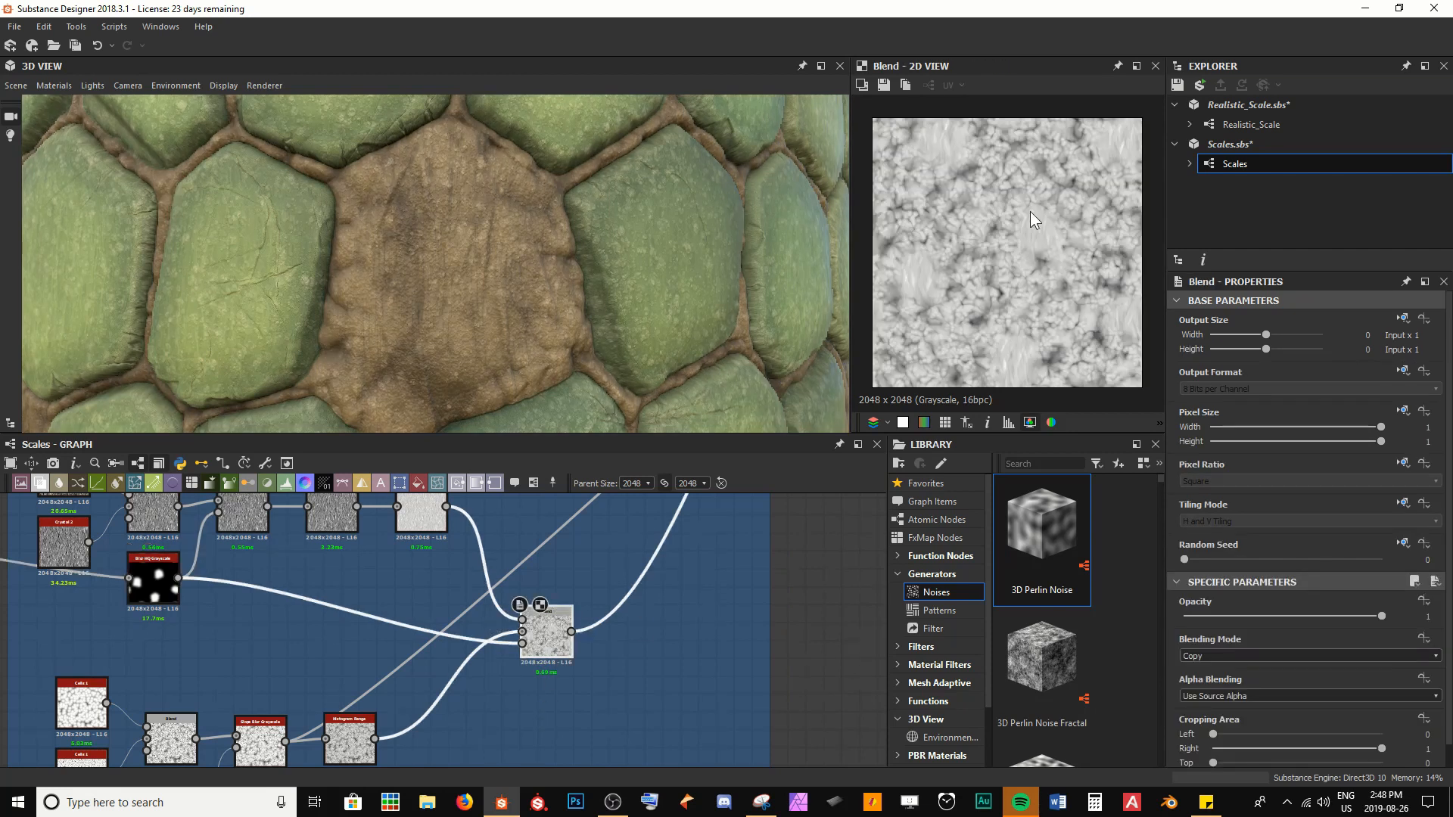
pyautogui.scroll(3, 1030, 215)
pyautogui.scroll(3, 1034, 276)
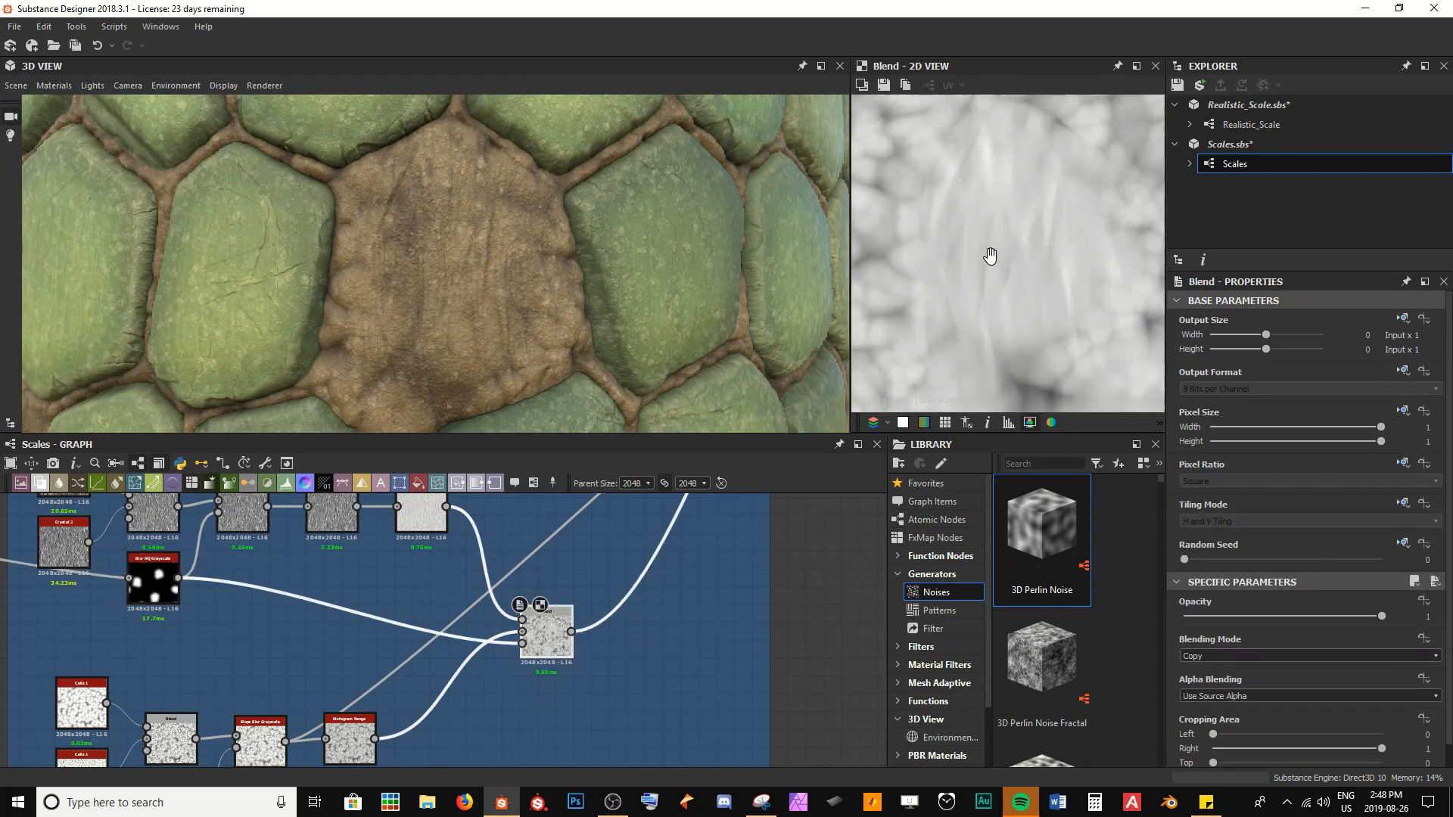
pyautogui.moveTo(410, 248); pyautogui.dragTo(425, 196)
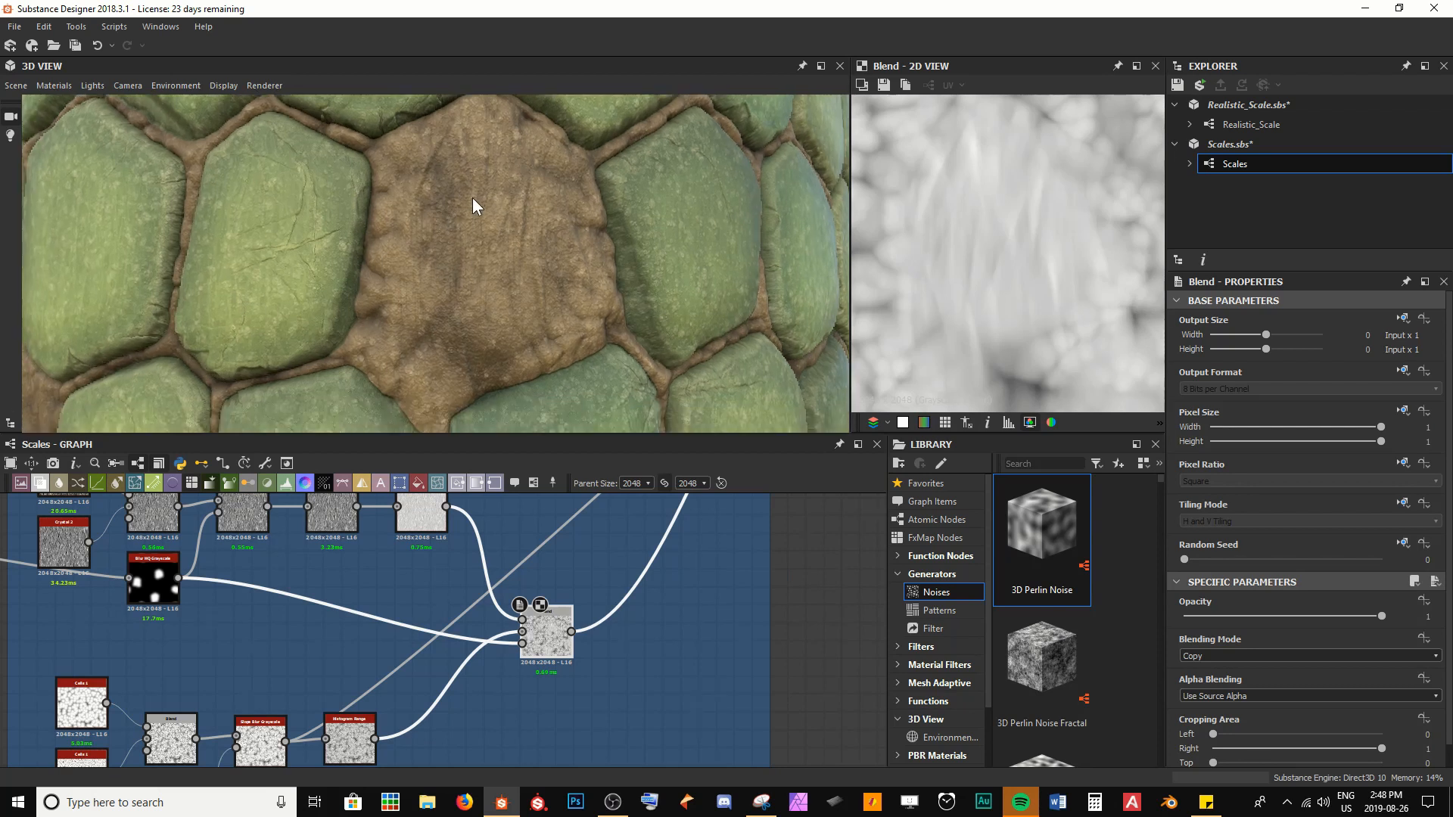
pyautogui.moveTo(466, 291); pyautogui.dragTo(432, 216)
pyautogui.scroll(-4, 395, 336)
pyautogui.scroll(2, 433, 216)
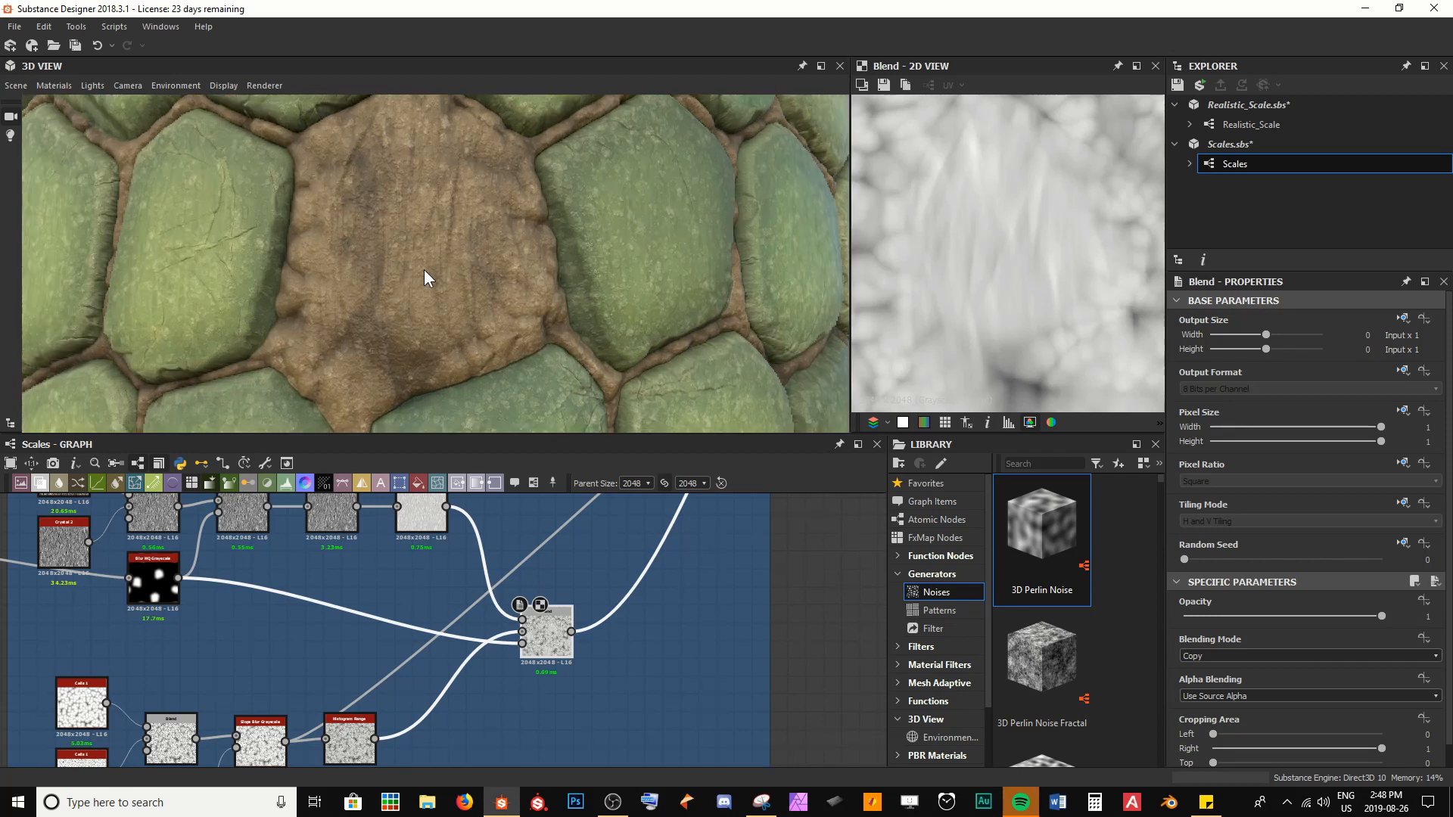
pyautogui.scroll(2, 424, 270)
# Insert a Curve node between the Blur HQ Grayscale mask and the Blend's Opacity input and save the package
pyautogui.doubleClick(167, 593)
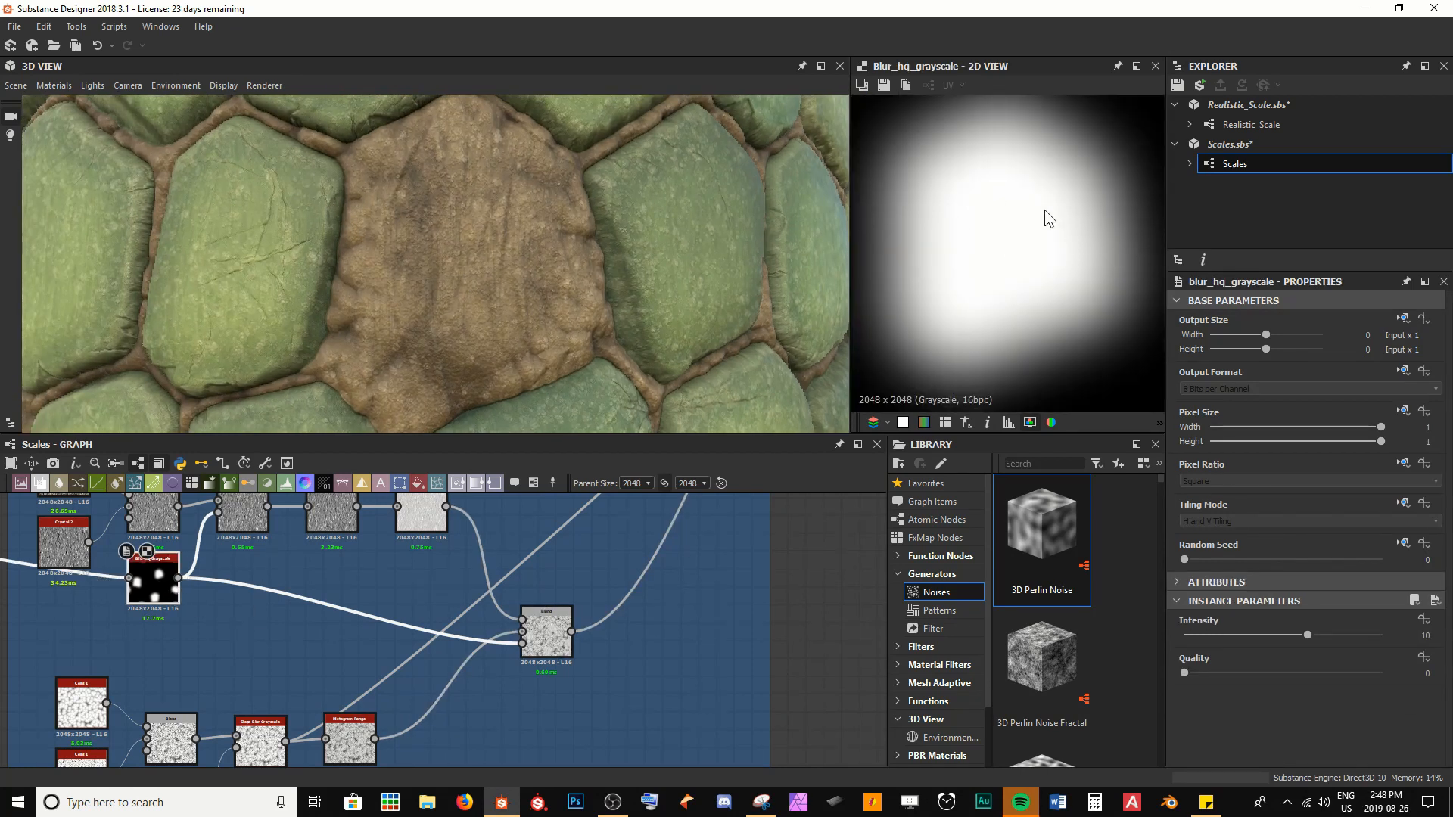
pyautogui.press('space')
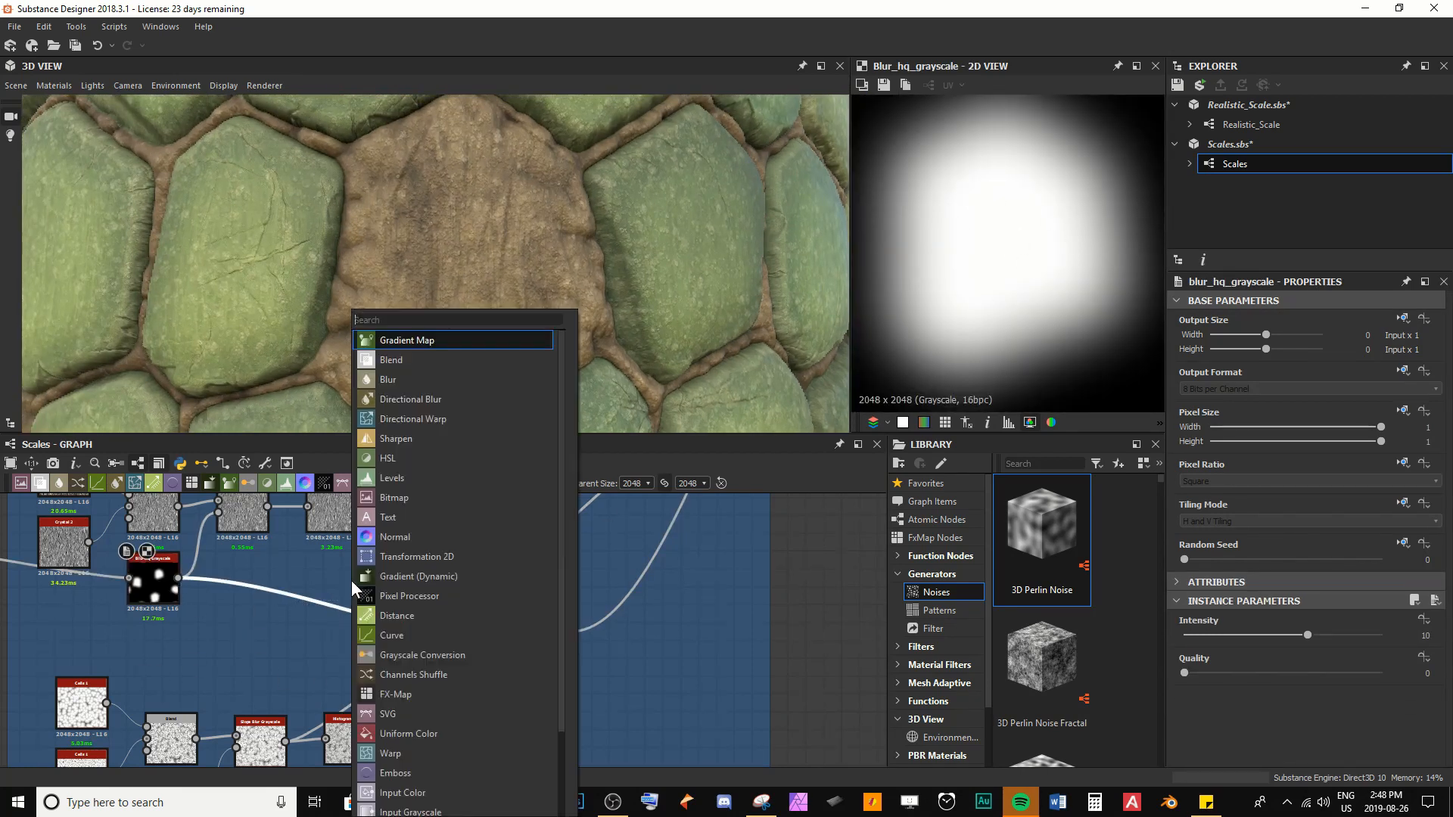
pyautogui.write('cur')
pyautogui.press('Return')
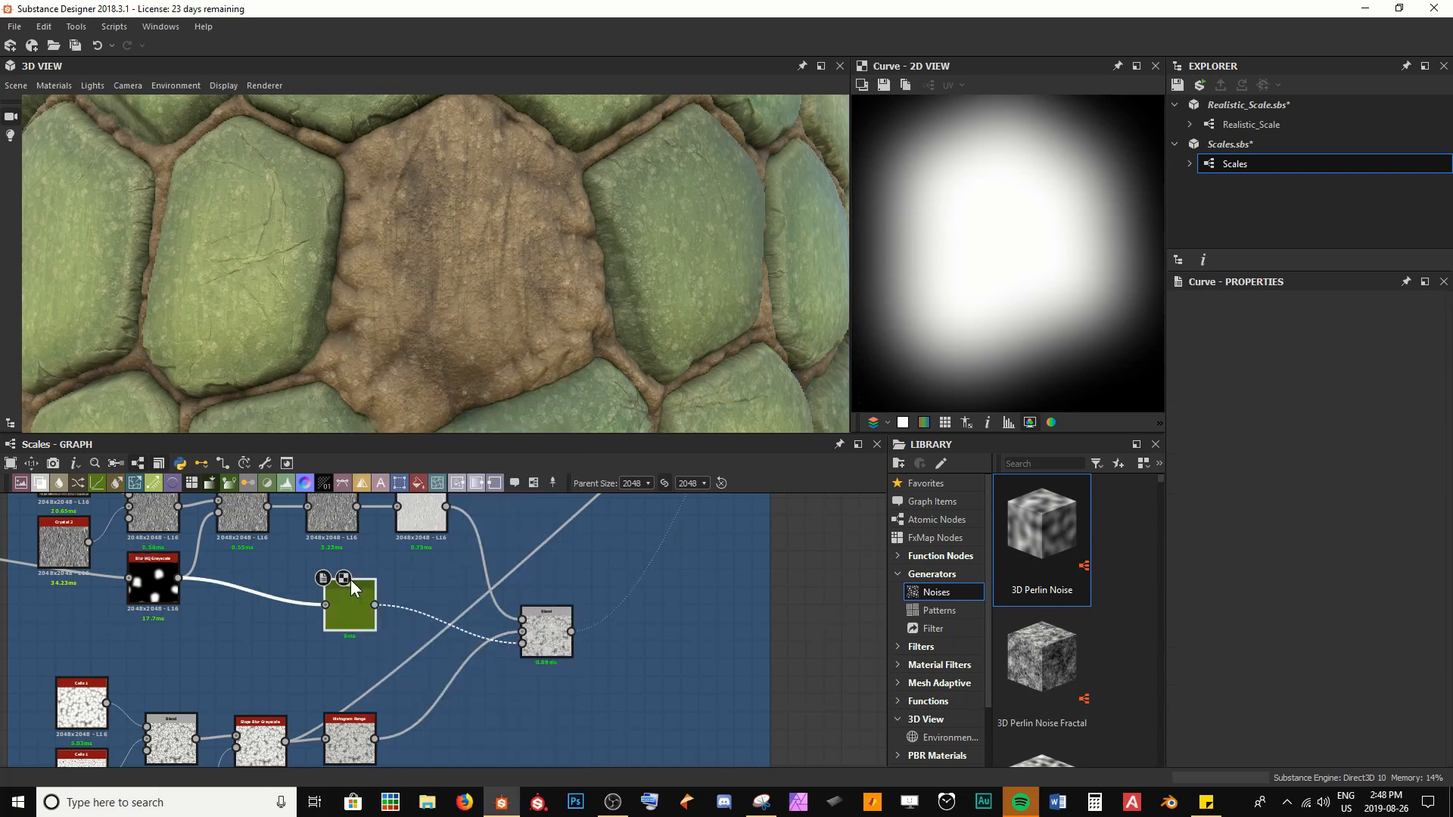
pyautogui.hotkey('ctrl', 's')
pyautogui.moveTo(322, 636); pyautogui.dragTo(382, 655, button='middle')
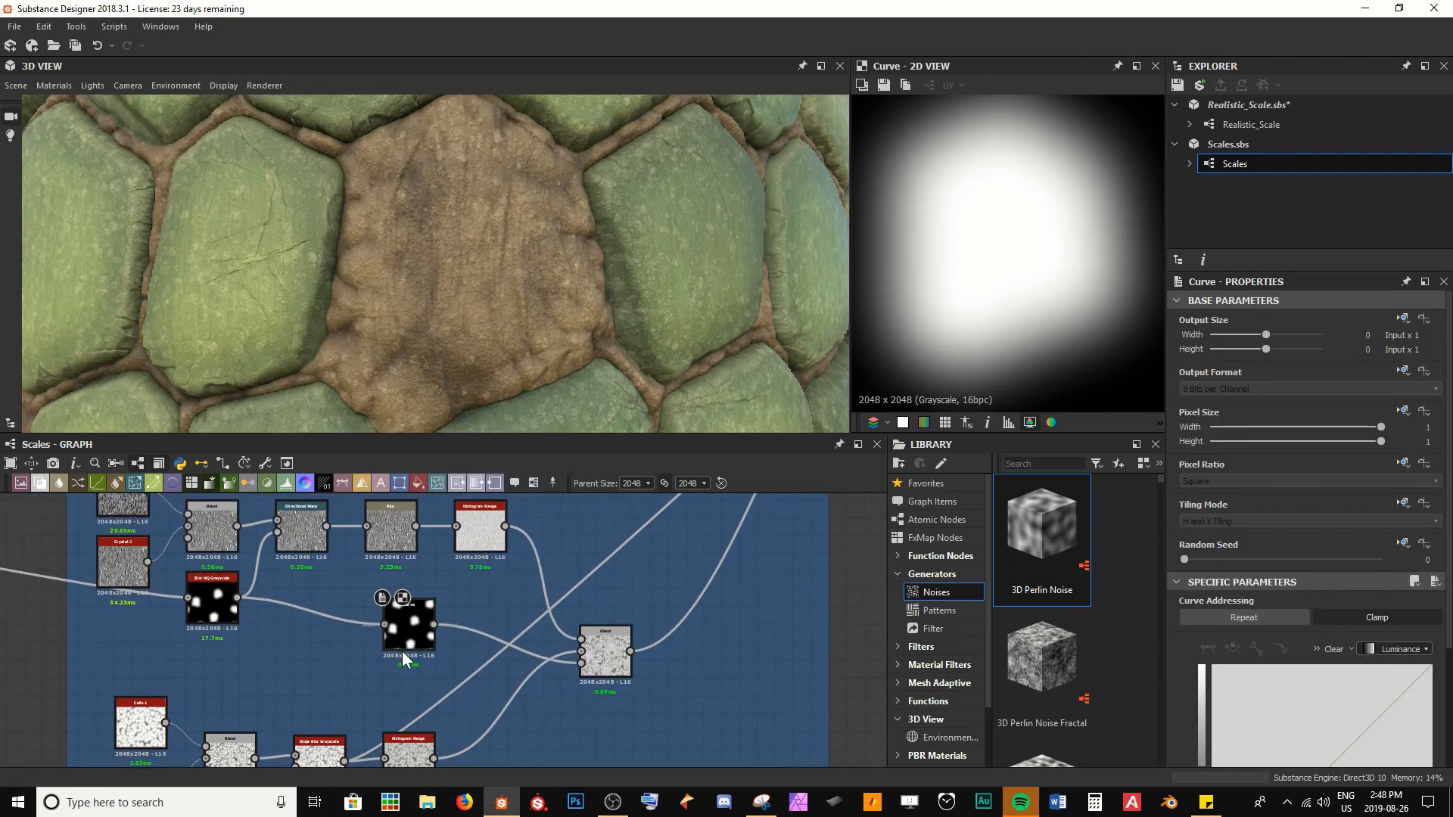
# Widen the mask by bowing the Curve upward with an added point, its lower handle at 0.08, 0.35, and check the model
pyautogui.scroll(3, 492, 348)
pyautogui.moveTo(489, 339); pyautogui.dragTo(492, 348)
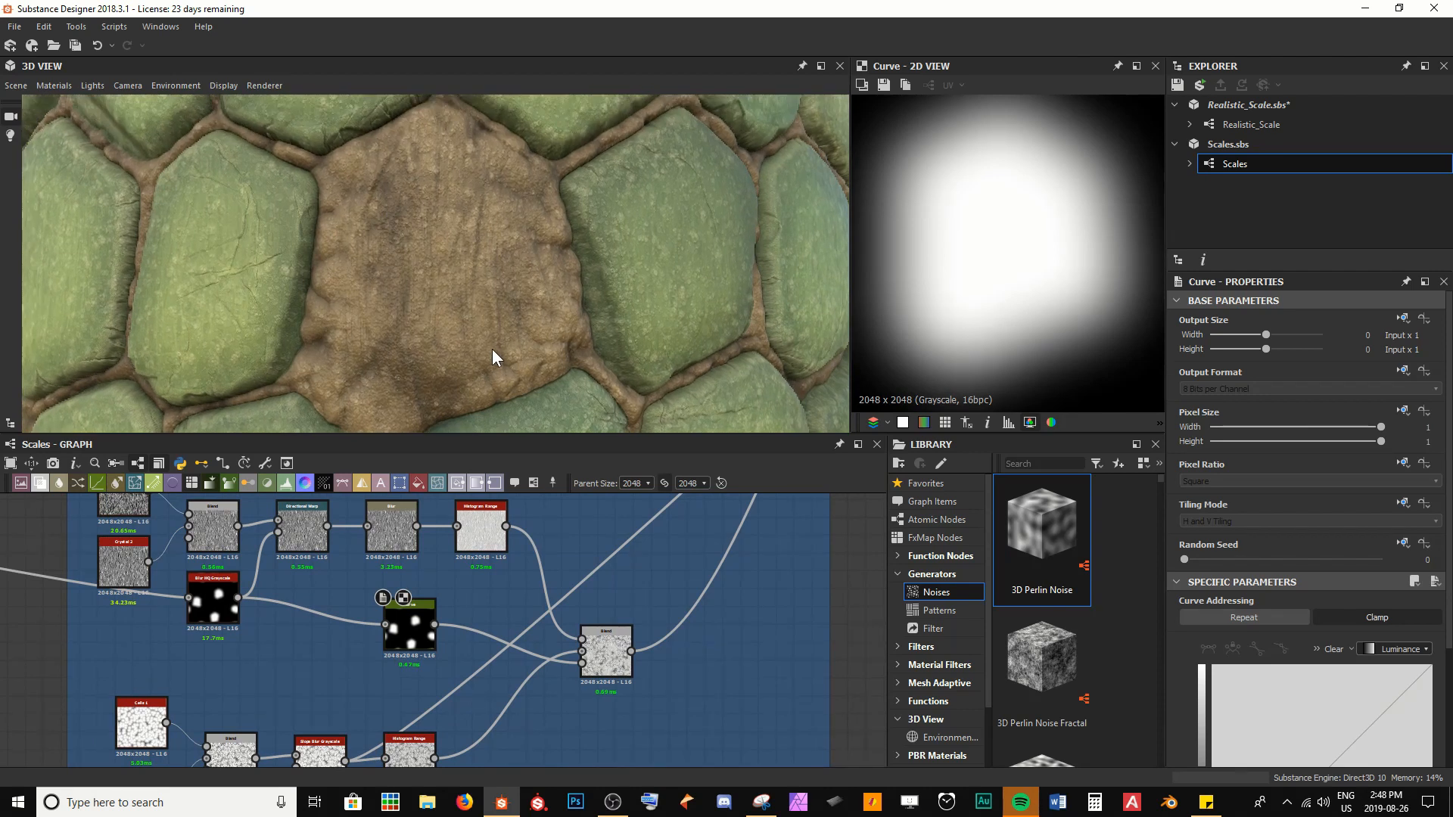
pyautogui.scroll(-3, 1247, 670)
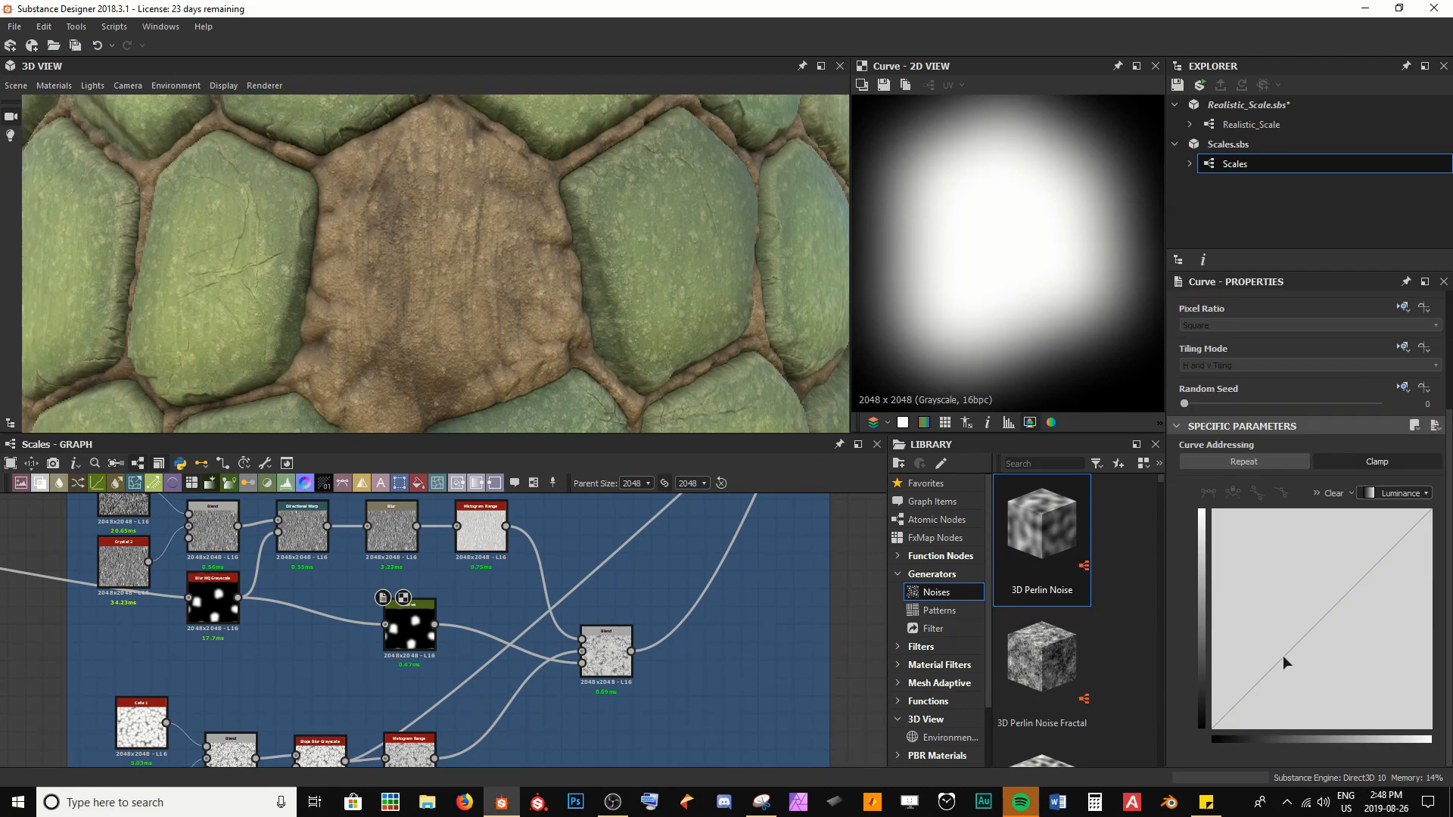
pyautogui.moveTo(1283, 656); pyautogui.dragTo(1337, 607)
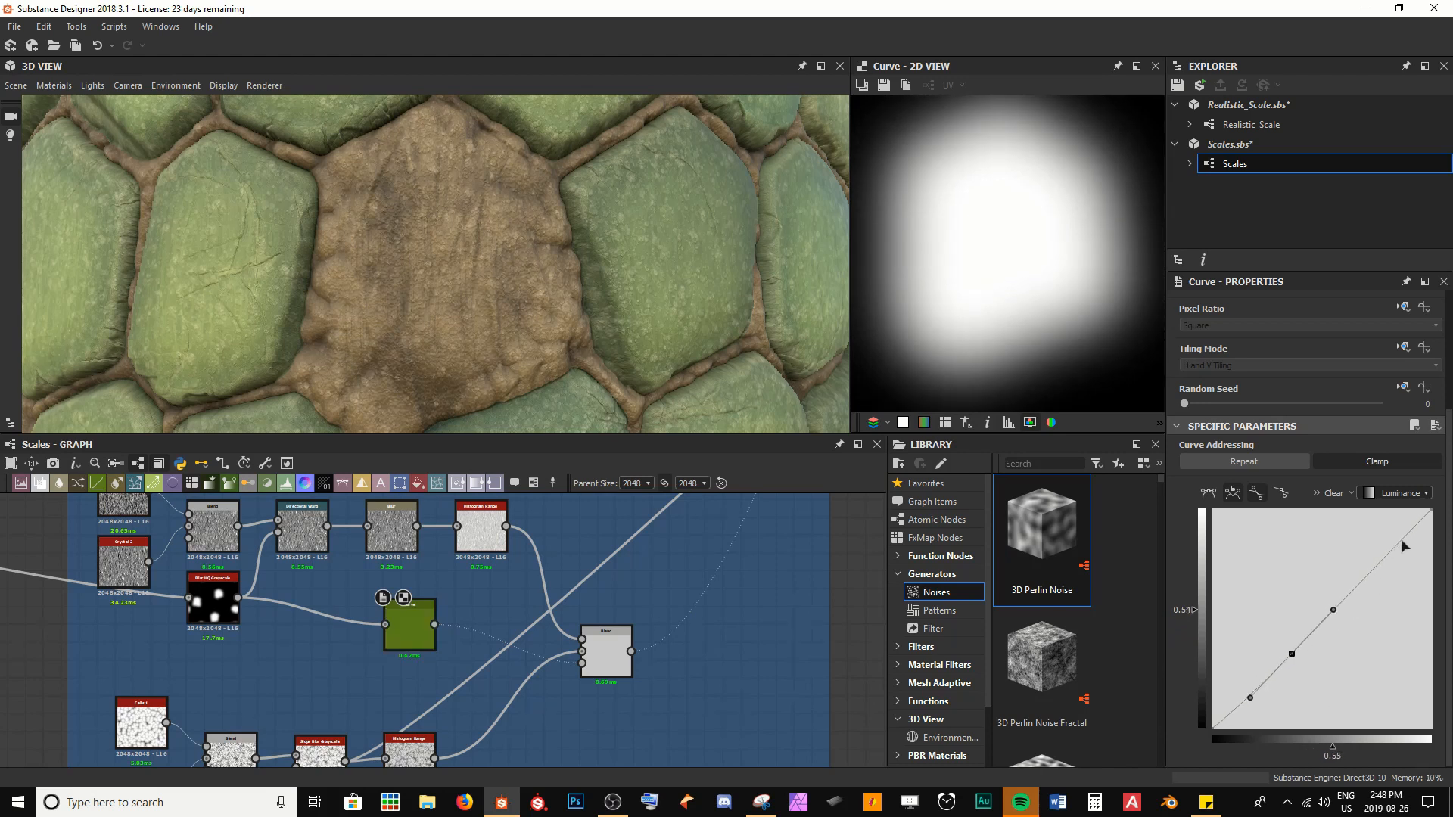
pyautogui.moveTo(1213, 729); pyautogui.dragTo(1247, 746)
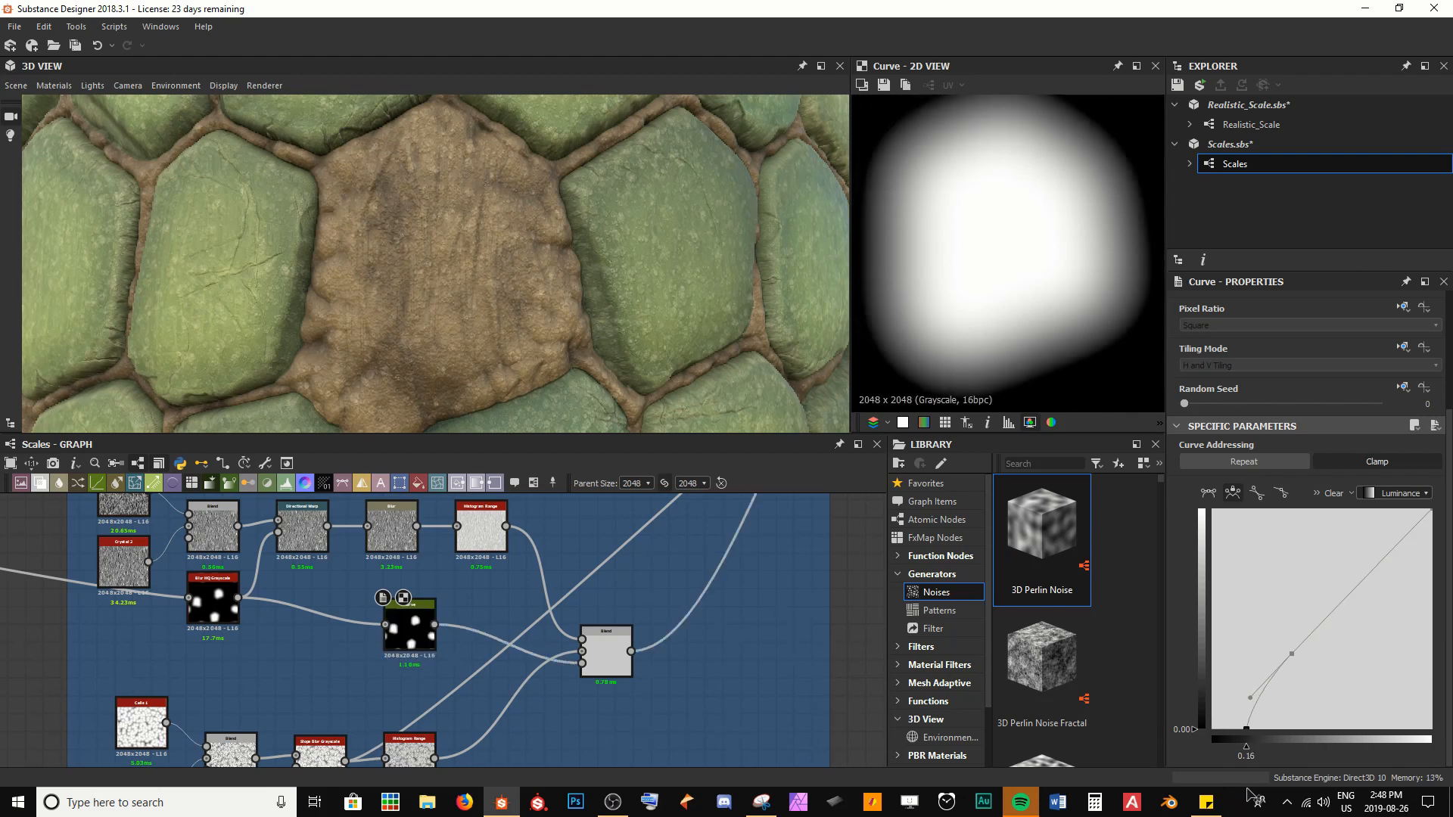
pyautogui.moveTo(1293, 654); pyautogui.dragTo(1269, 603)
pyautogui.moveTo(1246, 728); pyautogui.dragTo(1221, 747)
pyautogui.moveTo(1245, 622); pyautogui.dragTo(1229, 654)
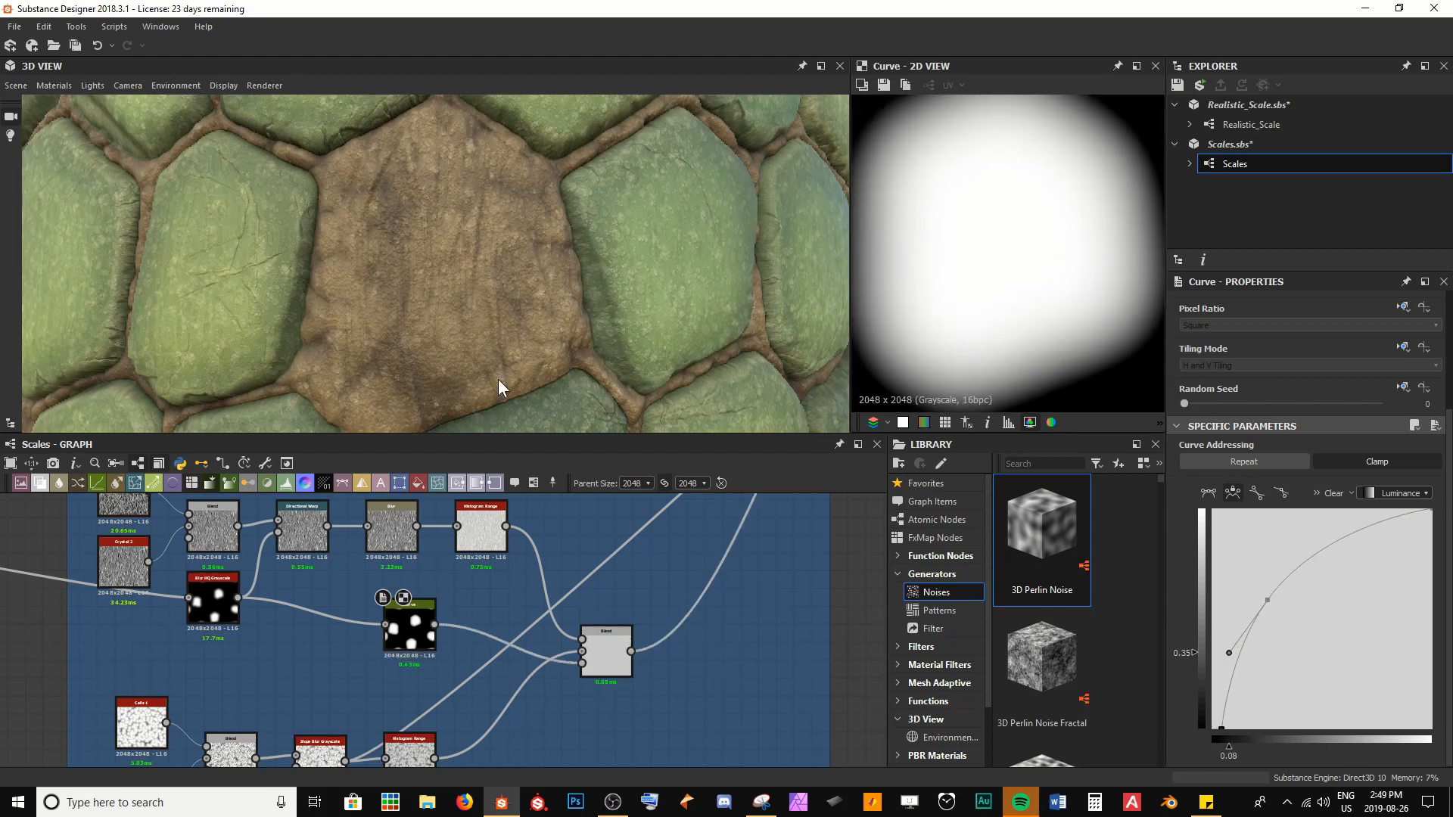
pyautogui.scroll(-4, 498, 379)
pyautogui.moveTo(498, 379)
pyautogui.mouseDown()
pyautogui.moveTo(537, 392)
pyautogui.moveTo(501, 379)
pyautogui.mouseUp()
pyautogui.scroll(4, 502, 379)
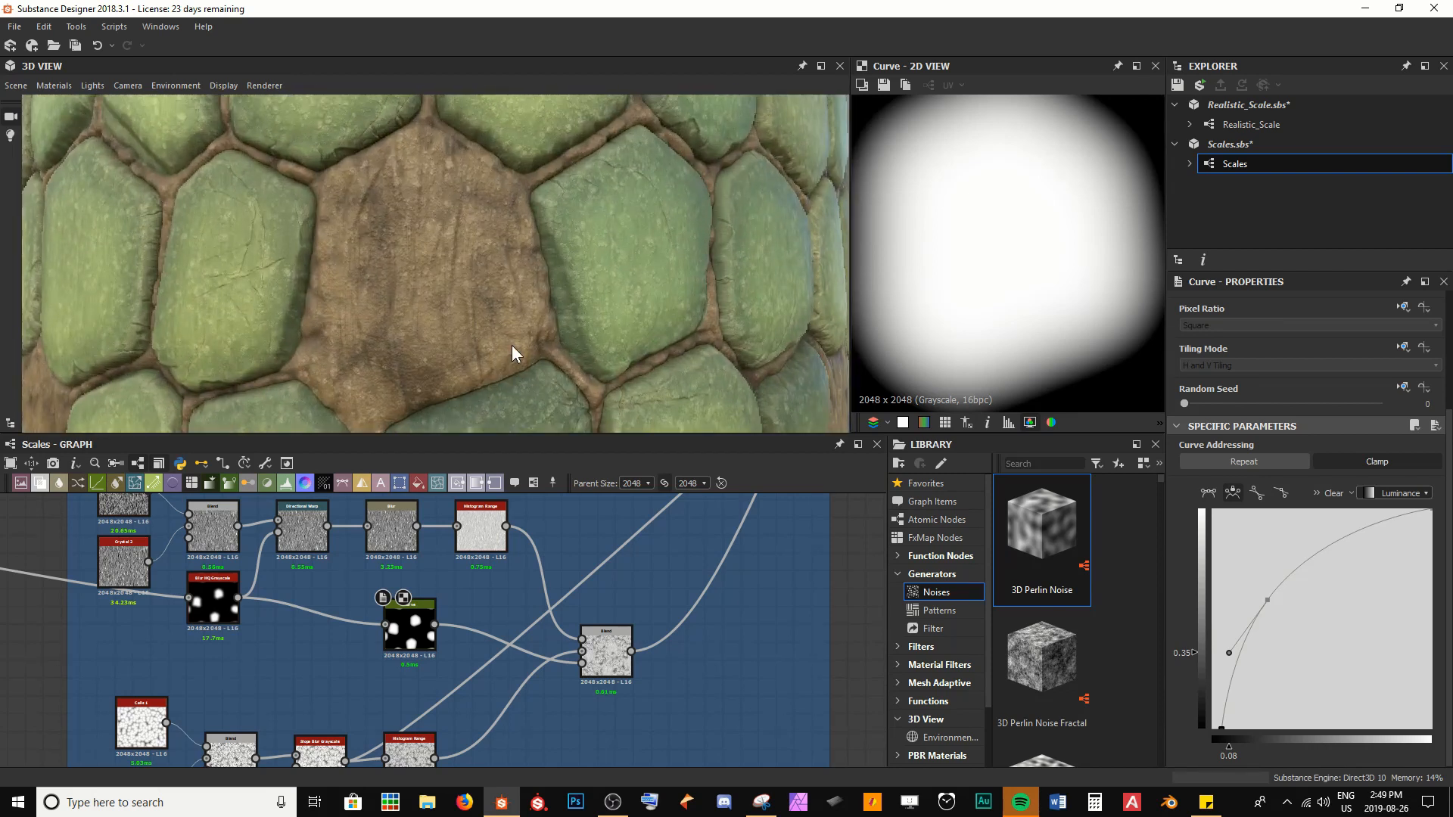
# Preview the Skin section's final Blend and the Subtract Blend in Scale Subtraction from Skin, examining the exposed skin area
pyautogui.doubleClick(610, 651)
pyautogui.moveTo(983, 251); pyautogui.dragTo(1020, 267, button='middle')
pyautogui.scroll(-3, 1022, 269)
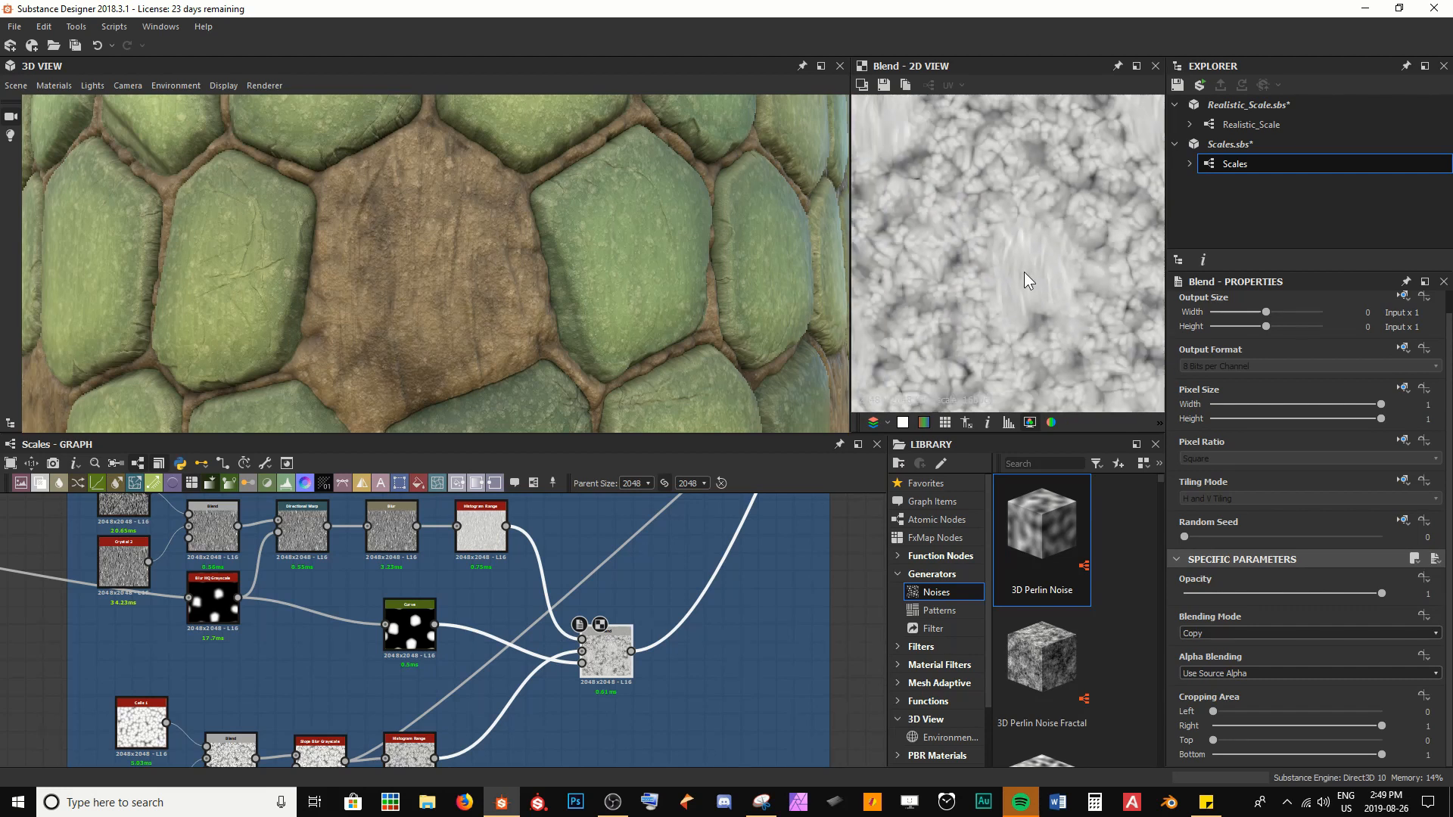
pyautogui.moveTo(636, 602); pyautogui.dragTo(484, 734, button='middle')
pyautogui.scroll(-4, 486, 734)
pyautogui.moveTo(651, 536); pyautogui.dragTo(533, 631, button='middle')
pyautogui.scroll(3, 533, 634)
pyautogui.doubleClick(527, 634)
pyautogui.scroll(3, 937, 364)
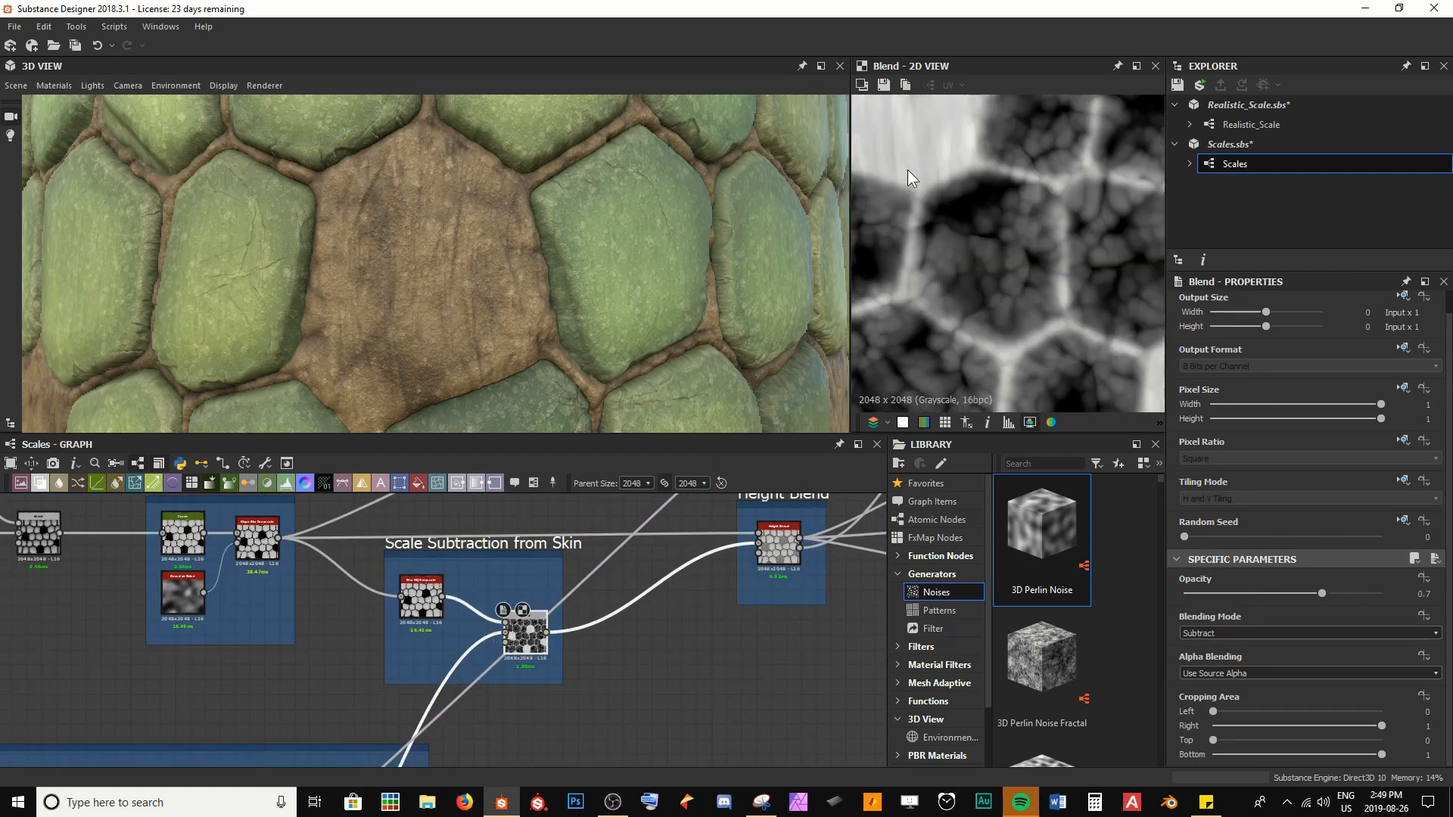
# Preview the height_blend output and examine the exposed skin between the scales in 2D and on the model
pyautogui.moveTo(1038, 298); pyautogui.dragTo(911, 201, button='middle')
pyautogui.moveTo(1011, 392); pyautogui.dragTo(967, 375, button='middle')
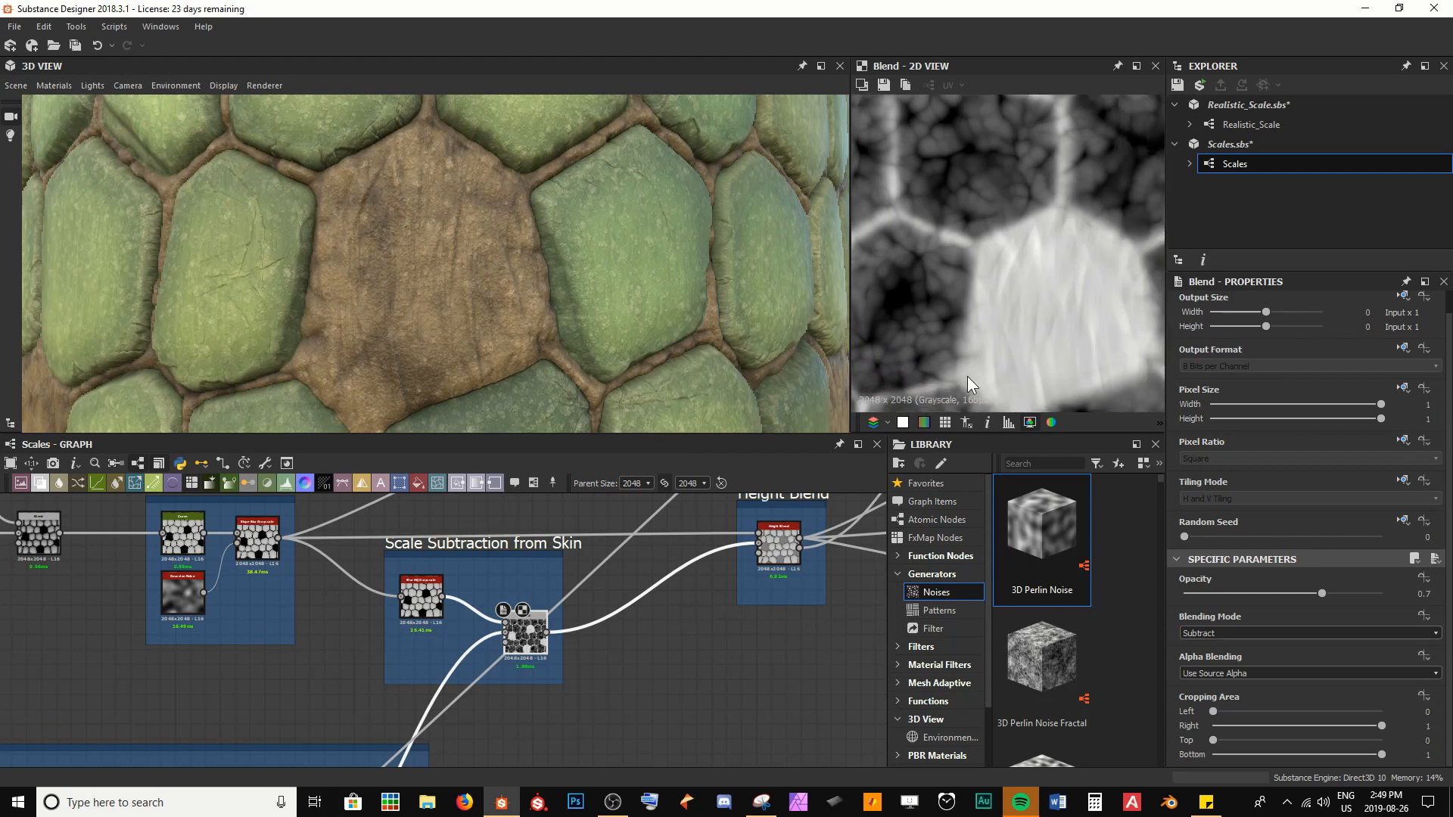
pyautogui.doubleClick(789, 562)
pyautogui.scroll(4, 1015, 298)
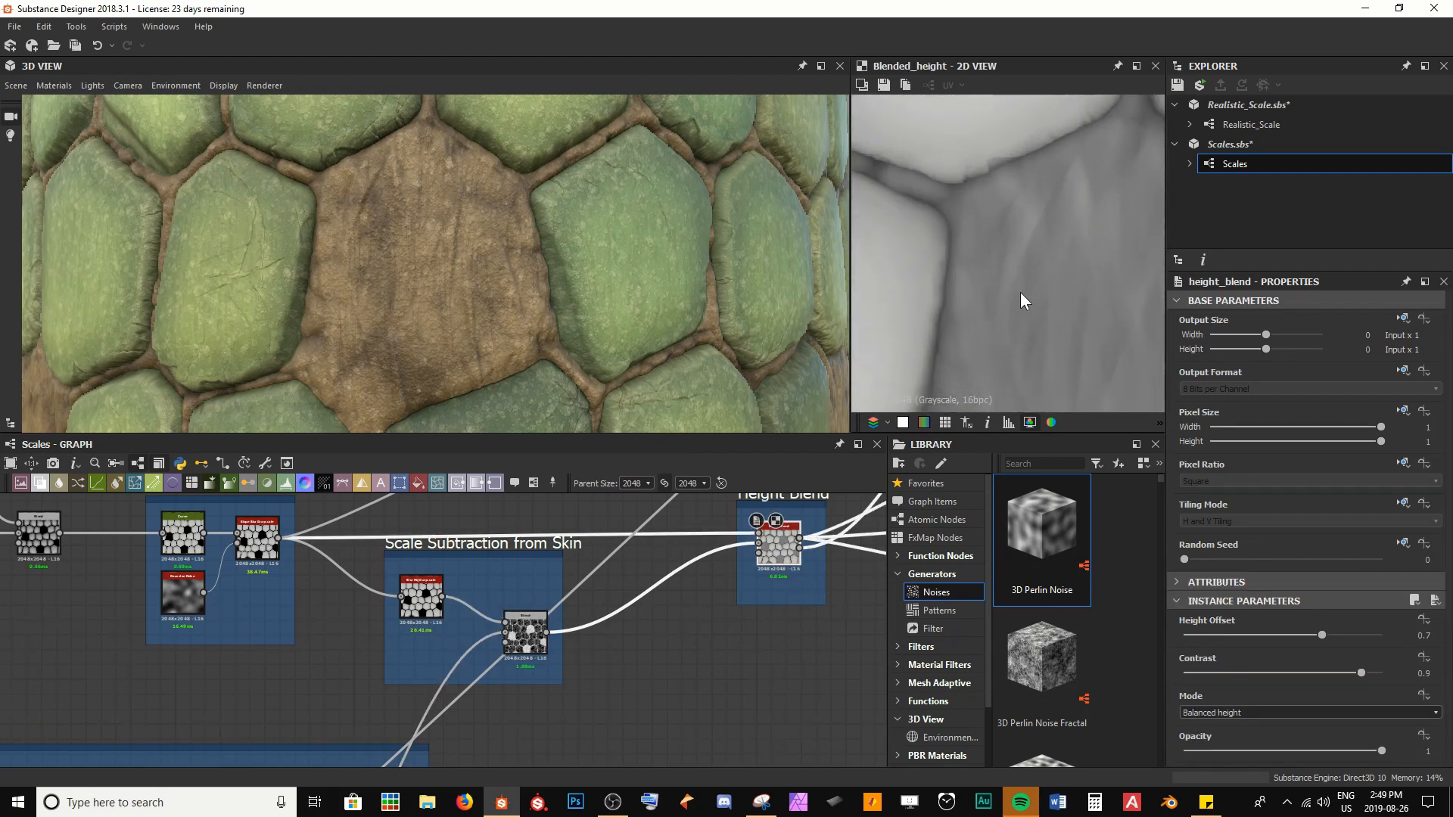
pyautogui.moveTo(341, 286)
pyautogui.mouseDown()
pyautogui.moveTo(539, 305)
pyautogui.moveTo(557, 267)
pyautogui.mouseUp()
pyautogui.moveTo(341, 241); pyautogui.dragTo(570, 257)
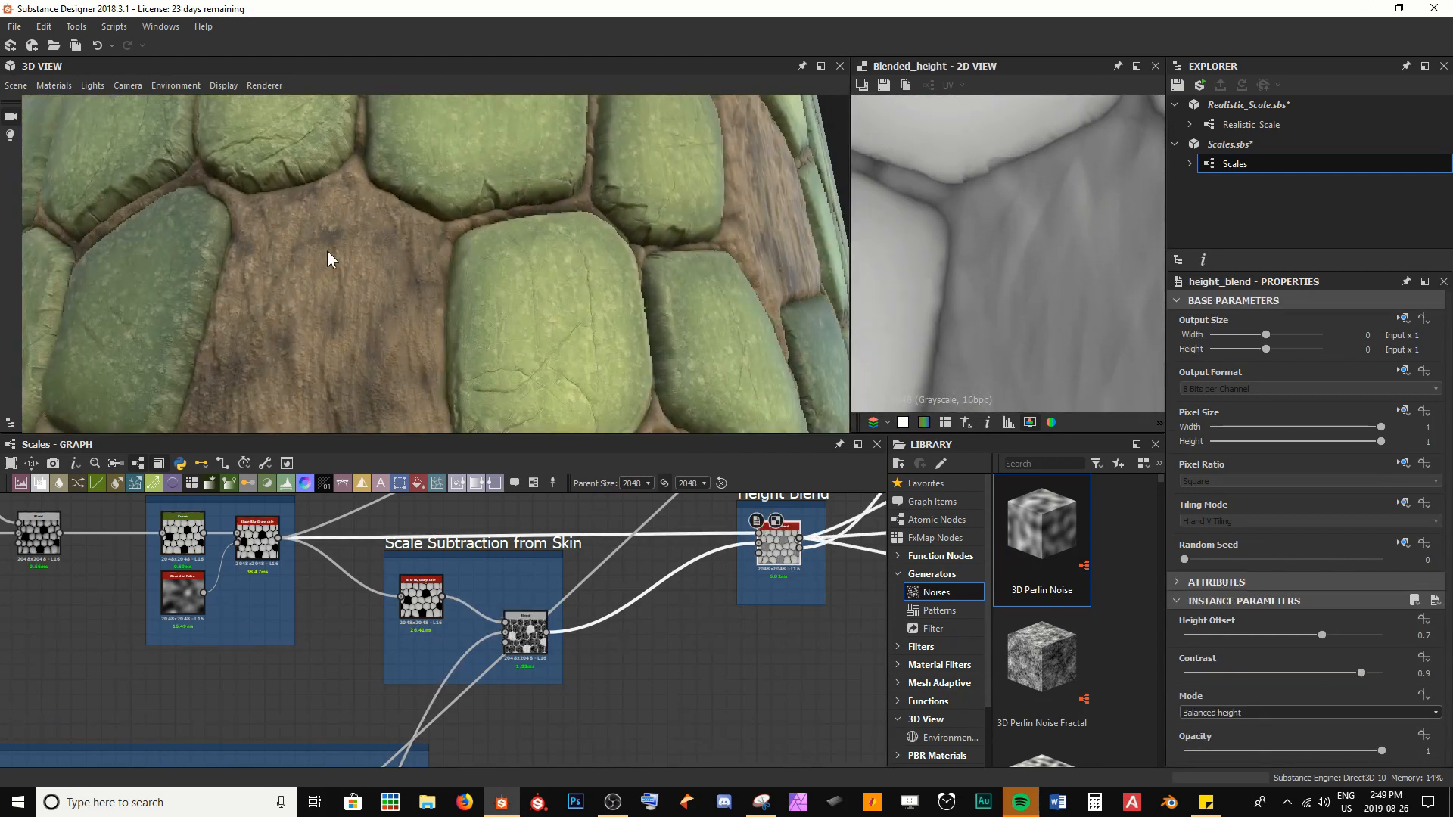
pyautogui.moveTo(327, 251); pyautogui.dragTo(498, 148)
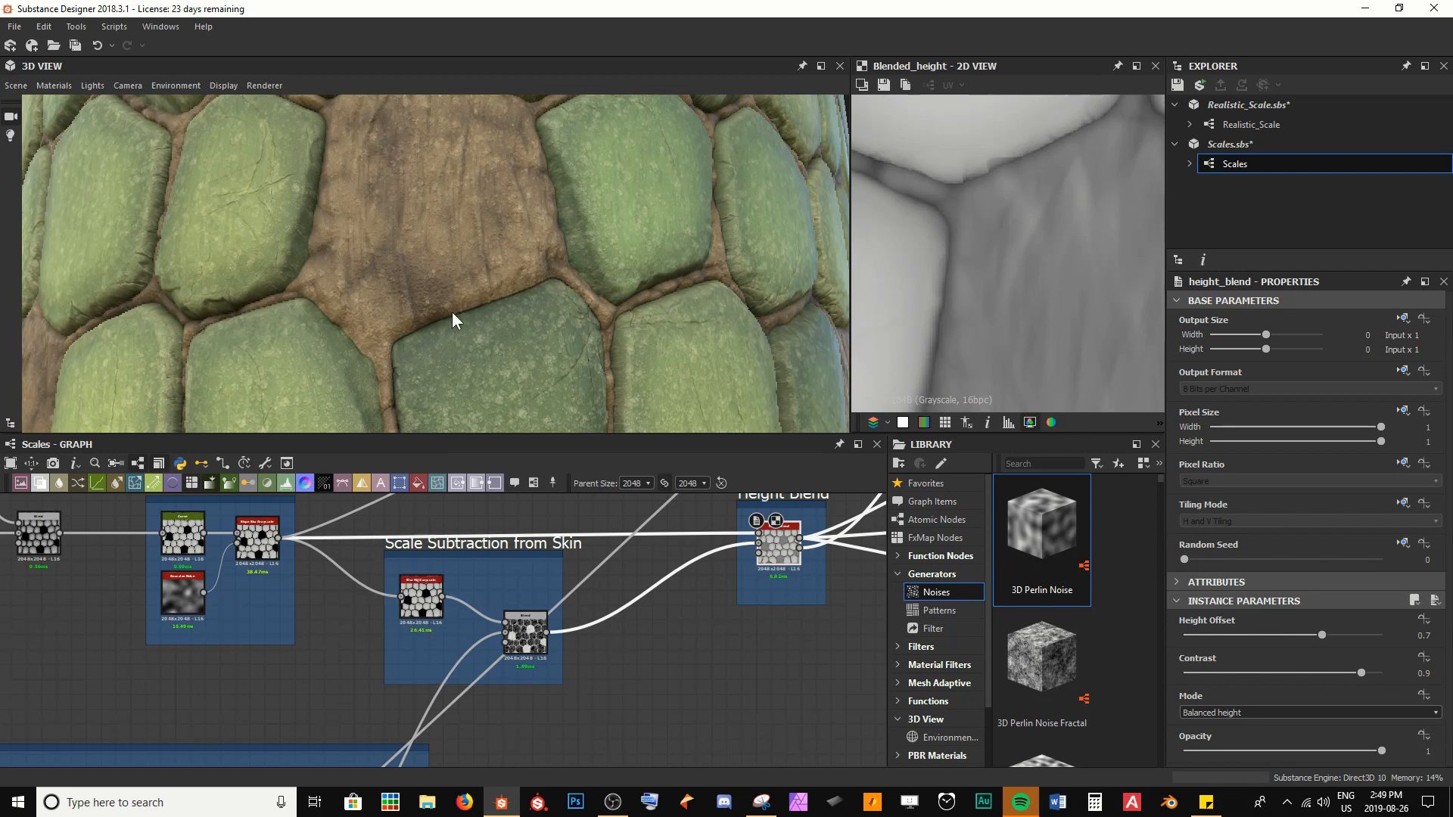
pyautogui.scroll(-3, 452, 312)
pyautogui.moveTo(452, 317); pyautogui.dragTo(484, 187)
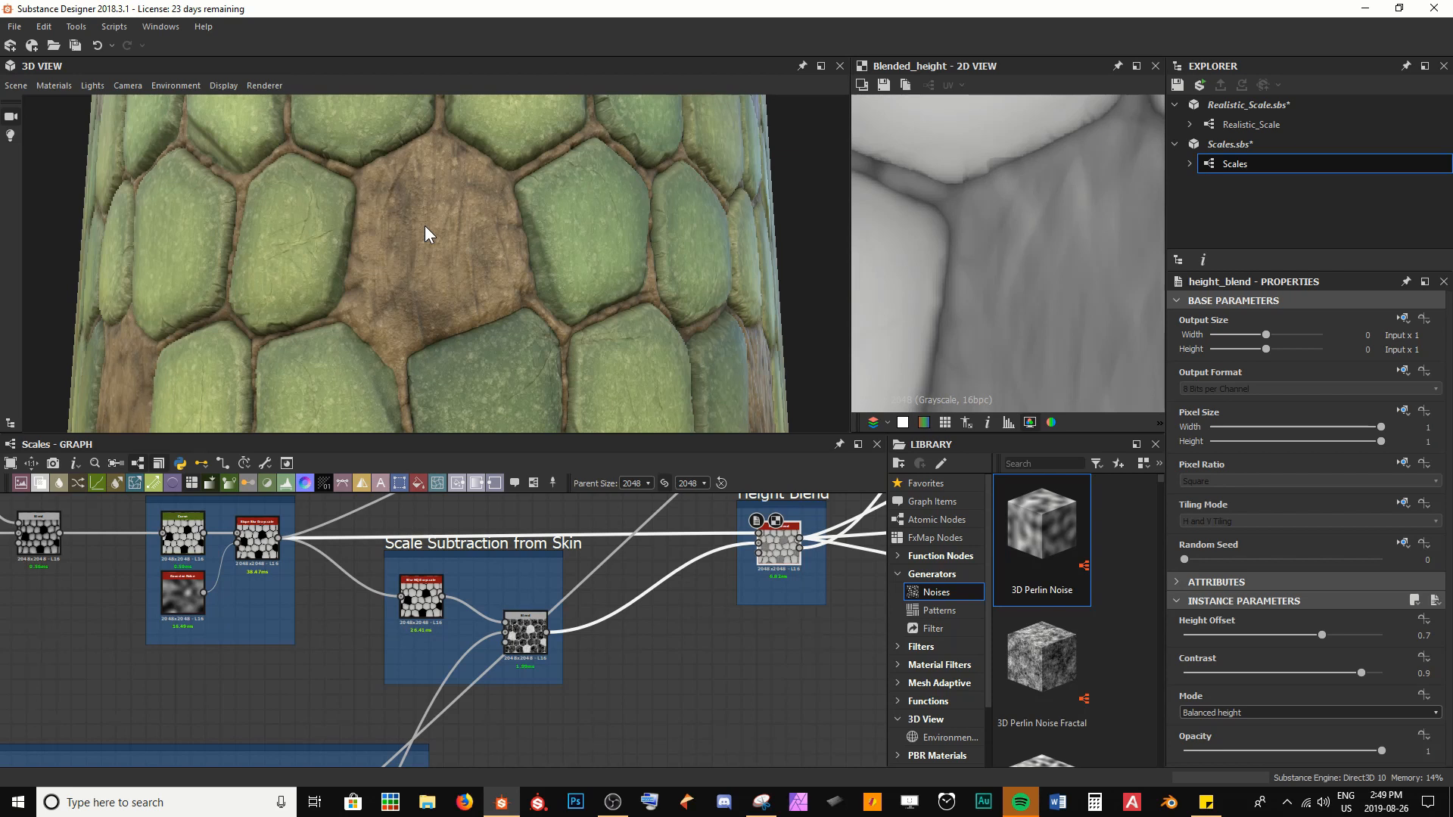
# Insert a new Blend node between the Skin section's final Blend and the Scale Subtraction from Skin Blend
pyautogui.click(378, 670)
pyautogui.press('space')
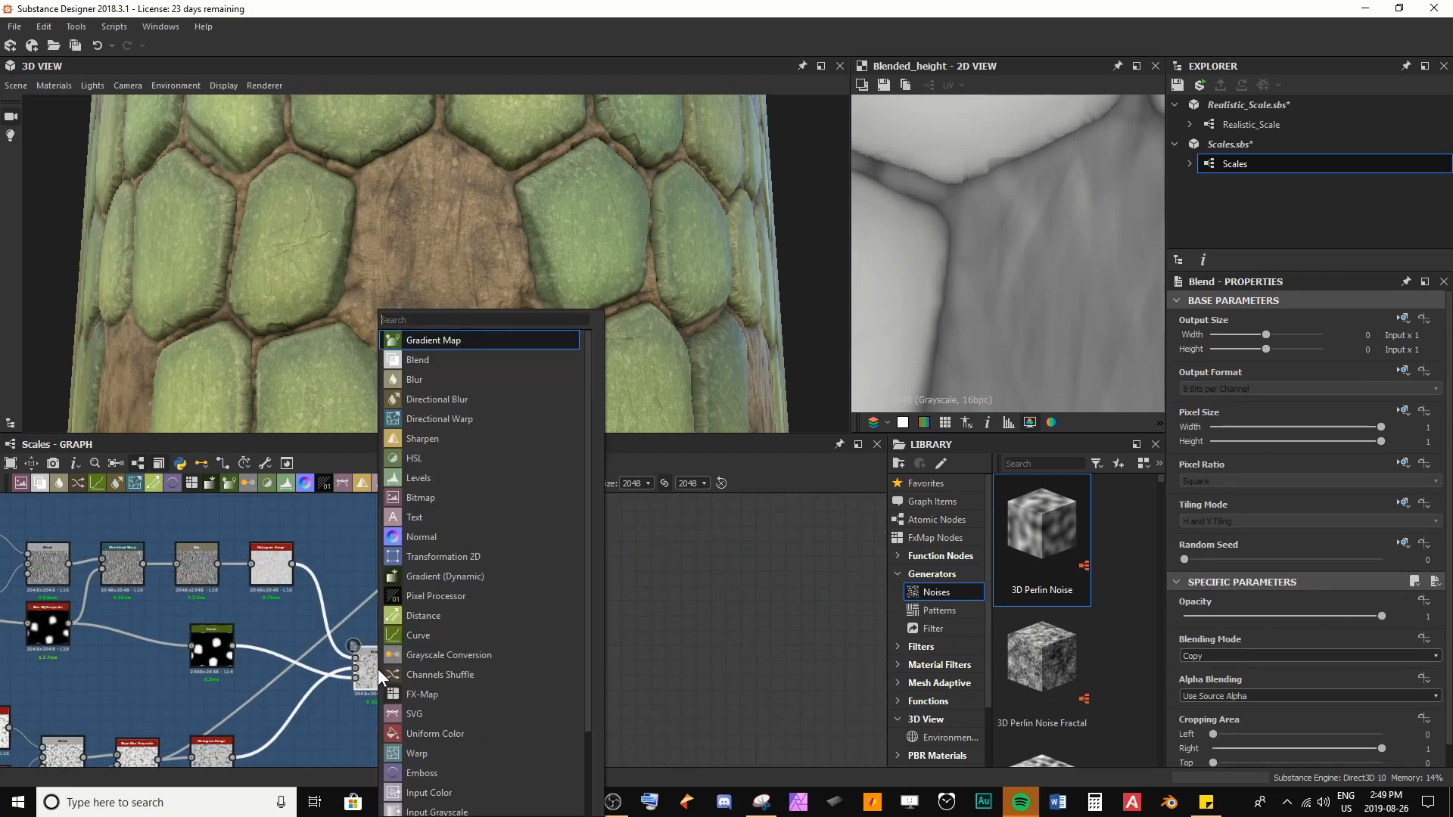
pyautogui.write('ble')
pyautogui.press('Return')
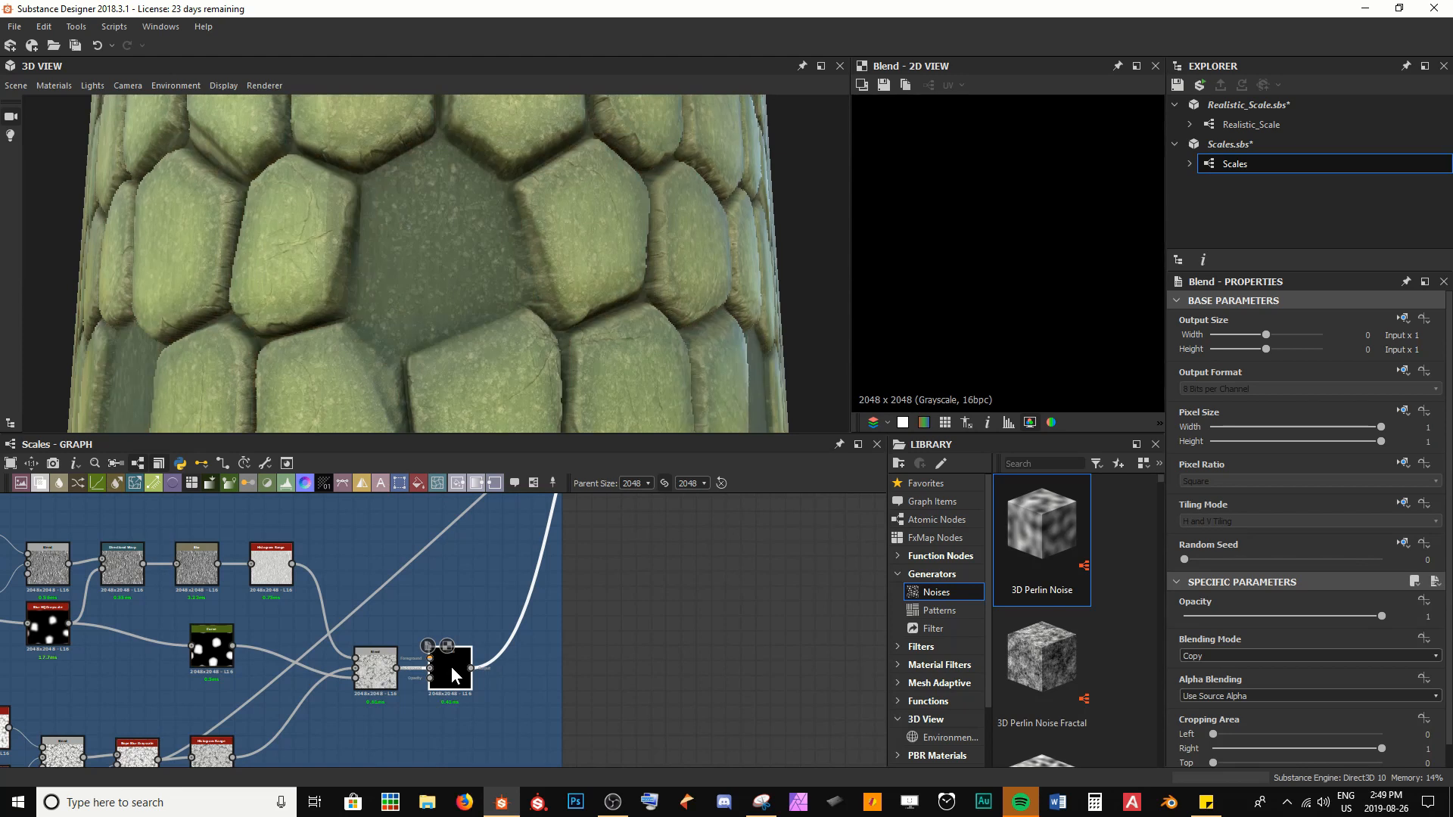
pyautogui.moveTo(451, 666); pyautogui.dragTo(486, 575)
pyautogui.moveTo(395, 611); pyautogui.dragTo(452, 644, button='middle')
# Duplicate the black Uniform Color node from the Scales Geo section
pyautogui.scroll(-5, 452, 643)
pyautogui.moveTo(179, 586); pyautogui.dragTo(742, 682, button='middle')
pyautogui.scroll(4, 298, 601)
pyautogui.click(282, 595)
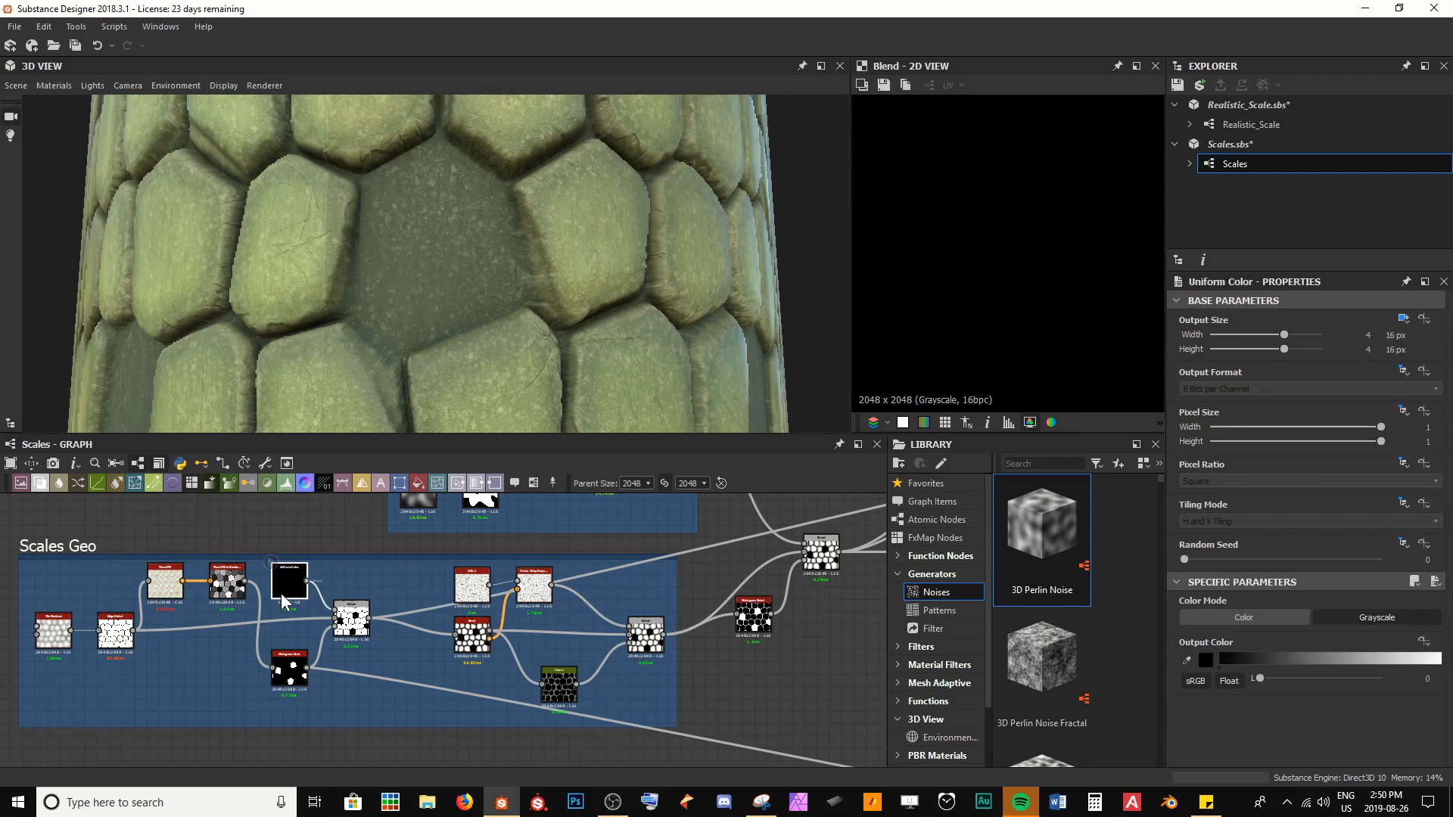
pyautogui.doubleClick(282, 596)
pyautogui.hotkey('ctrl', 'c')
pyautogui.hotkey('ctrl', 'v')
# Place the duplicated Uniform Color in the Skin section and connect it to the new Blend's Foreground input
pyautogui.moveTo(452, 638); pyautogui.dragTo(802, 693)
pyautogui.moveTo(809, 691); pyautogui.dragTo(116, 594, button='middle')
pyautogui.scroll(-3, 182, 619)
pyautogui.moveTo(106, 591); pyautogui.dragTo(637, 649)
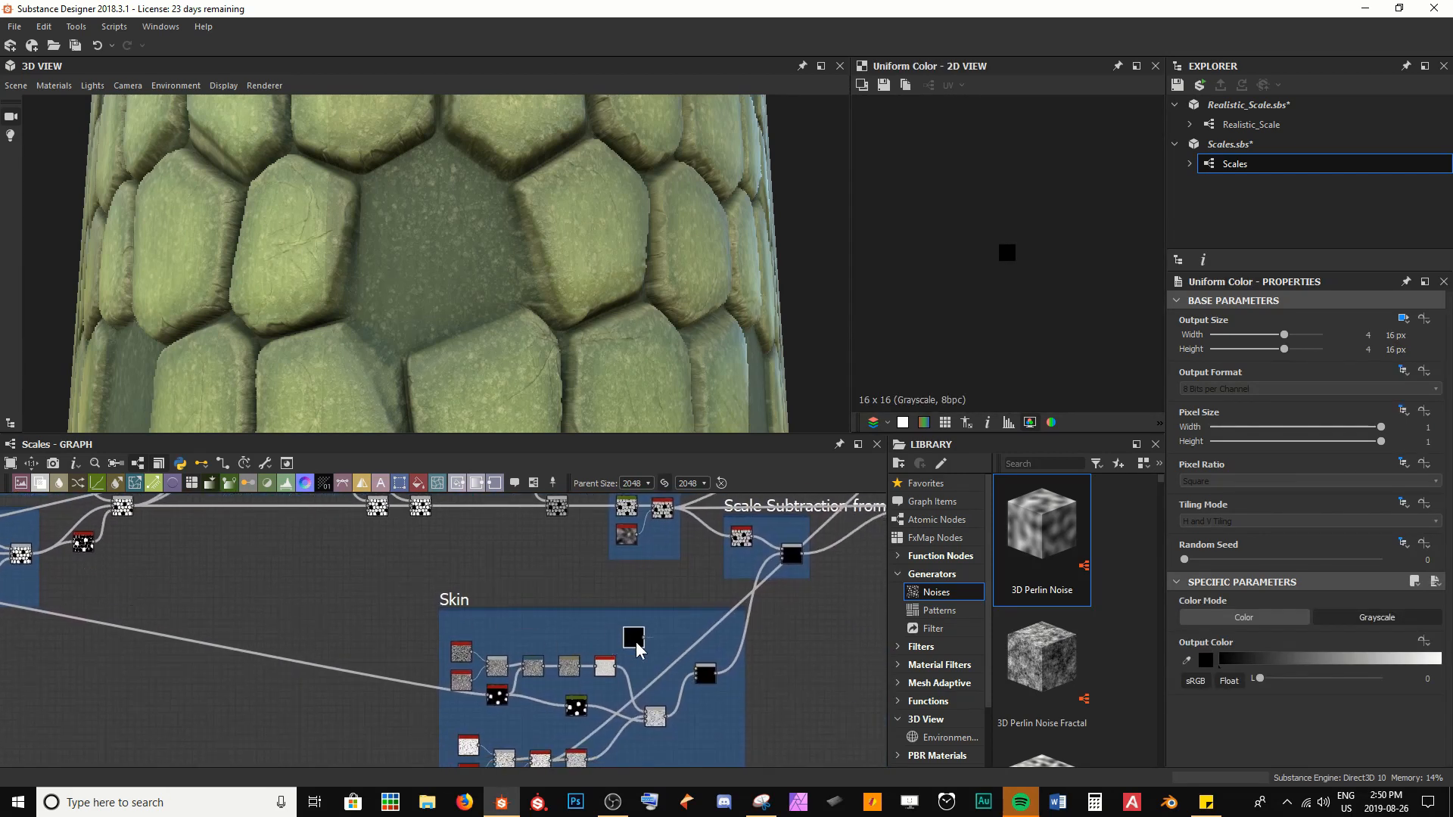
pyautogui.scroll(3, 640, 649)
pyautogui.moveTo(641, 649); pyautogui.dragTo(475, 547, button='middle')
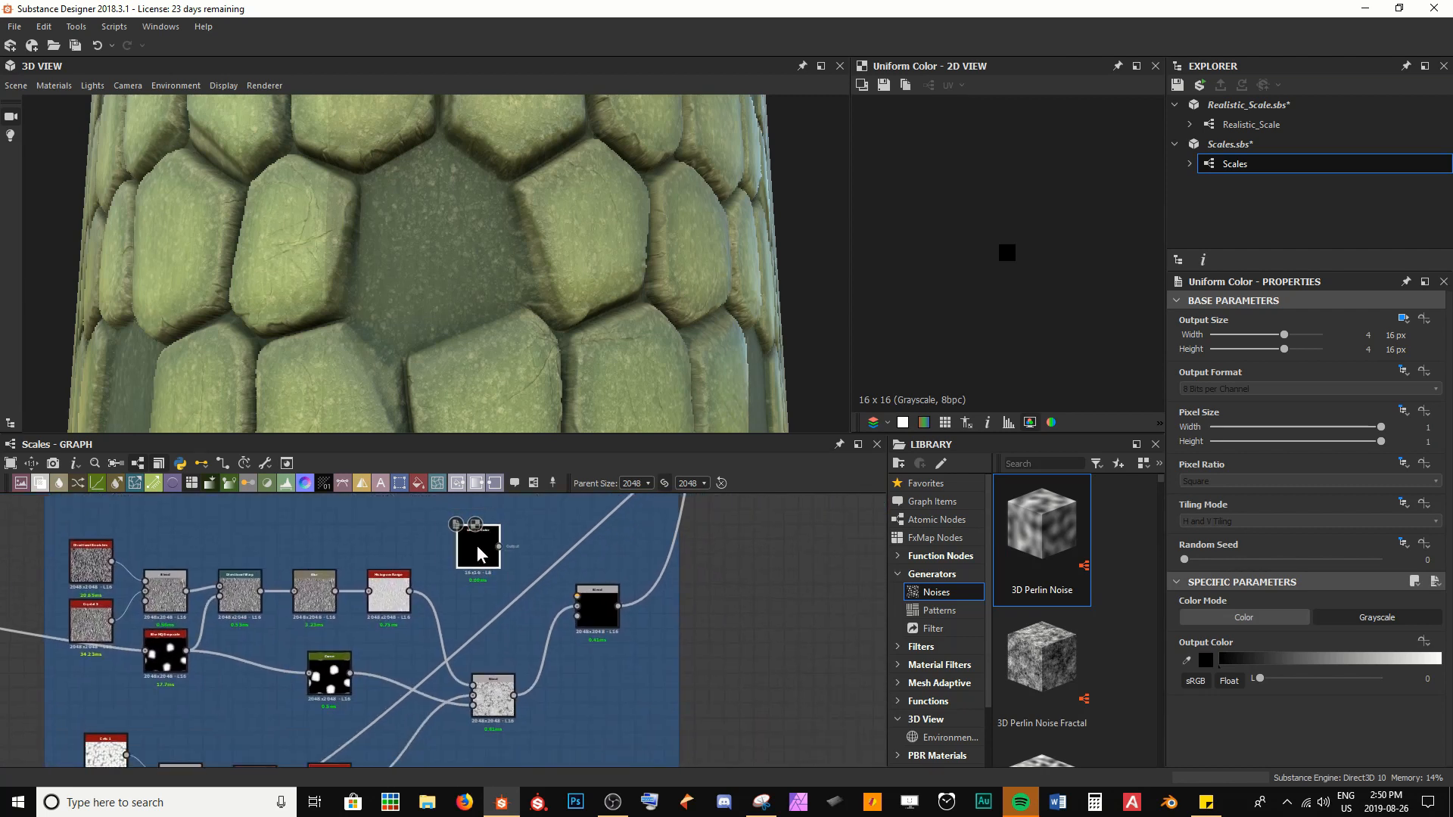
pyautogui.doubleClick(596, 594)
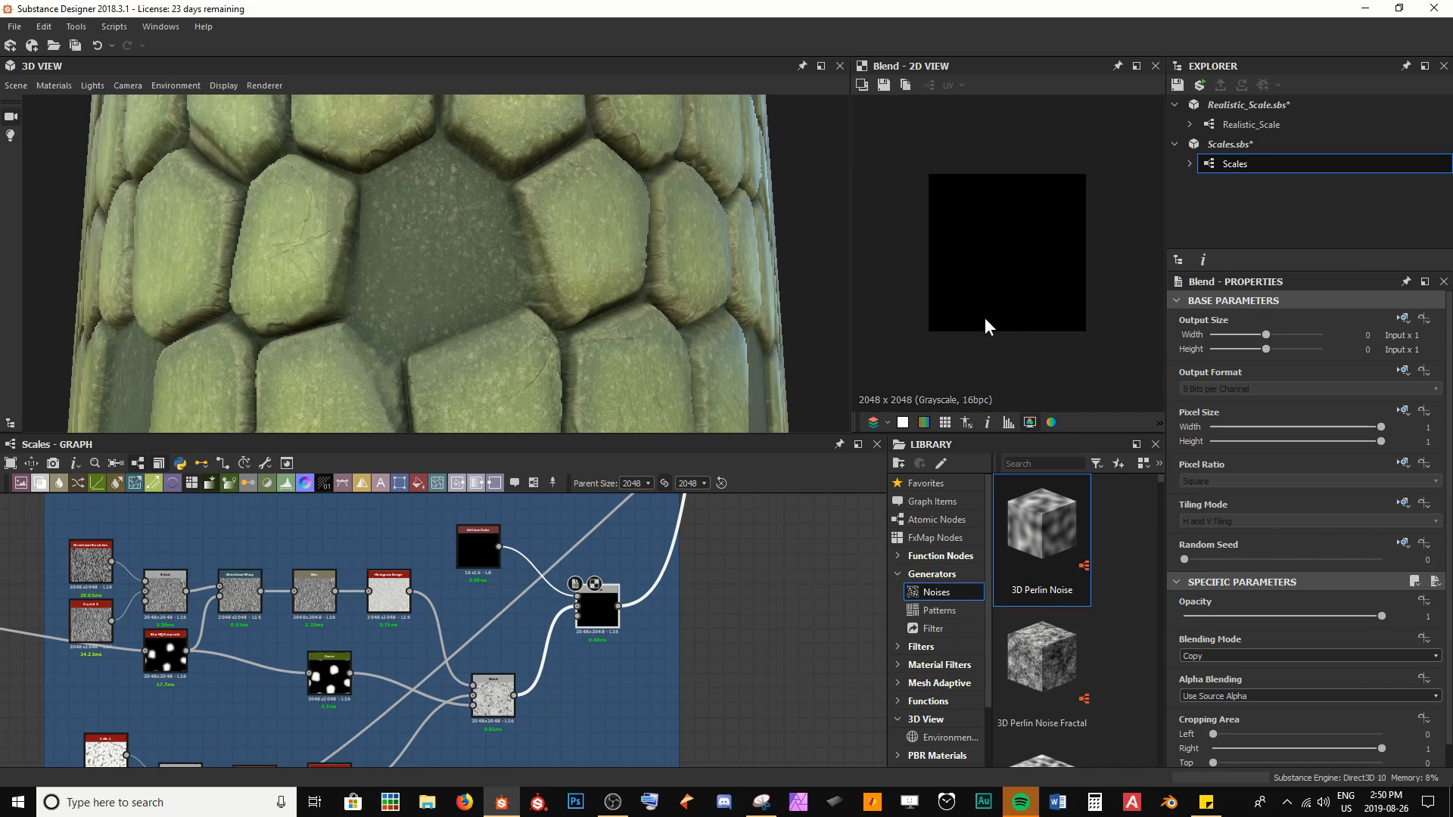
# Duplicate the Skin section's mask Curve, connect the copy to the new Blend's Opacity input, and preview the Blend
pyautogui.moveTo(340, 671); pyautogui.dragTo(310, 708)
pyautogui.hotkey('ctrl', 'c')
pyautogui.hotkey('ctrl', 'v')
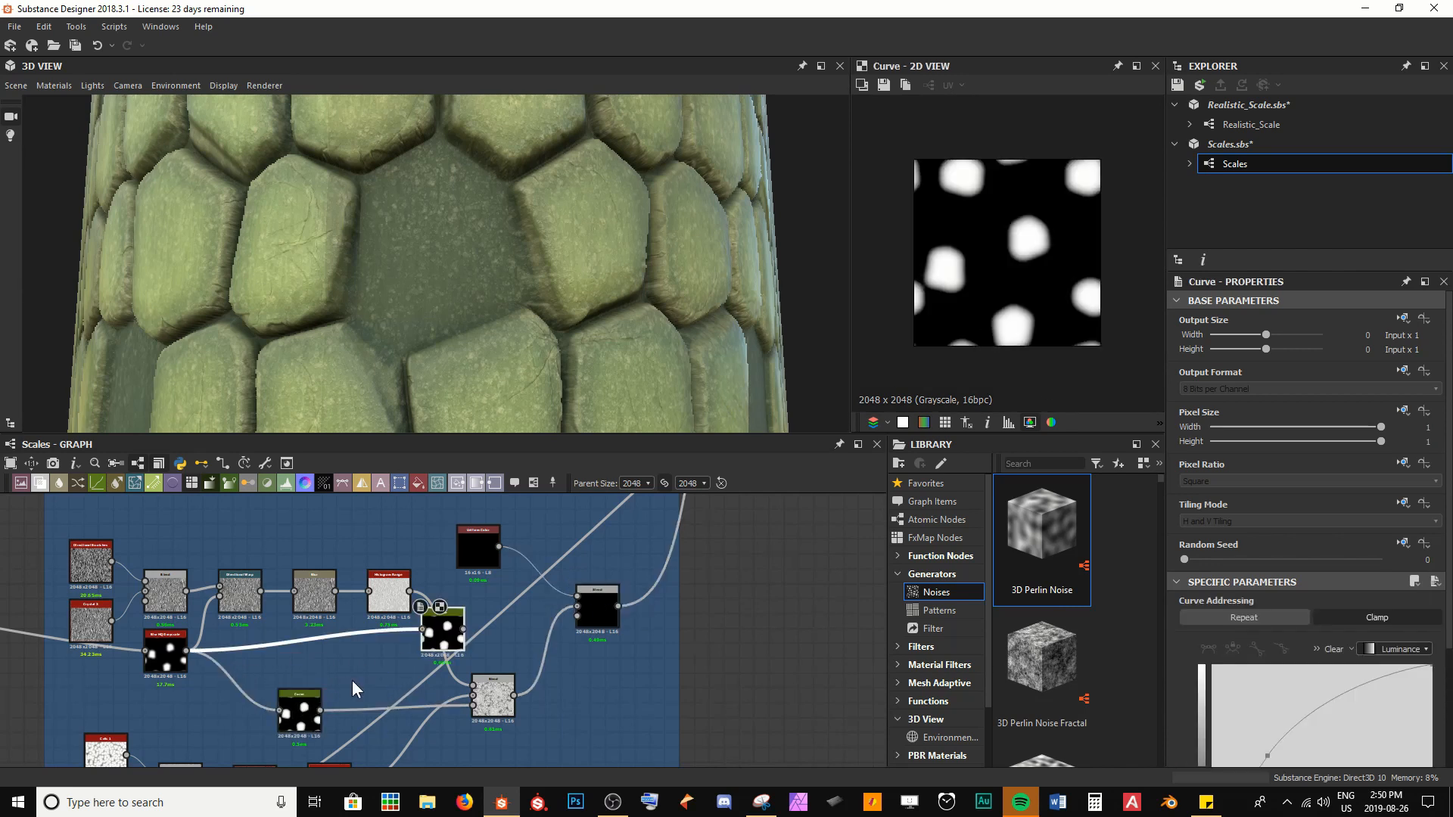
pyautogui.moveTo(452, 638); pyautogui.dragTo(503, 651)
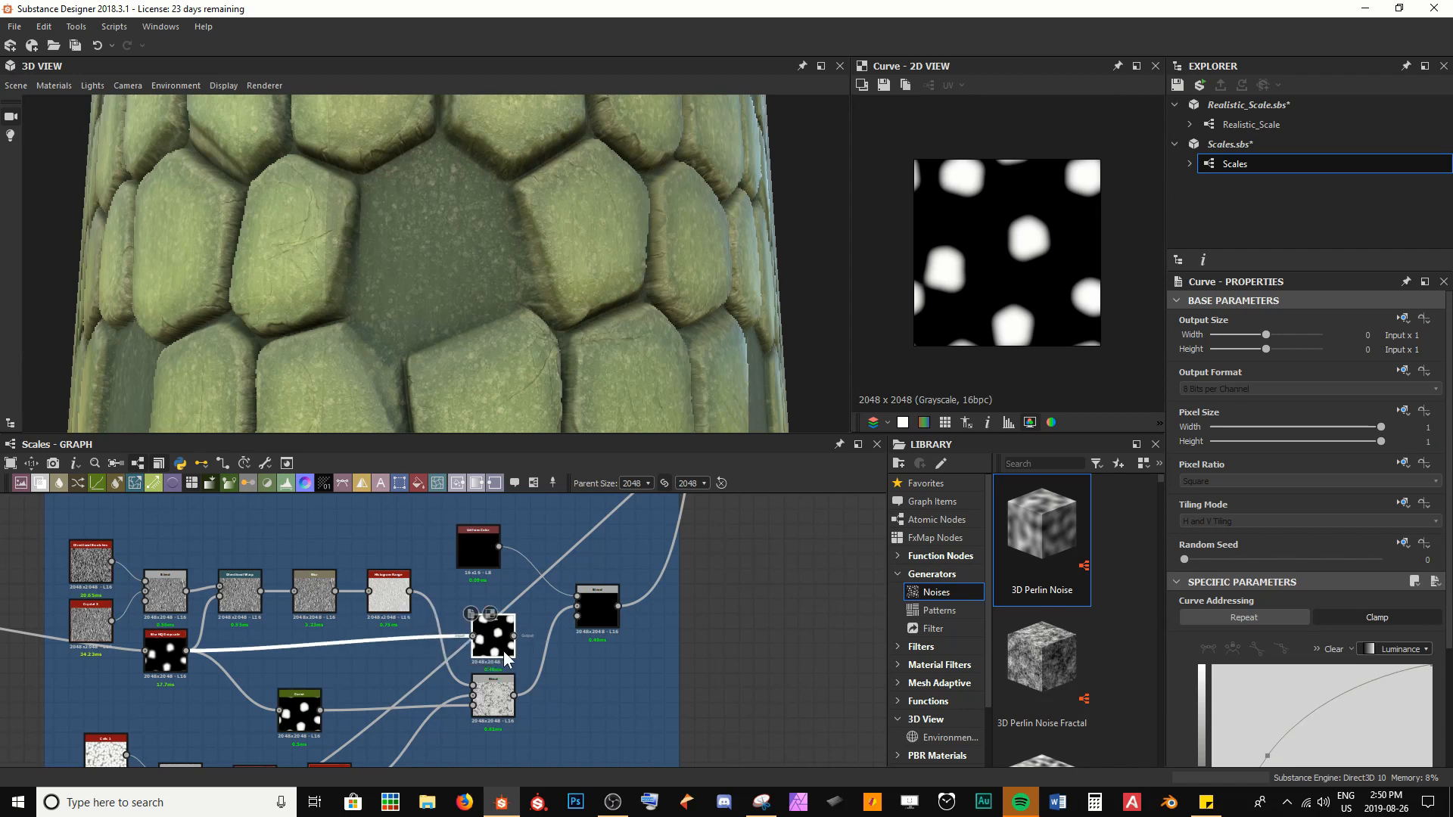
pyautogui.scroll(3, 501, 650)
pyautogui.moveTo(495, 649); pyautogui.dragTo(479, 637, button='middle')
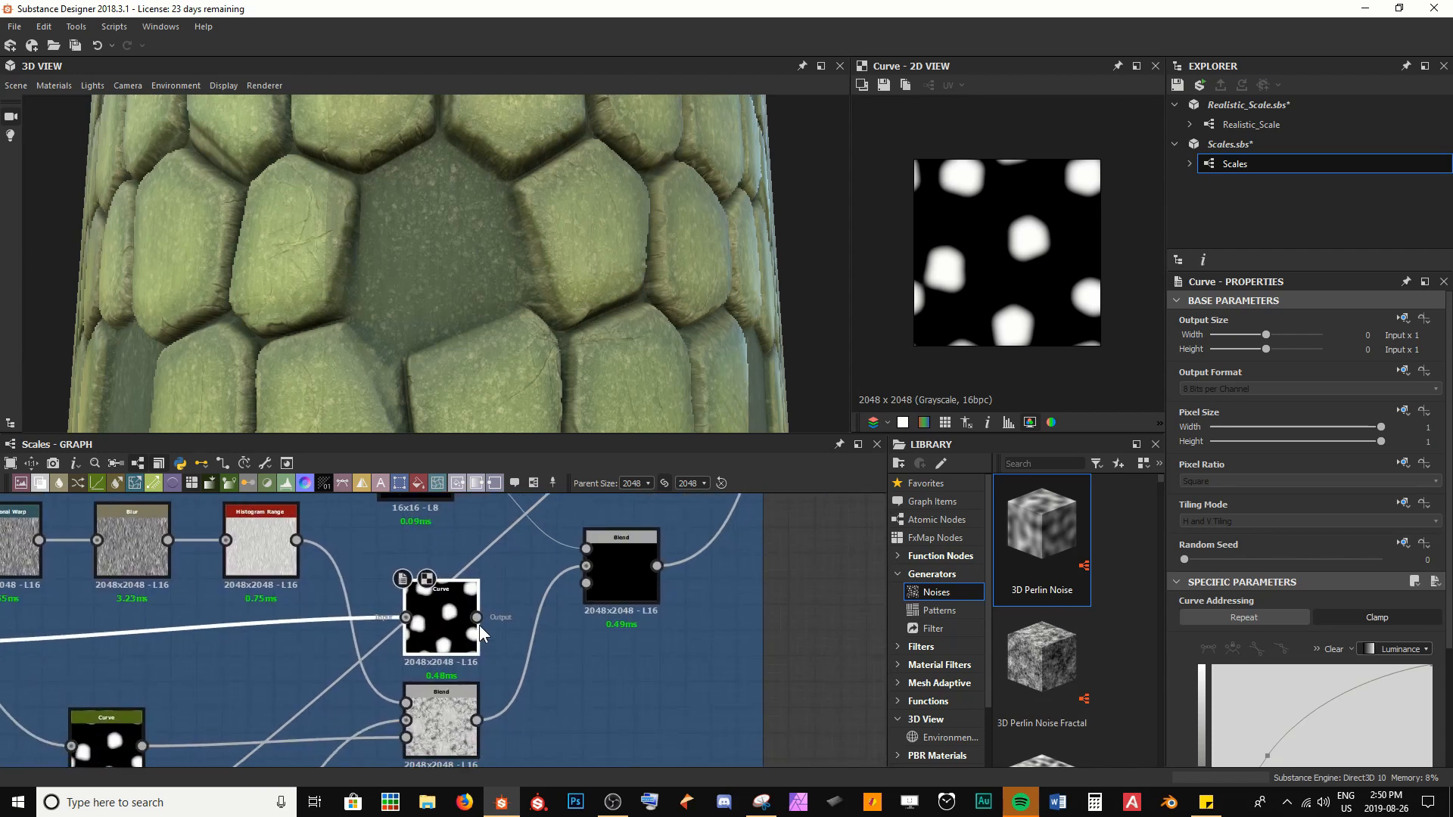
pyautogui.moveTo(478, 619); pyautogui.dragTo(611, 599)
pyautogui.doubleClick(613, 588)
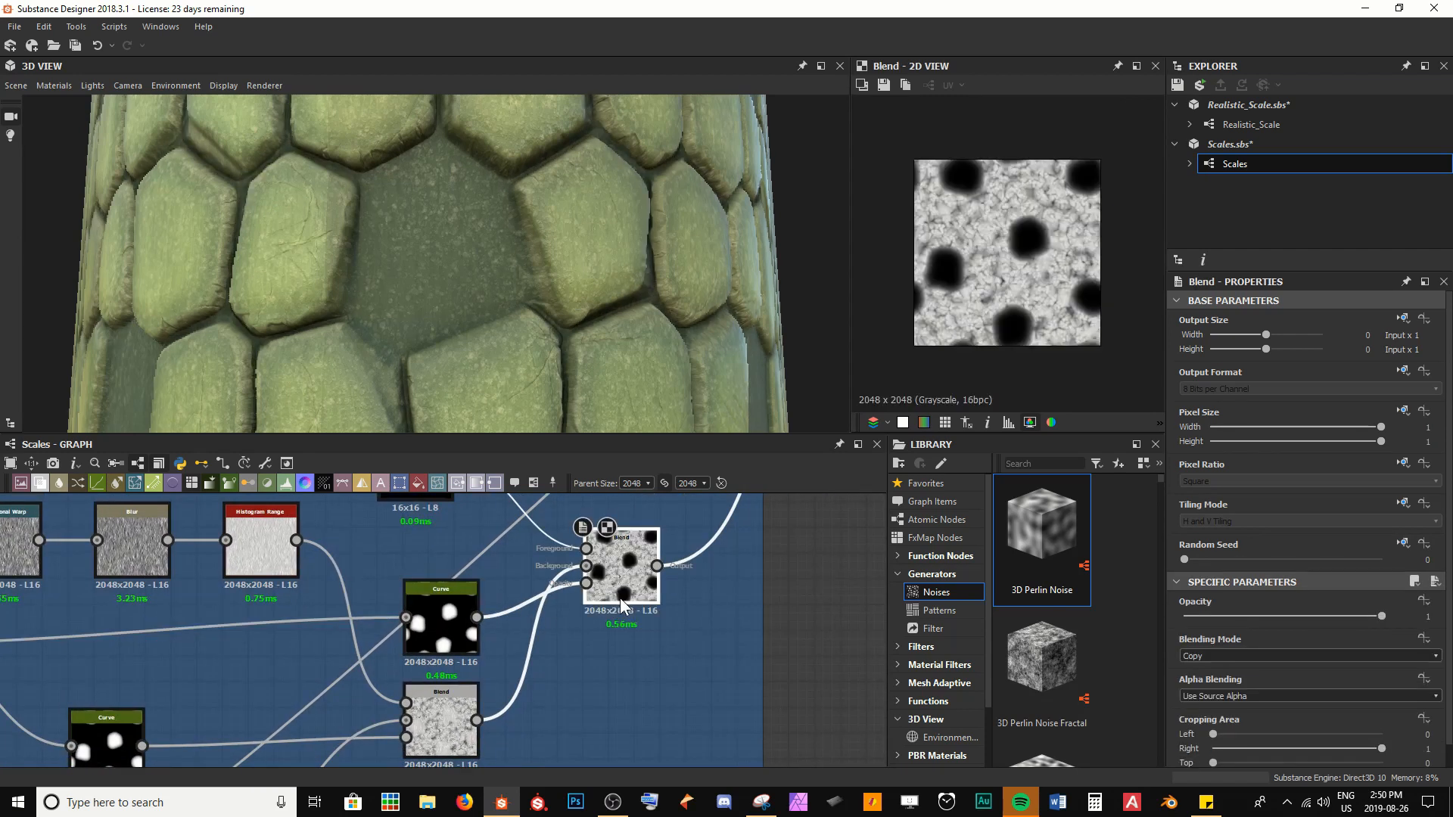
# Examine the masked Blend and the height_blend output around the darkened exposed skin patches
pyautogui.scroll(4, 1025, 242)
pyautogui.moveTo(1062, 194); pyautogui.dragTo(991, 255, button='middle')
pyautogui.scroll(-5, 711, 634)
pyautogui.scroll(2, 542, 672)
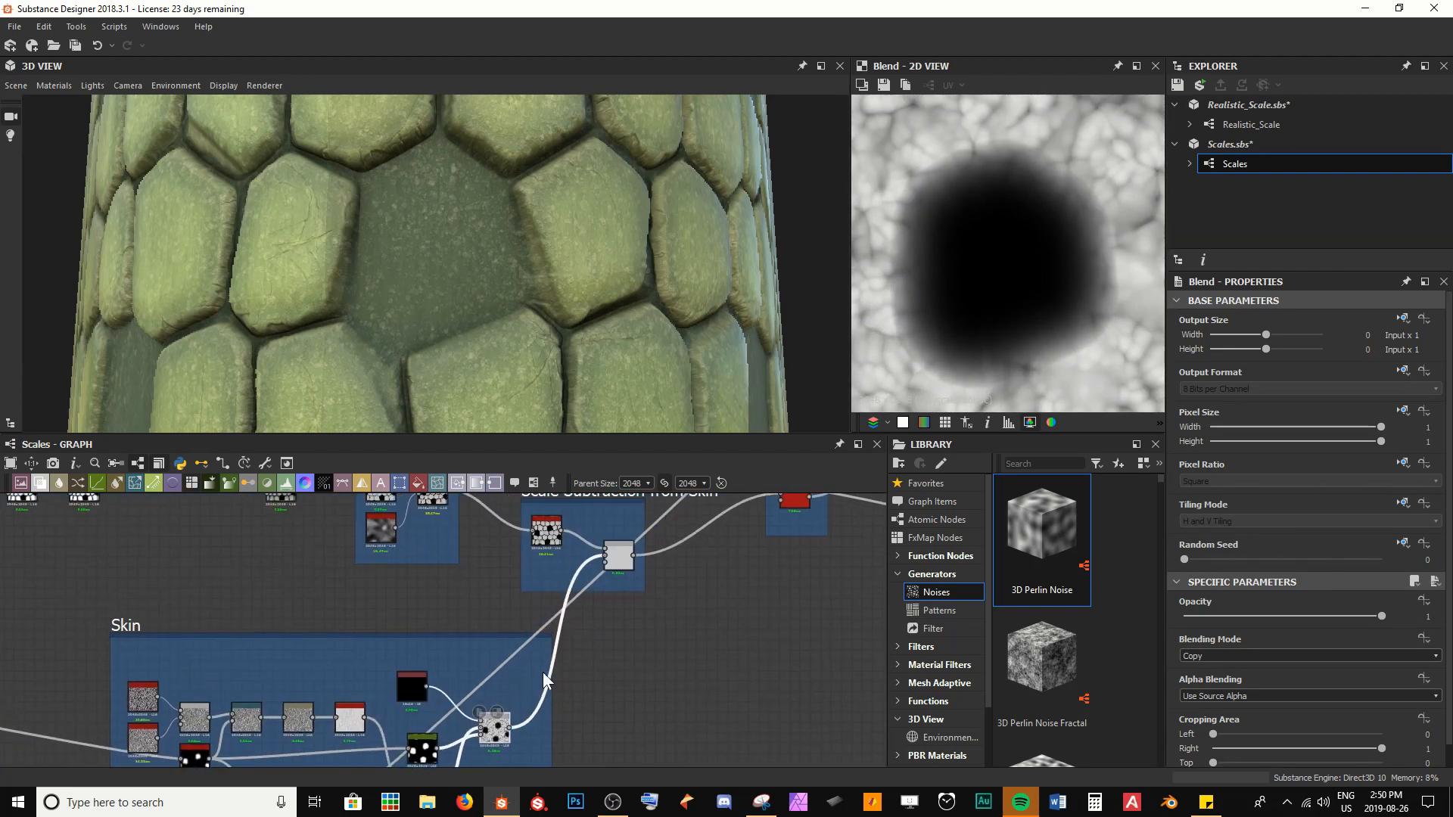
pyautogui.moveTo(729, 538); pyautogui.dragTo(664, 576, button='middle')
pyautogui.doubleClick(730, 533)
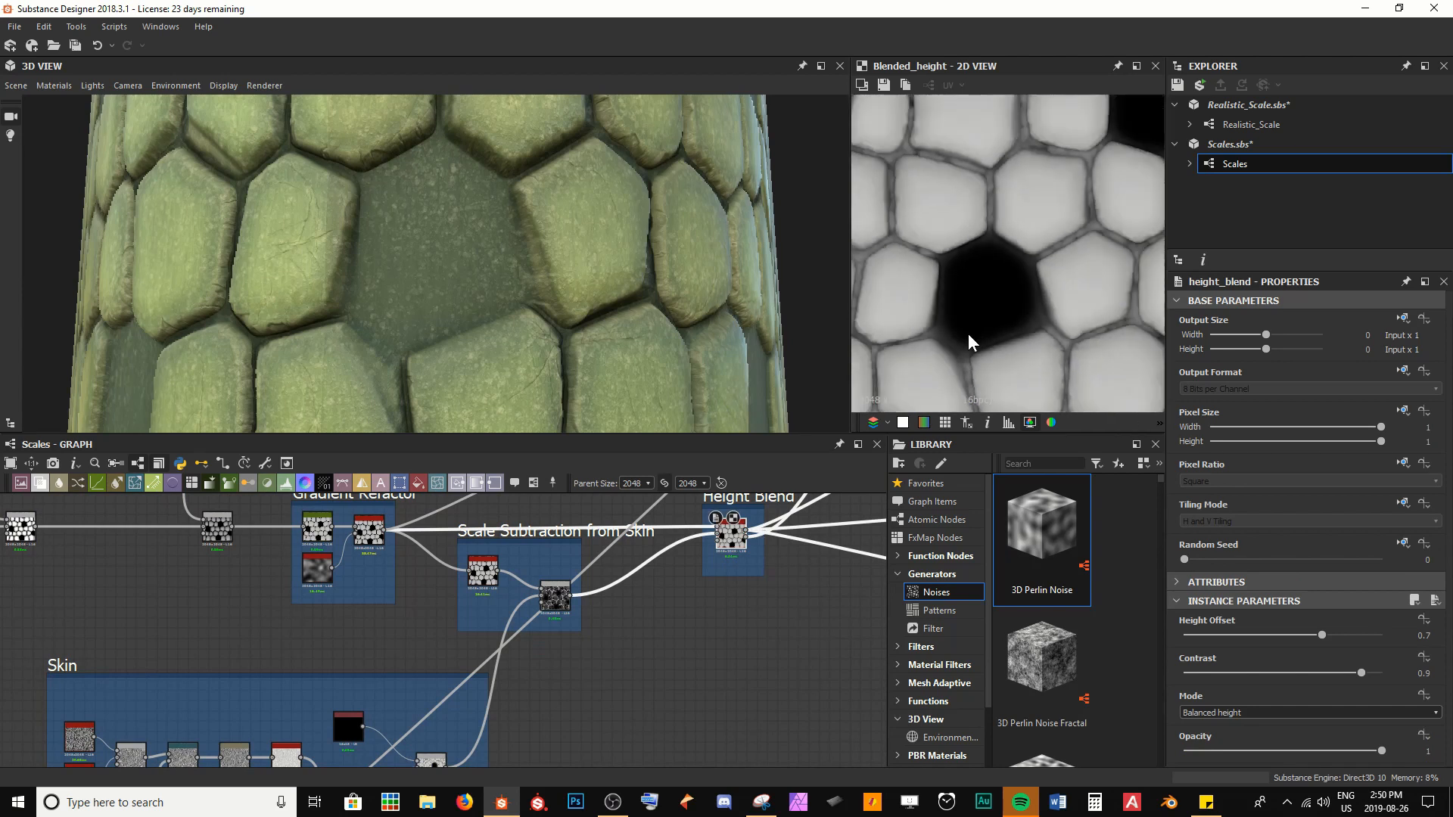
pyautogui.moveTo(756, 314); pyautogui.dragTo(535, 308)
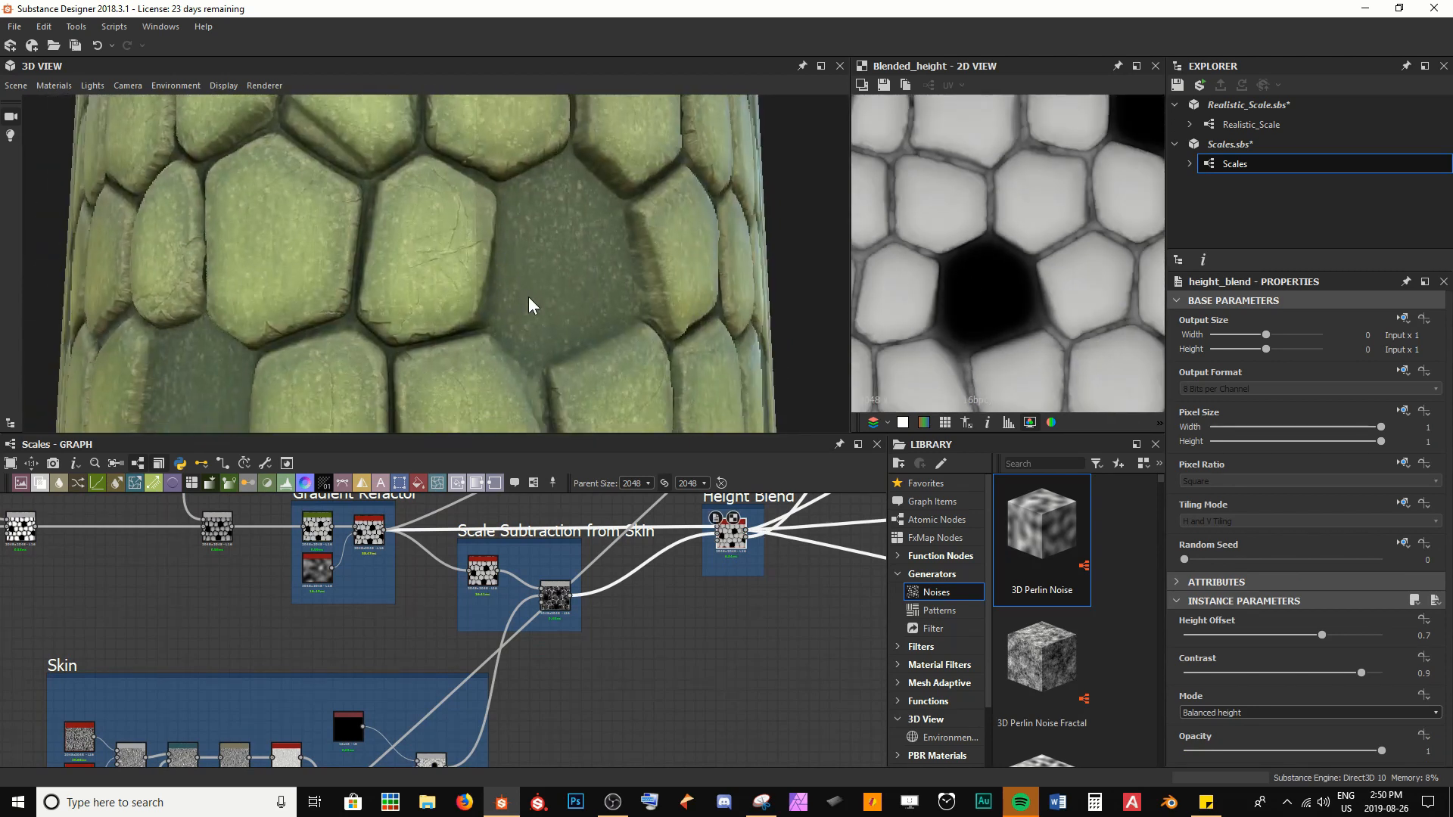
# Display the graph's outputs on the 3D model and check the darkened exposed skin area
pyautogui.rightClick(697, 677)
pyautogui.click(741, 383)
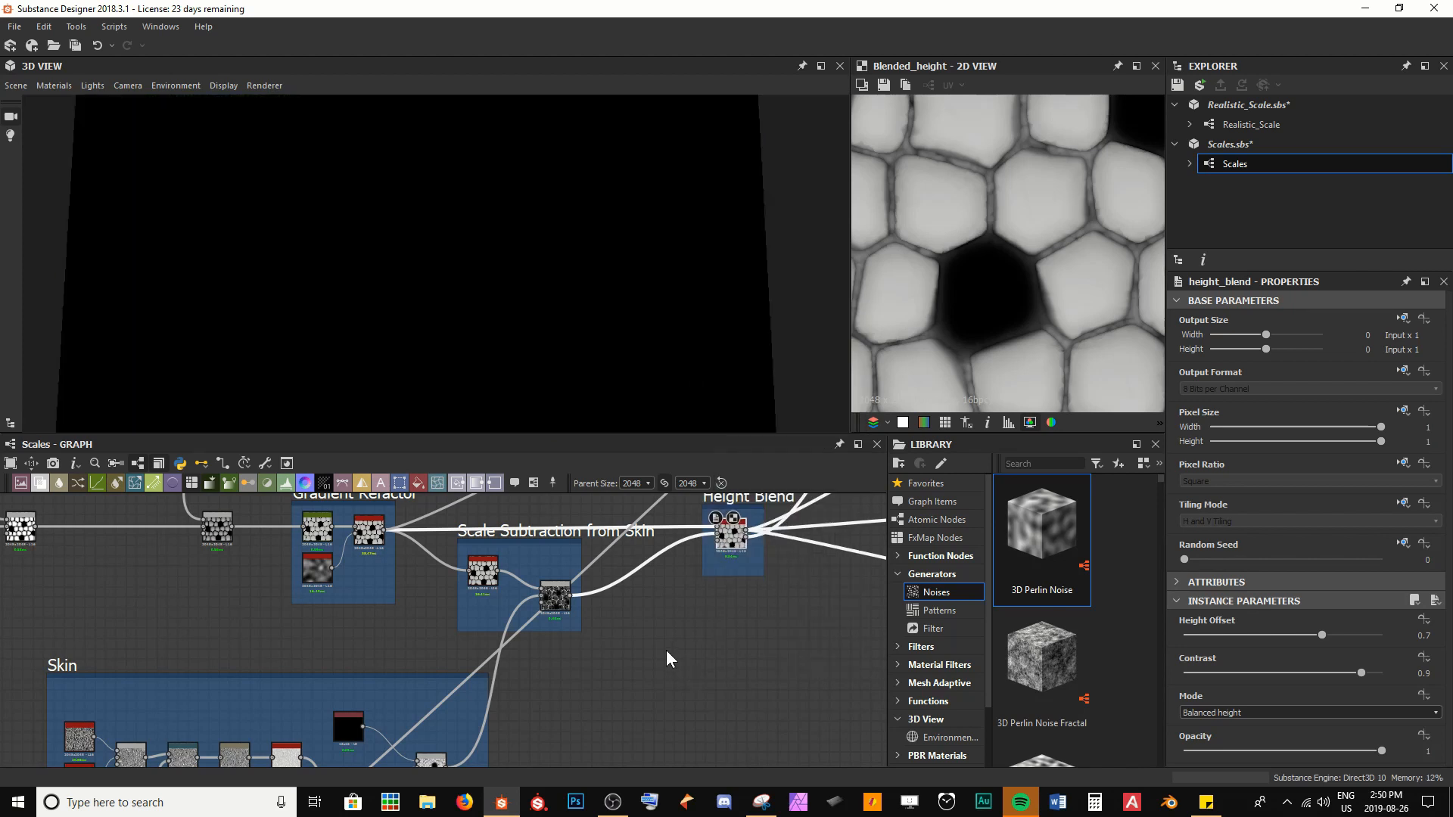
pyautogui.moveTo(560, 684); pyautogui.dragTo(588, 650, button='middle')
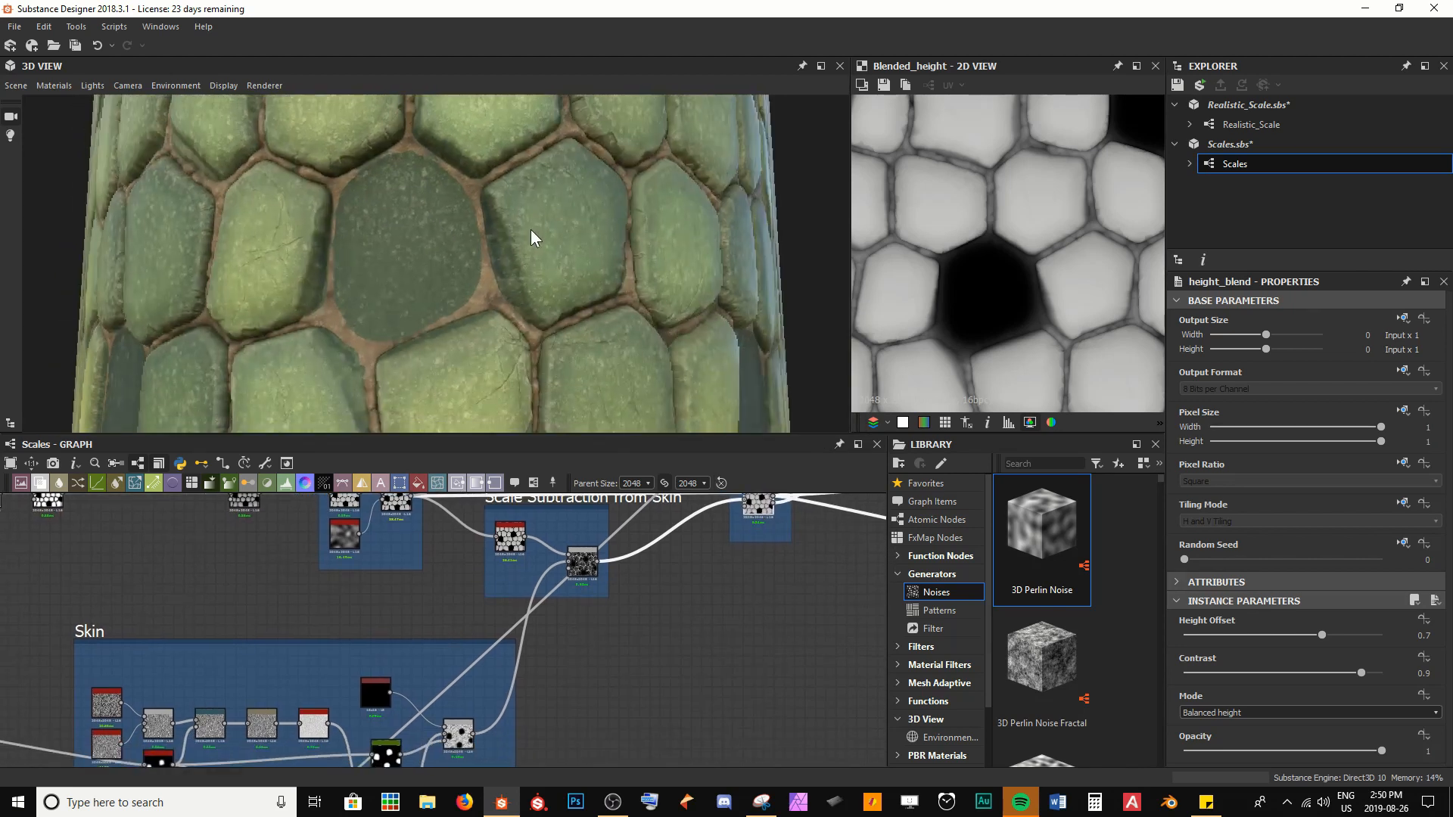
pyautogui.moveTo(488, 740); pyautogui.dragTo(569, 652, button='middle')
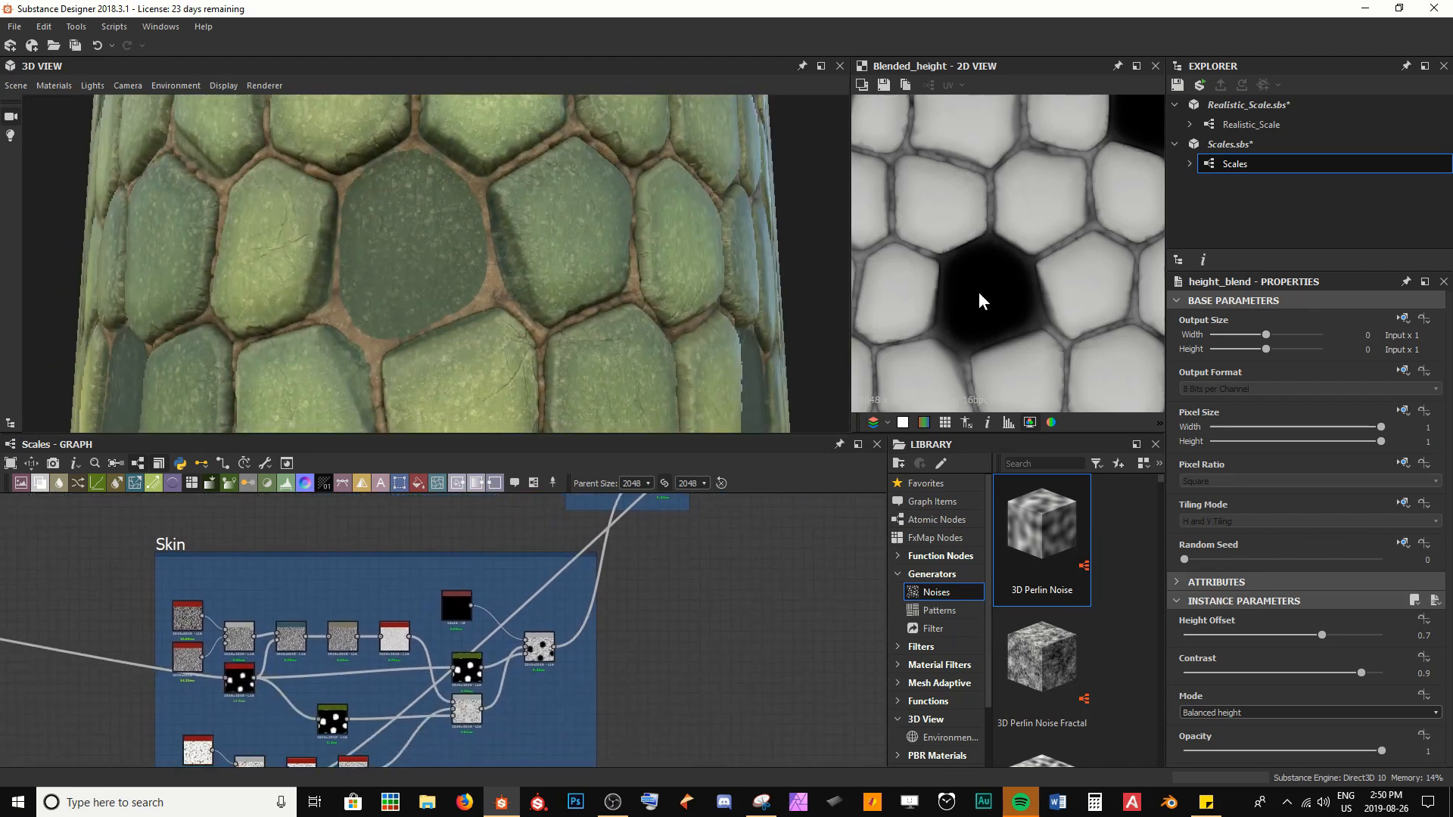
# Narrow the duplicated Curve's mask by moving its middle point to 0.57, 0.44
pyautogui.scroll(5, 526, 677)
pyautogui.doubleClick(403, 654)
pyautogui.scroll(-3, 1256, 605)
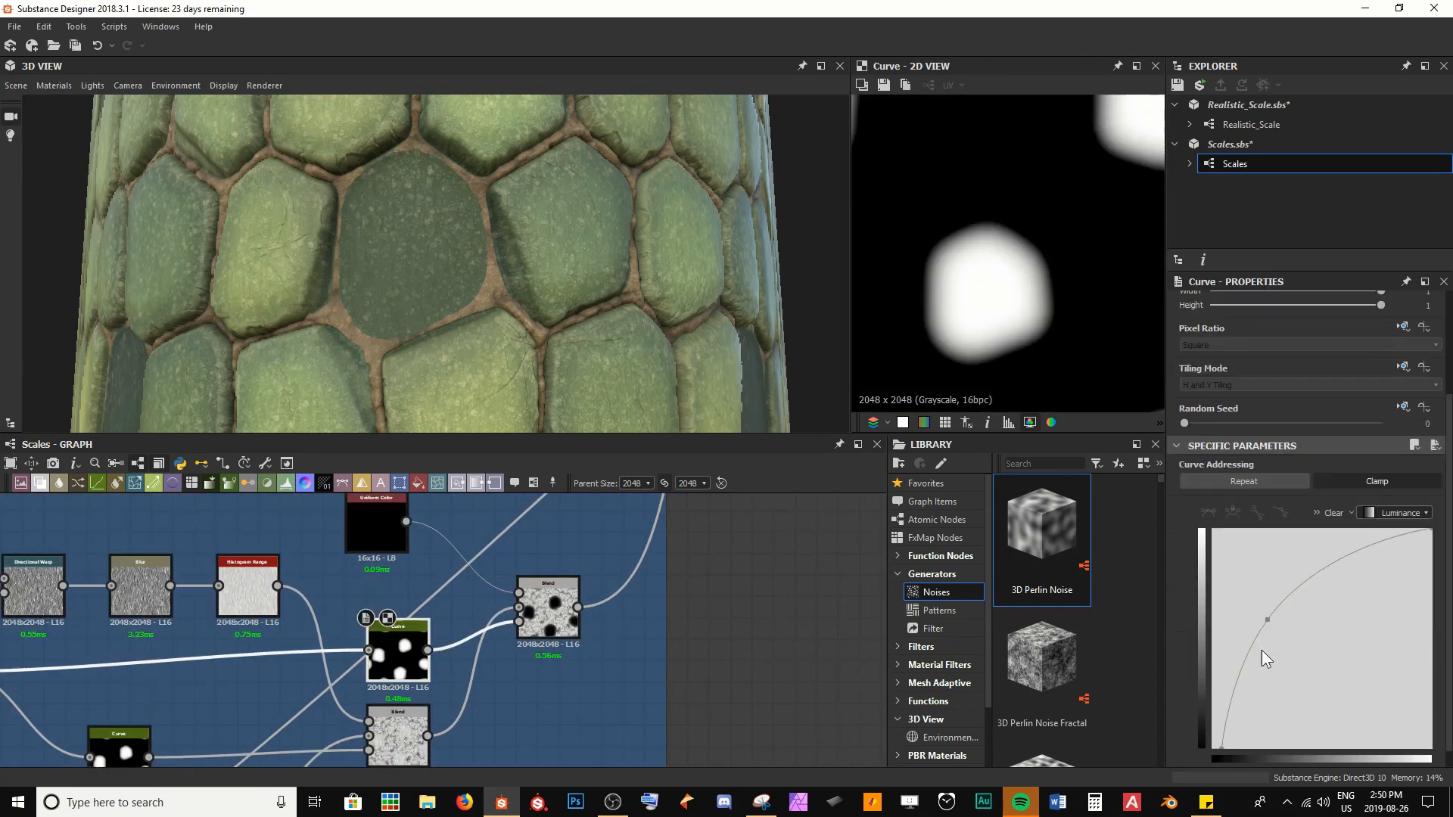
pyautogui.doubleClick(548, 609)
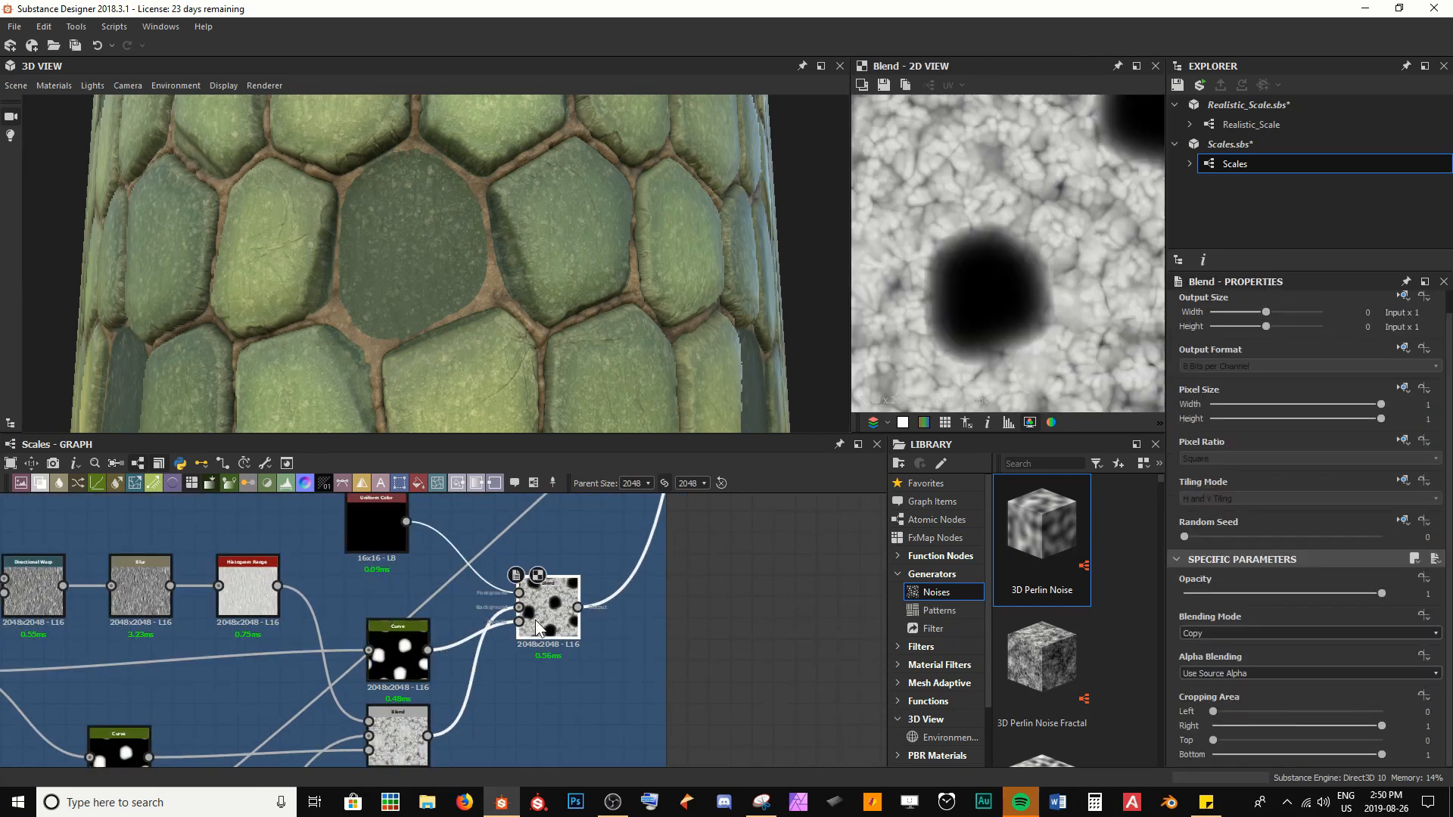
pyautogui.click(427, 665)
pyautogui.scroll(-2, 1242, 679)
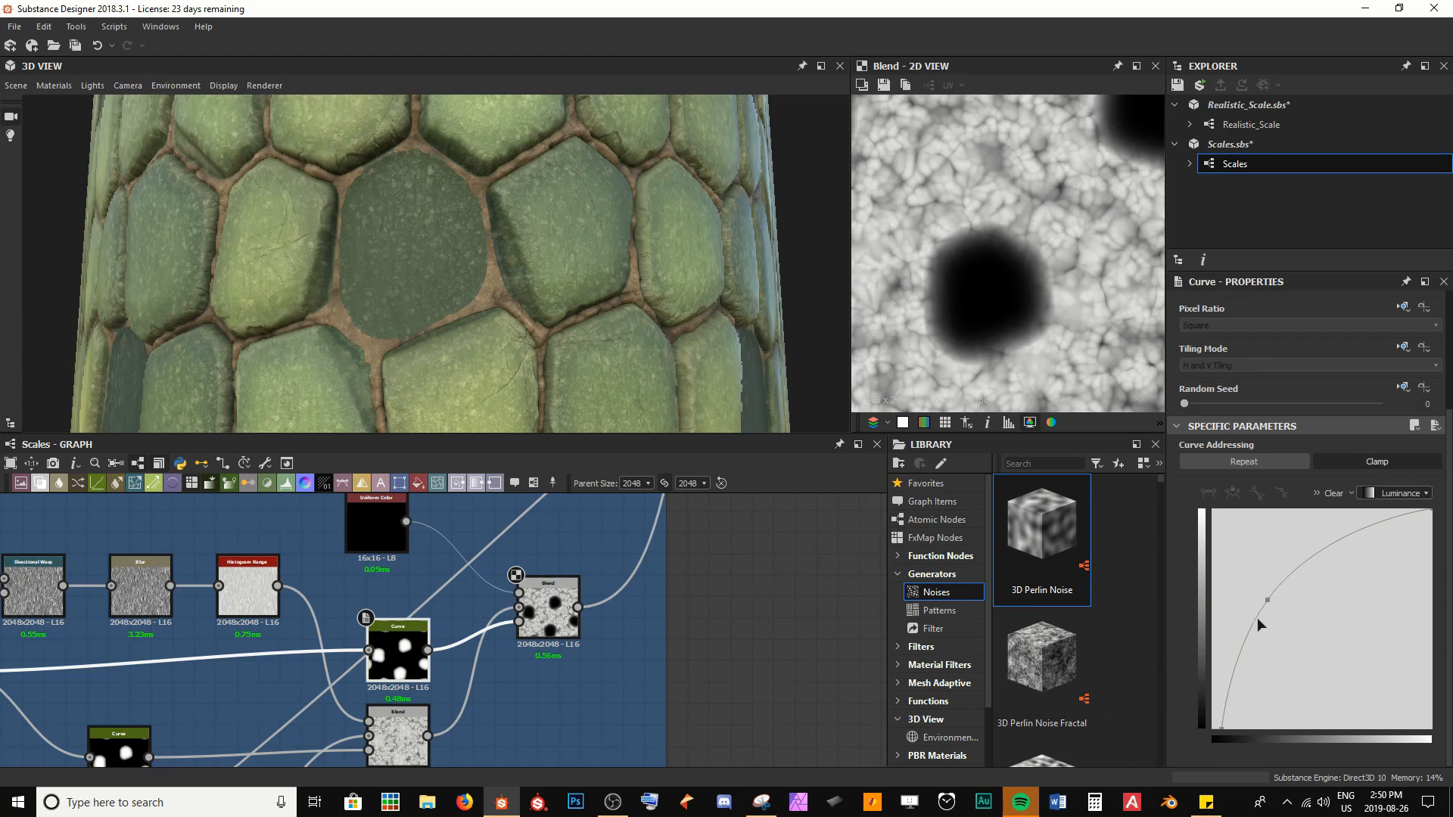
pyautogui.moveTo(1266, 602); pyautogui.dragTo(1337, 631)
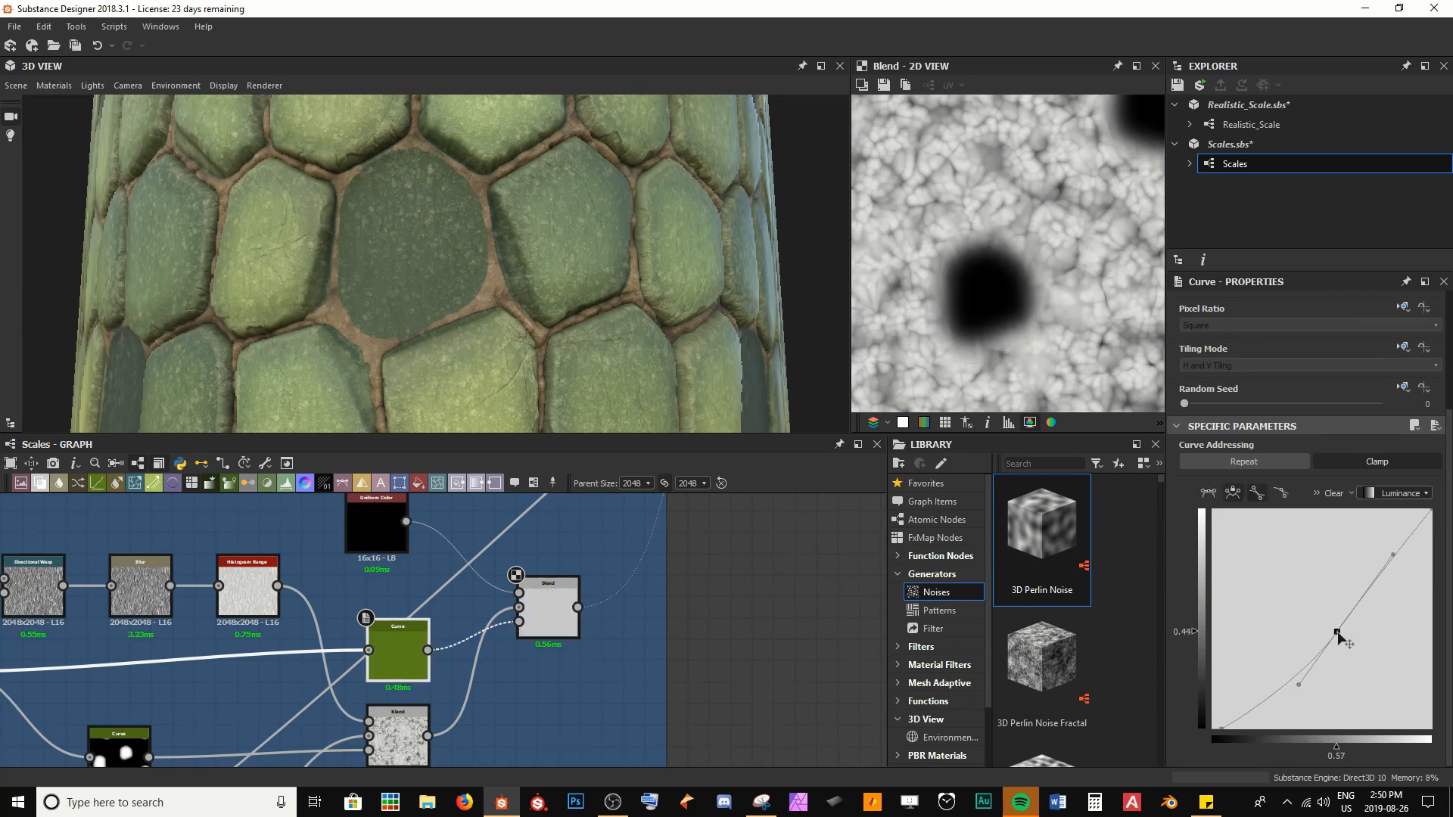
# Reduce the new Blend's Opacity to 0.5 and inspect the skin depth on the model
pyautogui.click(547, 609)
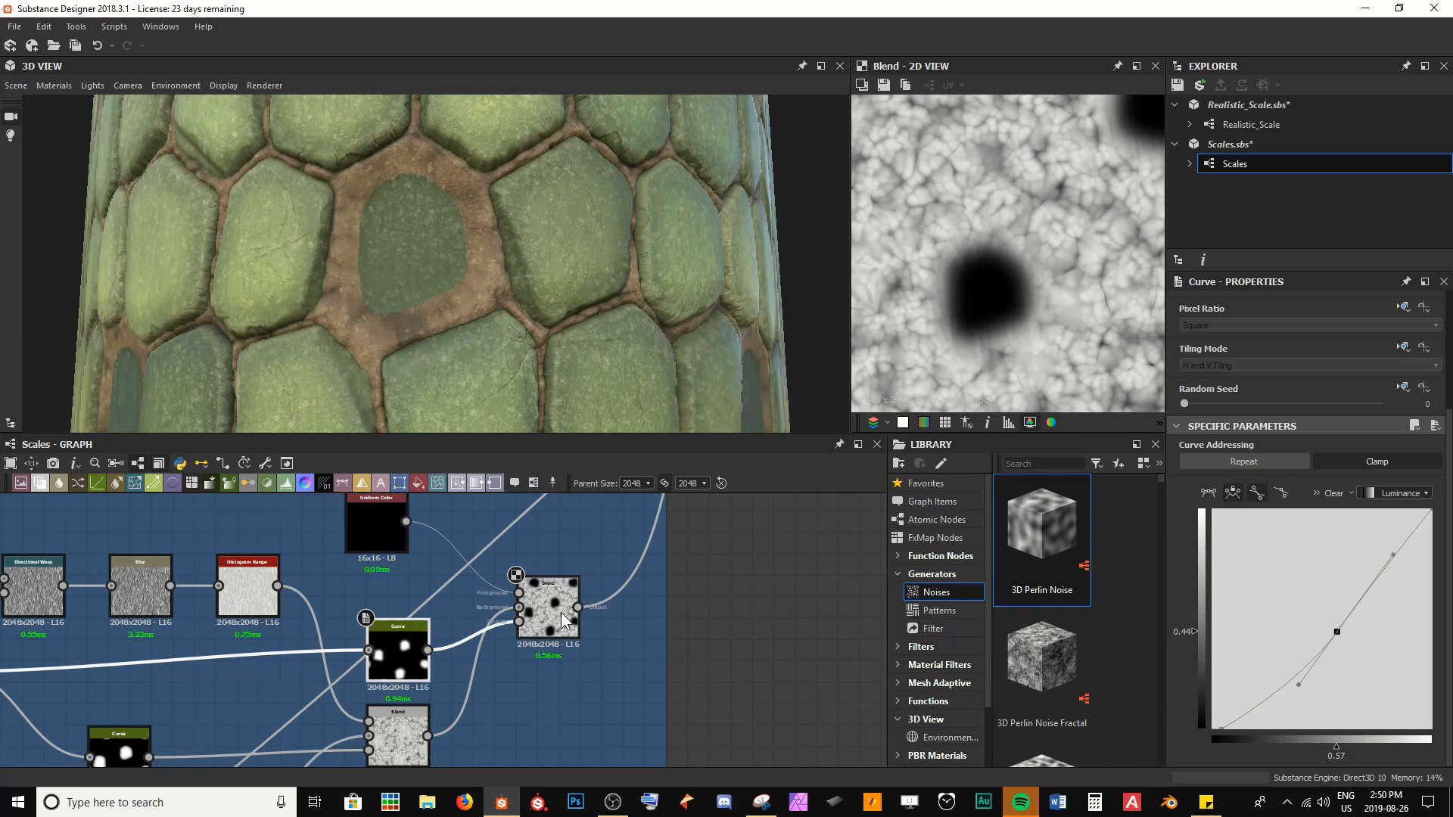
pyautogui.moveTo(1353, 597); pyautogui.dragTo(1245, 588)
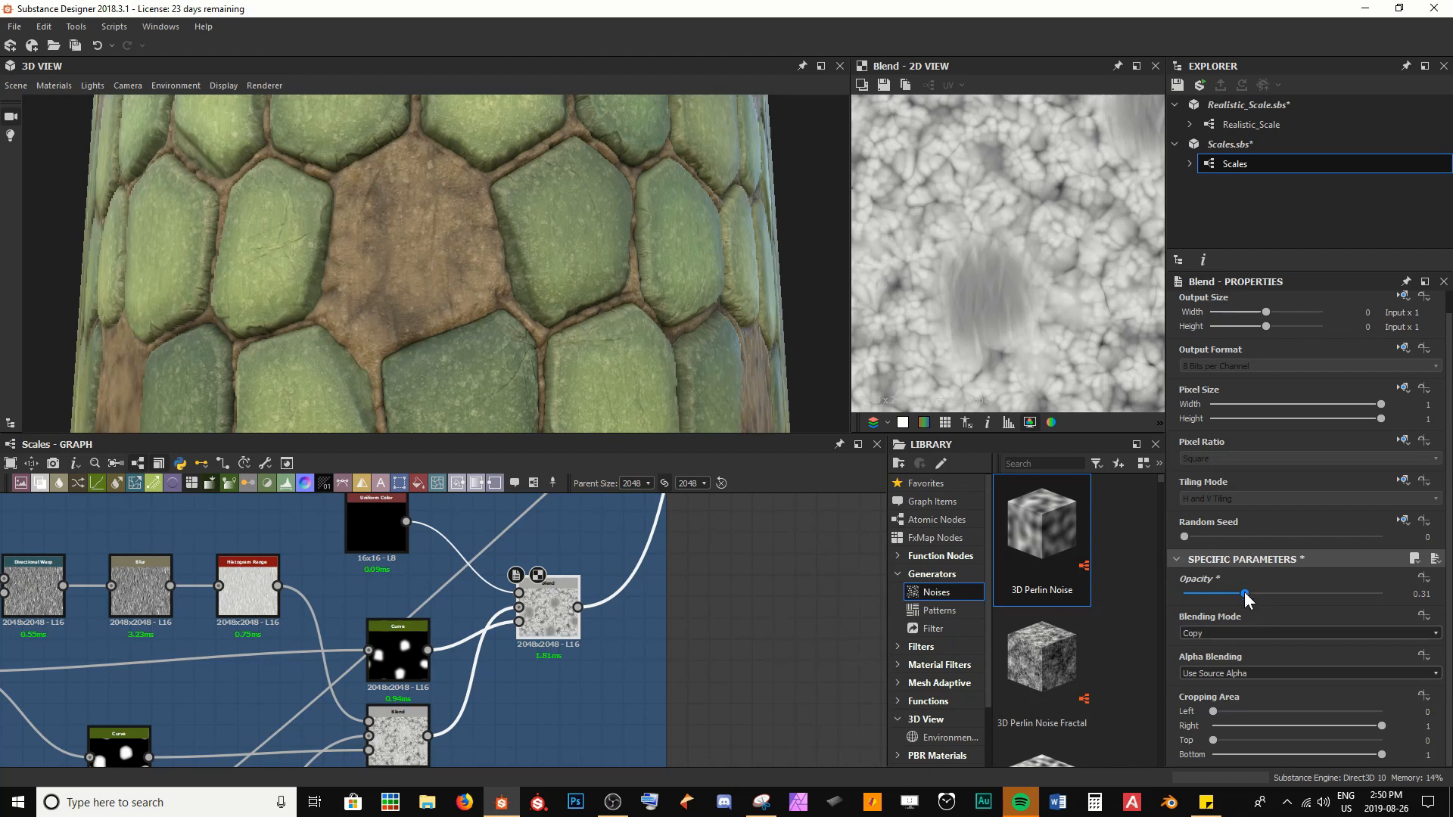
pyautogui.moveTo(1244, 591); pyautogui.dragTo(1284, 587)
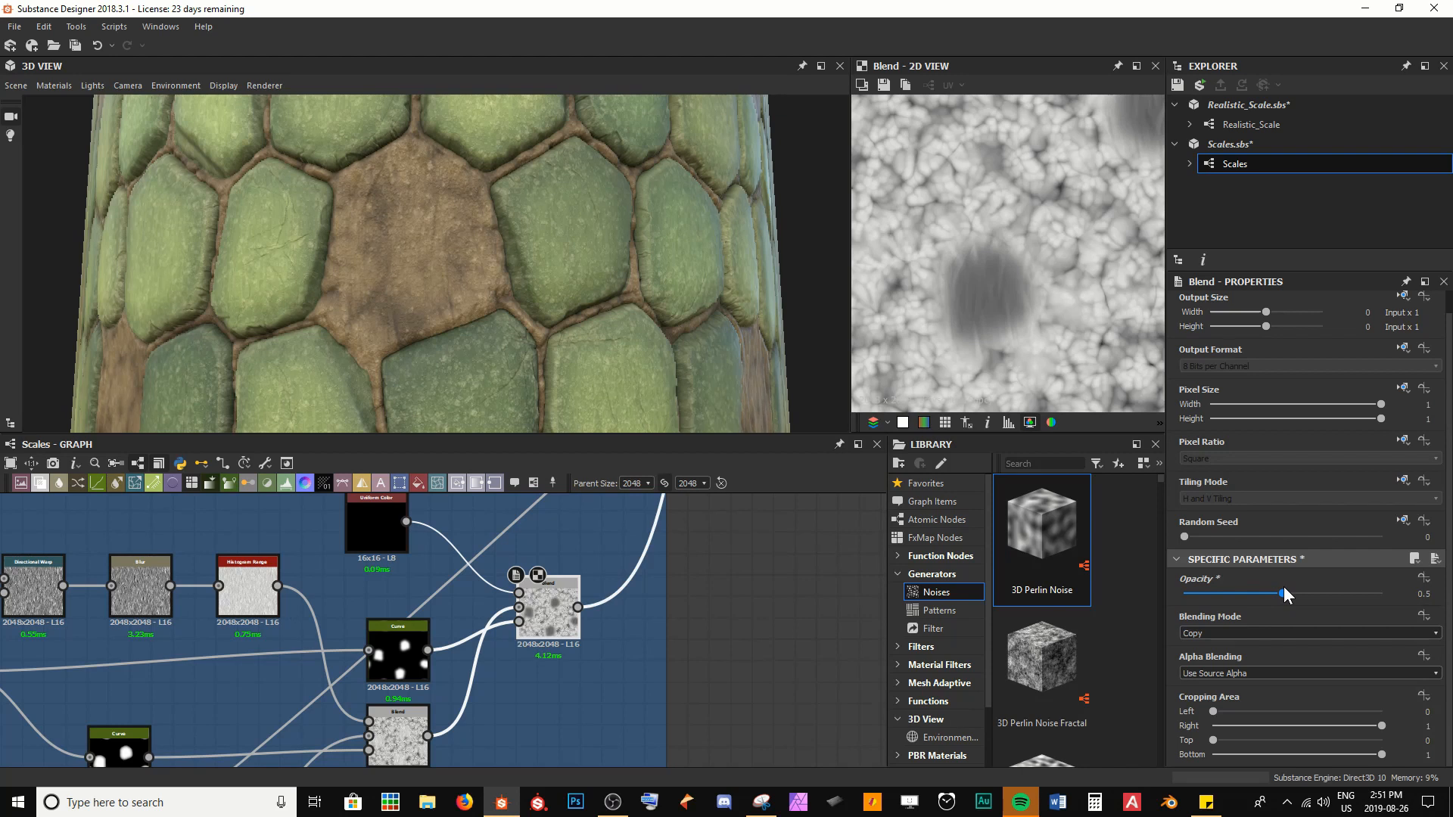
pyautogui.moveTo(510, 330); pyautogui.dragTo(560, 328)
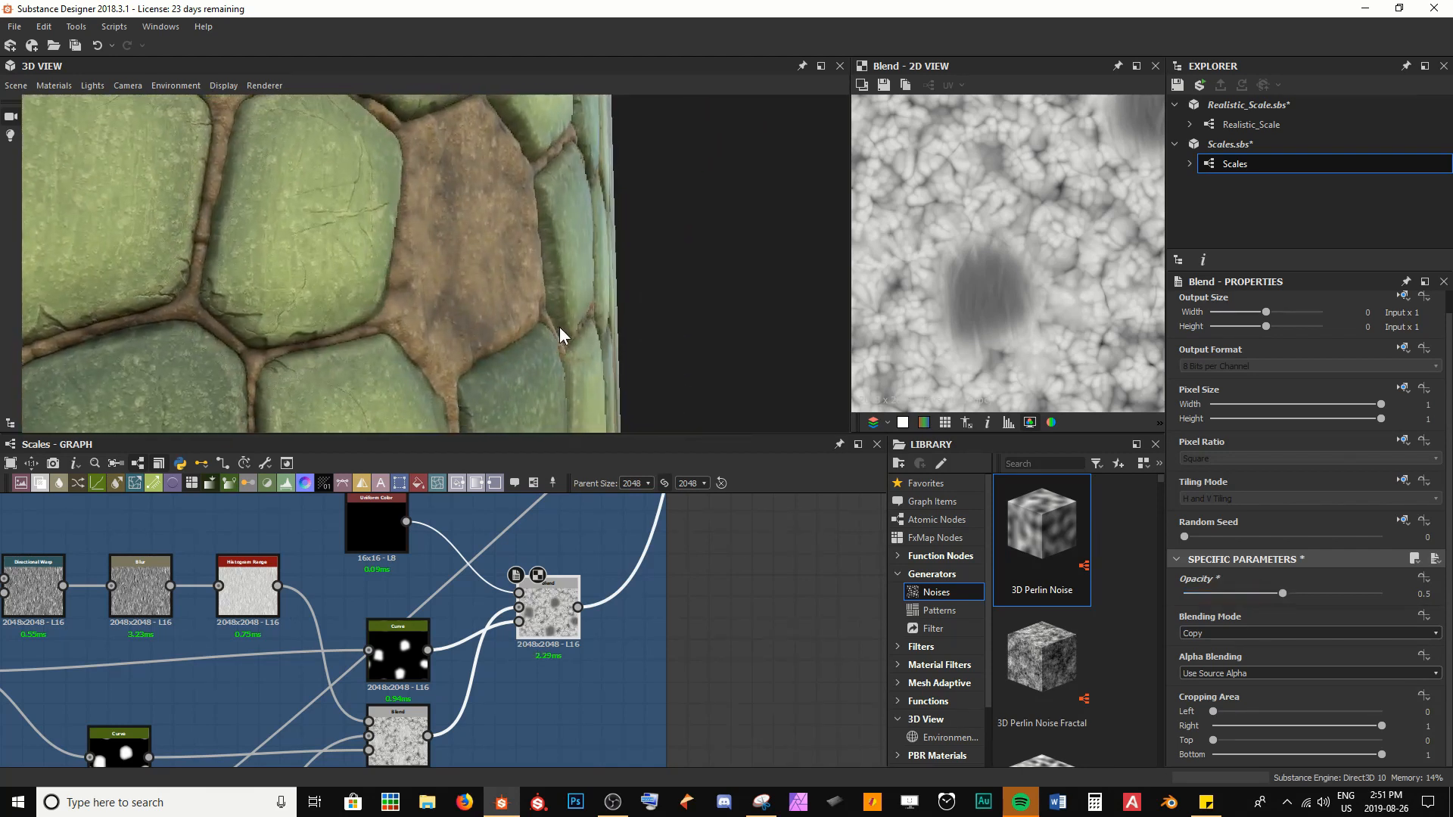
# Reshape the duplicated Curve by moving its middle point to 0.47, 0.55 and its lower end point to 0.09, 0.00
pyautogui.click(420, 641)
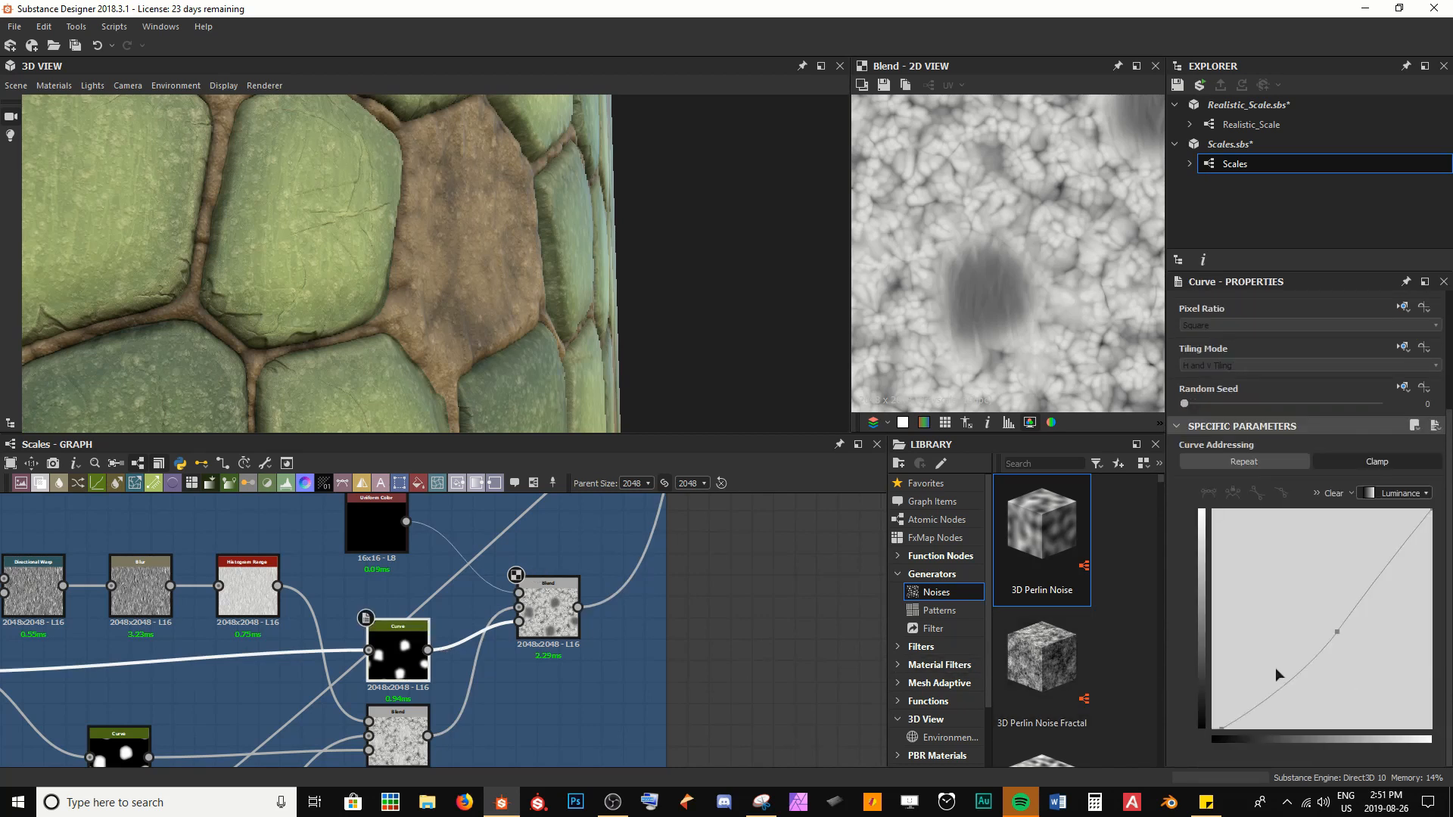
pyautogui.moveTo(1337, 632); pyautogui.dragTo(1317, 612)
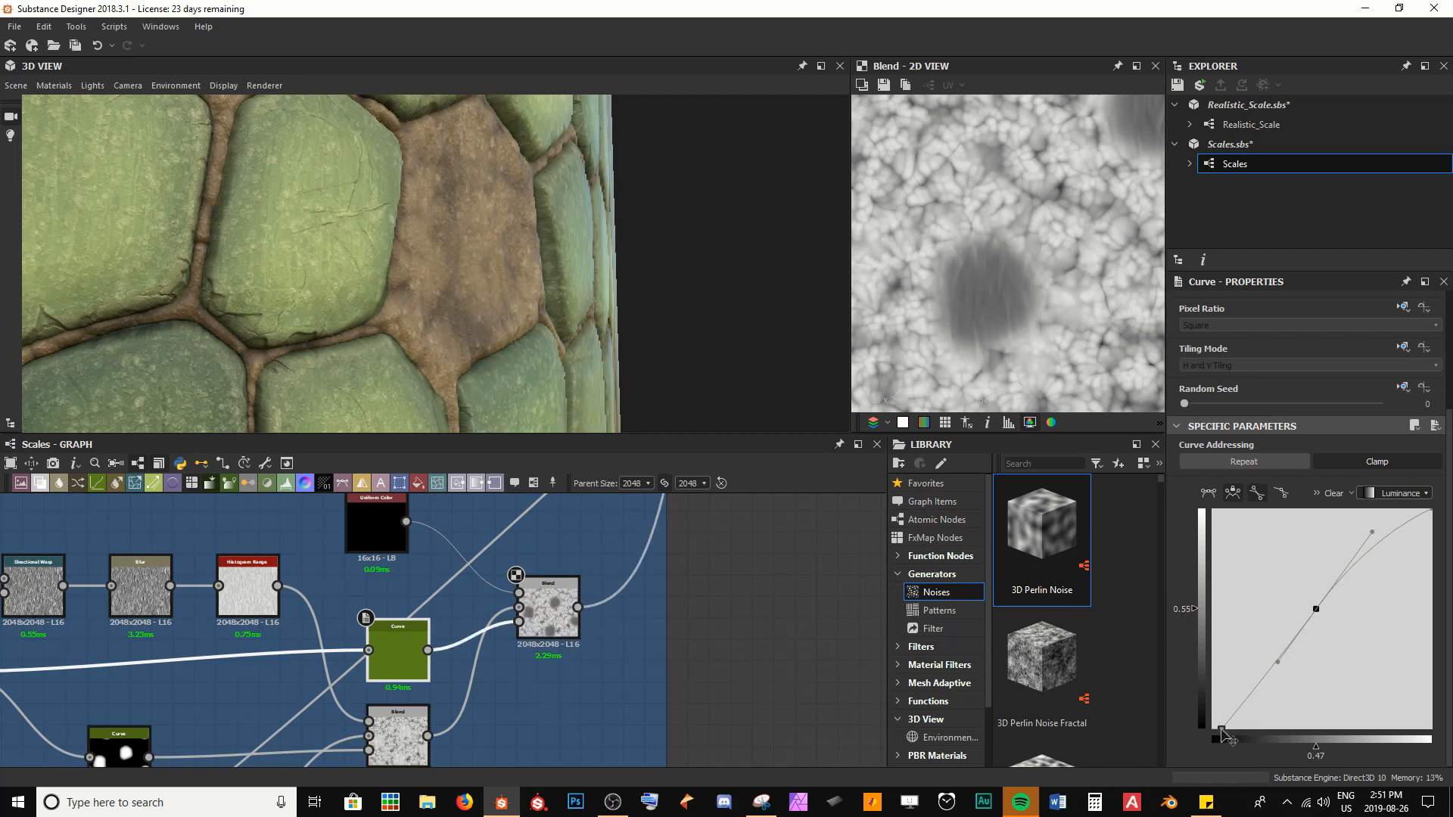
pyautogui.moveTo(1221, 732)
pyautogui.mouseDown()
pyautogui.moveTo(1239, 734)
pyautogui.moveTo(1232, 751)
pyautogui.mouseUp()
pyautogui.moveTo(652, 367); pyautogui.dragTo(595, 341)
# Preview the adjusted Curve mask and the resulting Blend, examining the falloff around the exposed skin
pyautogui.doubleClick(408, 660)
pyautogui.scroll(2, 1044, 308)
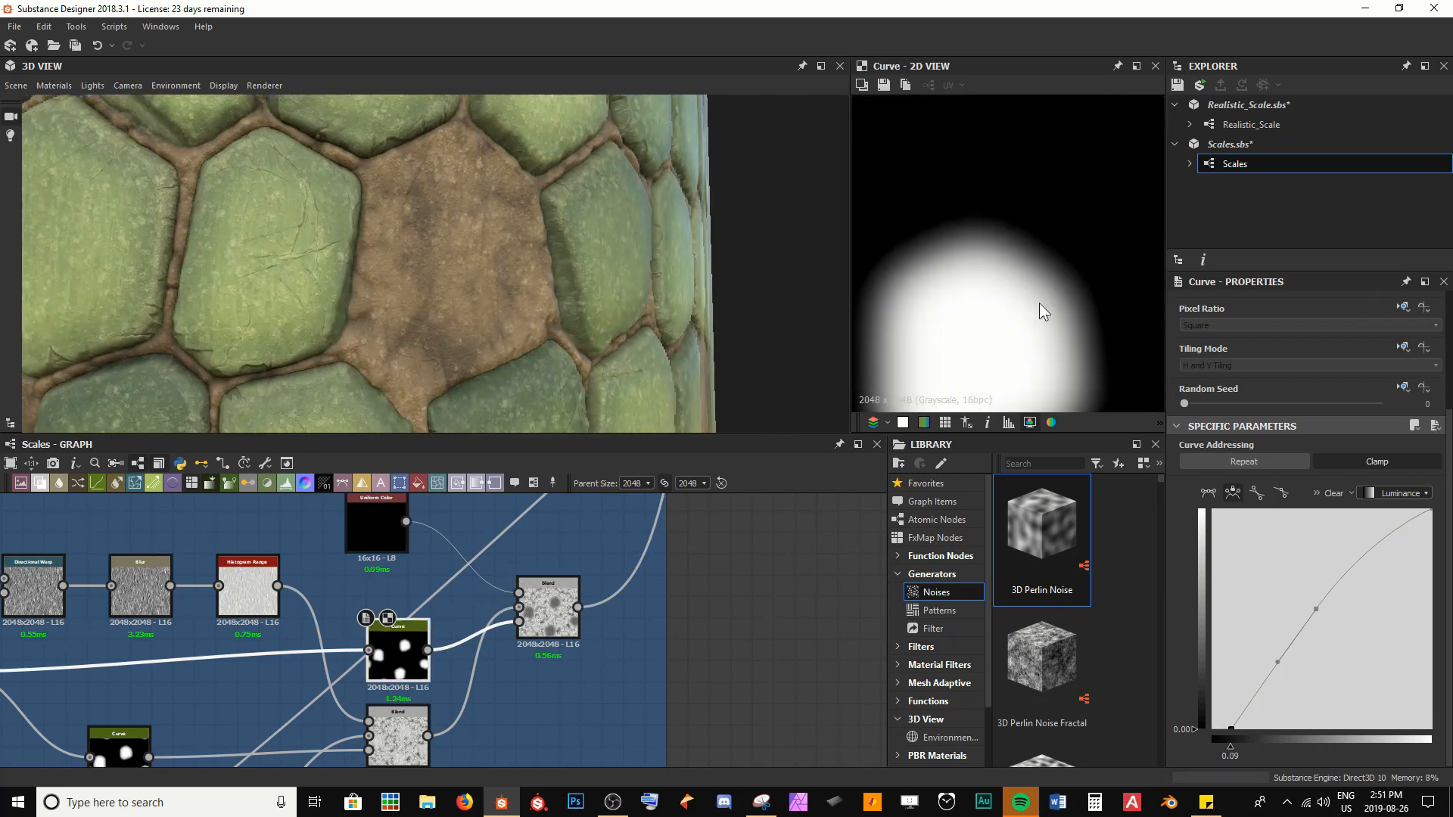
pyautogui.moveTo(1045, 308); pyautogui.dragTo(1069, 203, button='middle')
pyautogui.doubleClick(558, 628)
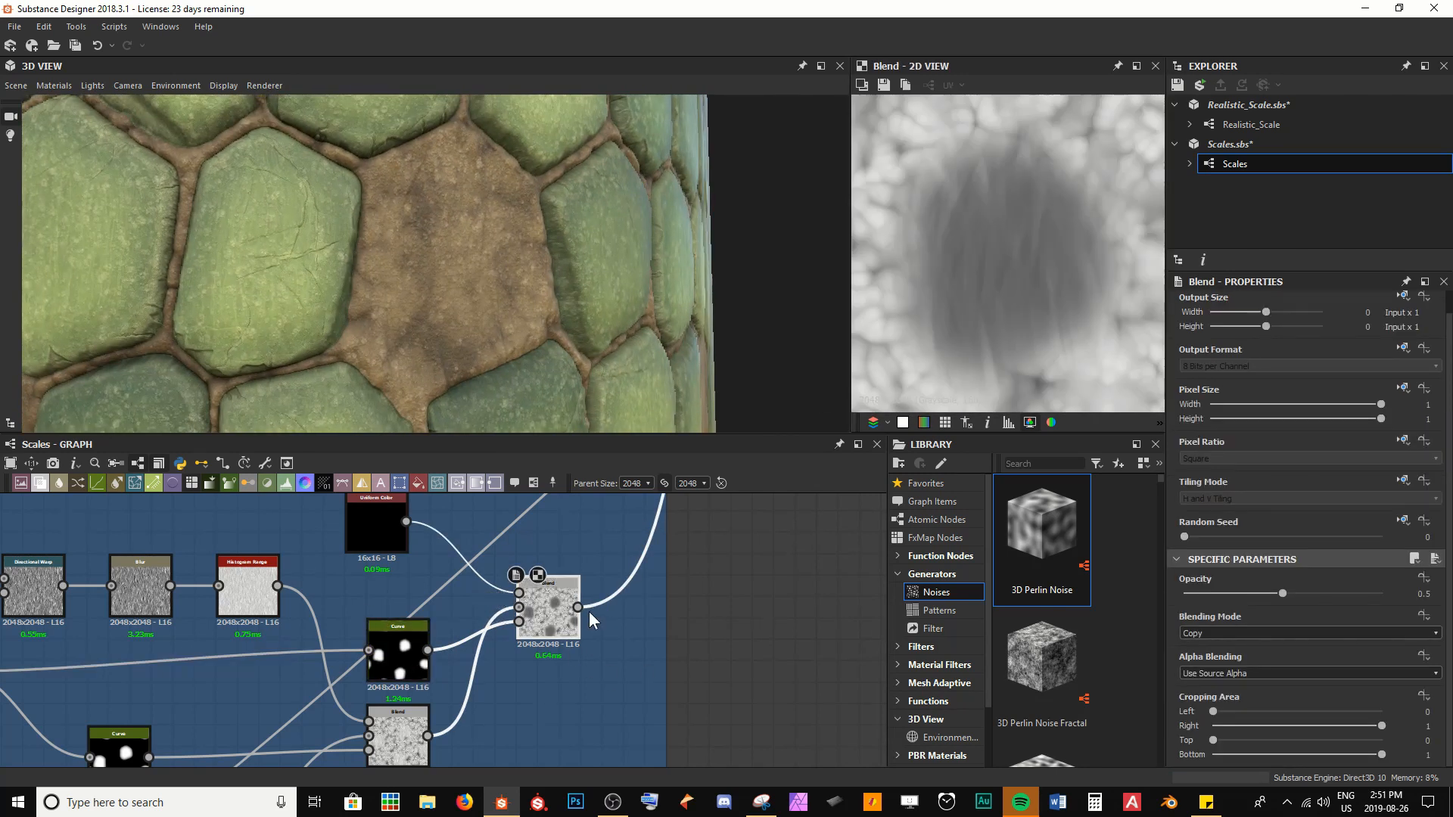
pyautogui.click(397, 652)
pyautogui.scroll(-3, 1281, 689)
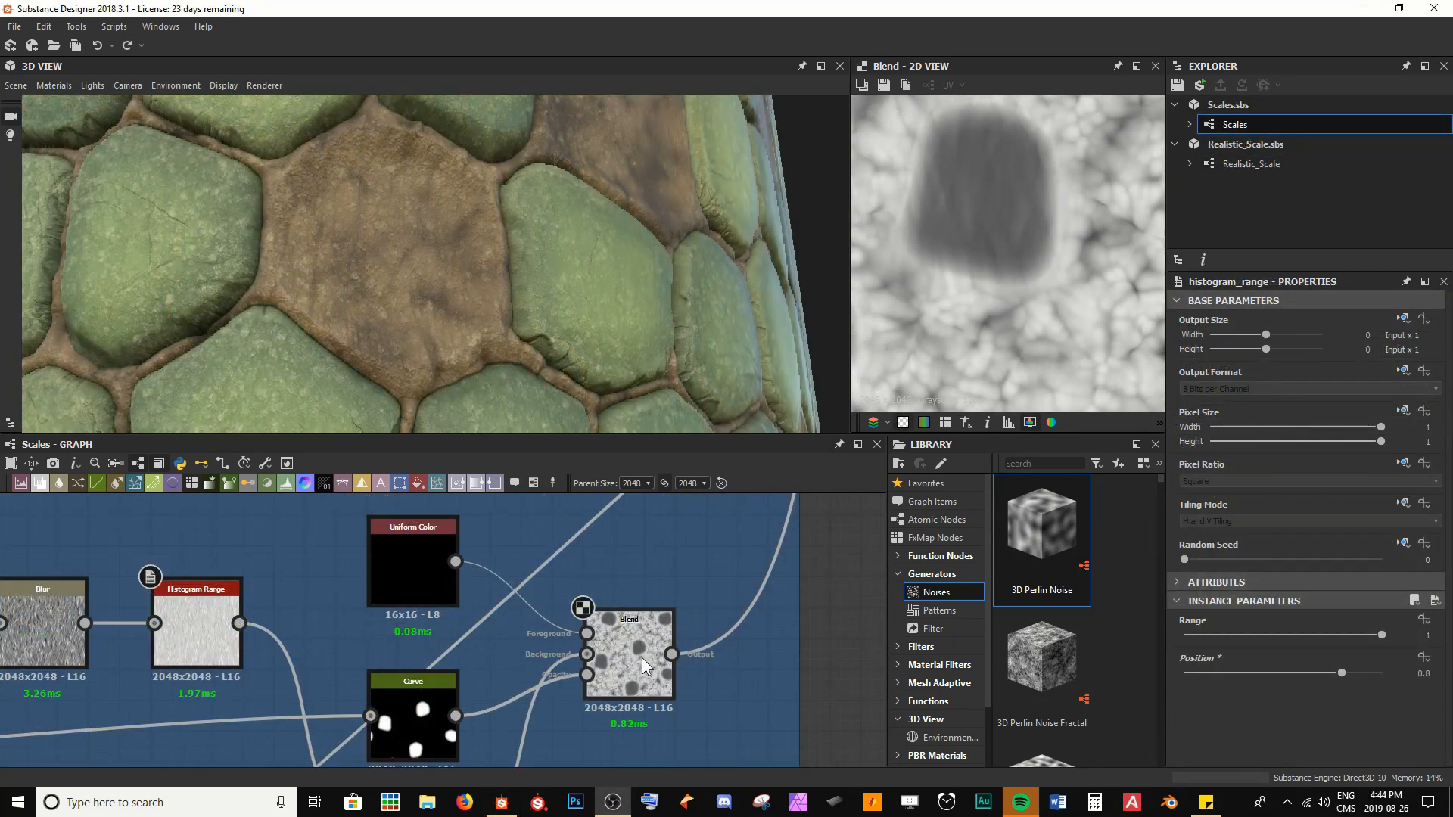
pyautogui.click(644, 665)
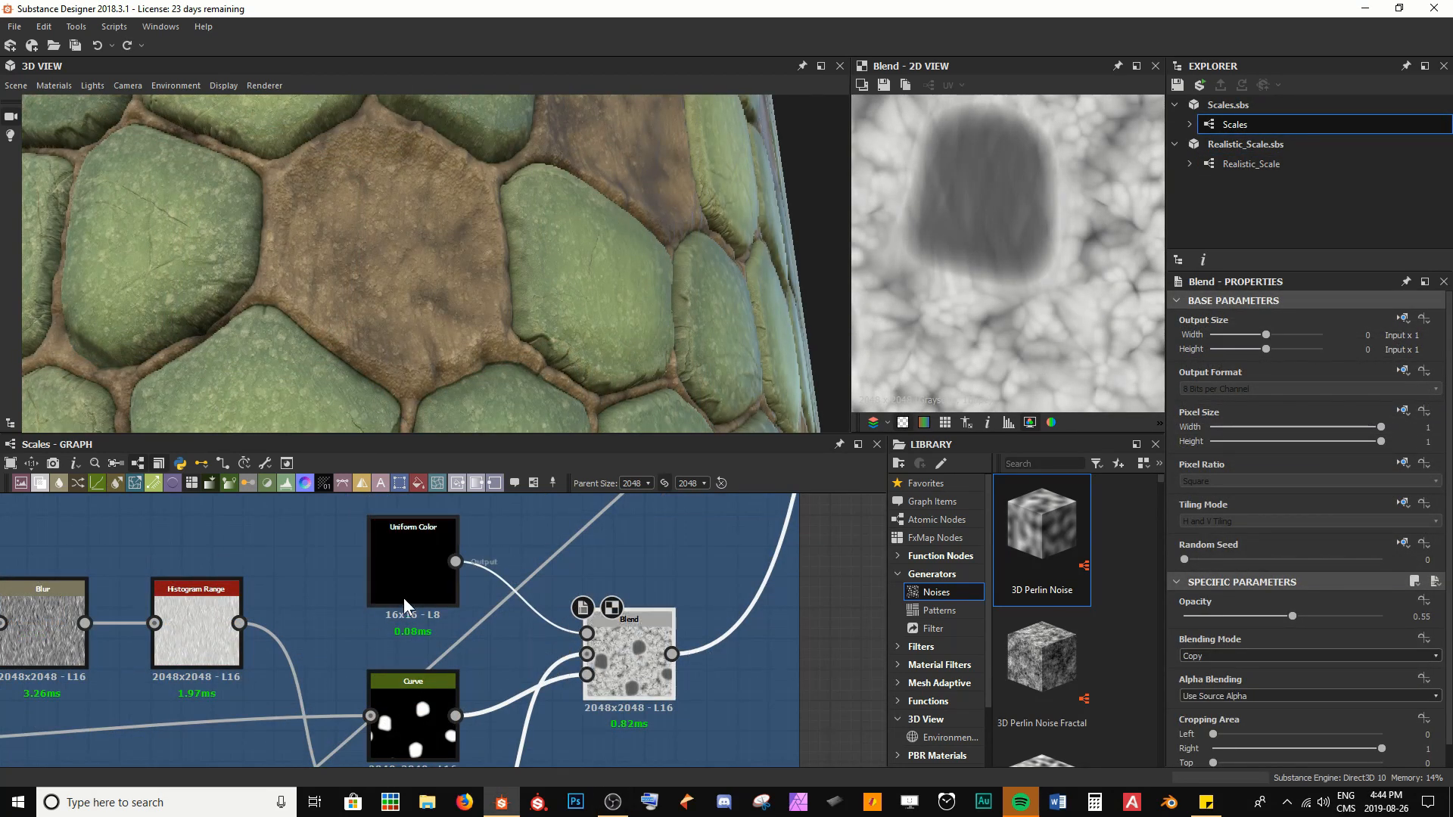
# Try moving the scale mask Curve's lower end point to 0.36, 0.00, and undo that change
pyautogui.moveTo(578, 638); pyautogui.dragTo(575, 631, button='middle')
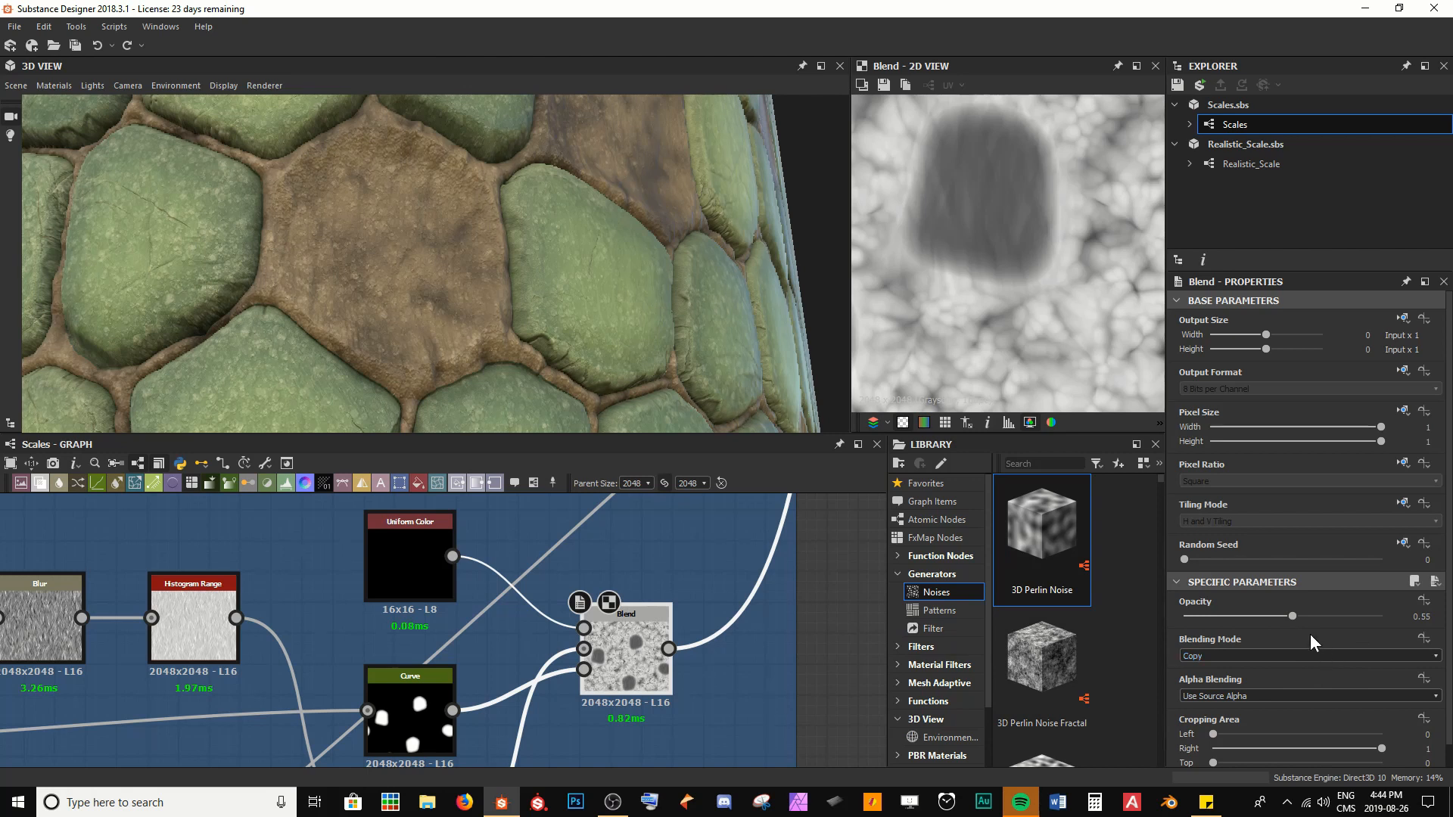
pyautogui.moveTo(565, 681); pyautogui.dragTo(610, 666, button='middle')
pyautogui.doubleClick(531, 670)
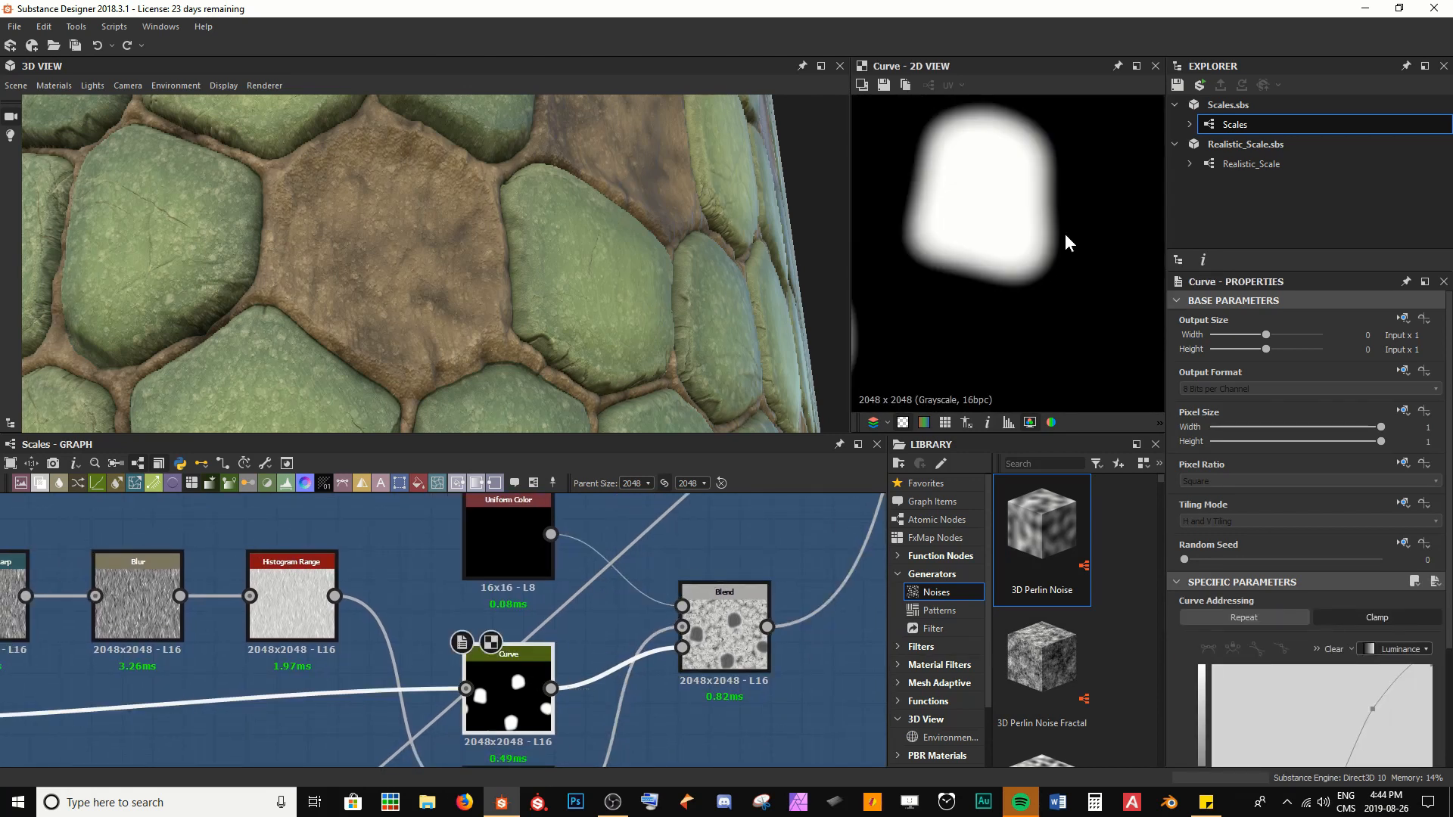
pyautogui.scroll(-4, 1316, 593)
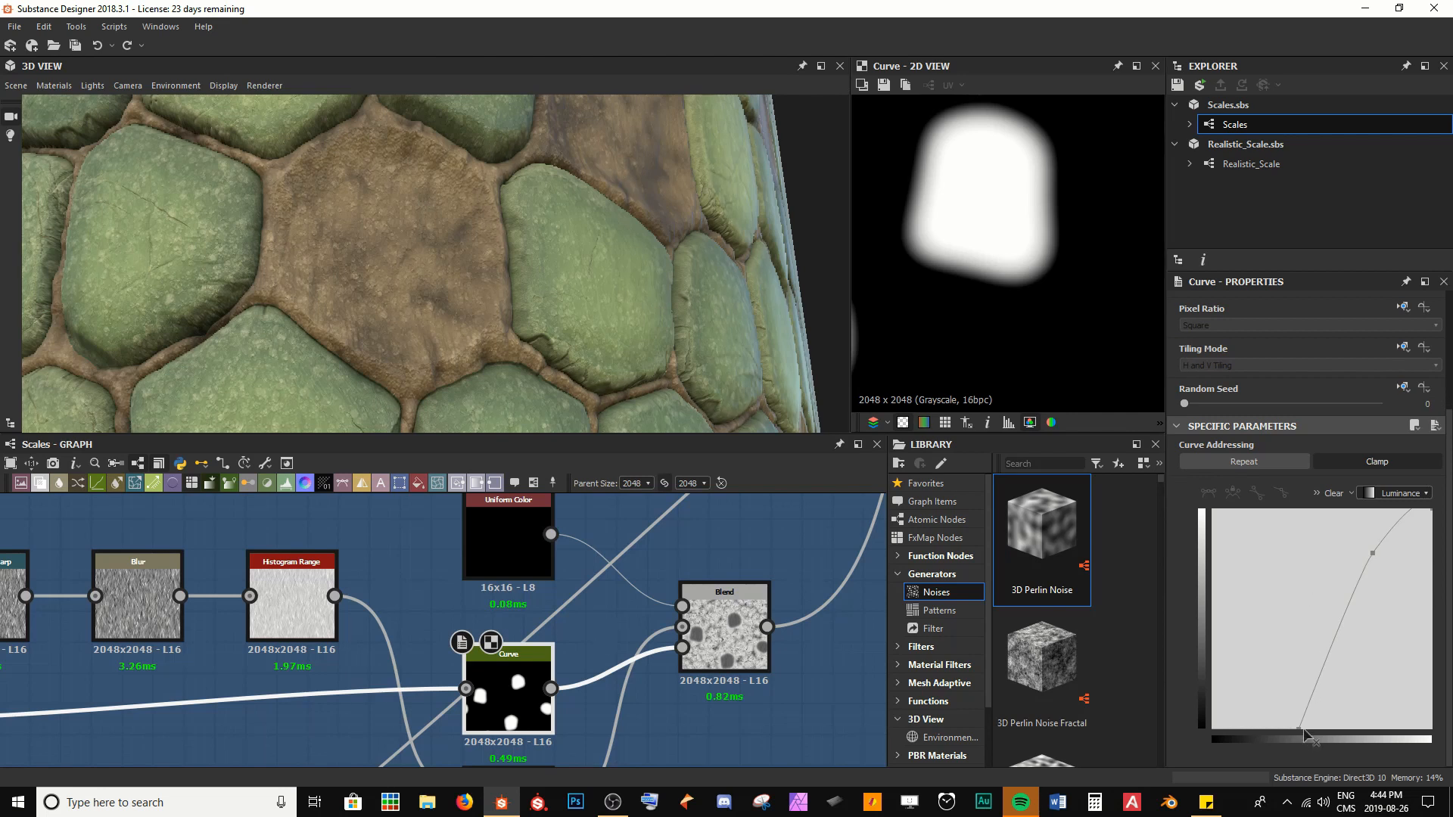
pyautogui.moveTo(1306, 731)
pyautogui.mouseDown()
pyautogui.moveTo(1239, 743)
pyautogui.moveTo(1291, 750)
pyautogui.mouseUp()
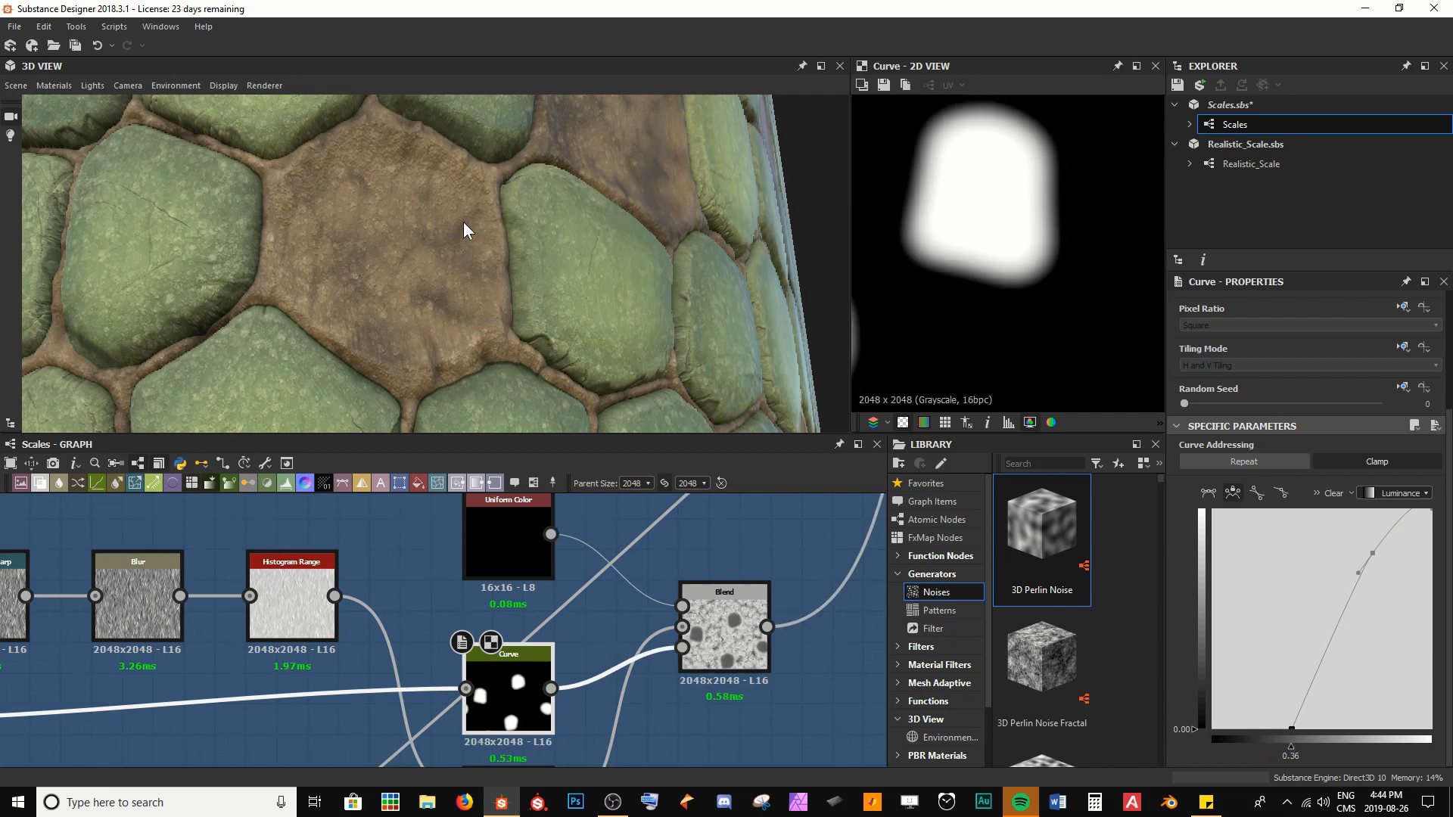
pyautogui.hotkey('ctrl', 'z')
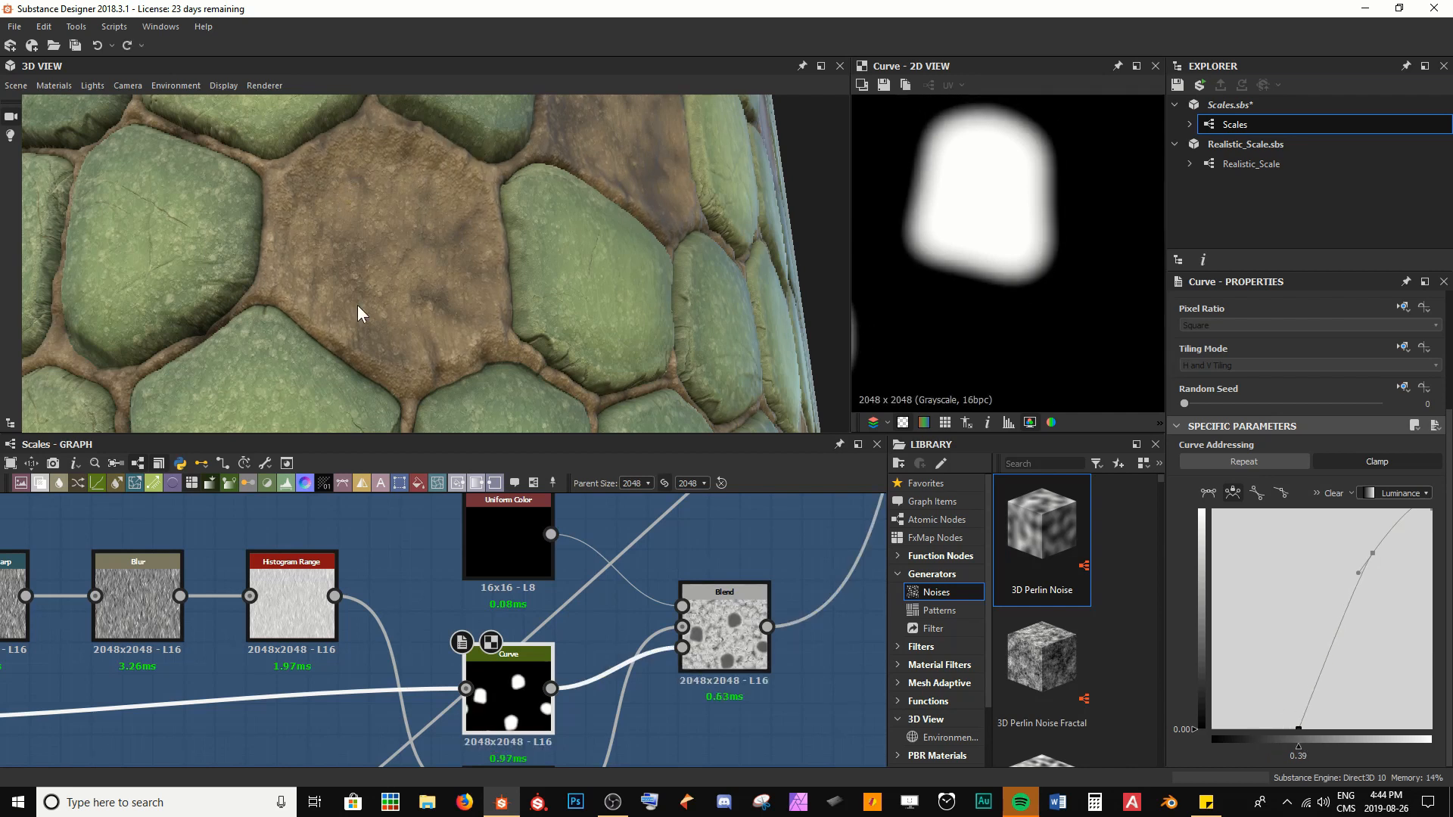
# Set the Histogram Range's Position to 0.75 and inspect the exposed skin between the scales on the model
pyautogui.moveTo(357, 306)
pyautogui.mouseDown()
pyautogui.moveTo(409, 303)
pyautogui.moveTo(380, 303)
pyautogui.mouseUp()
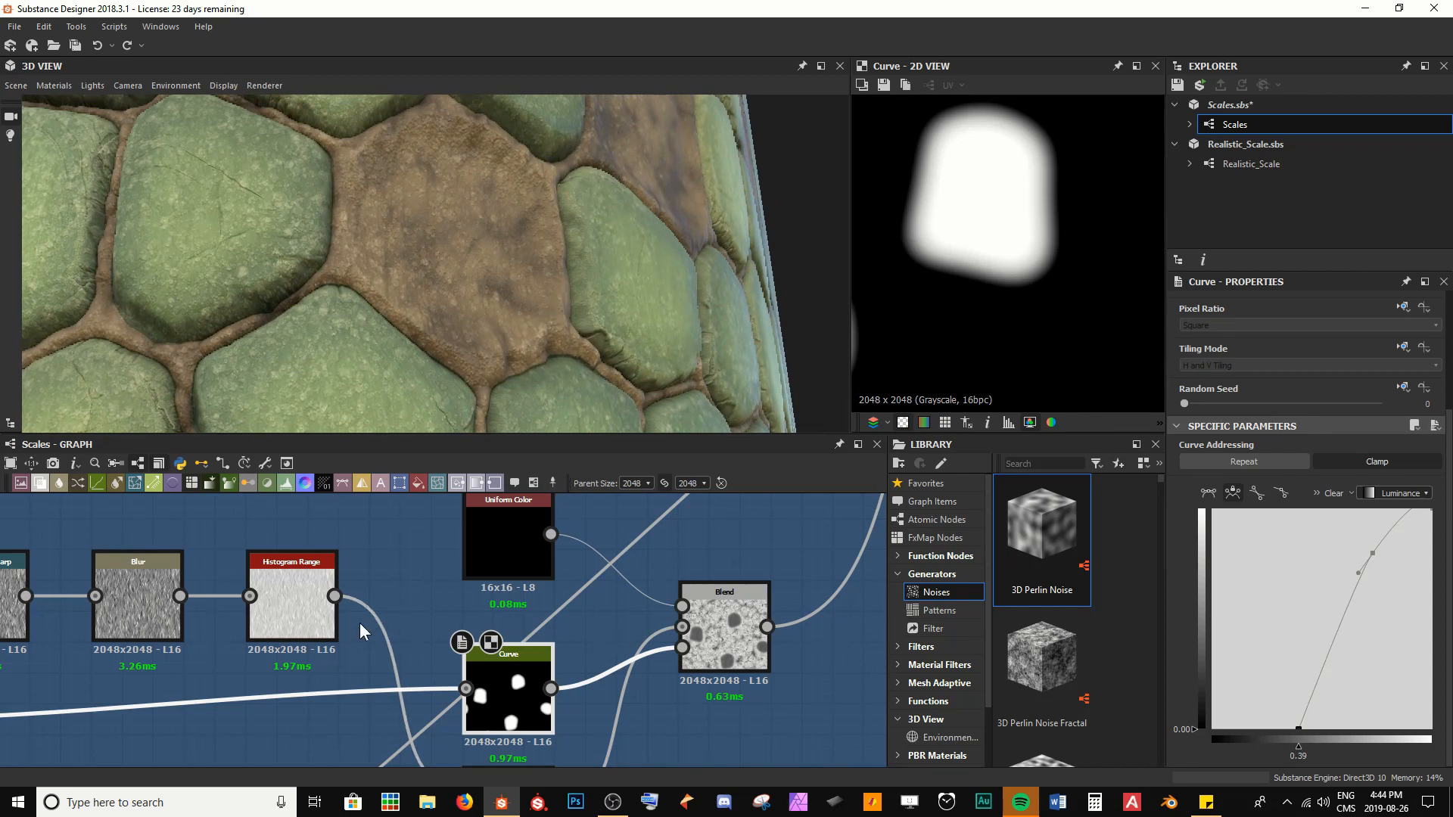
pyautogui.doubleClick(306, 621)
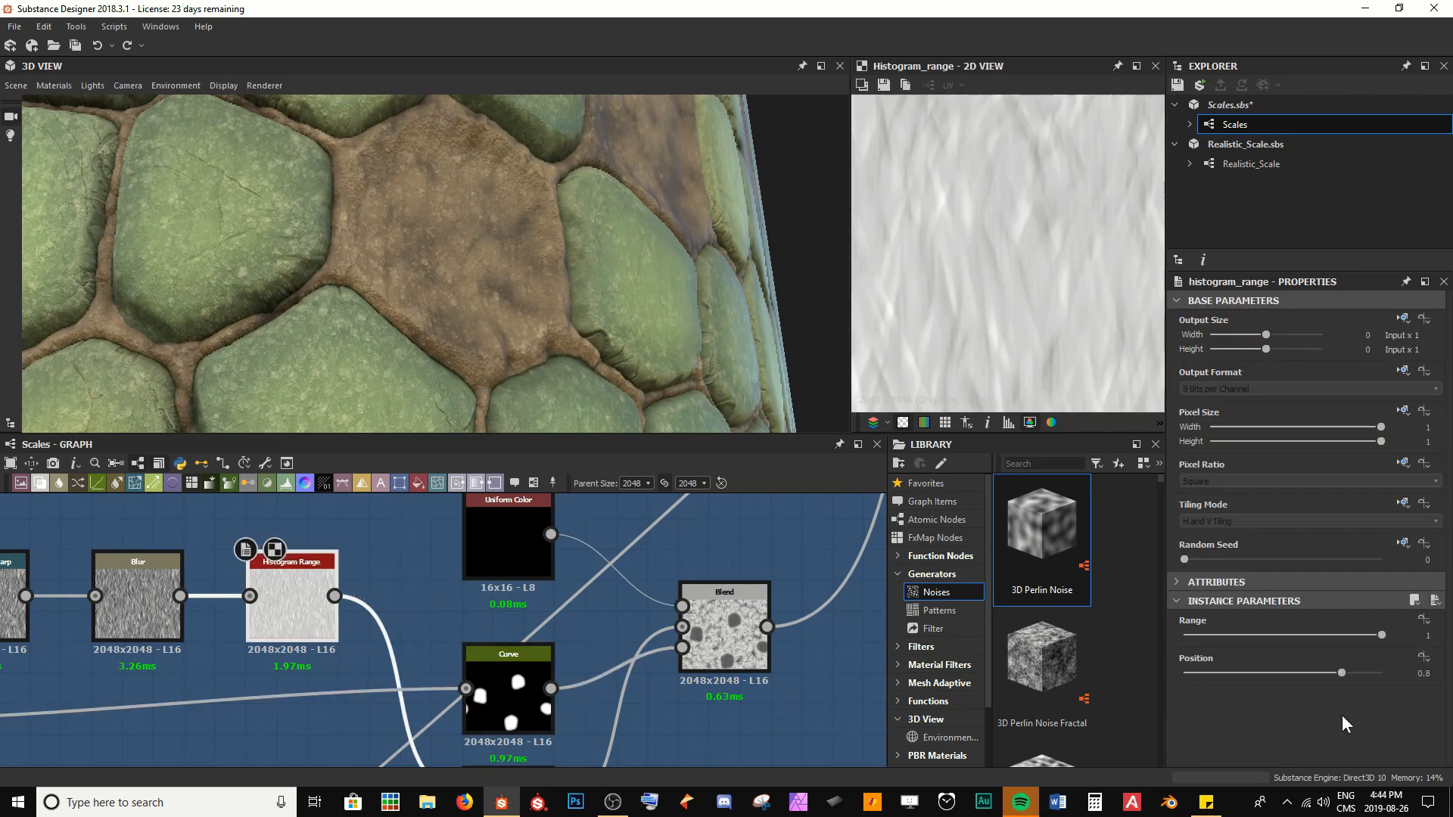
pyautogui.click(1342, 674)
pyautogui.write('0.75')
pyautogui.press('Return')
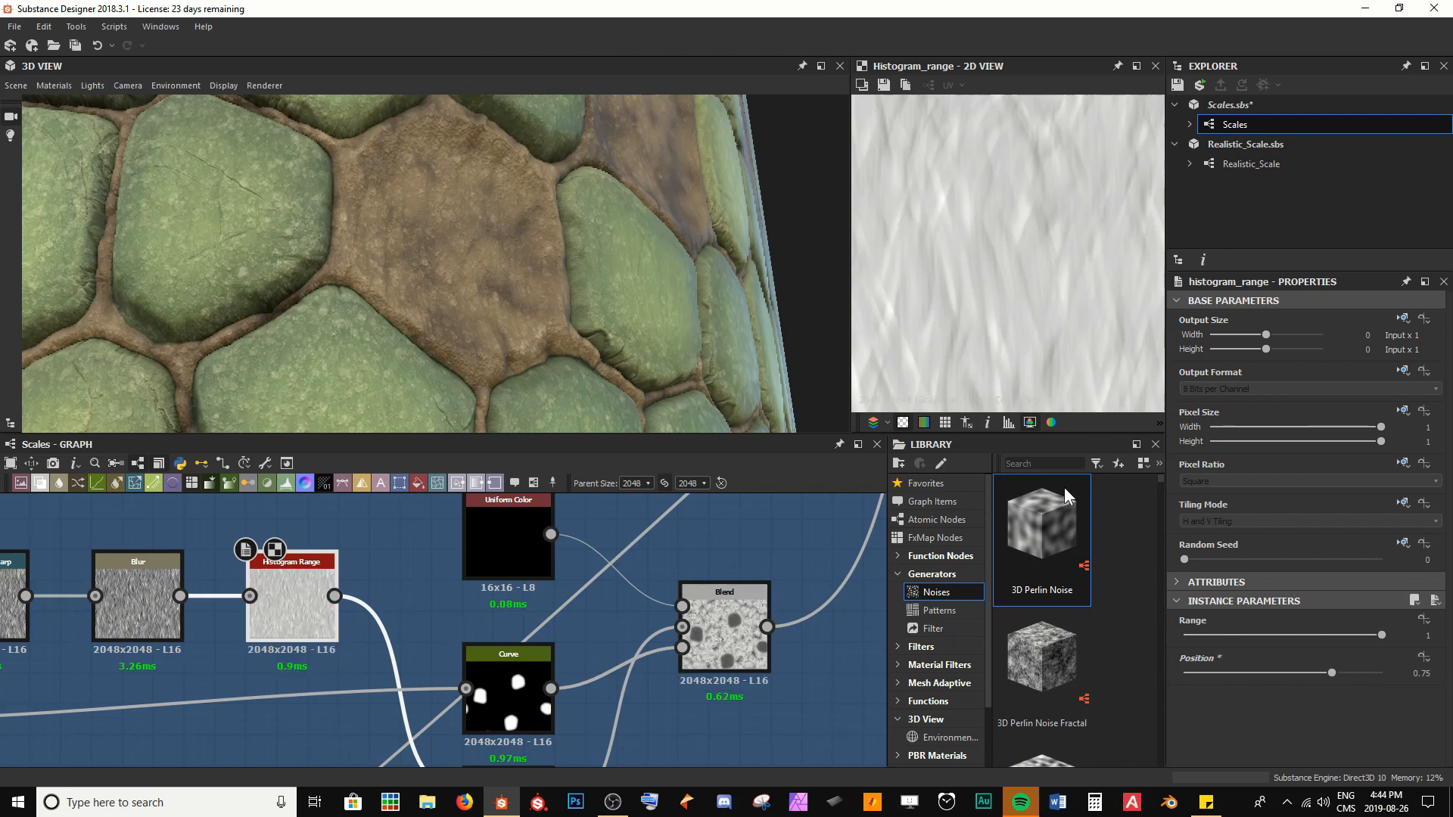
pyautogui.moveTo(614, 302); pyautogui.dragTo(474, 261)
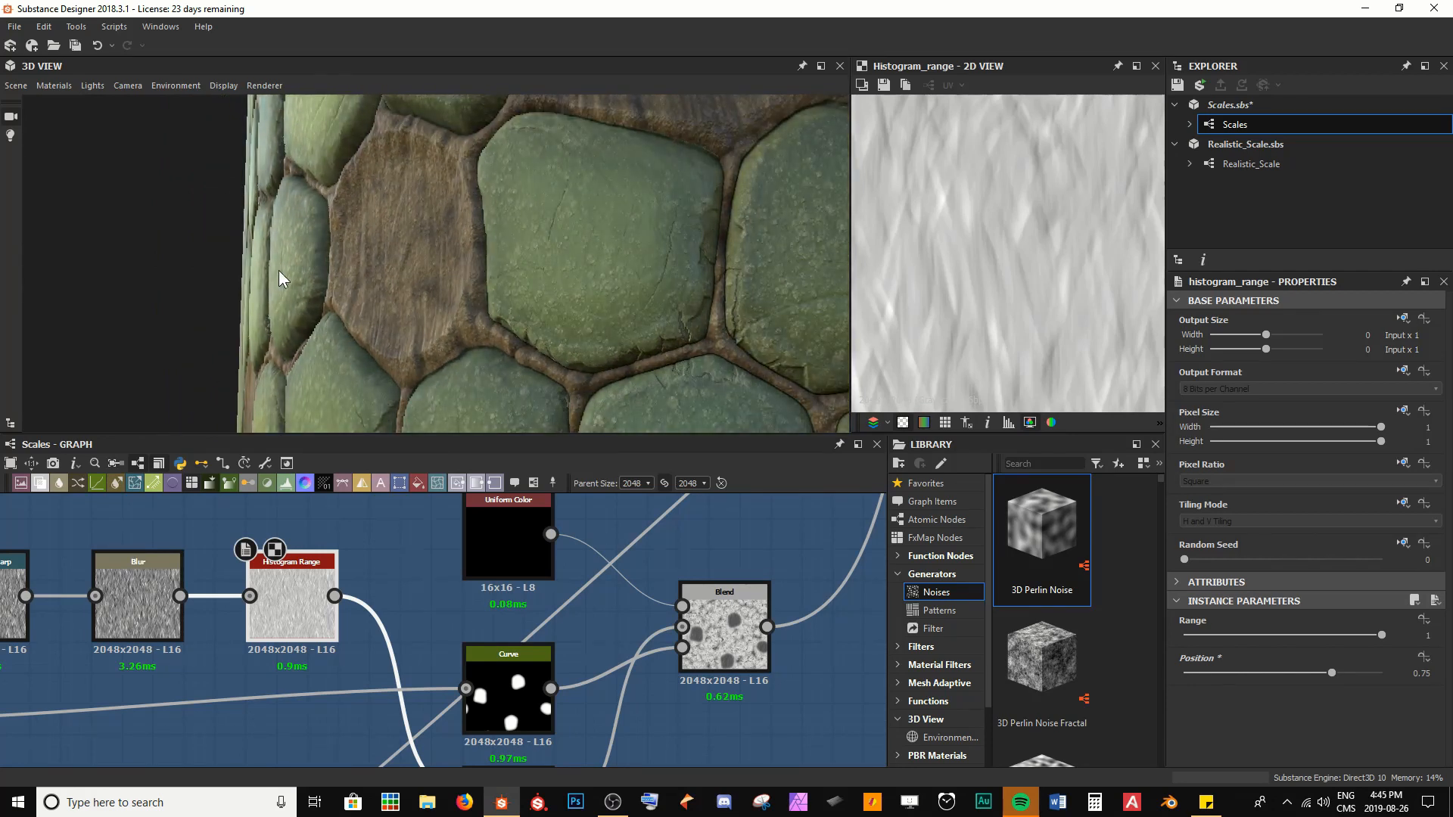
pyautogui.moveTo(378, 210); pyautogui.dragTo(443, 291)
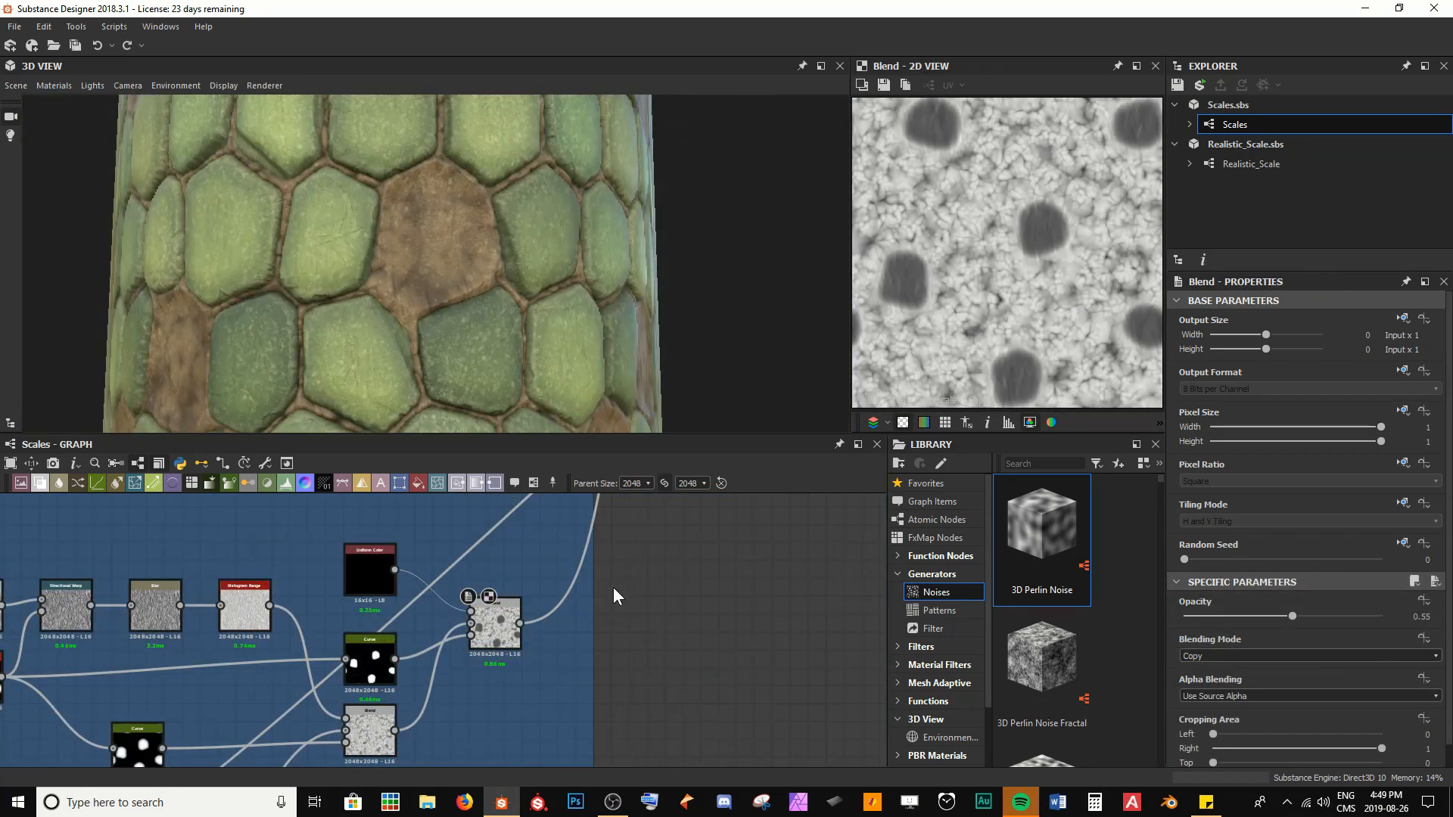
pyautogui.moveTo(484, 378); pyautogui.dragTo(422, 342)
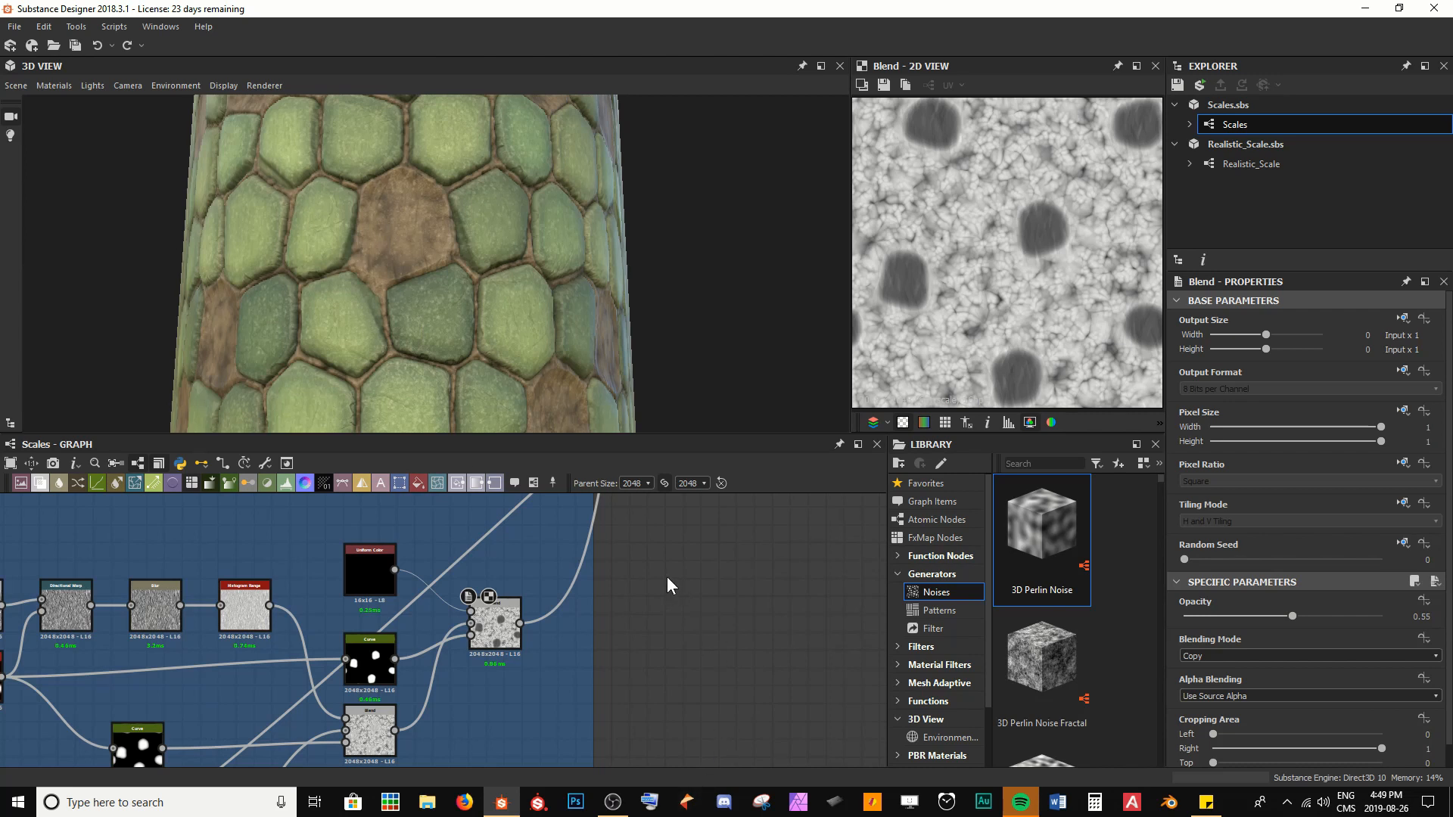
# Add a Gradient Map node beside the Skin frame and feed it from the final skin Blend's output
pyautogui.scroll(-3, 666, 579)
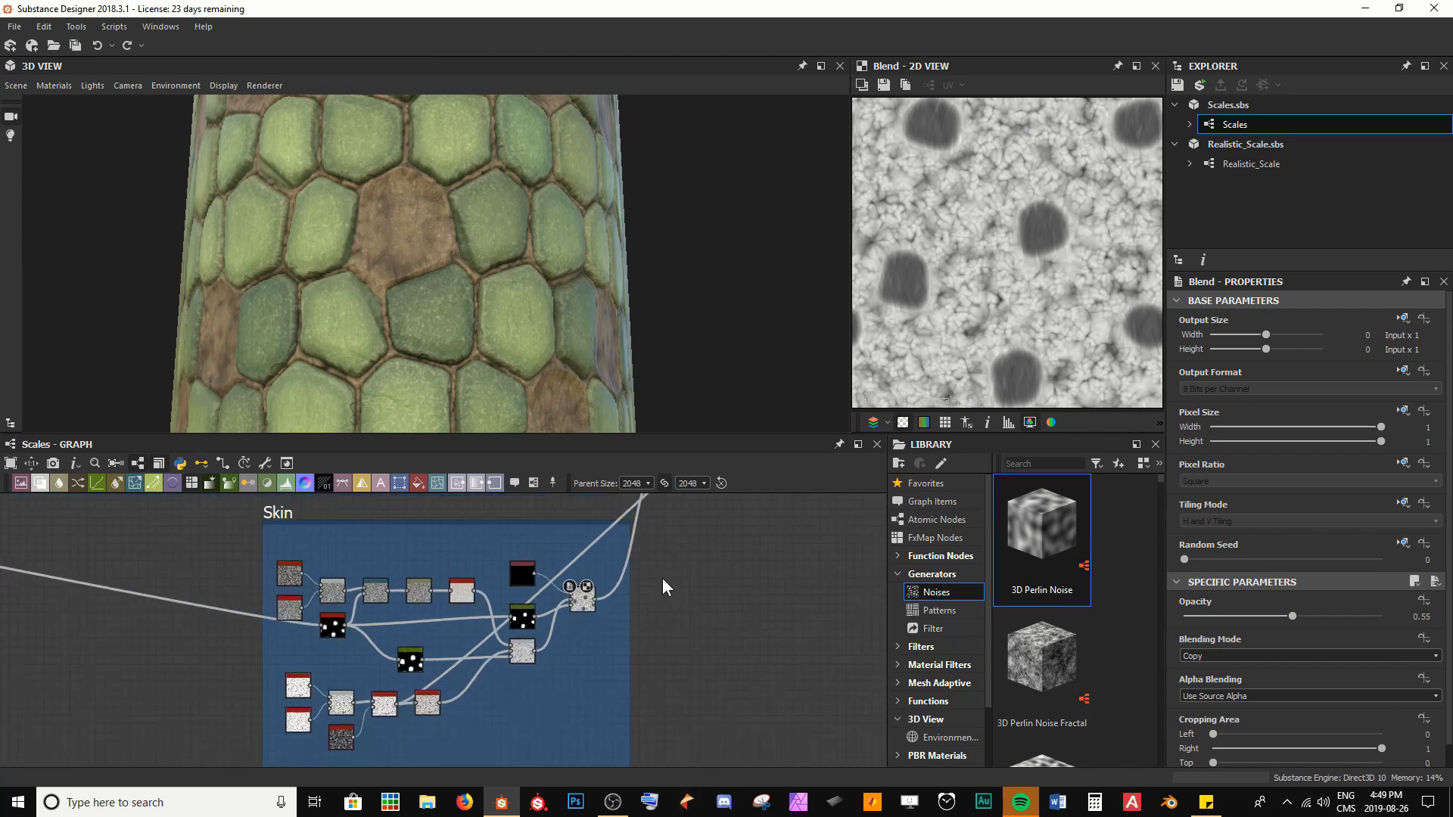
pyautogui.moveTo(658, 503); pyautogui.dragTo(608, 550, button='middle')
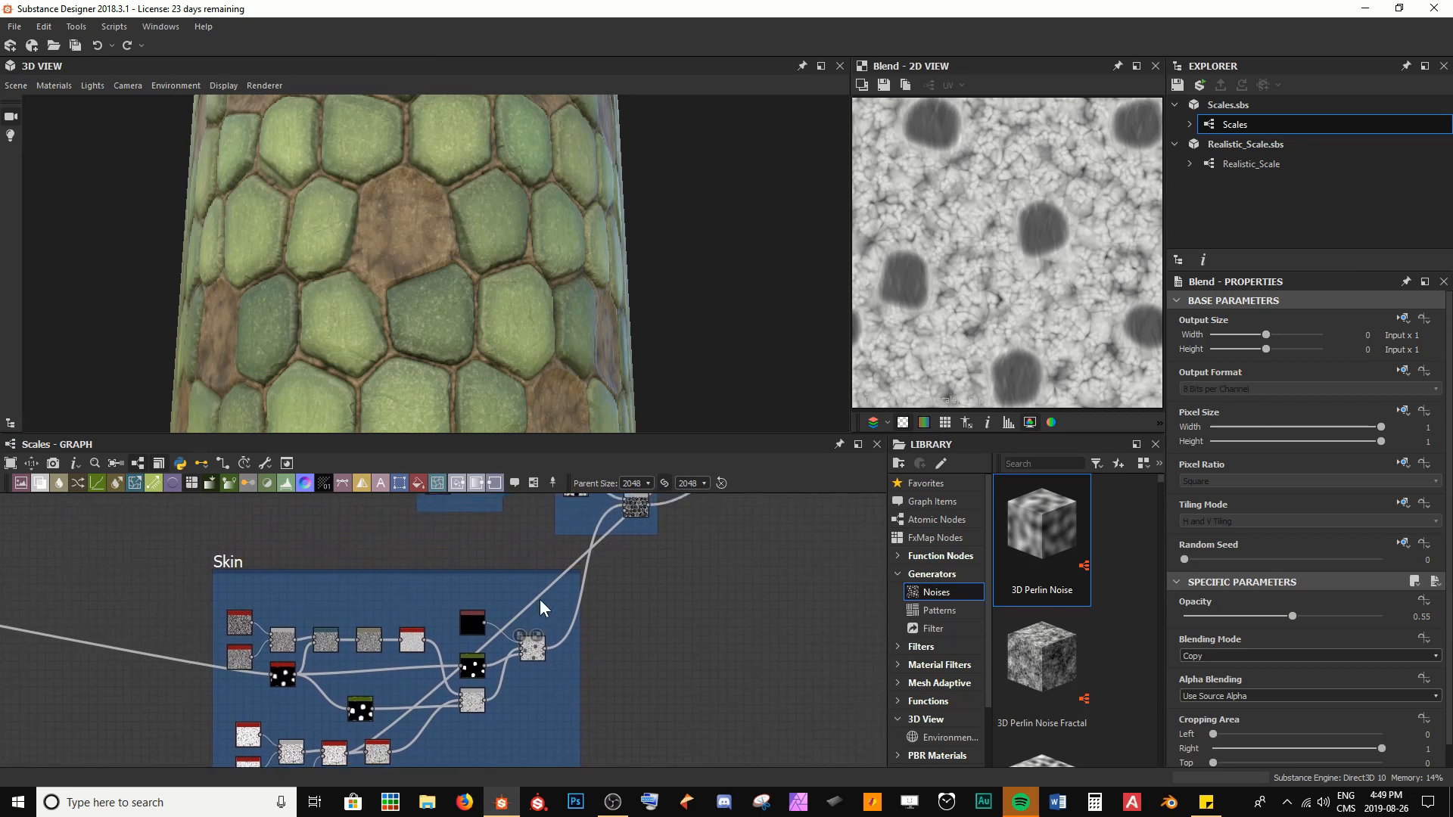
pyautogui.scroll(5, 530, 647)
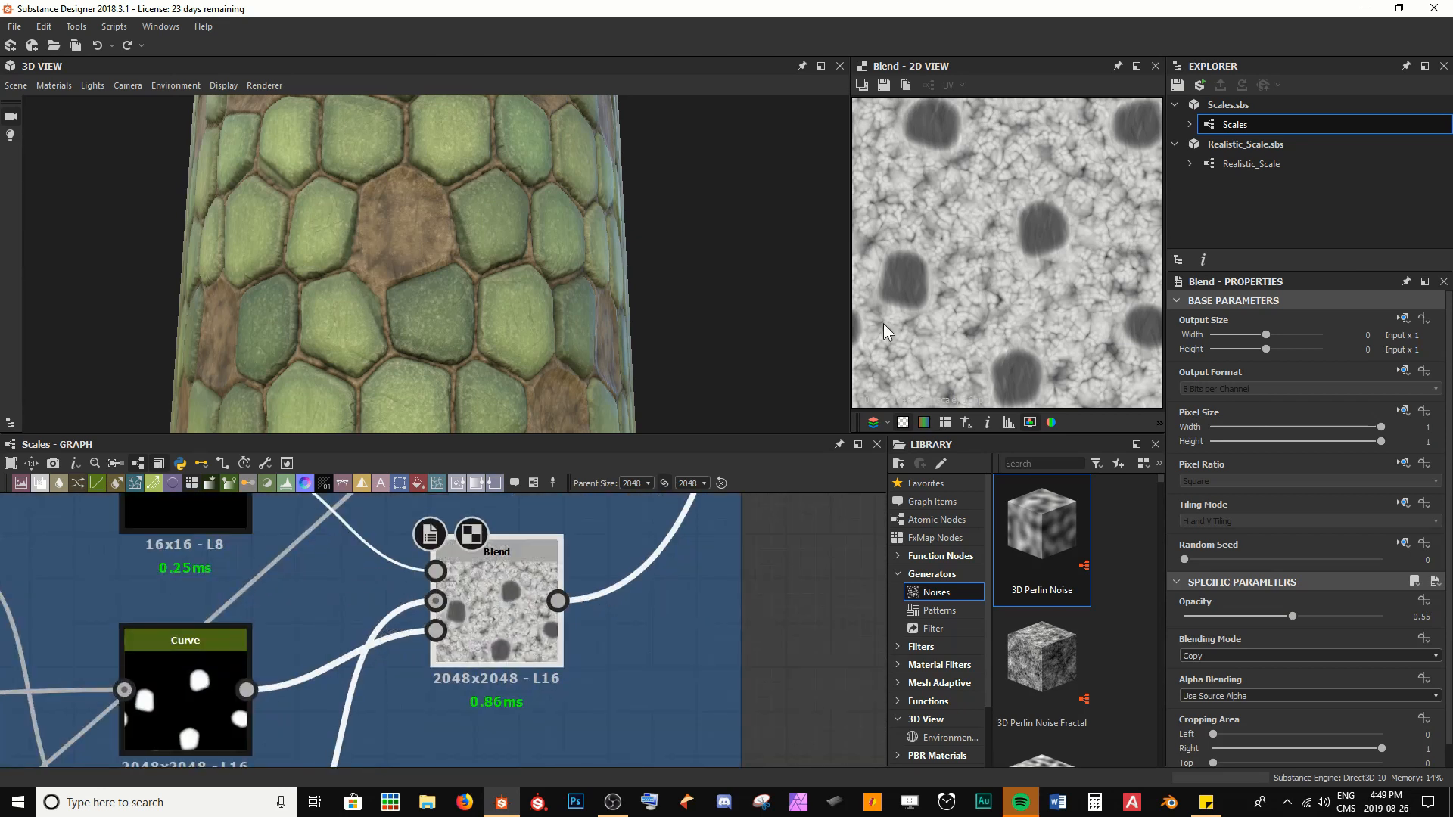
pyautogui.scroll(3, 1076, 218)
pyautogui.scroll(-4, 727, 636)
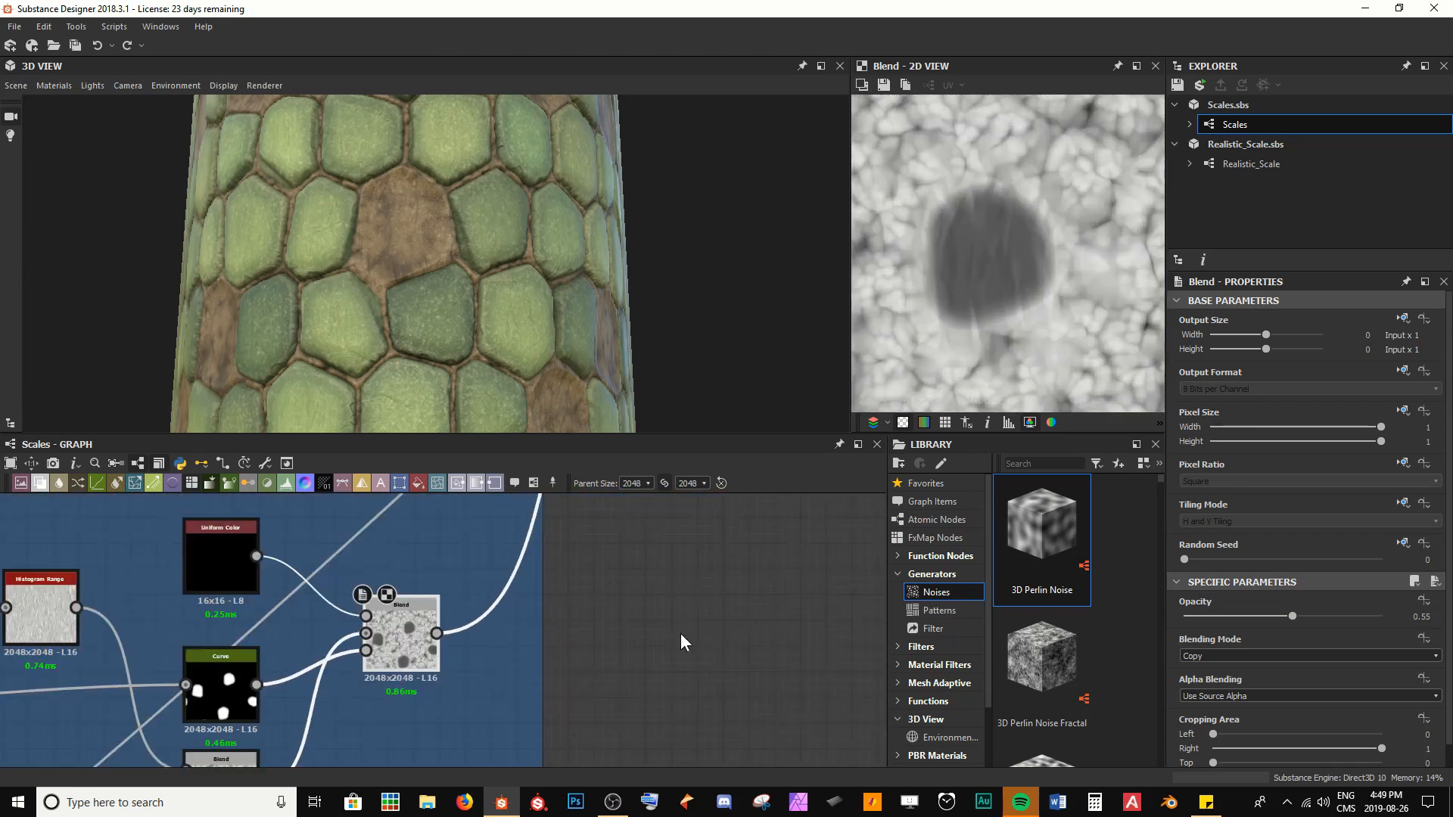
pyautogui.press('space')
pyautogui.write('gra')
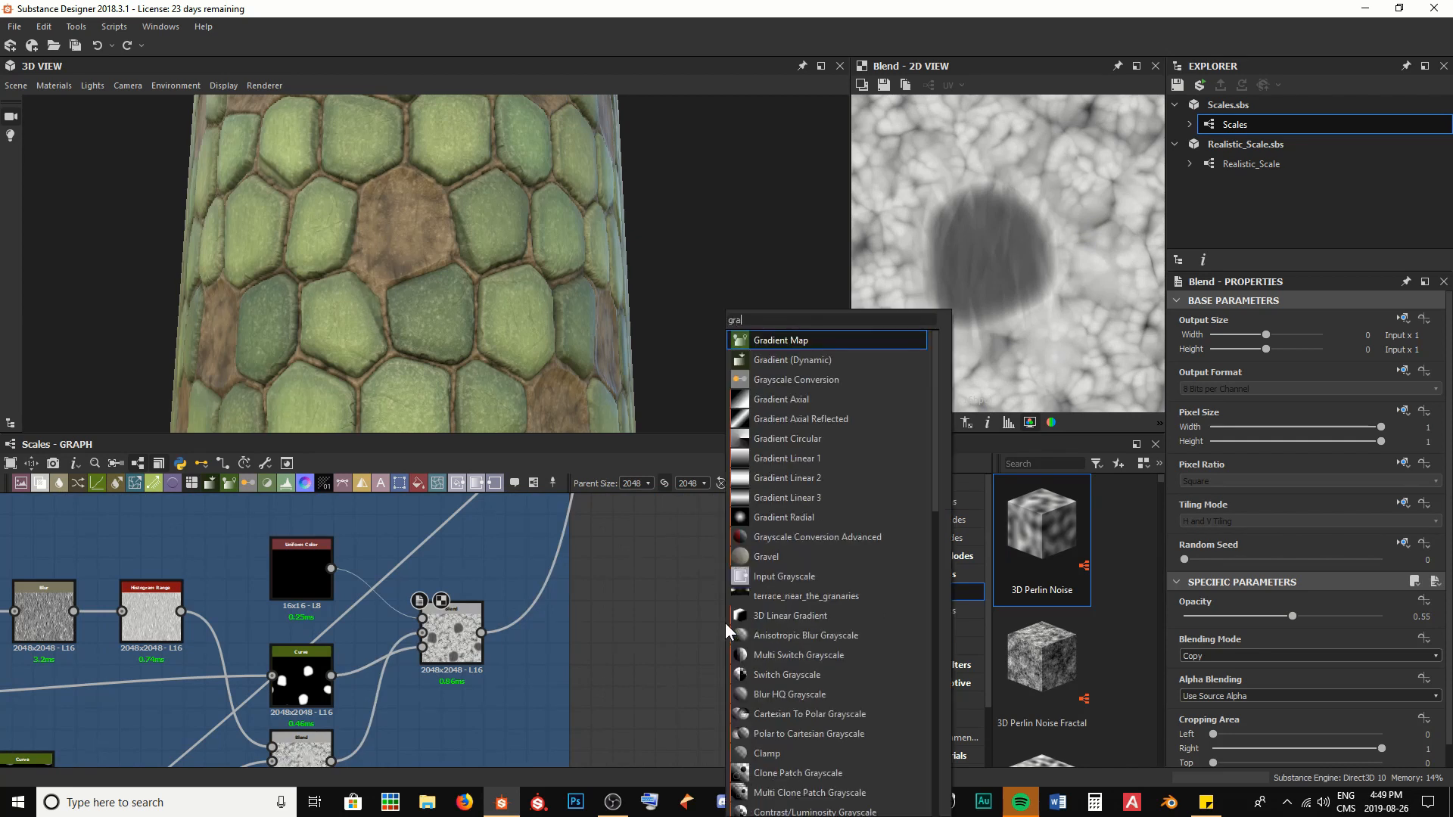
pyautogui.press('Return')
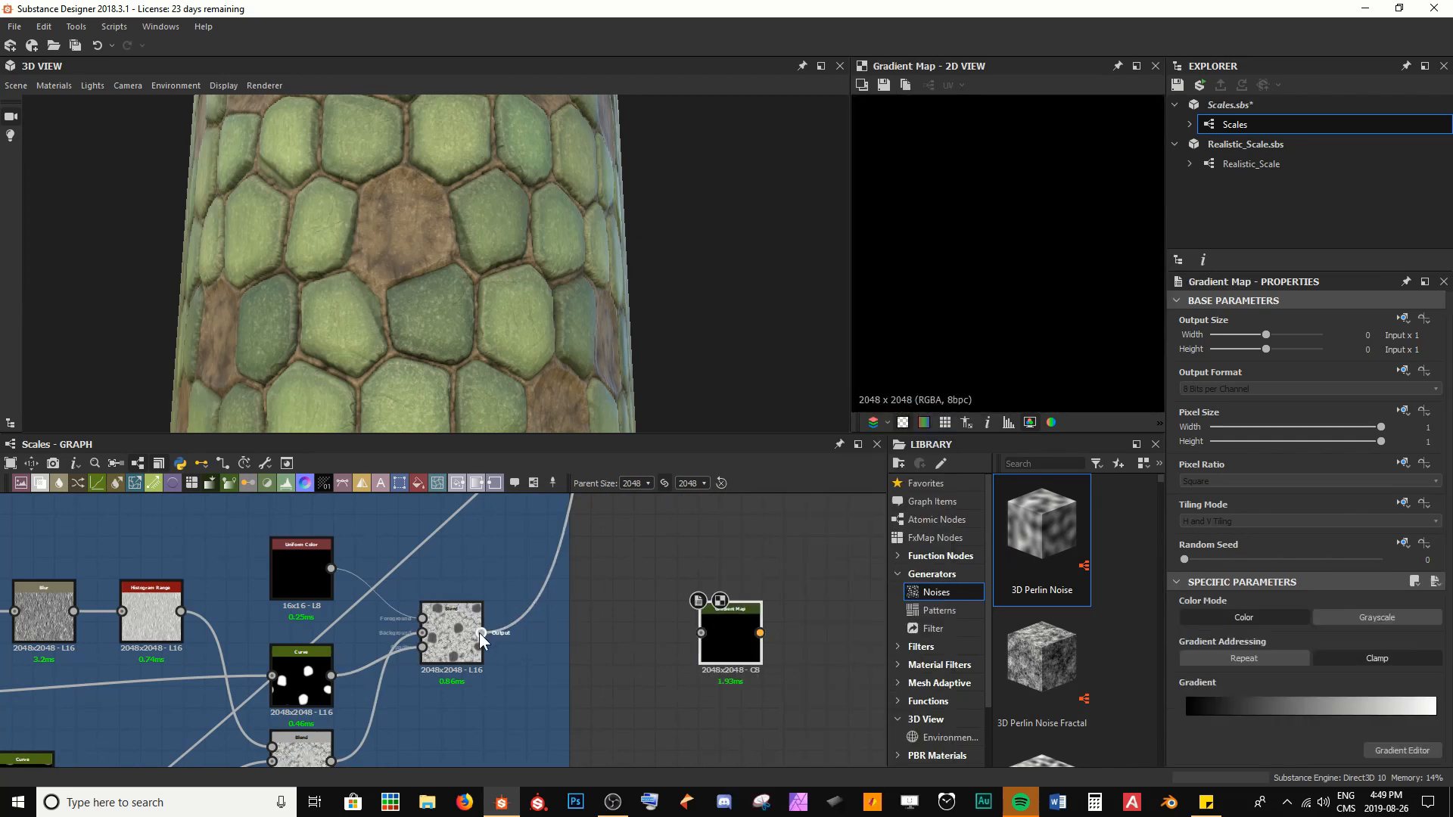
pyautogui.moveTo(481, 633); pyautogui.dragTo(701, 633)
# Move the new Gradient Map away from the Skin frame and place it beside the Albedo frame
pyautogui.scroll(-5, 734, 613)
pyautogui.moveTo(779, 547); pyautogui.dragTo(541, 667, button='middle')
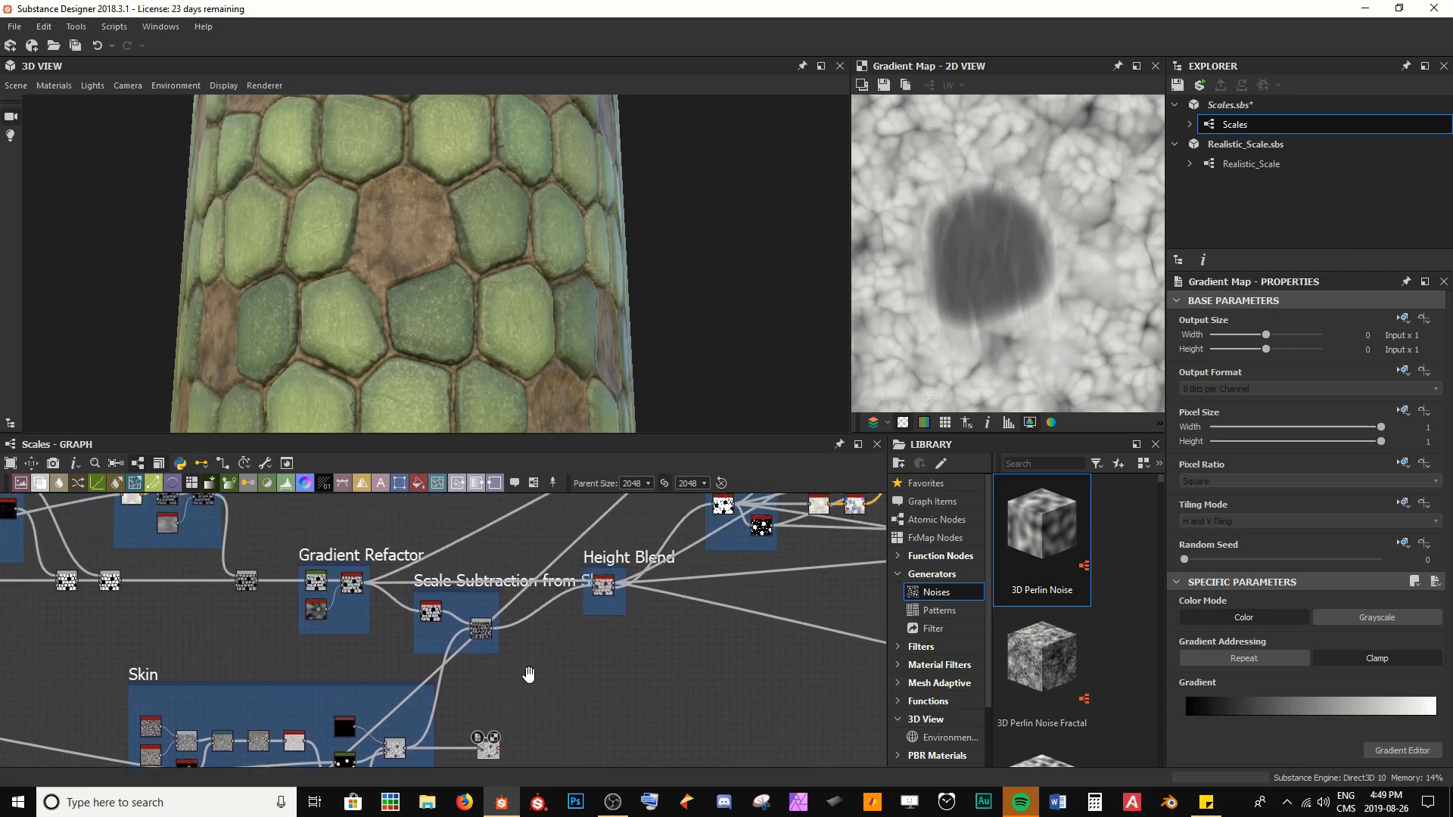
pyautogui.scroll(-2, 527, 727)
pyautogui.moveTo(497, 746); pyautogui.dragTo(621, 518)
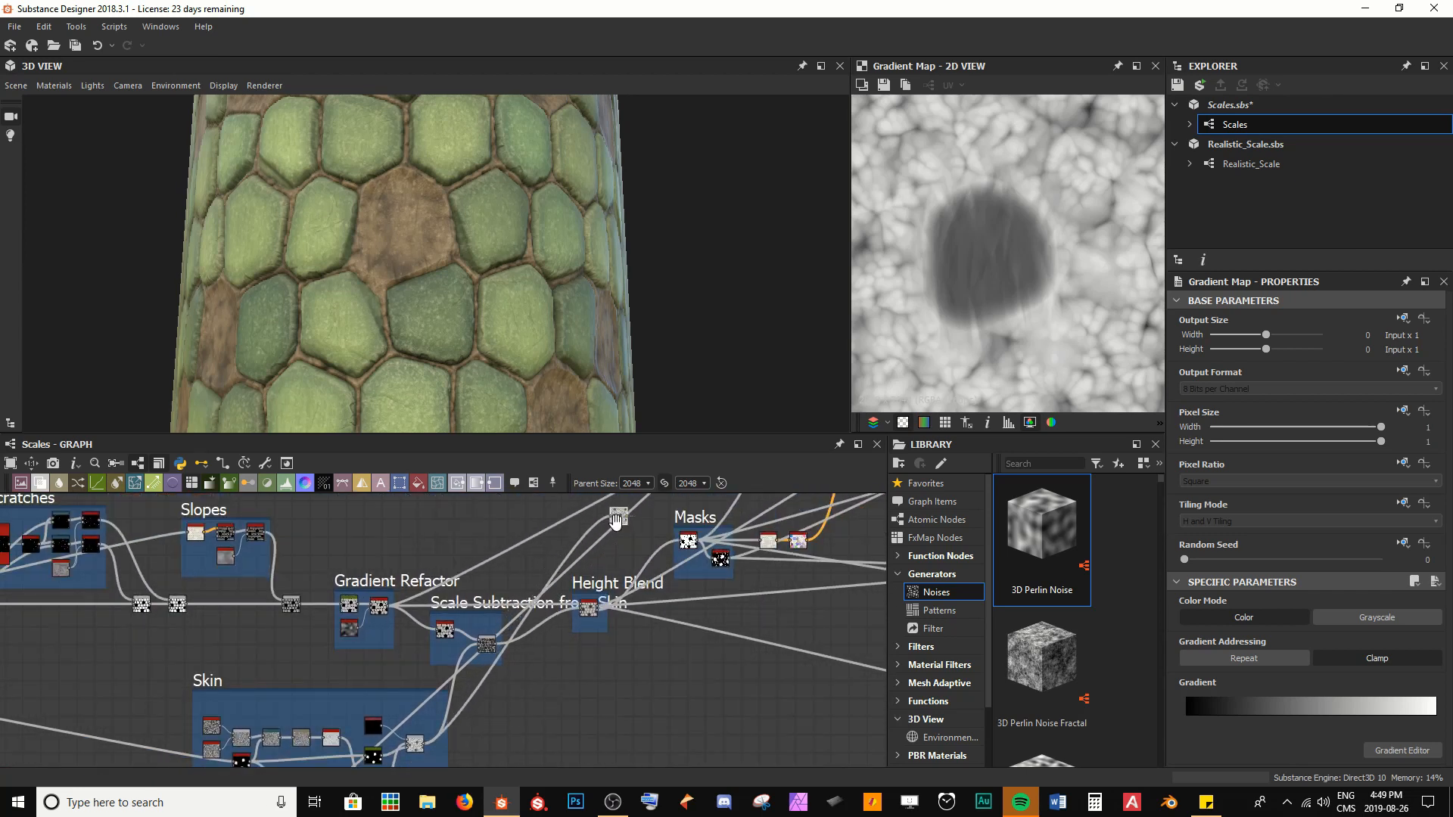
pyautogui.moveTo(620, 517); pyautogui.dragTo(487, 706, button='middle')
pyautogui.moveTo(488, 706); pyautogui.dragTo(589, 563)
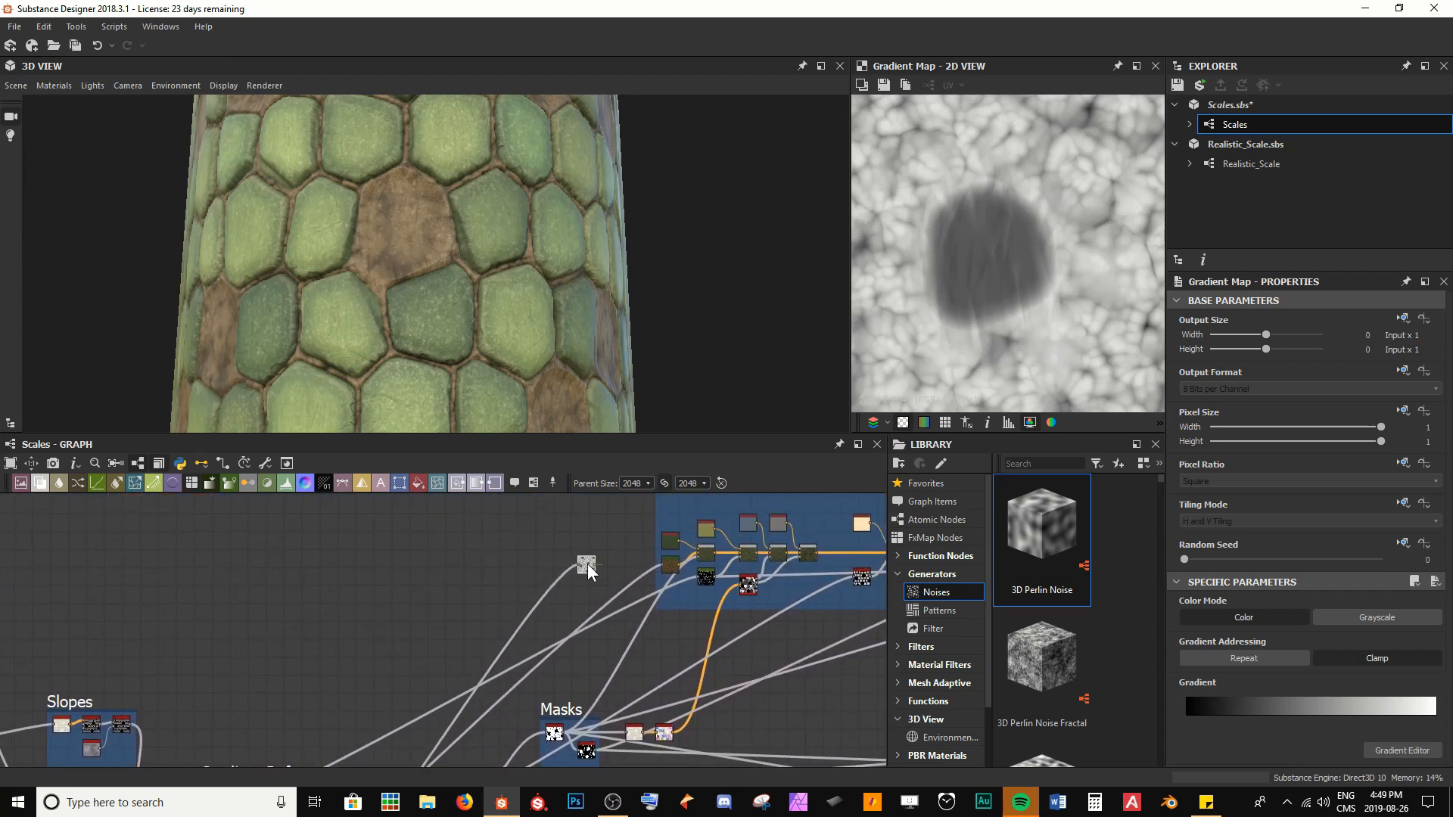
pyautogui.moveTo(621, 544); pyautogui.dragTo(587, 601, button='middle')
# Widen the Albedo frame to enclose the new Gradient Map and reposition the node inside it
pyautogui.scroll(3, 569, 571)
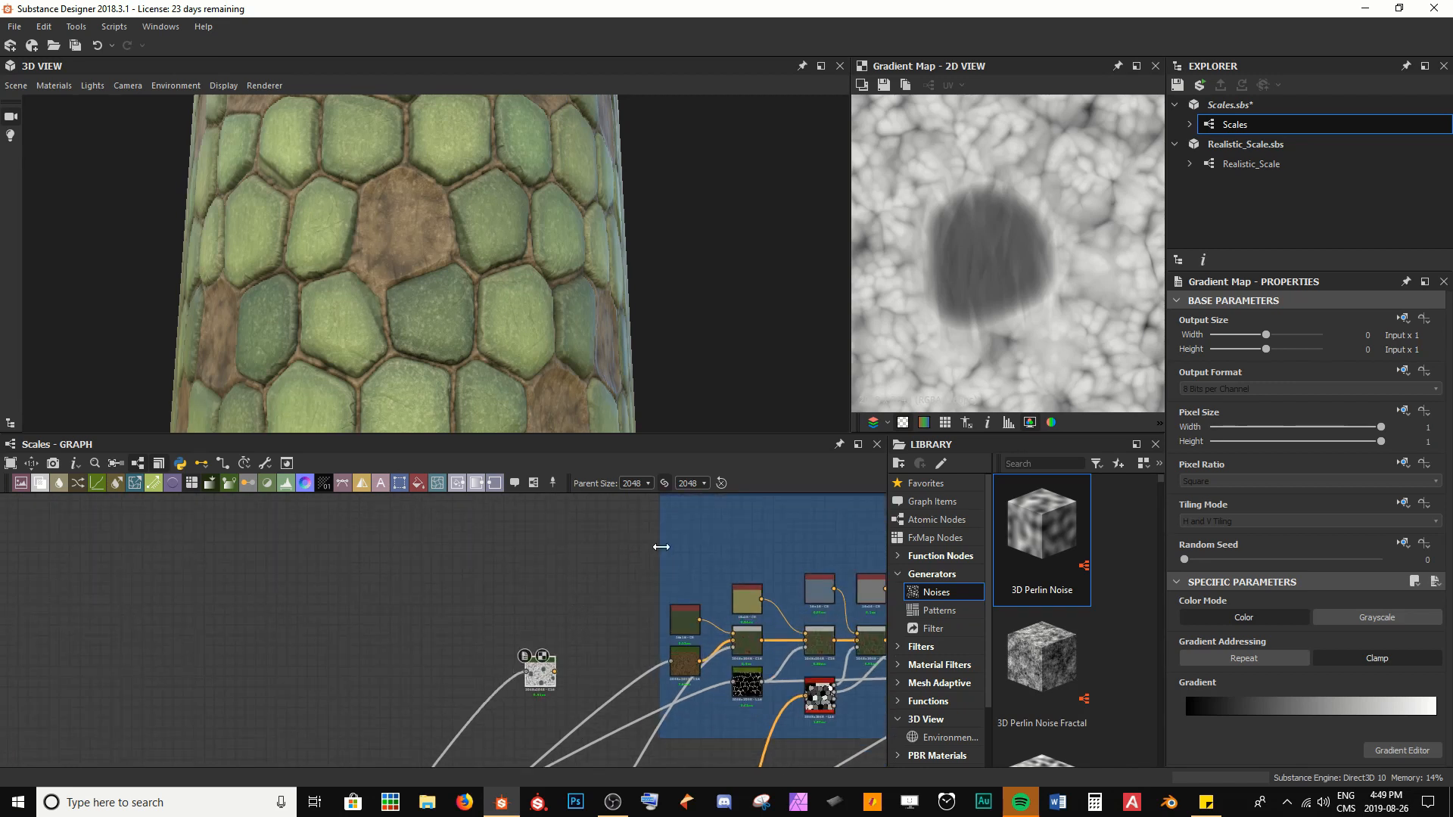
pyautogui.moveTo(658, 558); pyautogui.dragTo(371, 557)
pyautogui.scroll(3, 504, 685)
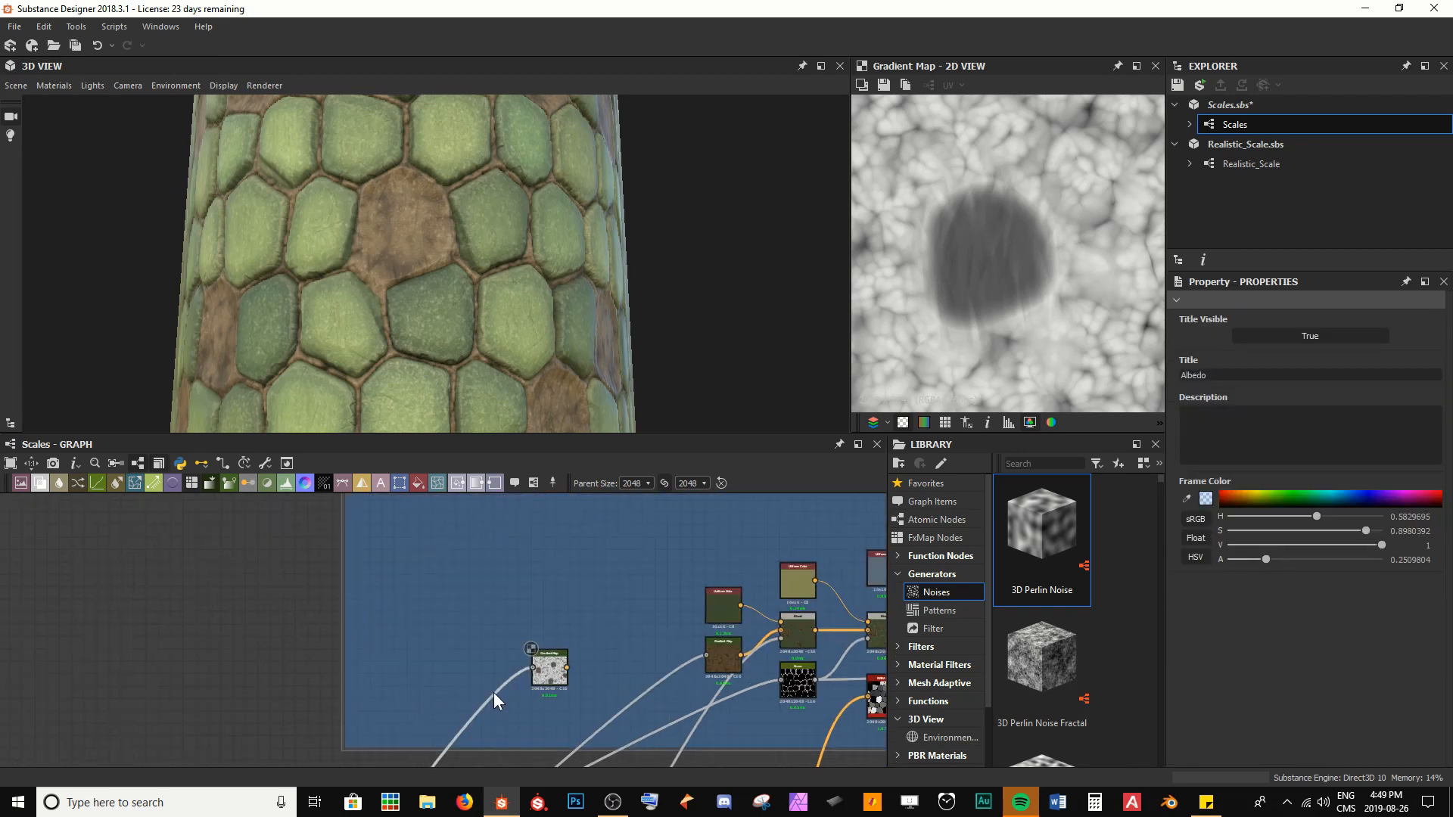
pyautogui.moveTo(564, 679); pyautogui.dragTo(461, 568)
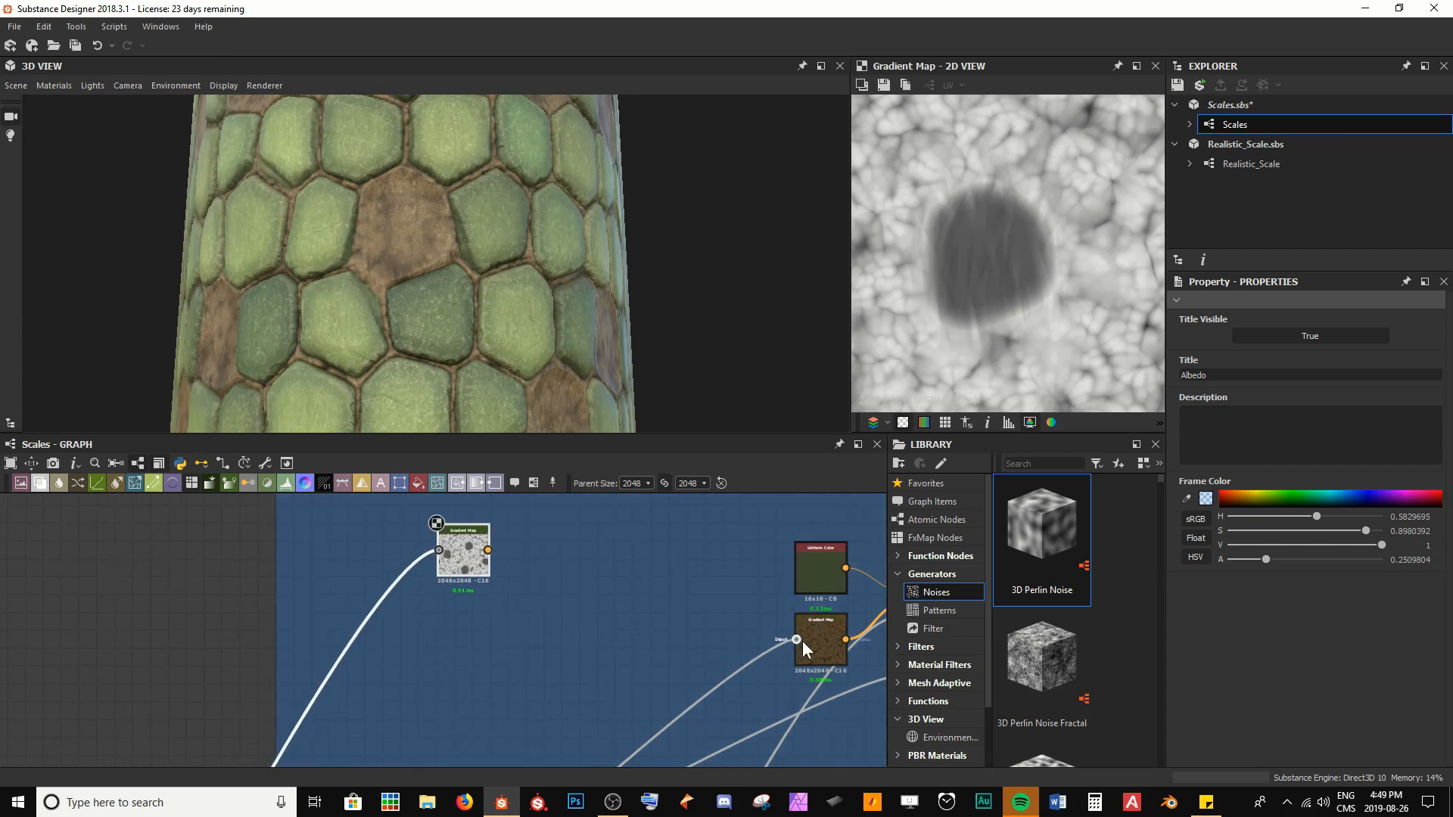
# Preview the first Albedo Blend and stack the brown Gradient Map directly below the new Gradient Map
pyautogui.moveTo(811, 634); pyautogui.dragTo(664, 628, button='middle')
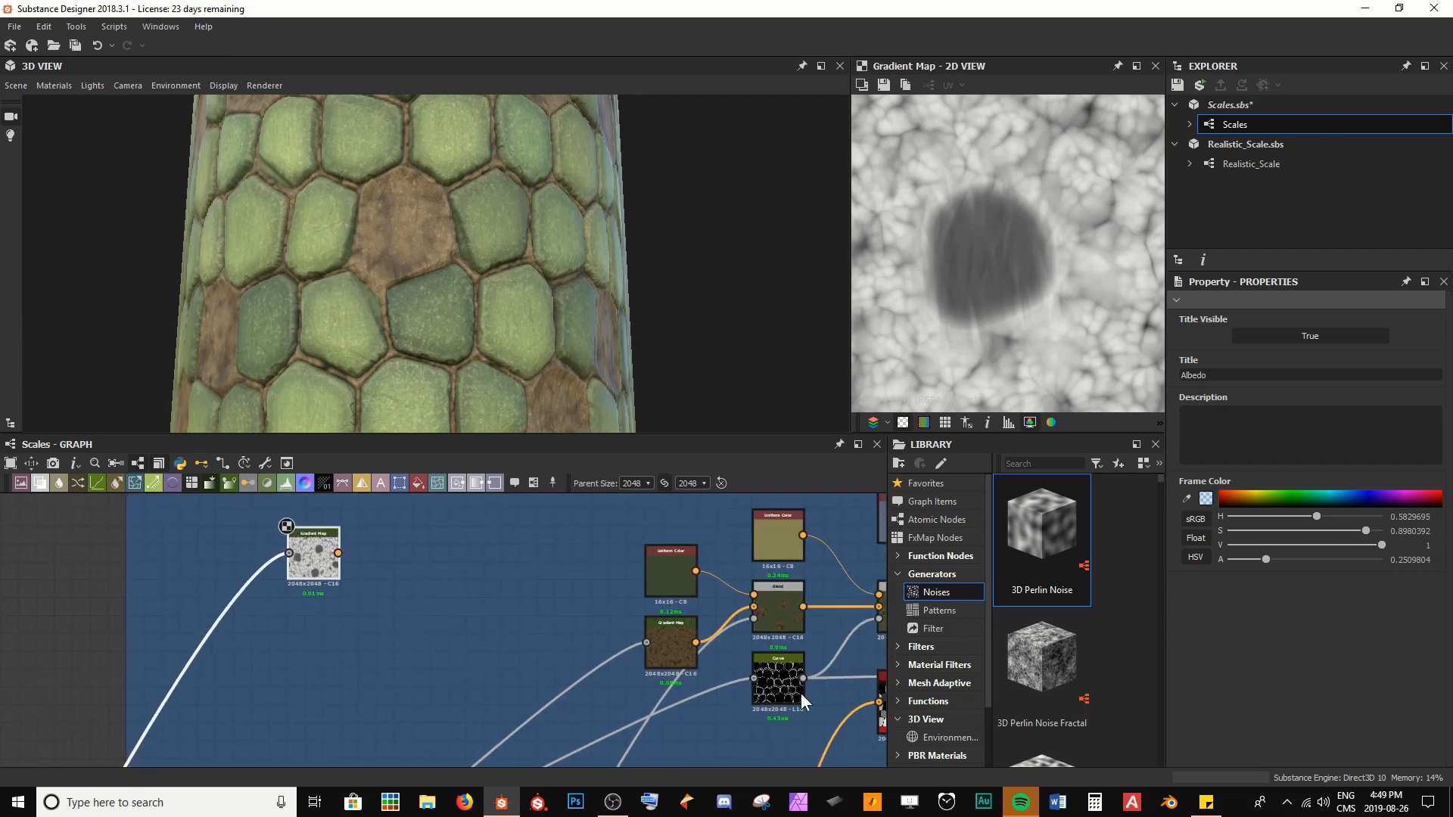
pyautogui.doubleClick(779, 620)
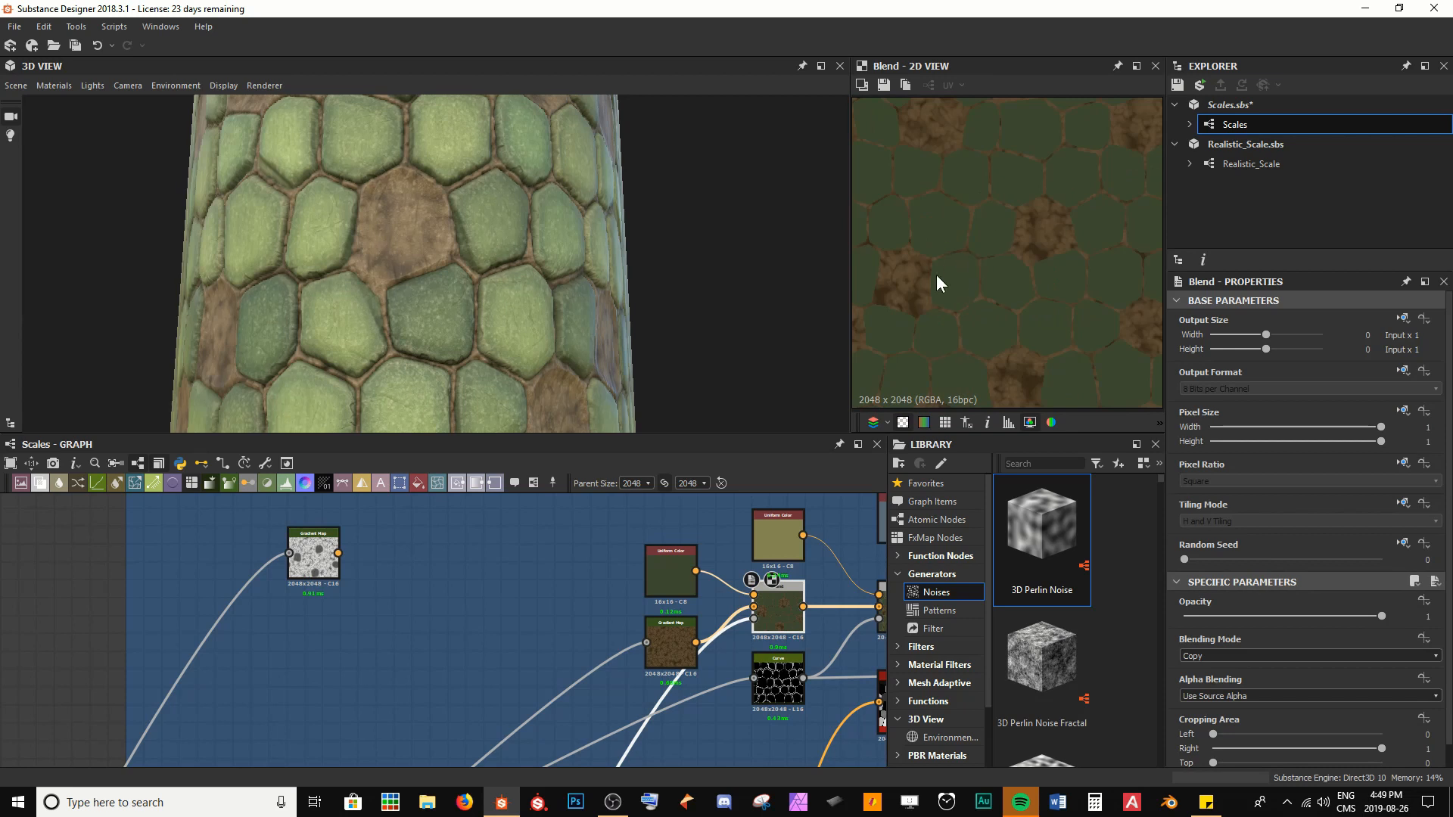
pyautogui.moveTo(674, 647); pyautogui.dragTo(277, 651)
pyautogui.moveTo(306, 561); pyautogui.dragTo(274, 574)
# Insert a Blend node after the brown Gradient Map and connect the new Gradient Map to its Foreground input
pyautogui.click(272, 648)
pyautogui.press('space')
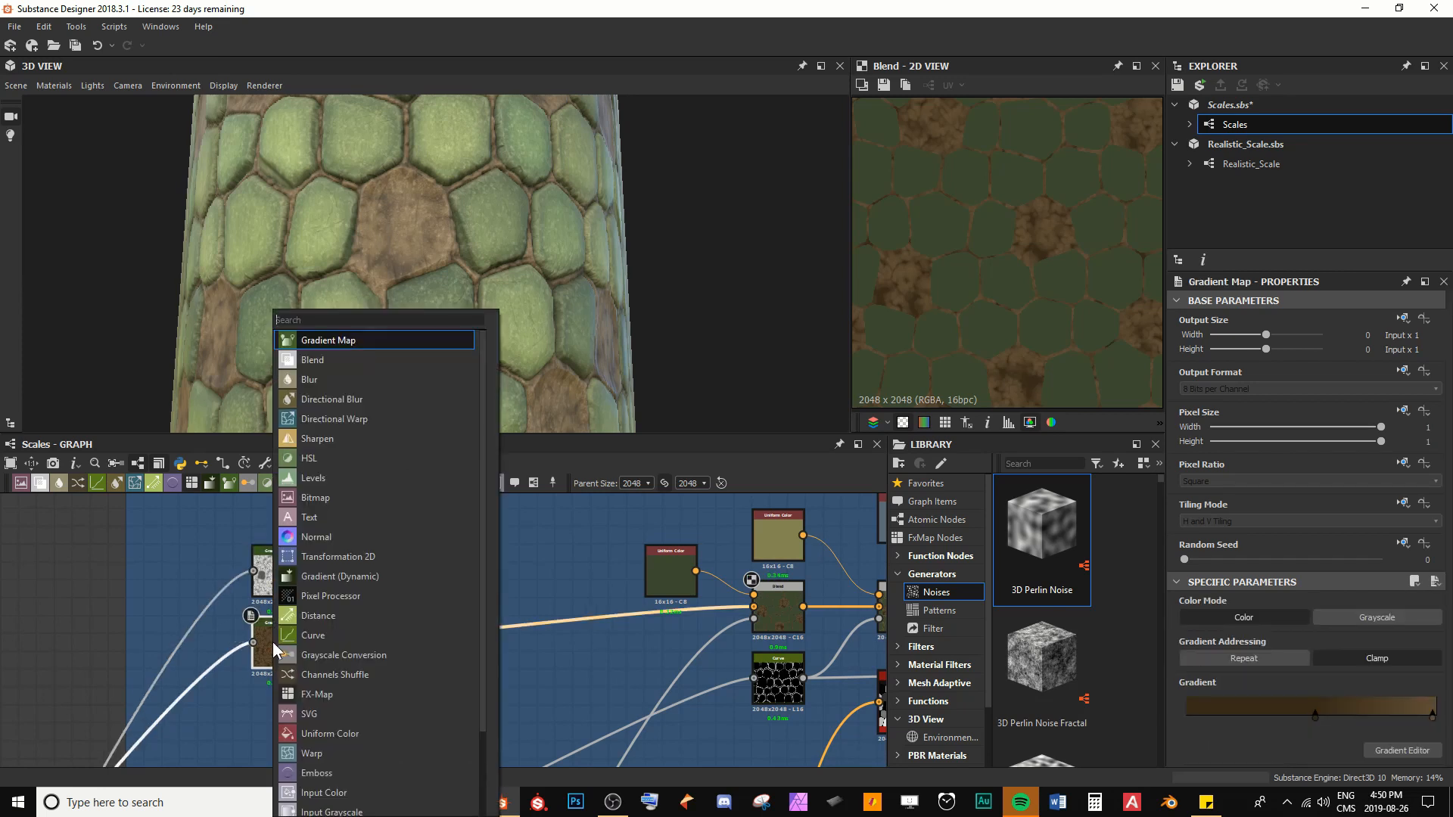
pyautogui.write('blend')
pyautogui.press('Return')
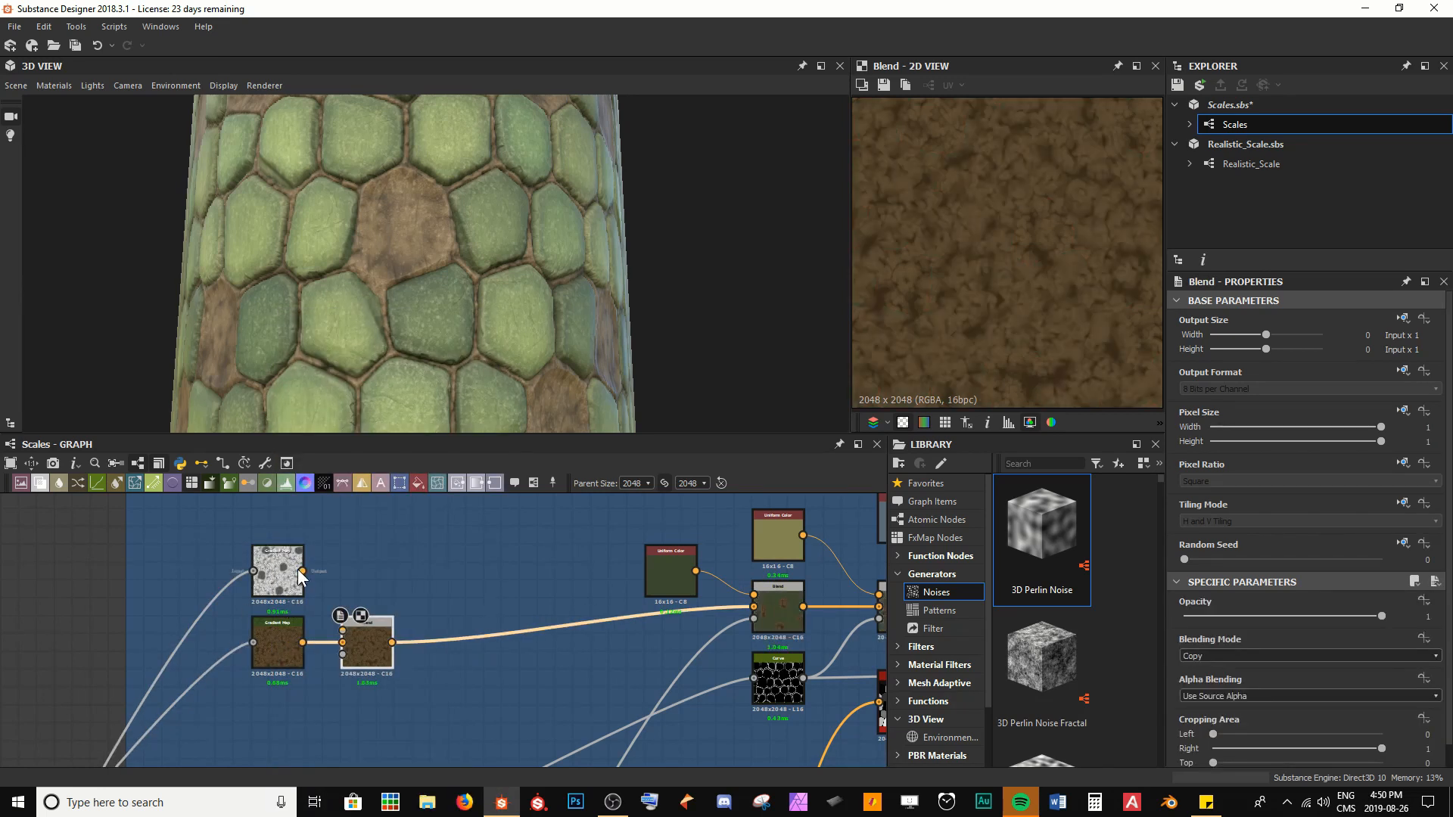
pyautogui.moveTo(338, 630); pyautogui.dragTo(343, 631)
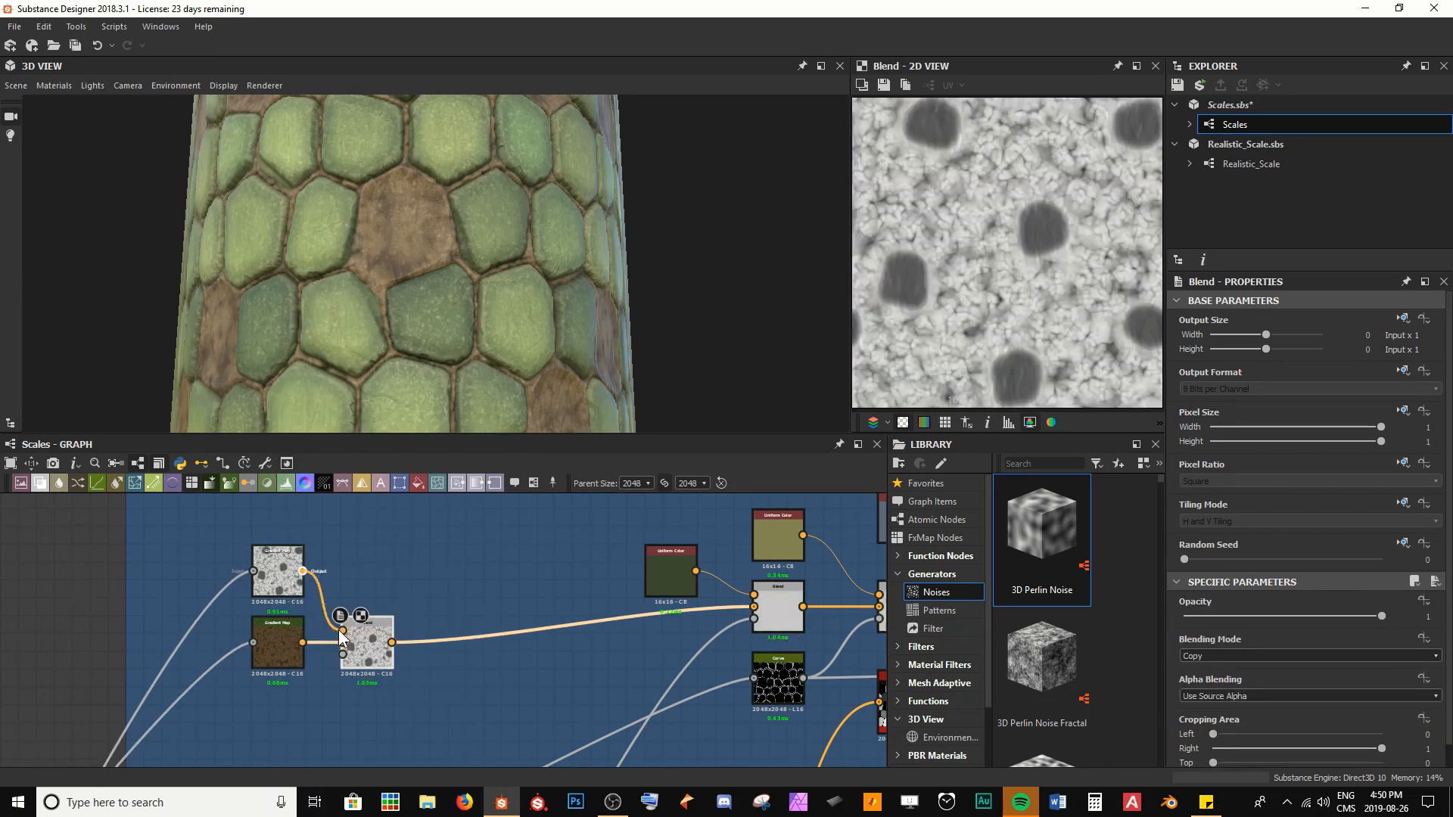
# Examine the blended skin on the model and preview the Curve mask feeding the final Blend in the Skin frame
pyautogui.moveTo(439, 249); pyautogui.dragTo(394, 273)
pyautogui.scroll(3, 393, 272)
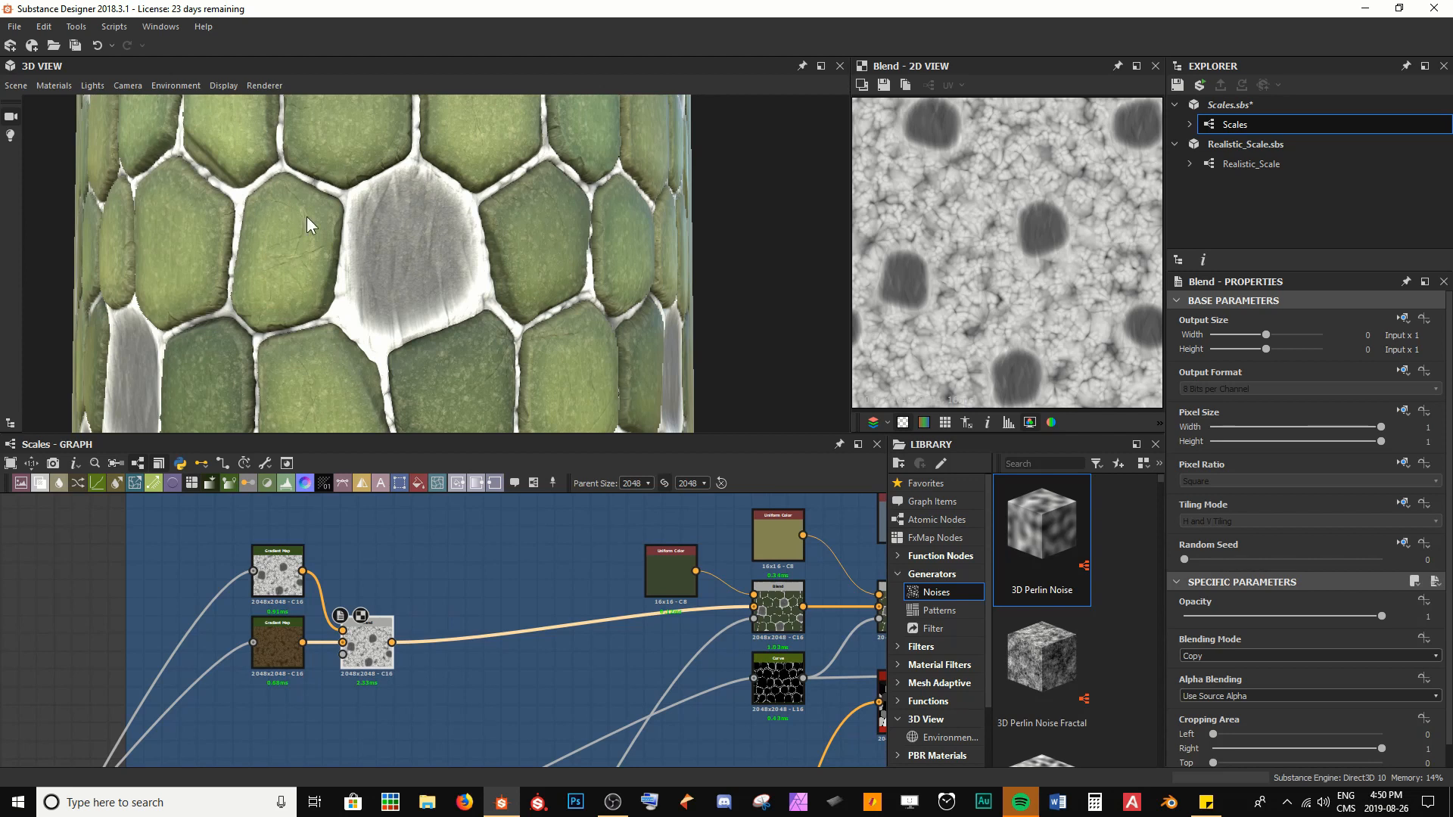
pyautogui.scroll(1, 389, 303)
pyautogui.scroll(2, 916, 296)
pyautogui.scroll(2, 989, 265)
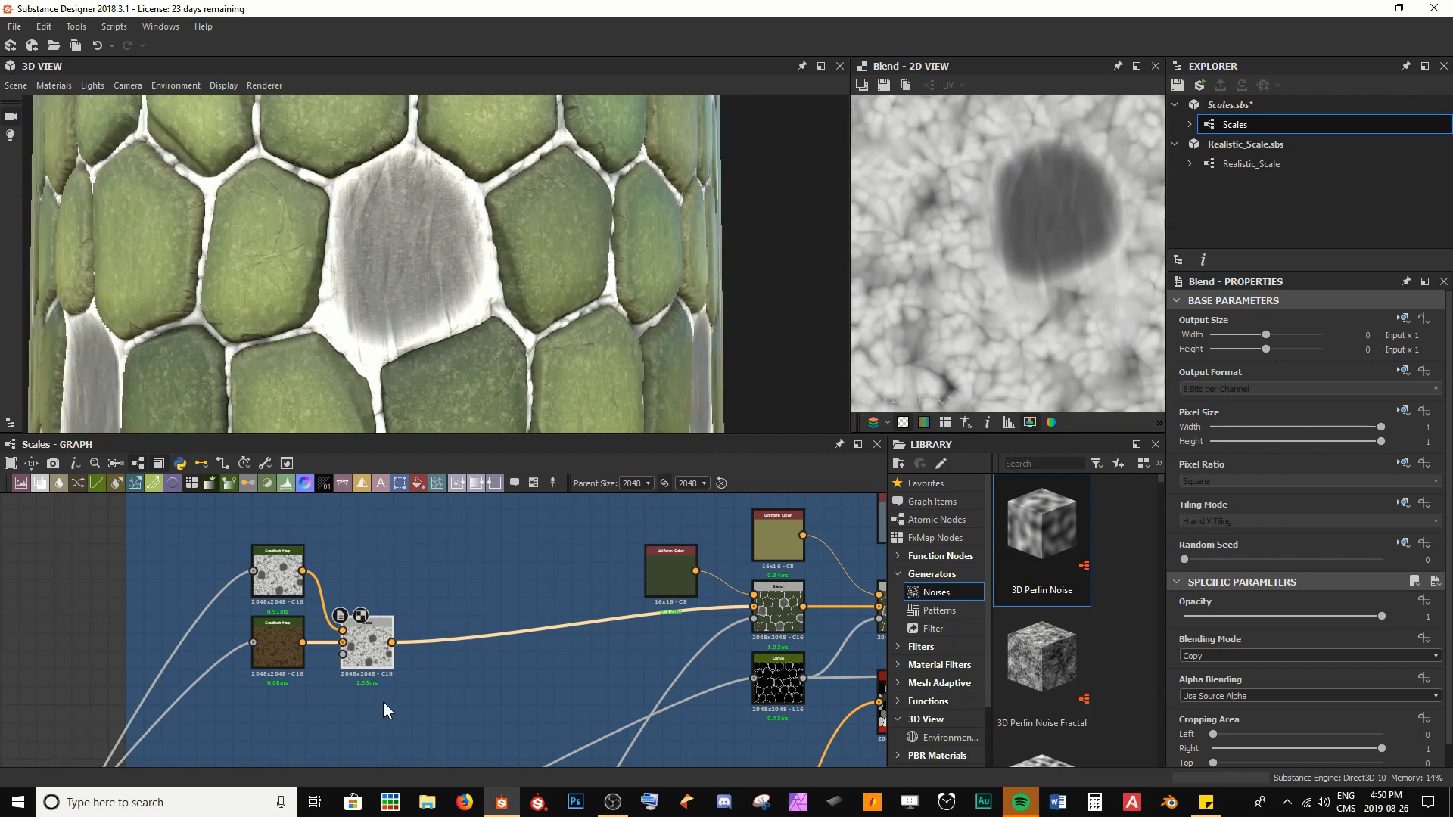
pyautogui.moveTo(373, 684); pyautogui.dragTo(420, 583, button='middle')
pyautogui.scroll(-5, 419, 583)
pyautogui.moveTo(265, 704); pyautogui.dragTo(473, 440, button='middle')
pyautogui.scroll(3, 350, 696)
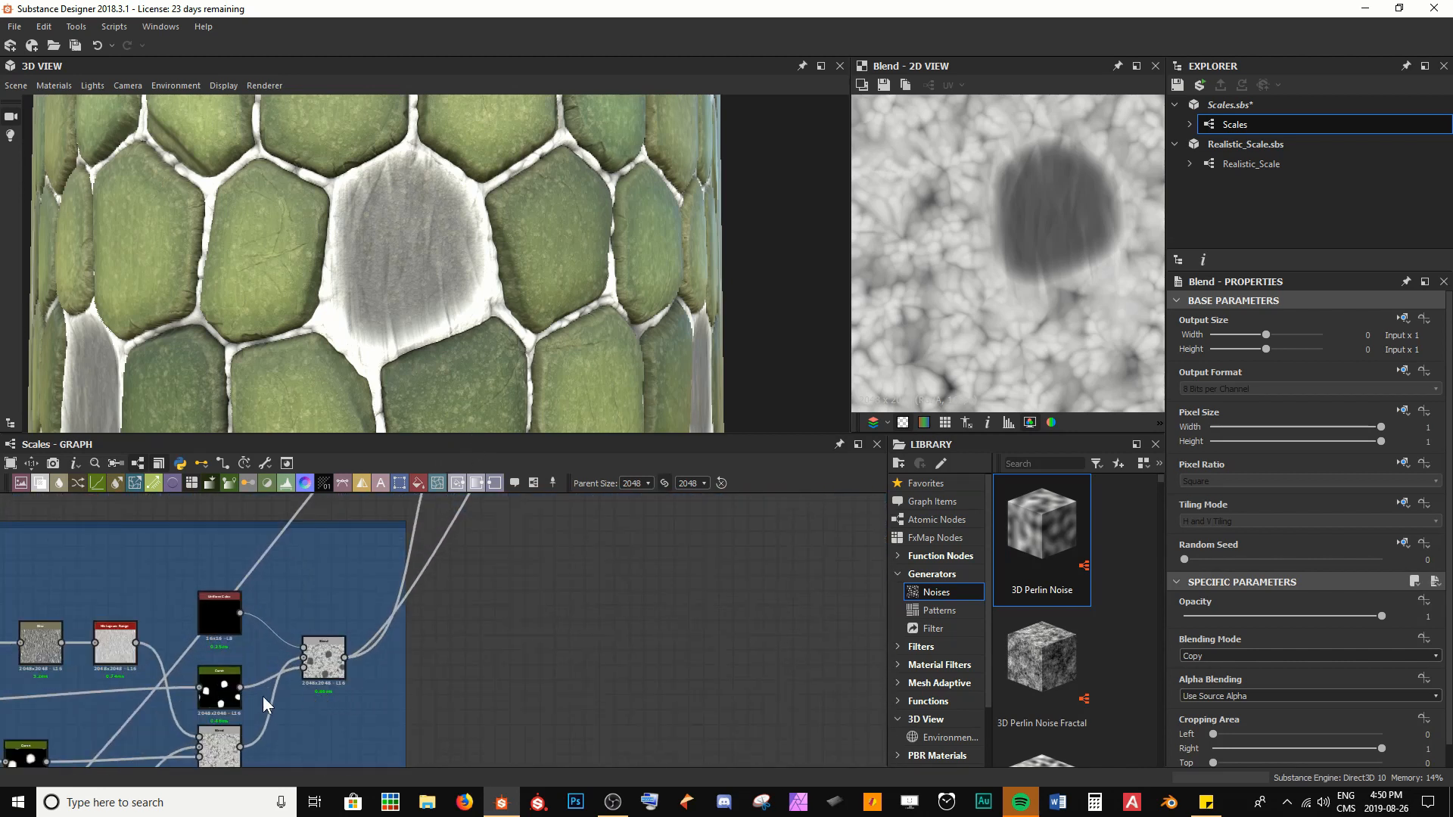
pyautogui.doubleClick(227, 705)
pyautogui.scroll(-3, 1043, 205)
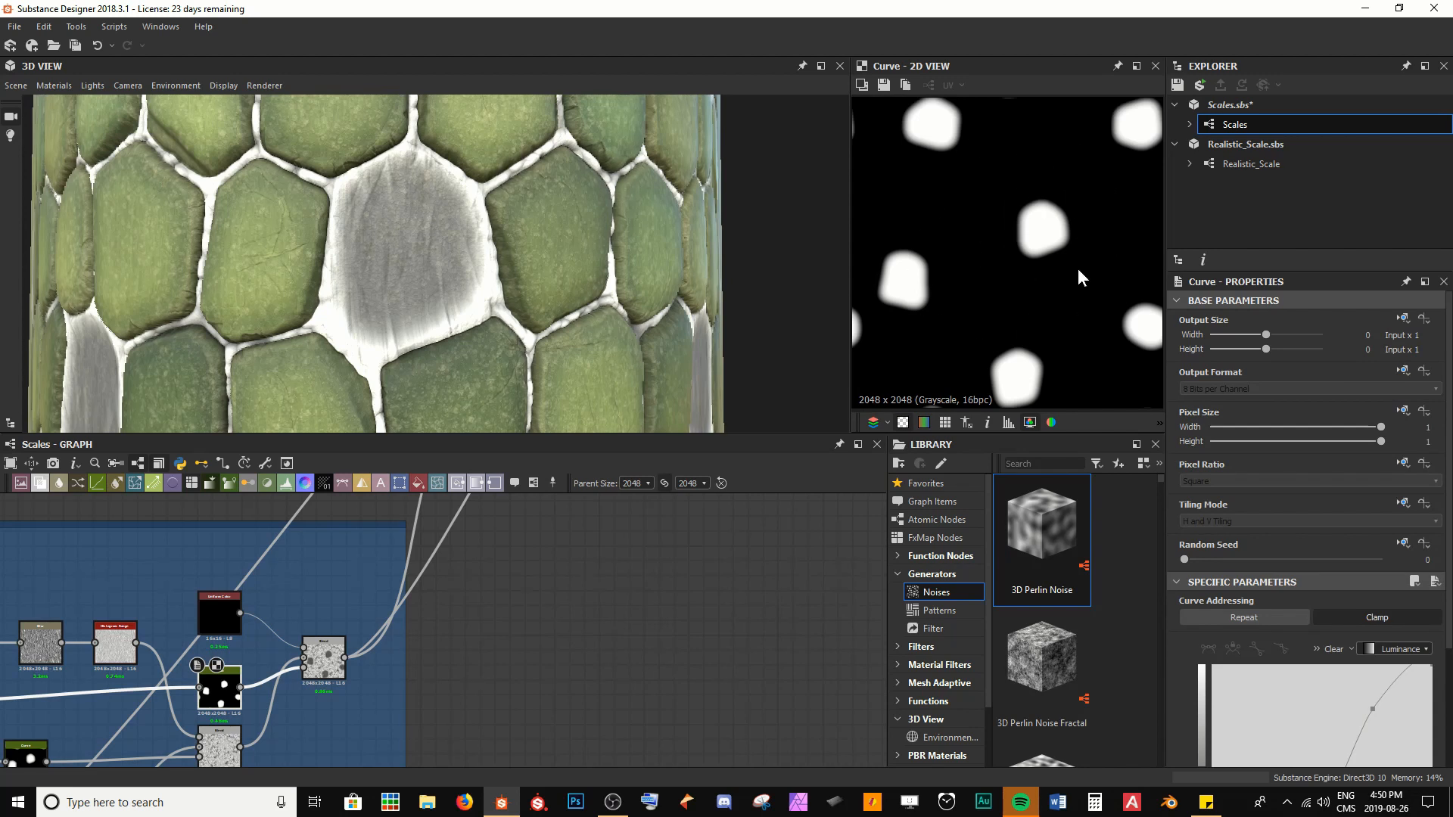
# Connect the Skin frame's Curve mask to the new Albedo Blend's Opacity input and inspect the exposed skin patches on the model
pyautogui.click(240, 688)
pyautogui.scroll(-3, 339, 593)
pyautogui.moveTo(486, 509); pyautogui.dragTo(344, 704, button='middle')
pyautogui.moveTo(593, 497); pyautogui.dragTo(489, 713, button='middle')
pyautogui.scroll(4, 451, 655)
pyautogui.scroll(2, 451, 655)
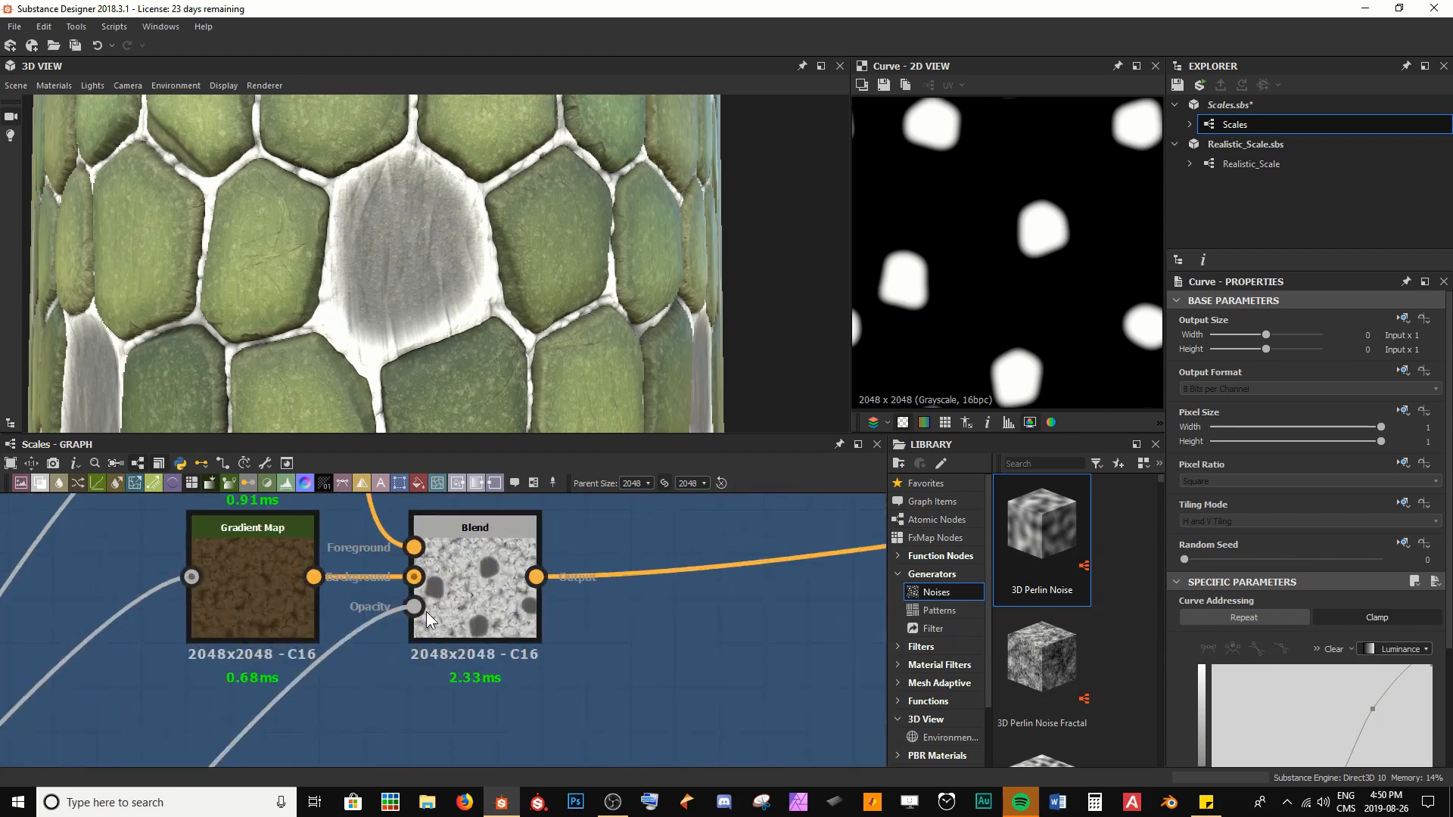
pyautogui.click(418, 605)
pyautogui.scroll(5, 413, 360)
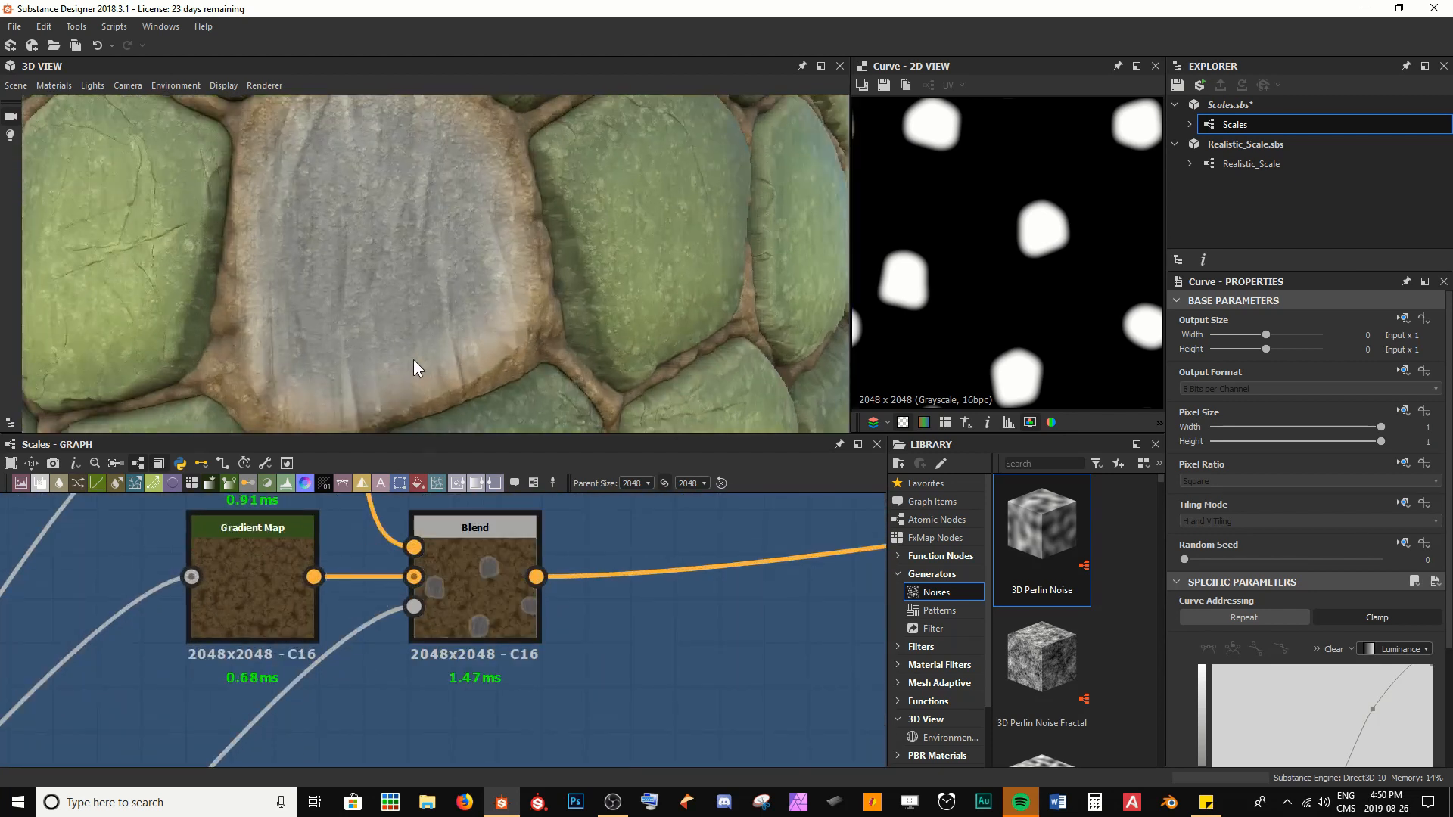
pyautogui.scroll(-5, 425, 330)
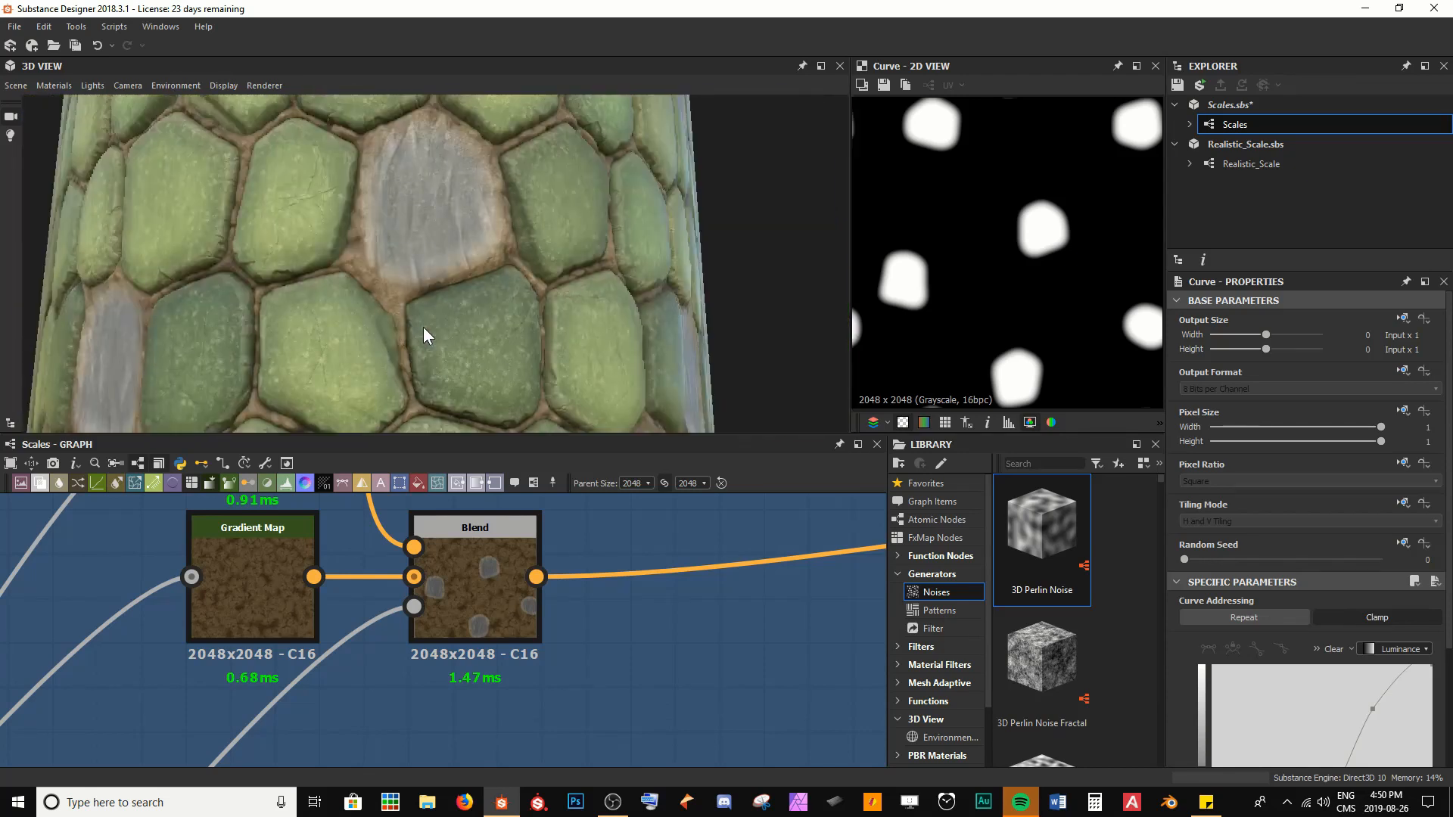
pyautogui.moveTo(423, 327); pyautogui.dragTo(406, 293)
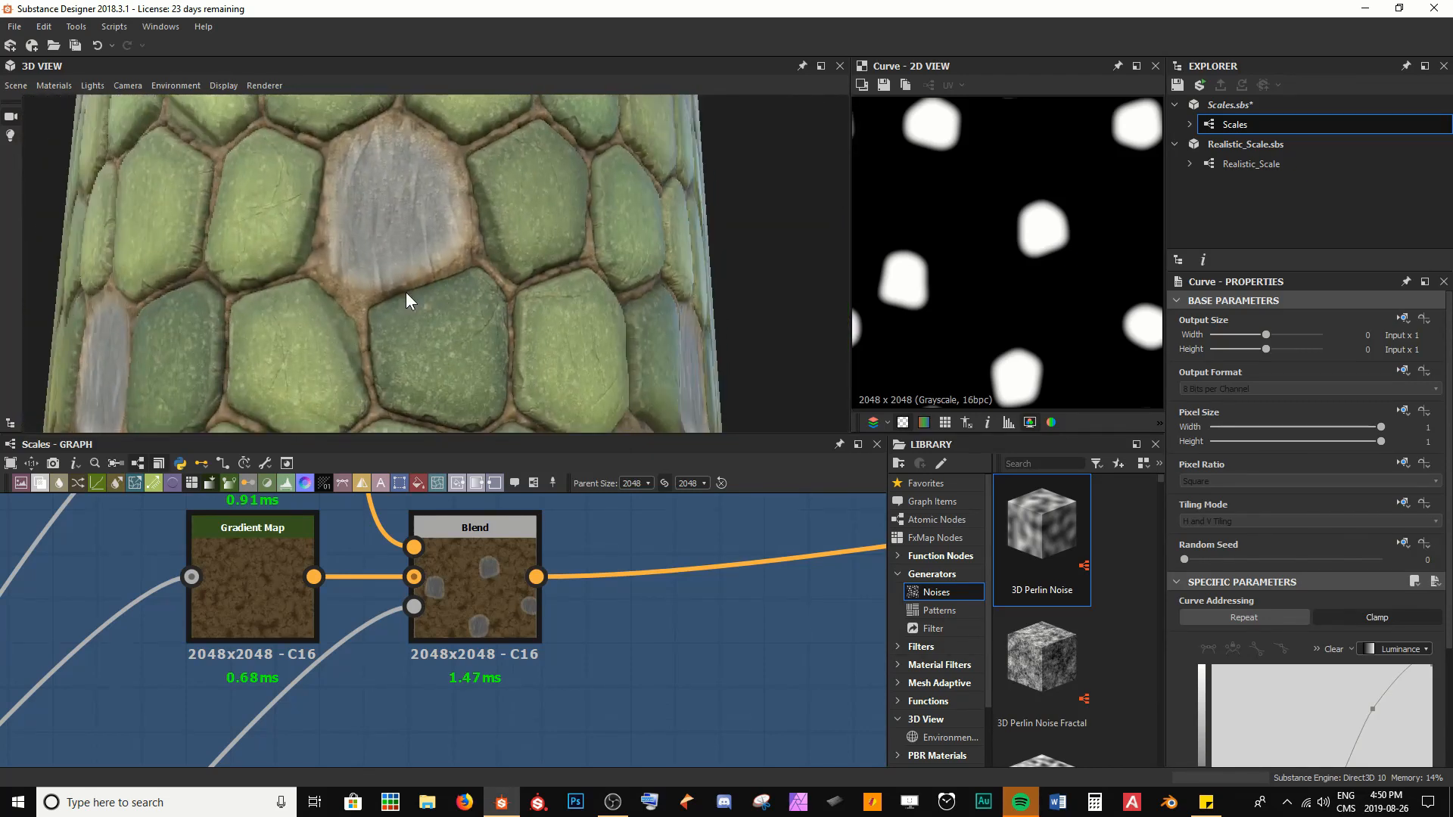
# Color the new Gradient Map's gradient with red #ff8d3a3a at its light end and dark brown #ff3c2121 at its dark end
pyautogui.moveTo(471, 584); pyautogui.dragTo(545, 700, button='middle')
pyautogui.scroll(-2, 545, 700)
pyautogui.click(407, 588)
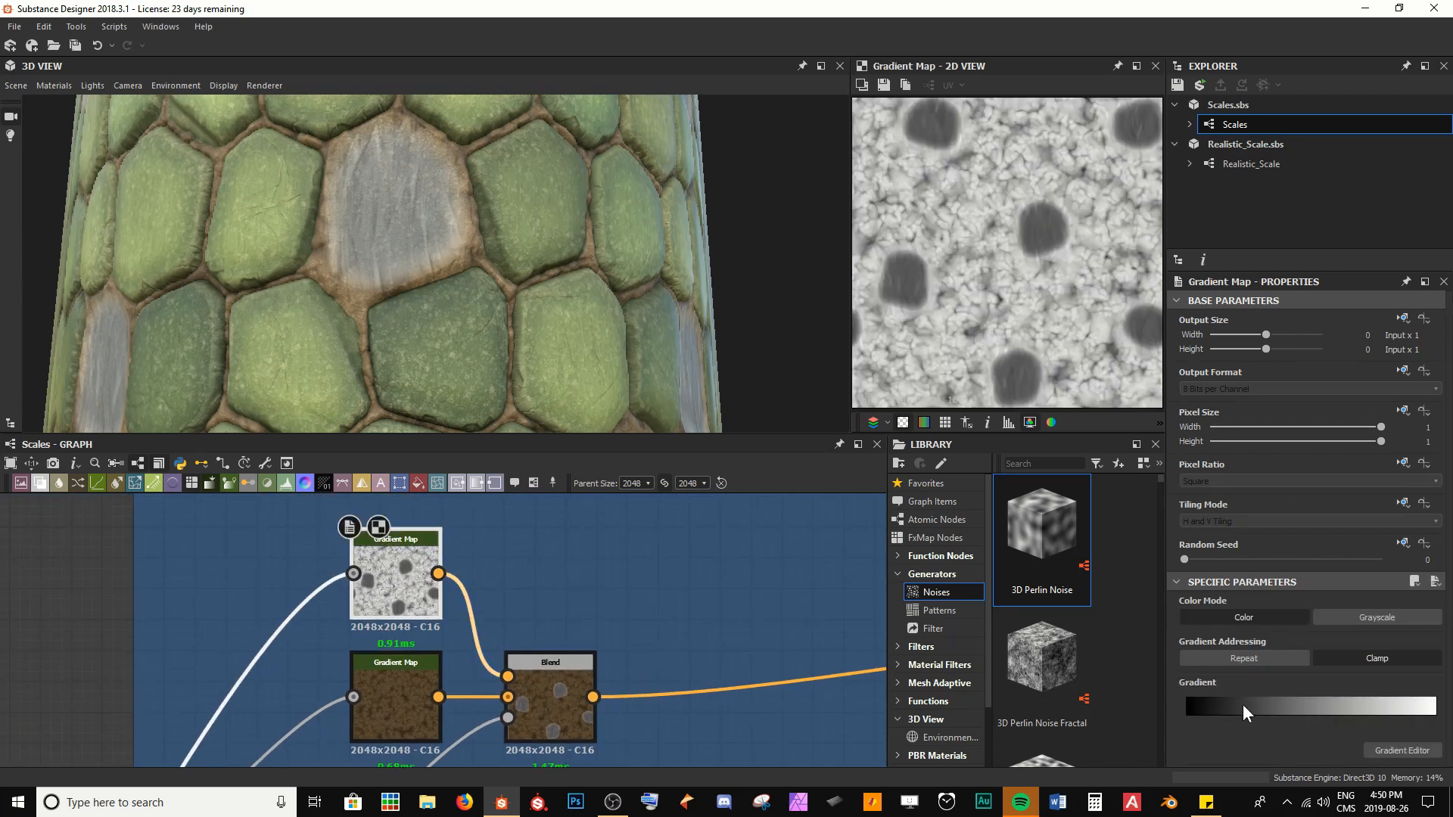
pyautogui.click(1401, 752)
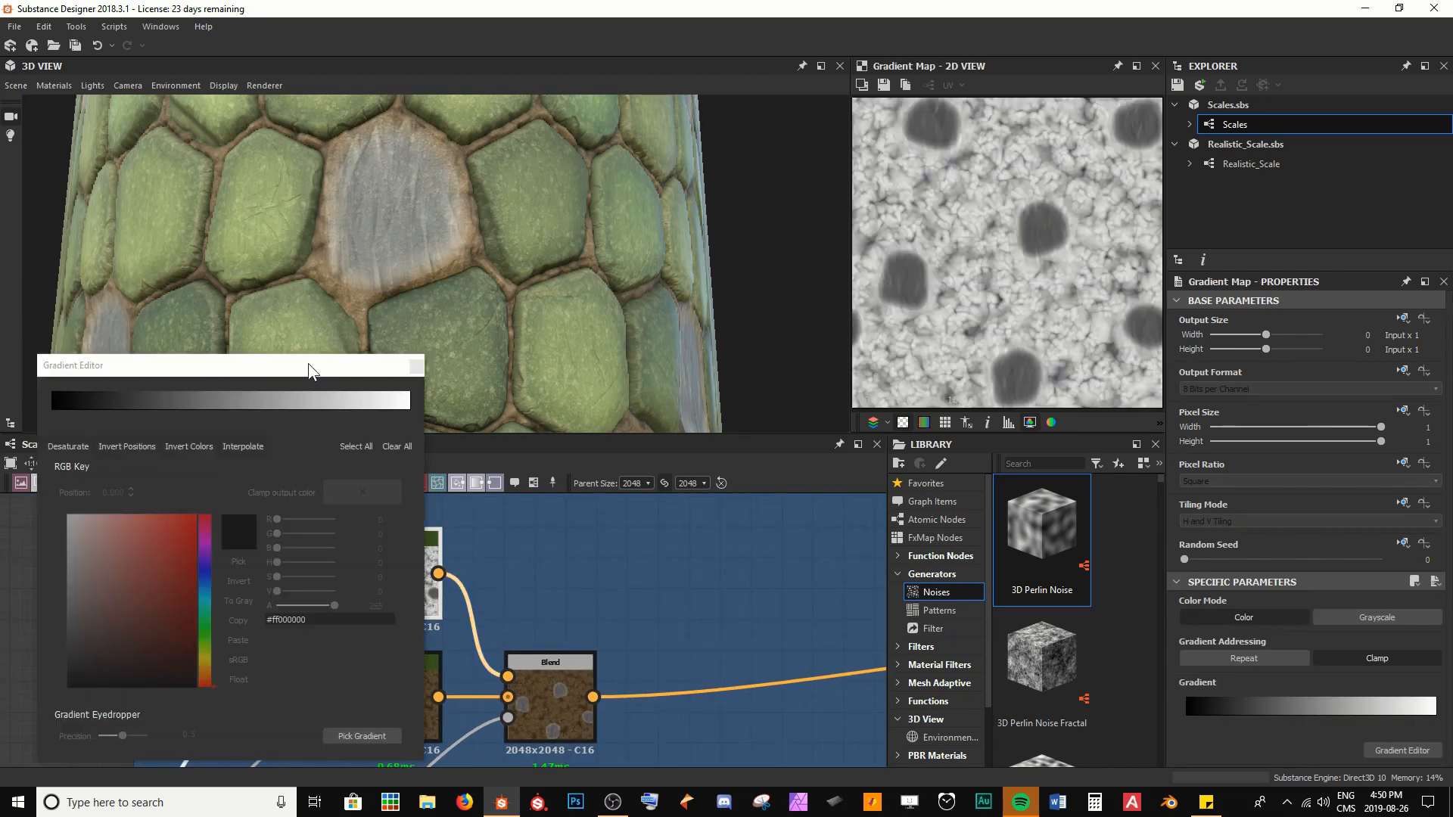
pyautogui.moveTo(333, 246); pyautogui.dragTo(308, 366)
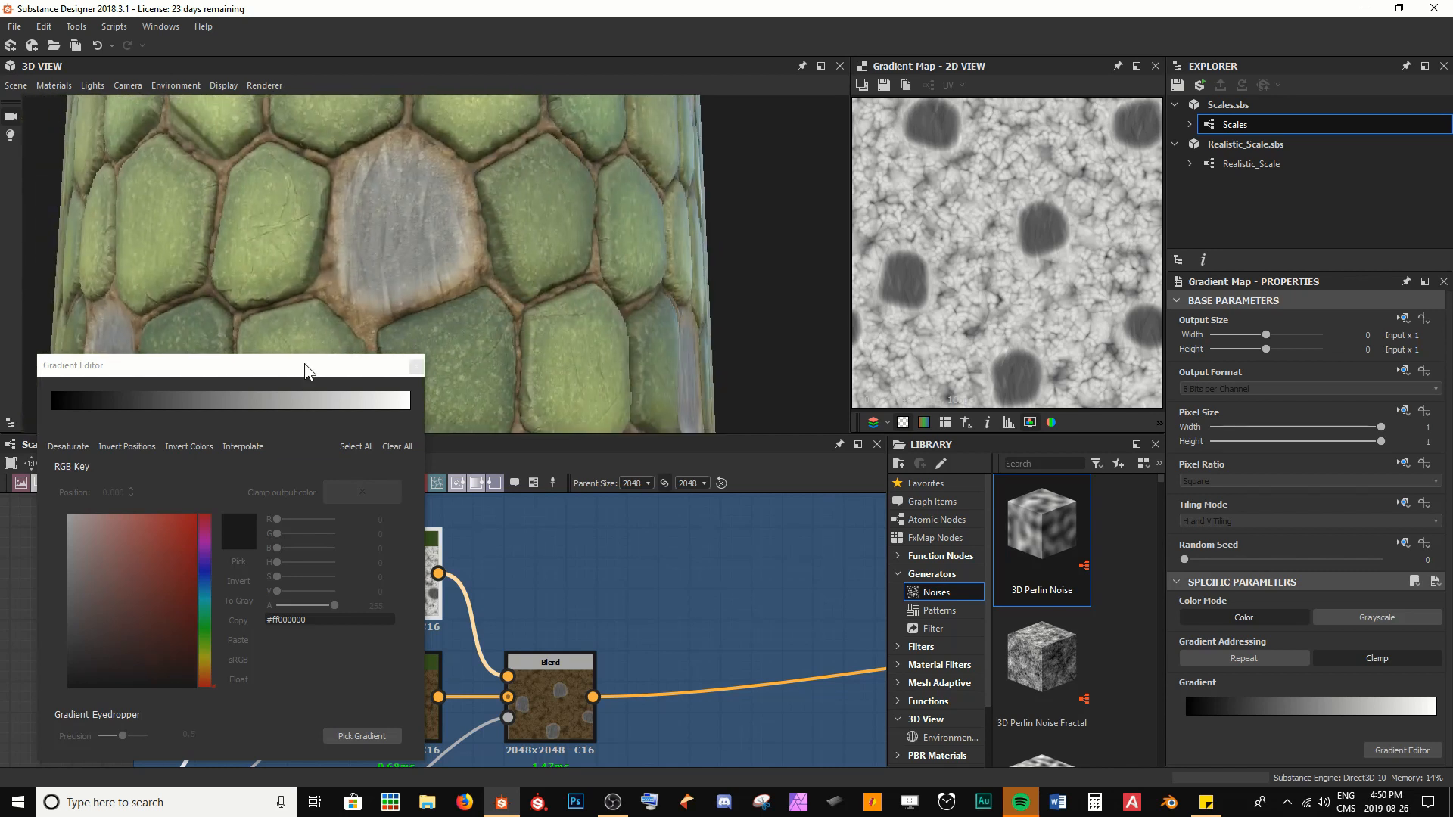
pyautogui.click(410, 414)
pyautogui.click(410, 413)
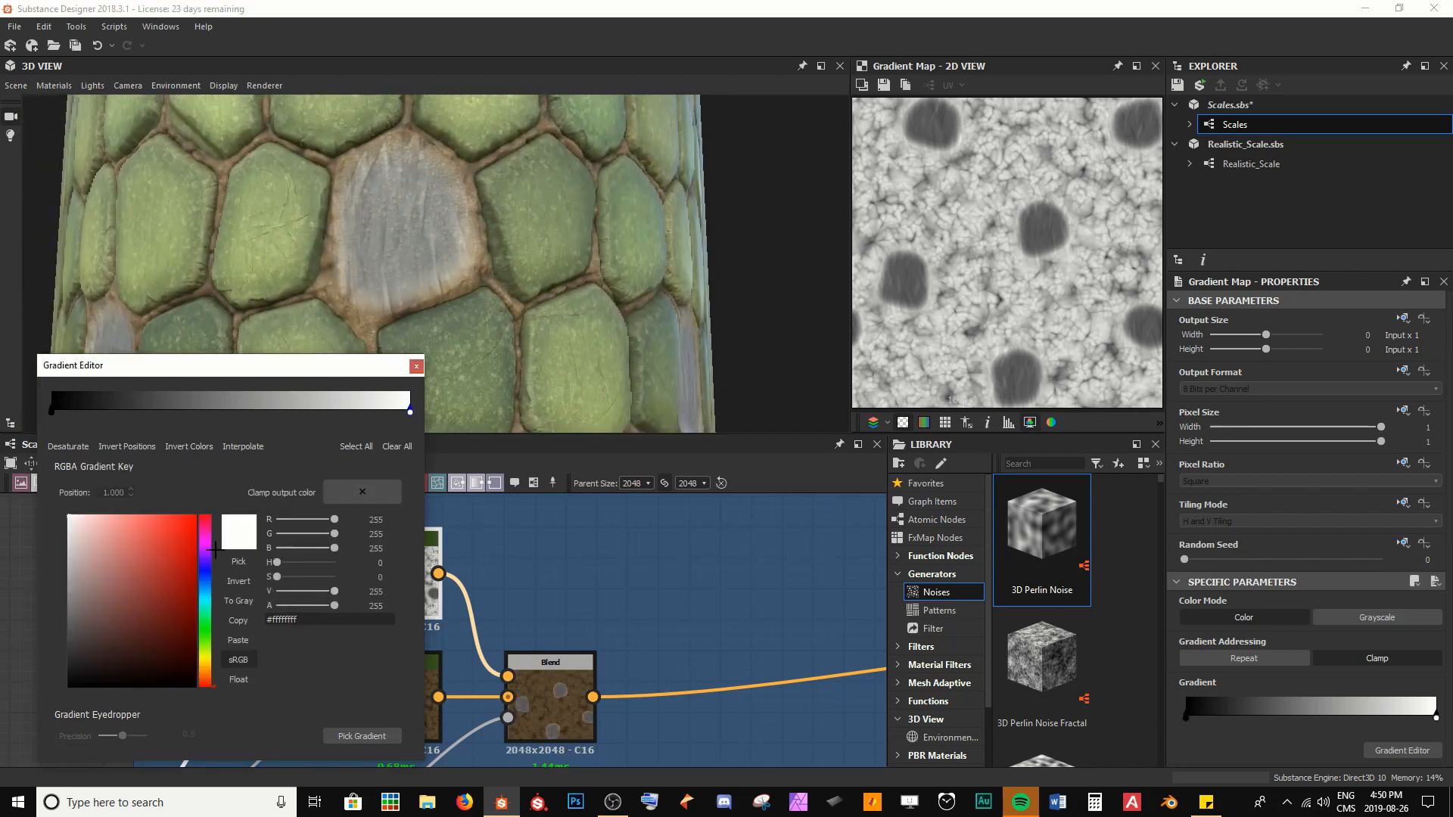
pyautogui.click(140, 596)
pyautogui.moveTo(140, 596); pyautogui.dragTo(124, 648)
pyautogui.click(50, 410)
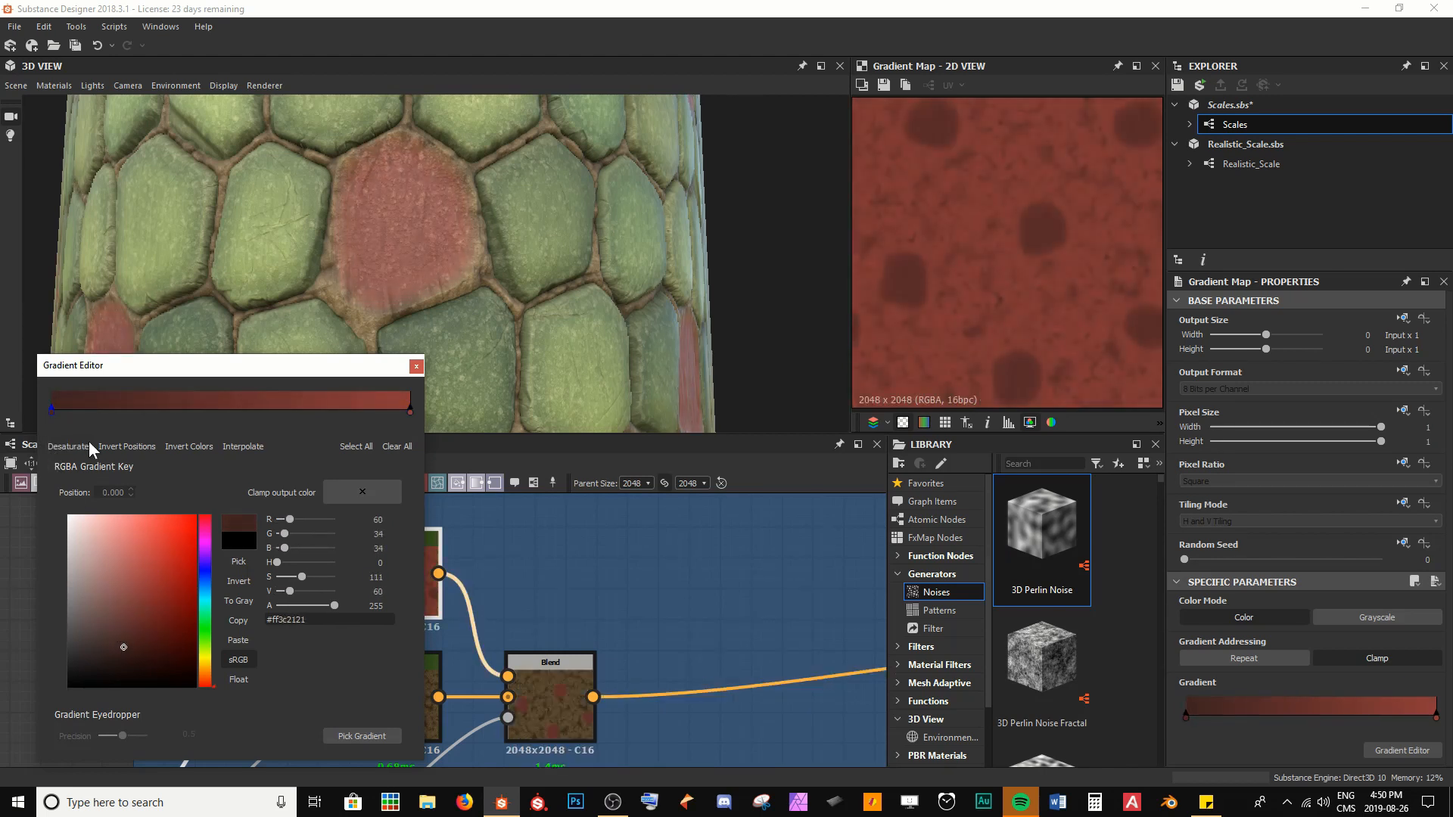
# Shift the gradient's dark key inward, darken the red key to #ff703636 and set its position to 0.502
pyautogui.moveTo(57, 415); pyautogui.dragTo(110, 414)
pyautogui.moveTo(416, 414); pyautogui.dragTo(207, 413)
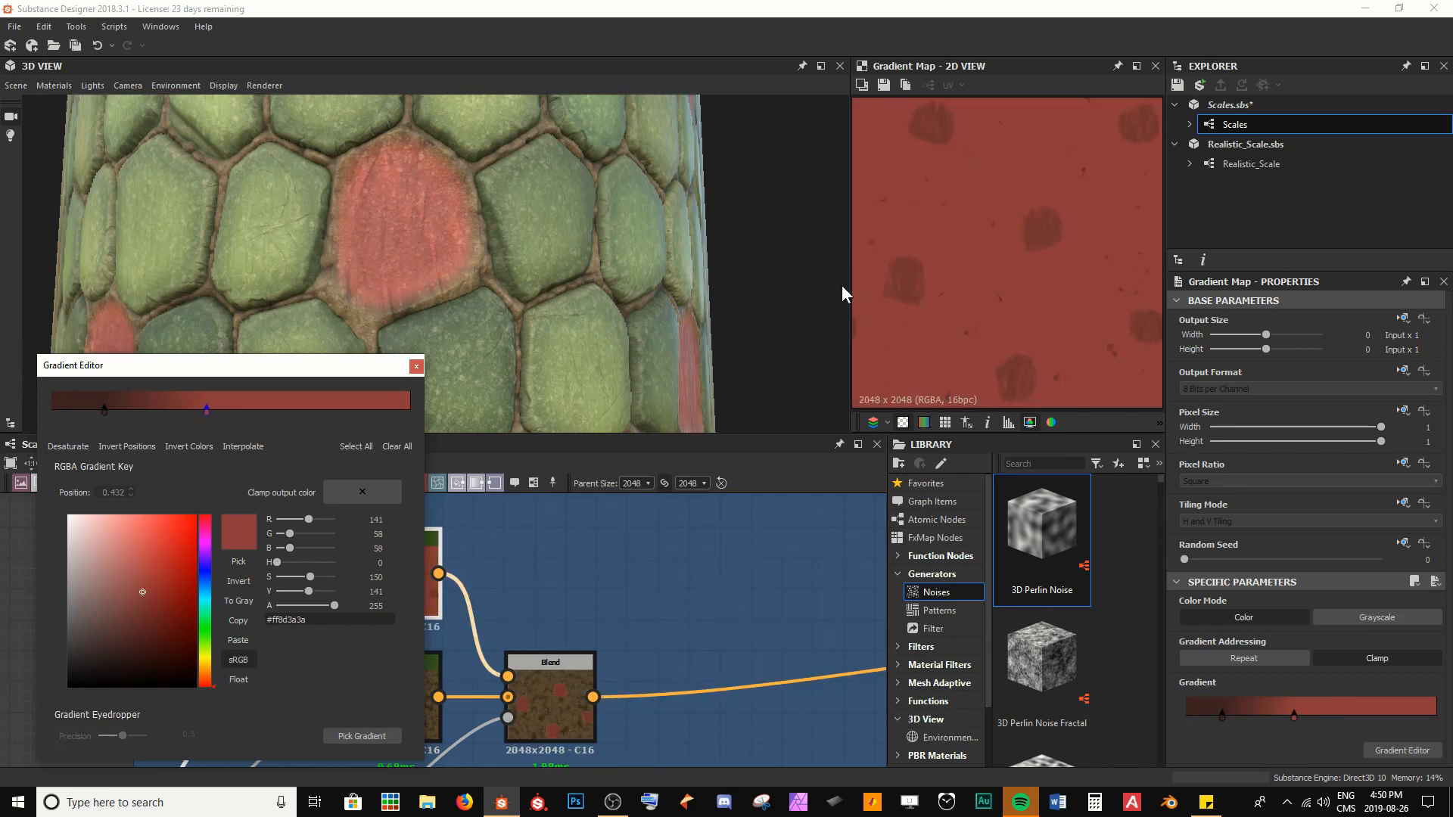
pyautogui.scroll(5, 1014, 266)
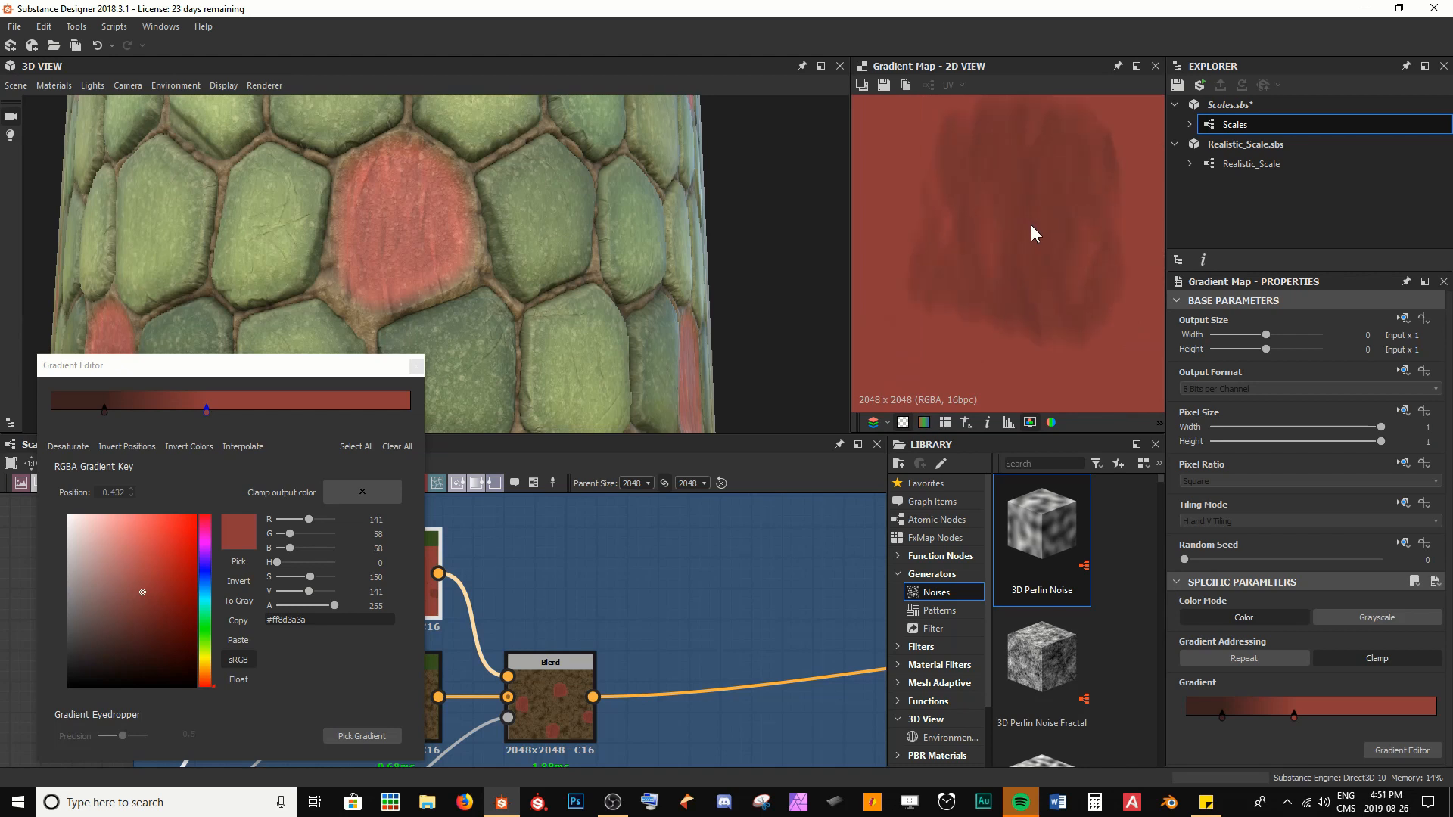
pyautogui.scroll(1, 1031, 225)
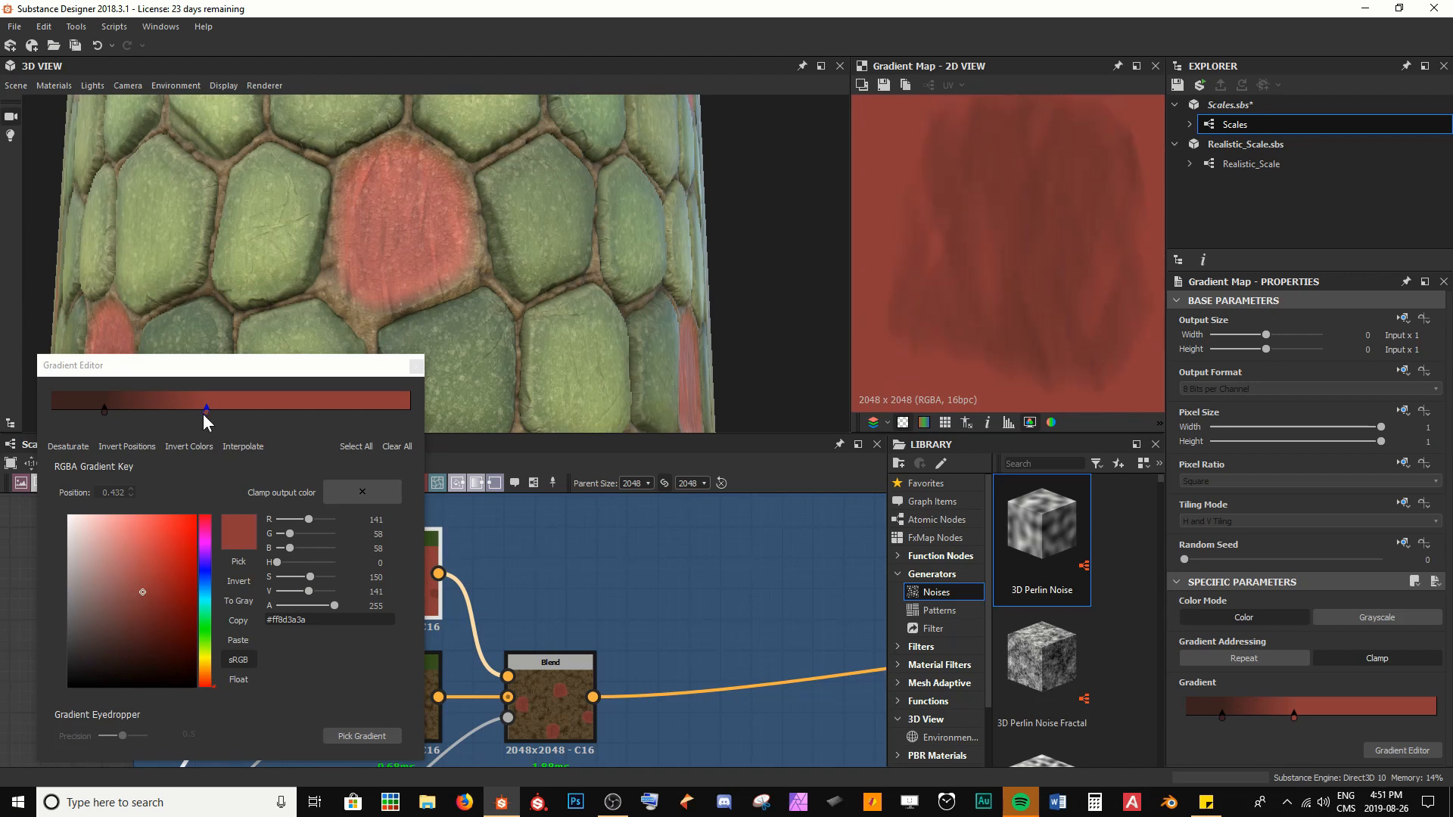
pyautogui.moveTo(143, 606)
pyautogui.mouseDown()
pyautogui.moveTo(112, 610)
pyautogui.moveTo(133, 612)
pyautogui.mouseUp()
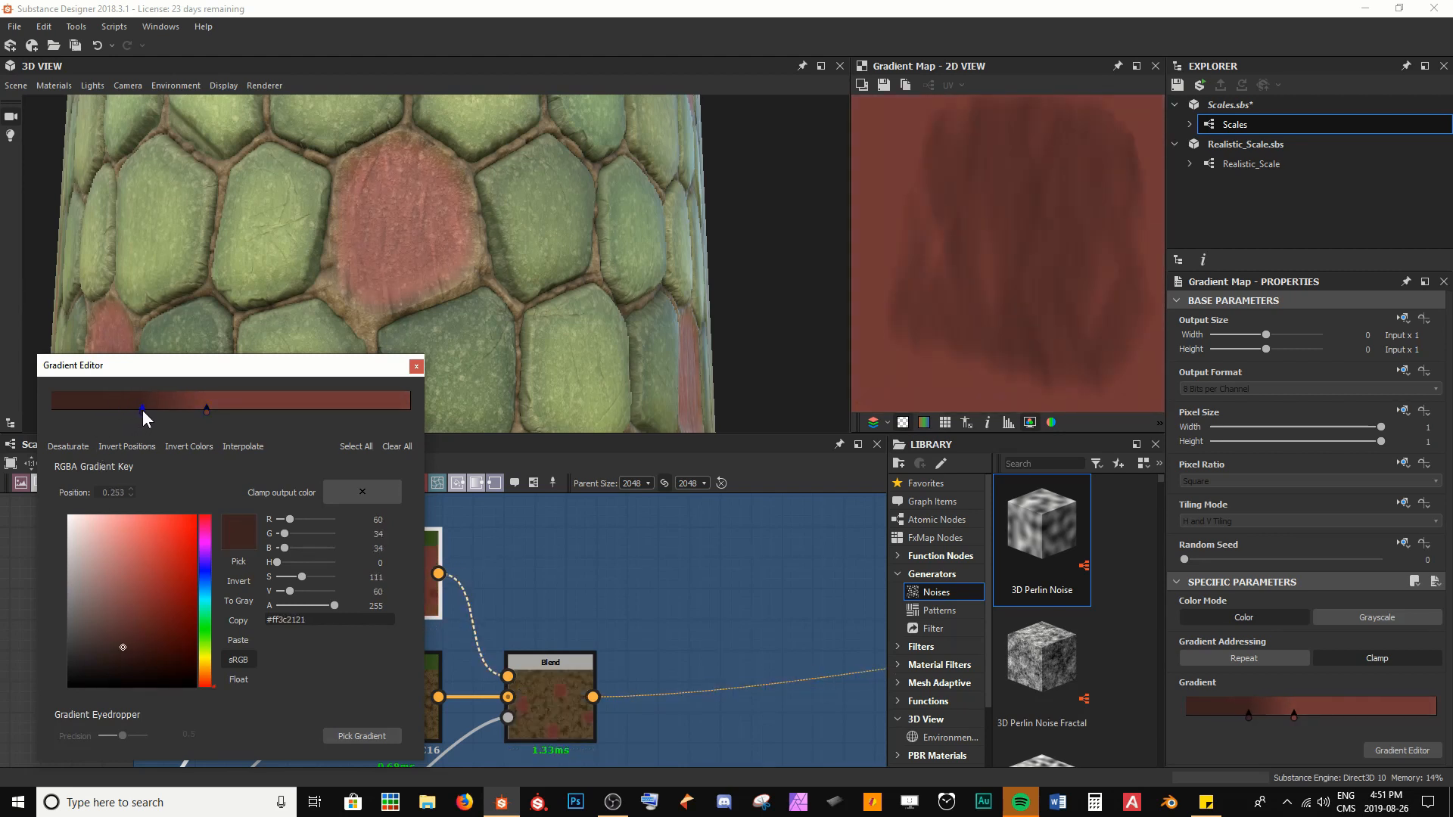
pyautogui.moveTo(142, 410); pyautogui.dragTo(230, 410)
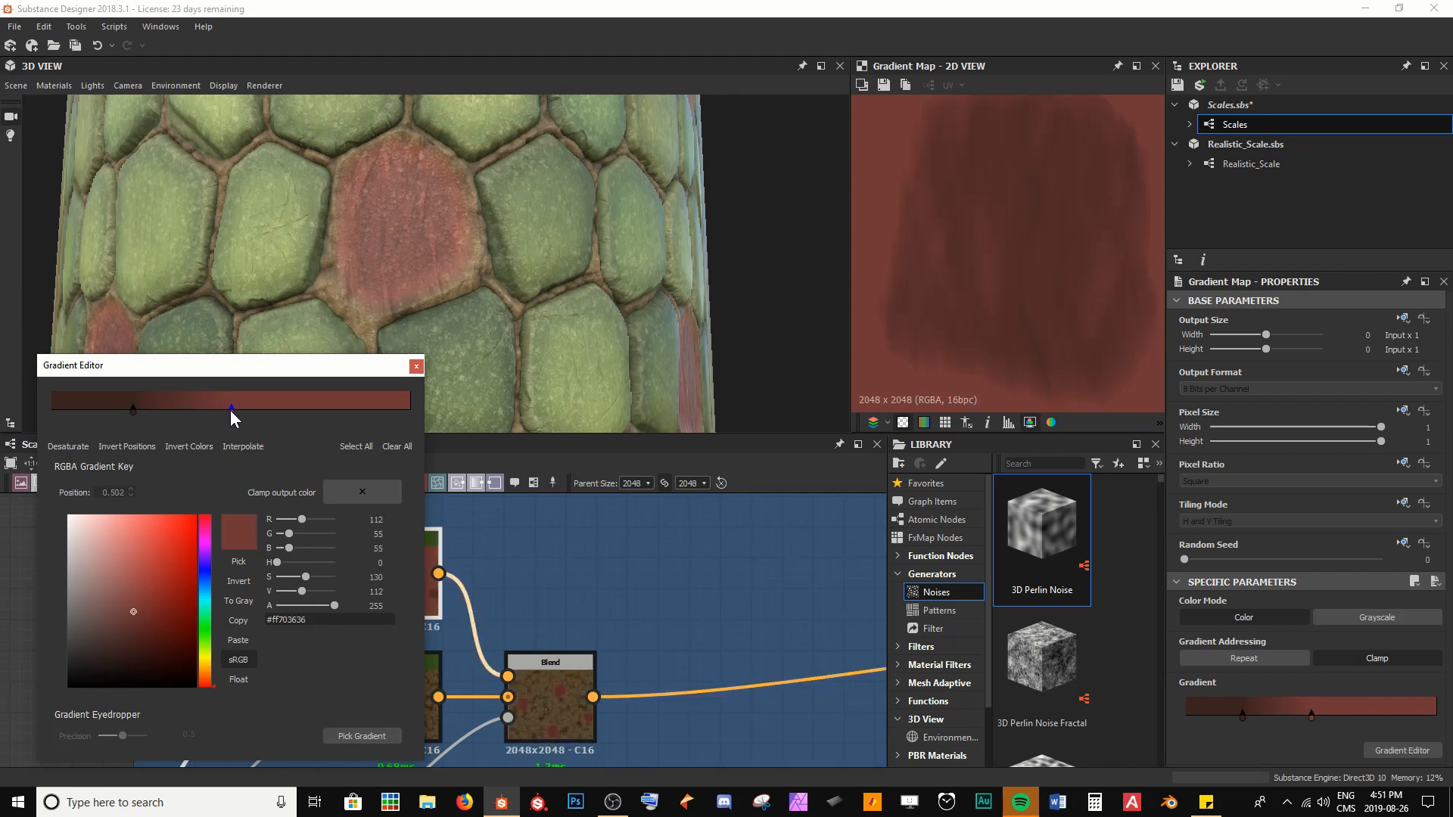
# Move the gradient's dark key to position 0.165, check the skin patches on the model and close the Gradient Editor
pyautogui.moveTo(131, 407); pyautogui.dragTo(112, 416)
pyautogui.scroll(-4, 446, 322)
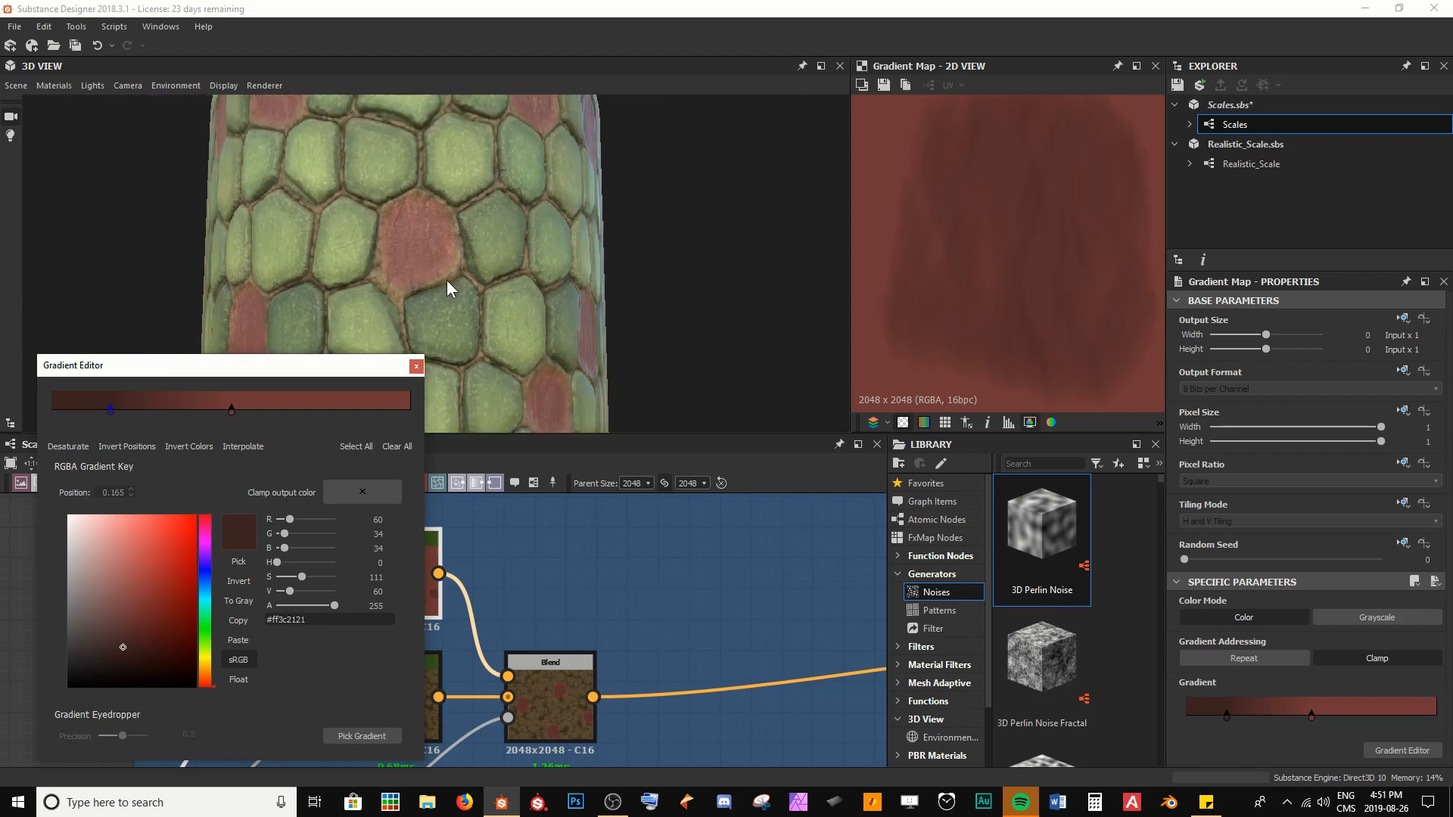
pyautogui.moveTo(448, 282); pyautogui.dragTo(573, 273)
pyautogui.scroll(5, 530, 284)
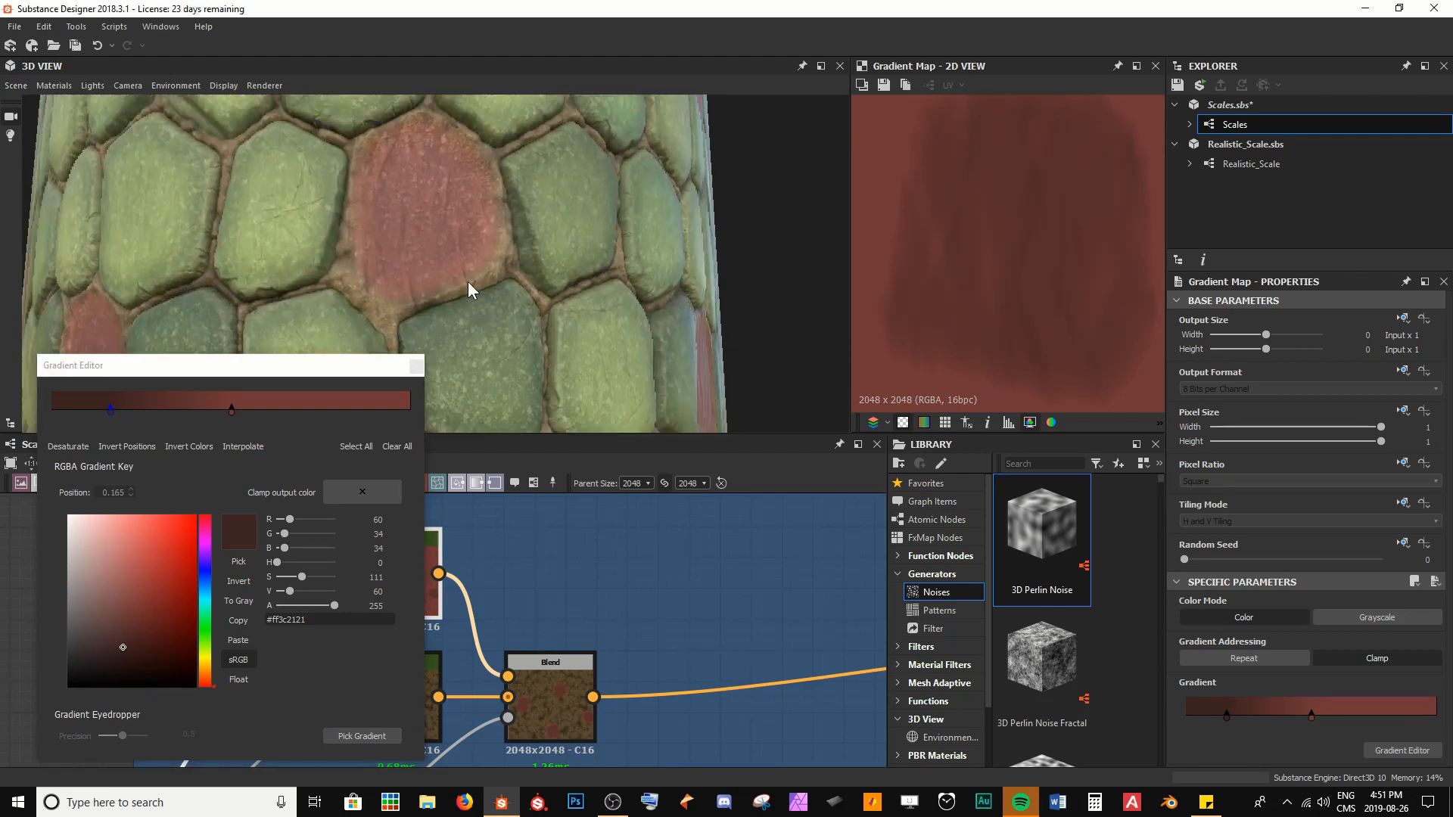
pyautogui.click(416, 367)
# Set the Position of the Skin frame's Histogram Range node to 0.7
pyautogui.scroll(-5, 493, 678)
pyautogui.moveTo(493, 679); pyautogui.dragTo(495, 586, button='middle')
pyautogui.scroll(8, 601, 602)
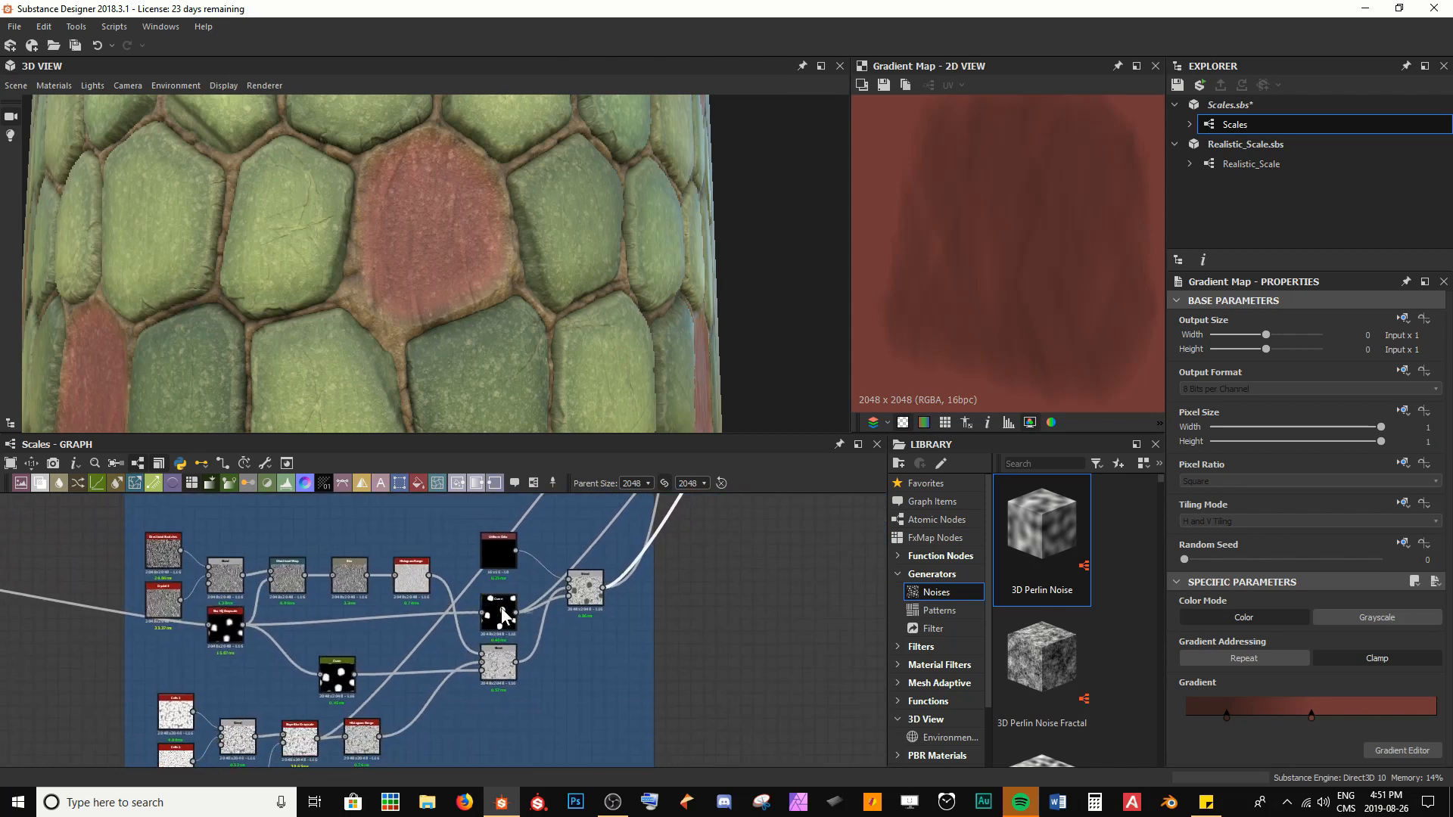
pyautogui.moveTo(598, 602); pyautogui.dragTo(556, 603, button='middle')
pyautogui.scroll(3, 469, 616)
pyautogui.scroll(-2, 558, 604)
pyautogui.scroll(-2, 559, 603)
pyautogui.moveTo(439, 545); pyautogui.dragTo(458, 587, button='middle')
pyautogui.click(458, 586)
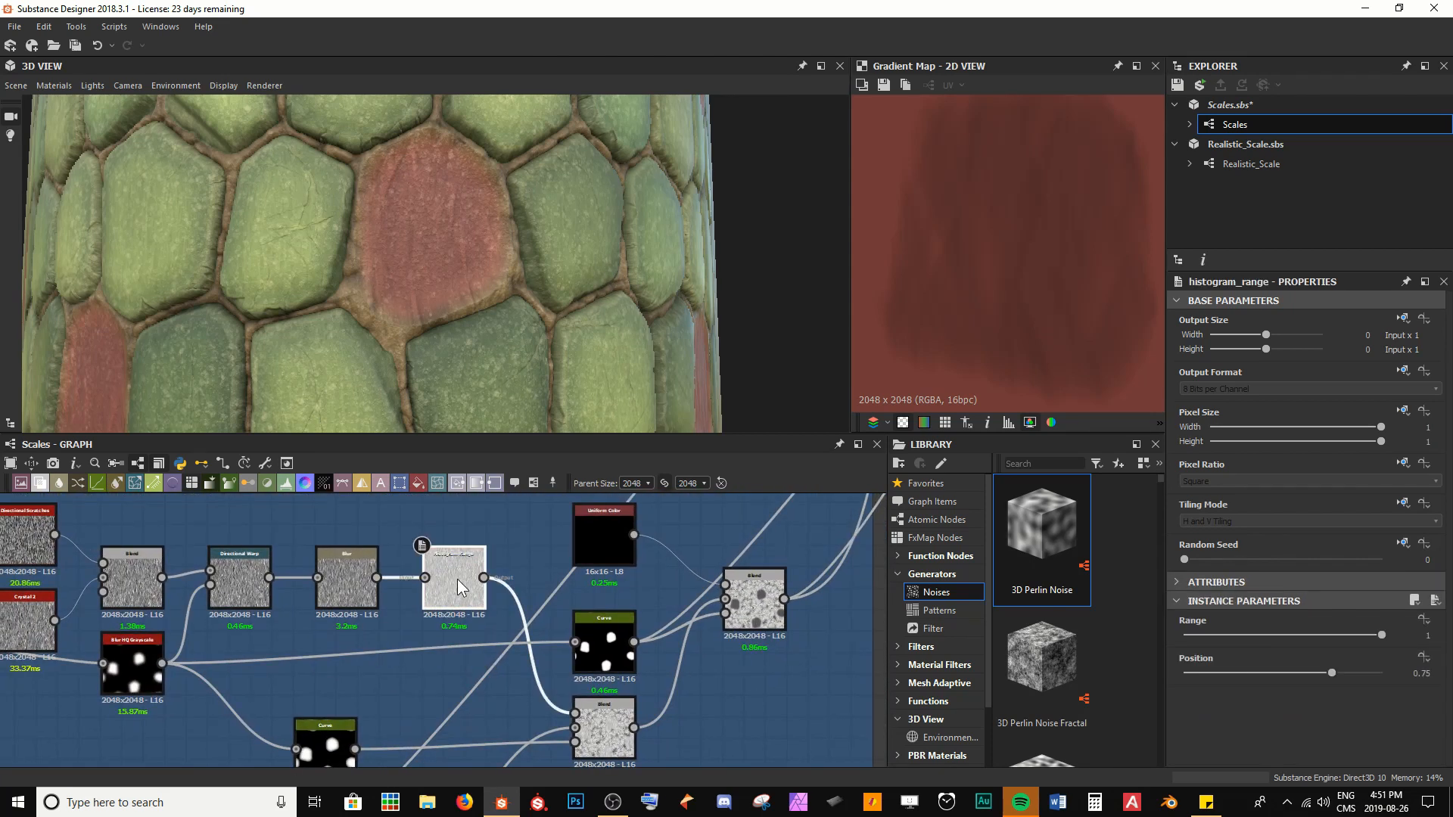
pyautogui.click(1328, 672)
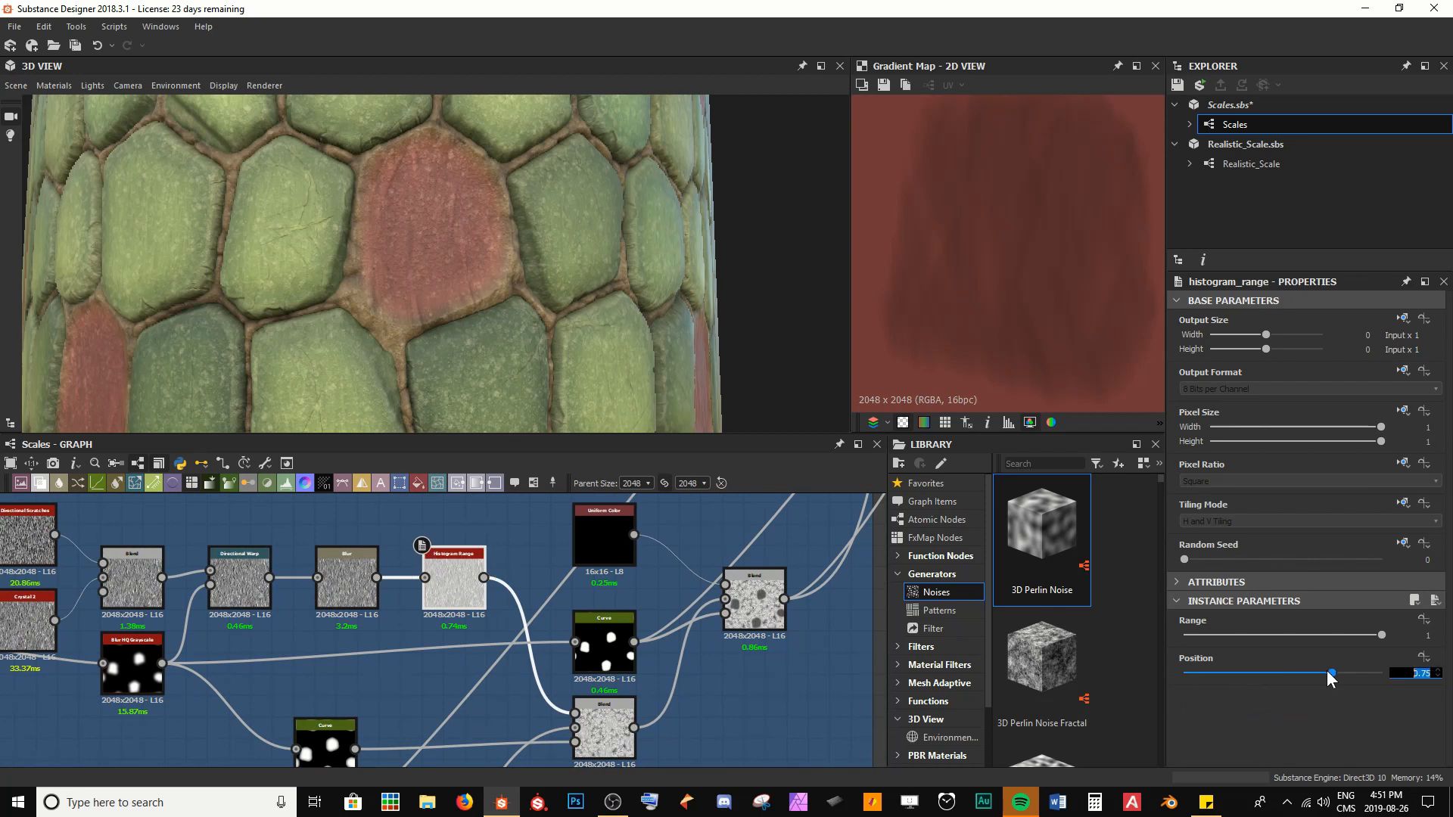
pyautogui.write('.7')
pyautogui.press('Return')
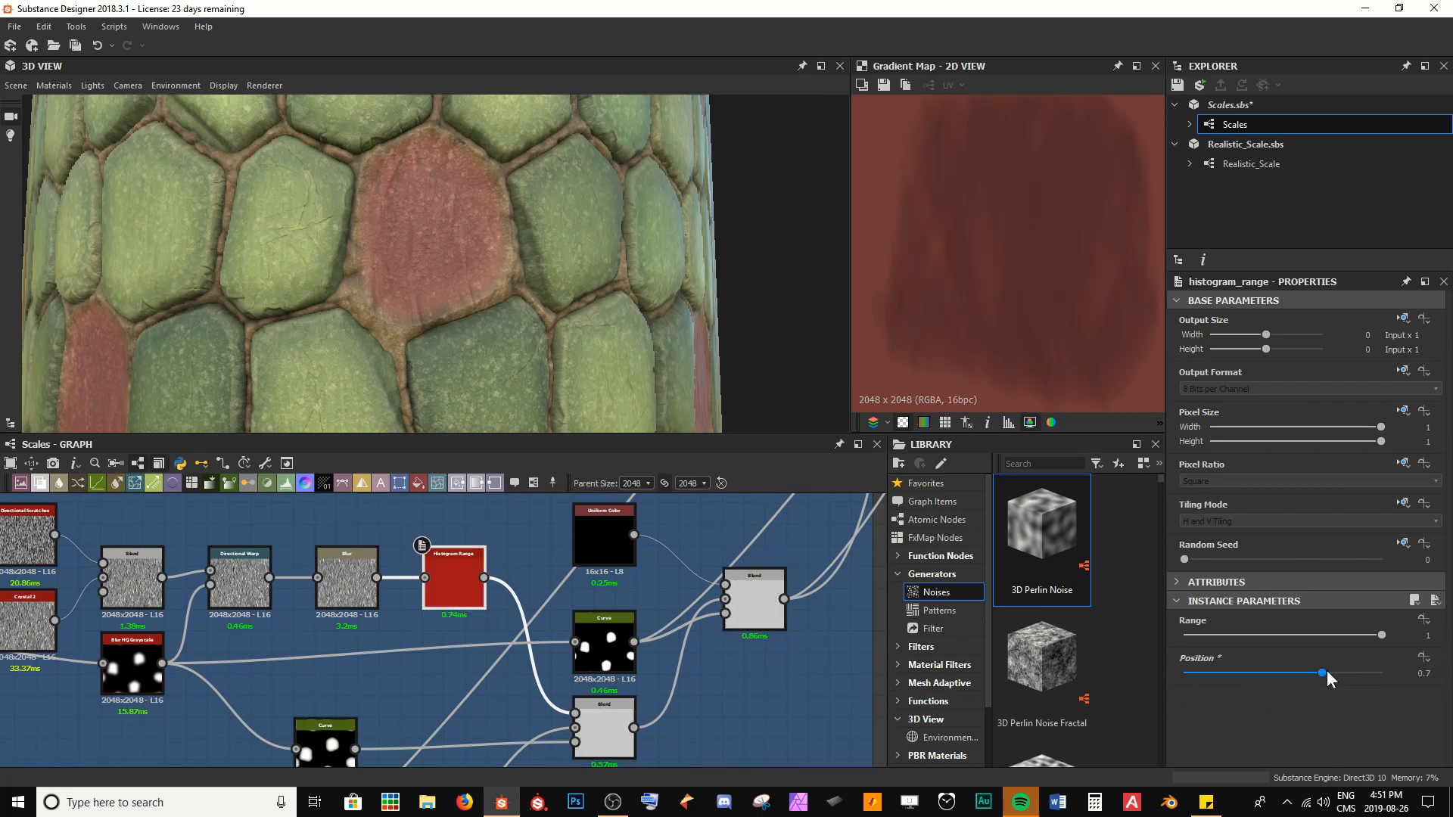
# Lower the Histogram Range's Position to 0.6 while checking the wrinkle contrast in the exposed skin on the model
pyautogui.moveTo(711, 349); pyautogui.dragTo(795, 340)
pyautogui.moveTo(795, 340)
pyautogui.mouseDown(button='right')
pyautogui.moveTo(738, 276)
pyautogui.moveTo(802, 327)
pyautogui.mouseUp(button='right')
pyautogui.moveTo(1328, 670); pyautogui.dragTo(1300, 675)
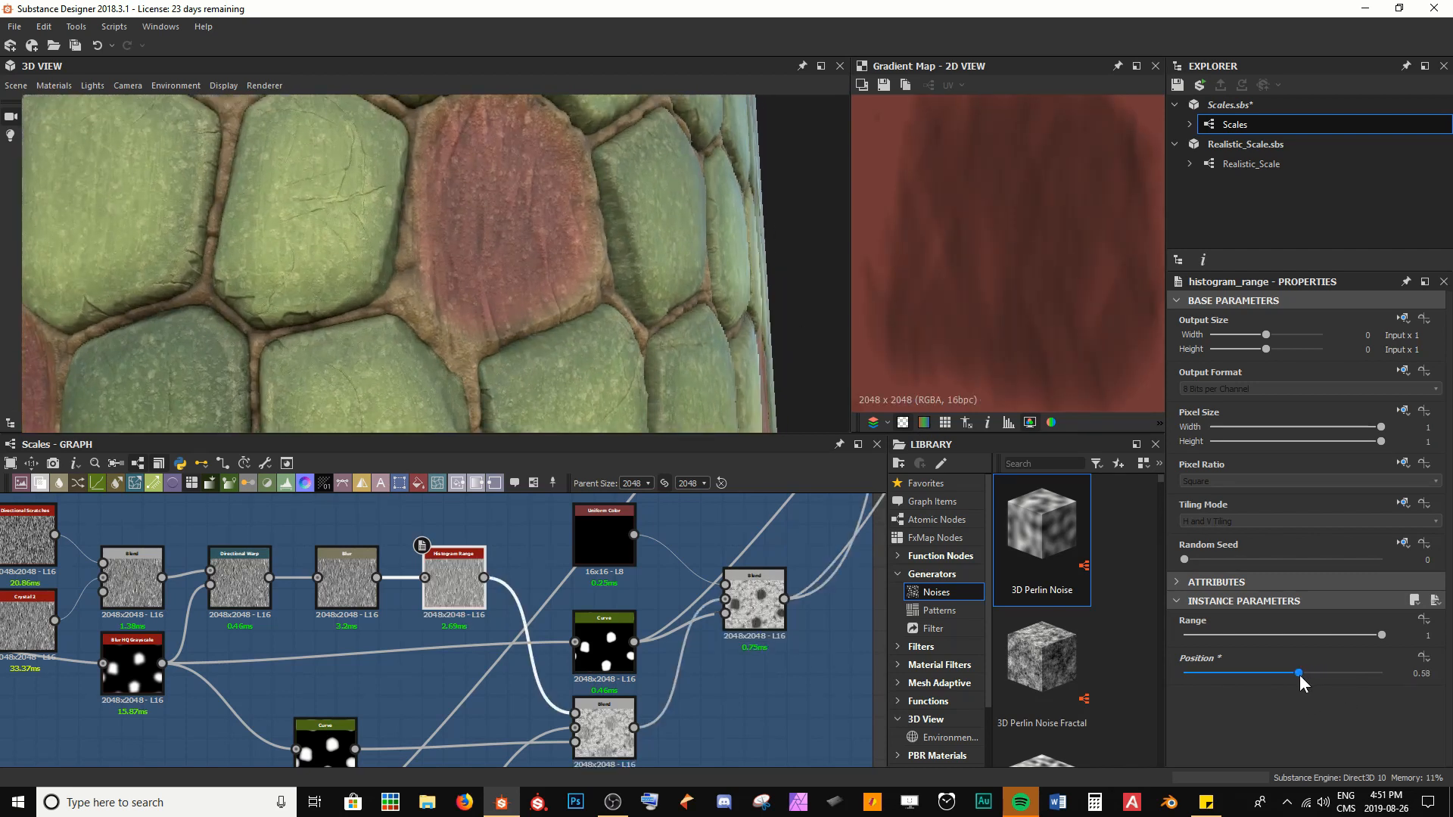
pyautogui.press('Tab')
pyautogui.write('.6')
pyautogui.press('Return')
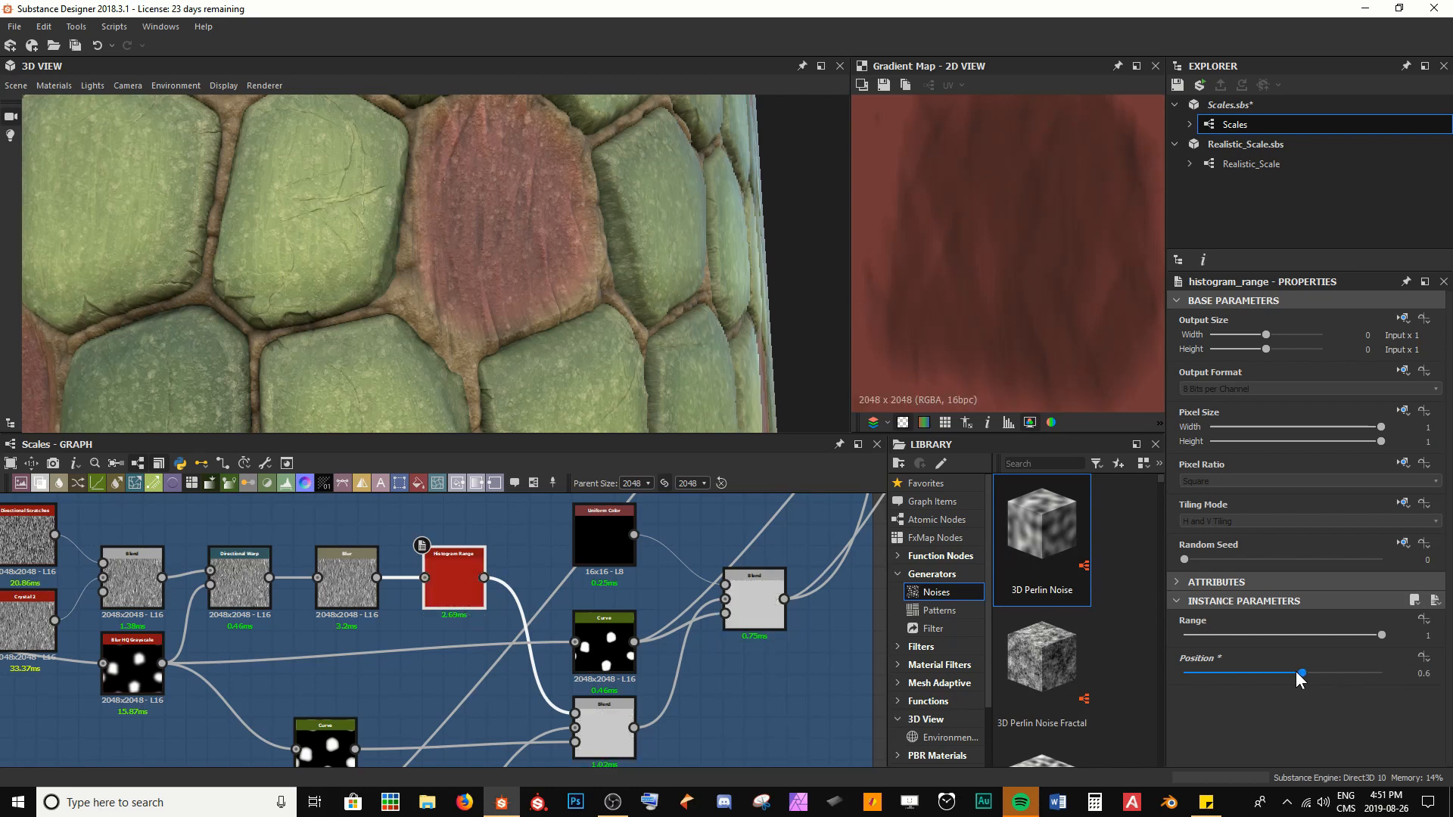
pyautogui.moveTo(510, 310); pyautogui.dragTo(504, 277)
pyautogui.scroll(-5, 667, 582)
# Preview the albedo Blend and shift the dark key of the red skin Gradient Map to position 0.194
pyautogui.moveTo(687, 571); pyautogui.dragTo(480, 681, button='middle')
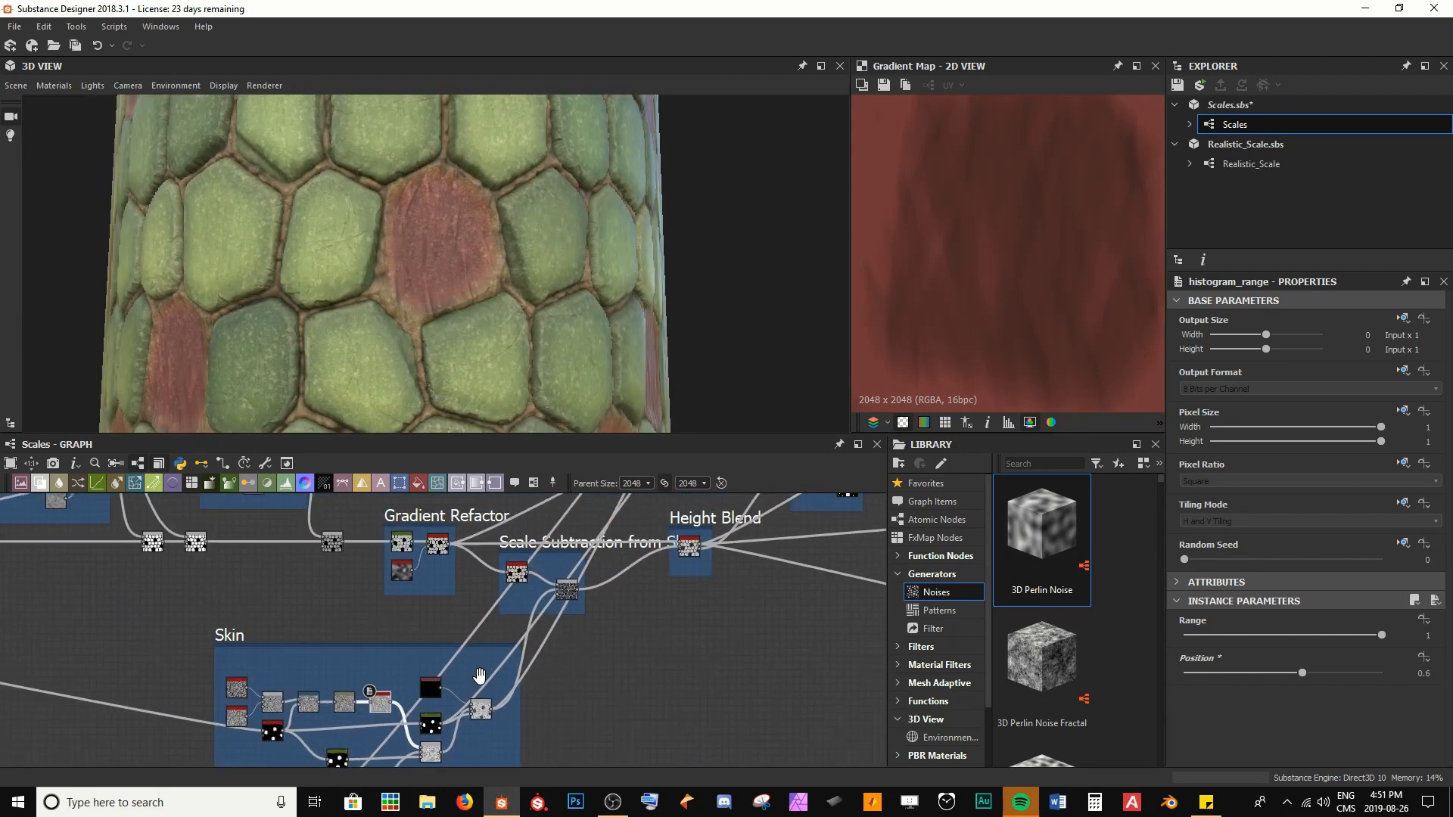
pyautogui.moveTo(559, 541); pyautogui.dragTo(493, 706, button='middle')
pyautogui.moveTo(614, 602); pyautogui.dragTo(560, 565, button='middle')
pyautogui.scroll(5, 603, 556)
pyautogui.scroll(2, 618, 631)
pyautogui.click(515, 585)
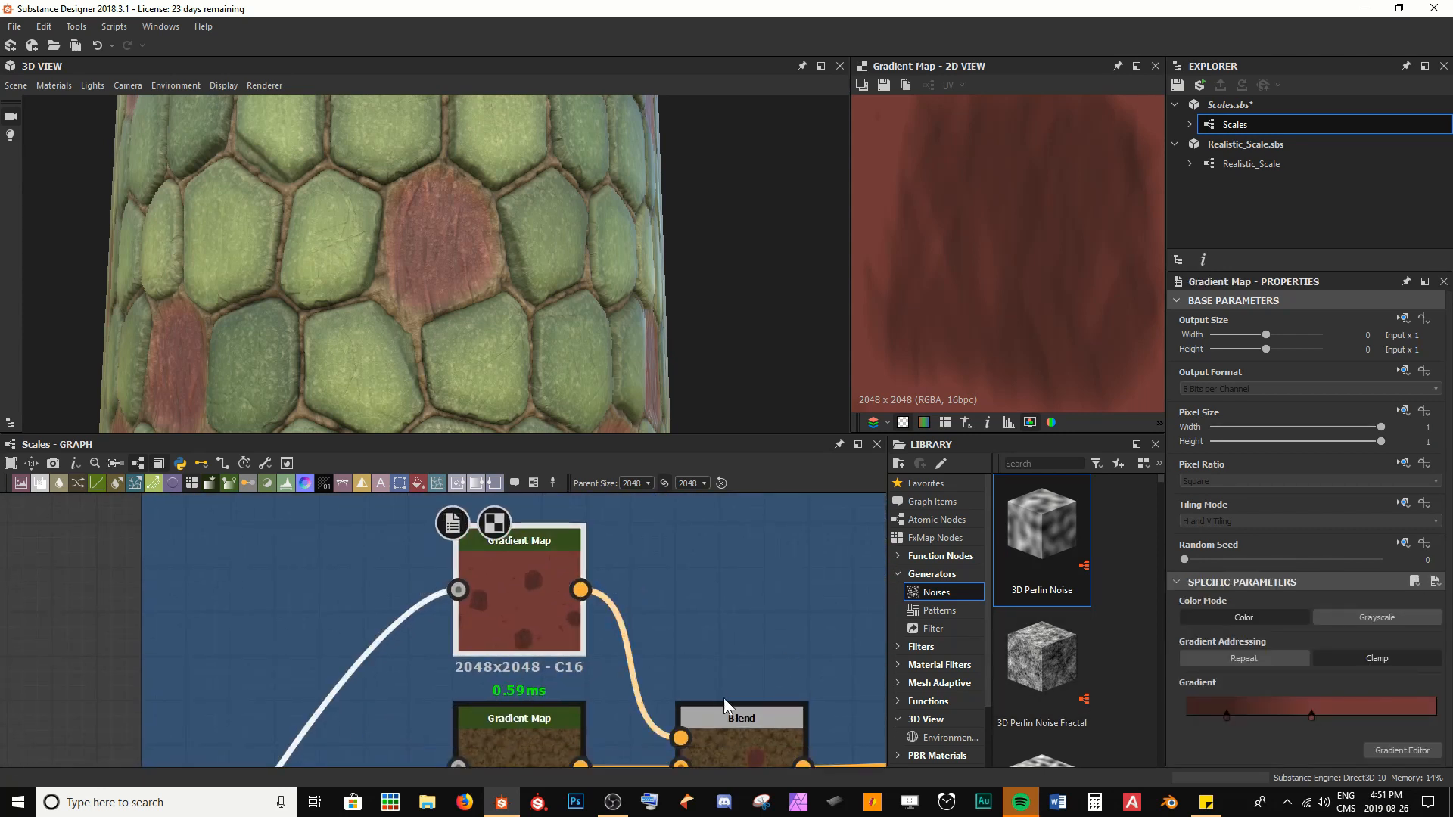
pyautogui.doubleClick(739, 728)
pyautogui.click(534, 620)
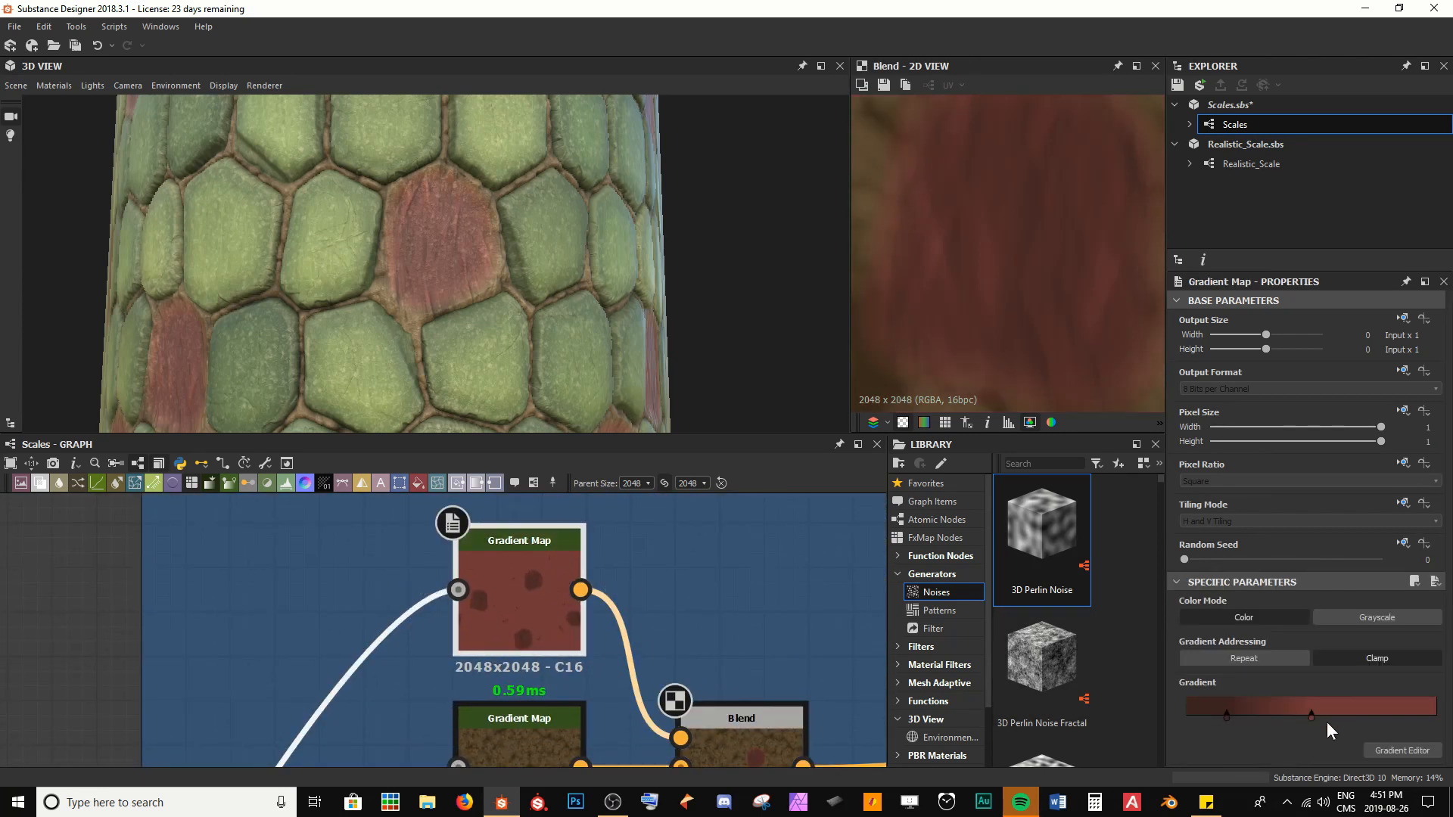
pyautogui.click(1391, 751)
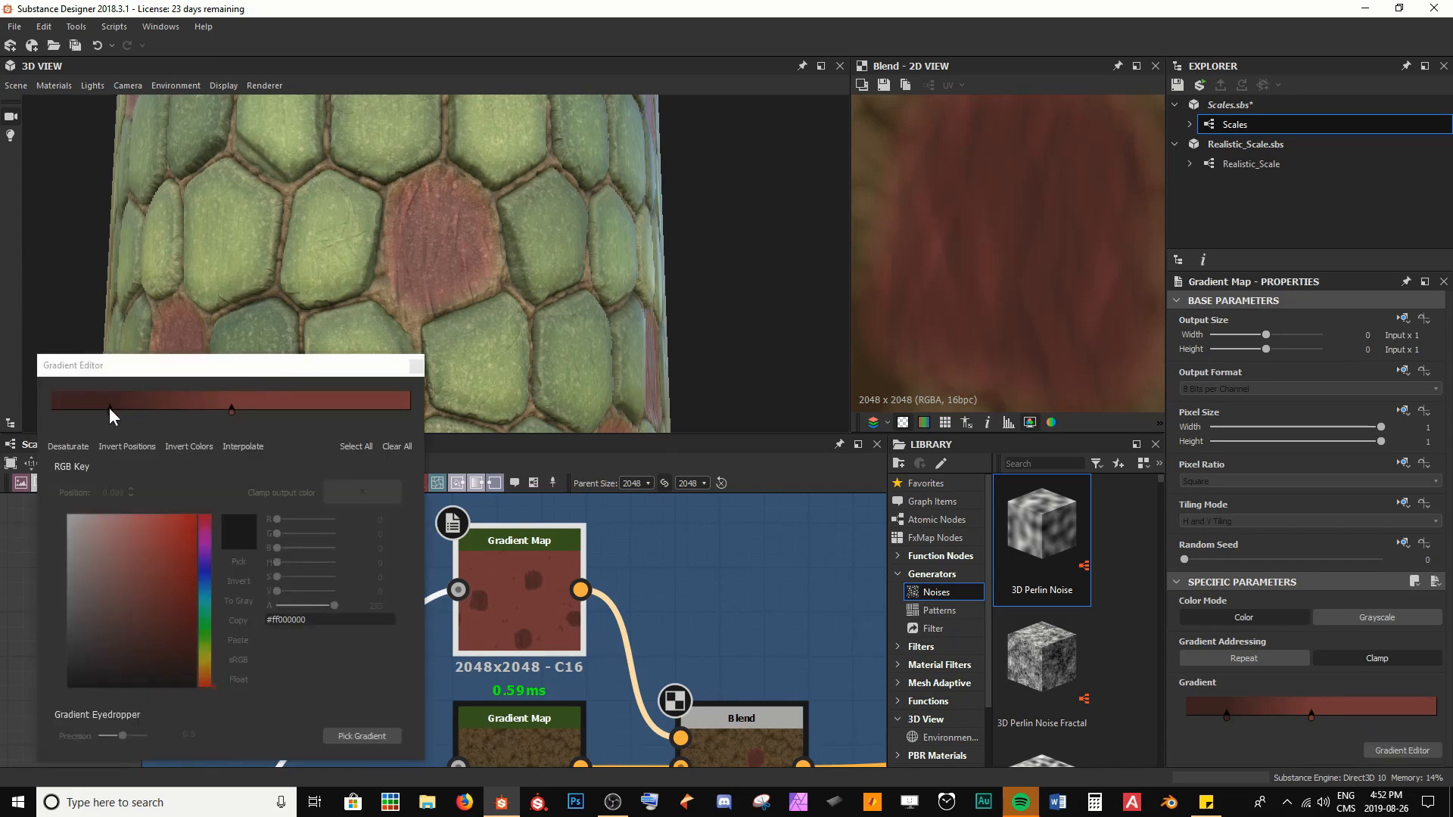
pyautogui.moveTo(109, 408); pyautogui.dragTo(119, 410)
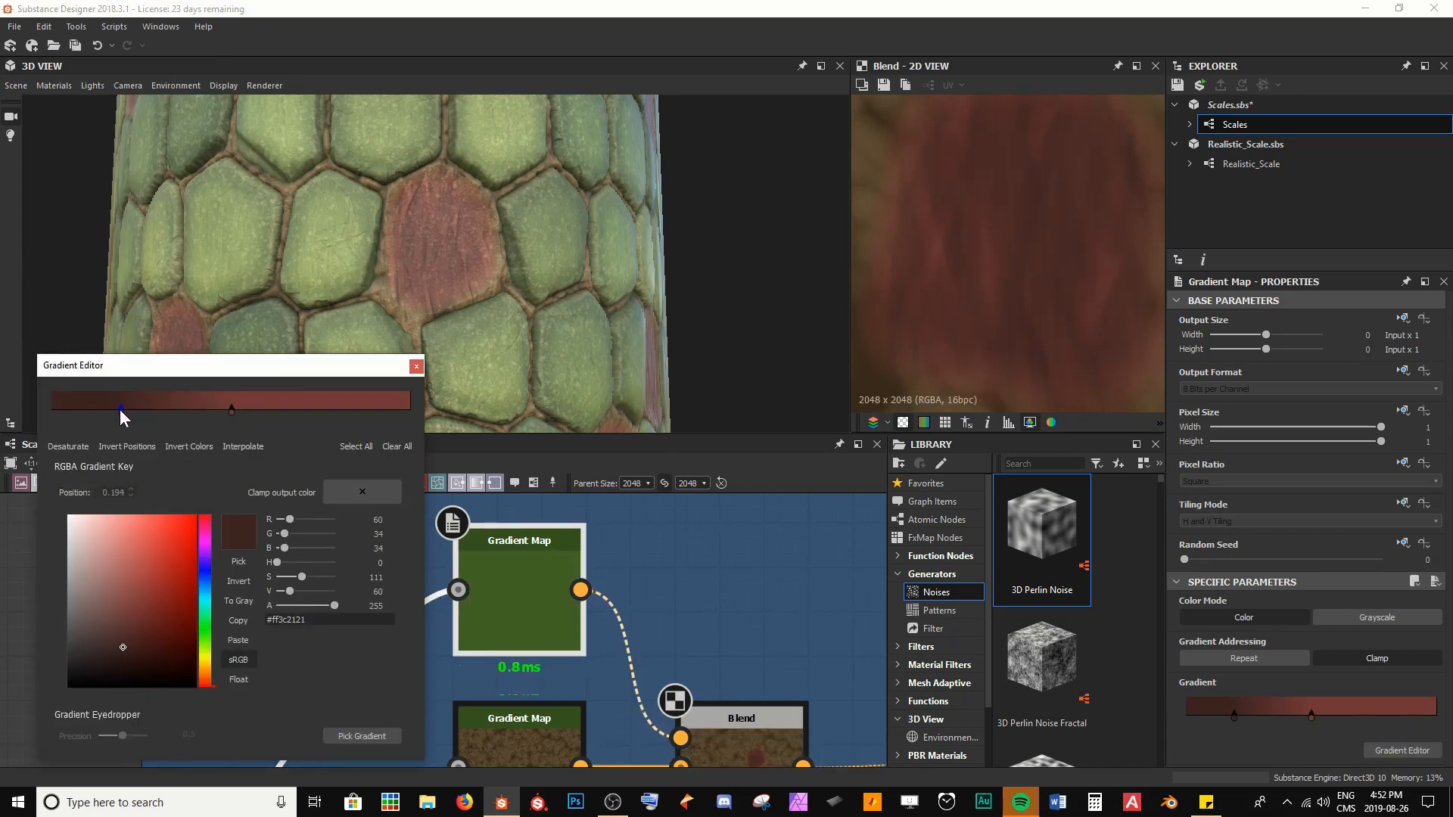
# Move the gradient's #ff703636 red key to position 0.397 and close the Gradient Editor
pyautogui.click(227, 420)
pyautogui.moveTo(231, 410); pyautogui.dragTo(192, 411)
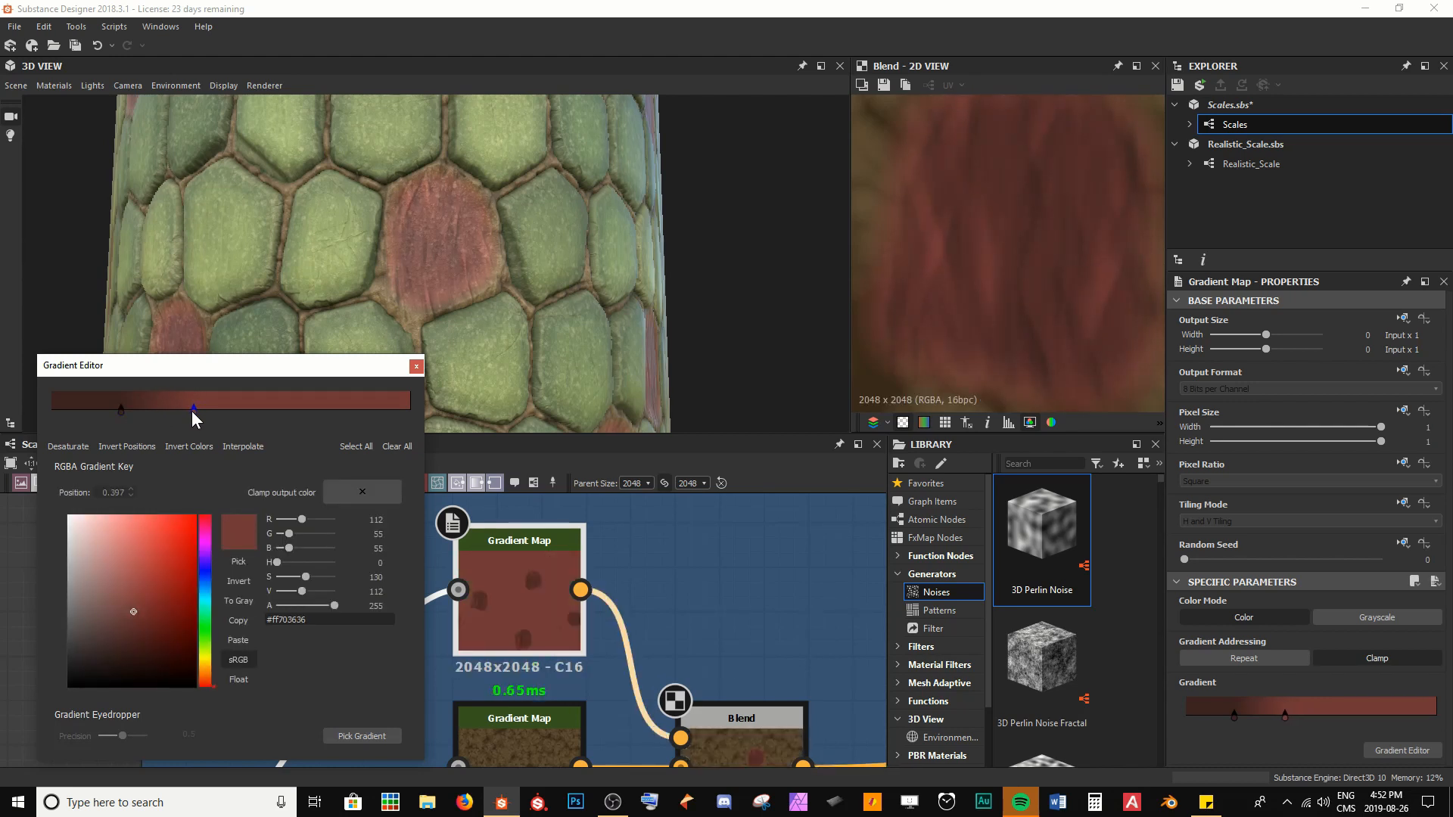
pyautogui.moveTo(623, 207)
pyautogui.mouseDown()
pyautogui.moveTo(562, 193)
pyautogui.moveTo(621, 201)
pyautogui.mouseUp()
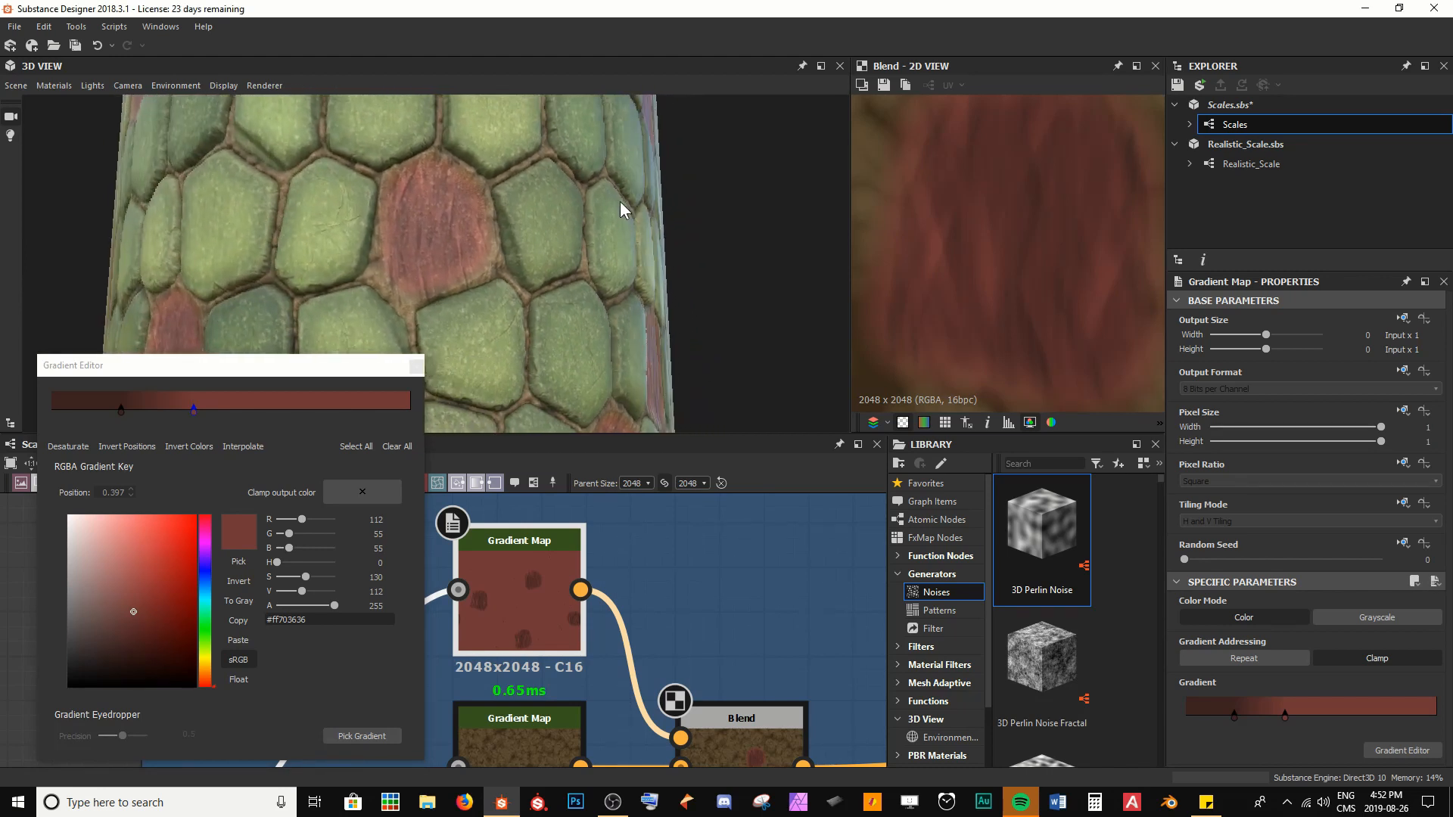
pyautogui.click(416, 366)
# Try an Opacity of 0.8 on the albedo Blend, settle on 0.85 and save the Scales package
pyautogui.moveTo(717, 628); pyautogui.dragTo(659, 573, button='middle')
pyautogui.moveTo(404, 204); pyautogui.dragTo(519, 250)
pyautogui.scroll(3, 528, 225)
pyautogui.scroll(-5, 513, 264)
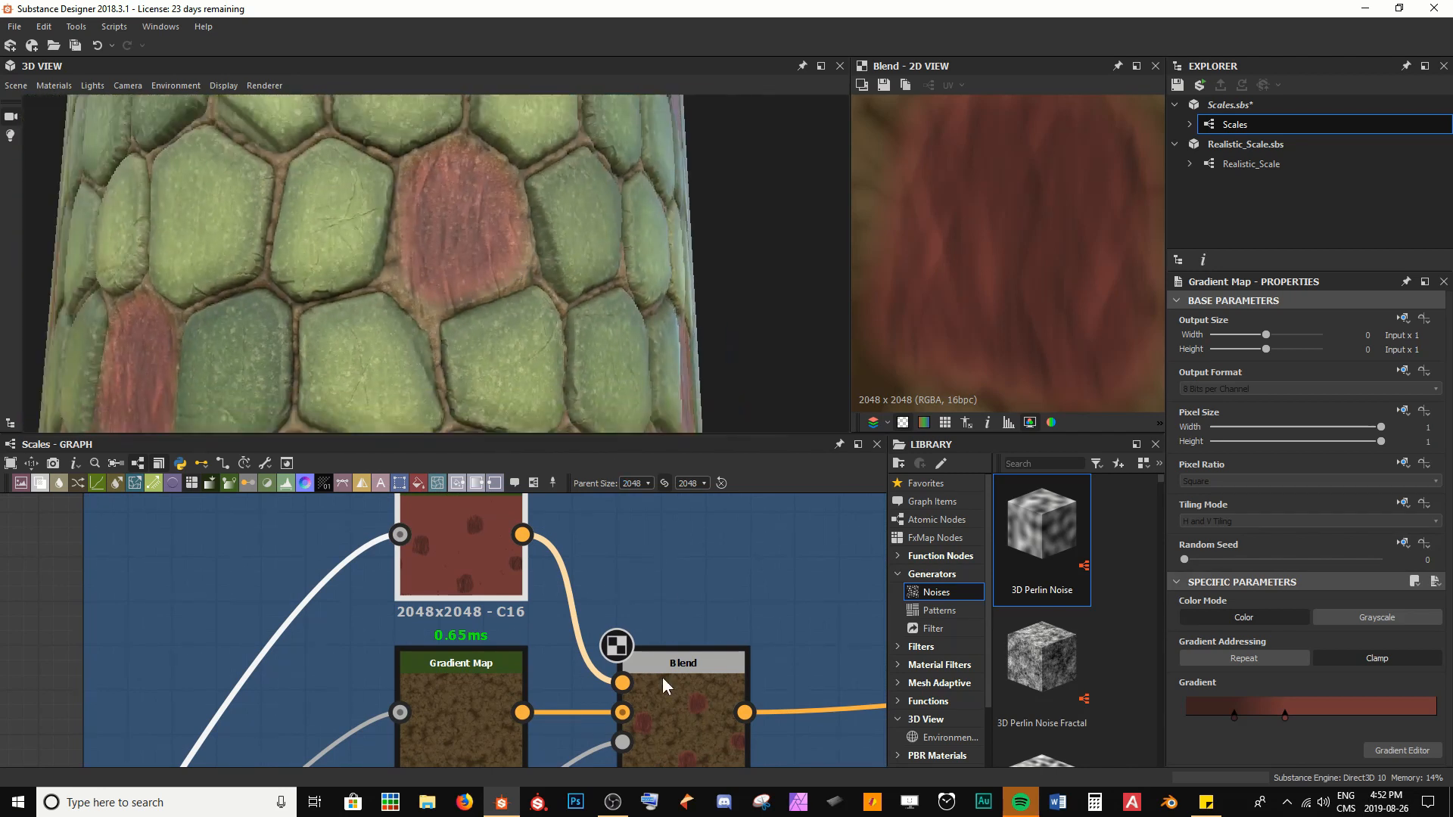
pyautogui.click(666, 692)
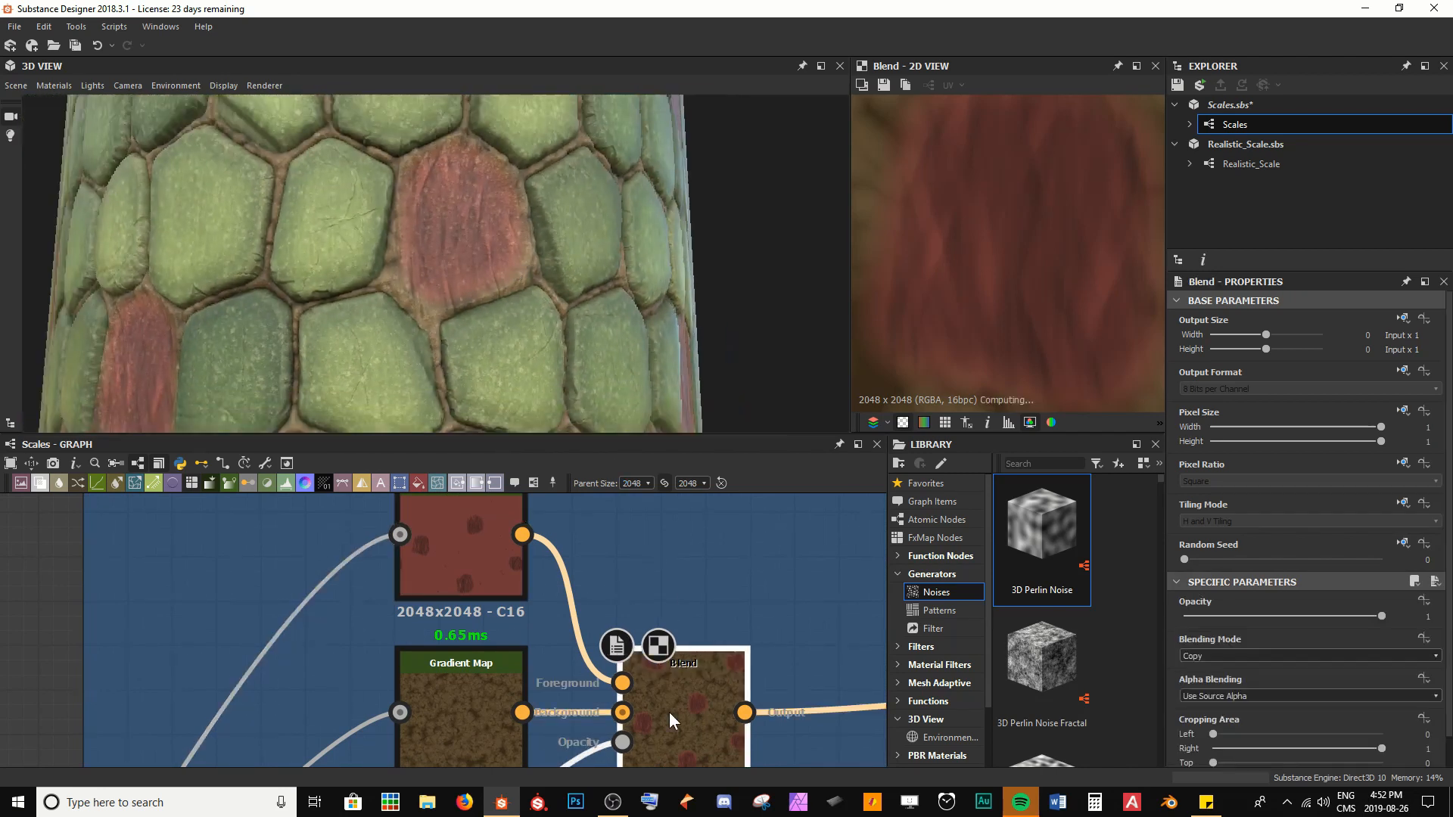
pyautogui.click(1382, 616)
pyautogui.write('.8')
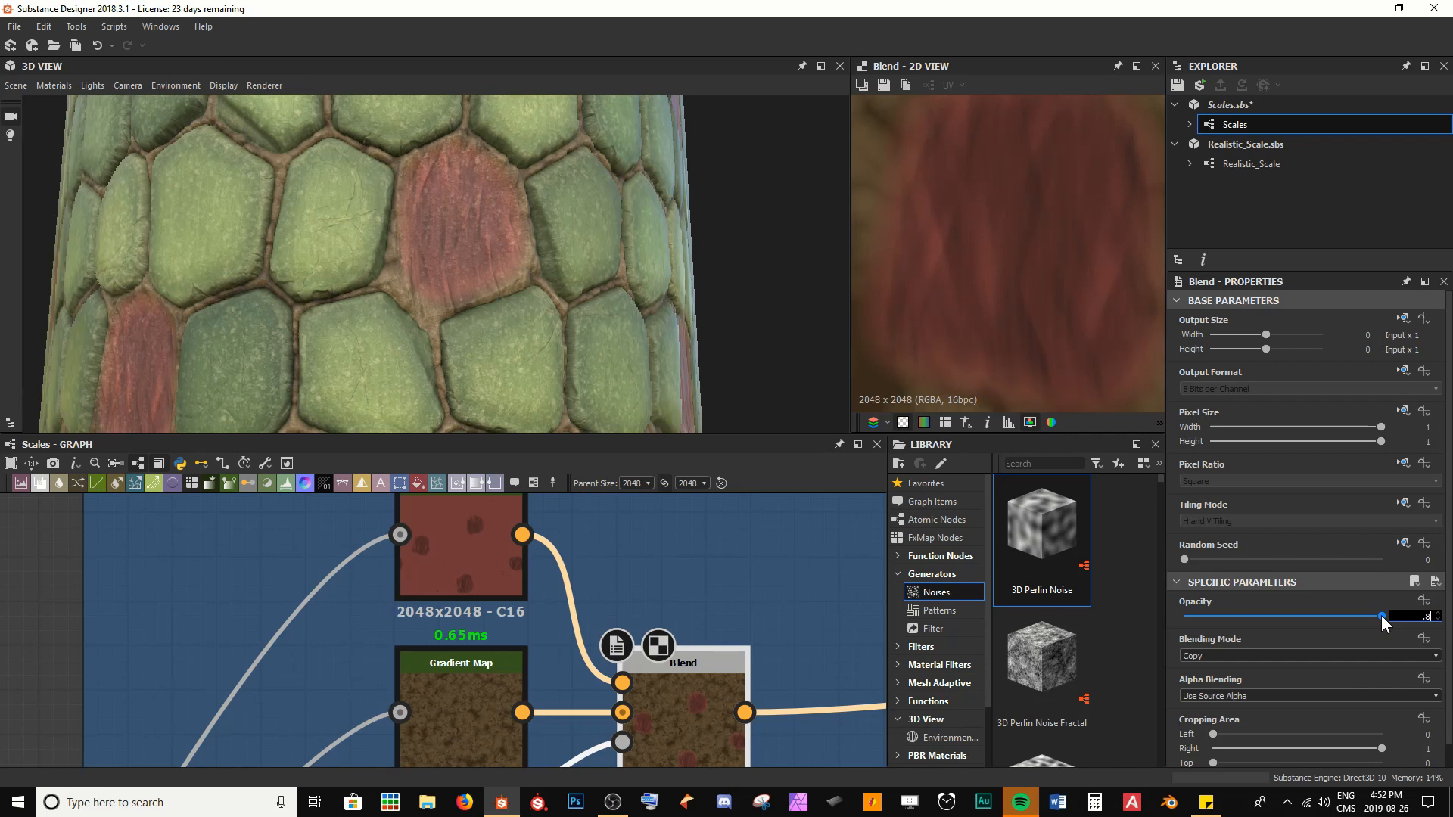
pyautogui.press('Return')
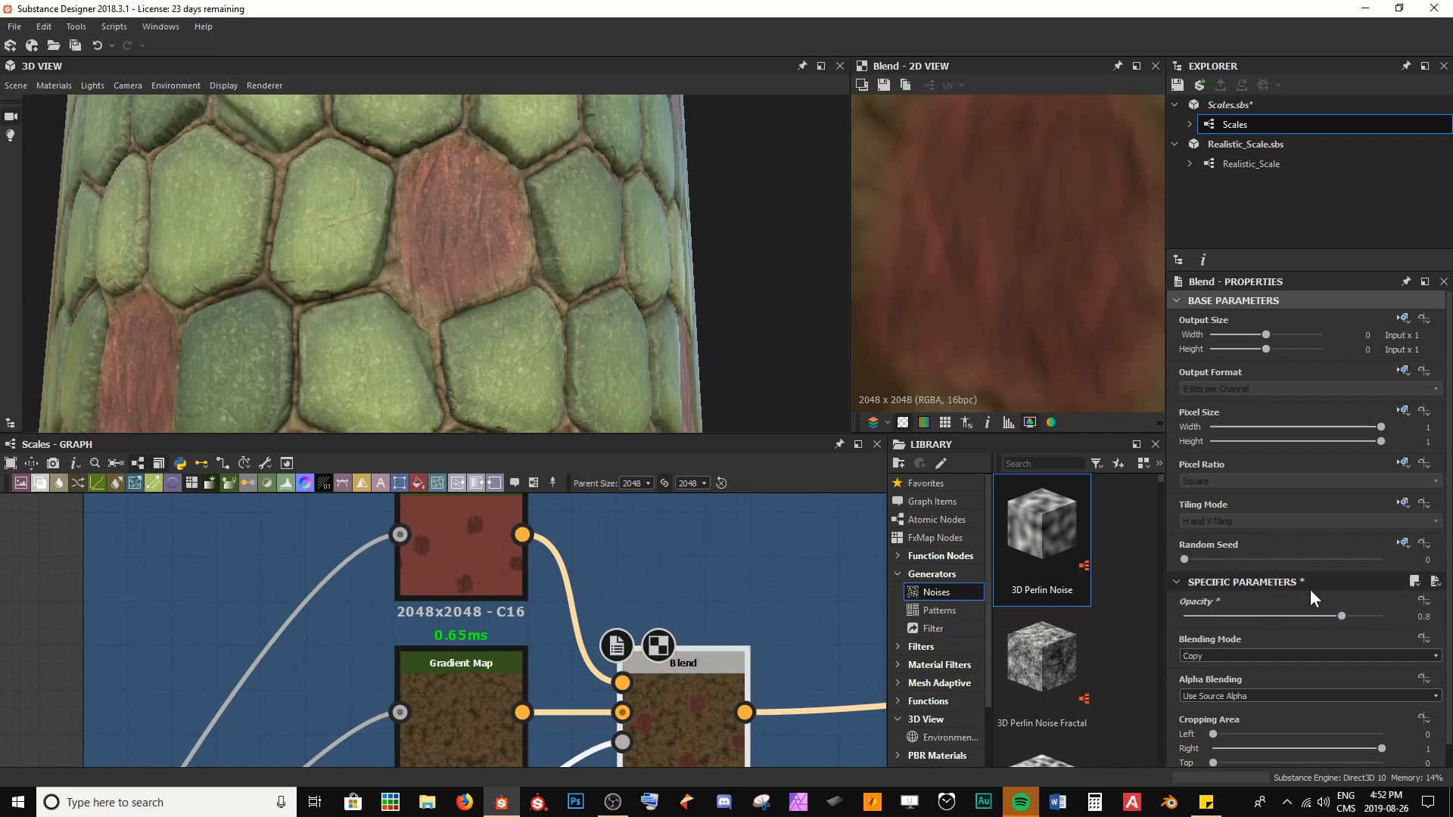
pyautogui.click(1346, 614)
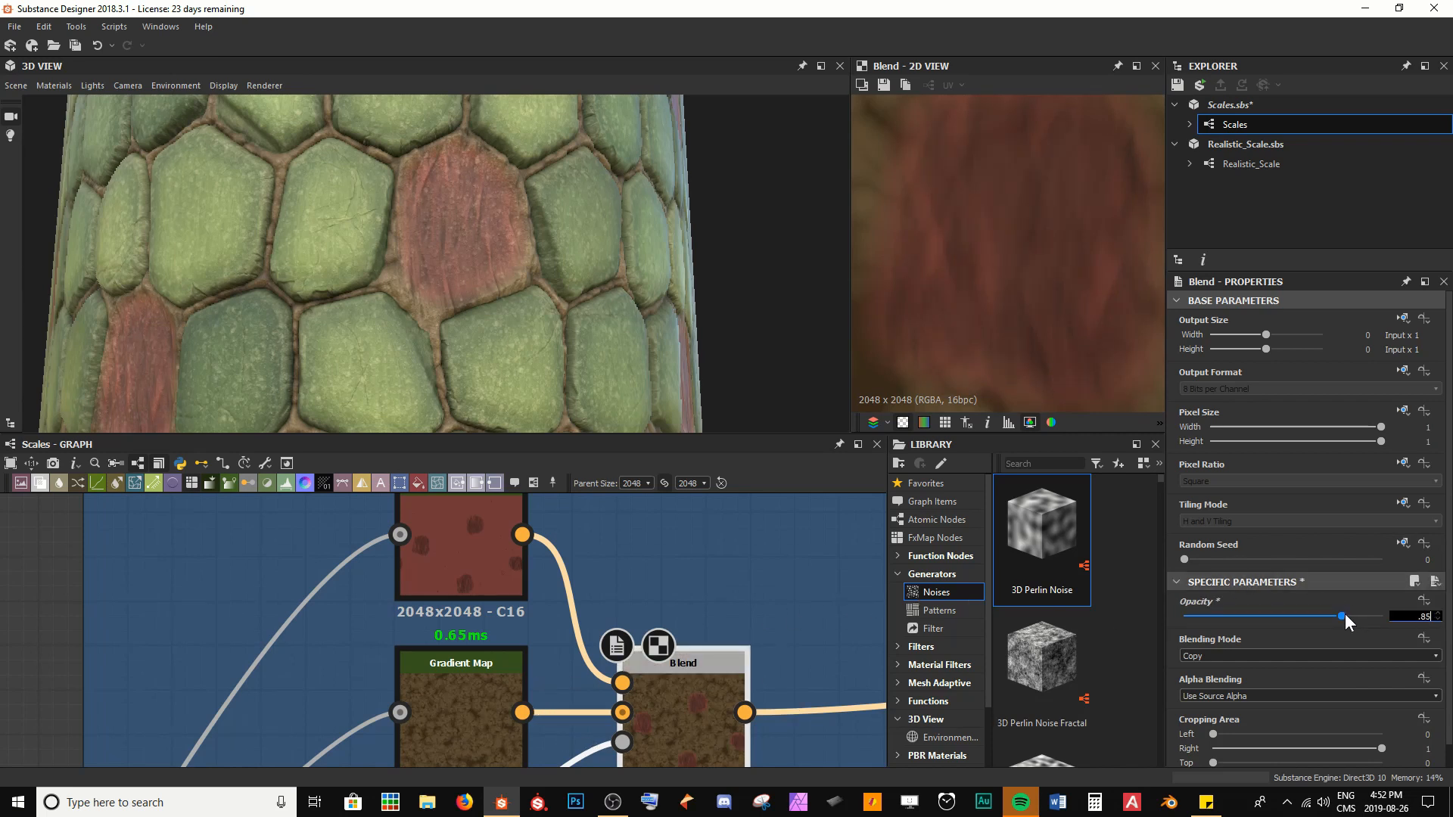
pyautogui.write('.85')
pyautogui.press('Return')
pyautogui.hotkey('ctrl', 's')
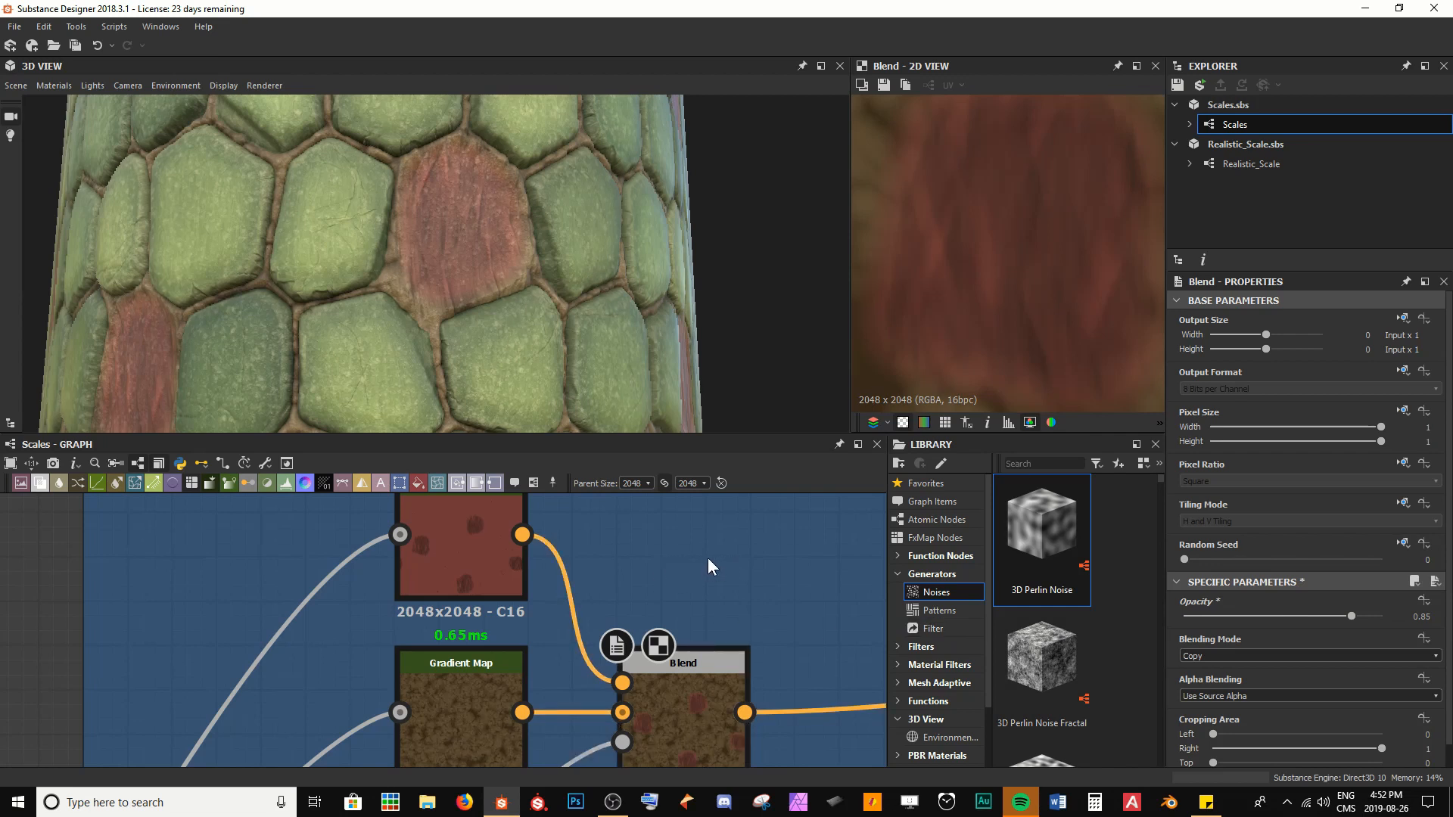
# Set the Position of the Scales Geo frame's Histogram Scan to 0 and inspect the model with no scales removed
pyautogui.moveTo(519, 262)
pyautogui.mouseDown()
pyautogui.moveTo(457, 260)
pyautogui.moveTo(534, 252)
pyautogui.moveTo(497, 274)
pyautogui.mouseUp()
pyautogui.scroll(3, 497, 274)
pyautogui.moveTo(496, 274); pyautogui.dragTo(547, 238, button='middle')
pyautogui.scroll(-6, 547, 240)
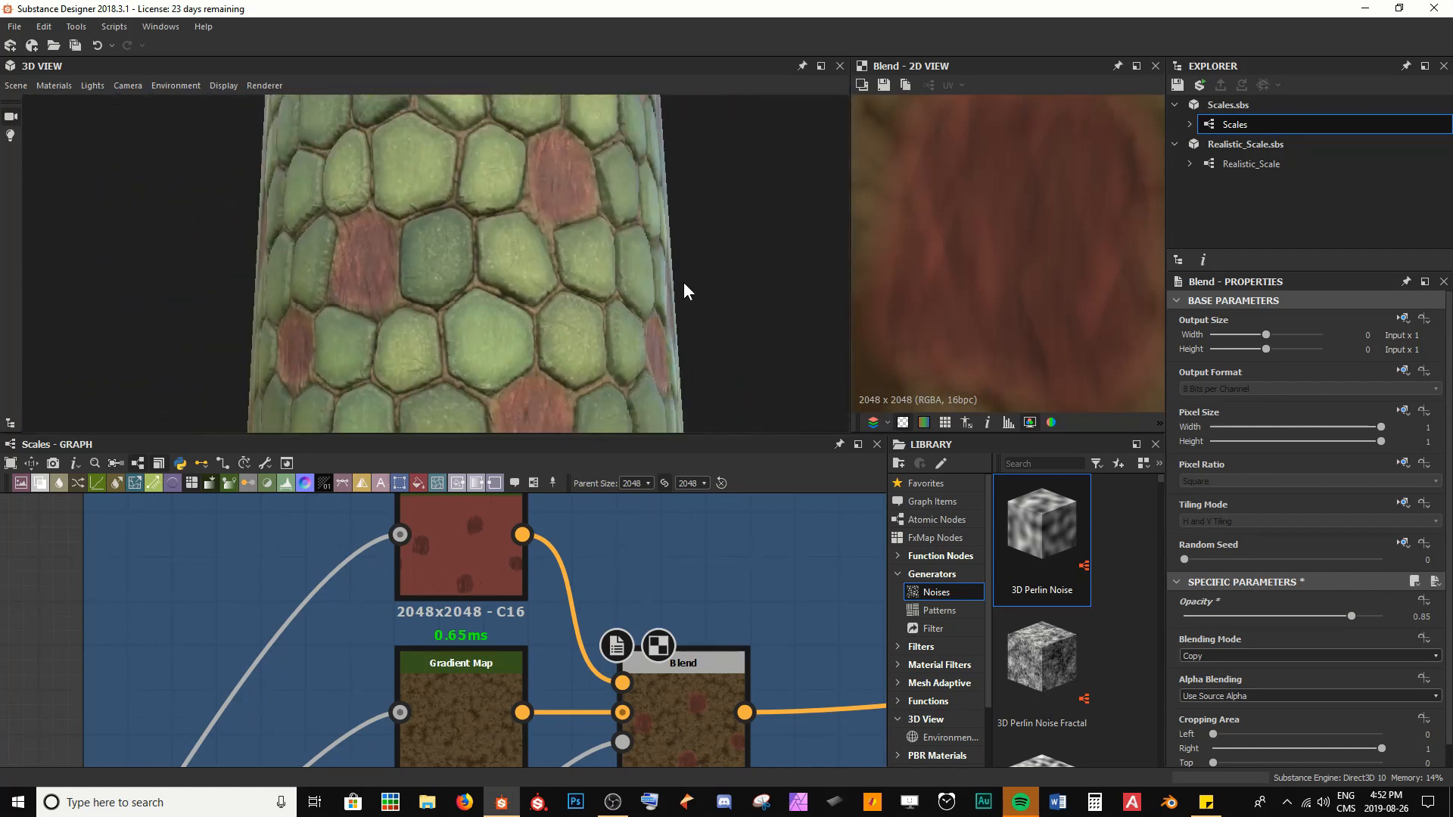
pyautogui.scroll(-8, 448, 688)
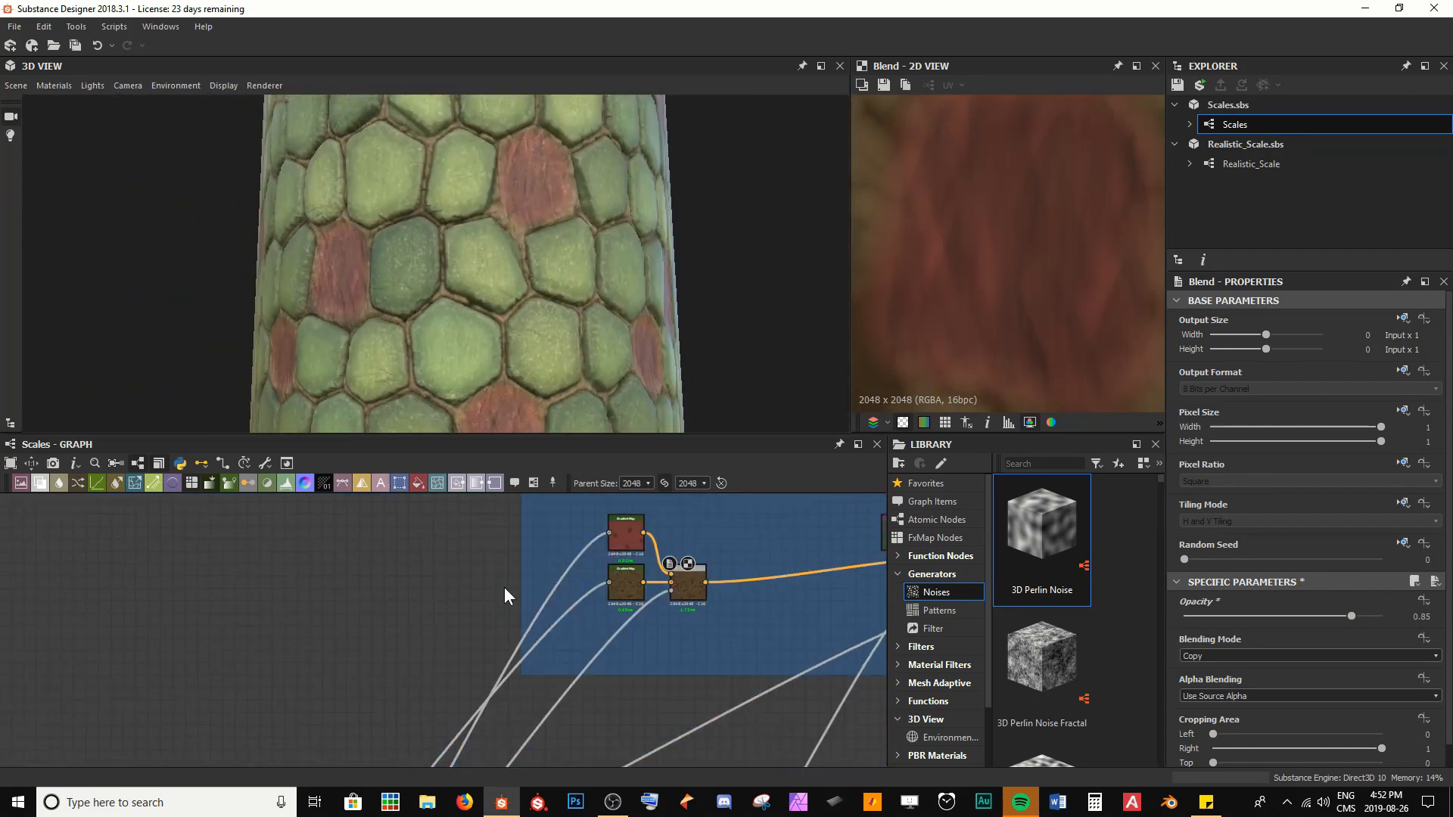
pyautogui.scroll(8, 186, 627)
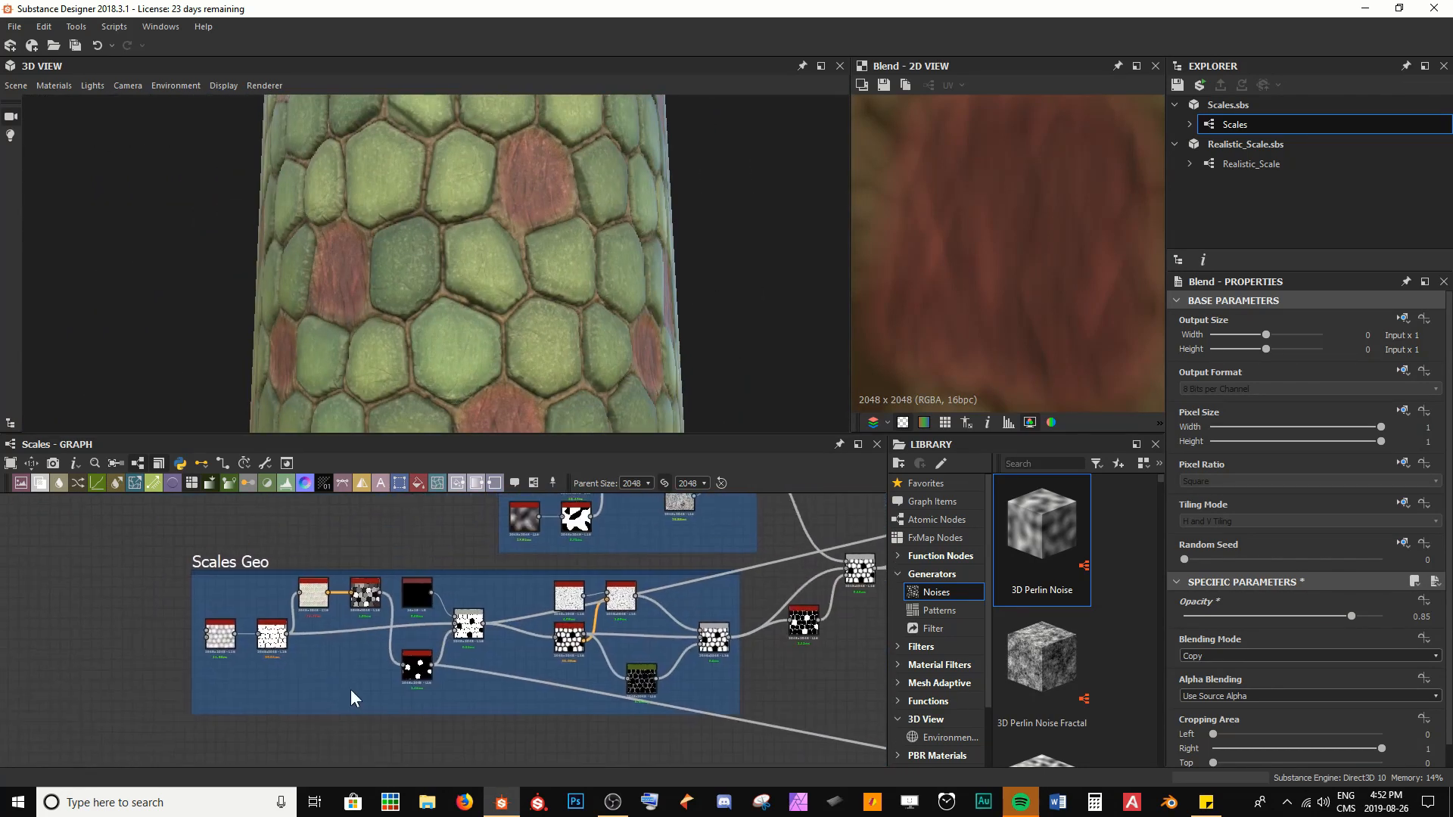
pyautogui.doubleClick(421, 670)
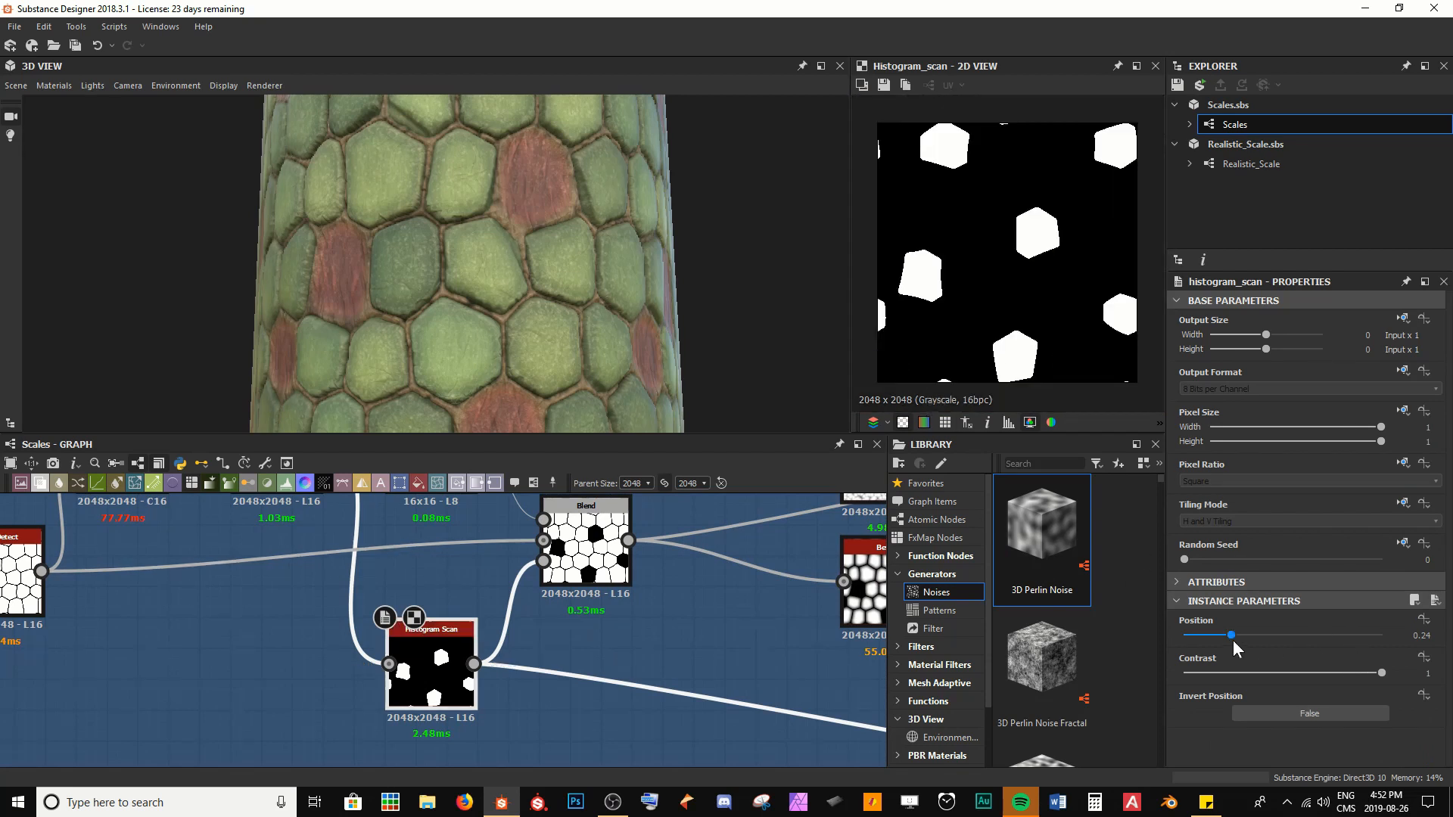
pyautogui.moveTo(1232, 635); pyautogui.dragTo(1083, 647)
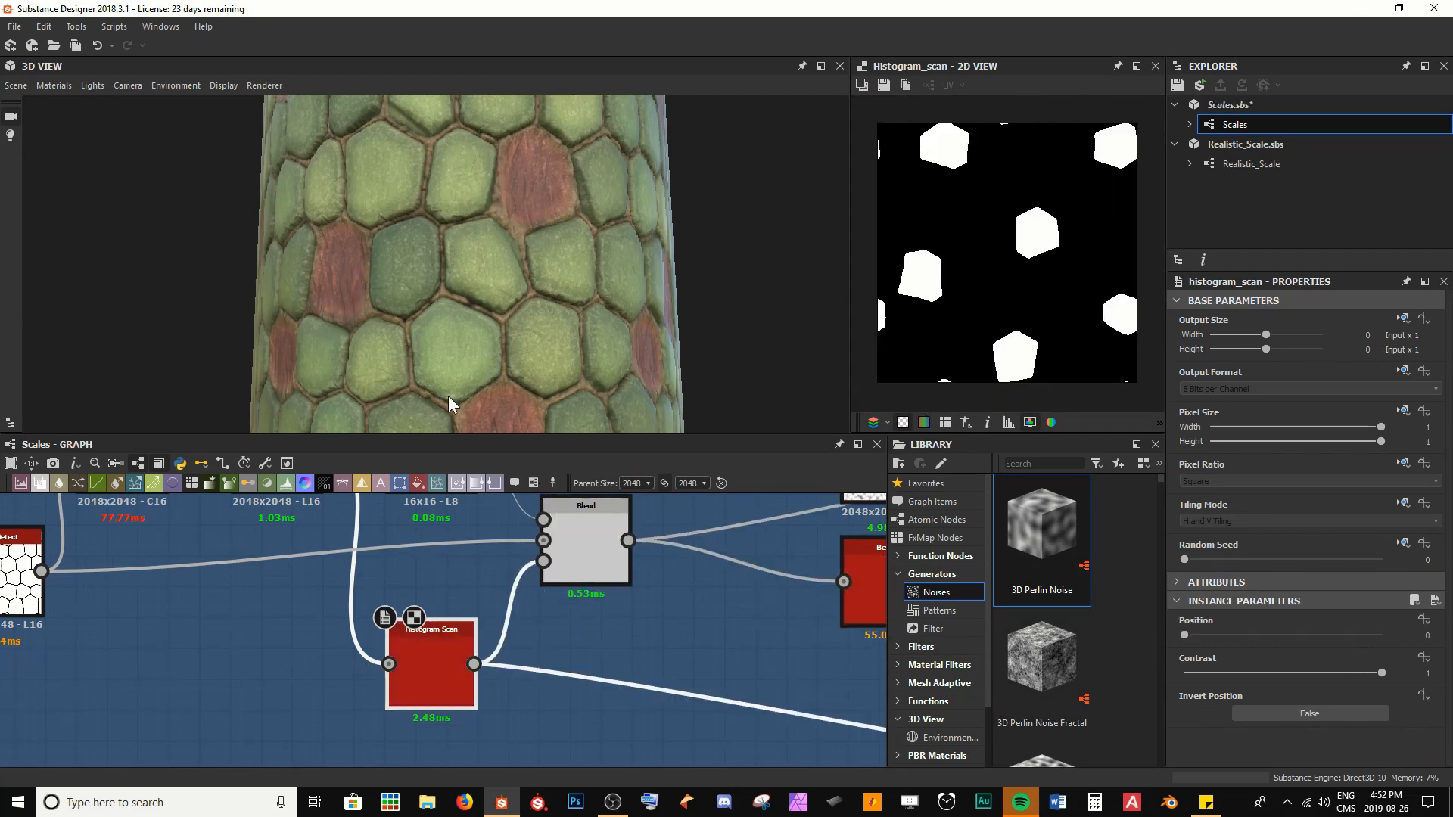
pyautogui.moveTo(437, 323)
pyautogui.mouseDown()
pyautogui.moveTo(479, 320)
pyautogui.moveTo(459, 318)
pyautogui.mouseUp()
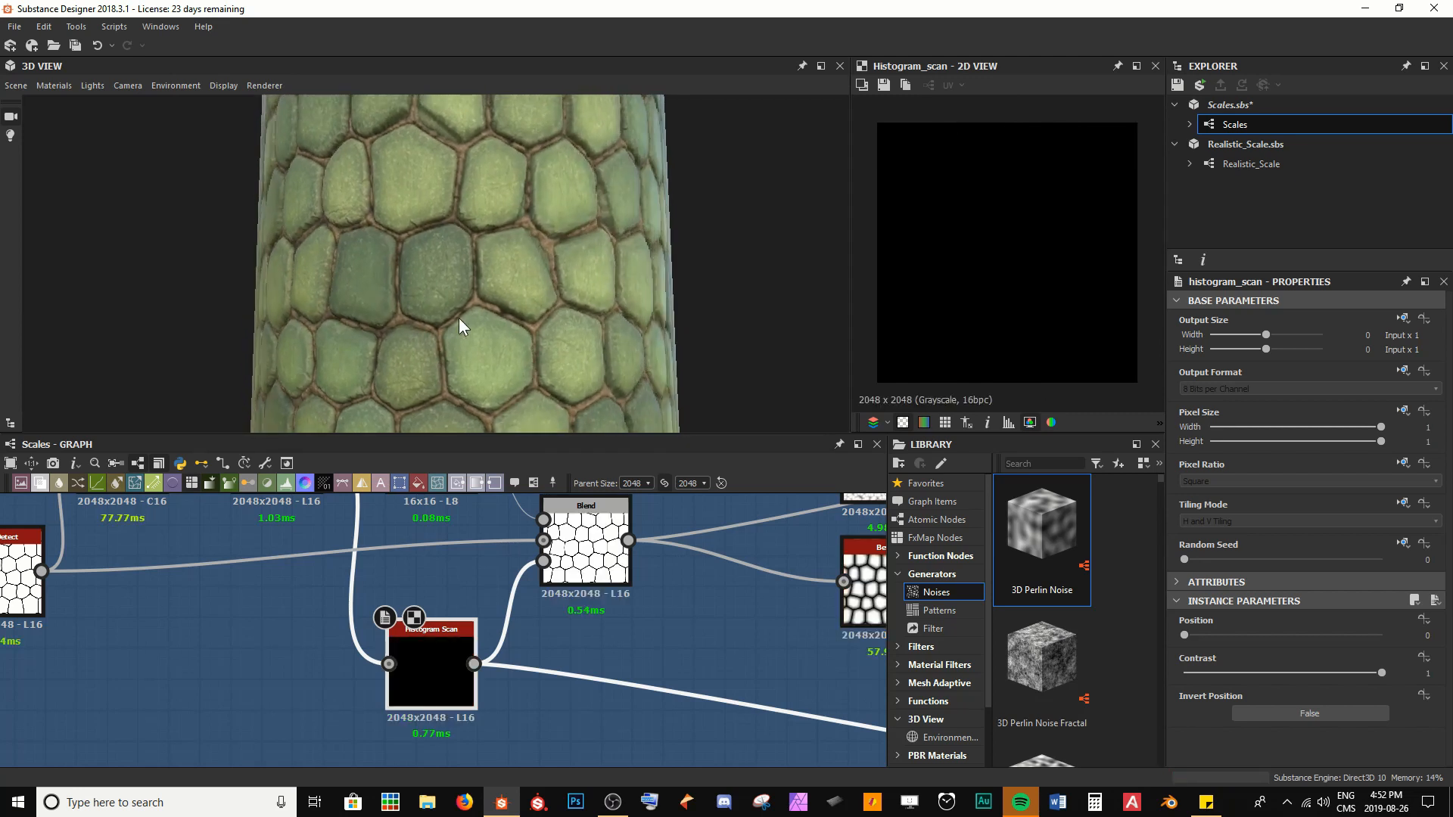
pyautogui.moveTo(568, 279); pyautogui.dragTo(475, 103)
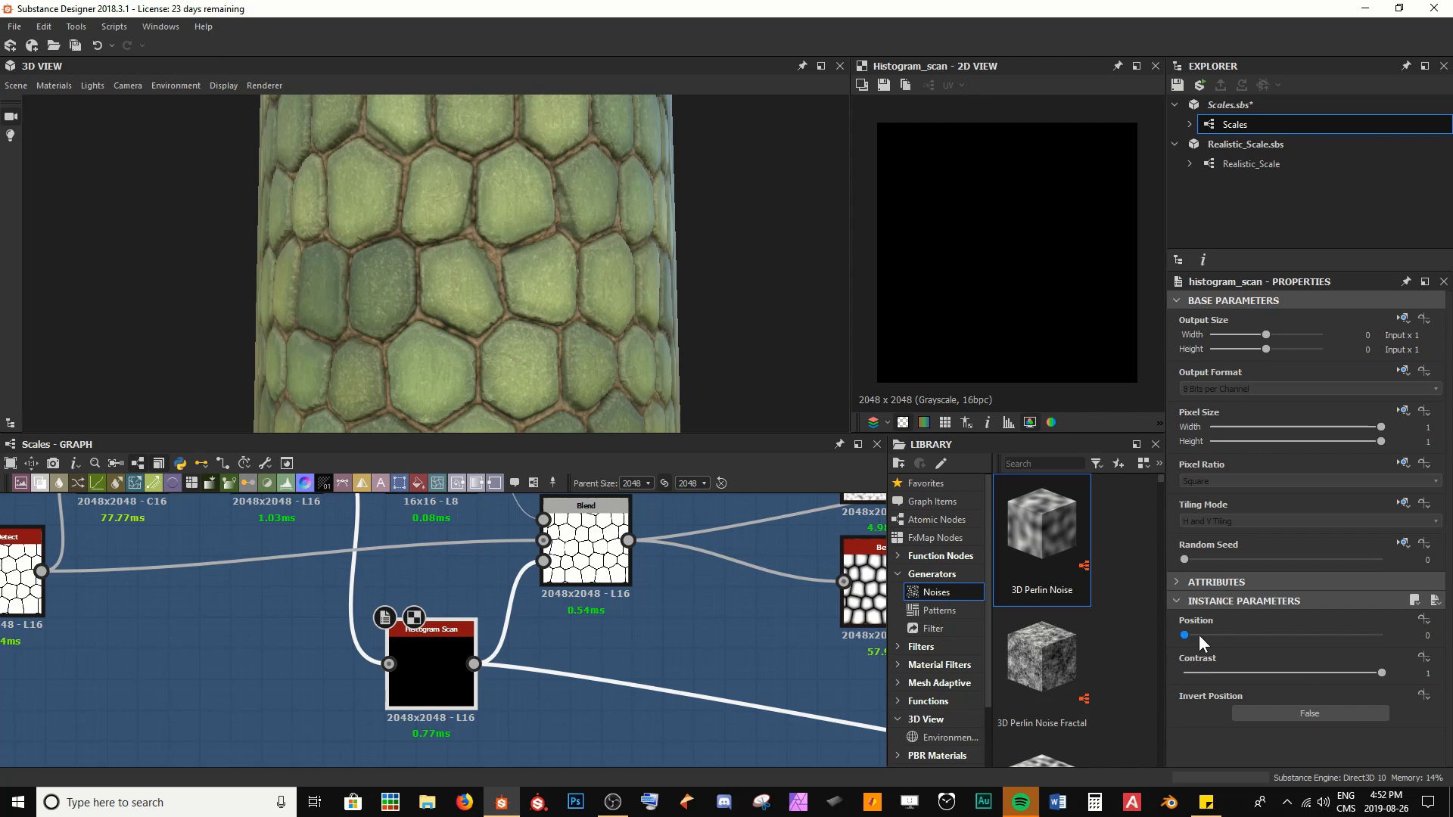
# Raise the Histogram Scan's Position to 0.23 and on to 0.62, examining the exposed skin on the model each time
pyautogui.moveTo(1199, 634); pyautogui.dragTo(1229, 632)
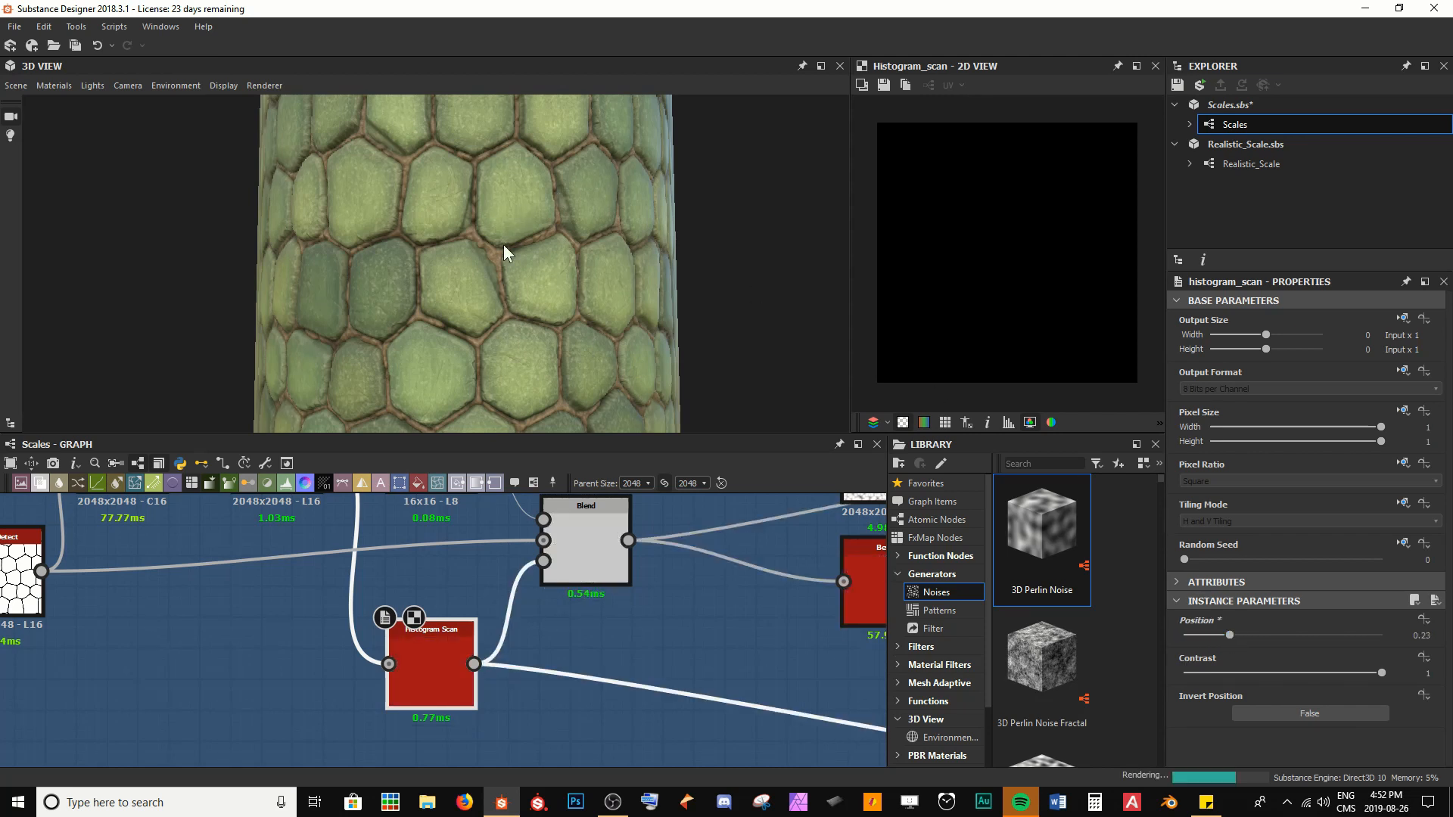
pyautogui.moveTo(474, 279); pyautogui.dragTo(512, 279)
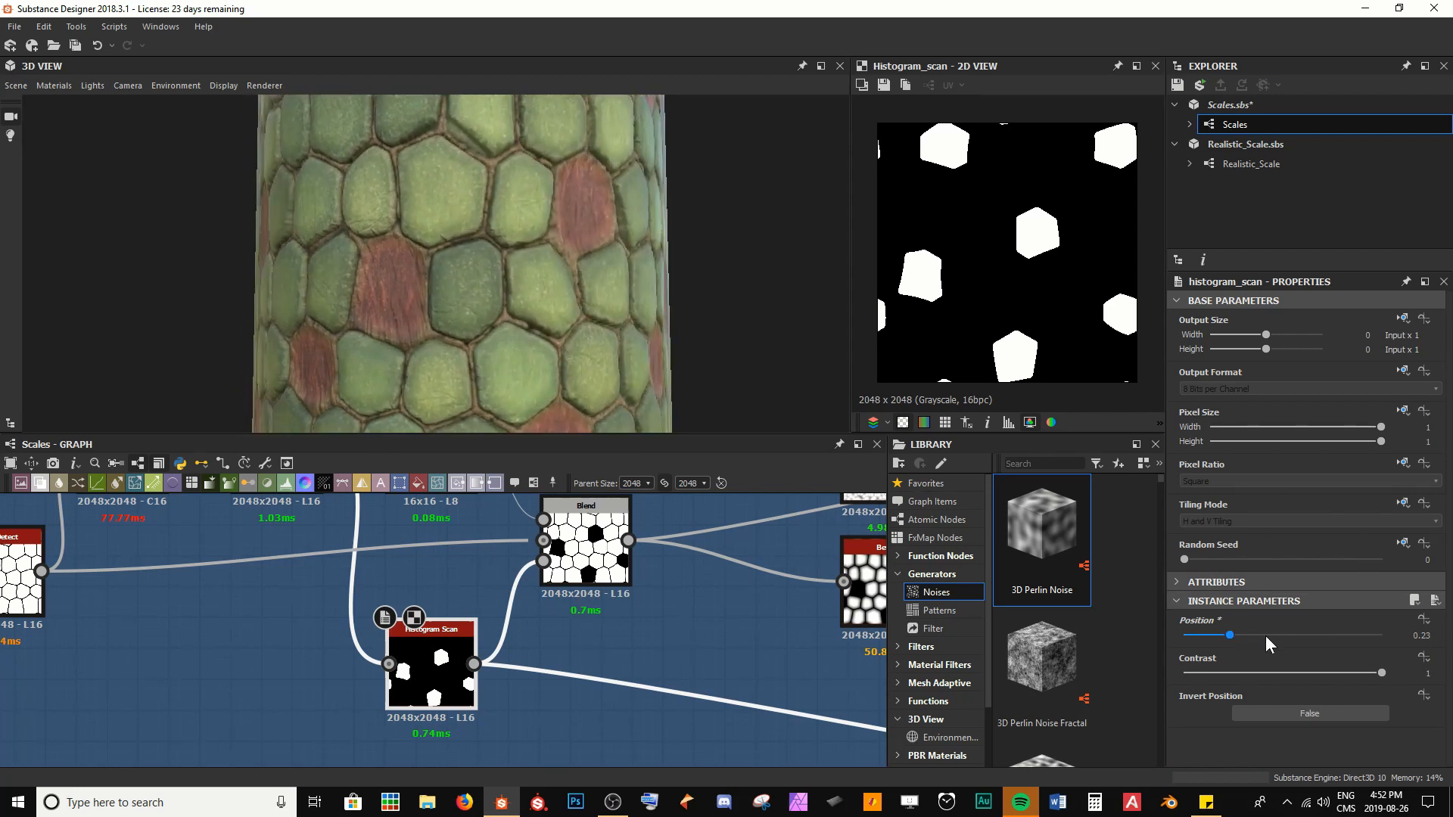
pyautogui.moveTo(1266, 636); pyautogui.dragTo(1307, 634)
pyautogui.moveTo(620, 207); pyautogui.dragTo(544, 304)
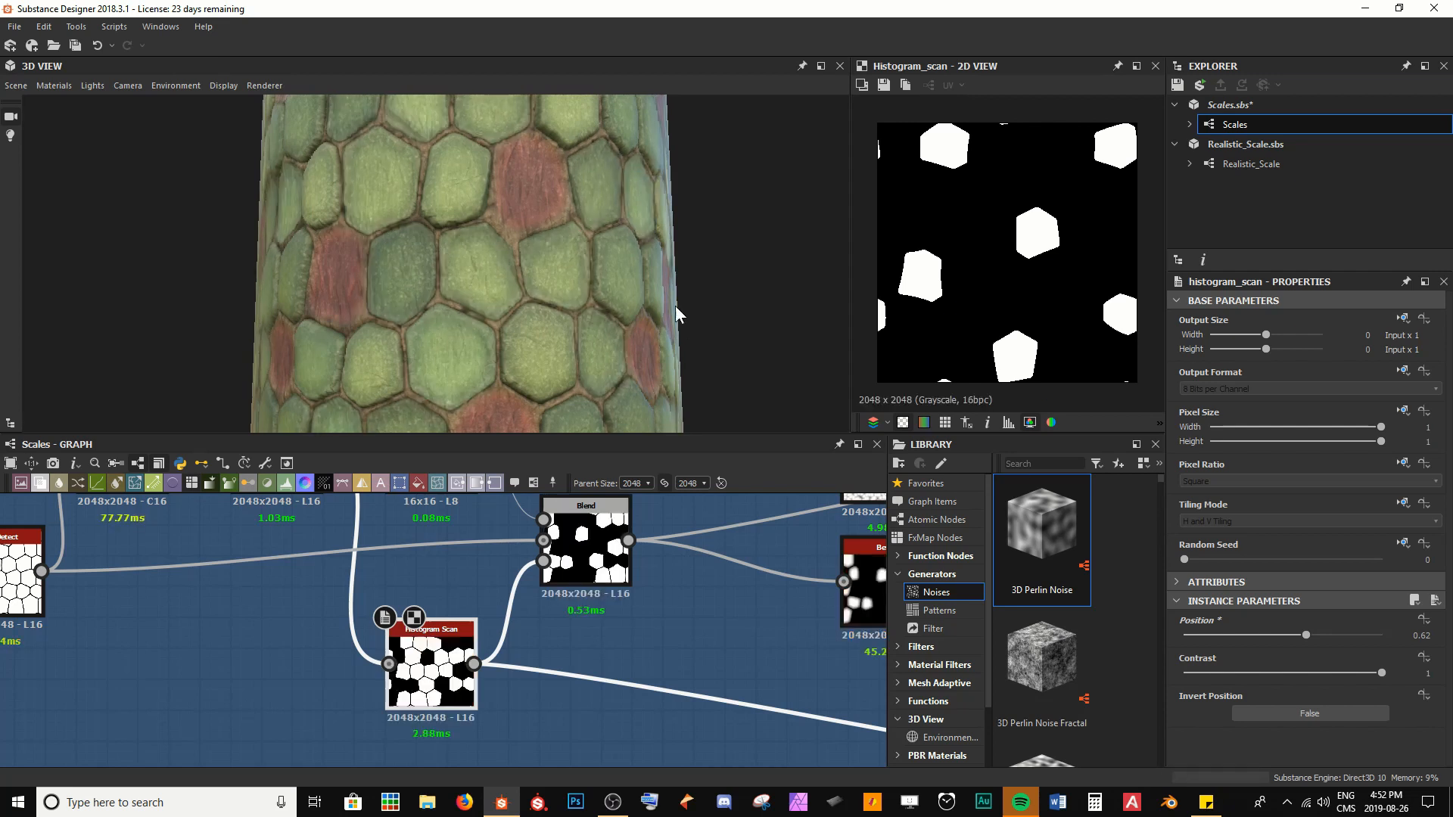
pyautogui.moveTo(675, 310); pyautogui.dragTo(527, 353)
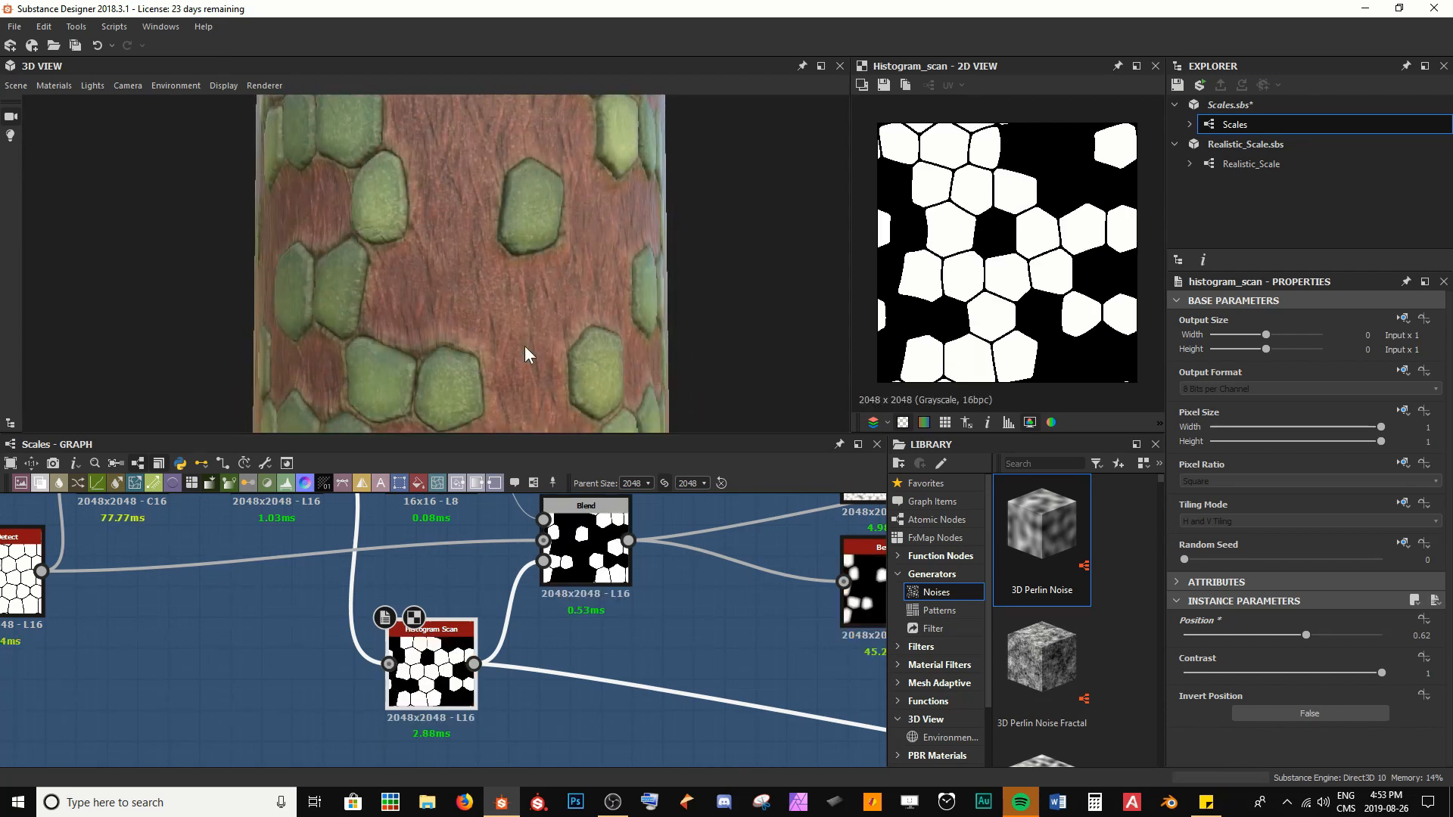
pyautogui.scroll(-3, 525, 348)
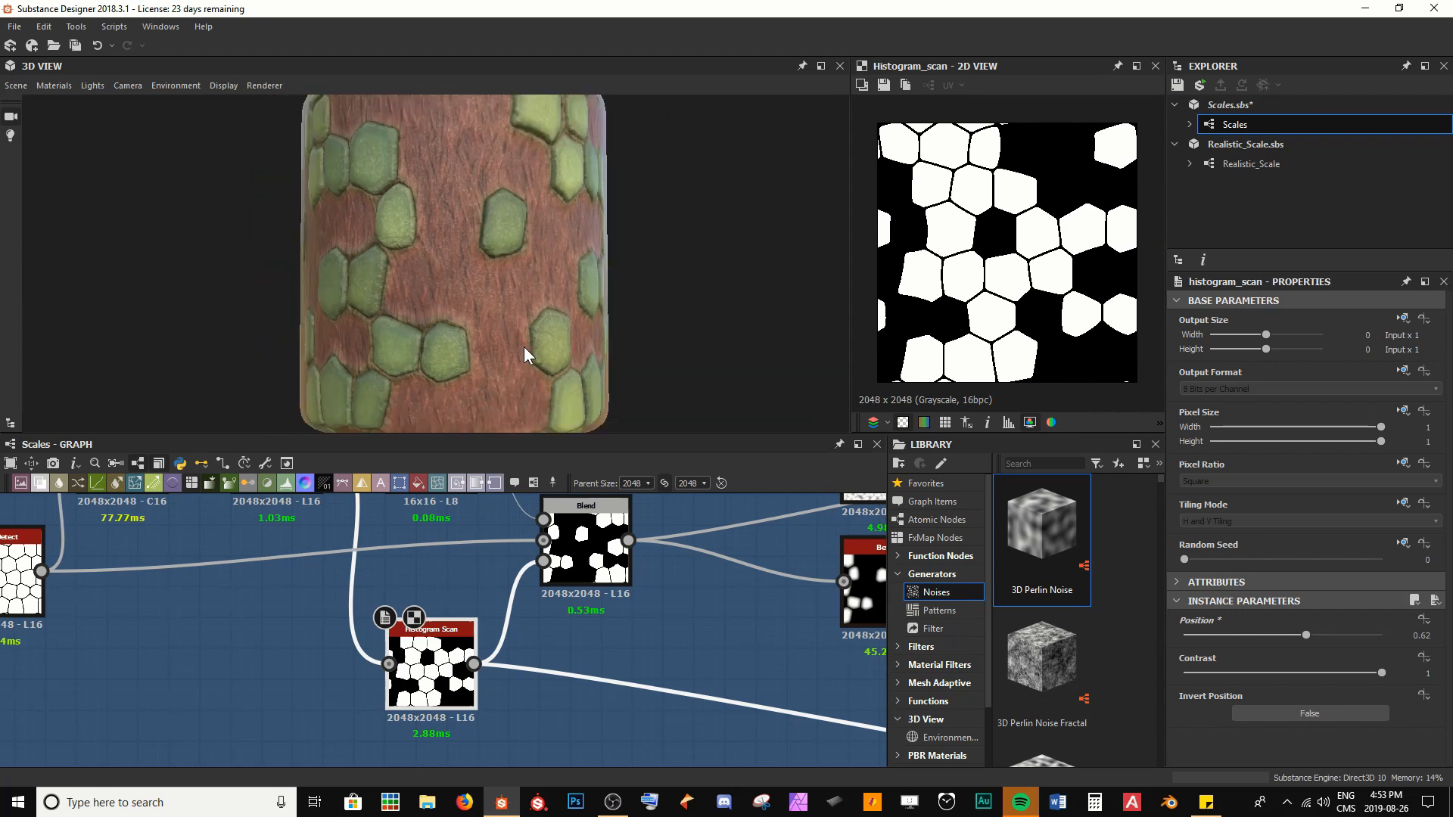
pyautogui.moveTo(525, 348); pyautogui.dragTo(484, 333)
pyautogui.scroll(5, 506, 342)
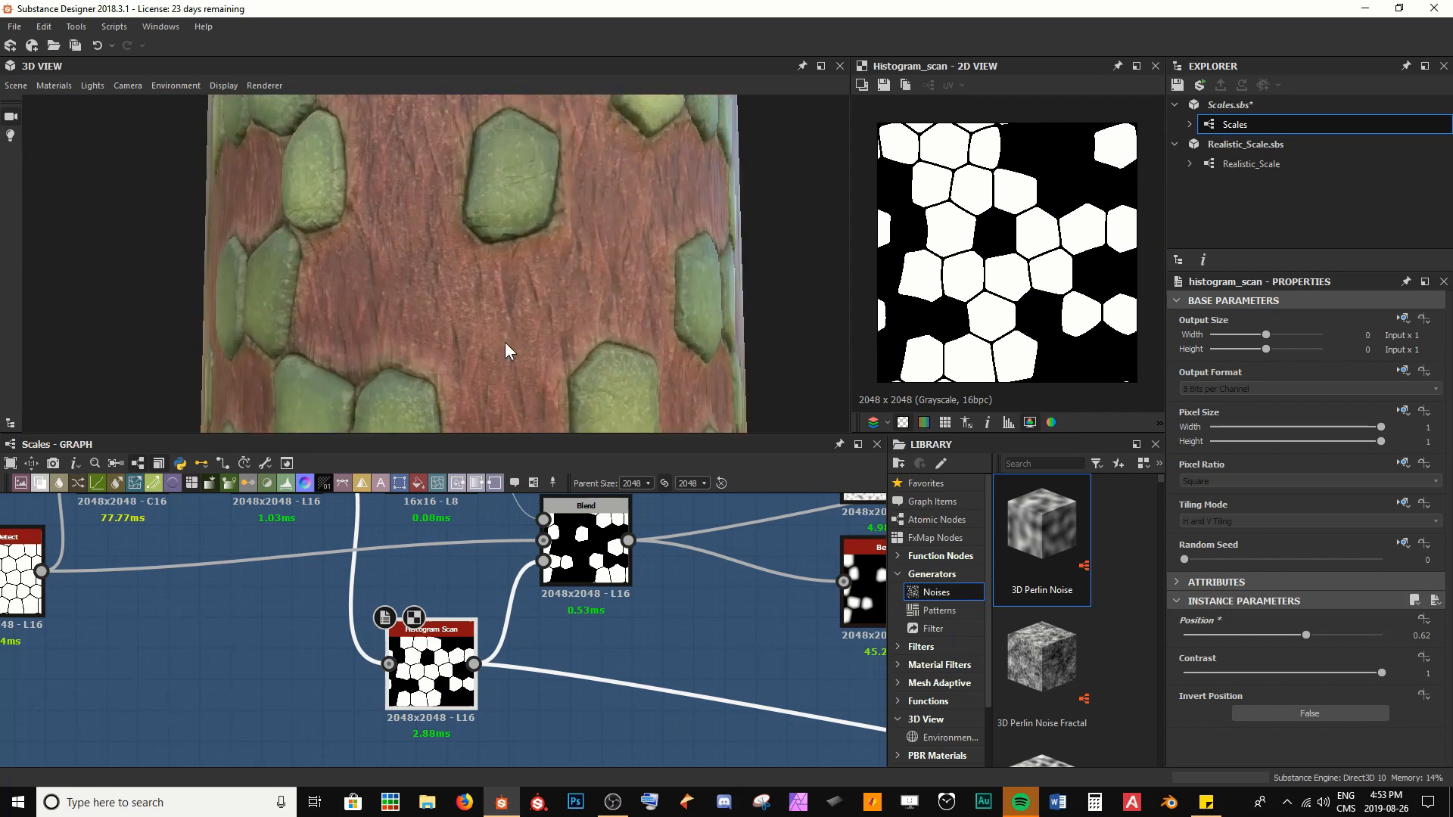
pyautogui.moveTo(333, 327); pyautogui.dragTo(455, 177)
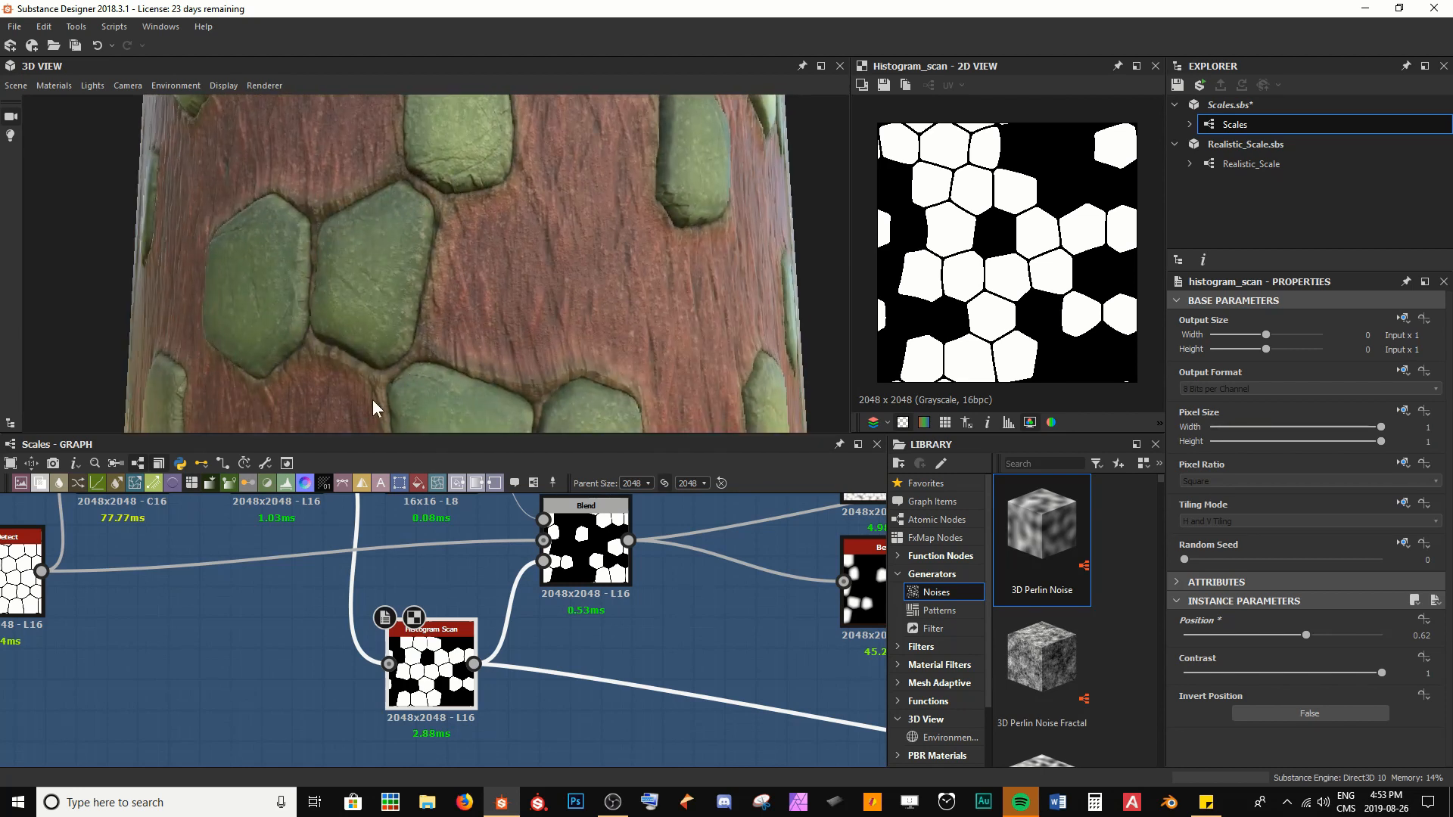
pyautogui.moveTo(691, 352); pyautogui.dragTo(657, 352)
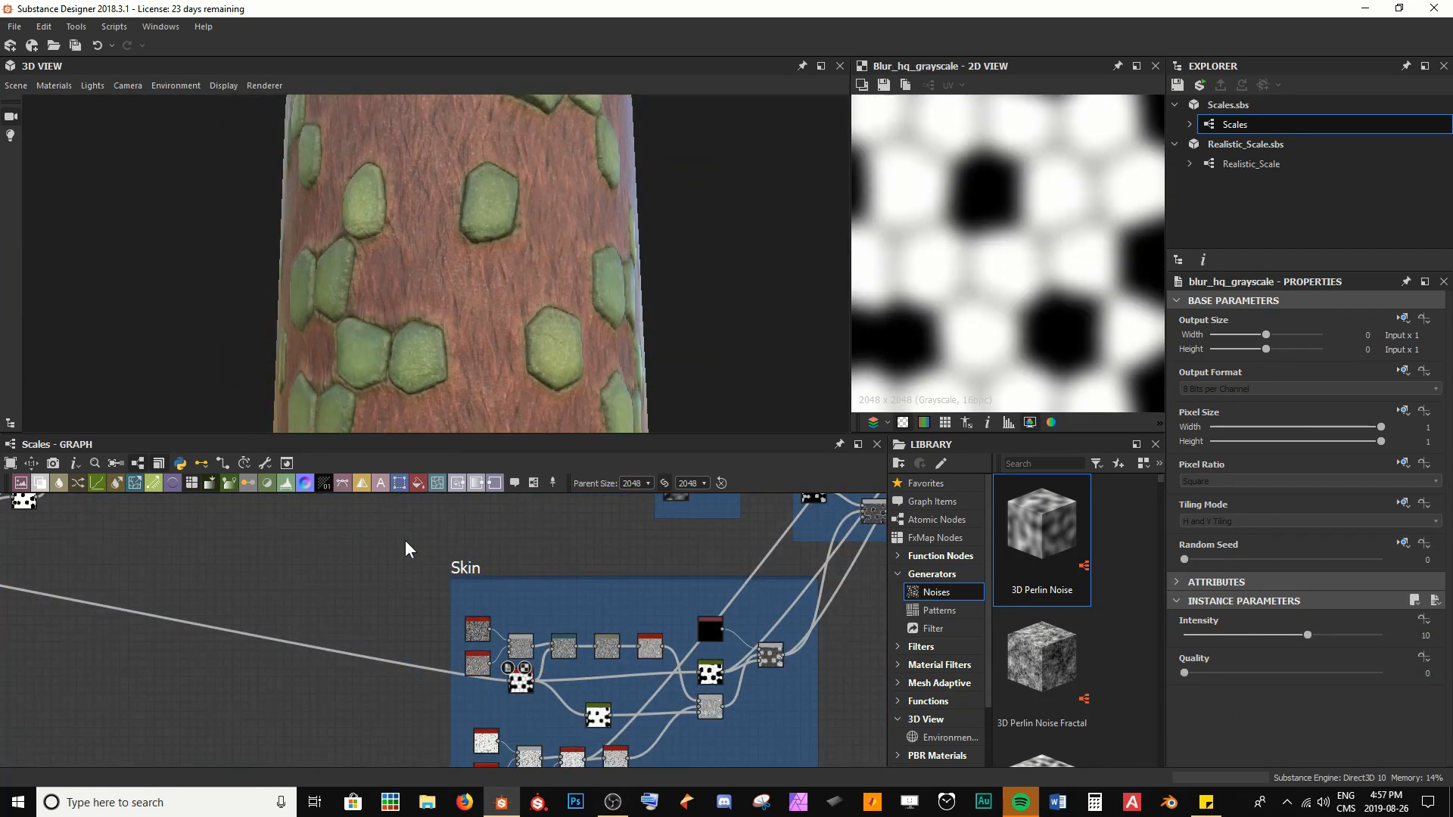
# Examine the Skin frame's Blur HQ Grayscale mask and the Directional Warp it feeds, checking how soft the mask edges are
pyautogui.scroll(5, 525, 675)
pyautogui.moveTo(584, 664); pyautogui.dragTo(509, 636, button='middle')
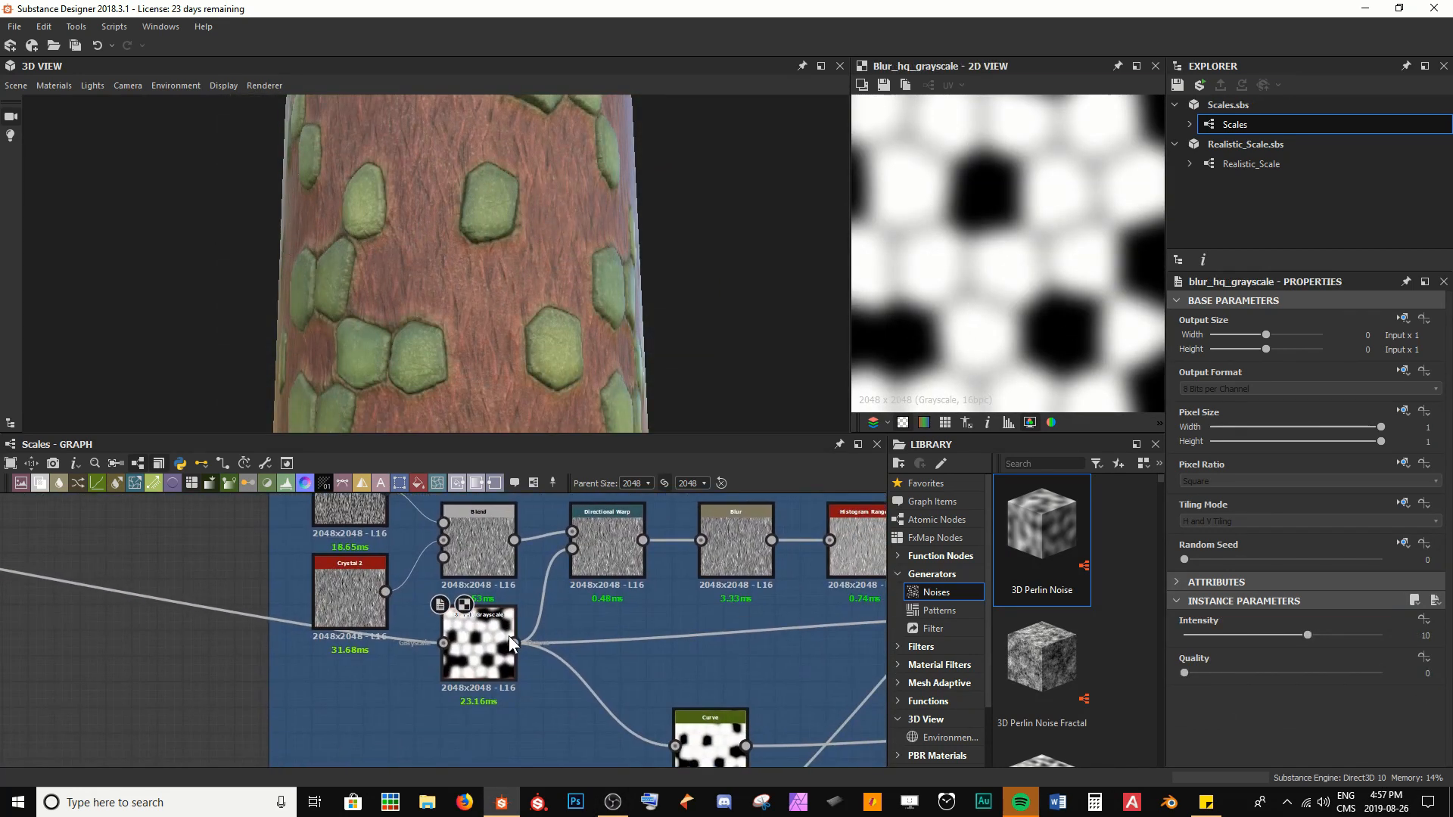
pyautogui.scroll(-4, 1026, 241)
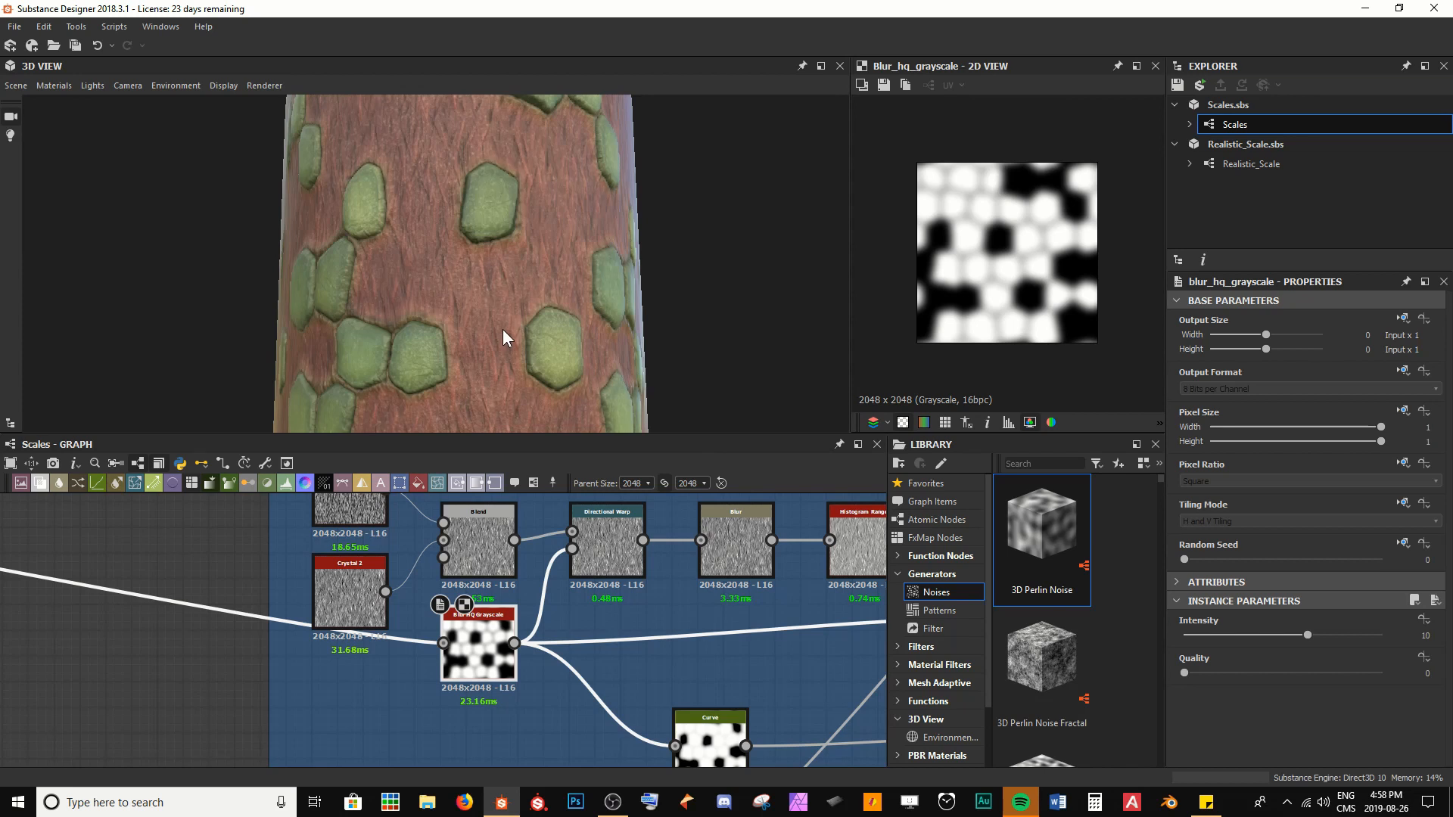
pyautogui.moveTo(502, 329); pyautogui.dragTo(510, 328)
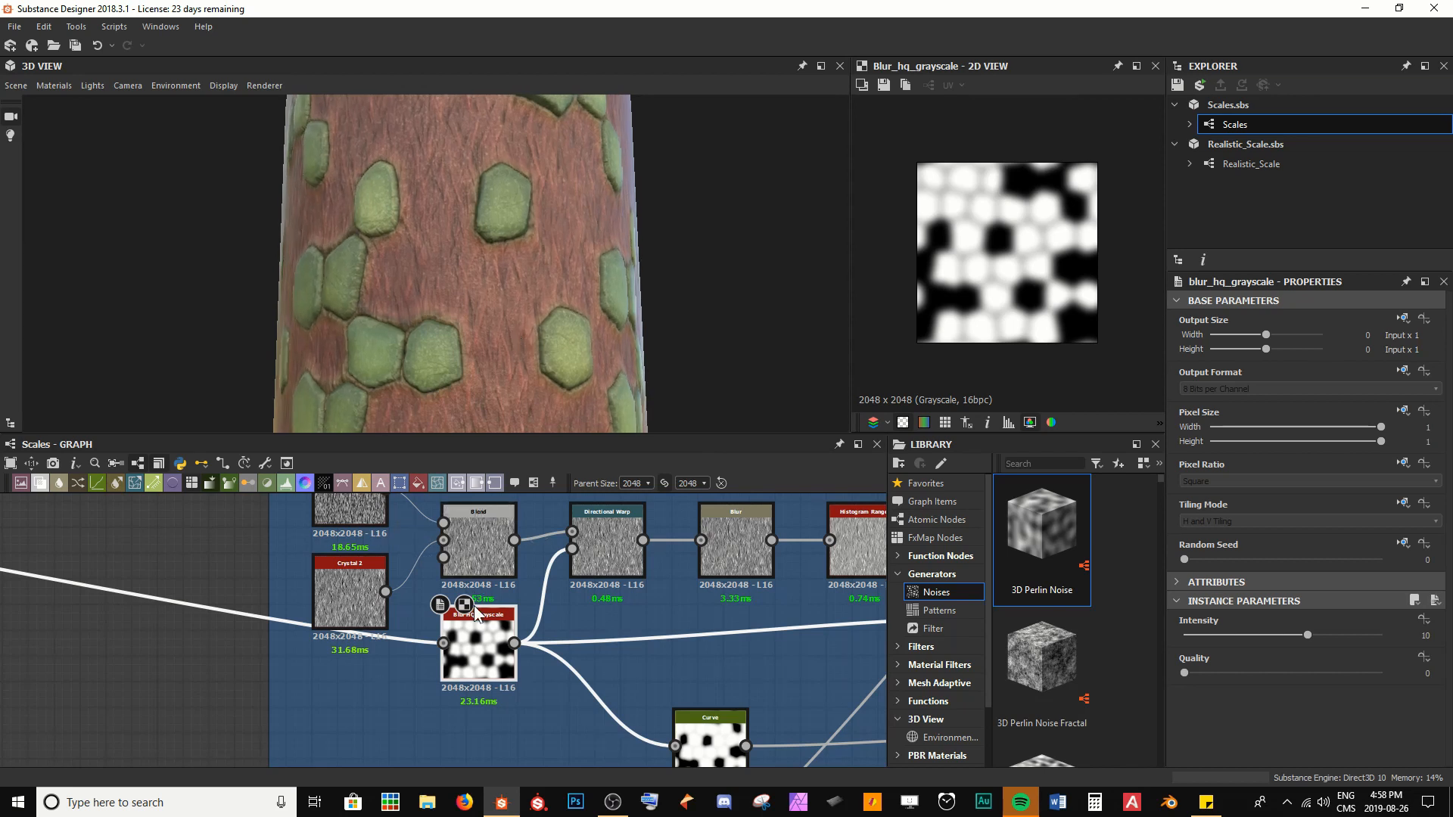
pyautogui.moveTo(476, 571); pyautogui.dragTo(462, 630, button='middle')
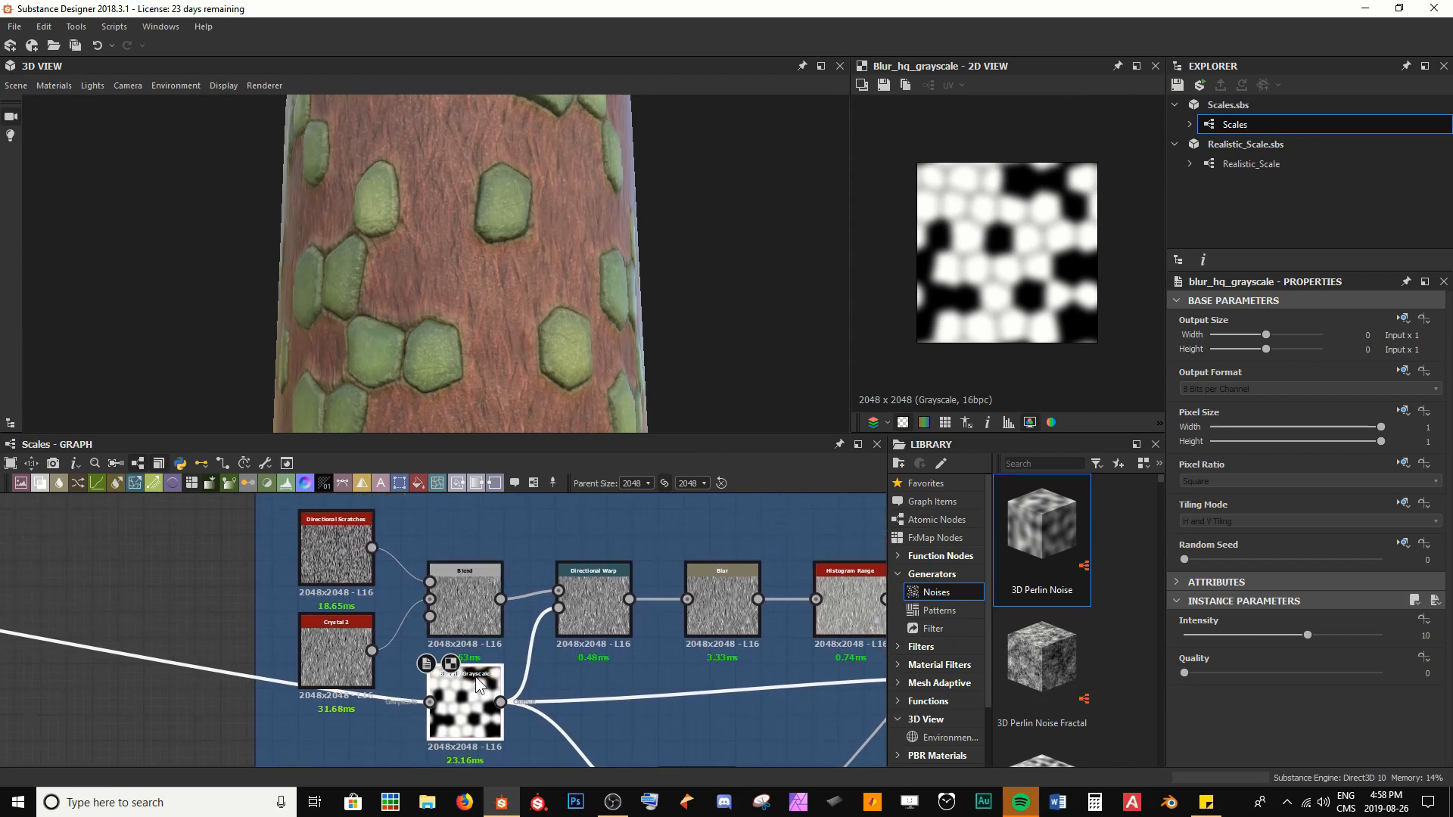
pyautogui.click(586, 601)
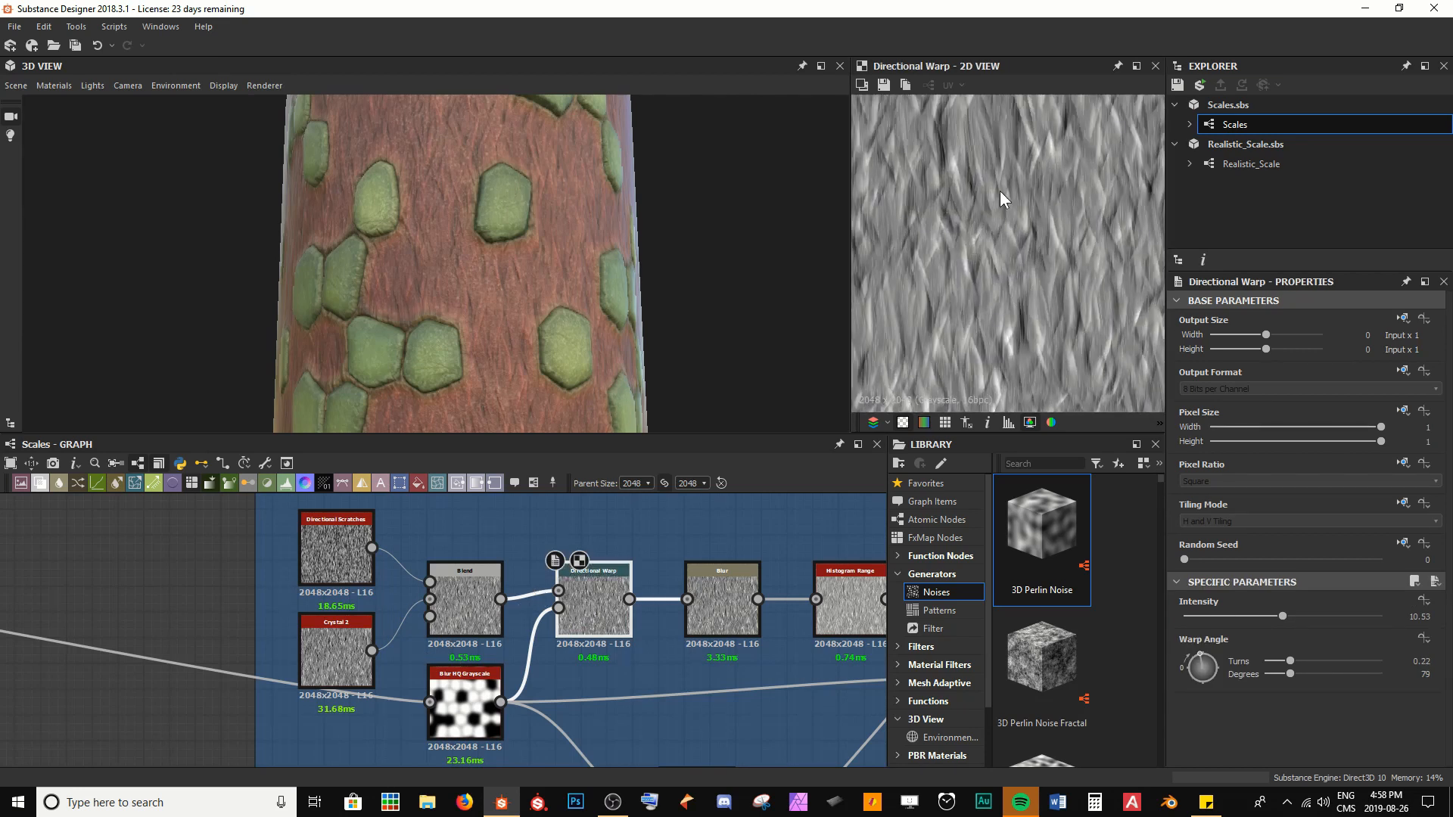
pyautogui.click(457, 701)
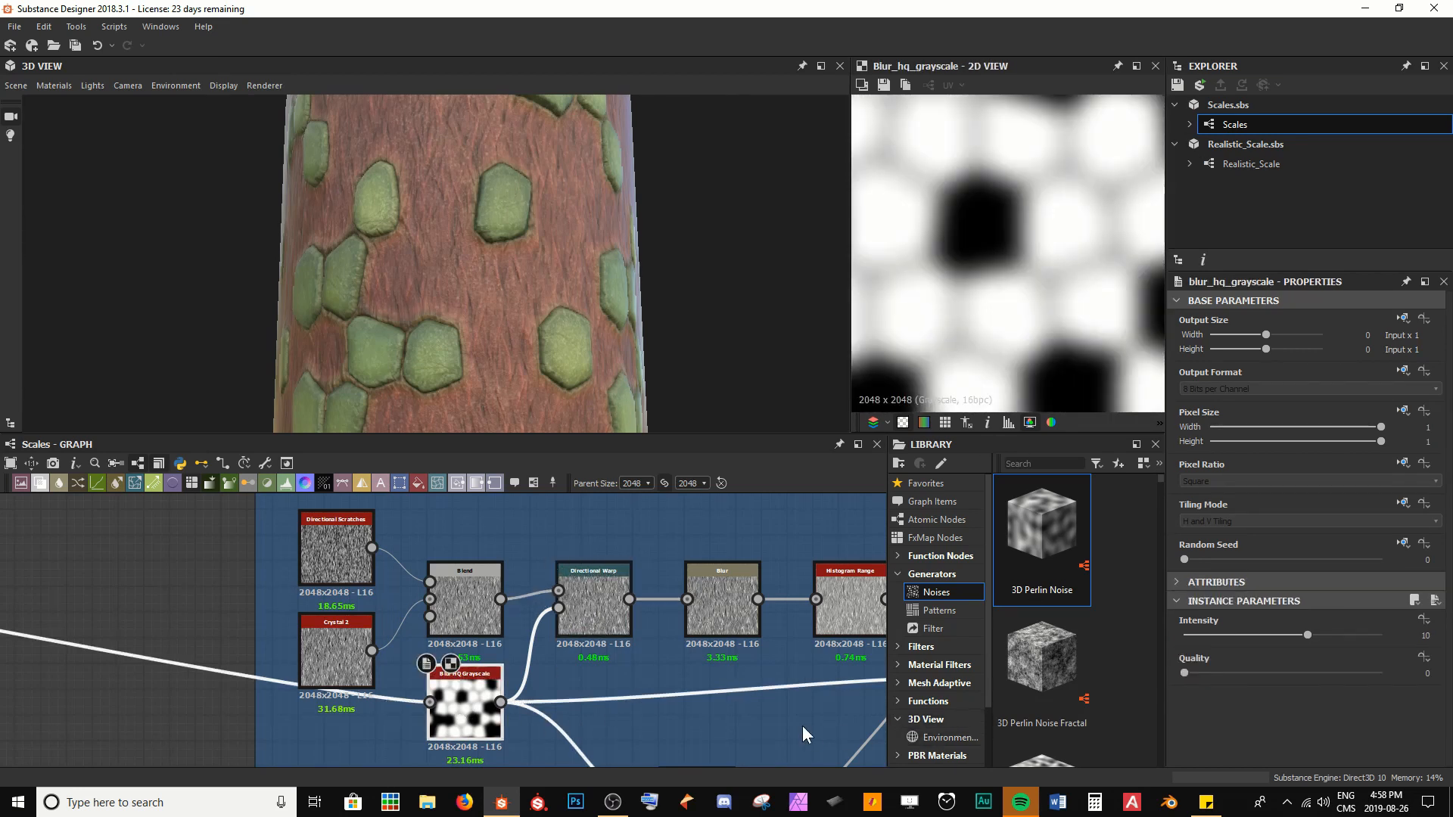
pyautogui.scroll(3, 1050, 295)
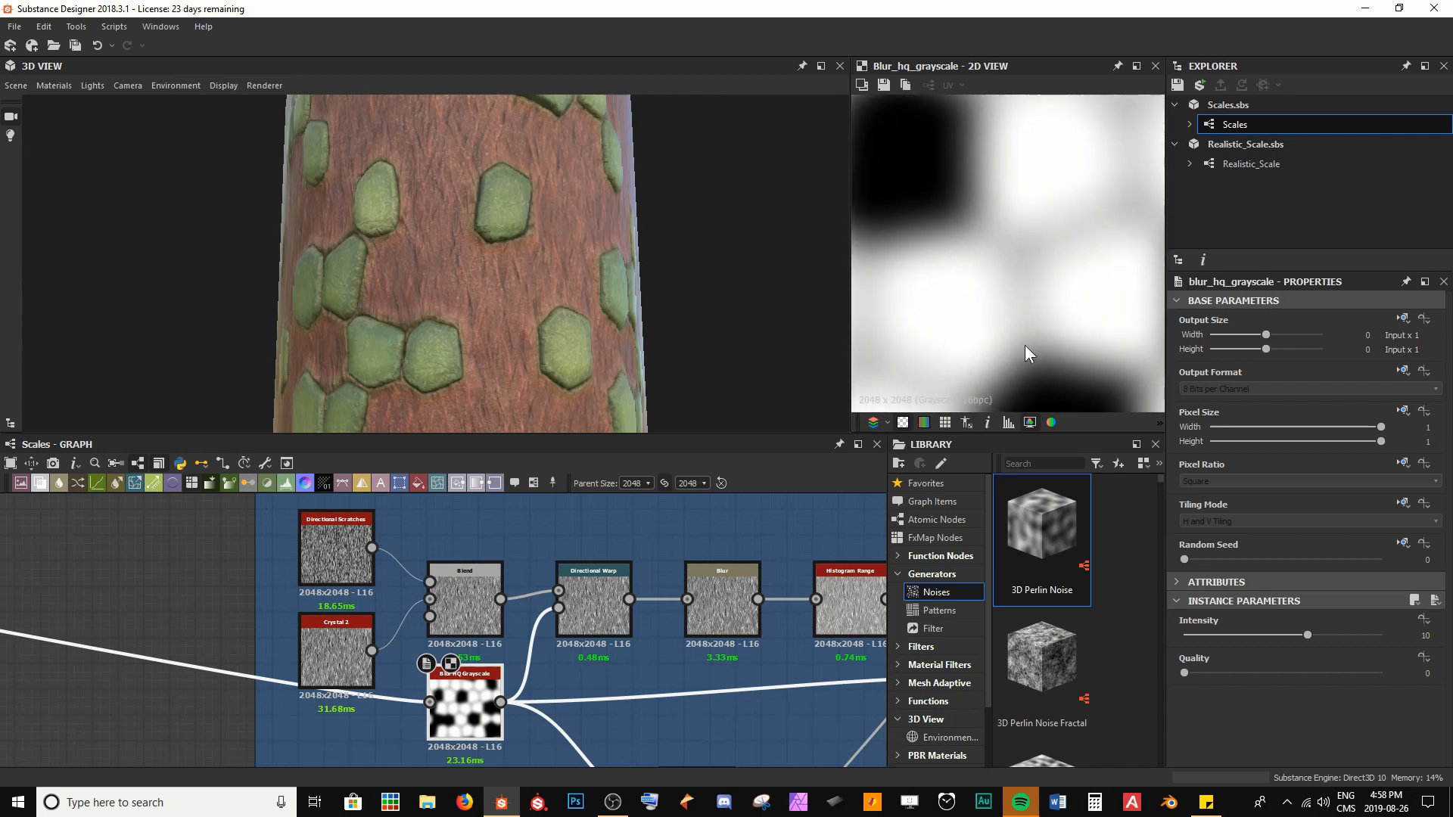
pyautogui.scroll(-3, 939, 349)
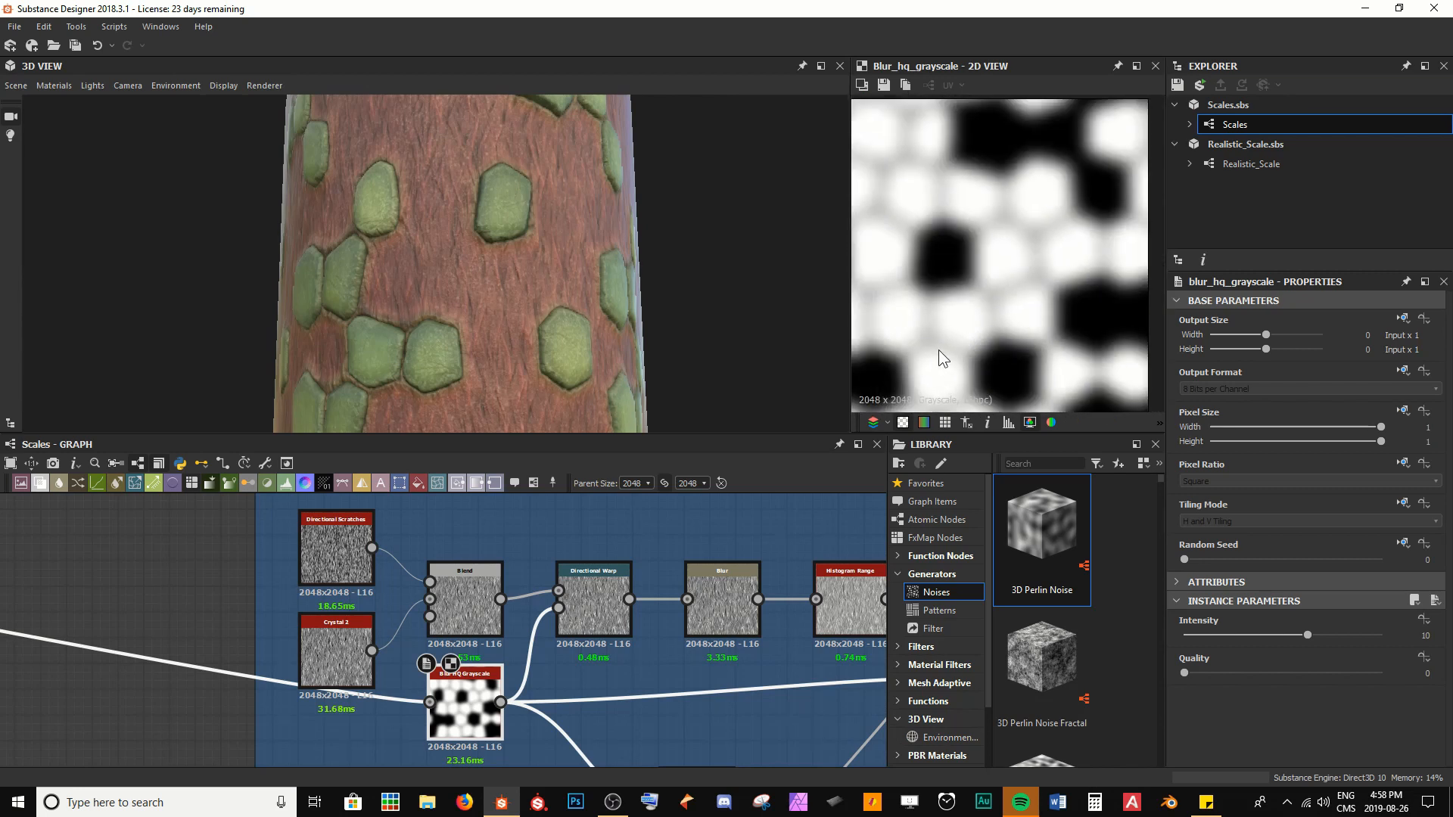
# Set the Intensity of the Skin frame's Blur HQ Grayscale to 2.5 and inspect the skin edges up close on the model
pyautogui.click(1275, 633)
pyautogui.press('BackSpace')
pyautogui.write('2.5')
pyautogui.press('Return')
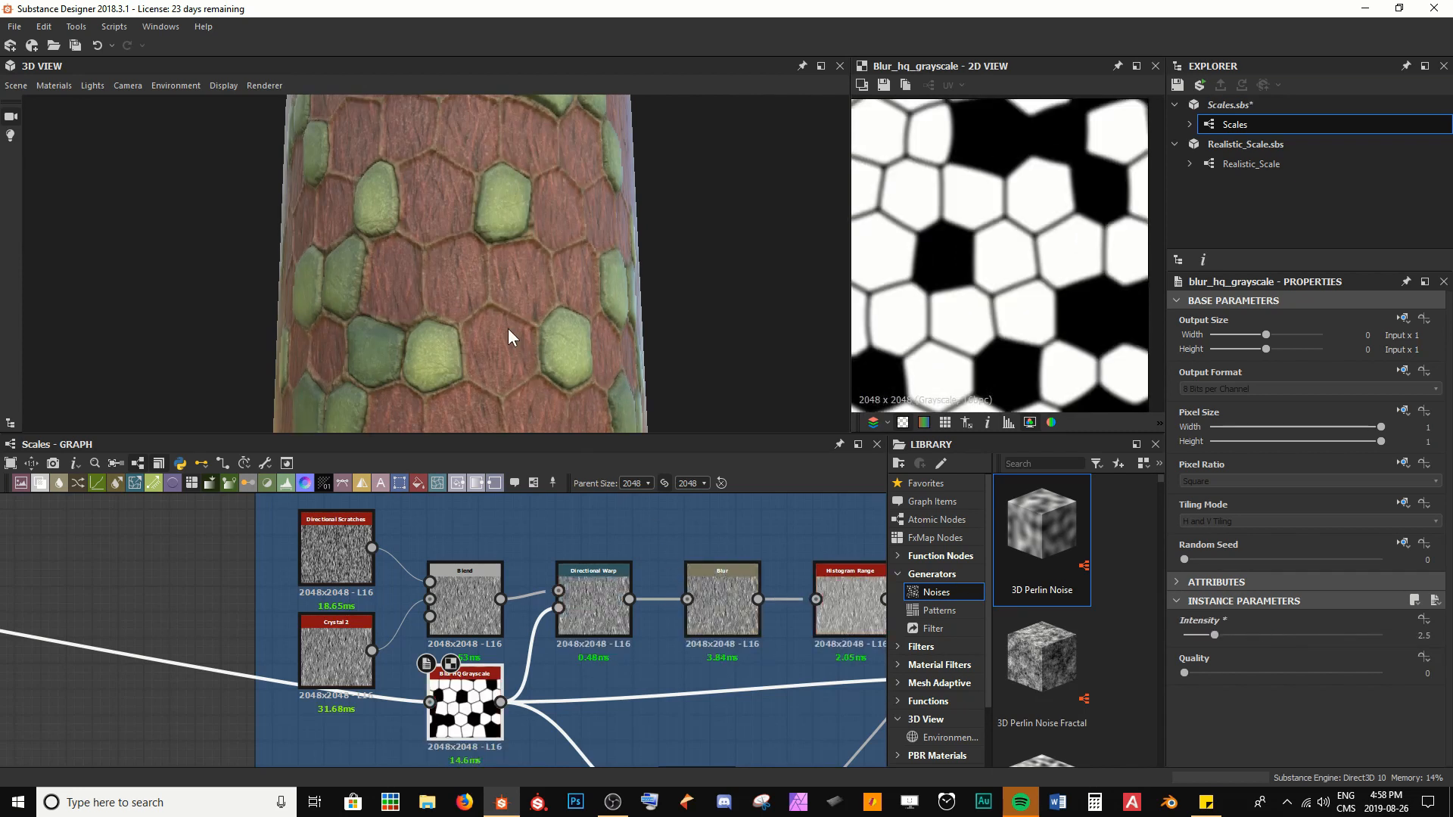
pyautogui.scroll(3, 506, 328)
pyautogui.moveTo(506, 328); pyautogui.dragTo(513, 275)
pyautogui.scroll(5, 450, 333)
pyautogui.scroll(-6, 537, 310)
pyautogui.moveTo(603, 358); pyautogui.dragTo(545, 427)
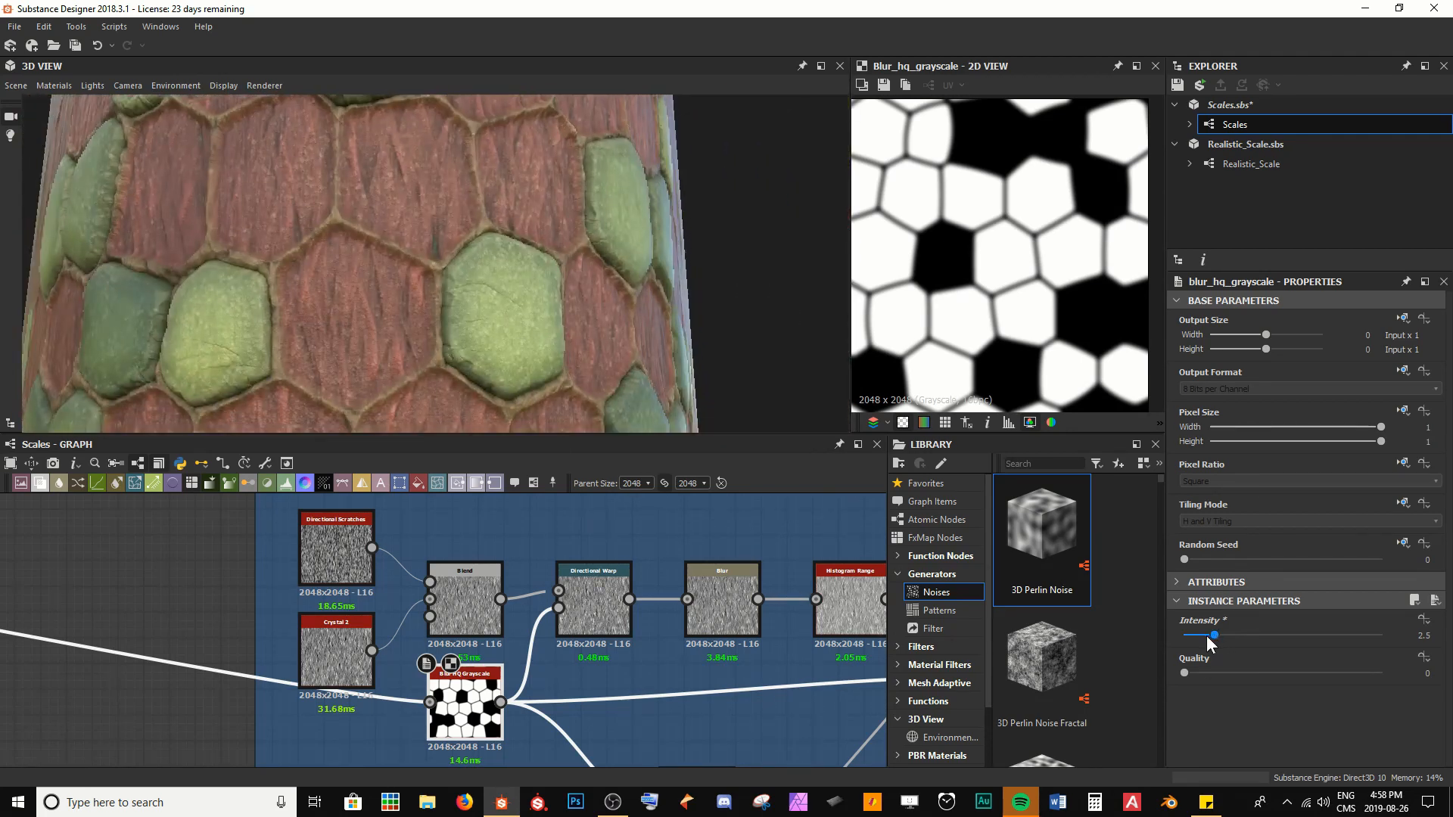
# Try Intensity values of 1.28 and 1.34 on the Blur HQ Grayscale, and undo both changes
pyautogui.moveTo(1209, 638); pyautogui.dragTo(1200, 637)
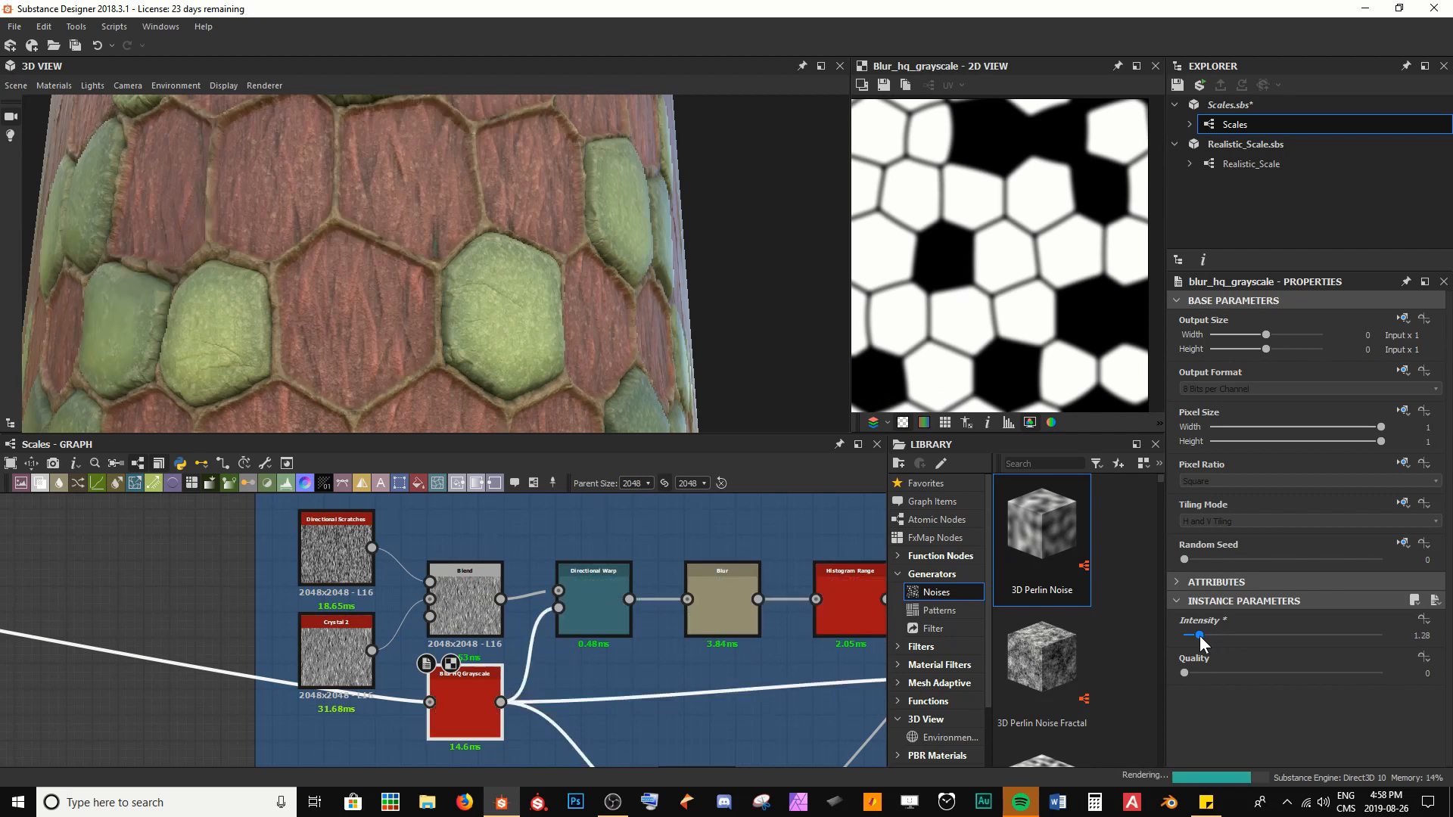
pyautogui.moveTo(1200, 634); pyautogui.dragTo(1201, 636)
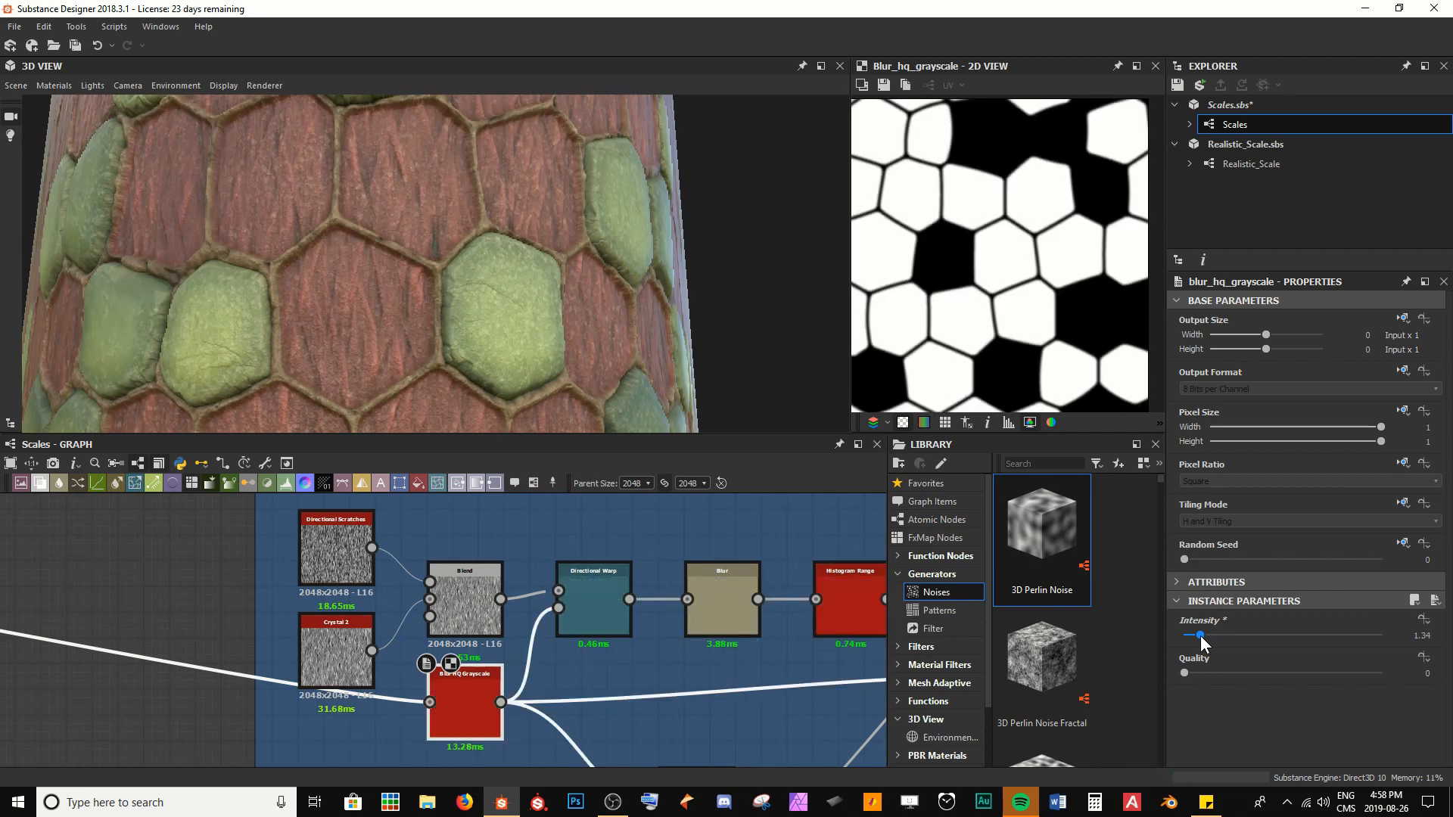
pyautogui.scroll(5, 454, 300)
pyautogui.hotkey('ctrl', 'z')
pyautogui.hotkey('ctrl', 'z')
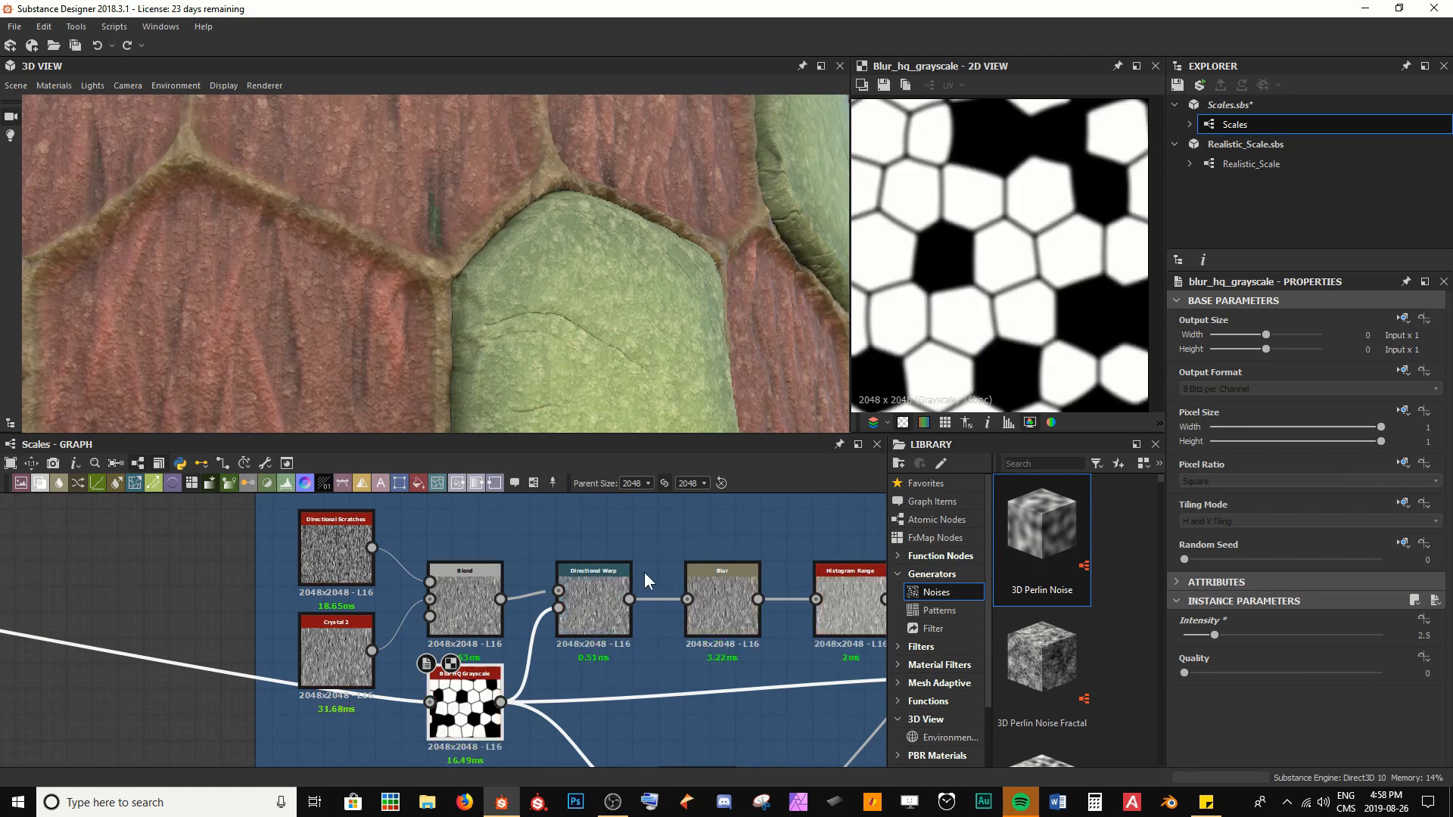
# Save the Scales package and set the Position of the Scales Geo frame's Histogram Scan to 0
pyautogui.hotkey('ctrl', 's')
pyautogui.scroll(-5, 651, 524)
pyautogui.moveTo(735, 637); pyautogui.dragTo(578, 634, button='middle')
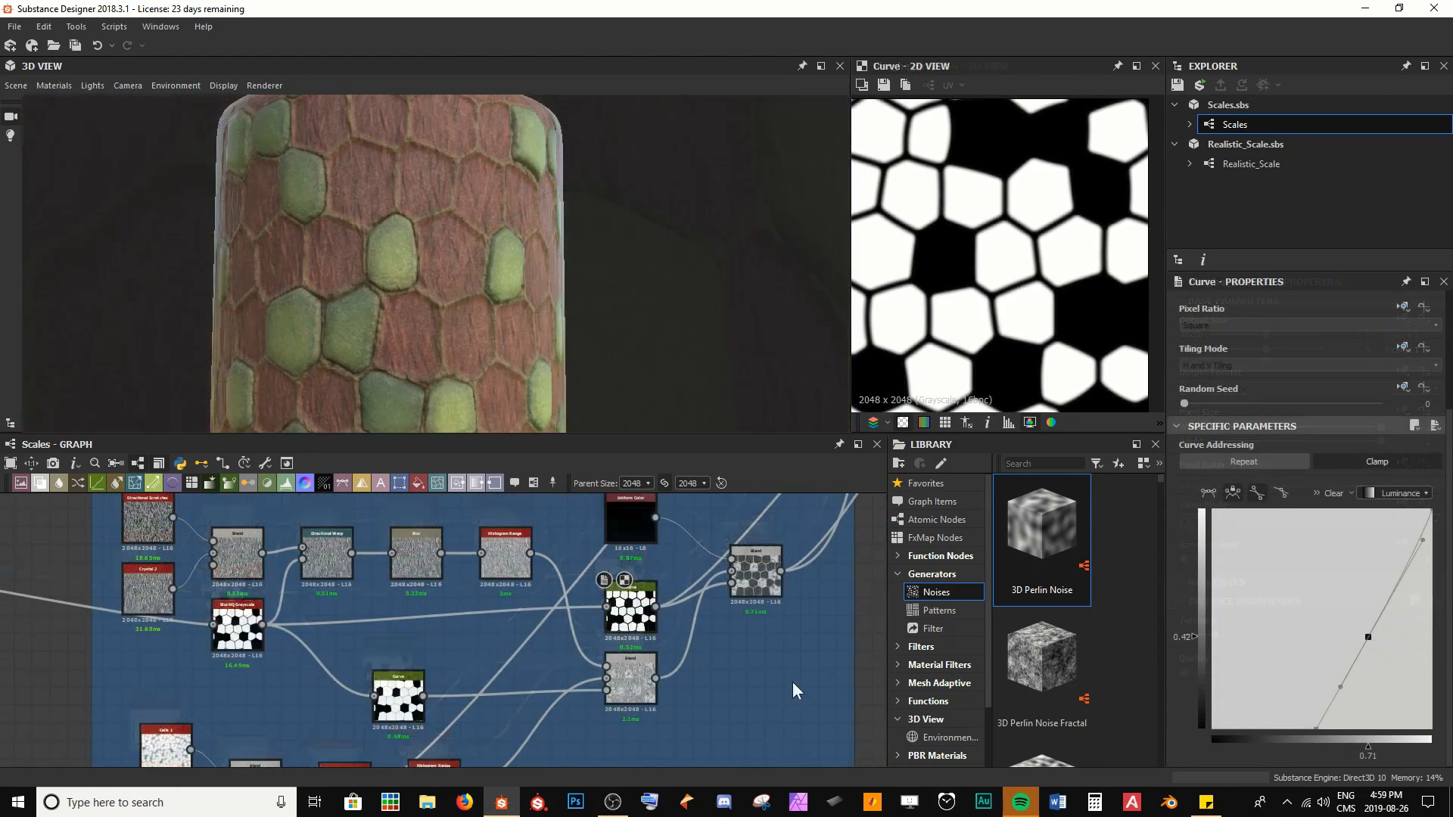
pyautogui.scroll(-3, 505, 646)
pyautogui.scroll(5, 505, 646)
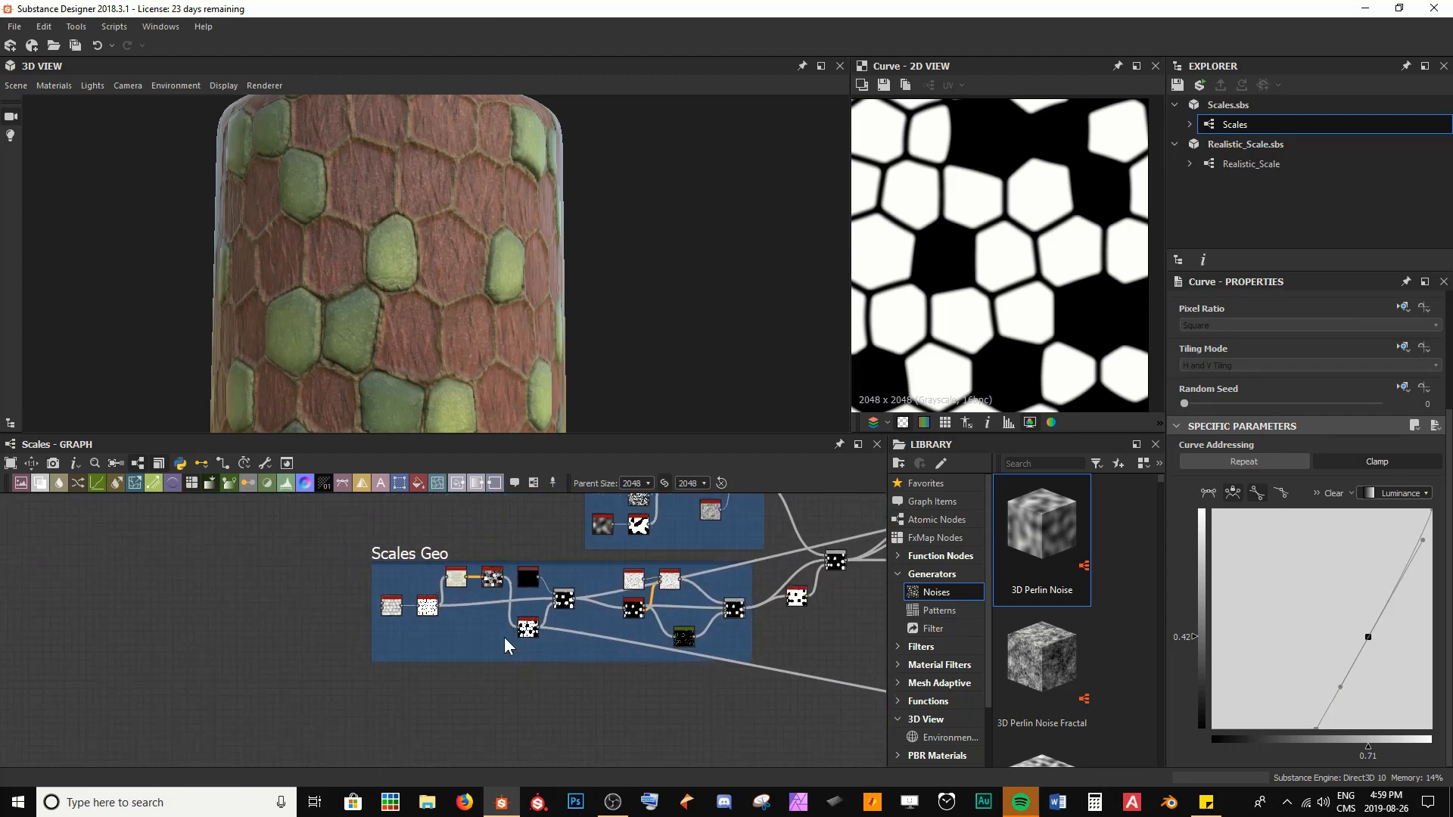
pyautogui.scroll(5, 505, 645)
pyautogui.doubleClick(527, 627)
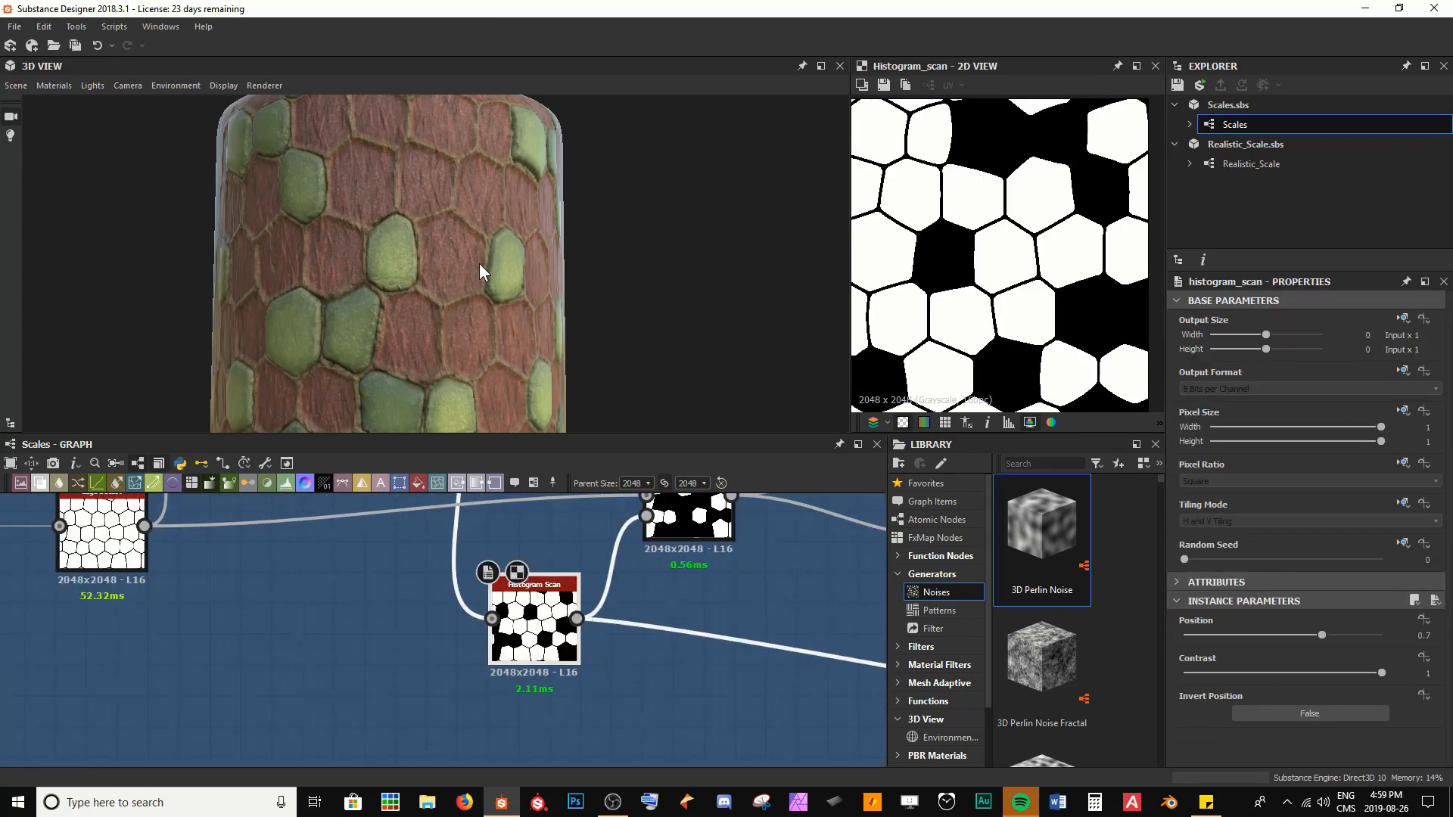
pyautogui.moveTo(479, 263); pyautogui.dragTo(404, 184)
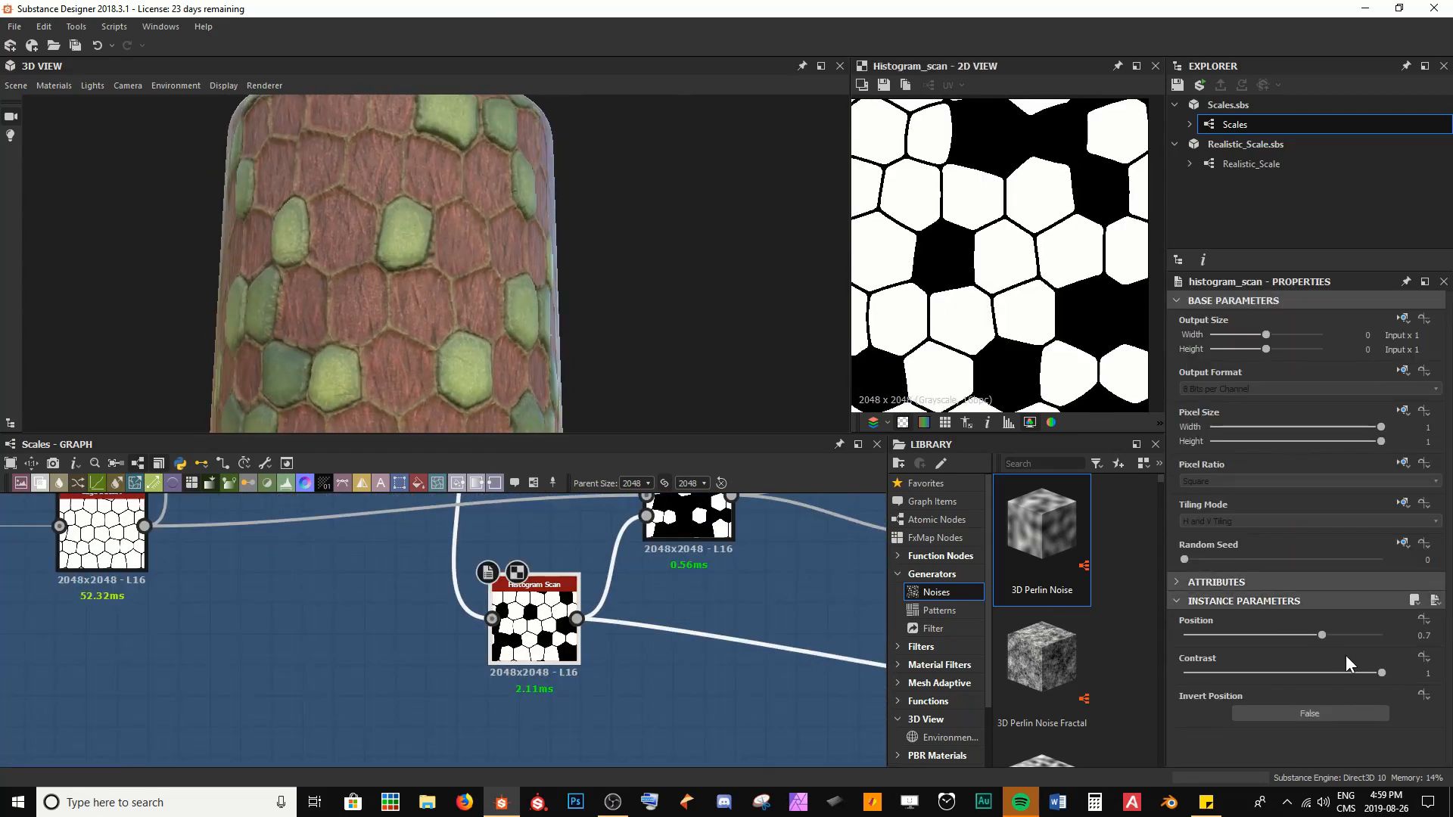
pyautogui.moveTo(1321, 635); pyautogui.dragTo(1183, 640)
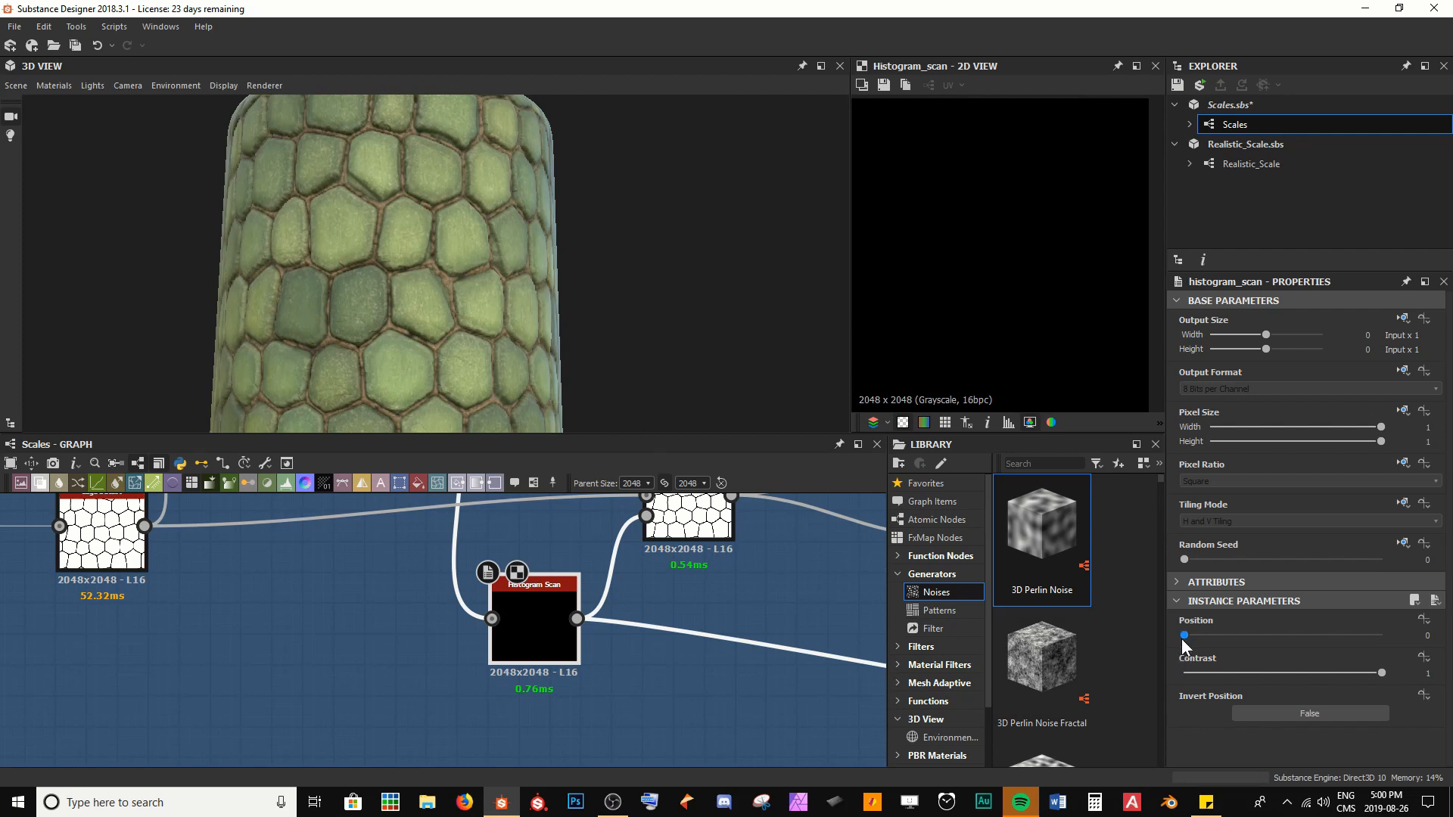
# Test Histogram Scan Positions of 0.38, 0.65 and 1, inspecting the exposed skin on the model, and return the Position to 0
pyautogui.moveTo(1183, 636); pyautogui.dragTo(1257, 642)
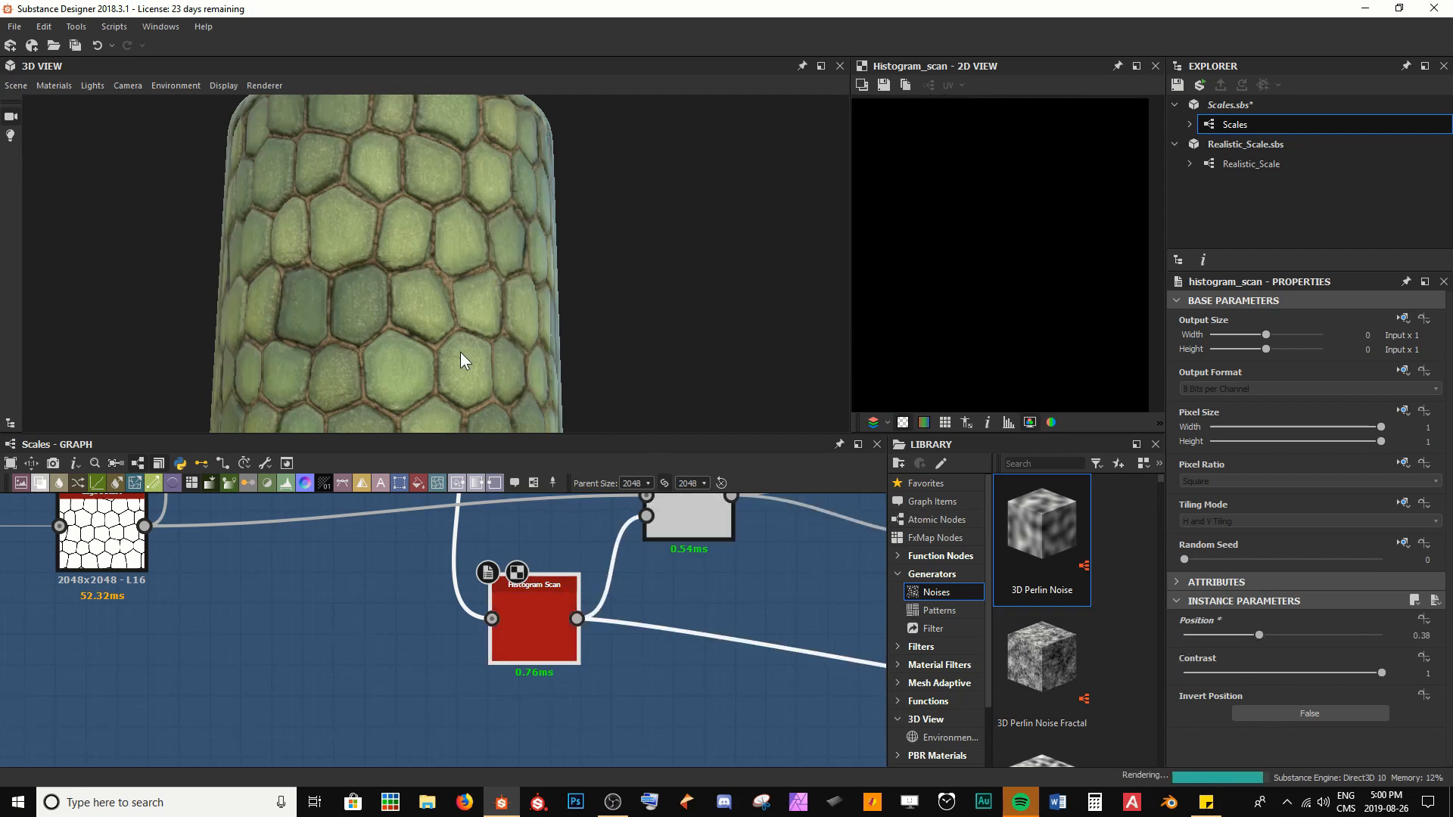
pyautogui.moveTo(1261, 638); pyautogui.dragTo(1313, 635)
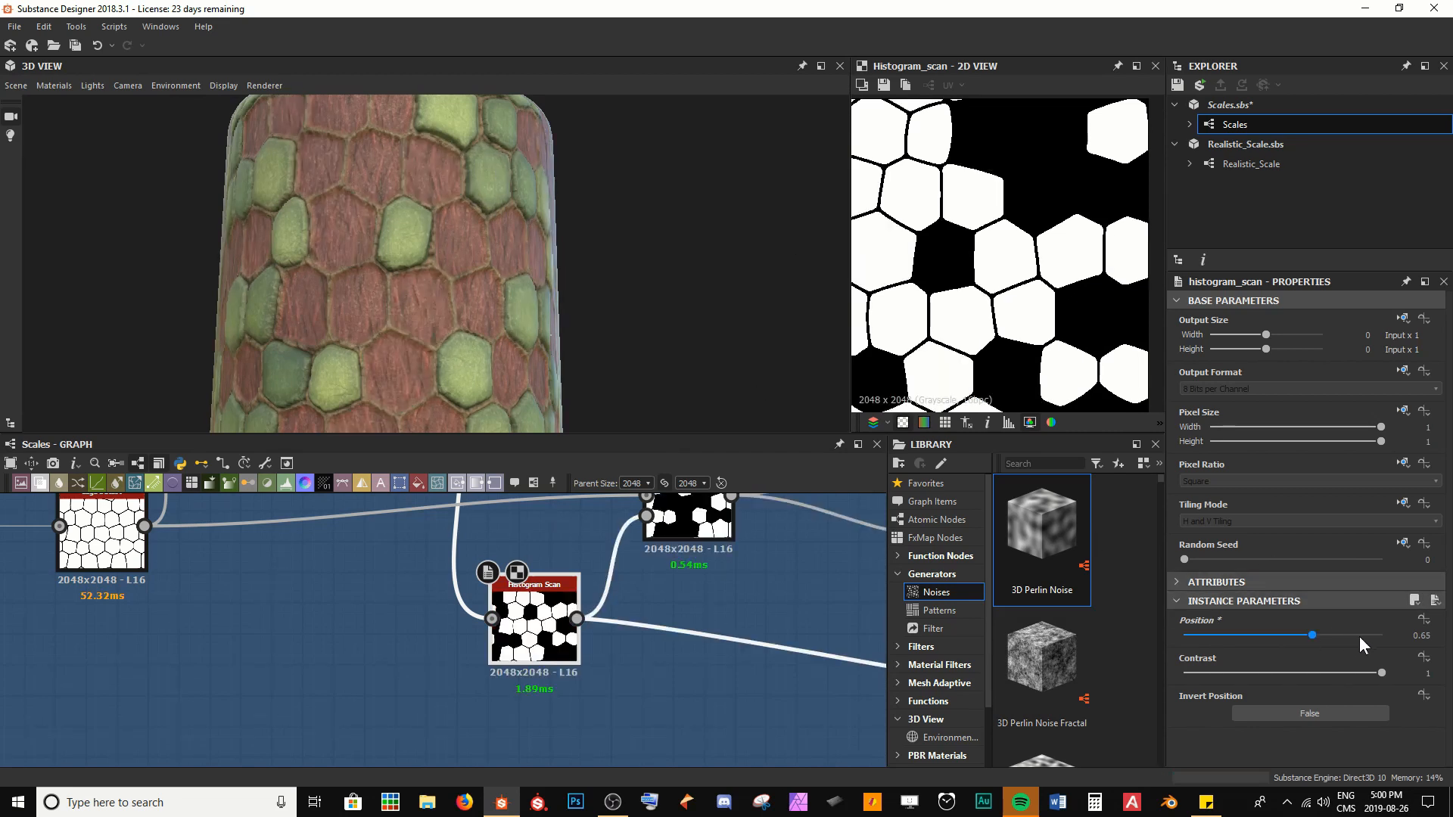
pyautogui.moveTo(1359, 636); pyautogui.dragTo(1383, 636)
pyautogui.scroll(-3, 393, 316)
pyautogui.moveTo(393, 316); pyautogui.dragTo(477, 333)
pyautogui.scroll(3, 476, 333)
pyautogui.moveTo(515, 341)
pyautogui.mouseDown()
pyautogui.moveTo(567, 334)
pyautogui.moveTo(447, 285)
pyautogui.moveTo(520, 333)
pyautogui.mouseUp()
pyautogui.scroll(-5, 519, 329)
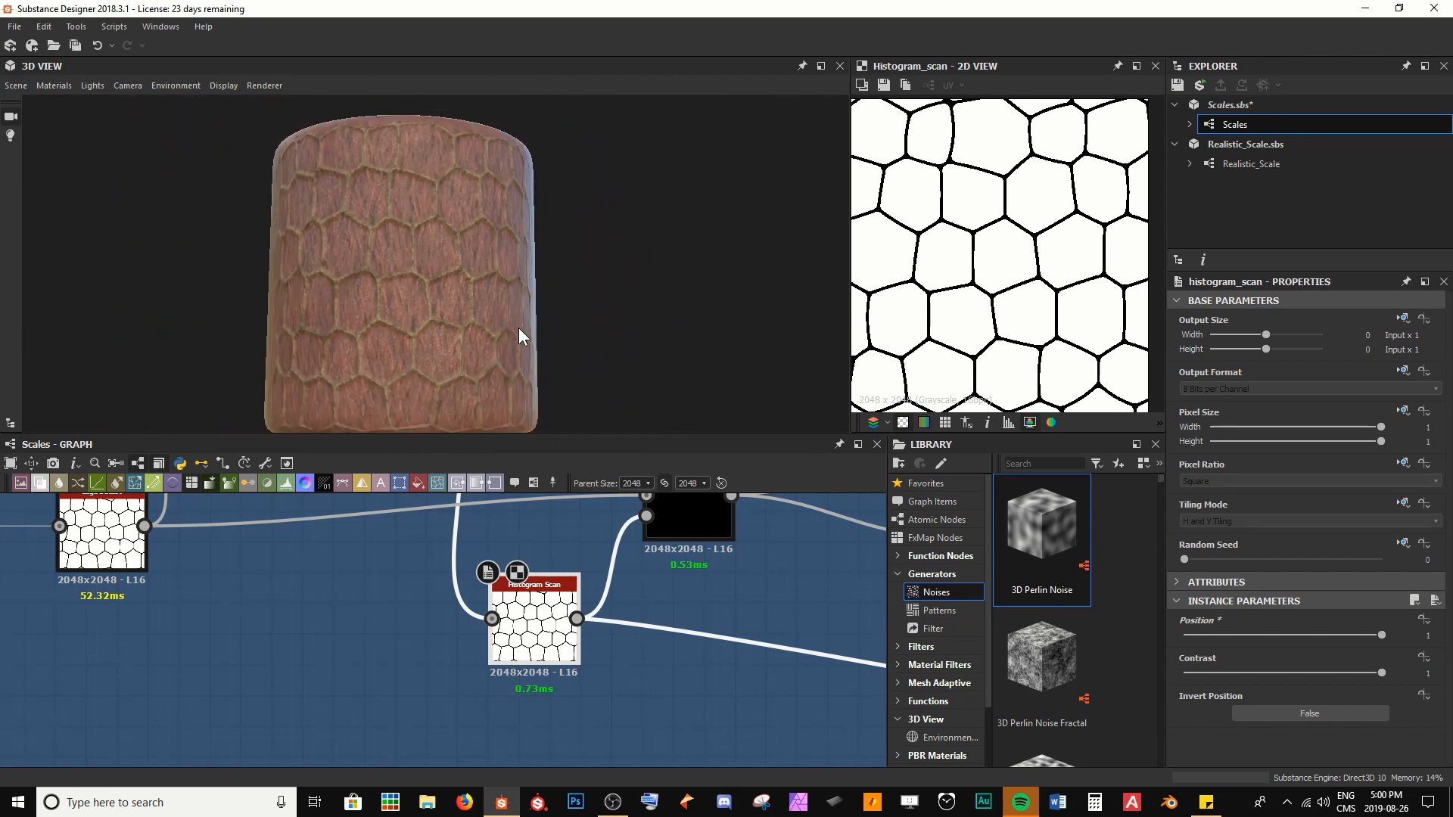
pyautogui.moveTo(1260, 638); pyautogui.dragTo(1185, 638)
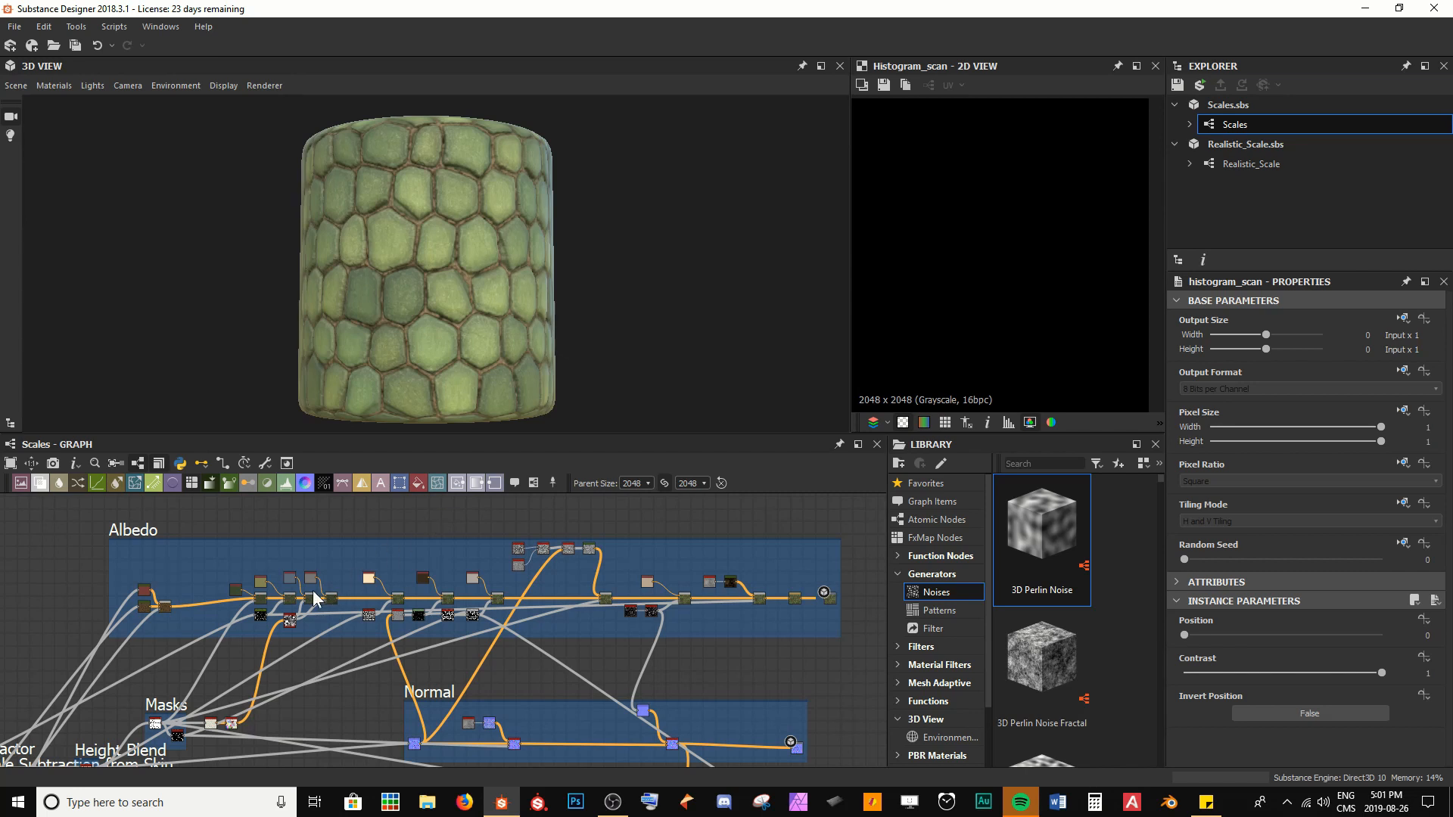
# Try a hue of 0.25 on the dark green Uniform Color that sets the base scale color in the Albedo frame
pyautogui.scroll(5, 265, 591)
pyautogui.moveTo(161, 590); pyautogui.dragTo(470, 603, button='middle')
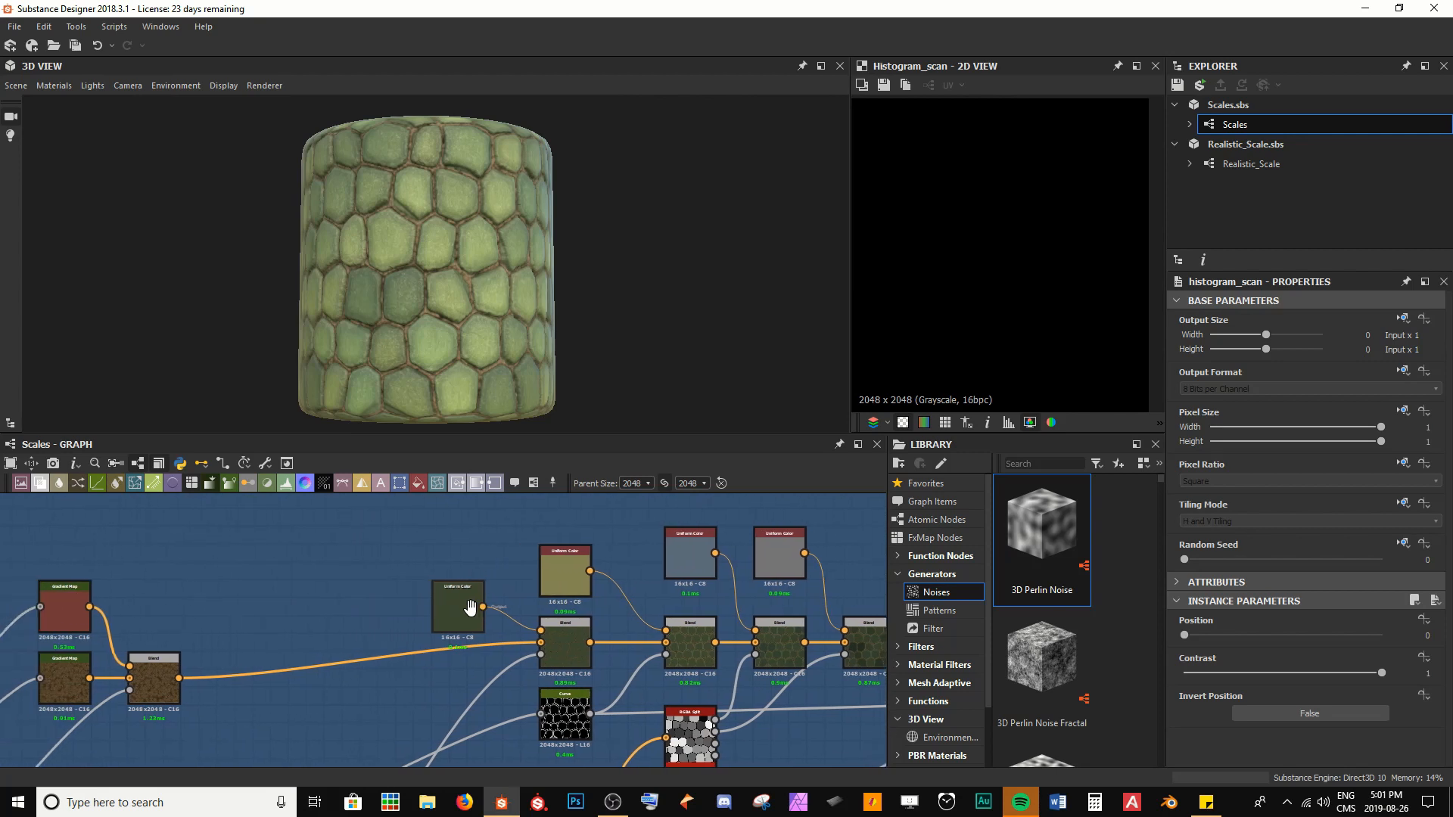
pyautogui.scroll(1, 429, 575)
pyautogui.scroll(1, 429, 575)
pyautogui.doubleClick(478, 634)
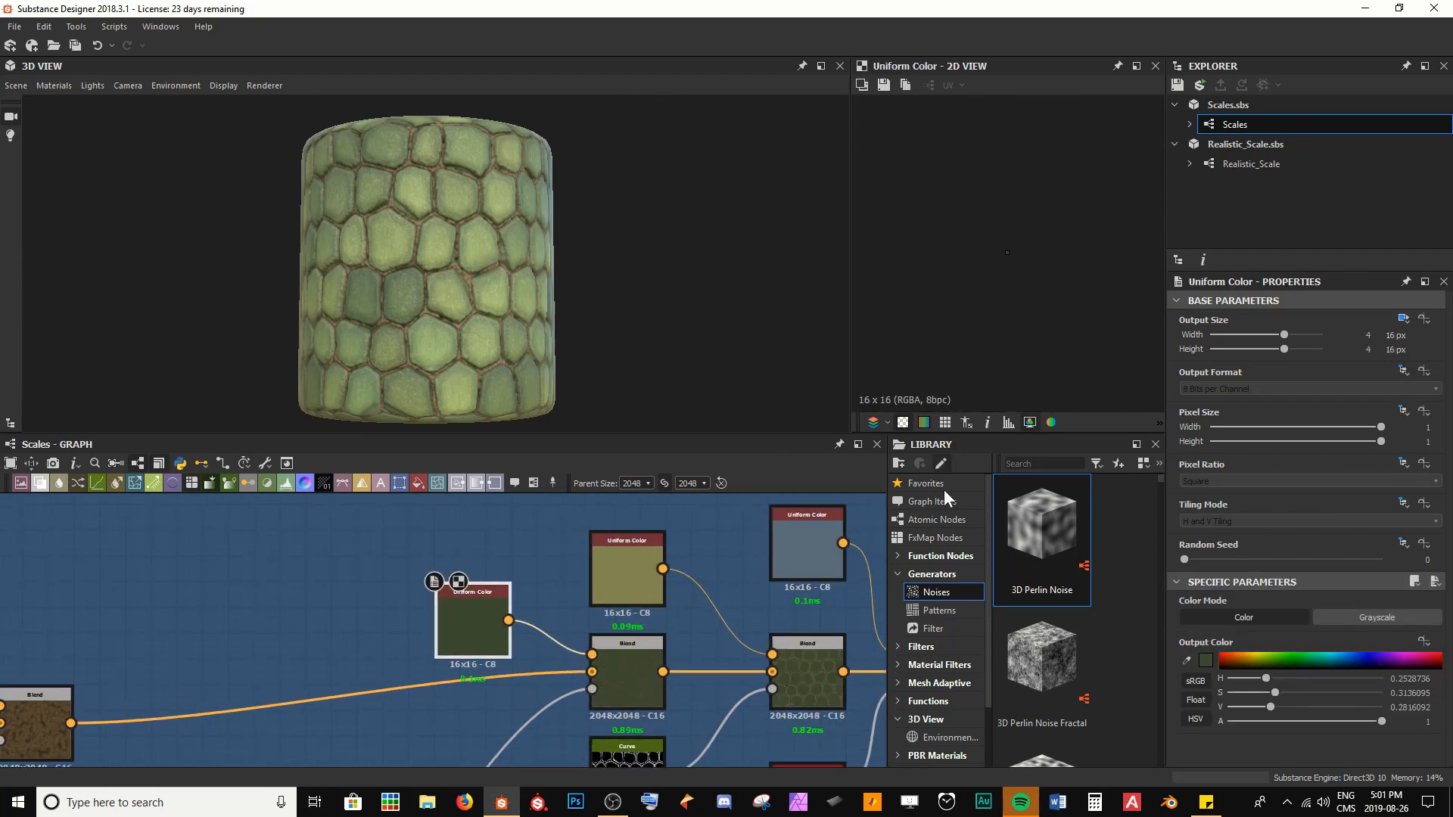
pyautogui.scroll(2, 504, 292)
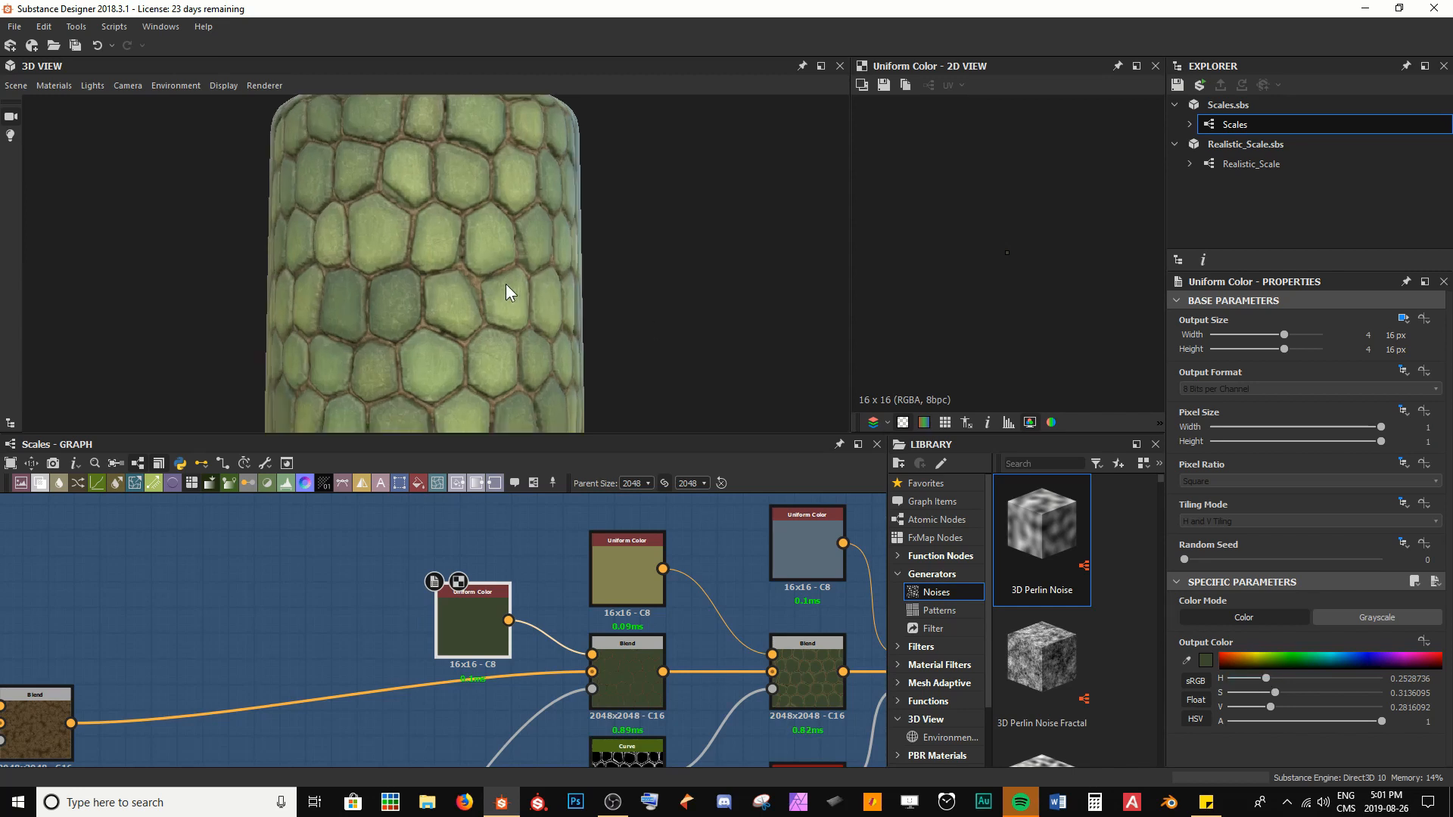
pyautogui.moveTo(1267, 675)
pyautogui.mouseDown()
pyautogui.moveTo(1352, 669)
pyautogui.moveTo(1267, 671)
pyautogui.mouseUp()
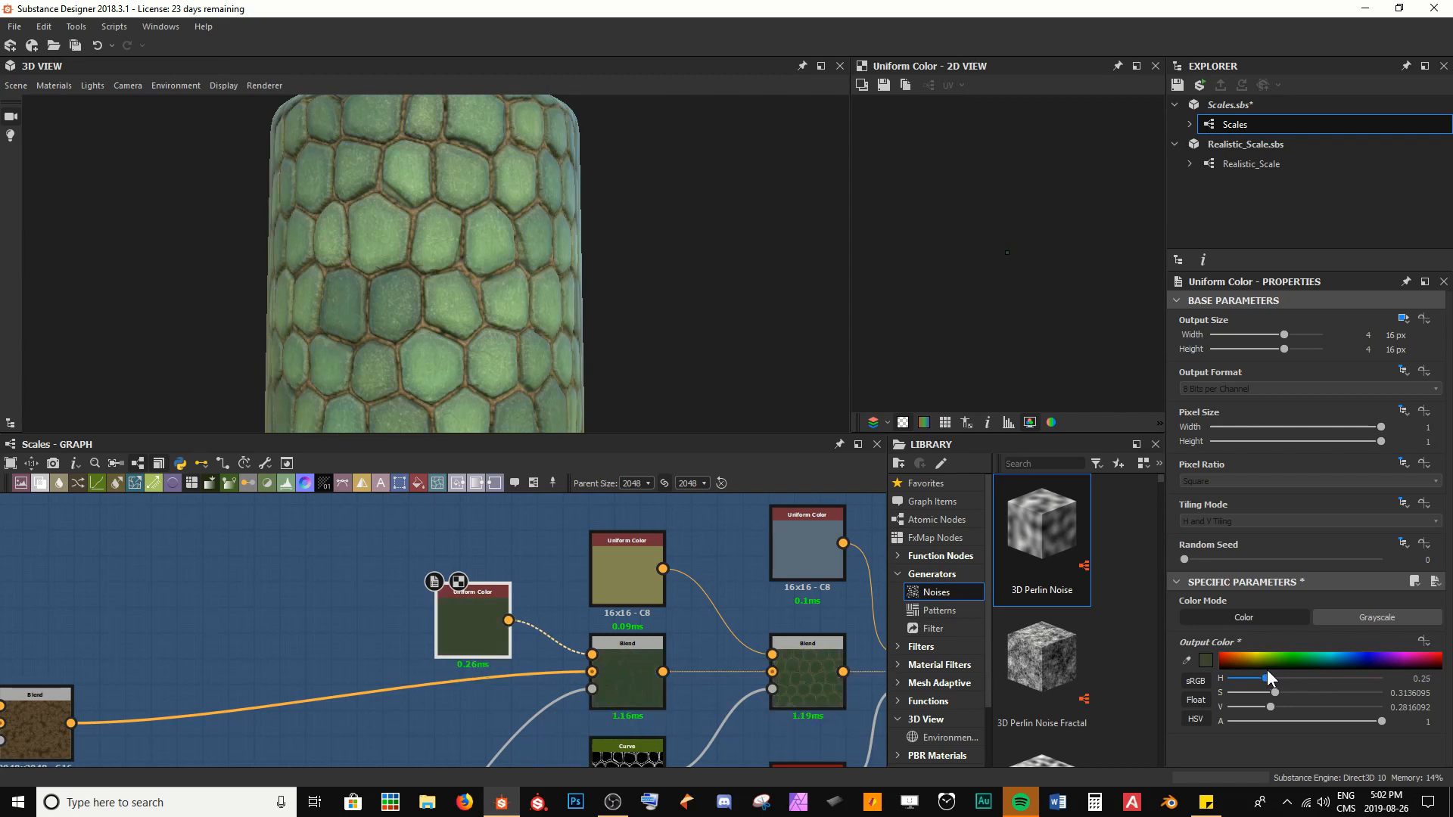
# Examine the outputs of the successive scale-color Blend nodes in the Albedo frame and compare them with the scales on the model
pyautogui.scroll(-5, 559, 652)
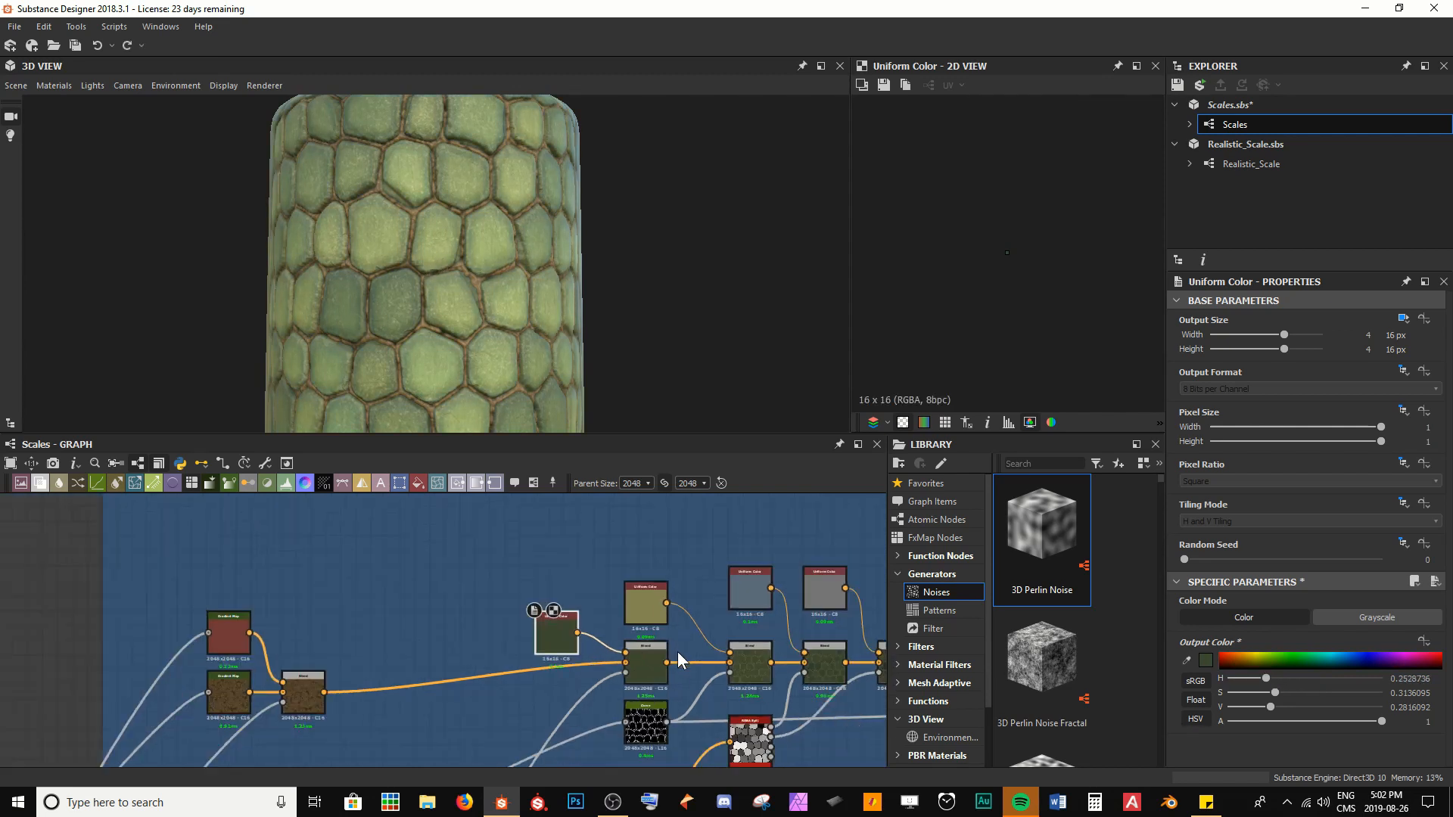
pyautogui.scroll(3, 553, 596)
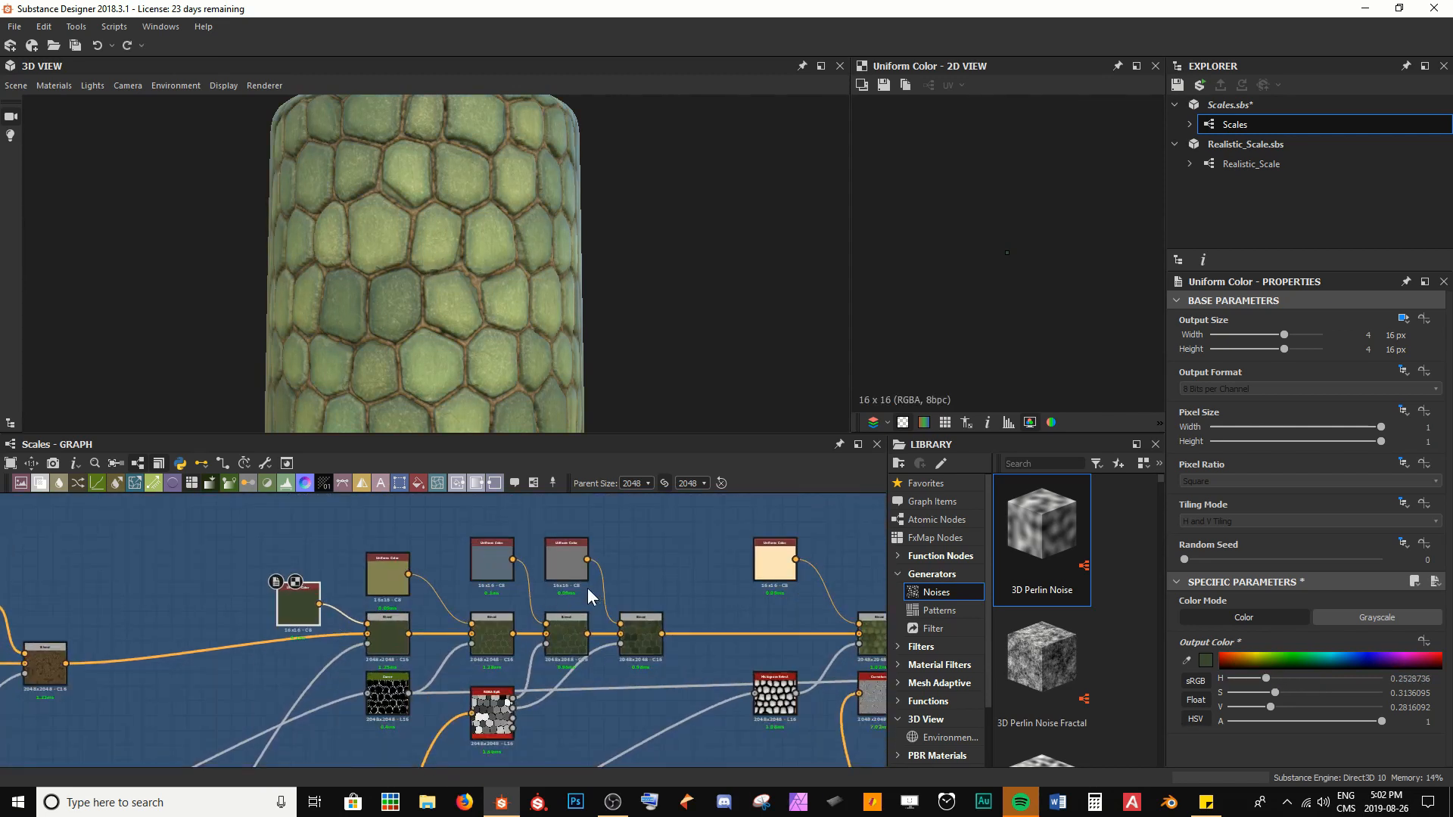
pyautogui.click(435, 644)
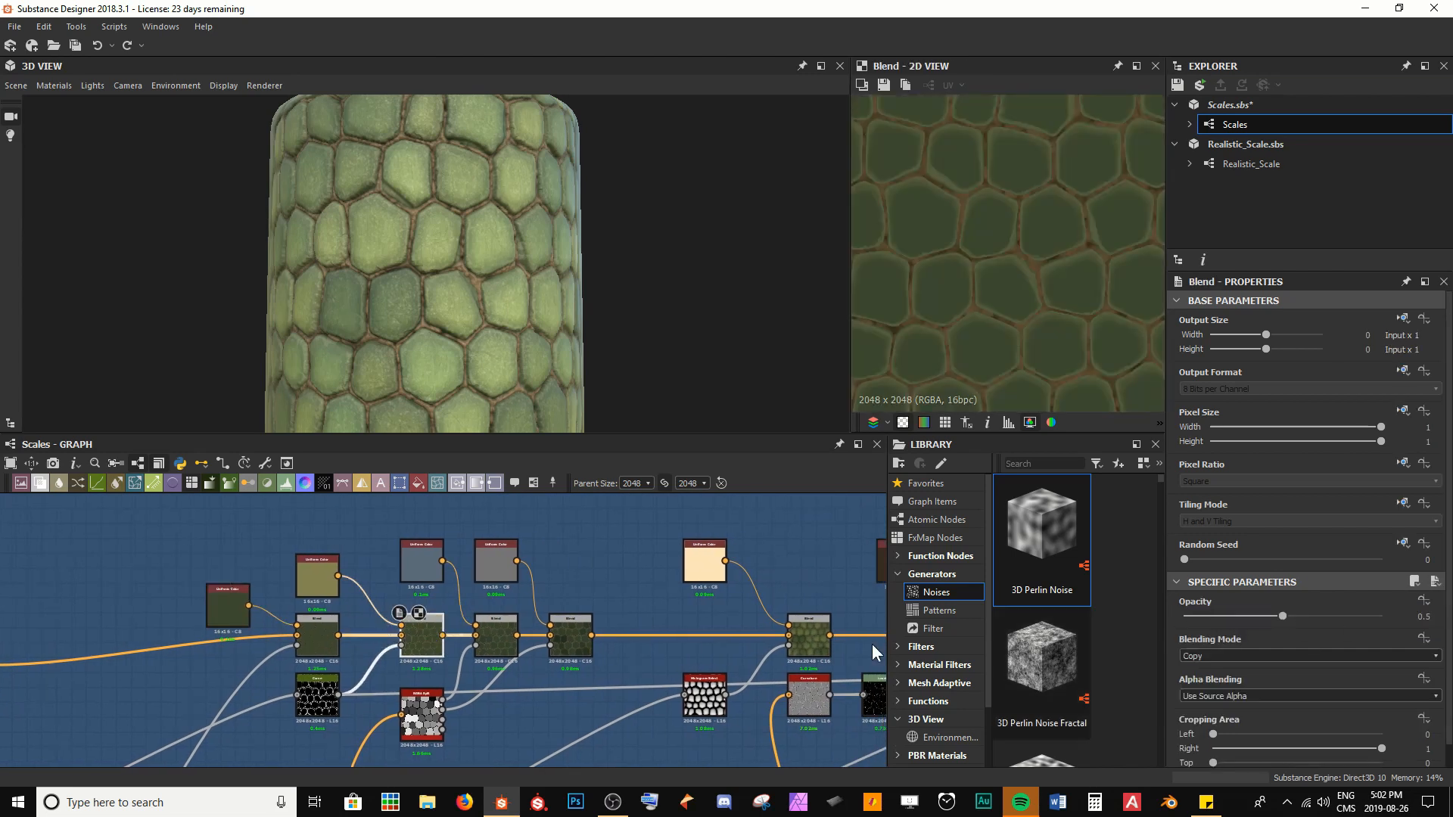
pyautogui.click(495, 639)
pyautogui.click(570, 640)
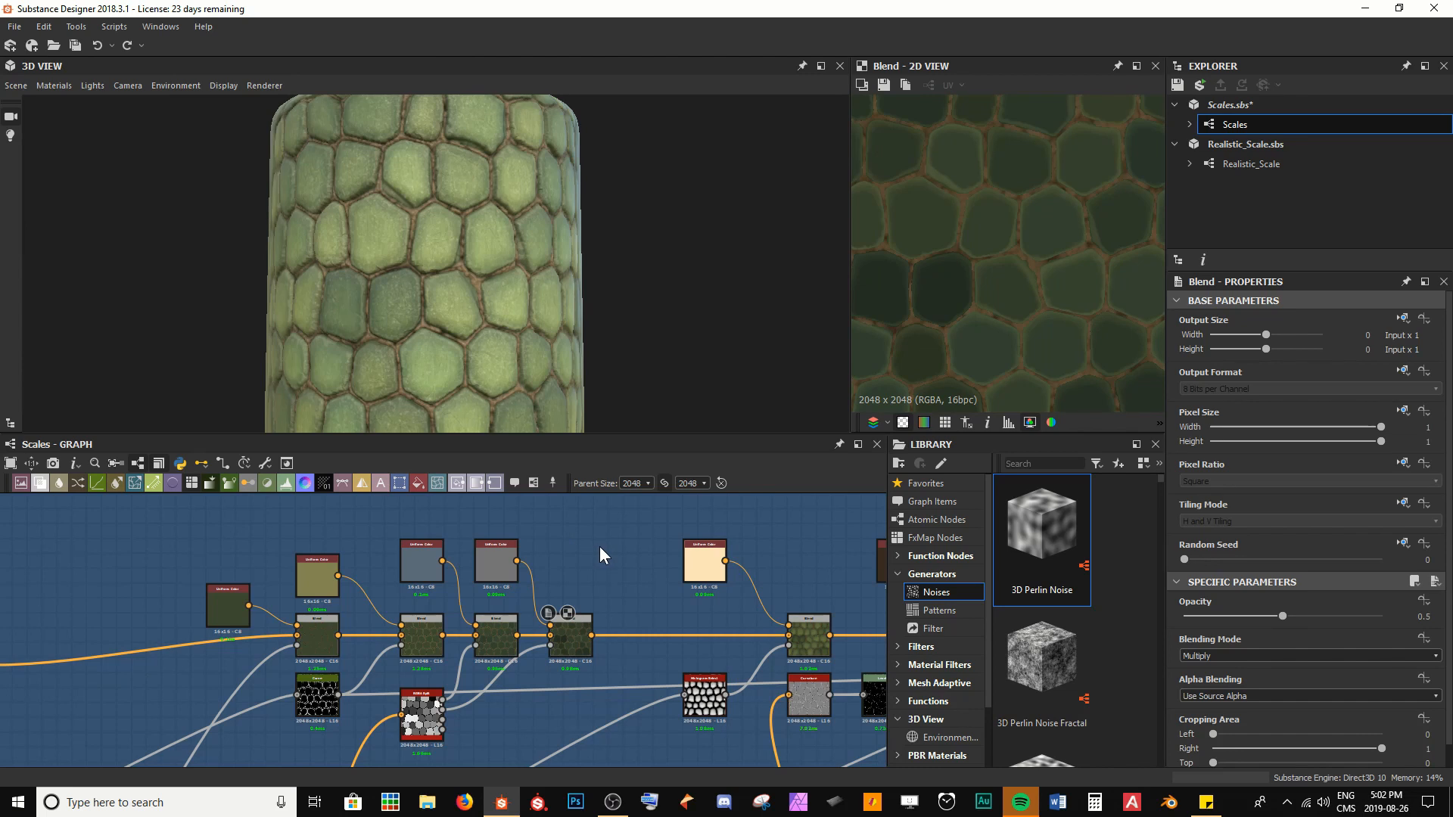
pyautogui.moveTo(424, 312); pyautogui.dragTo(504, 275)
pyautogui.scroll(5, 515, 278)
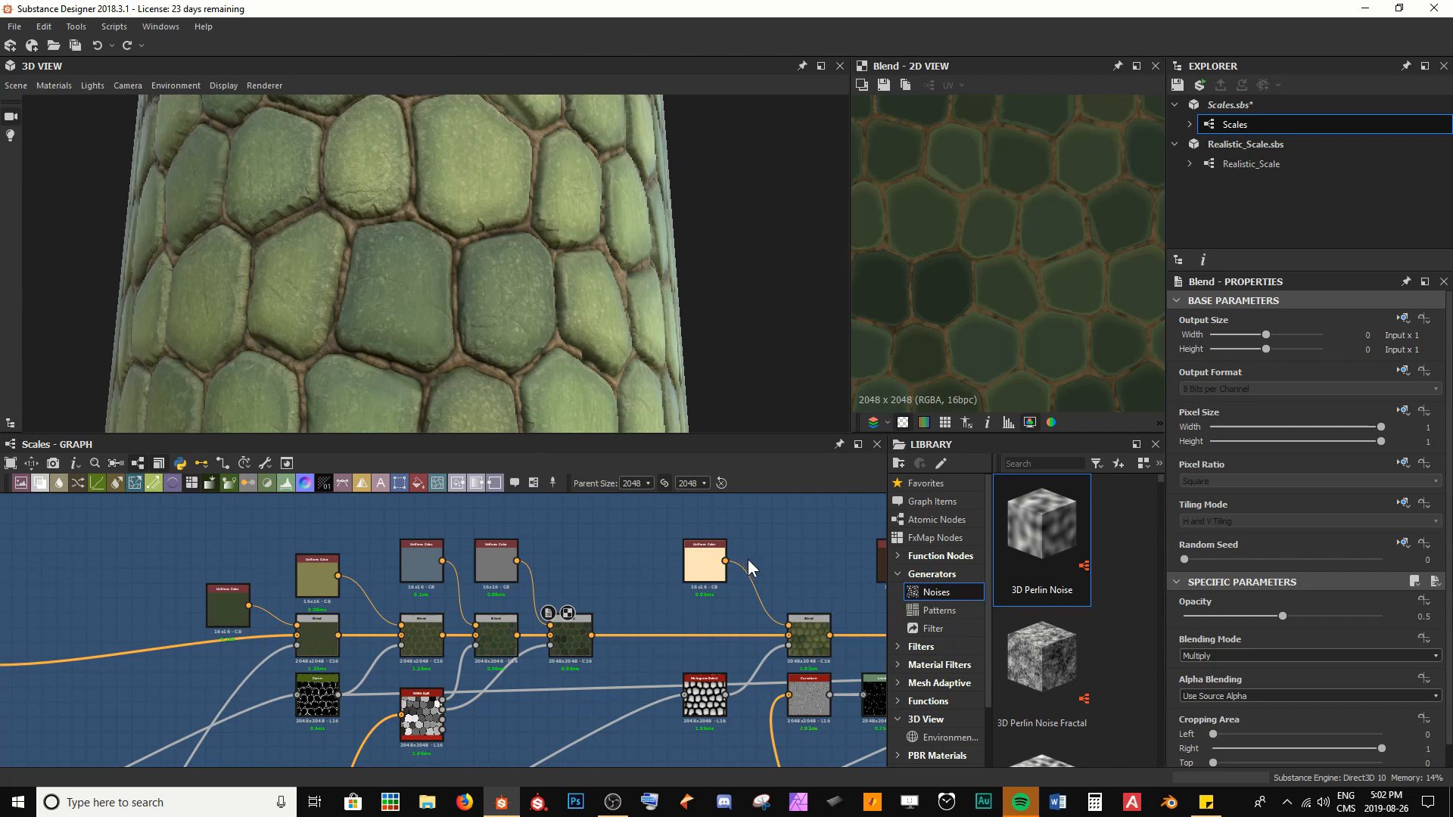
# Expose the Output Color parameter of the dark green Uniform Color node in the Albedo frame as a graph input
pyautogui.moveTo(748, 560); pyautogui.dragTo(653, 583, button='middle')
pyautogui.scroll(5, 183, 628)
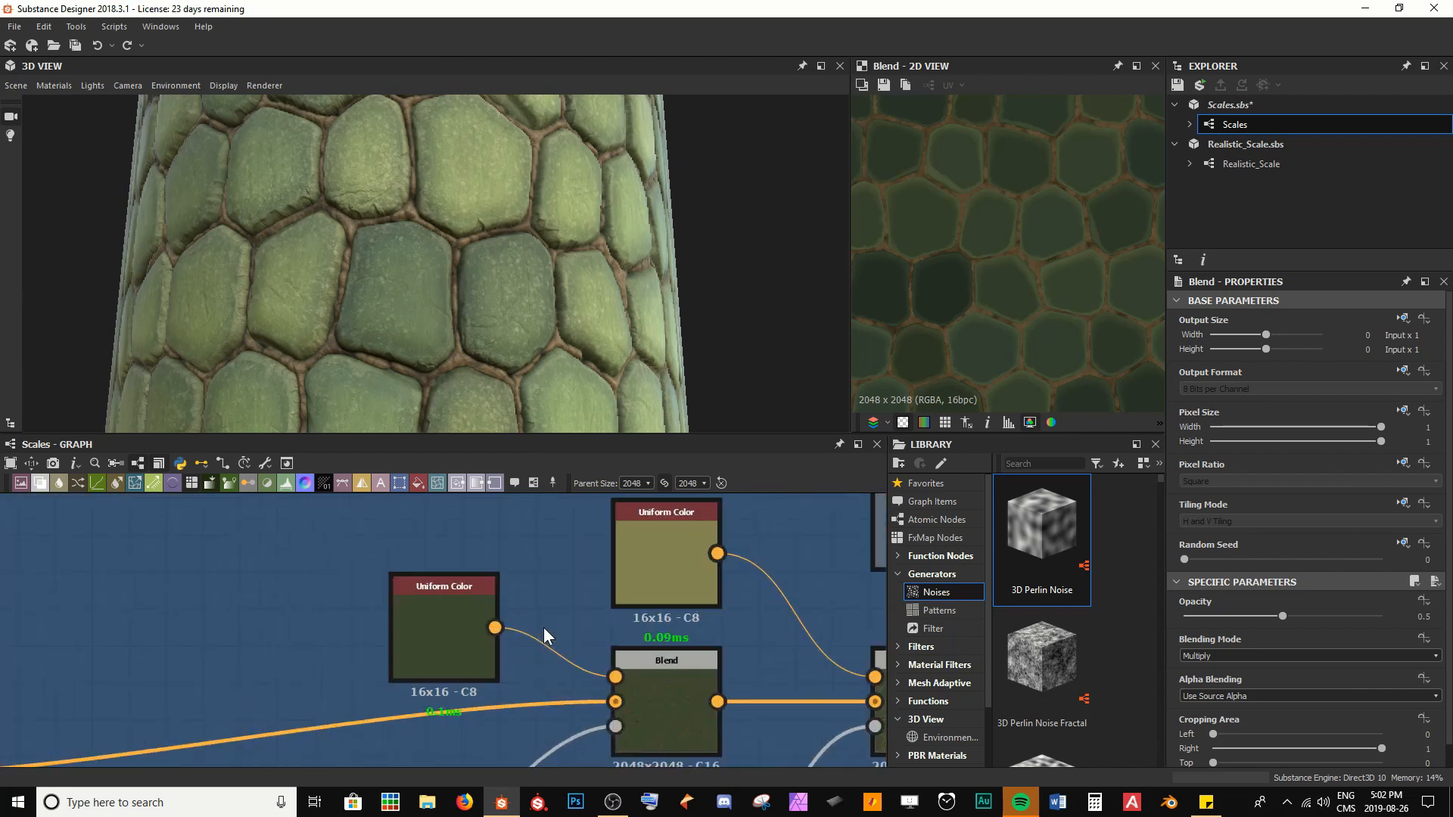
pyautogui.click(447, 616)
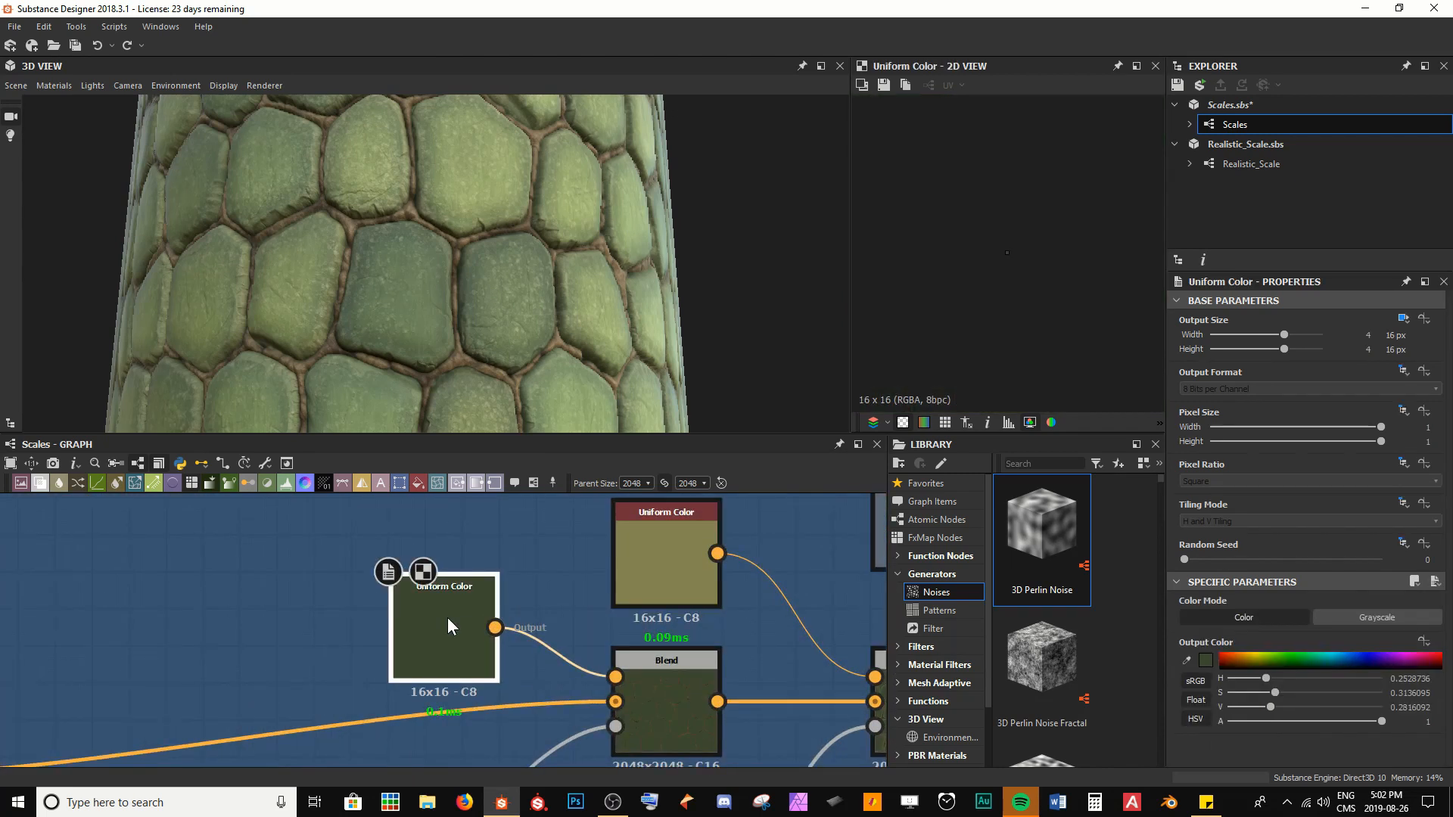
pyautogui.rightClick(448, 616)
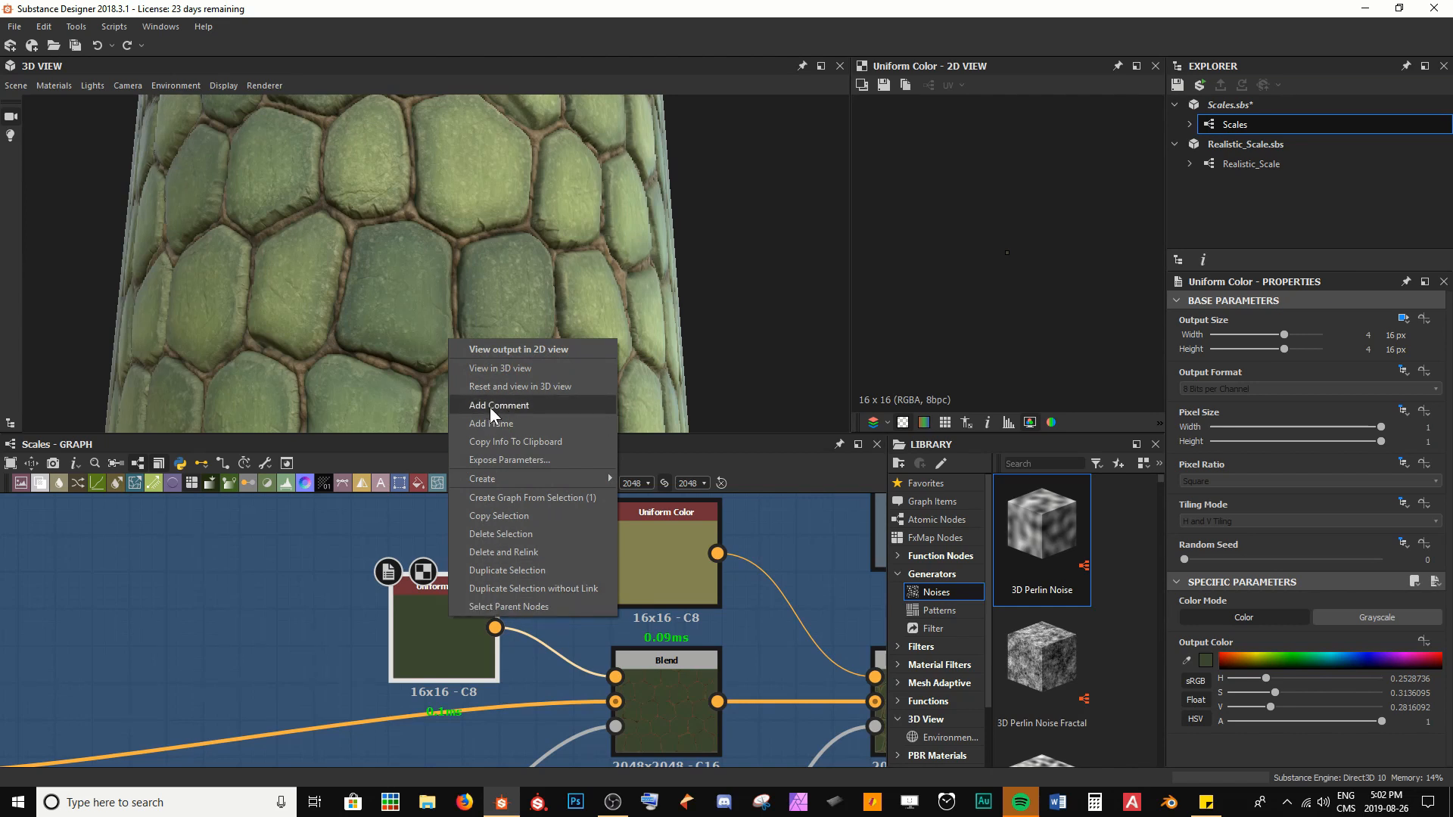
pyautogui.click(492, 460)
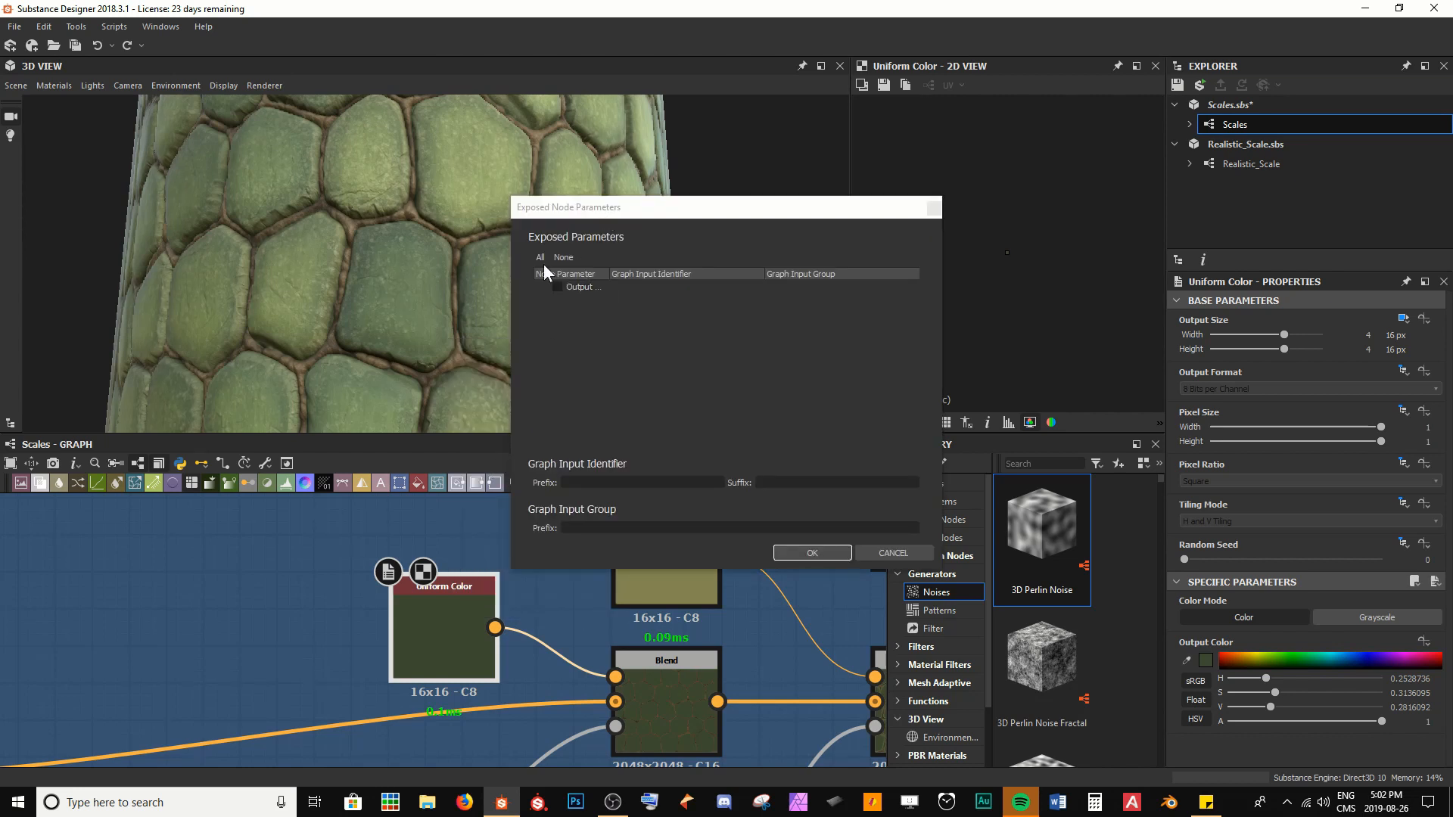
pyautogui.moveTo(511, 287); pyautogui.dragTo(398, 289)
pyautogui.moveTo(497, 273); pyautogui.dragTo(550, 272)
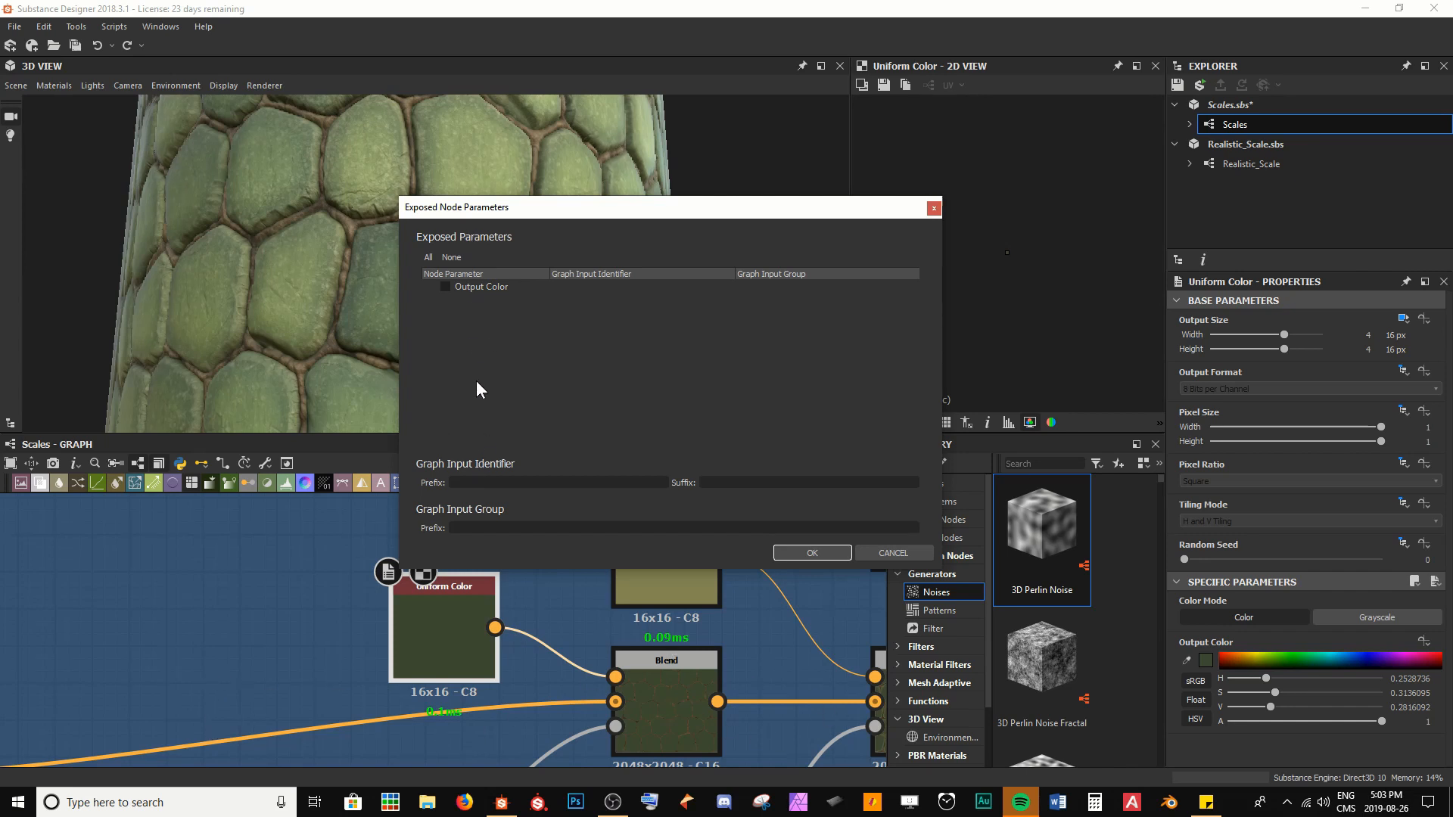
pyautogui.click(445, 287)
pyautogui.click(821, 551)
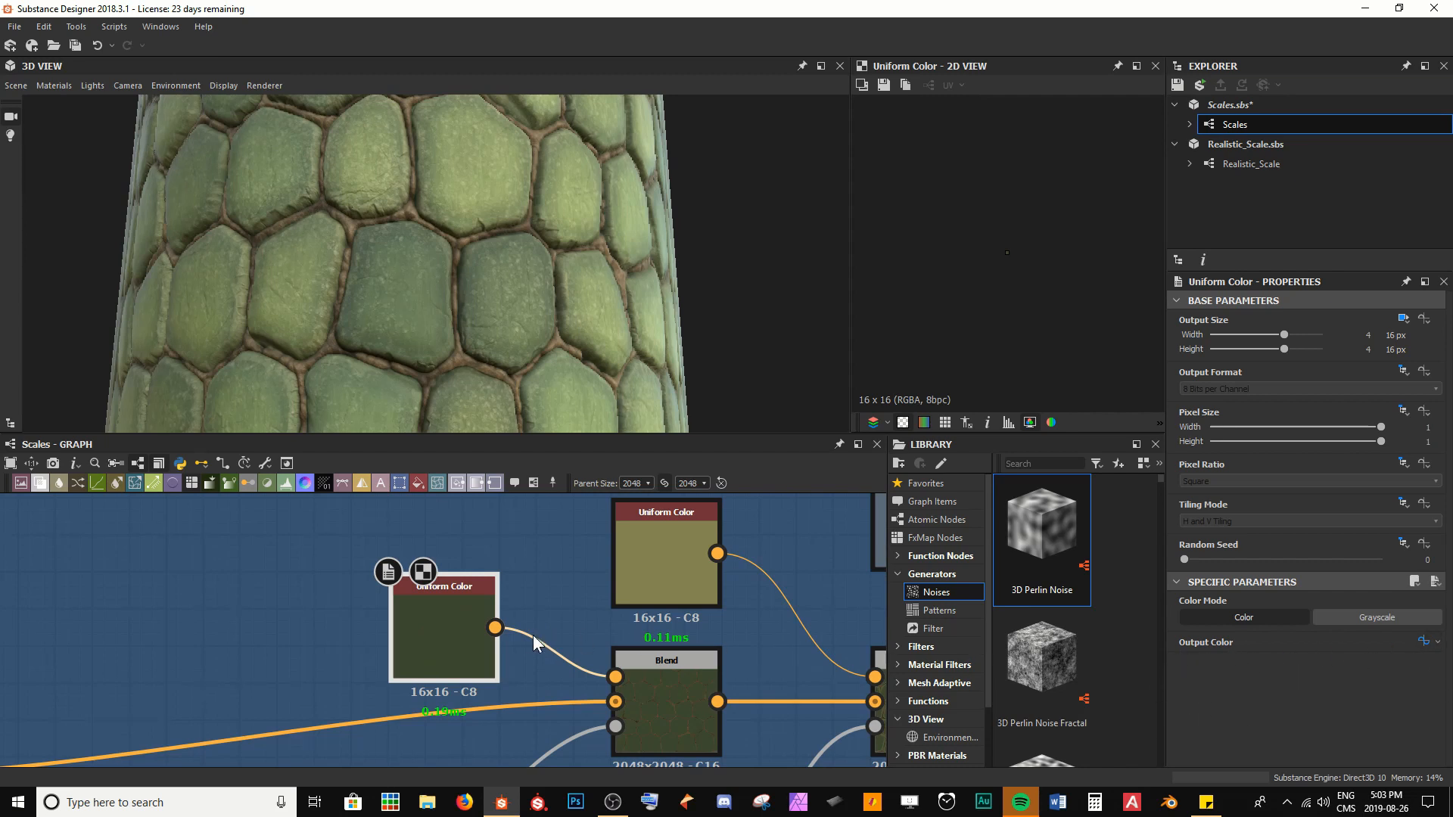
# Expand the exposed Output Color input parameter in the Scales graph's properties
pyautogui.scroll(-5, 527, 636)
pyautogui.click(455, 552)
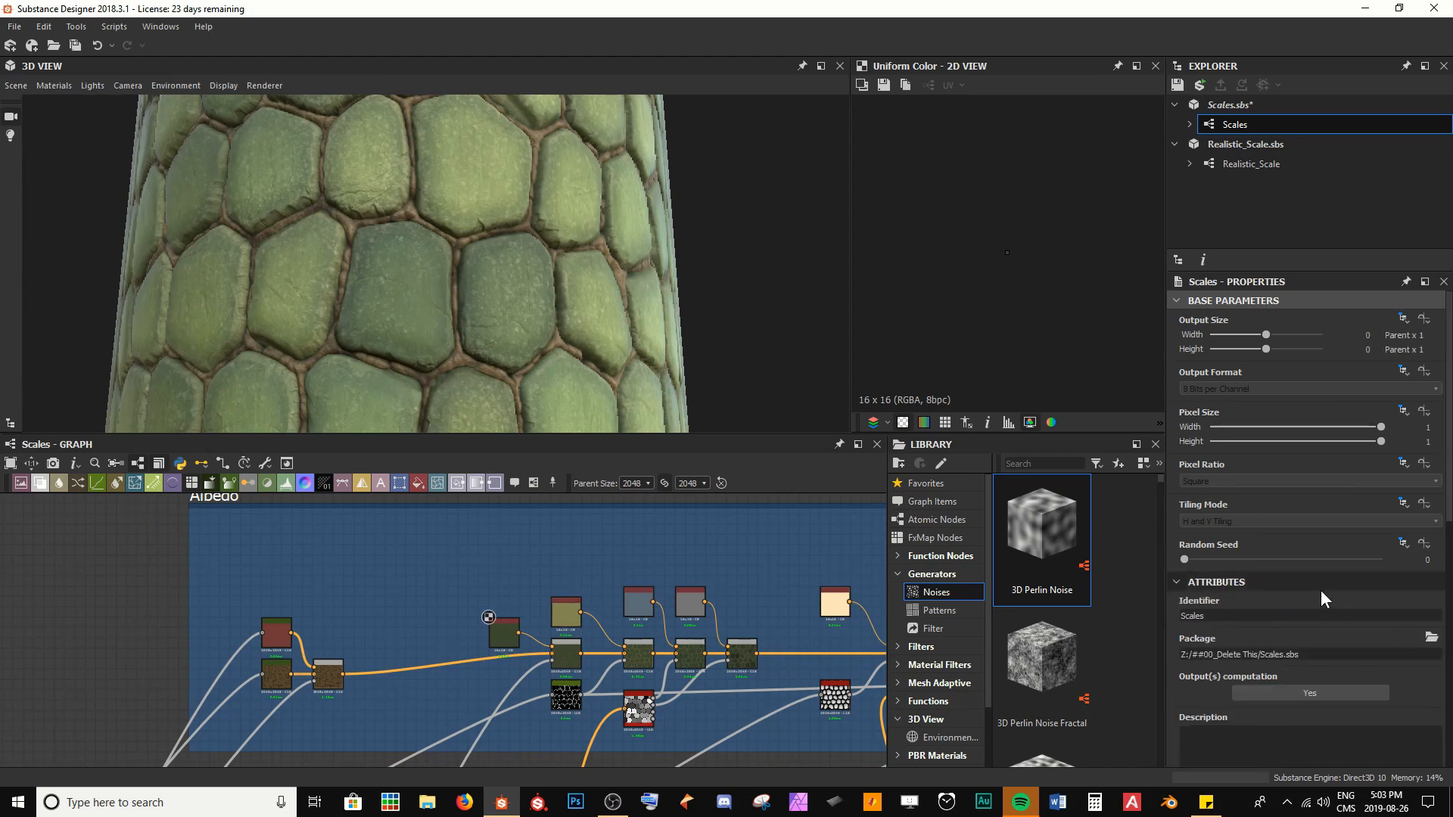
pyautogui.scroll(-6, 1317, 590)
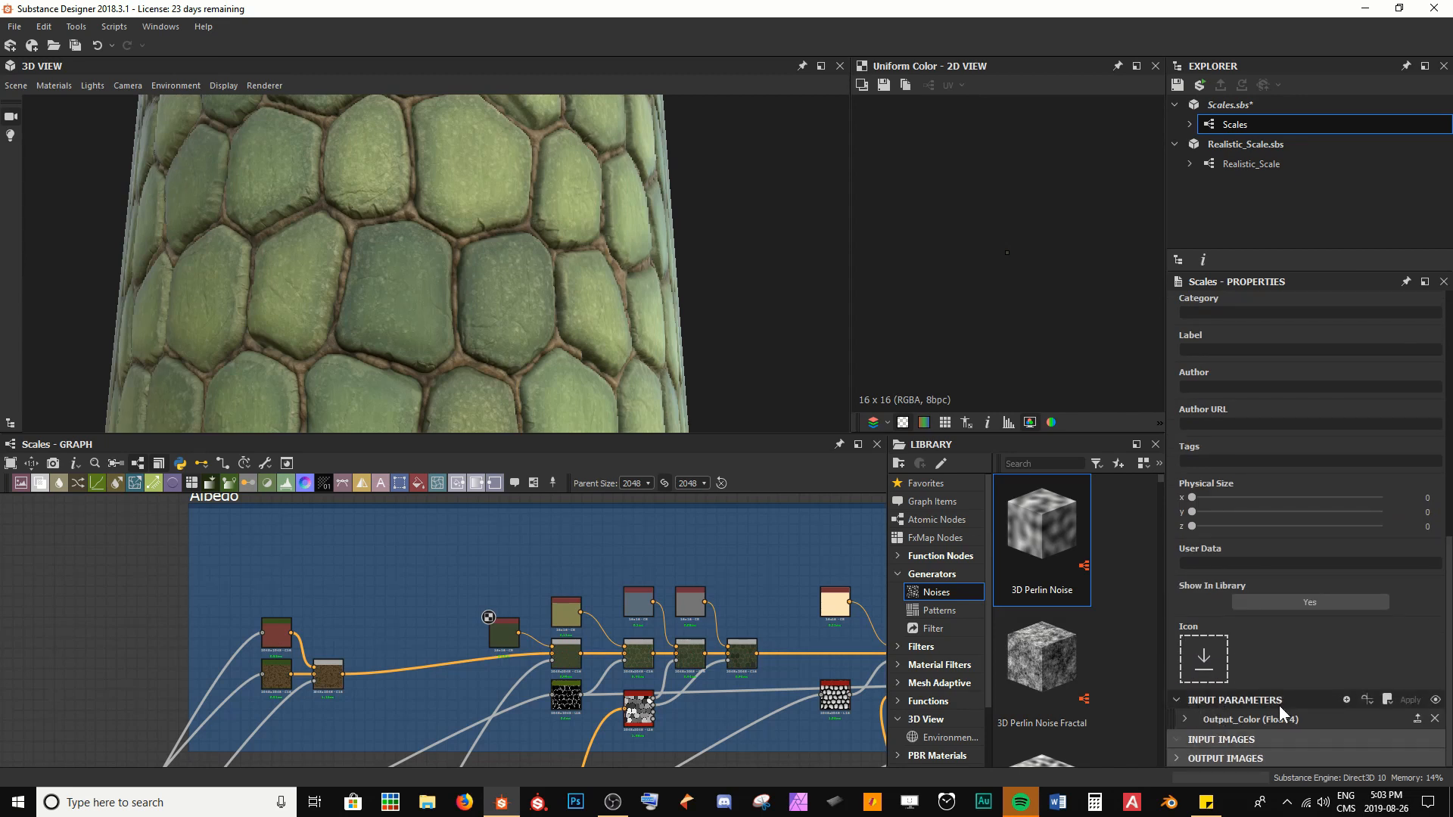
pyautogui.click(1220, 718)
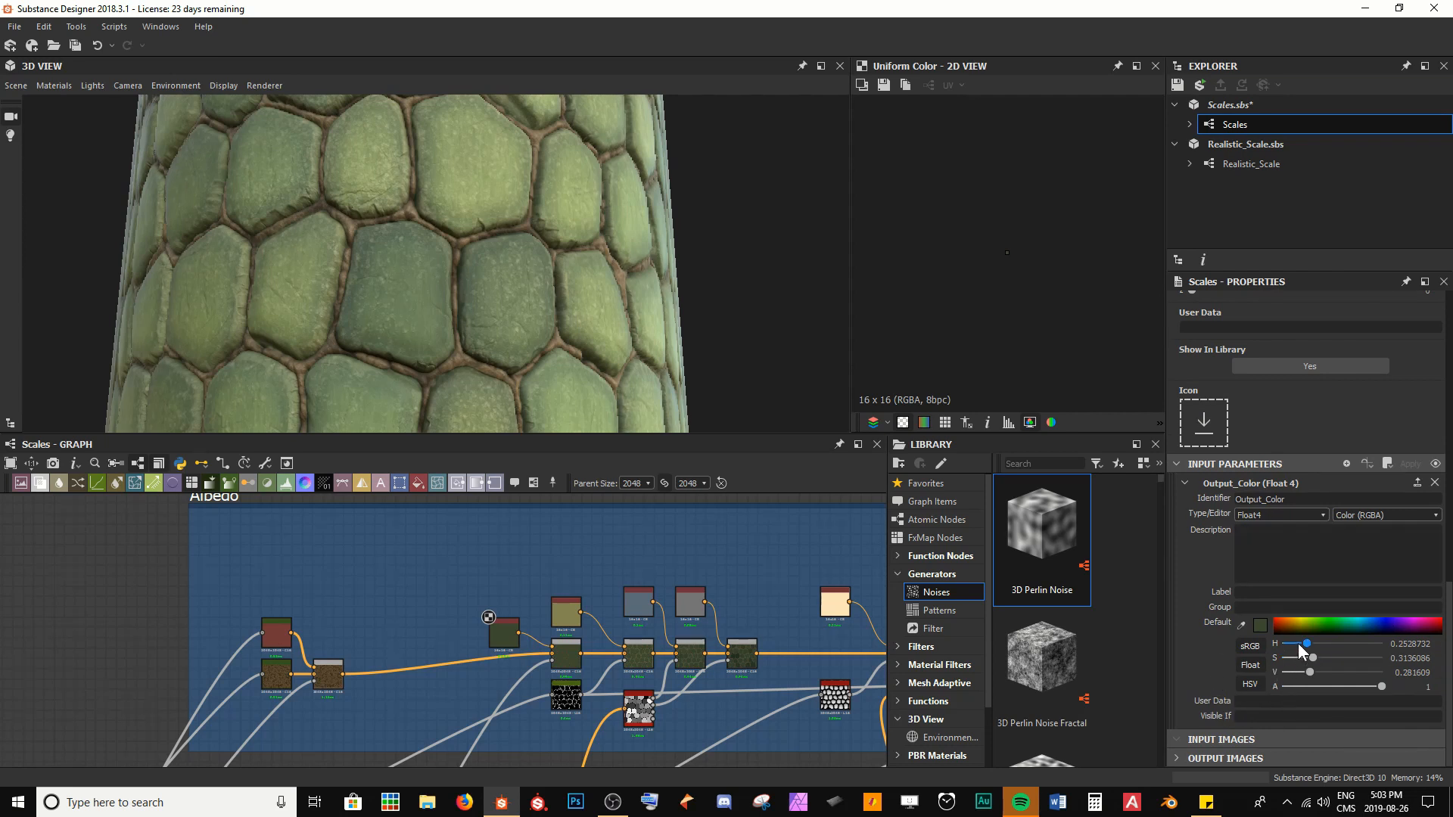
# Try a brighter green default of H 0.36, S 0.61, V 0.48 on the exposed Output Color and undo it
pyautogui.moveTo(1299, 645); pyautogui.dragTo(1331, 672)
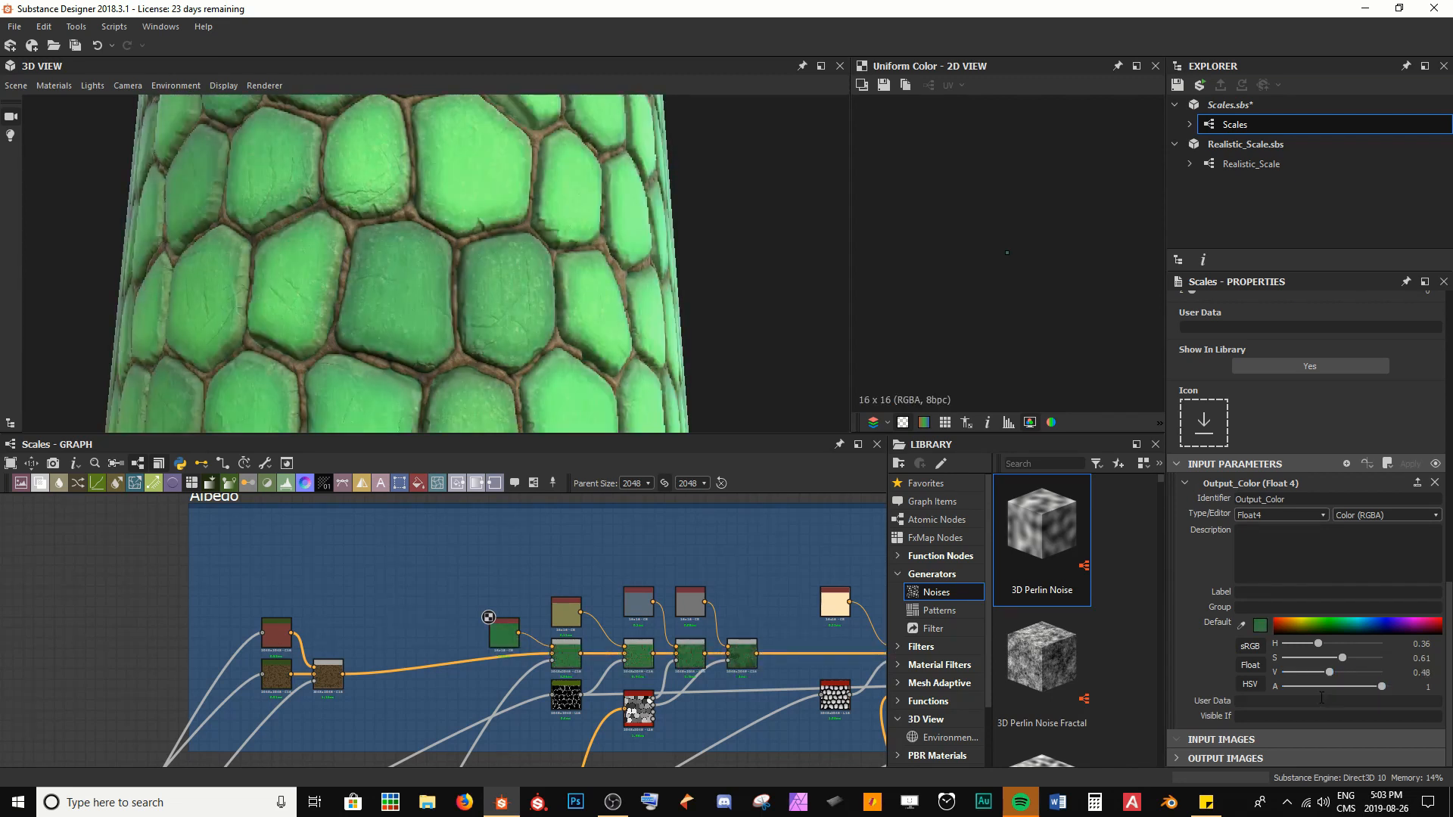
pyautogui.hotkey('ctrl', 'z')
pyautogui.hotkey('ctrl', 'z')
pyautogui.hotkey('ctrl', 'z')
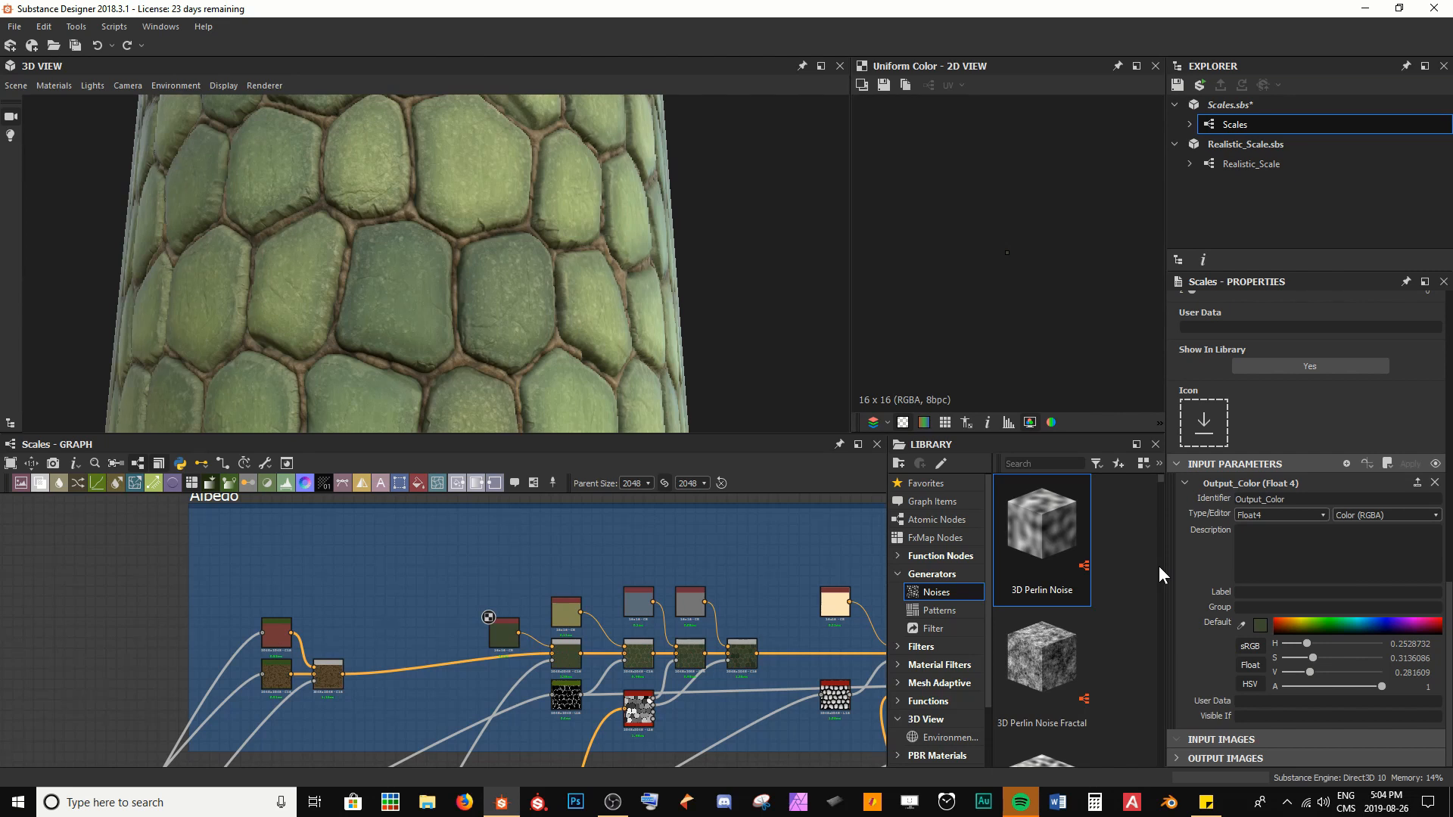
# Label the exposed Output Color input parameter "Scale Colour"
pyautogui.write('Scale COlou')
pyautogui.press('BackSpace')
pyautogui.write('o')
pyautogui.press('Return')
# Bring up the parameters and output of the Histogram Scan node in the Scales Geo frame
pyautogui.scroll(-5, 138, 602)
pyautogui.moveTo(42, 696); pyautogui.dragTo(392, 670, button='middle')
pyautogui.scroll(8, 394, 671)
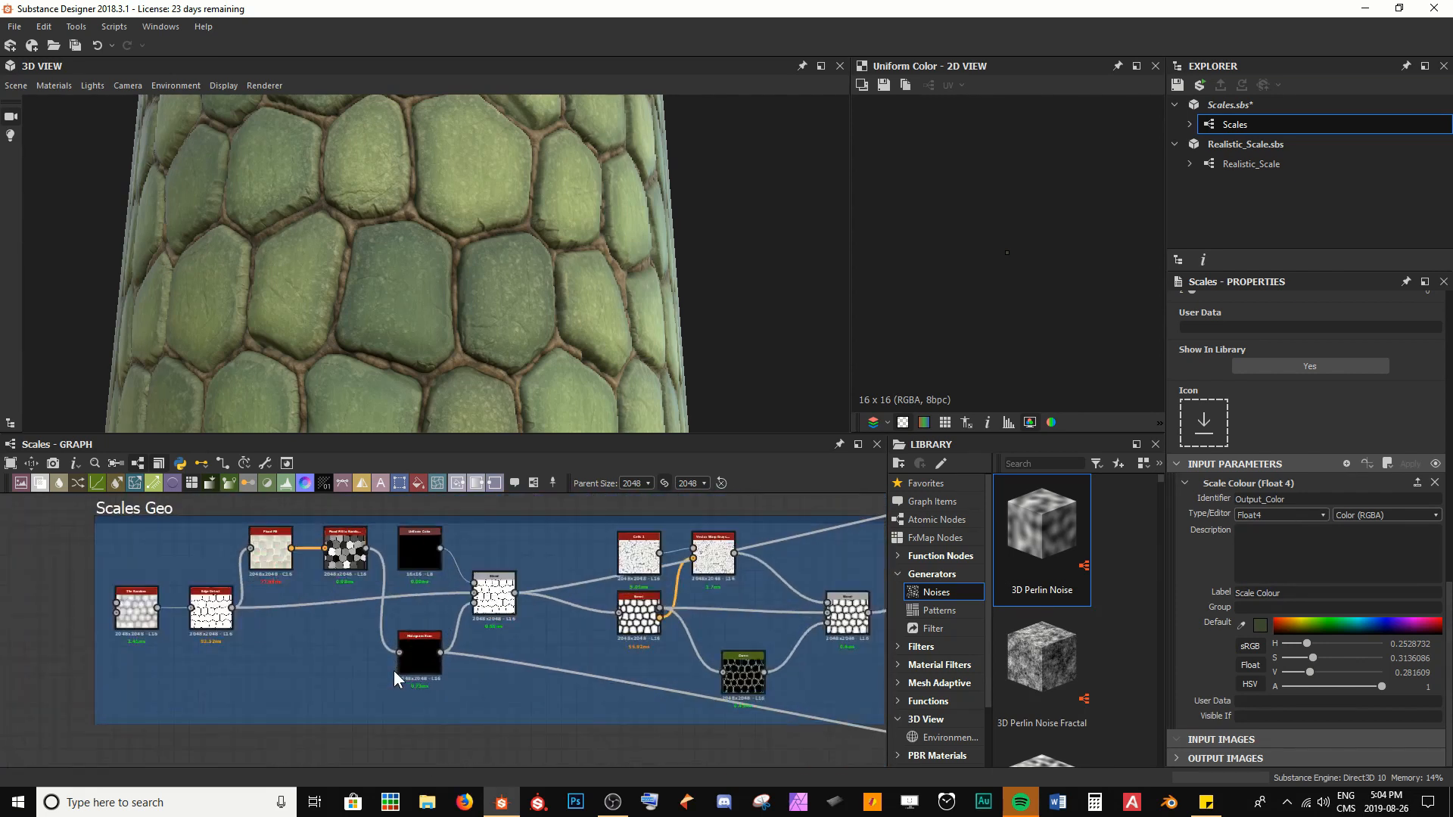
pyautogui.doubleClick(437, 655)
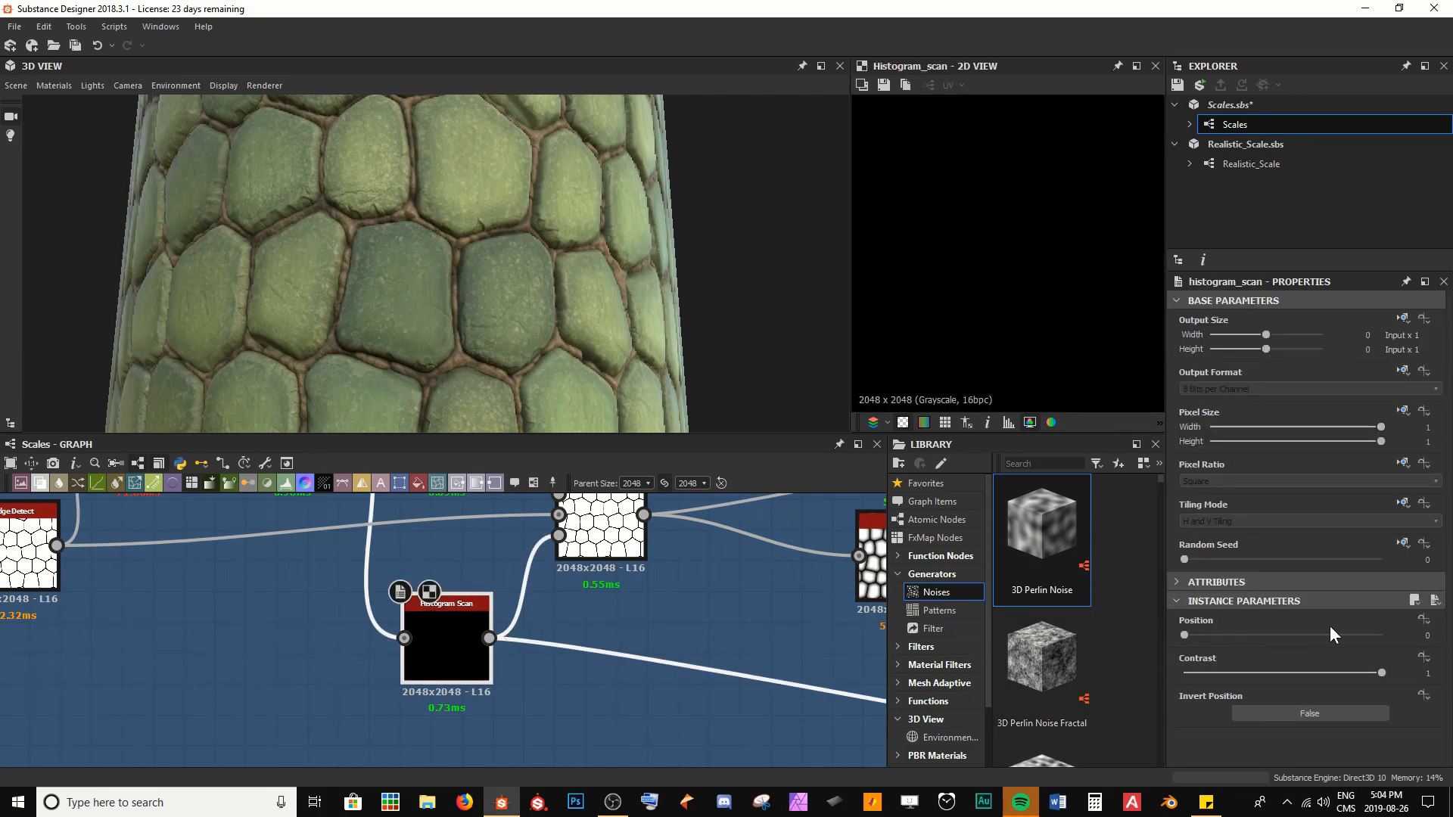
pyautogui.click(1426, 620)
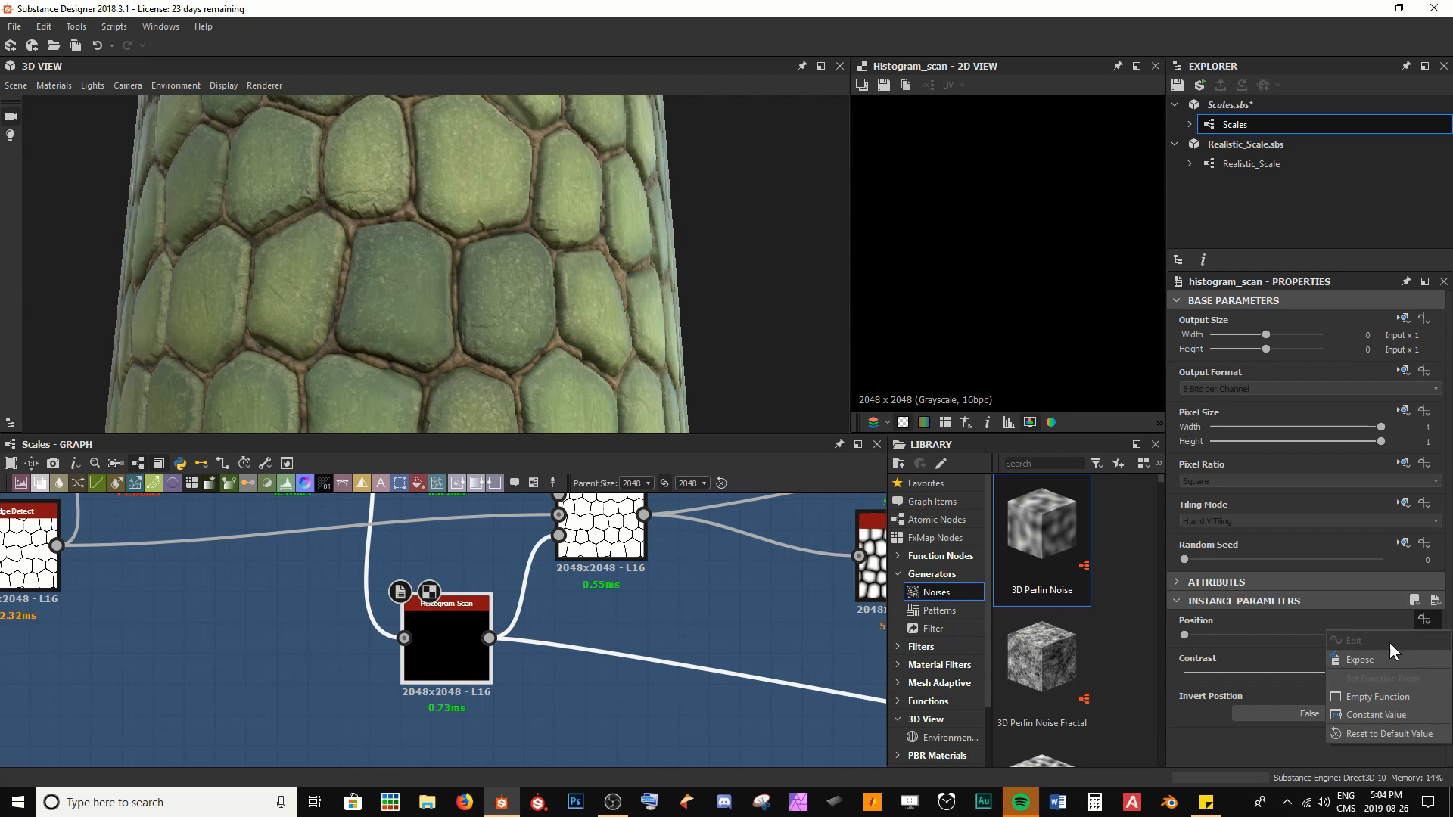
pyautogui.click(1360, 658)
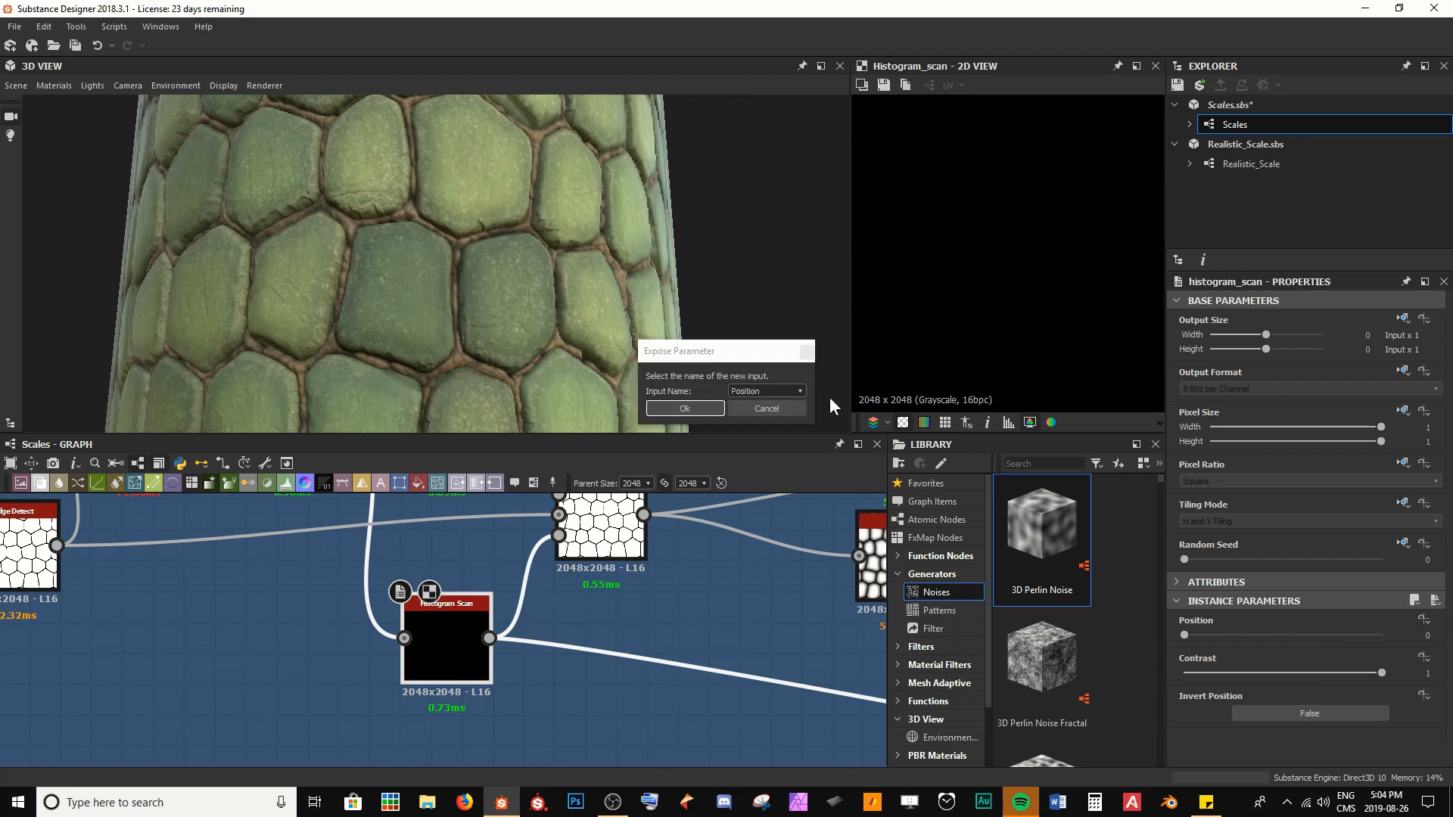
pyautogui.moveTo(711, 358); pyautogui.dragTo(663, 336)
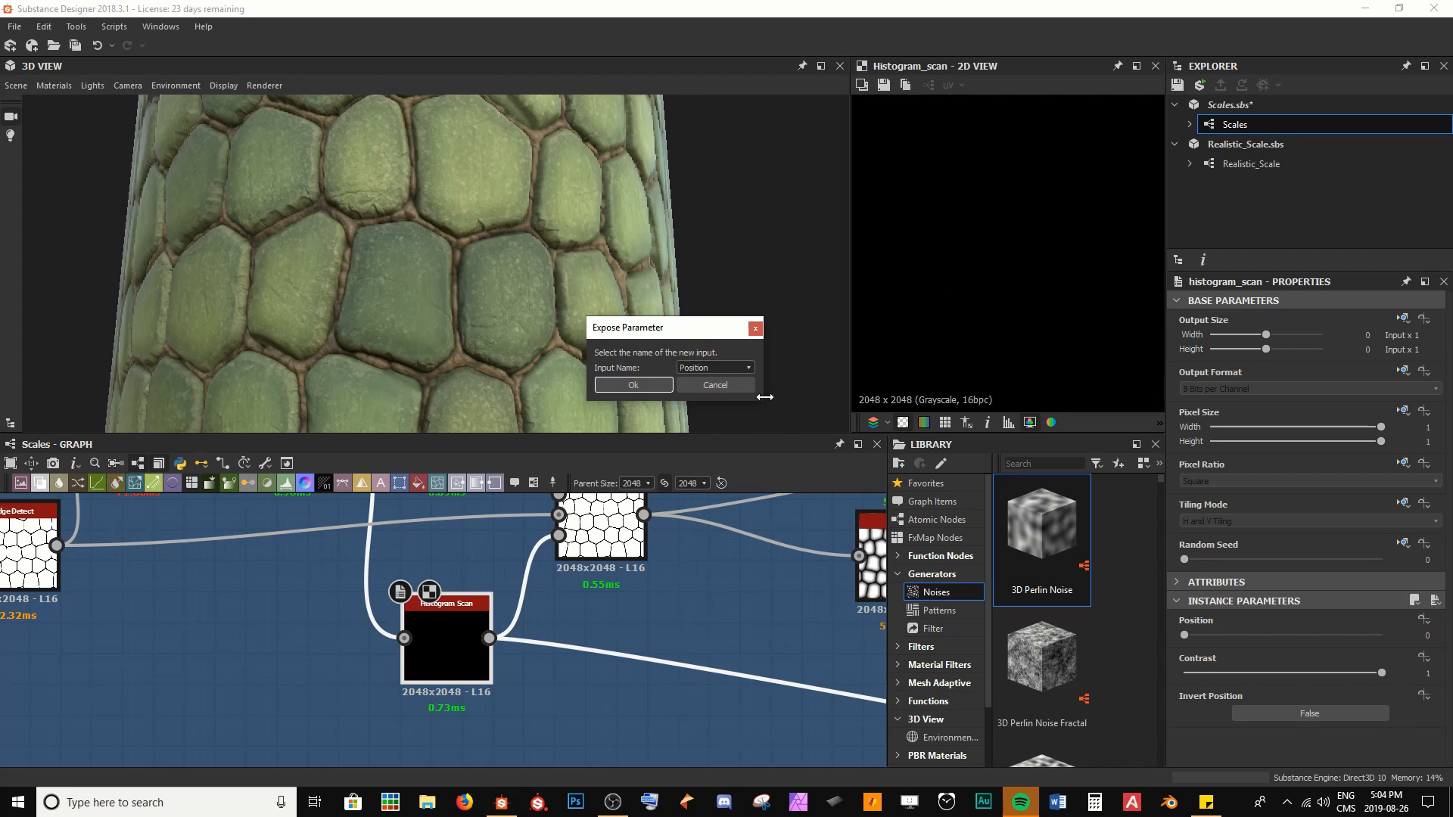
pyautogui.click(742, 386)
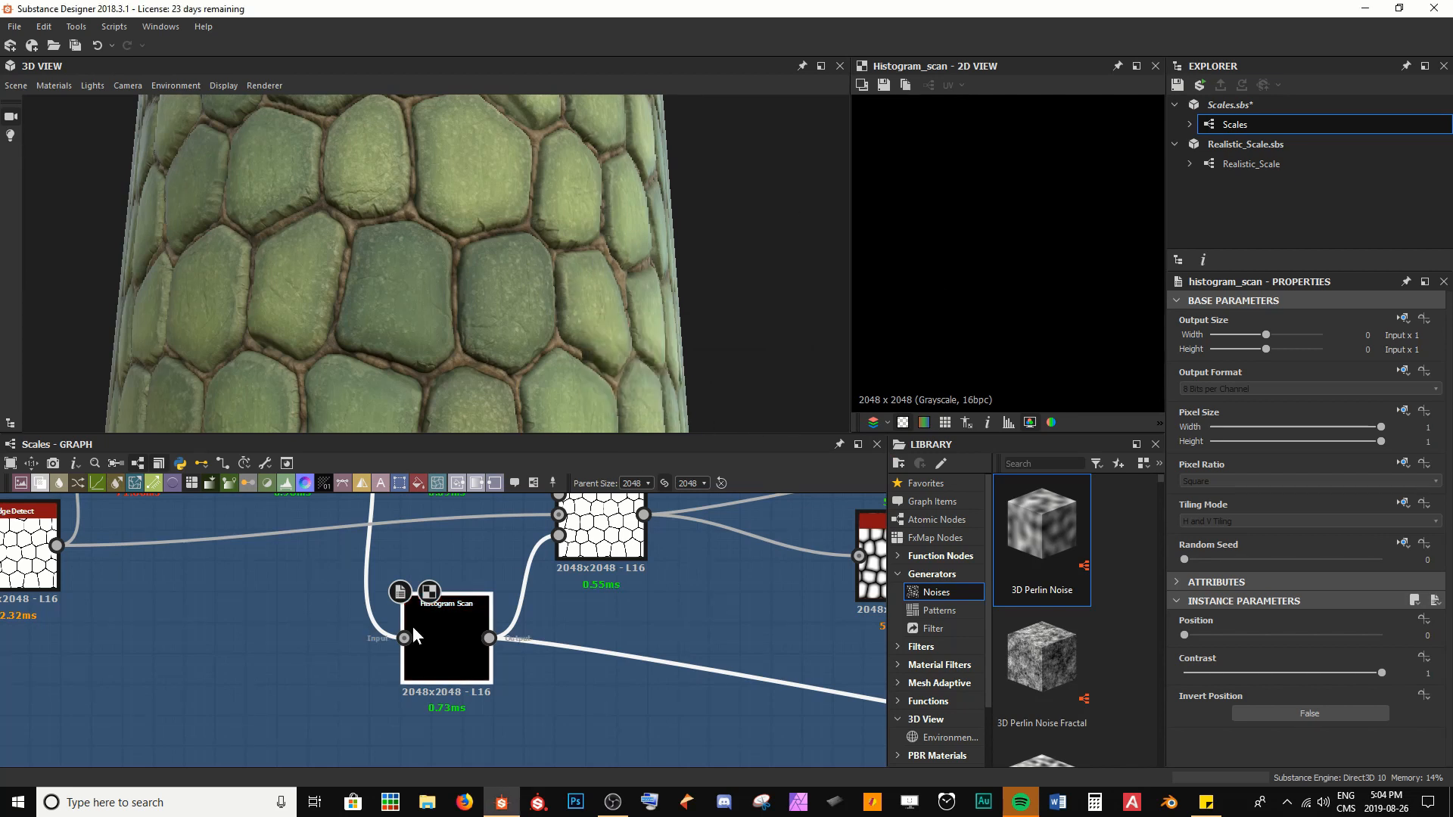
# Expose only the Position parameter of the Histogram Scan node as a graph input, with the identifier Position
pyautogui.rightClick(419, 624)
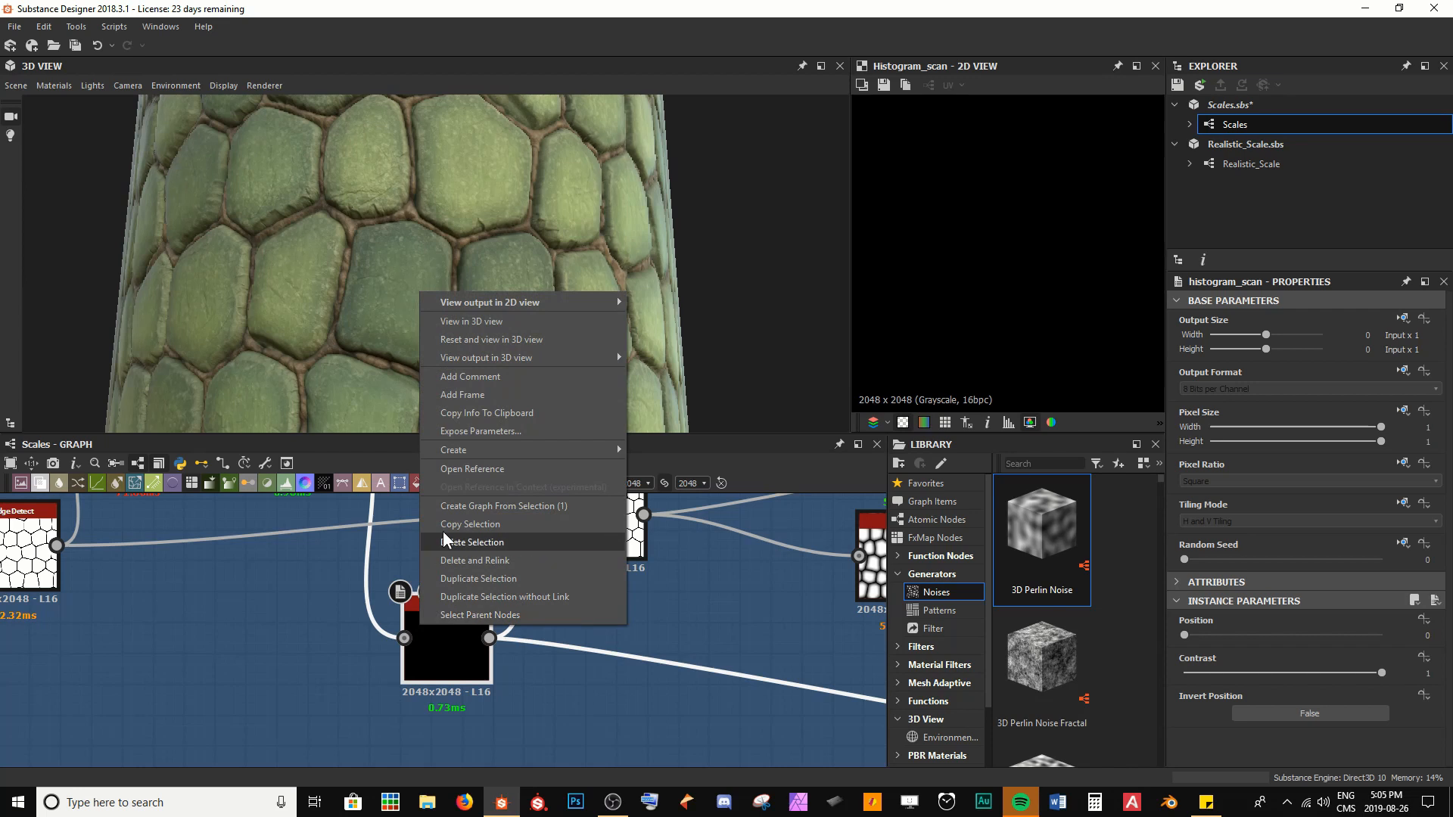
pyautogui.click(462, 431)
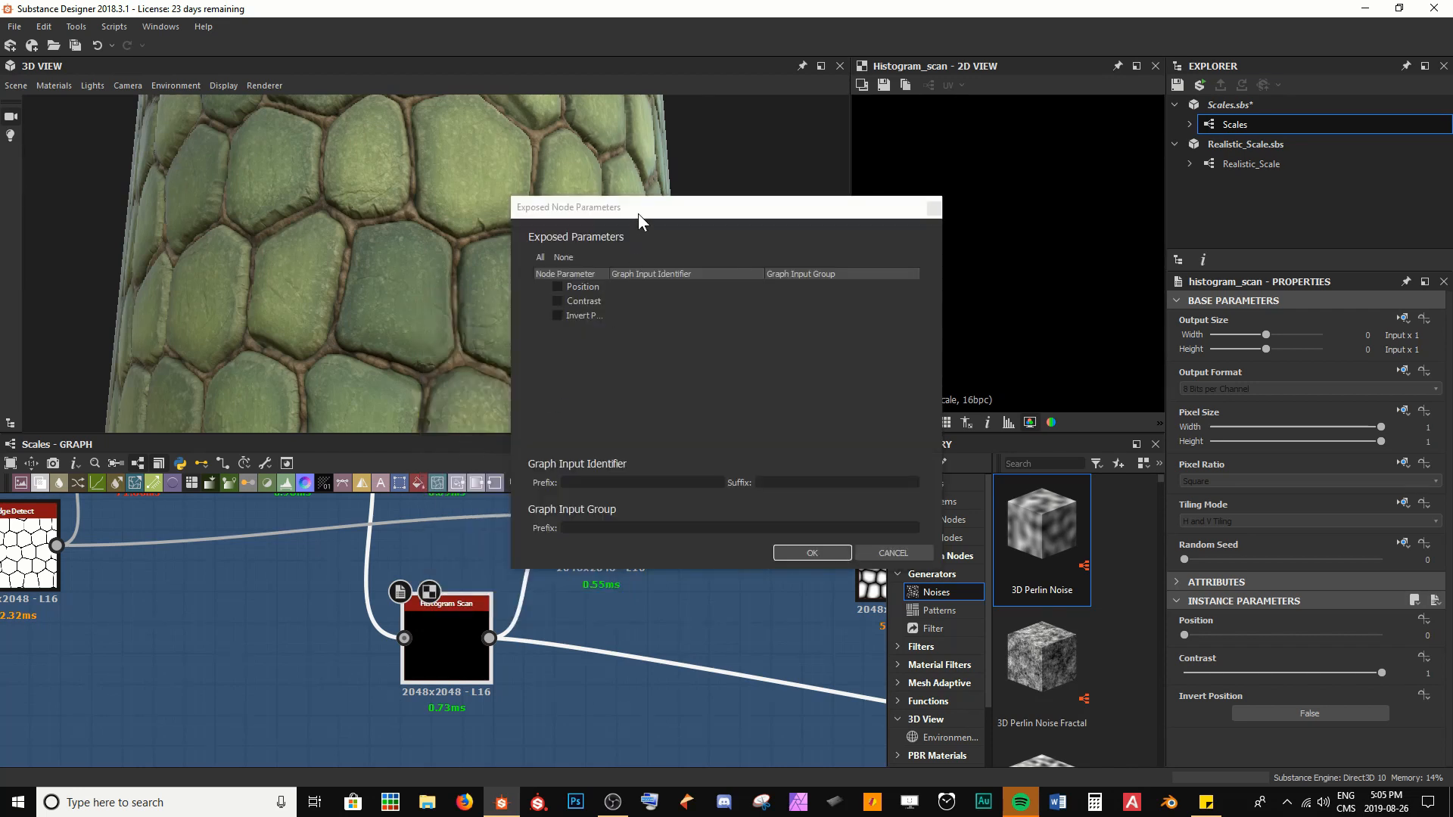
pyautogui.moveTo(639, 211); pyautogui.dragTo(623, 238)
pyautogui.moveTo(495, 320); pyautogui.dragTo(455, 321)
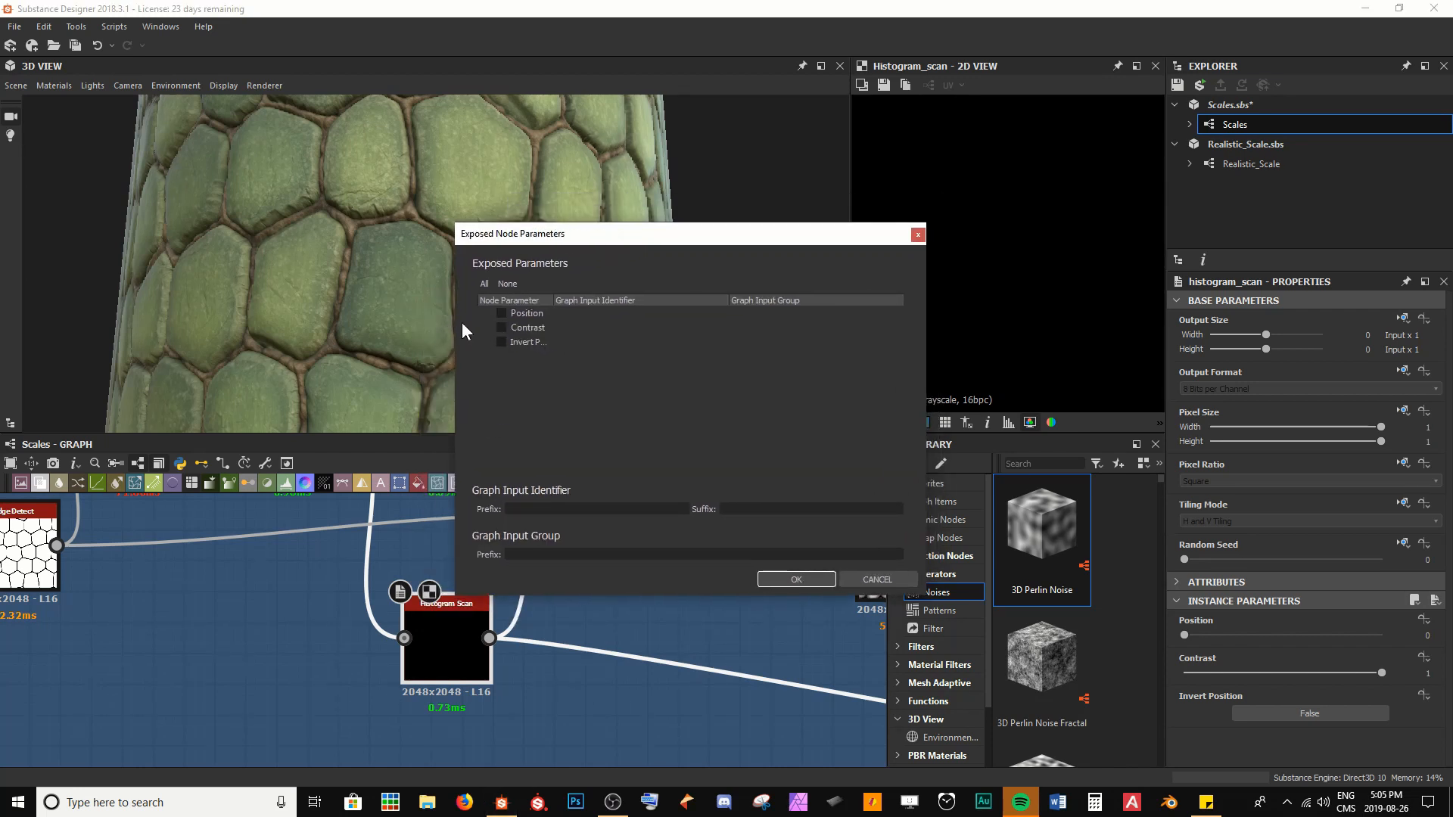
pyautogui.moveTo(551, 299); pyautogui.dragTo(615, 300)
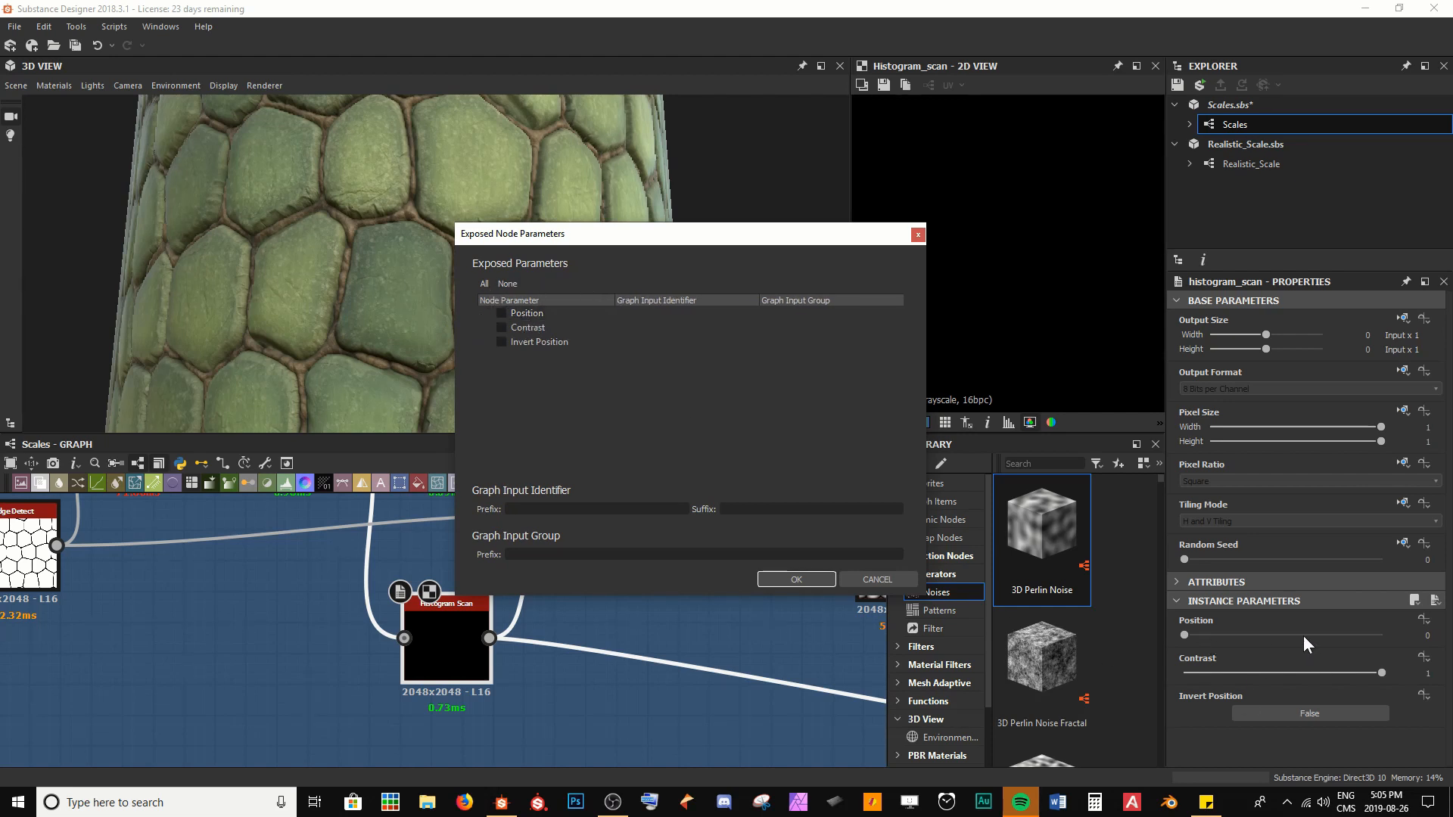
pyautogui.click(504, 312)
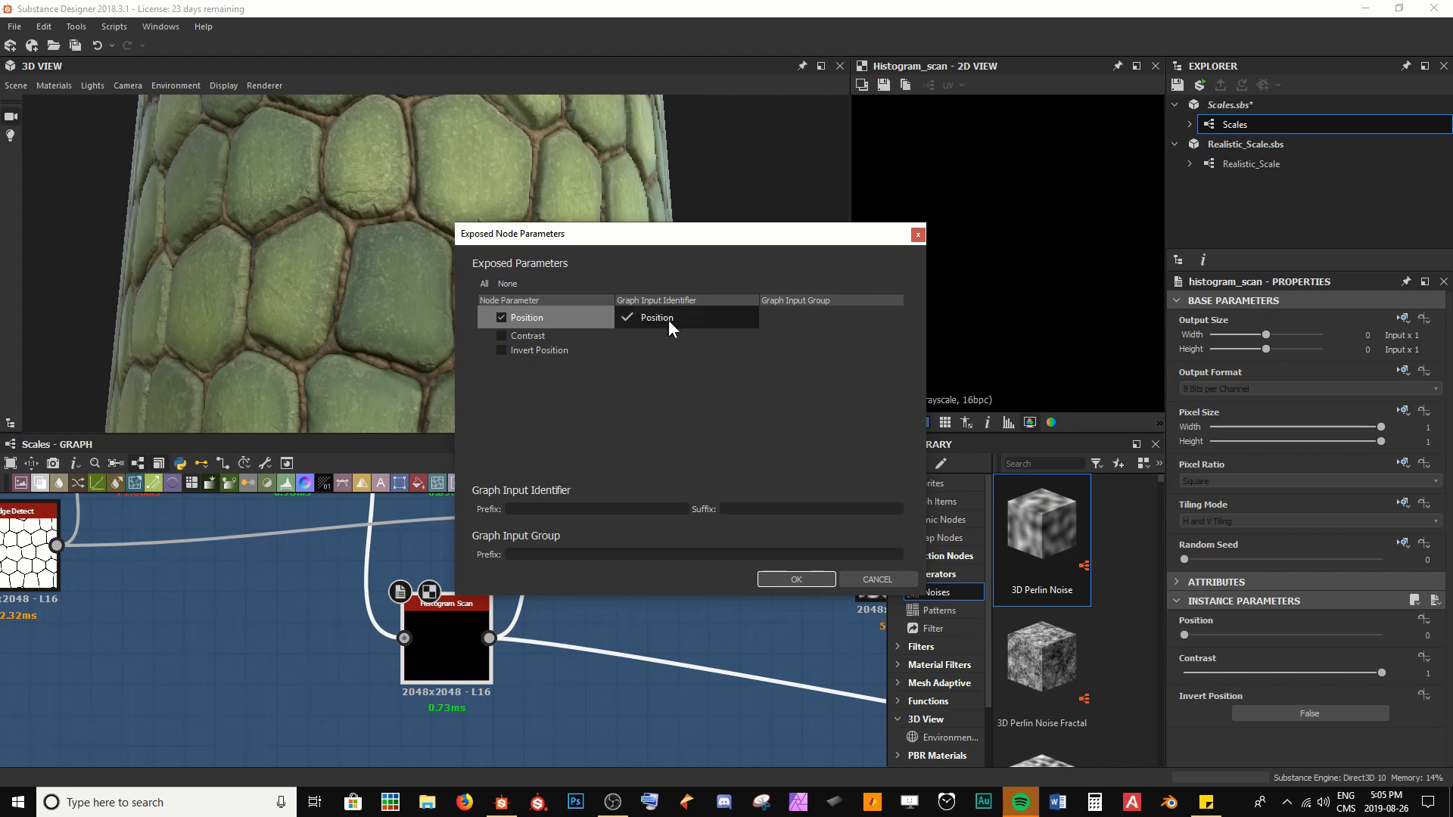
pyautogui.click(771, 581)
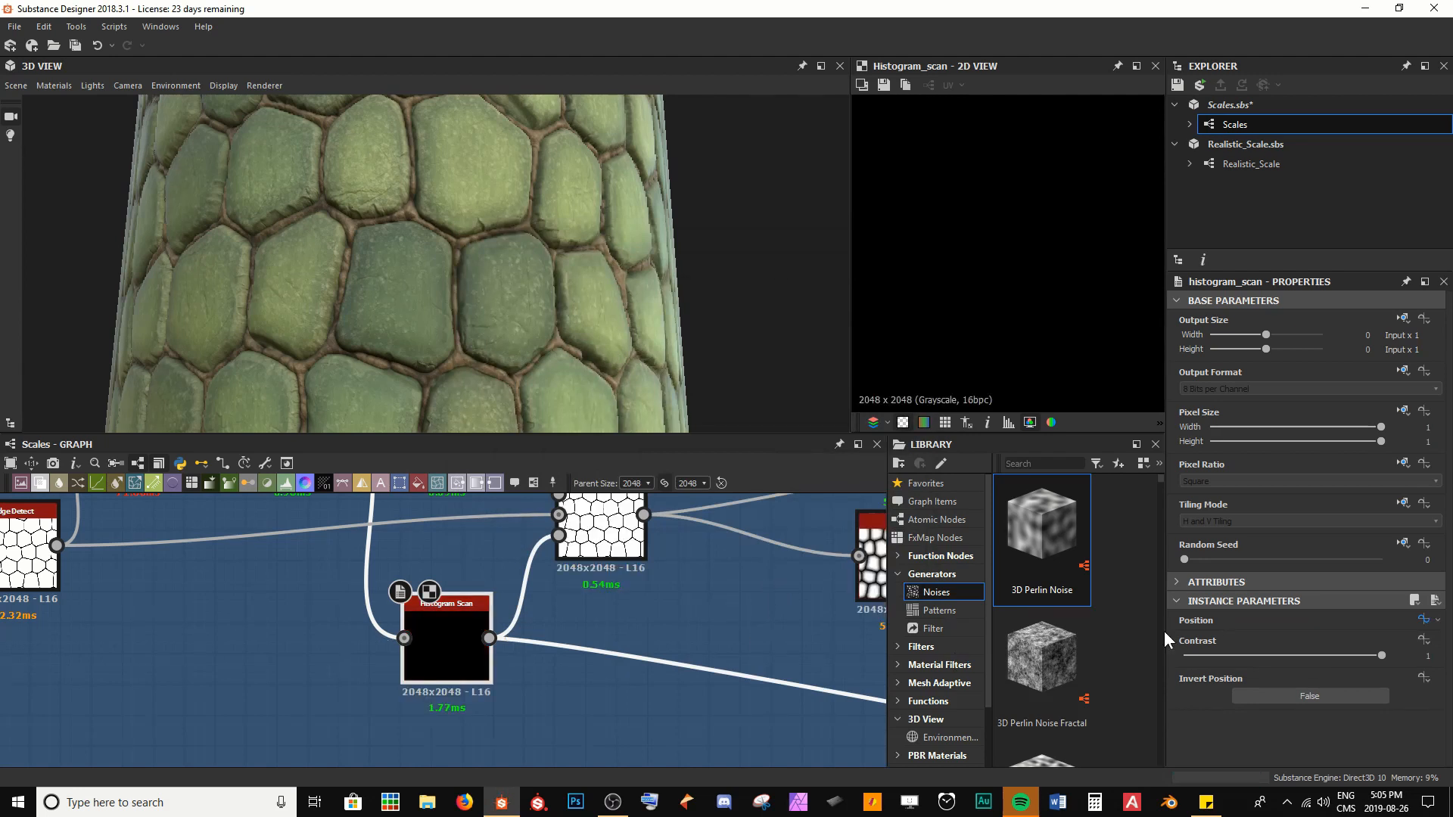
# Expand the exposed Position input parameter in the Scales graph's properties
pyautogui.click(664, 591)
pyautogui.scroll(-6, 1320, 597)
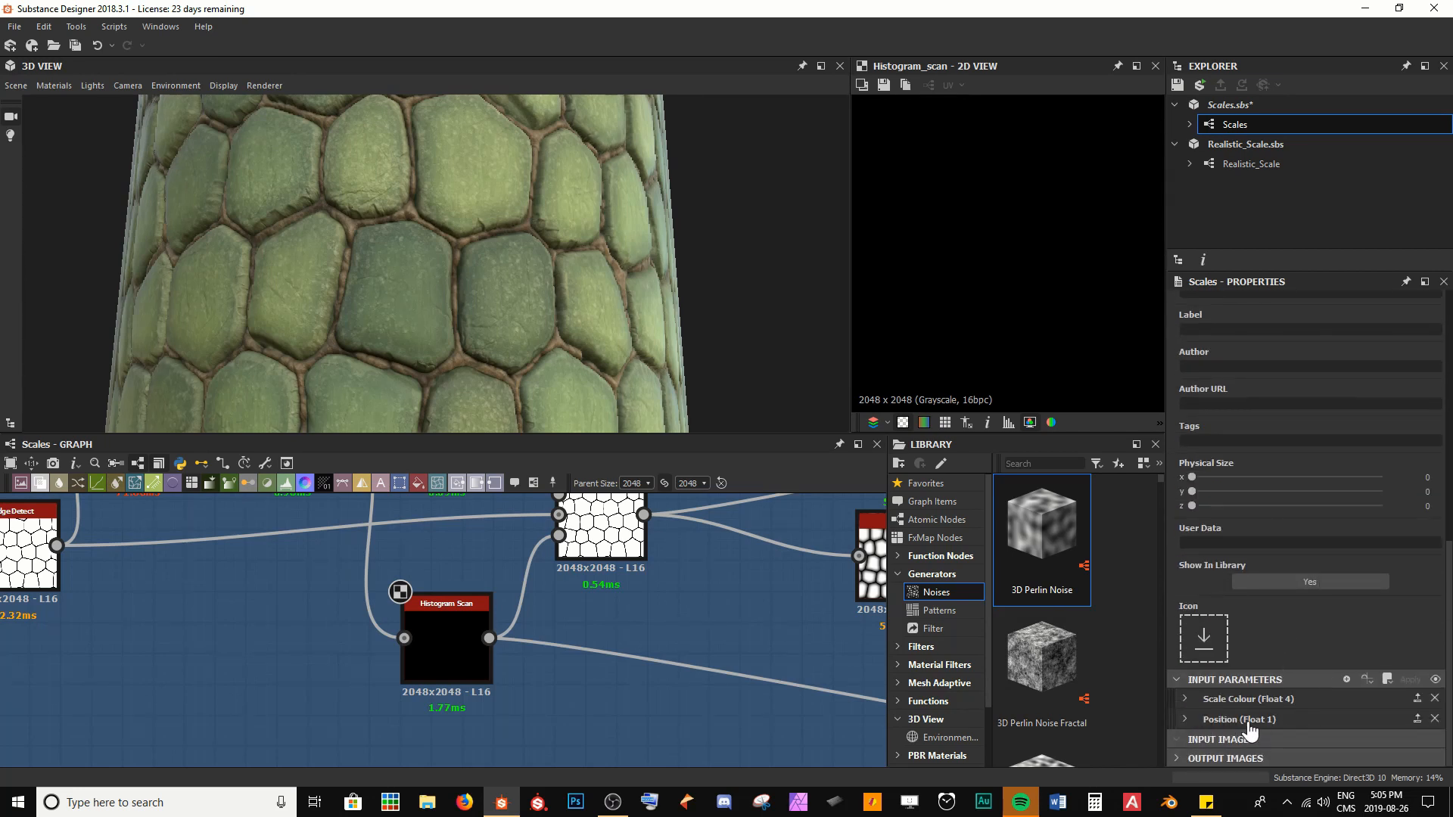
pyautogui.click(1286, 722)
pyautogui.scroll(-5, 1279, 704)
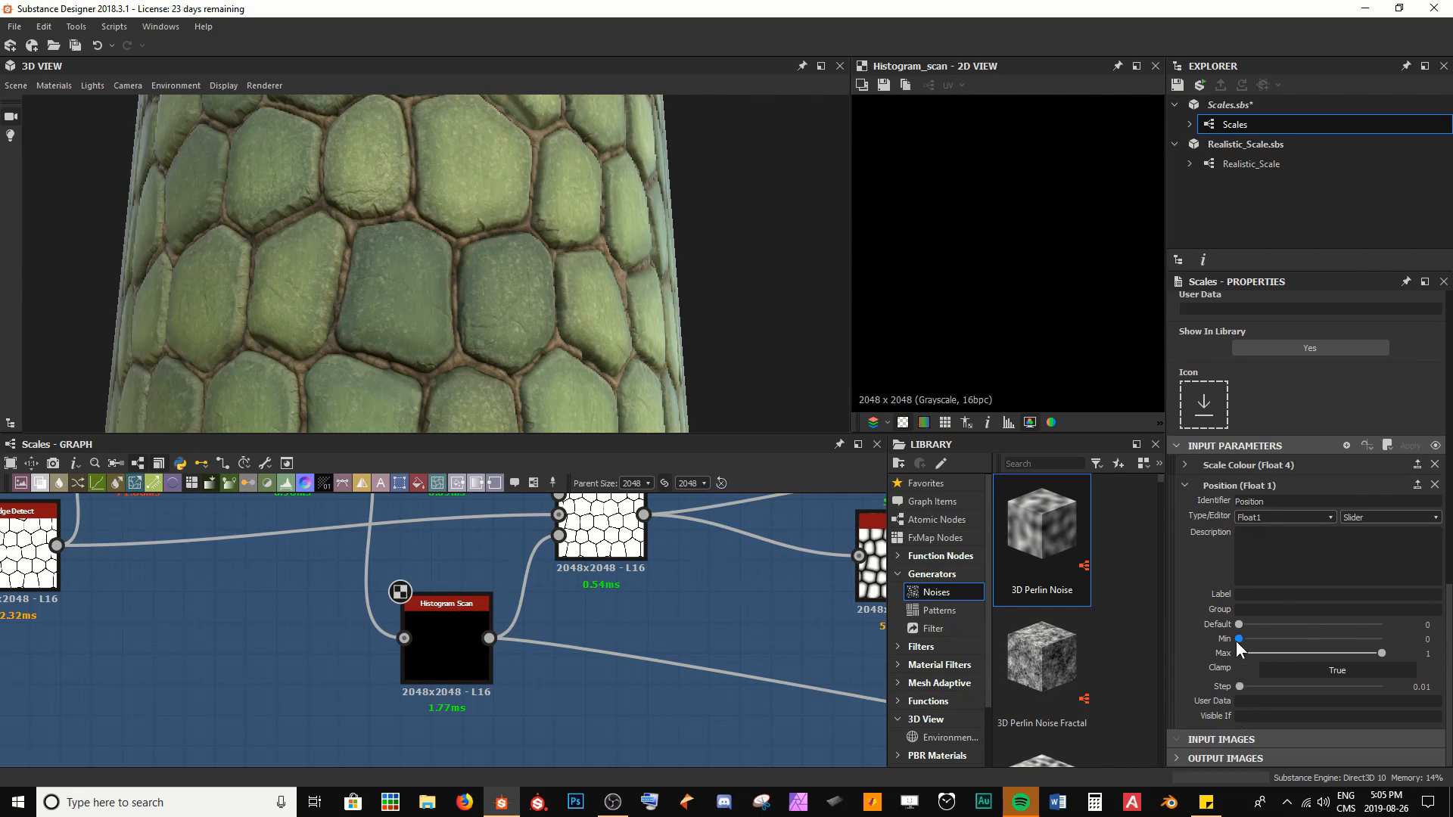
# Test a default of 0.24 on the Position input parameter, inspect the exposed skin on the model, and return it to 0
pyautogui.moveTo(1239, 627); pyautogui.dragTo(1275, 626)
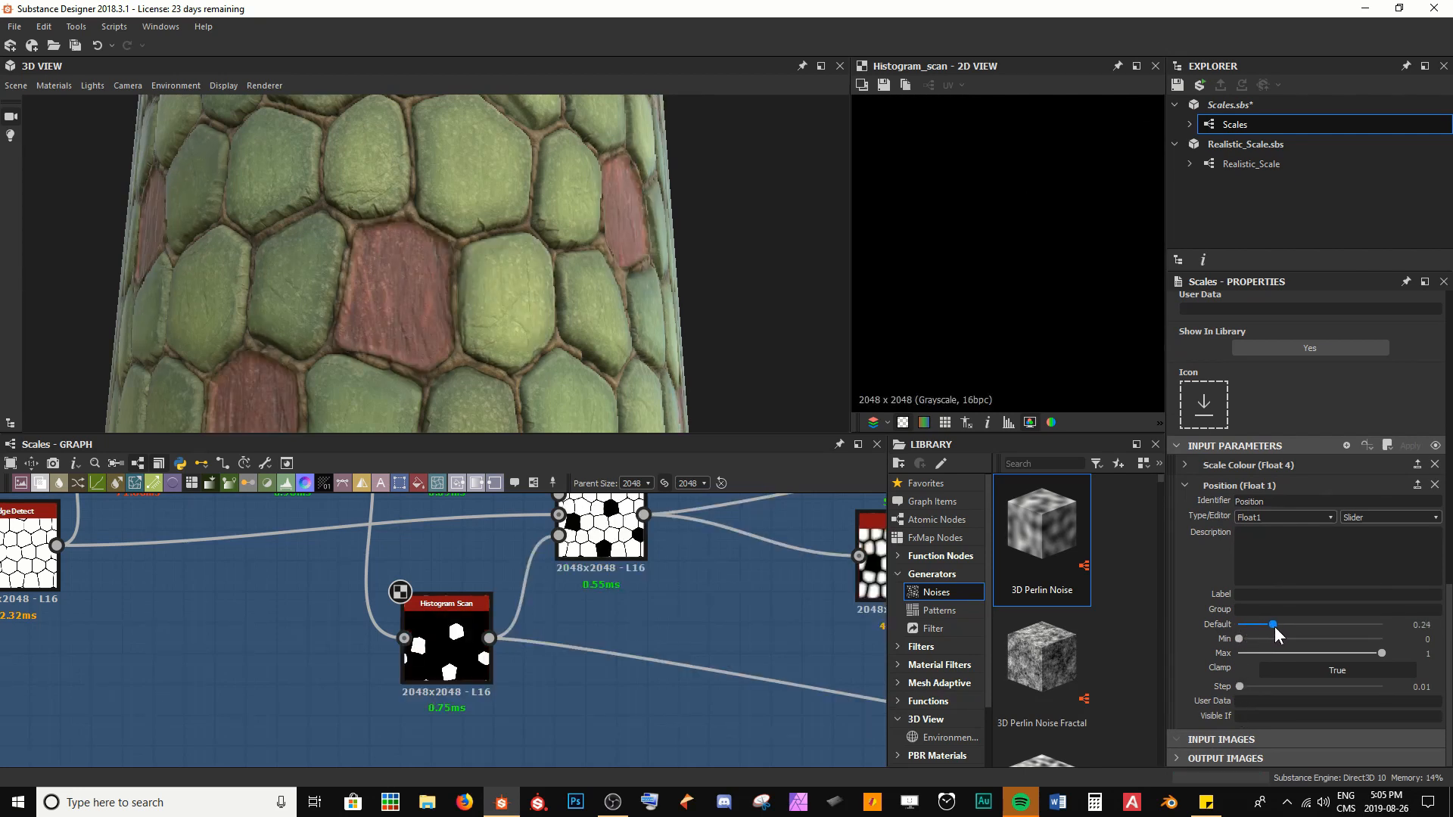
pyautogui.moveTo(444, 305)
pyautogui.mouseDown()
pyautogui.moveTo(521, 224)
pyautogui.moveTo(444, 314)
pyautogui.moveTo(342, 341)
pyautogui.moveTo(445, 320)
pyautogui.mouseUp()
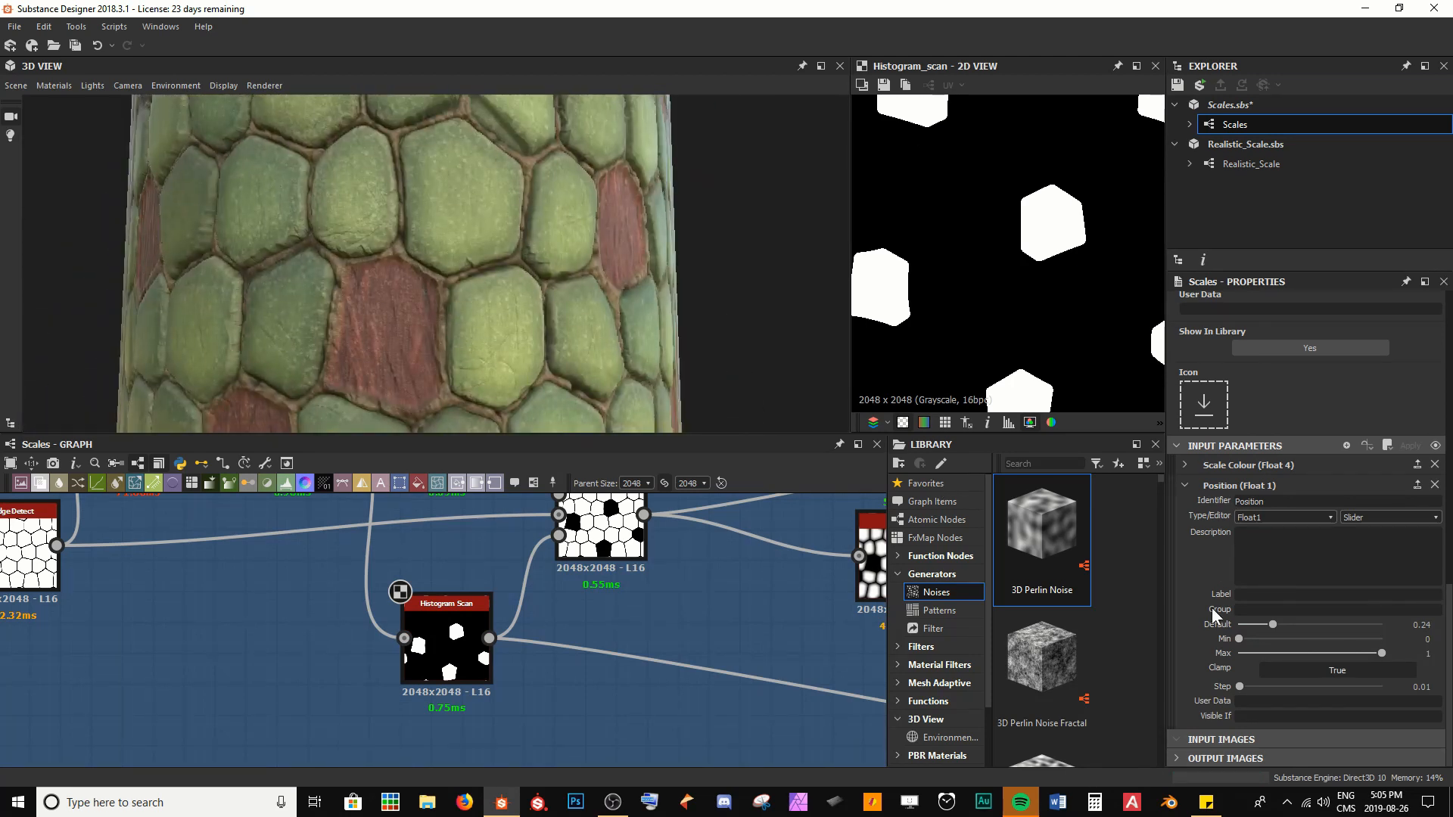
pyautogui.moveTo(1283, 625); pyautogui.dragTo(1211, 628)
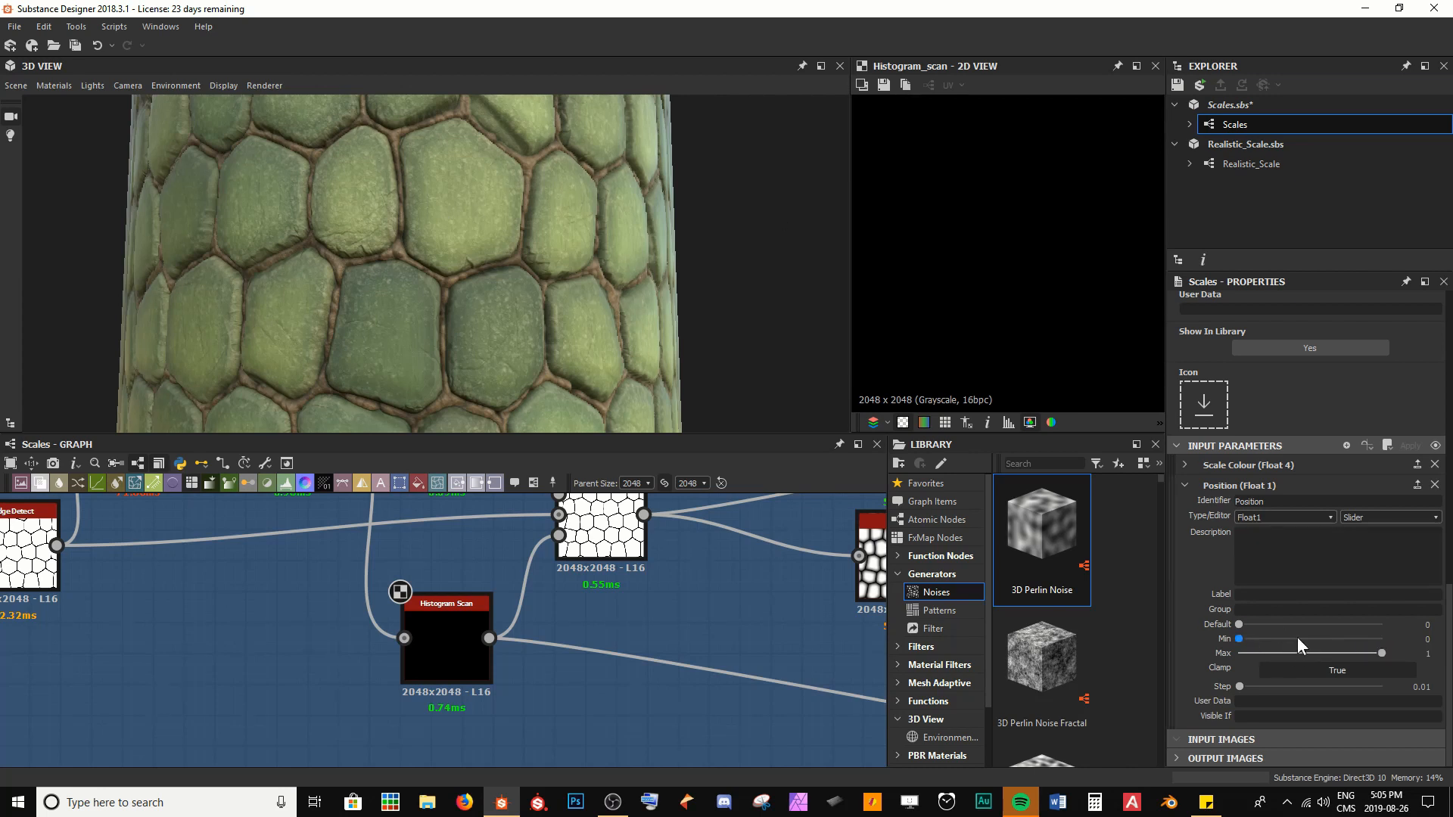
pyautogui.click(1428, 638)
pyautogui.moveTo(1239, 625); pyautogui.dragTo(1205, 622)
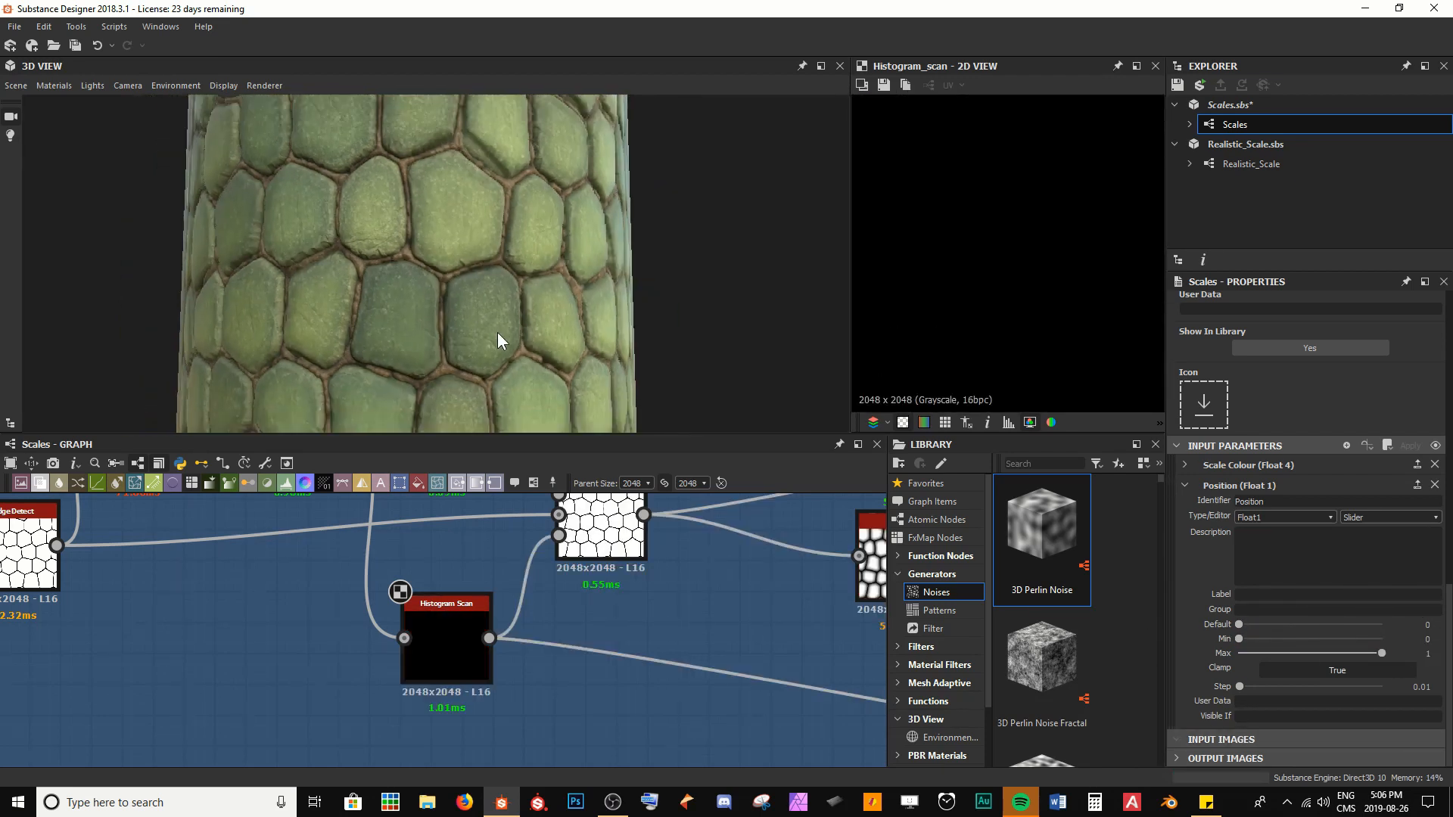
pyautogui.scroll(-2, 498, 333)
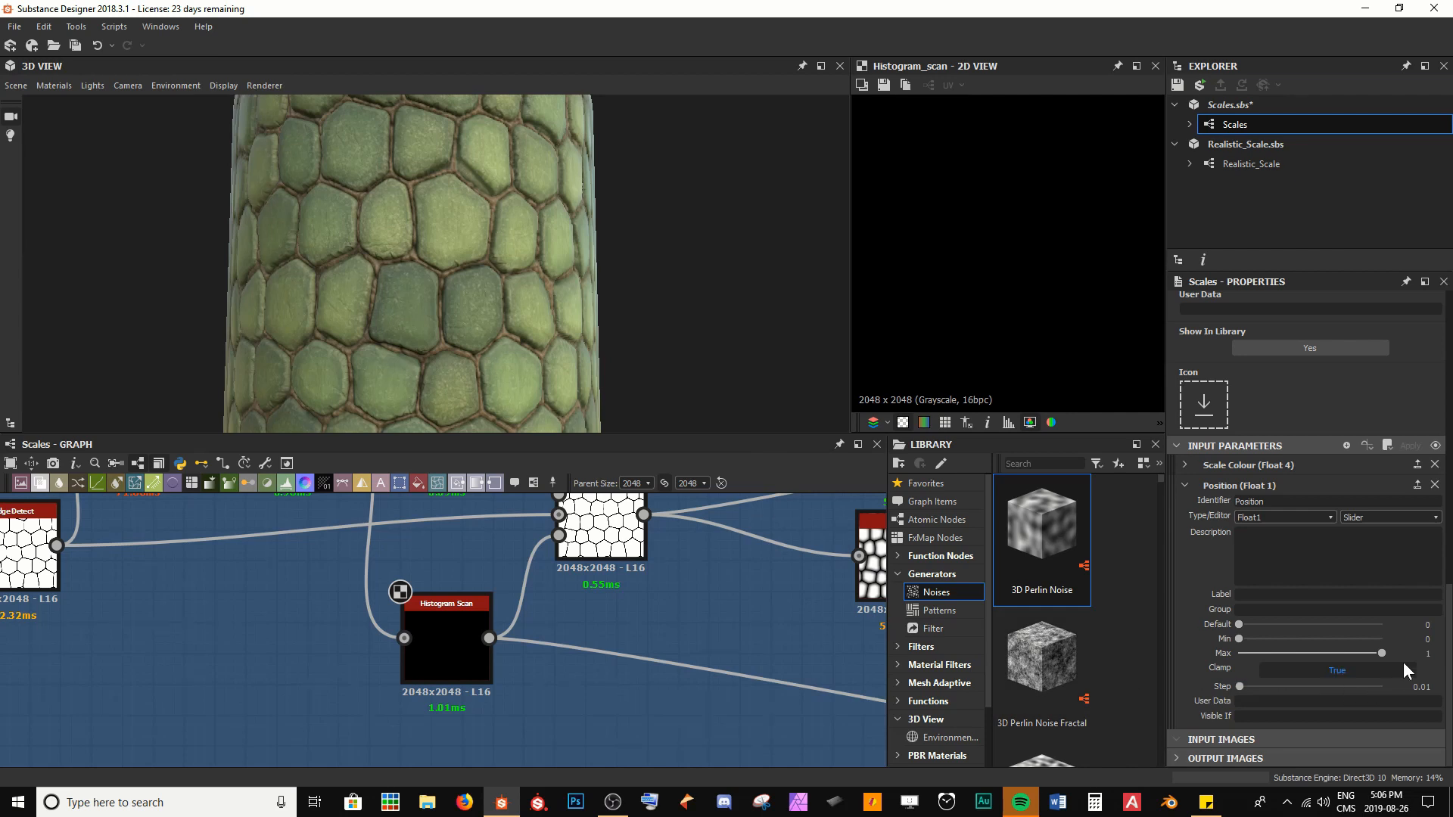
# Set the Position input parameter's slider step to 0.1
pyautogui.click(1421, 688)
pyautogui.press('BackSpace')
pyautogui.press('Return')
# Preview the input parameters with a Scale Colour hue of 0.08 and Positions of 0.1, 0.2 and 0.4, inspecting the whole model
pyautogui.click(1435, 447)
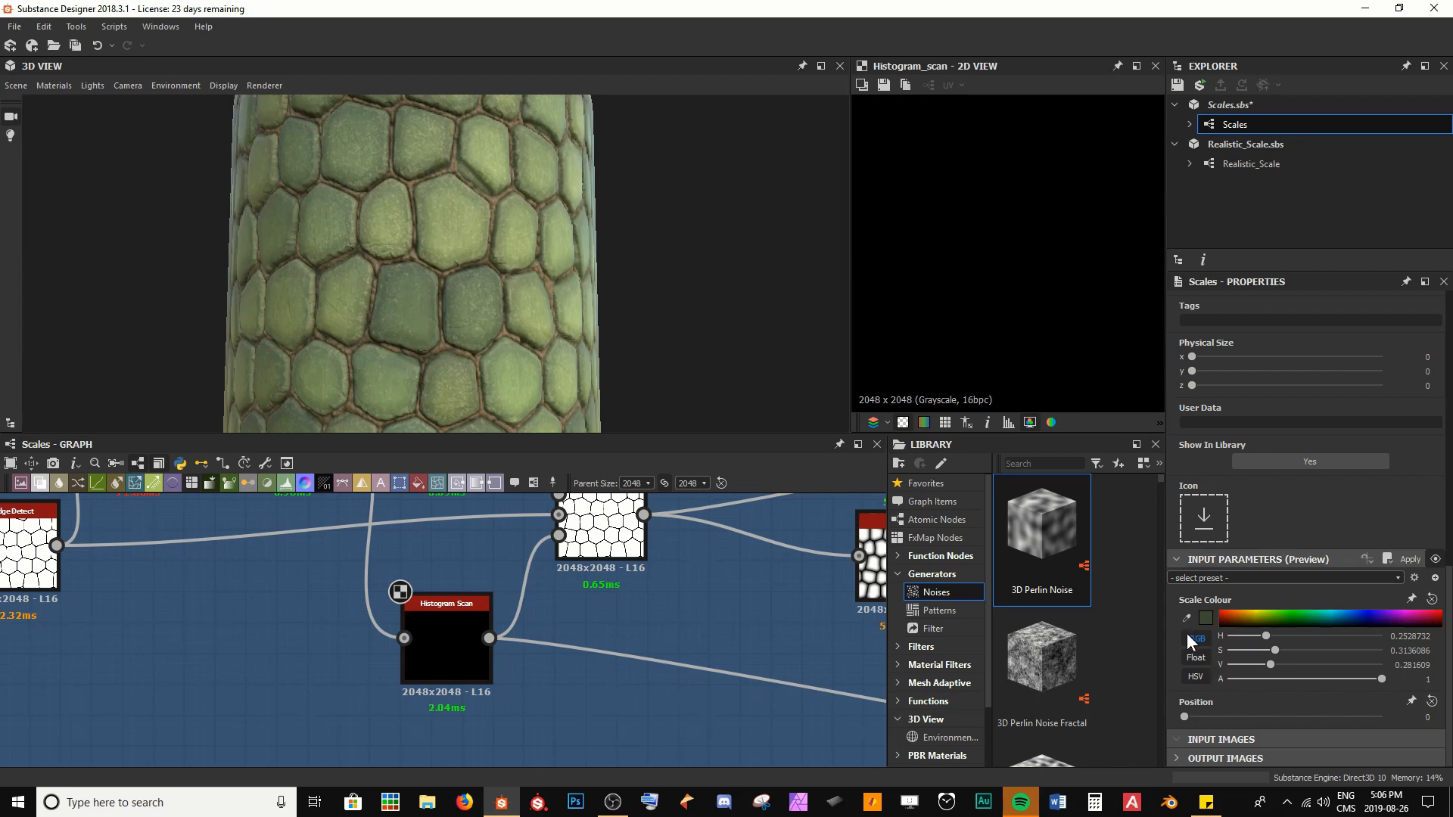
pyautogui.moveTo(1263, 635)
pyautogui.mouseDown()
pyautogui.moveTo(1311, 638)
pyautogui.moveTo(1239, 639)
pyautogui.mouseUp()
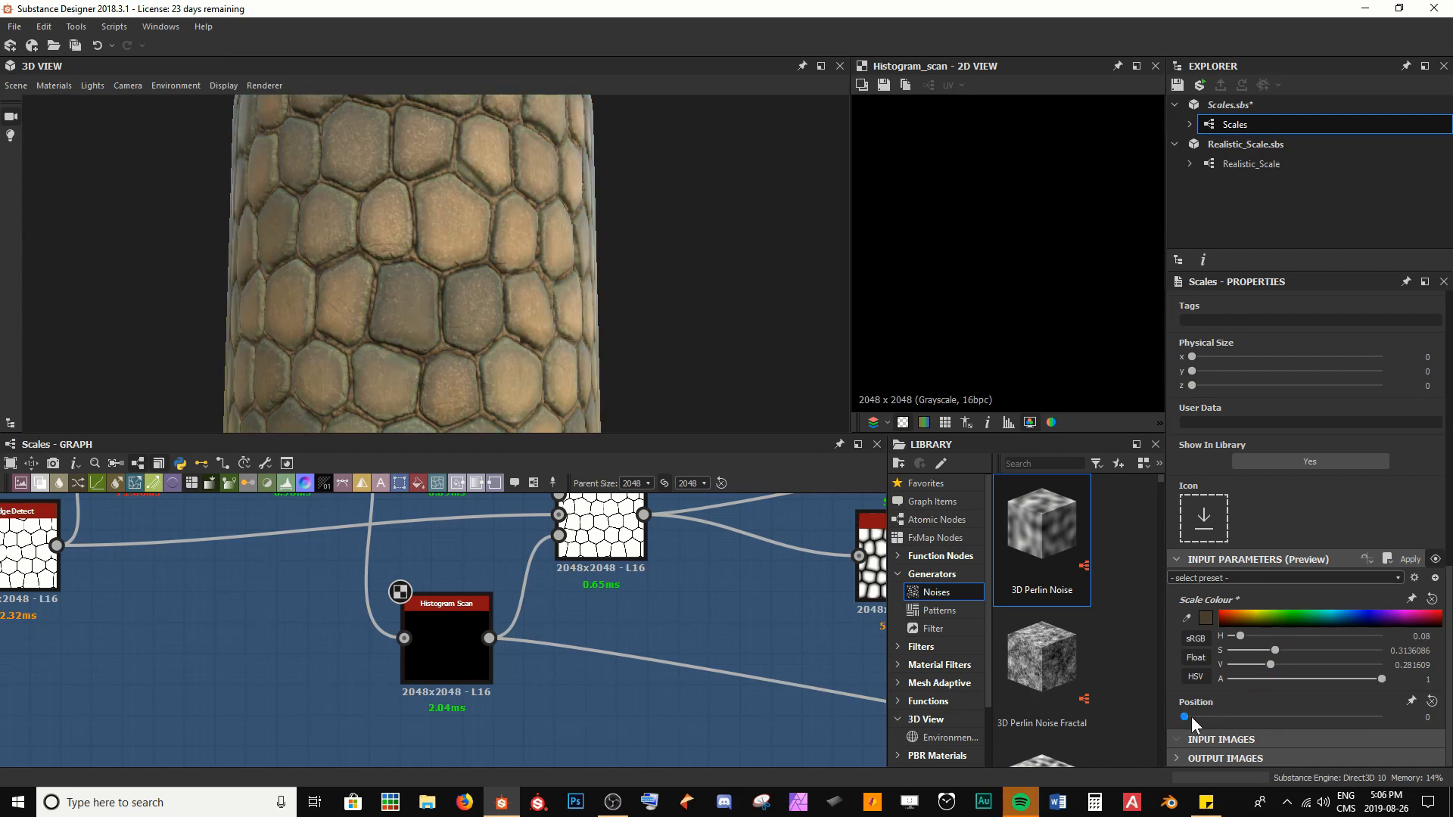
pyautogui.moveTo(1186, 716); pyautogui.dragTo(1205, 719)
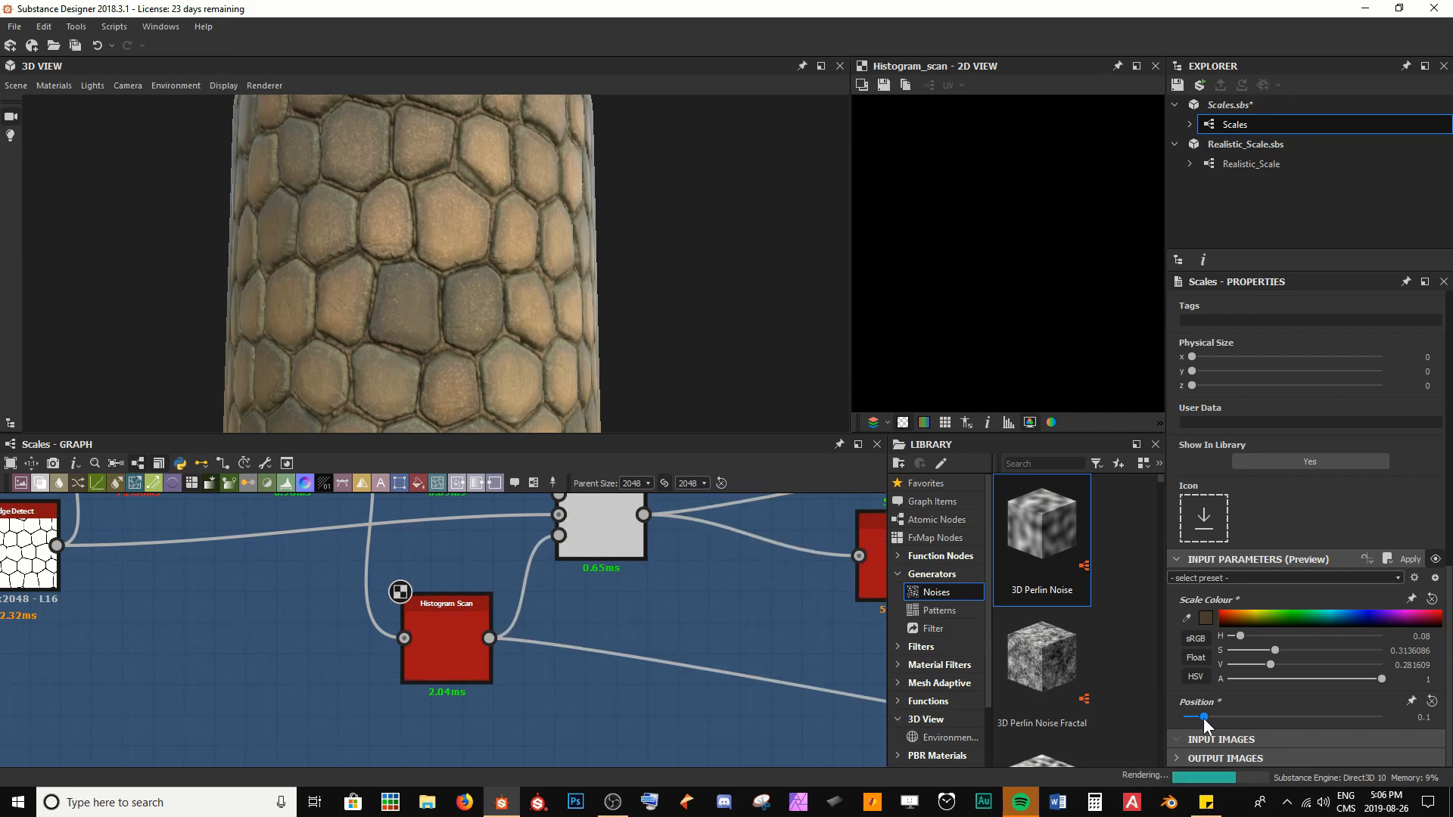
pyautogui.moveTo(1205, 719); pyautogui.dragTo(1225, 719)
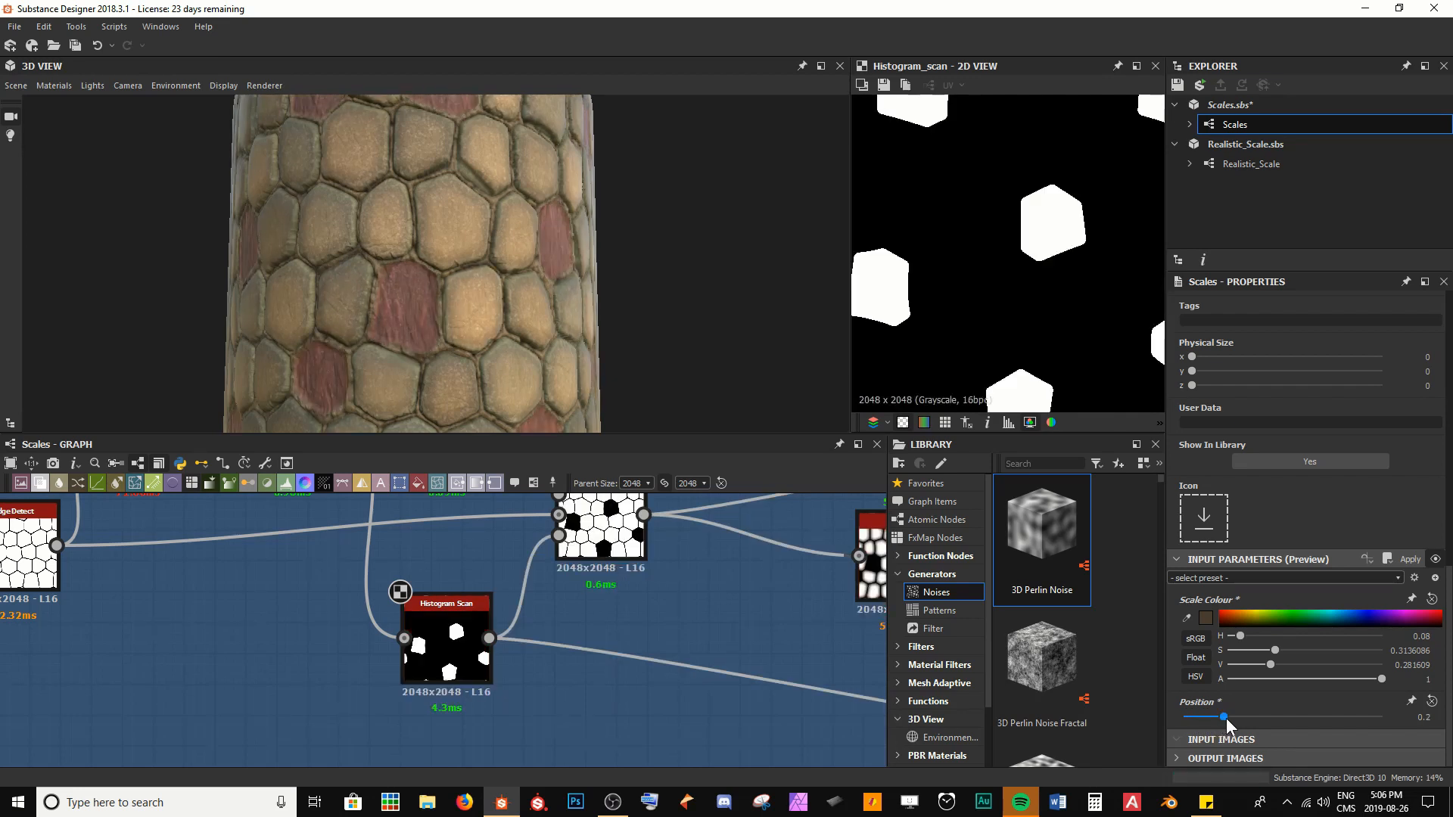
pyautogui.moveTo(1226, 719); pyautogui.dragTo(1259, 720)
pyautogui.scroll(-3, 492, 342)
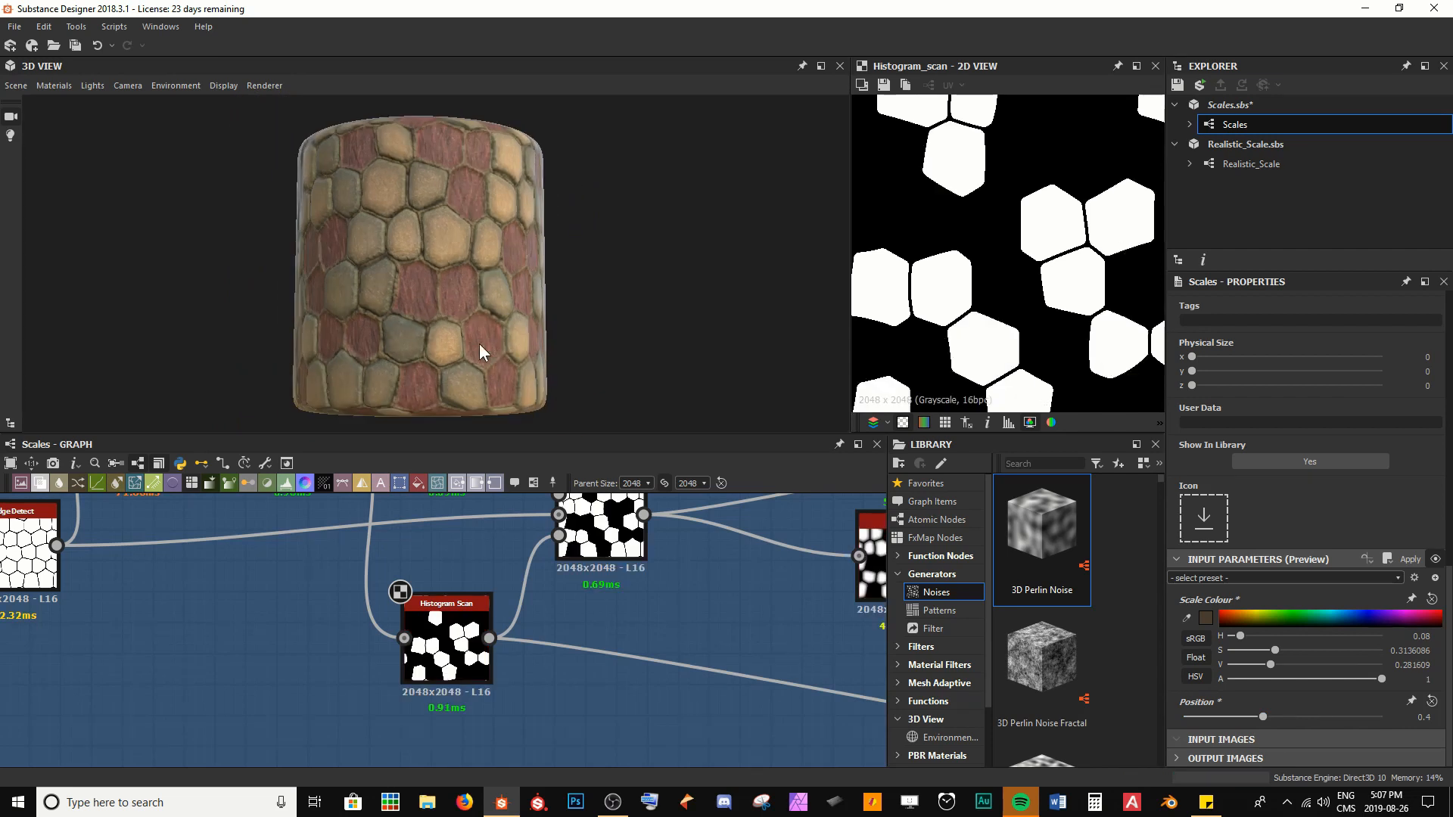
# Preview Scale Colour hues of 0.29 and 0.07 on the model, examining the scales and exposed skin up close
pyautogui.moveTo(479, 344); pyautogui.dragTo(449, 346)
pyautogui.scroll(3, 448, 344)
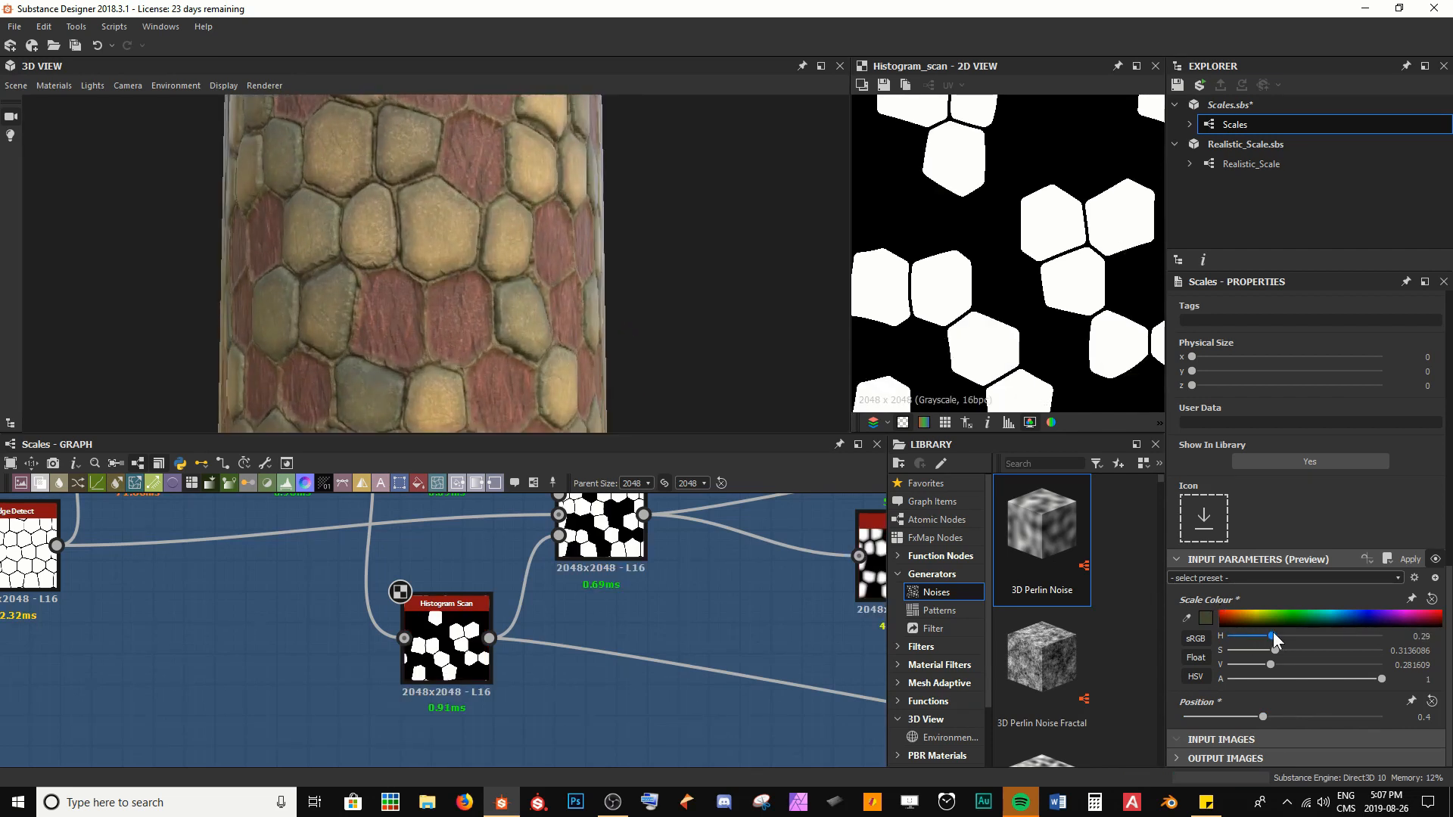
pyautogui.moveTo(1323, 636); pyautogui.dragTo(1238, 637)
pyautogui.scroll(3, 492, 376)
pyautogui.moveTo(497, 374); pyautogui.dragTo(453, 356)
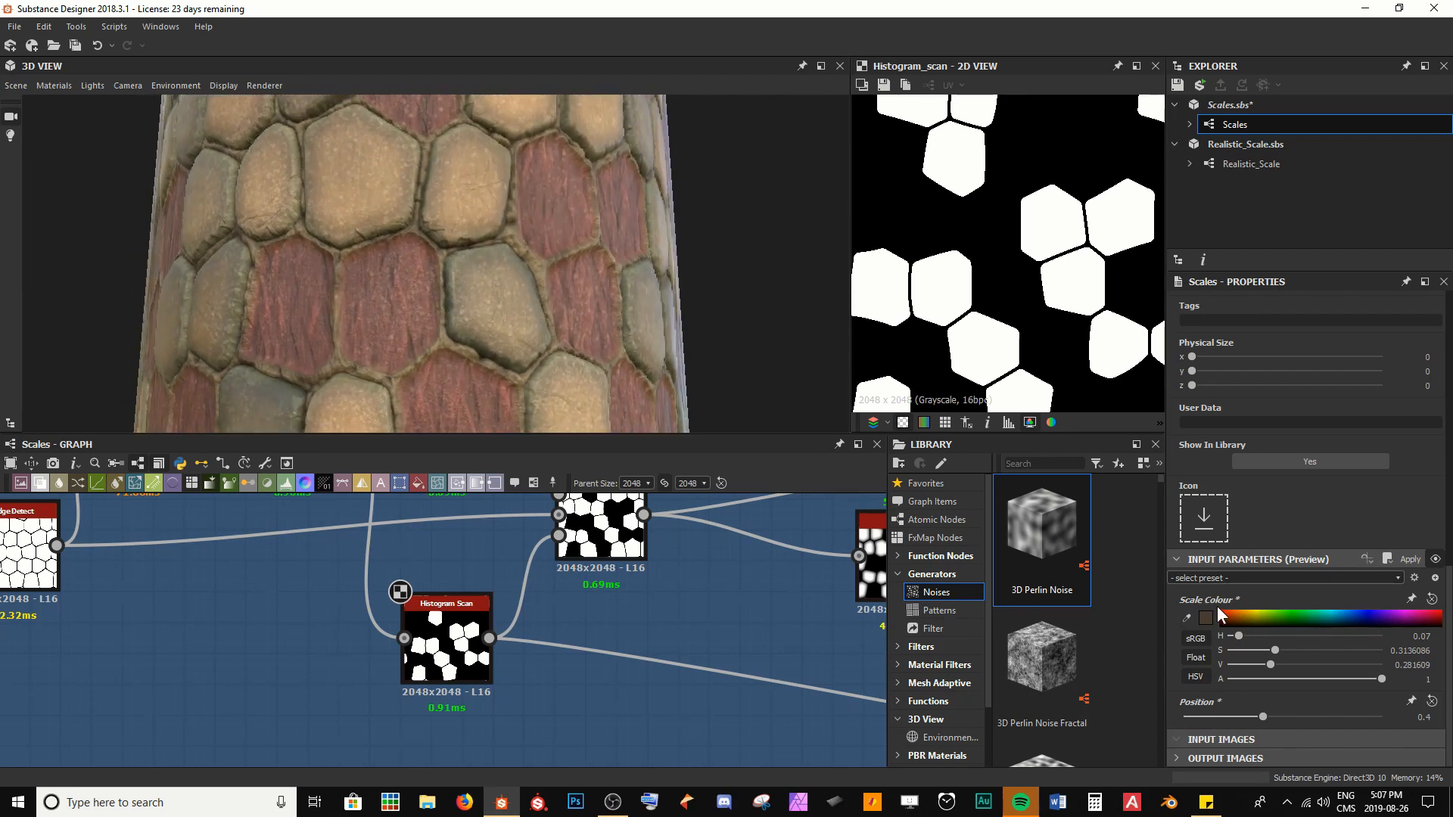
pyautogui.moveTo(1264, 634); pyautogui.dragTo(1296, 619)
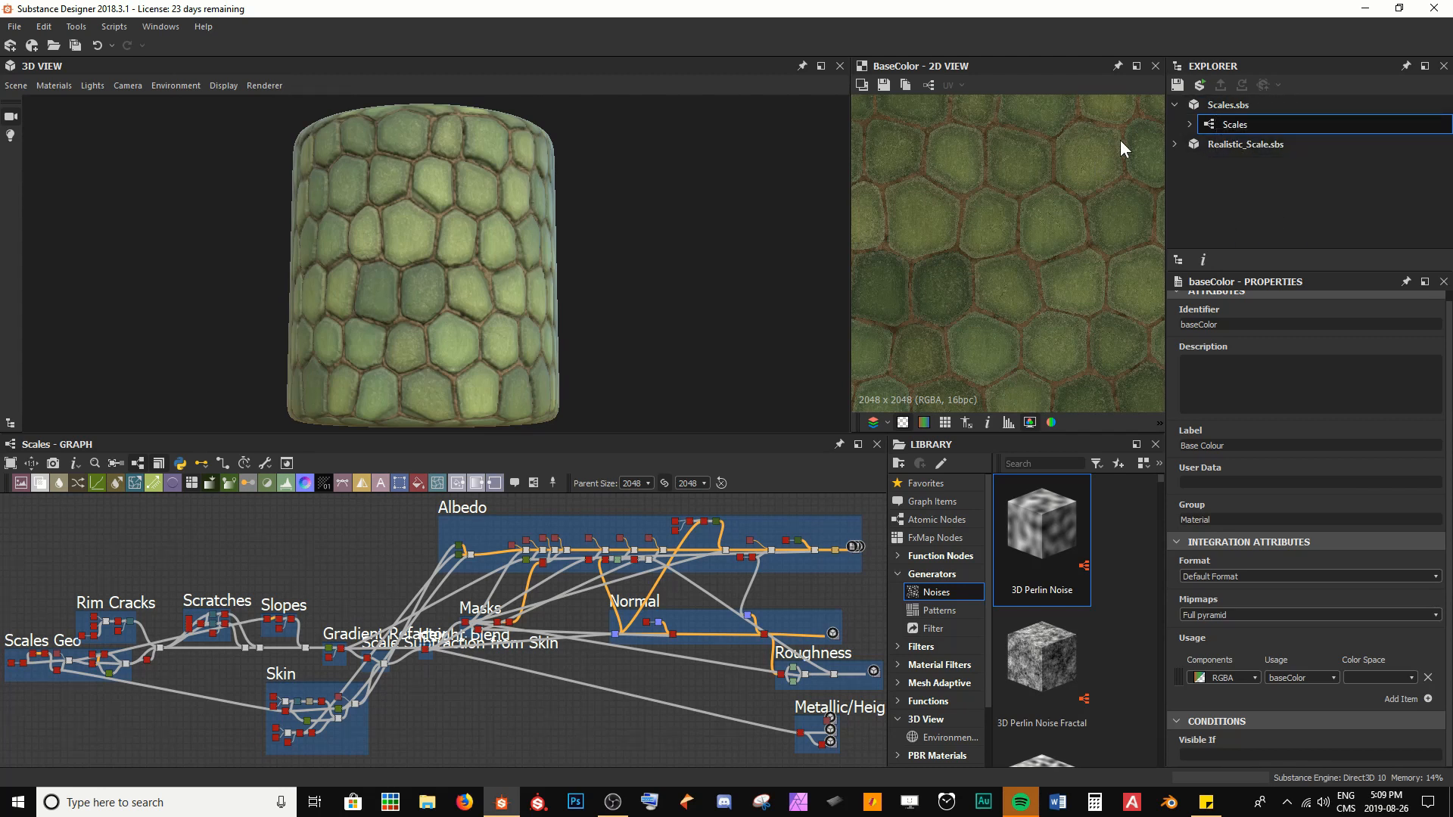
# Publish Scales.sbs as a Substance Archive named Scales in the ##Realistic_Scales folder, with Best compression, icon enabled, and output size and random seed exposed
pyautogui.click(1223, 106)
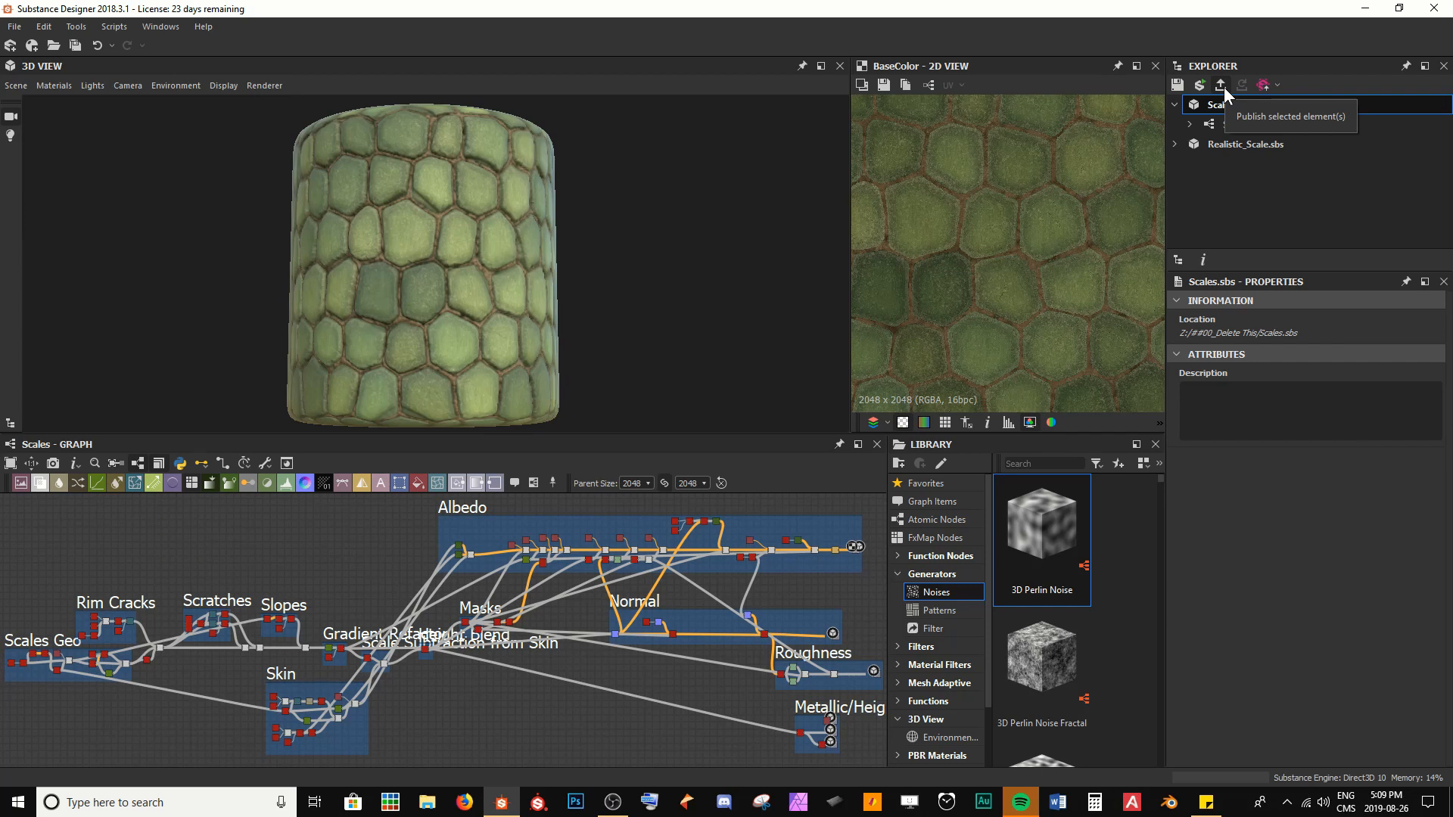
pyautogui.click(1220, 86)
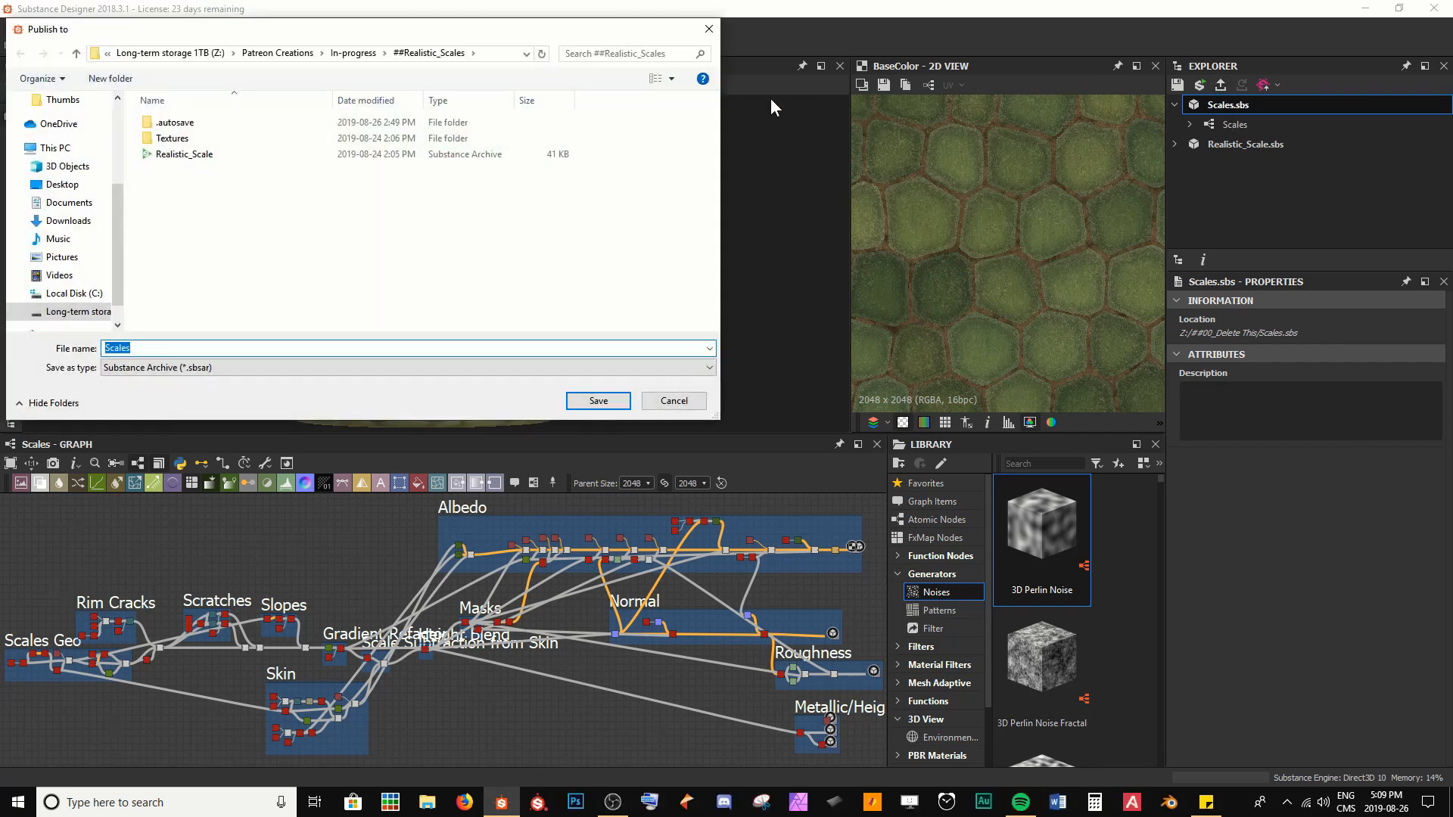
pyautogui.moveTo(501, 38); pyautogui.dragTo(544, 72)
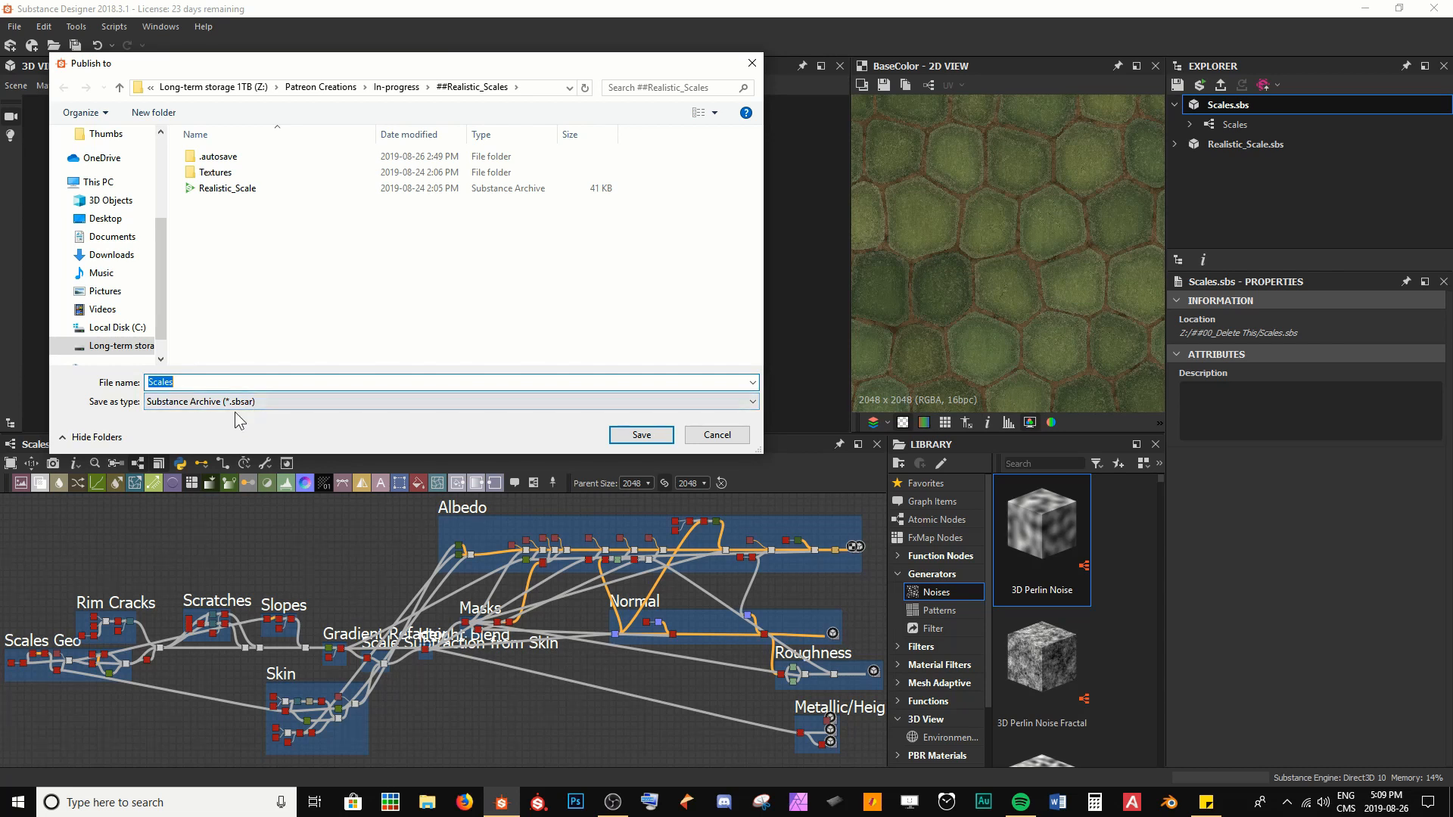
pyautogui.click(641, 436)
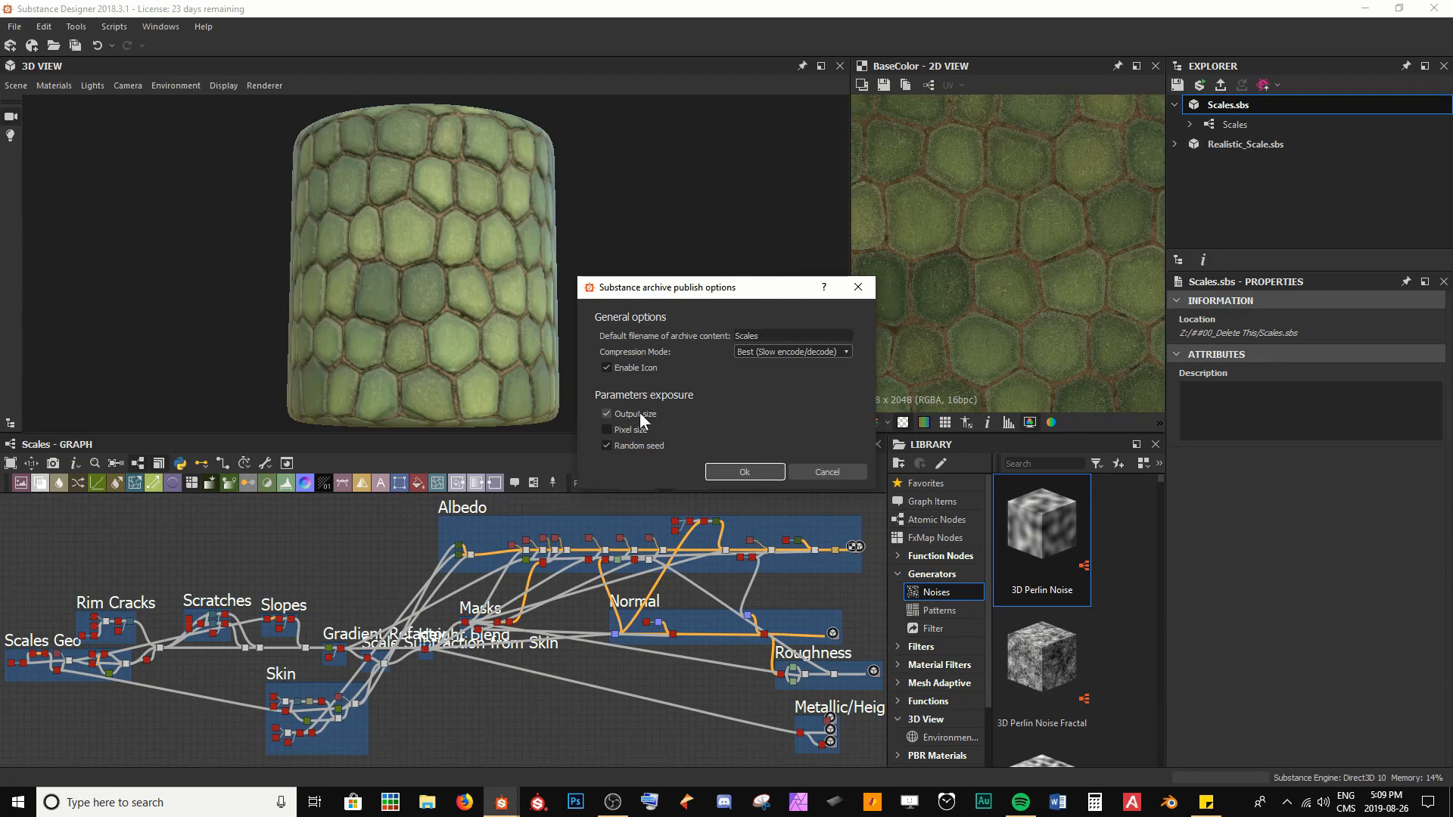
pyautogui.click(719, 470)
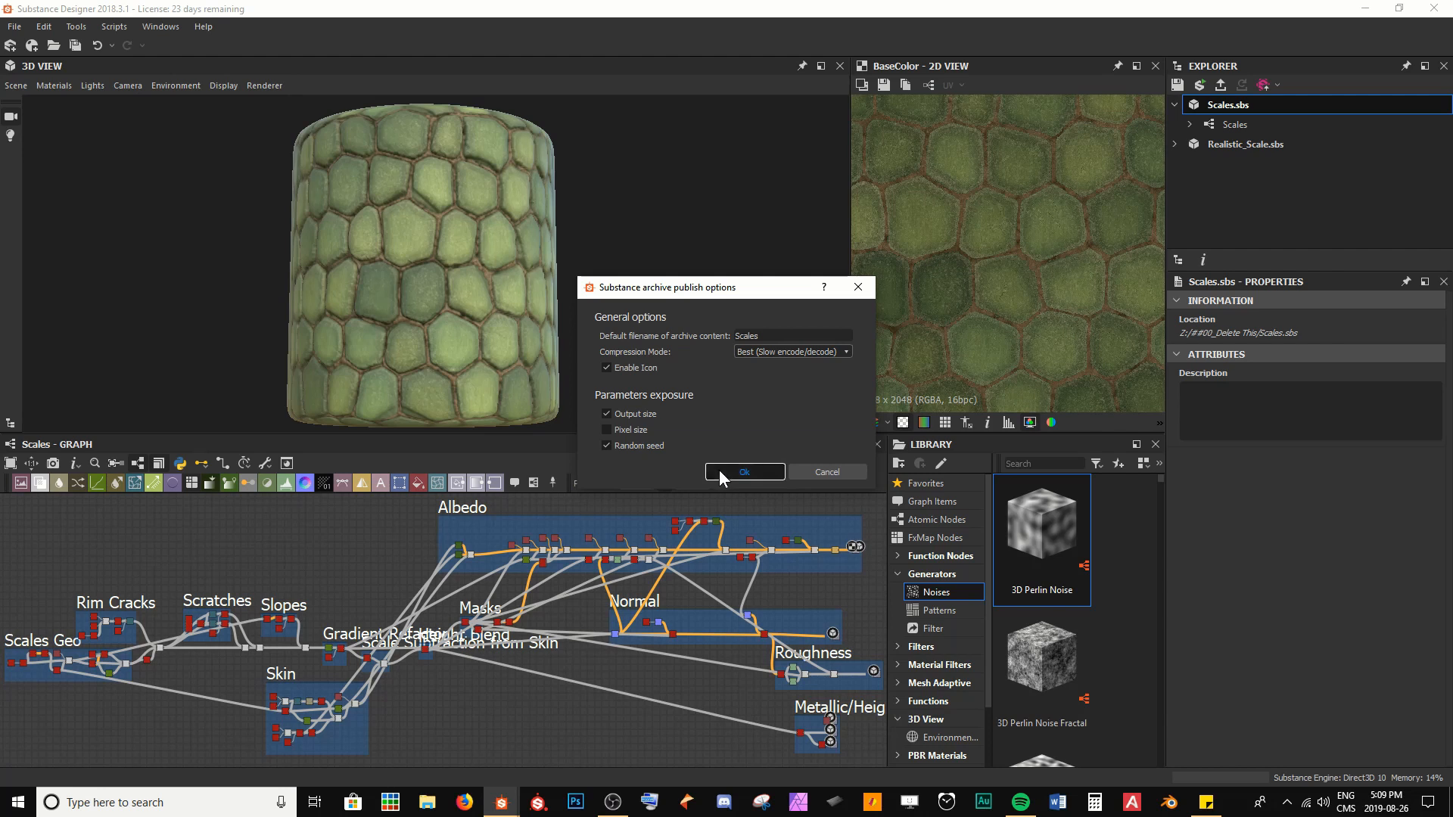